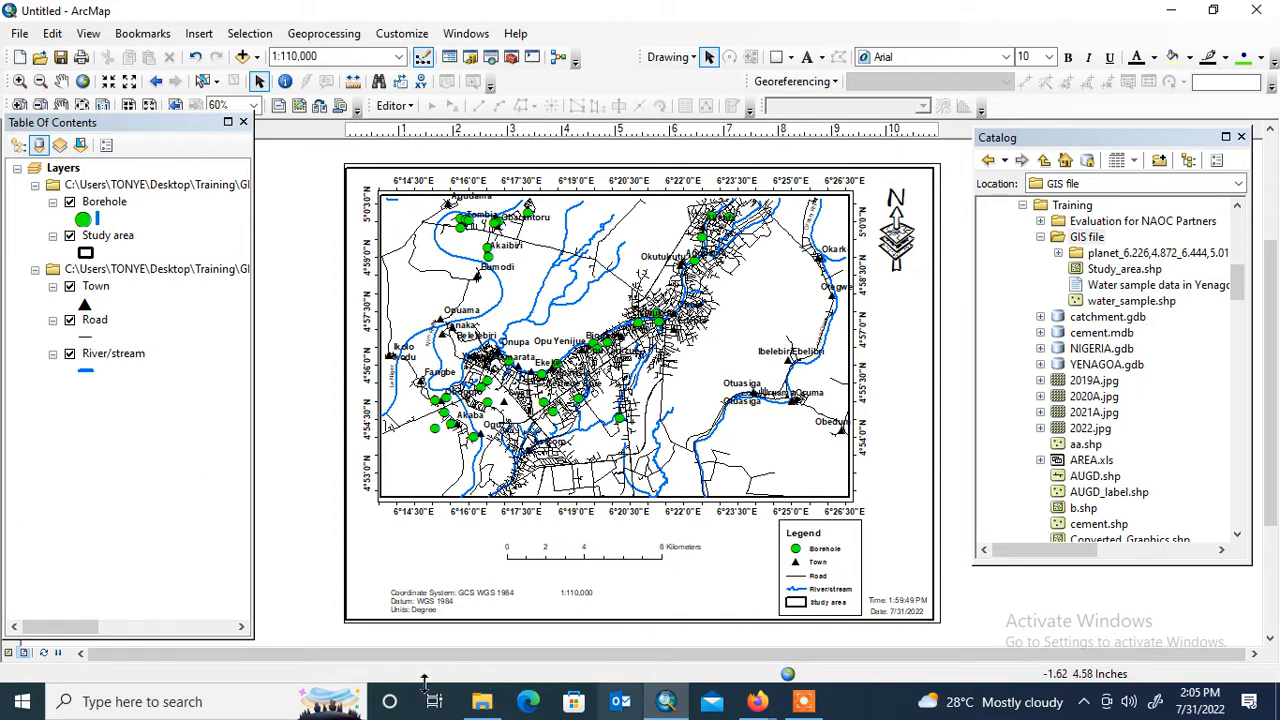
Launch a second ArcMap 10.4.1 session with a blank map
click(23, 705)
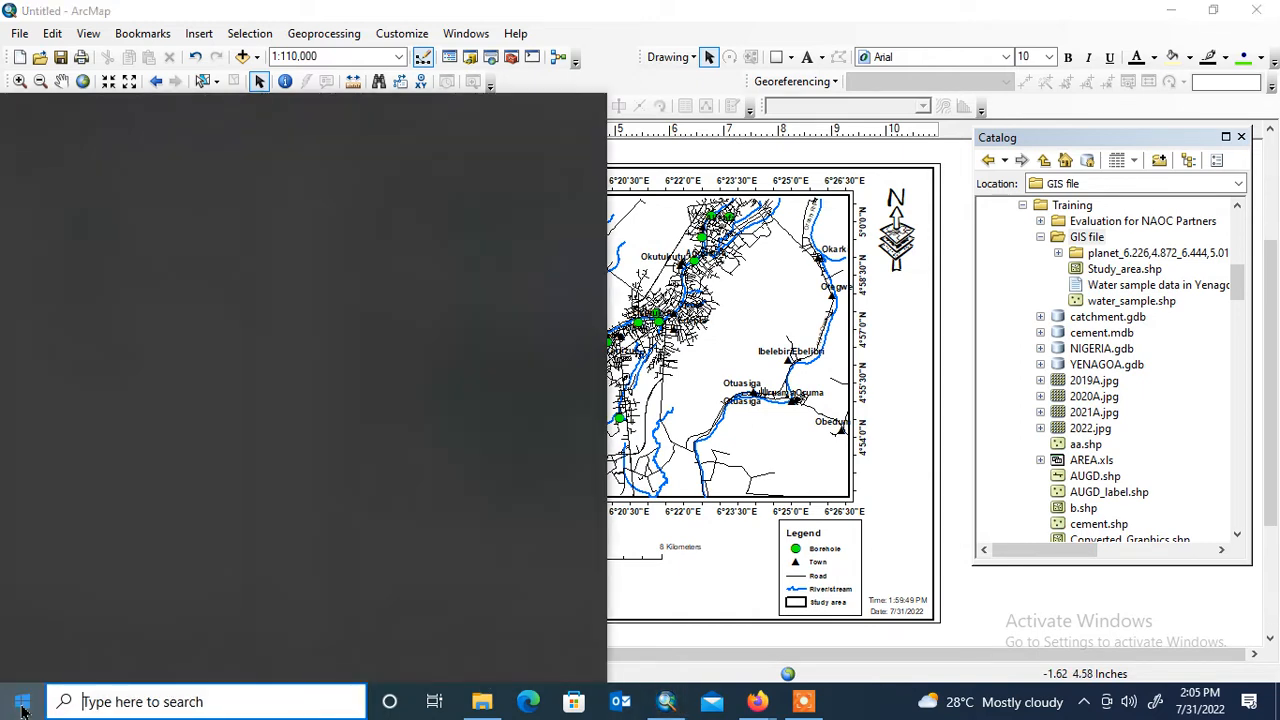
click(22, 707)
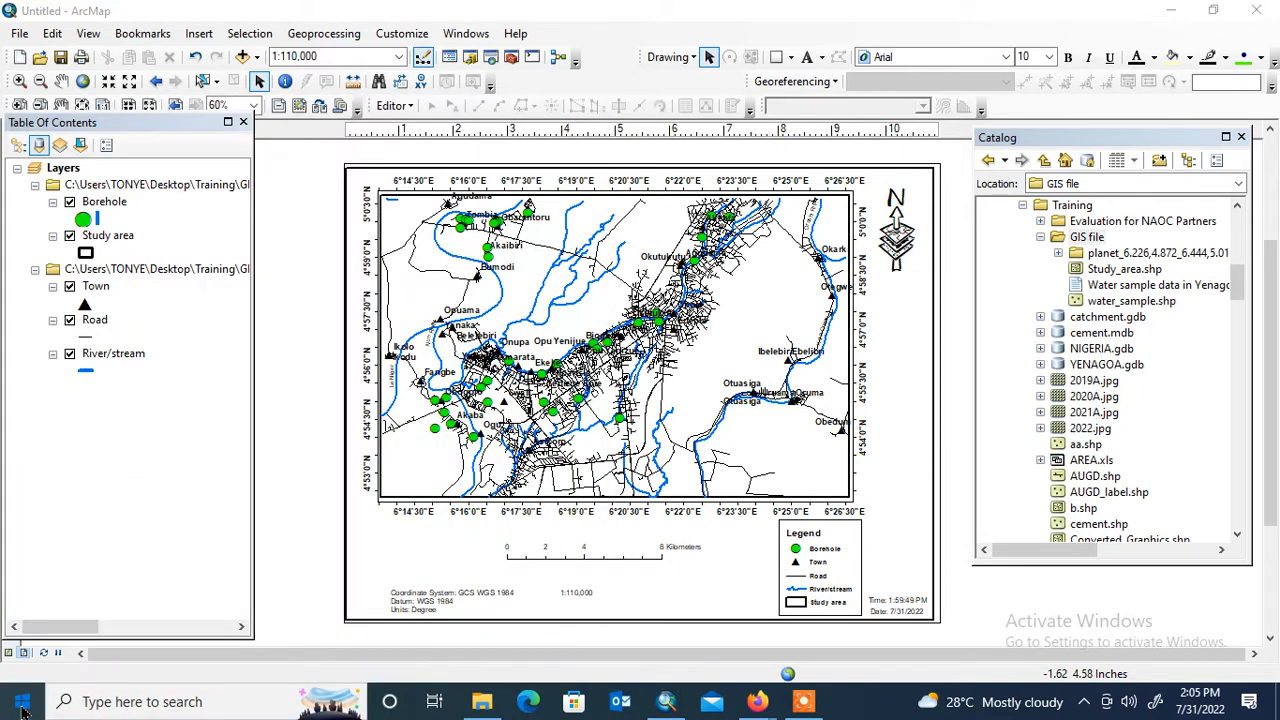
click(22, 707)
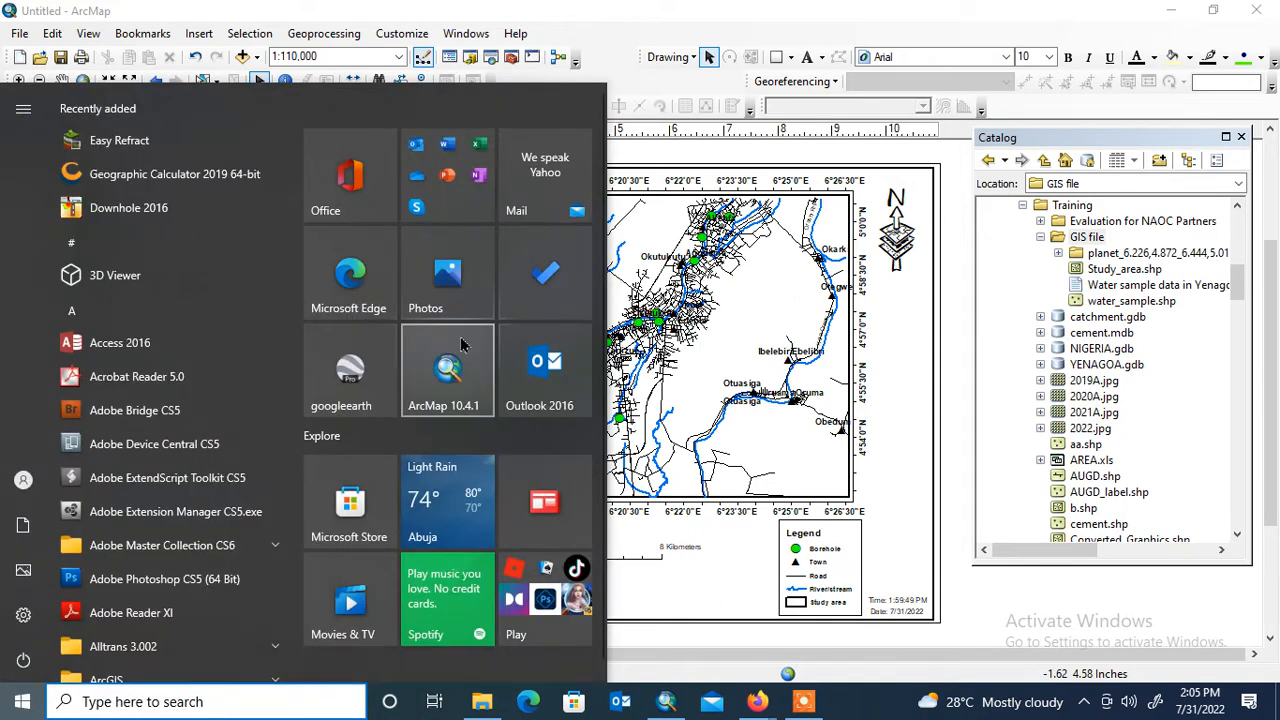
click(808, 702)
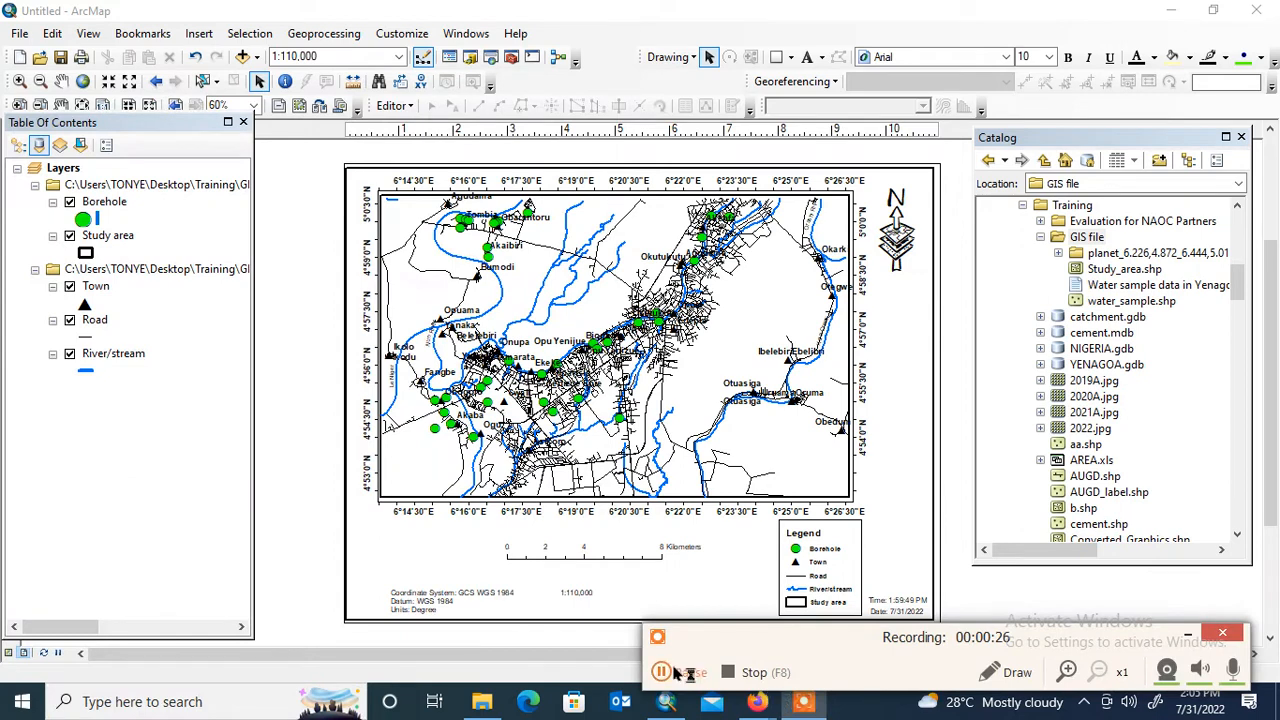
click(672, 672)
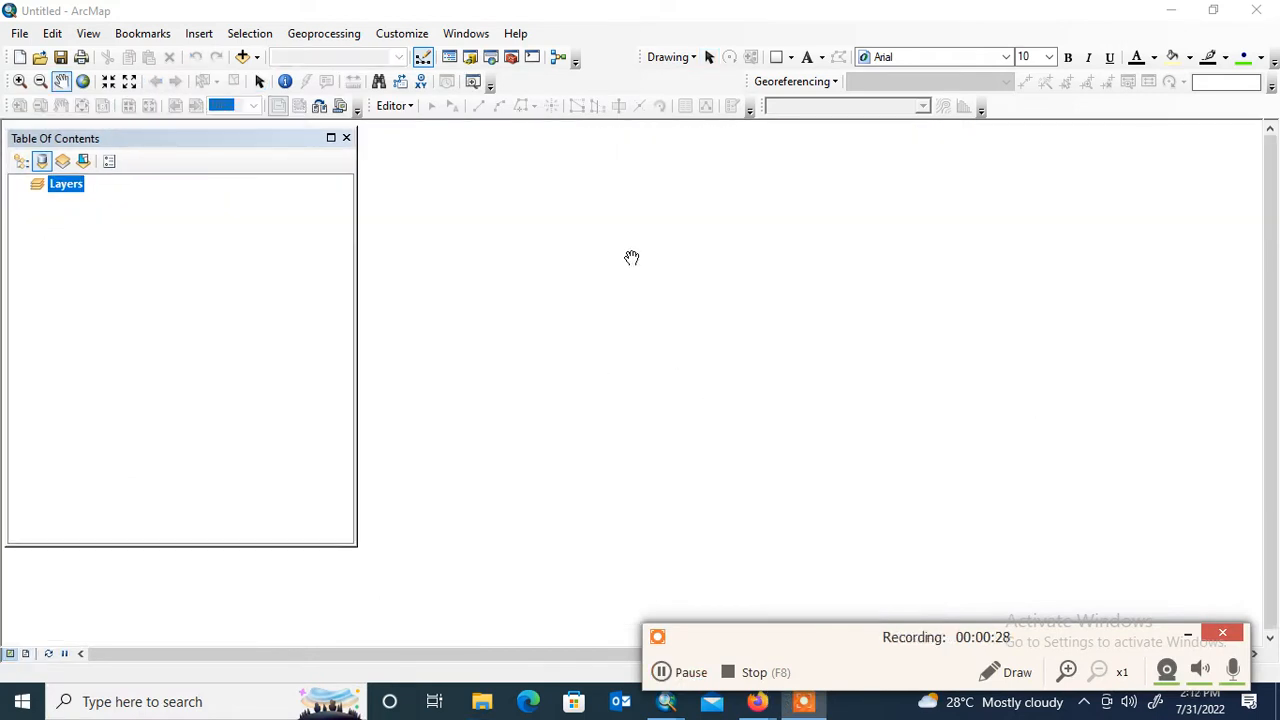
drag(203, 140, 206, 131)
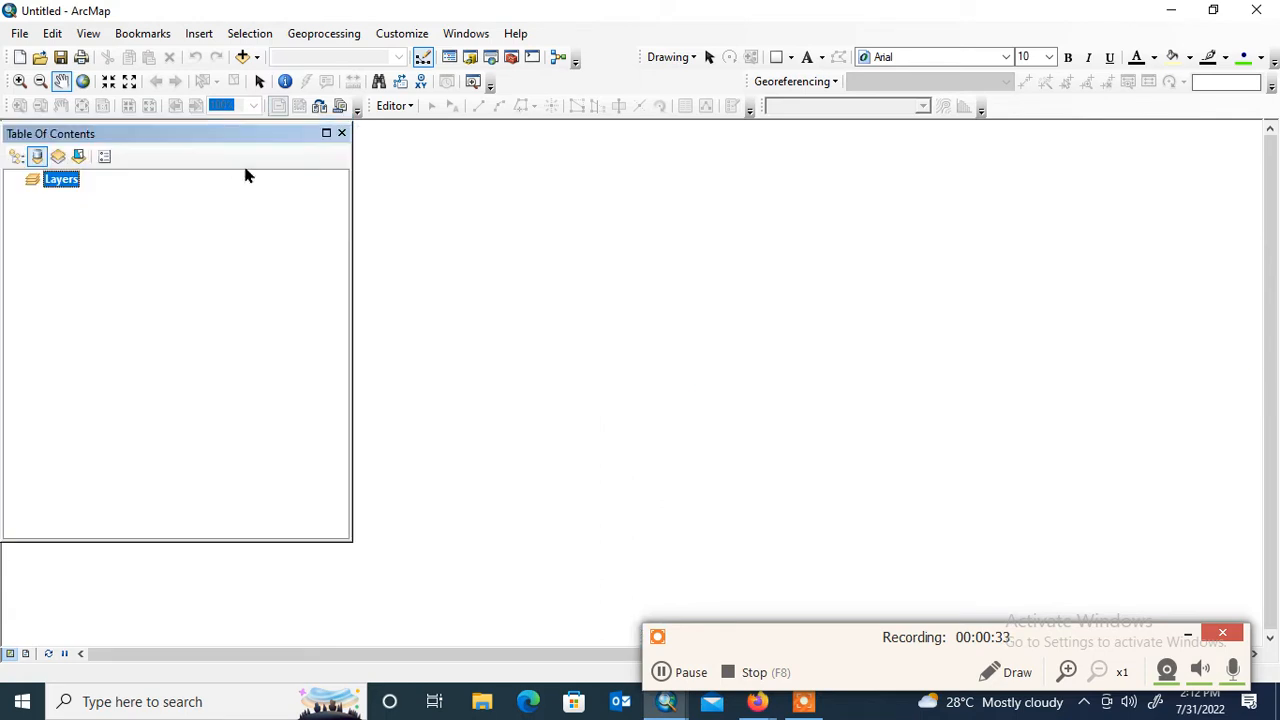
In the data frame properties, choose WGS 1984 UTM Zone 32N from the northern hemisphere UTM projected systems as the coordinate system
right_click(69, 186)
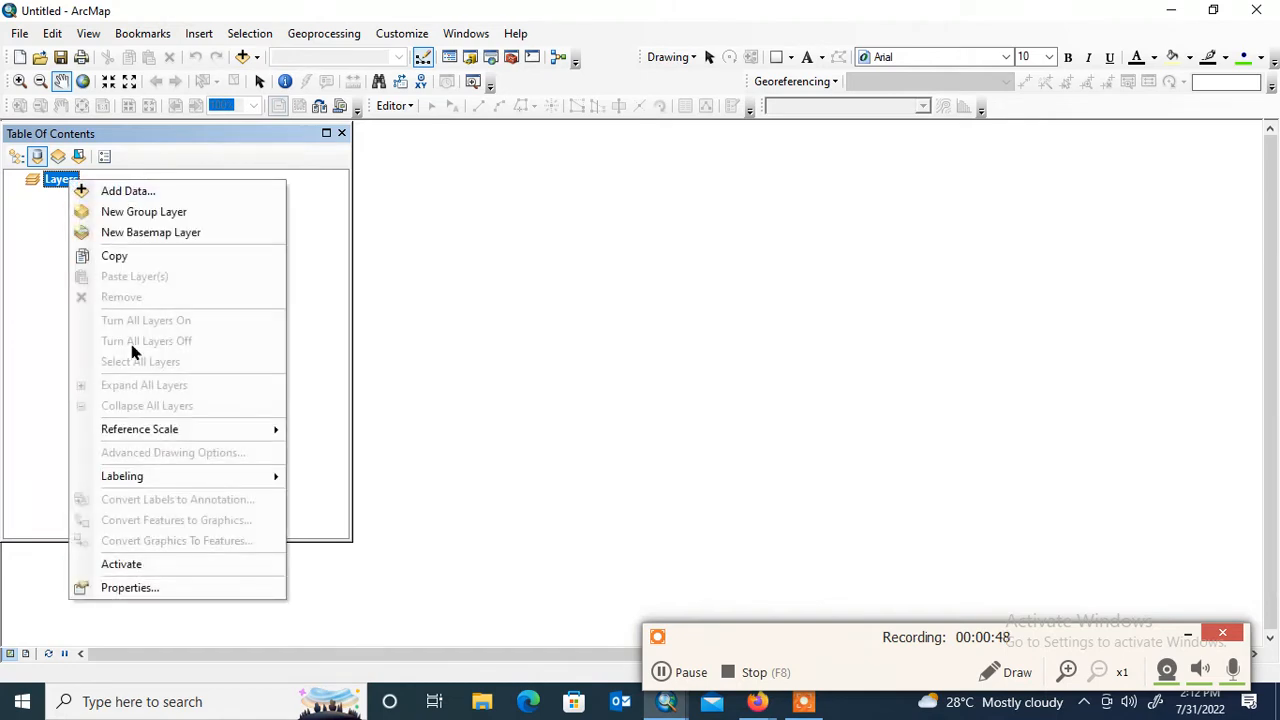
click(172, 586)
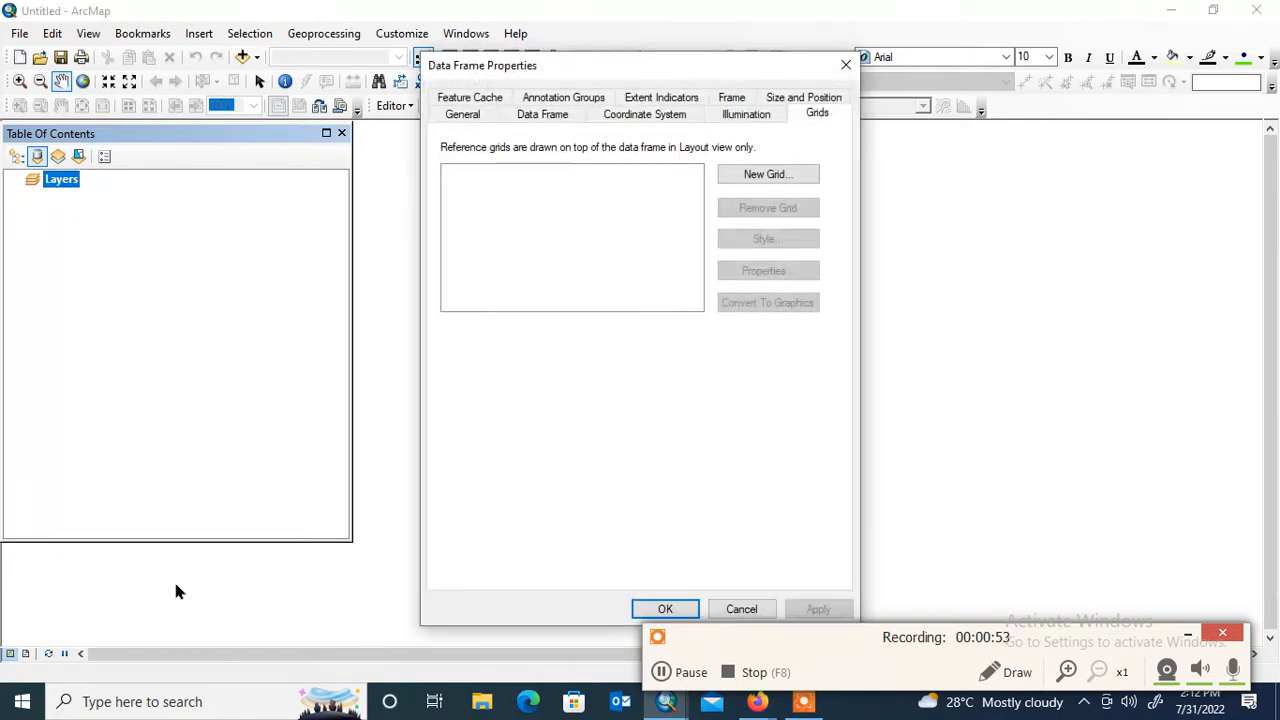
click(640, 116)
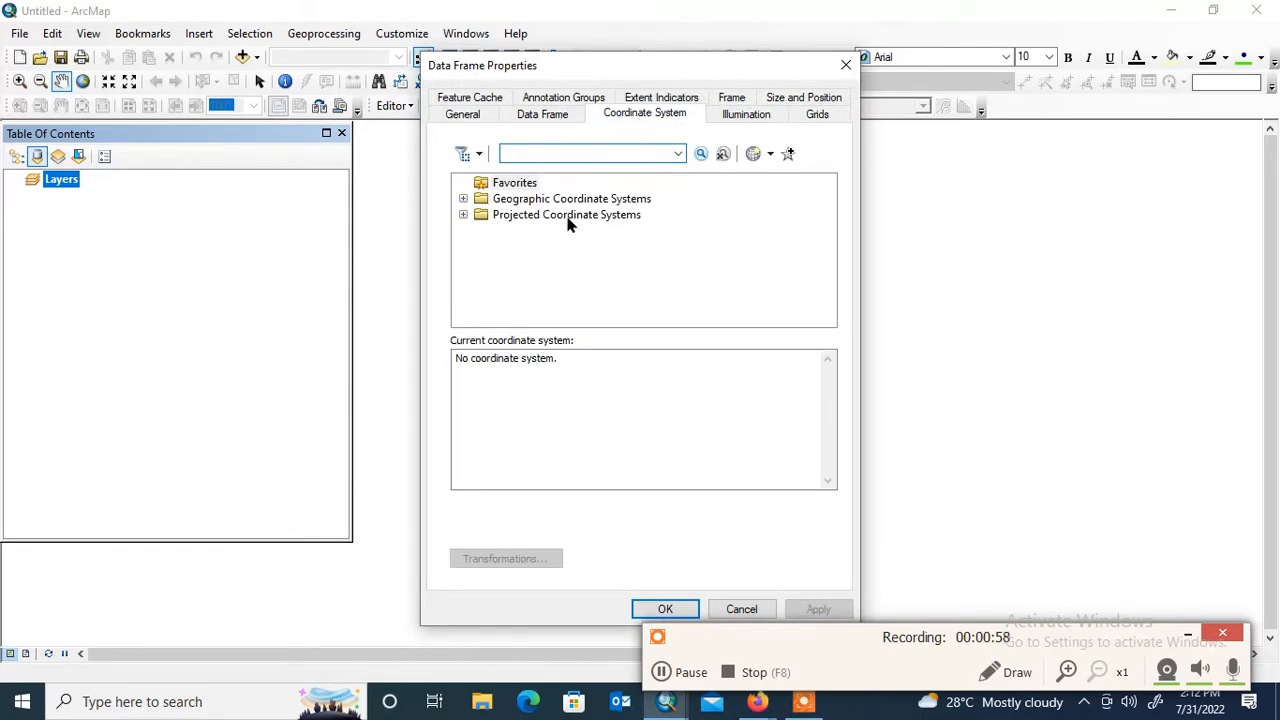
click(463, 214)
drag(830, 236, 840, 290)
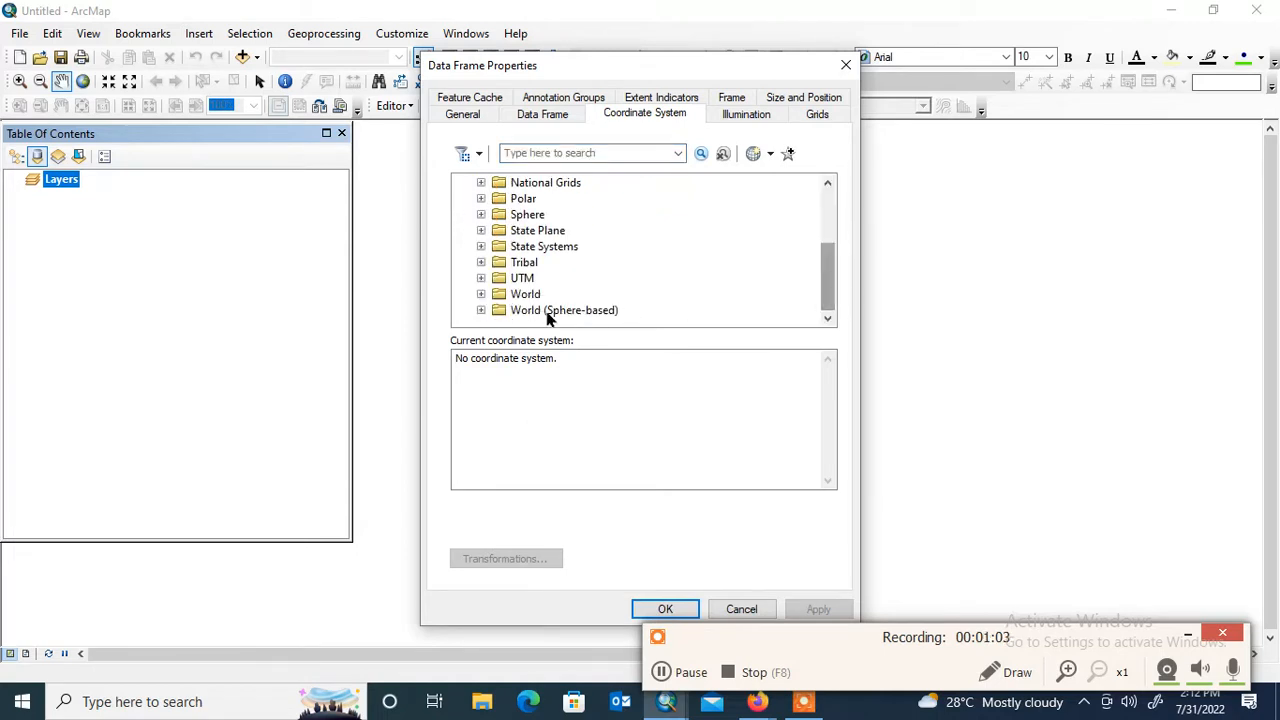
click(481, 279)
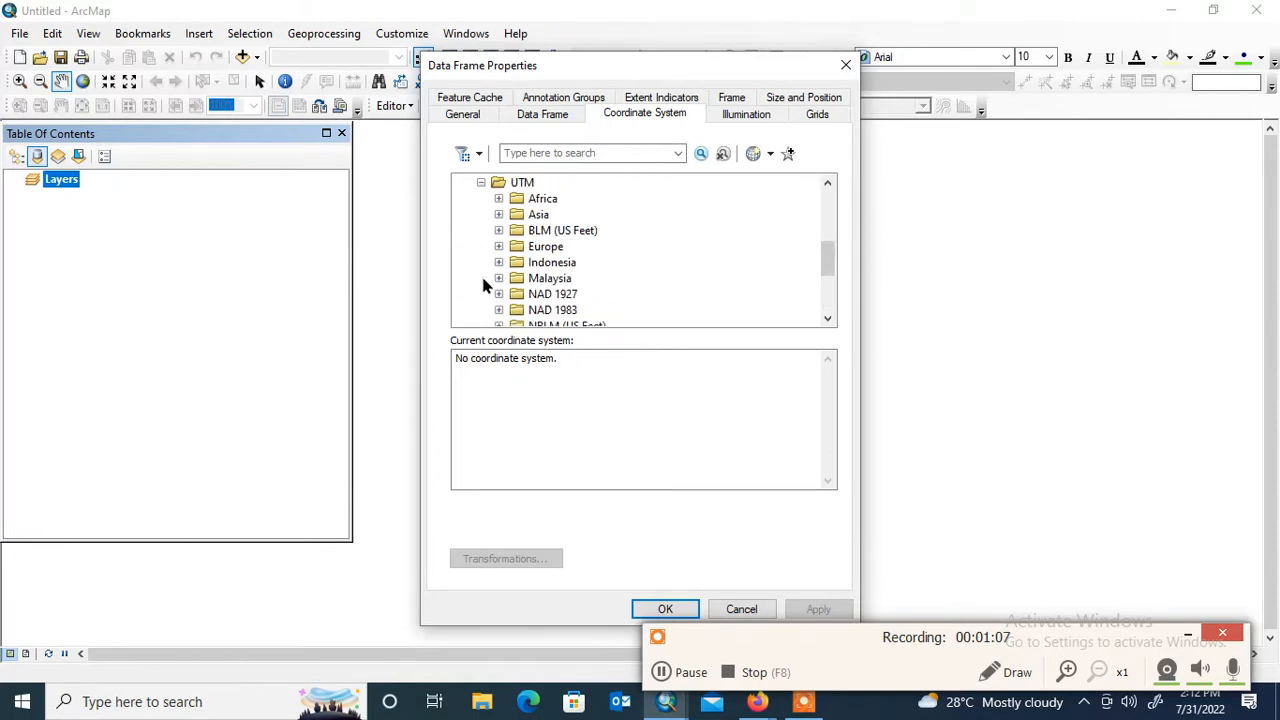
scroll(833, 265, down, 3)
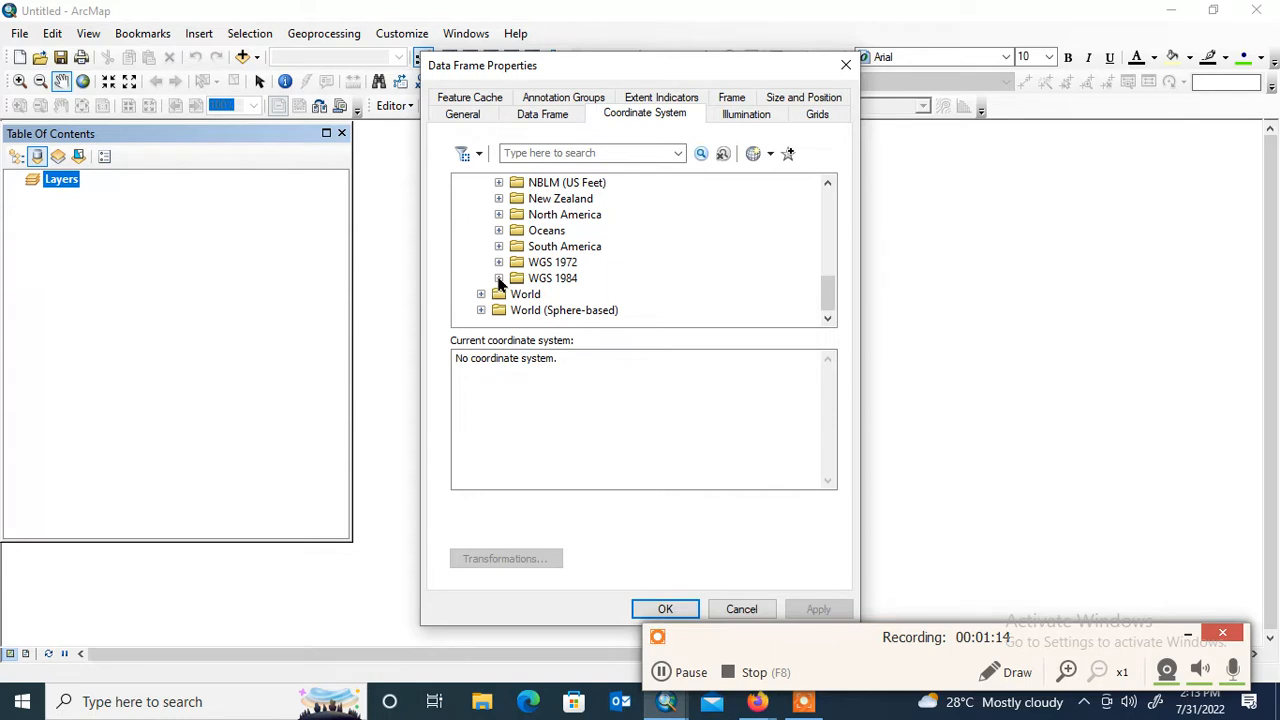
click(499, 279)
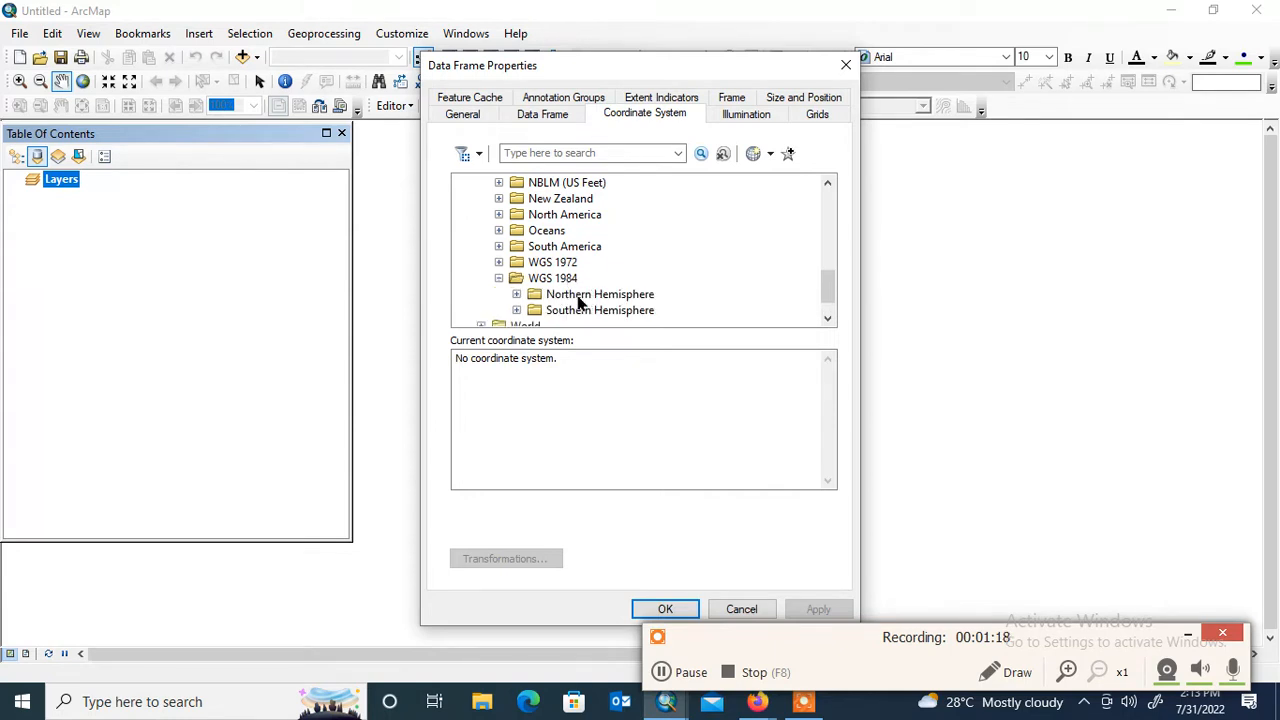
click(517, 295)
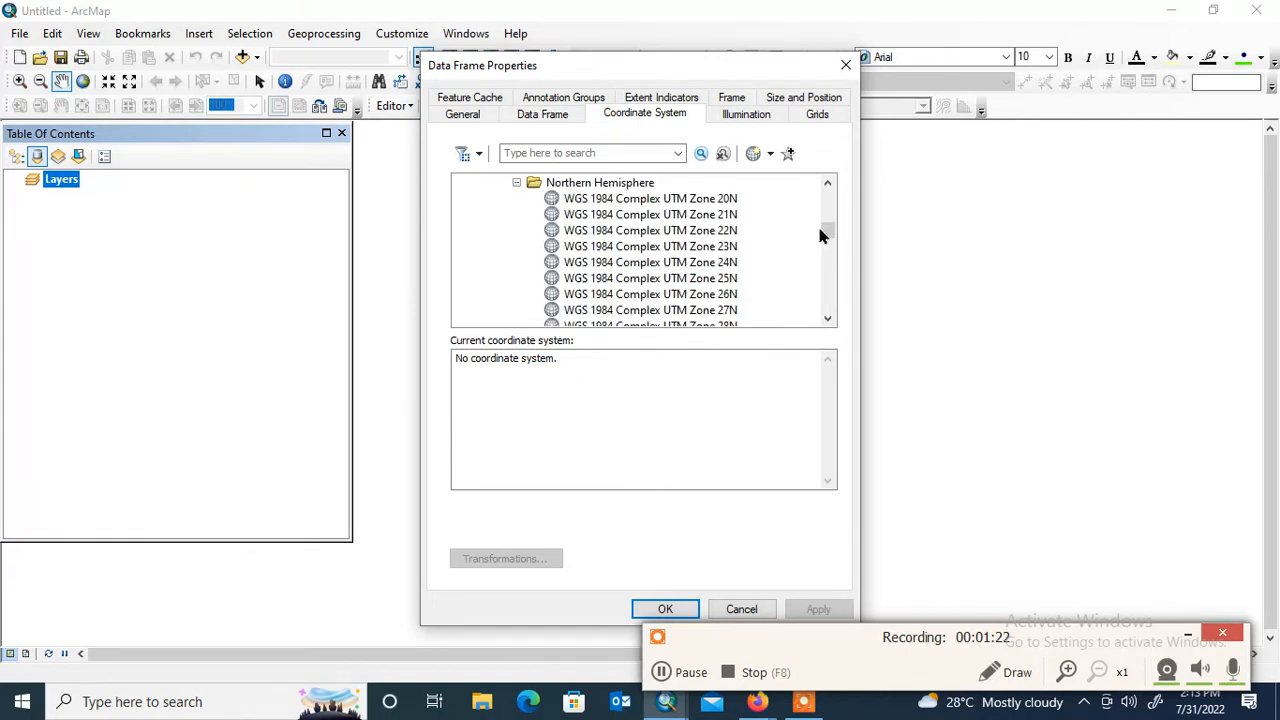
drag(827, 234, 828, 278)
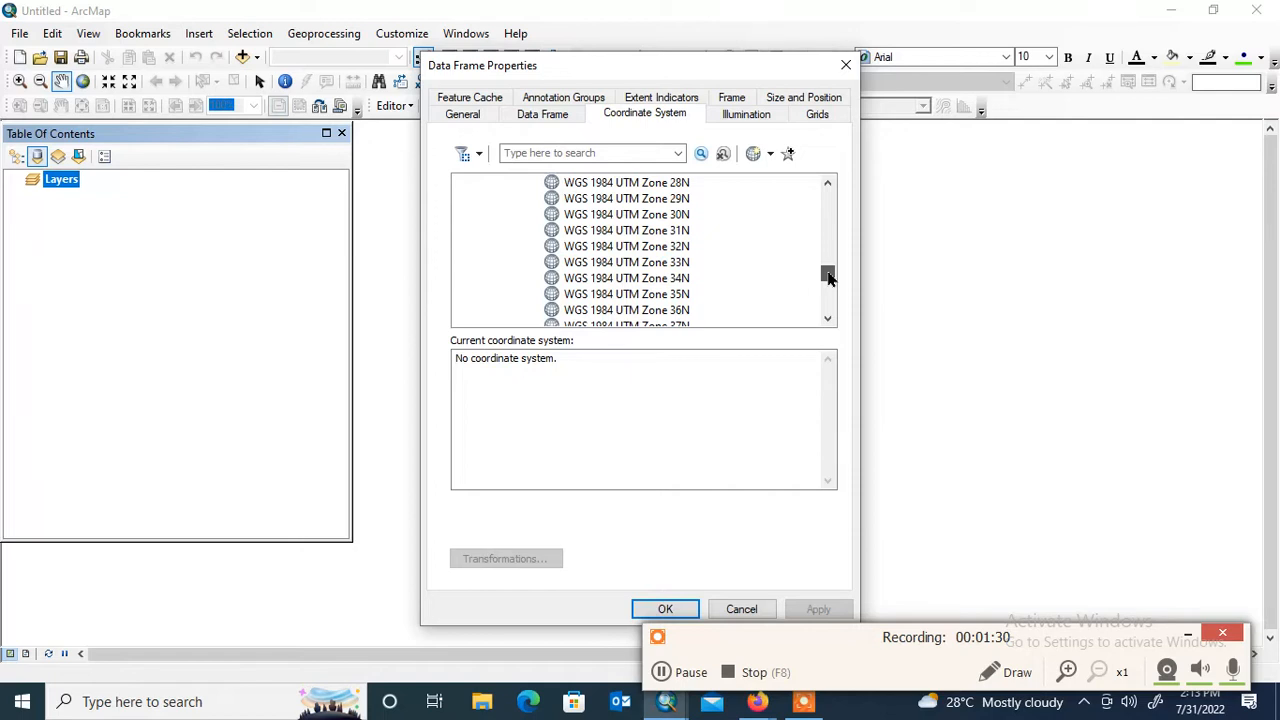
click(660, 248)
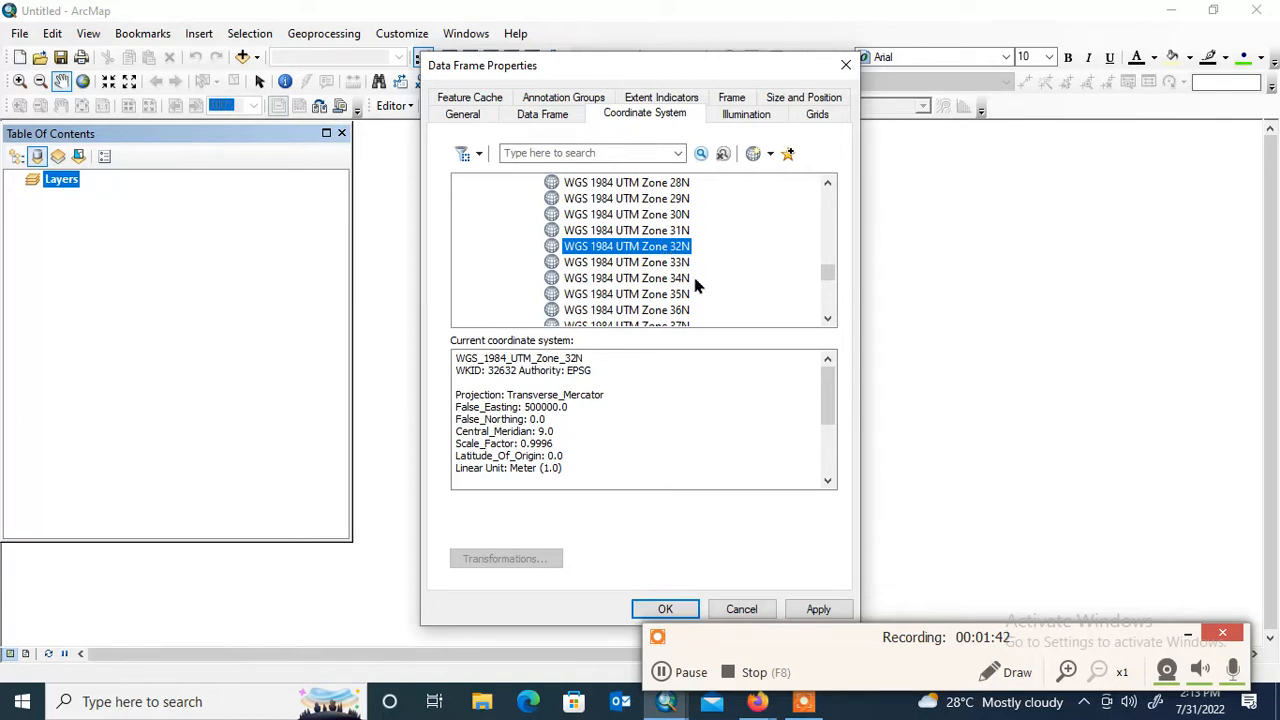
Apply the chosen coordinate system to the data frame and close its properties
click(820, 610)
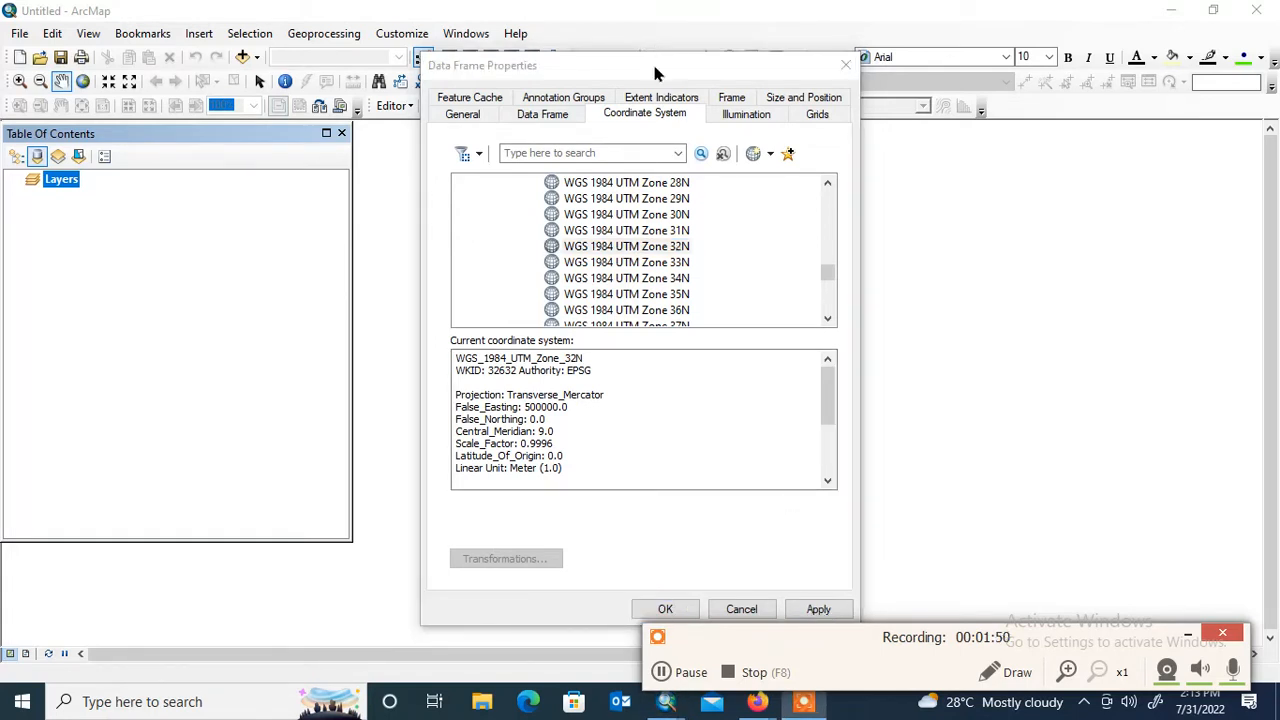
drag(652, 61, 446, 11)
click(614, 558)
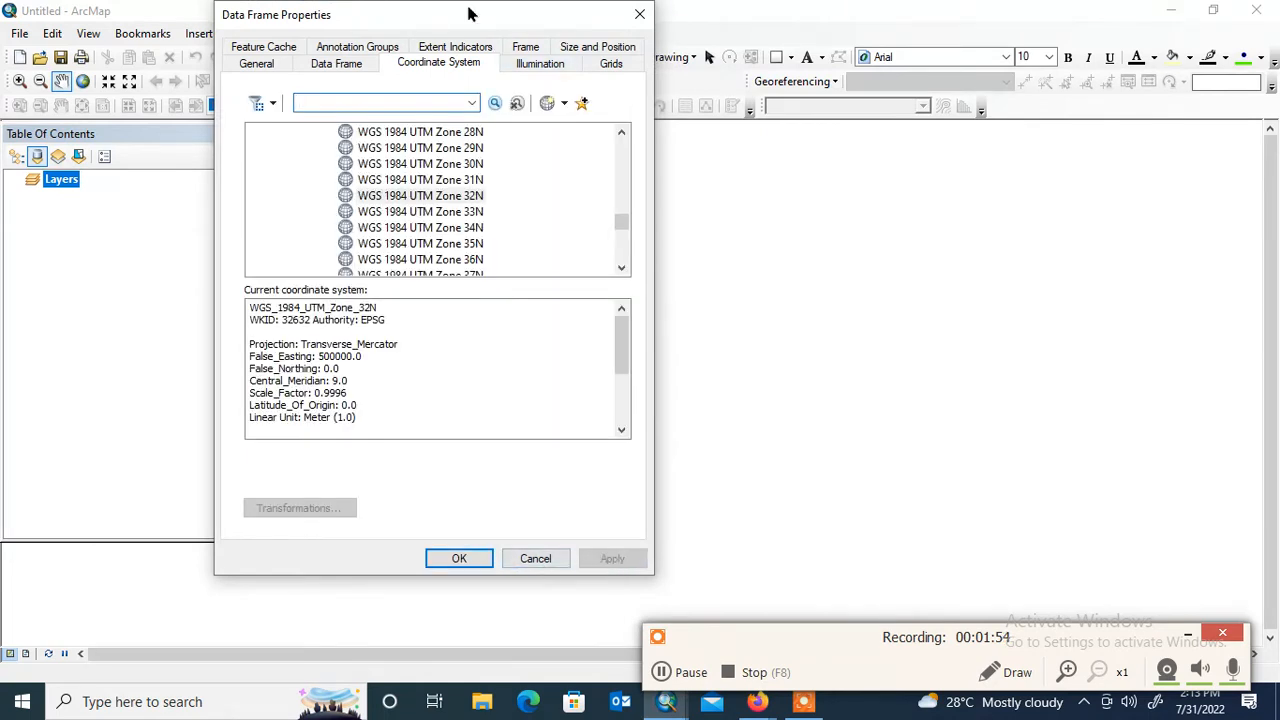
drag(474, 15, 486, 46)
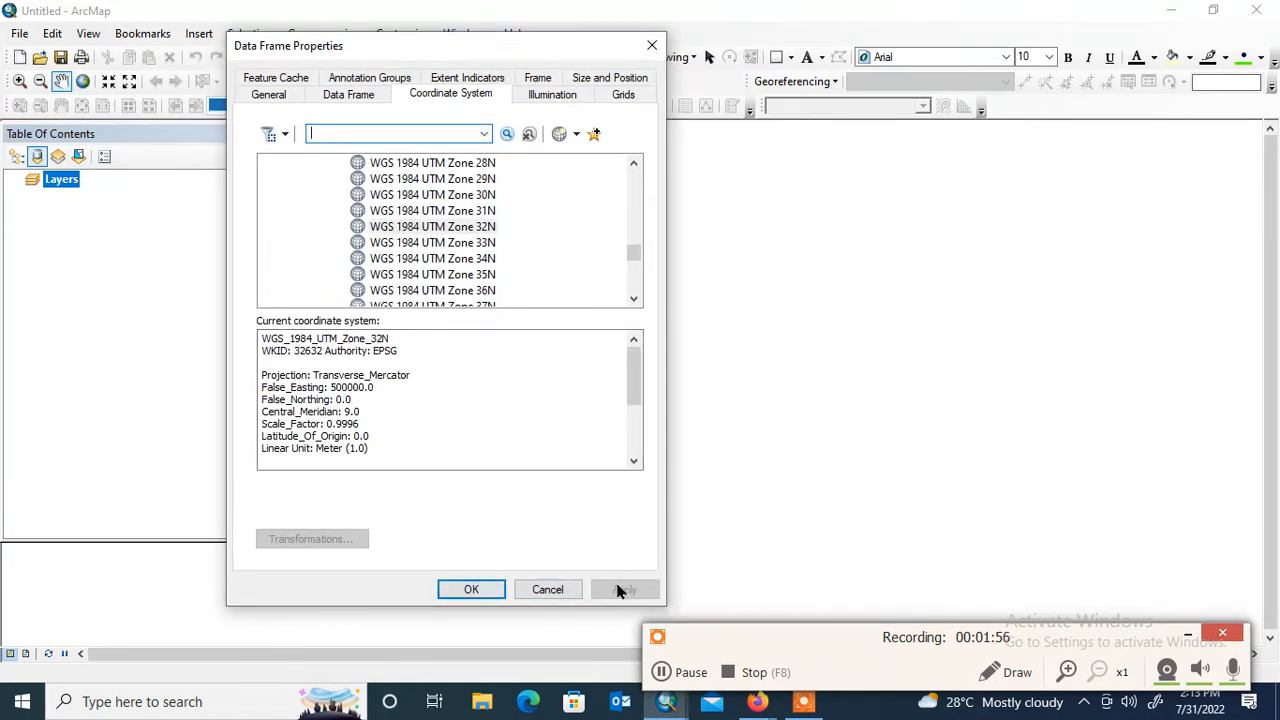
click(468, 589)
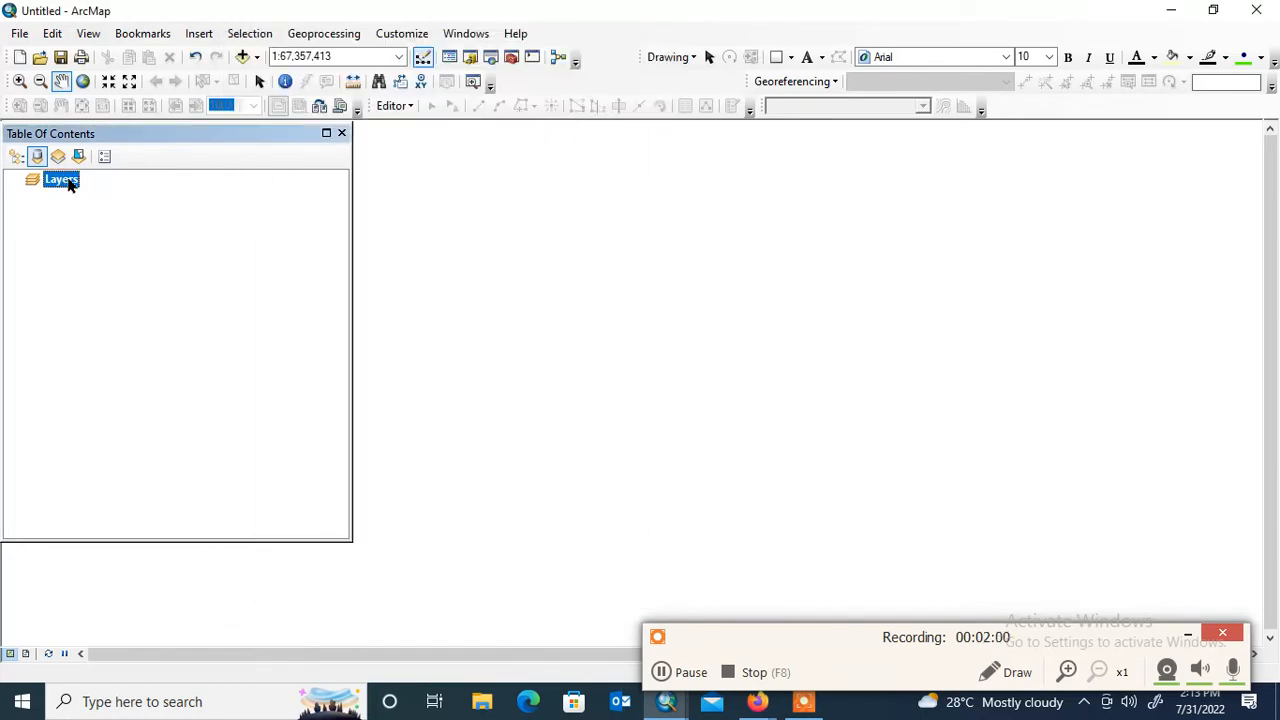
Set the data frame's display units to Degrees Minutes Seconds and confirm the properties
right_click(68, 182)
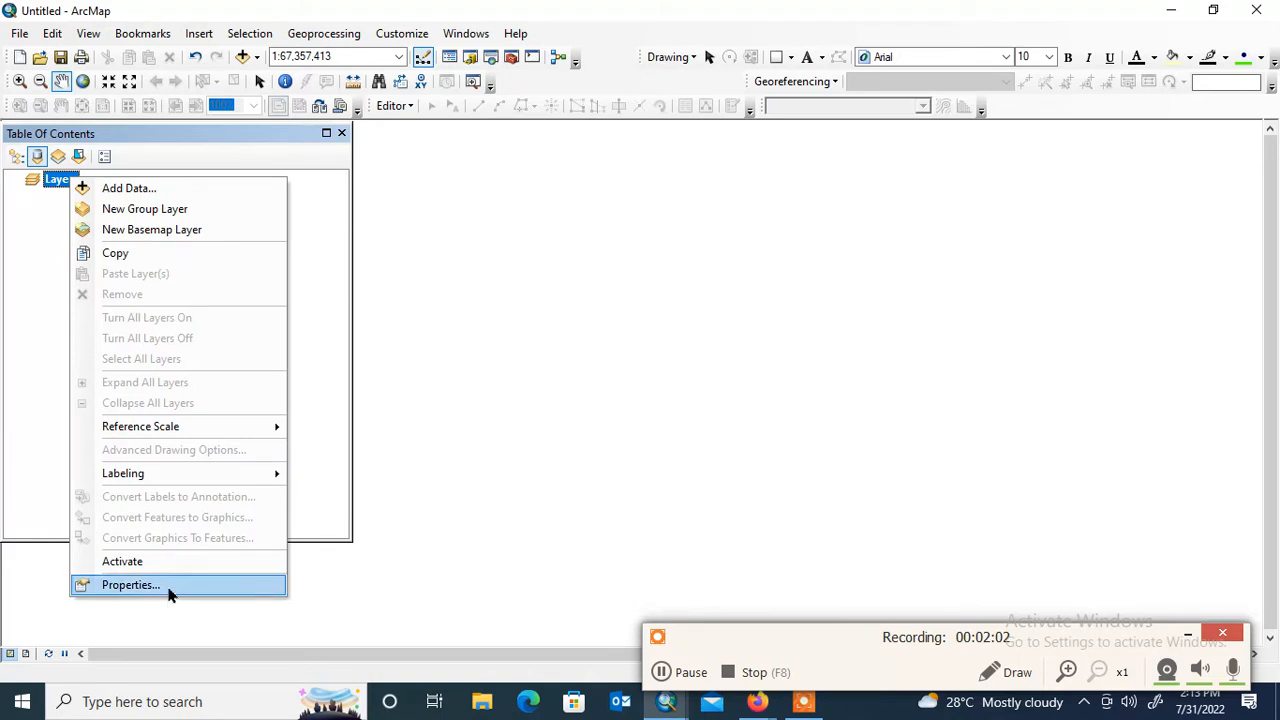
click(130, 585)
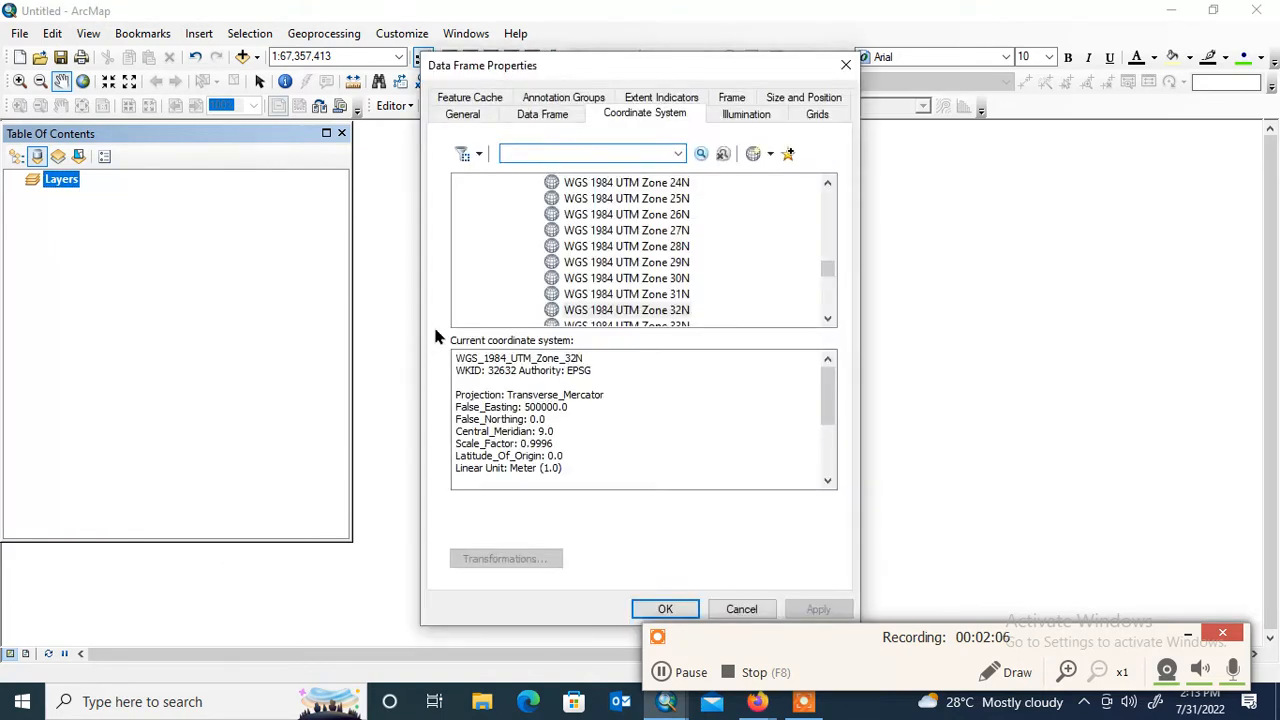
click(481, 117)
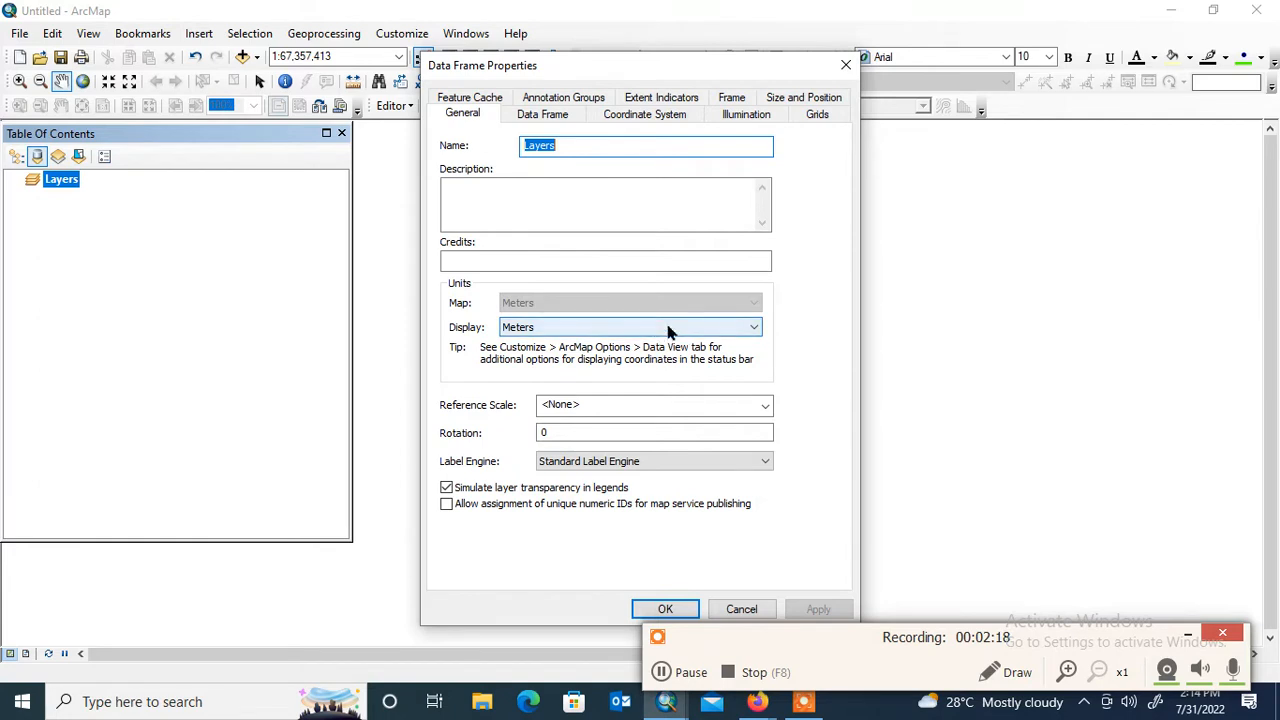
click(670, 332)
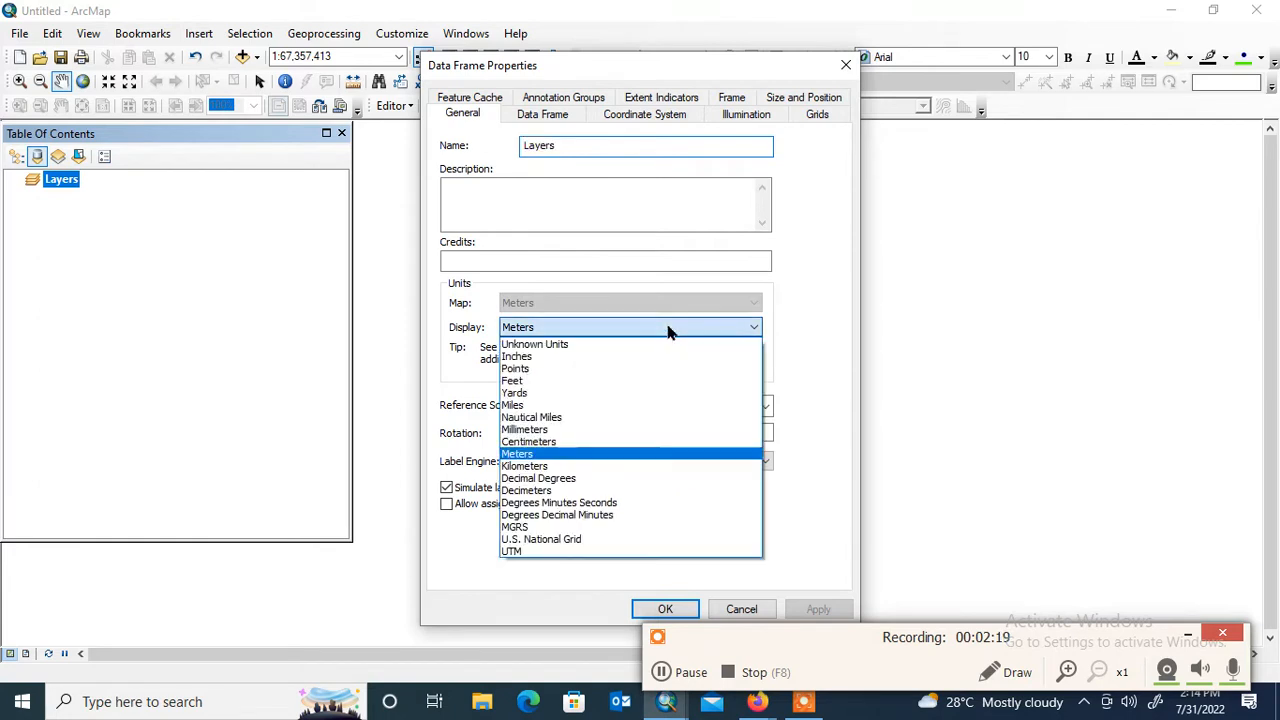
click(598, 504)
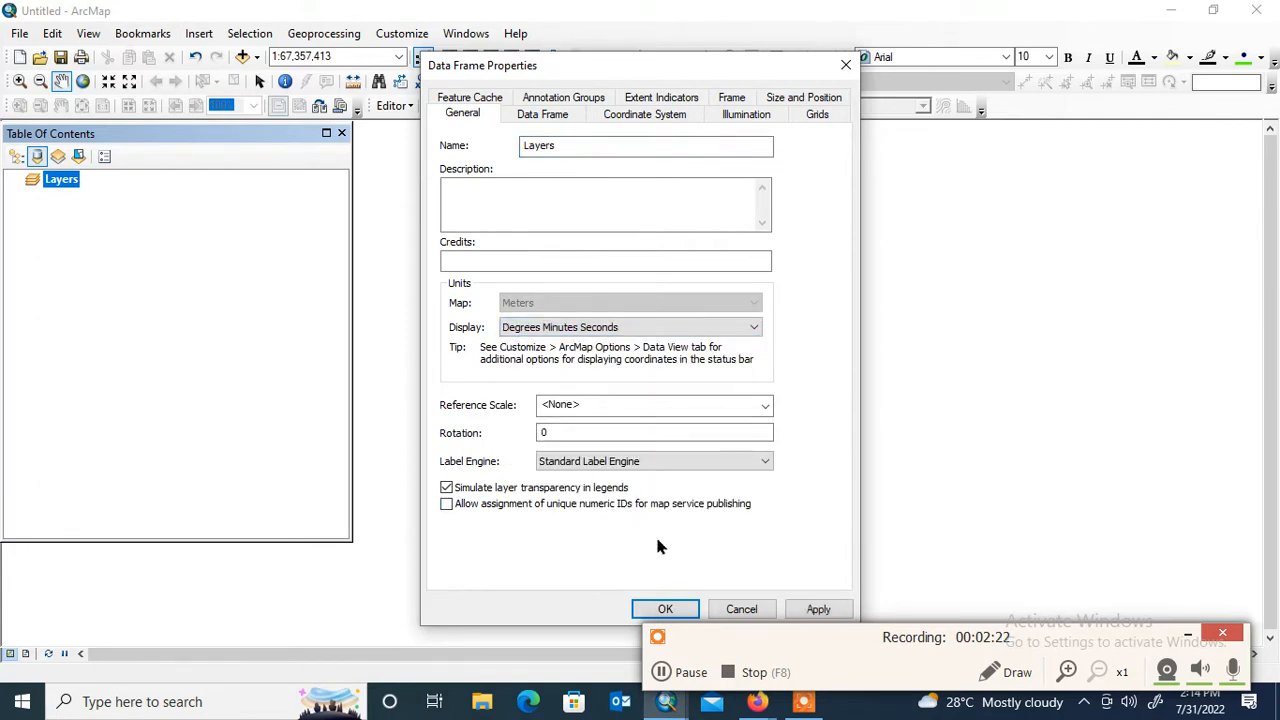
drag(668, 64, 598, 39)
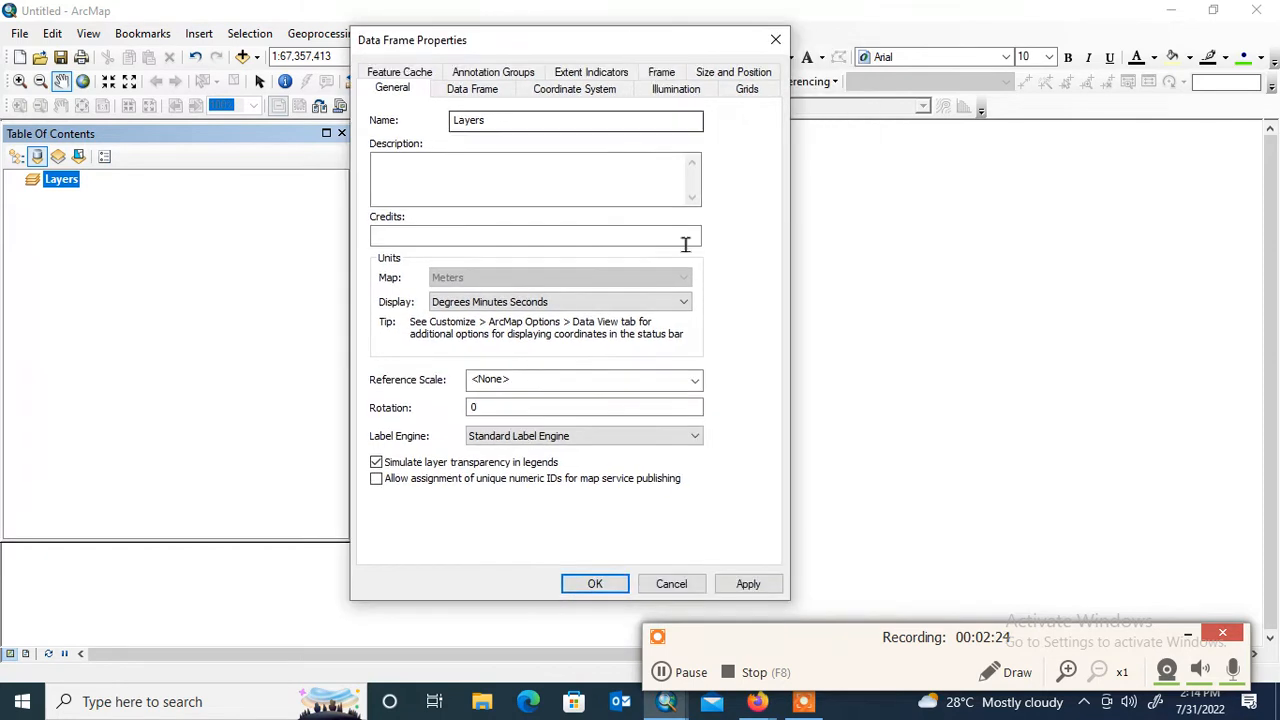
click(749, 585)
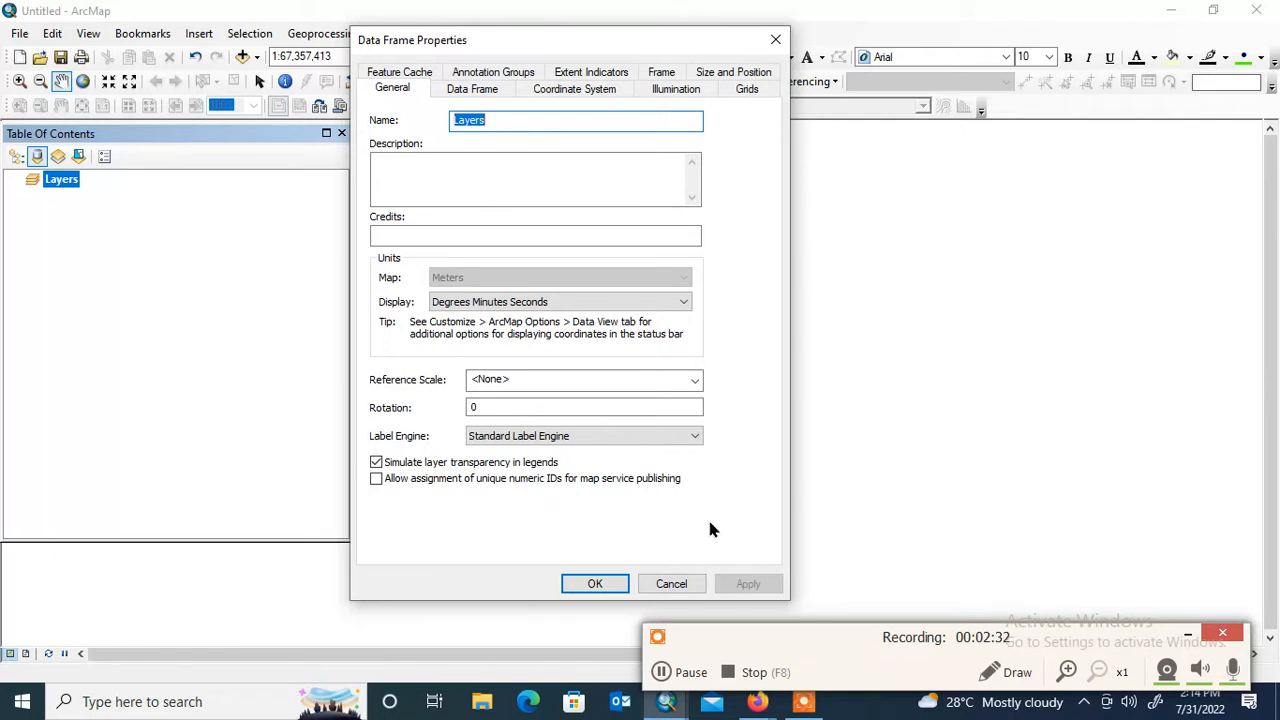
click(594, 584)
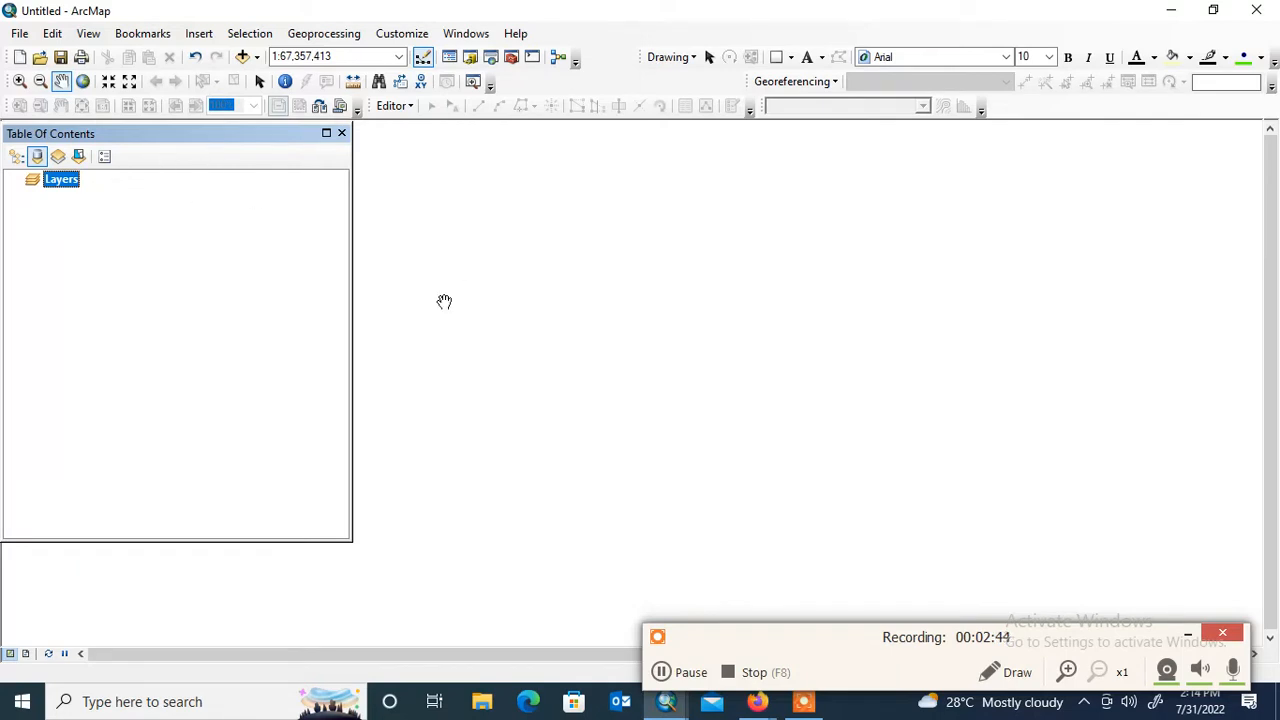
Look at the Borehole and Study area layers in the finished map's ArcMap window and return to the blank map
click(669, 702)
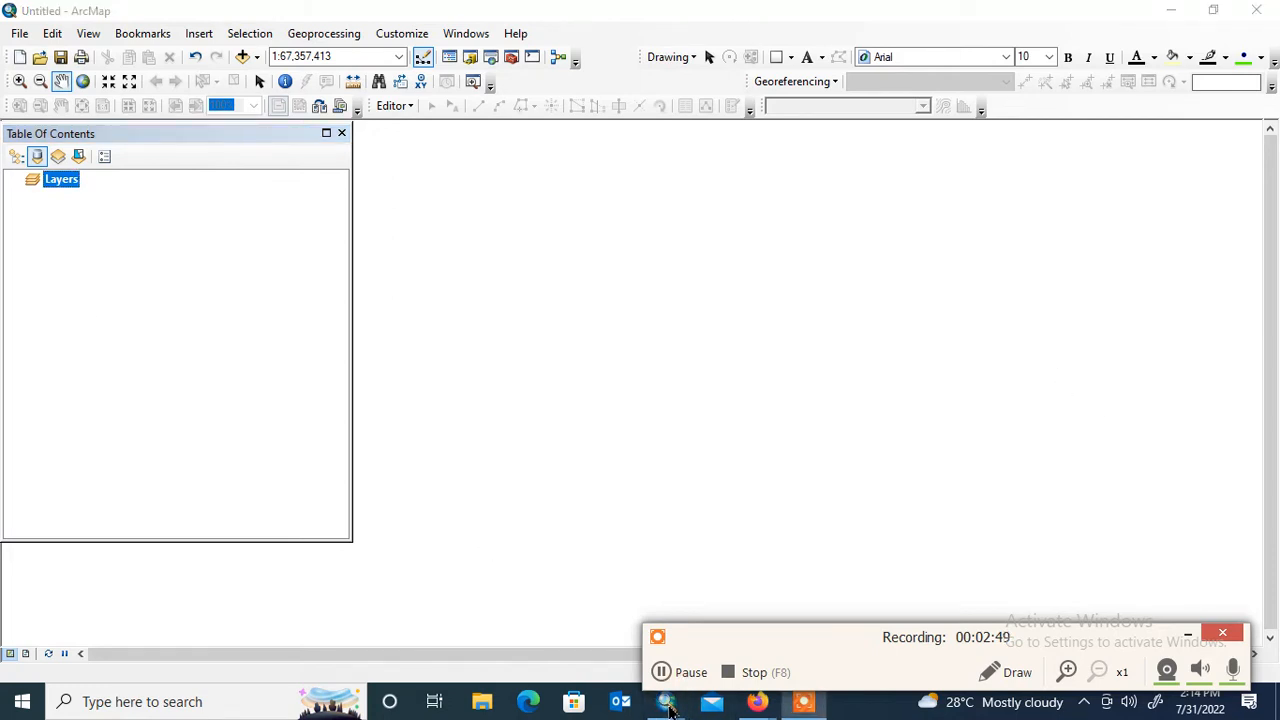
drag(797, 640, 966, 666)
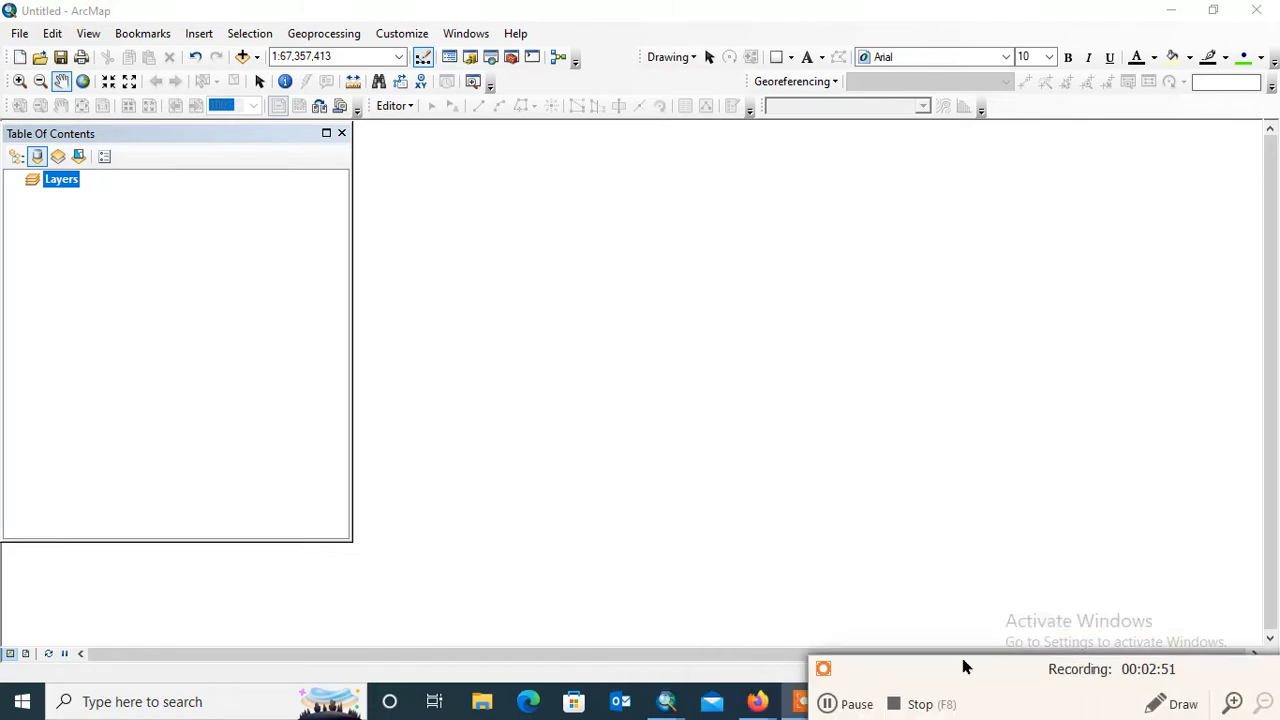
mouse_move(669, 705)
click(560, 643)
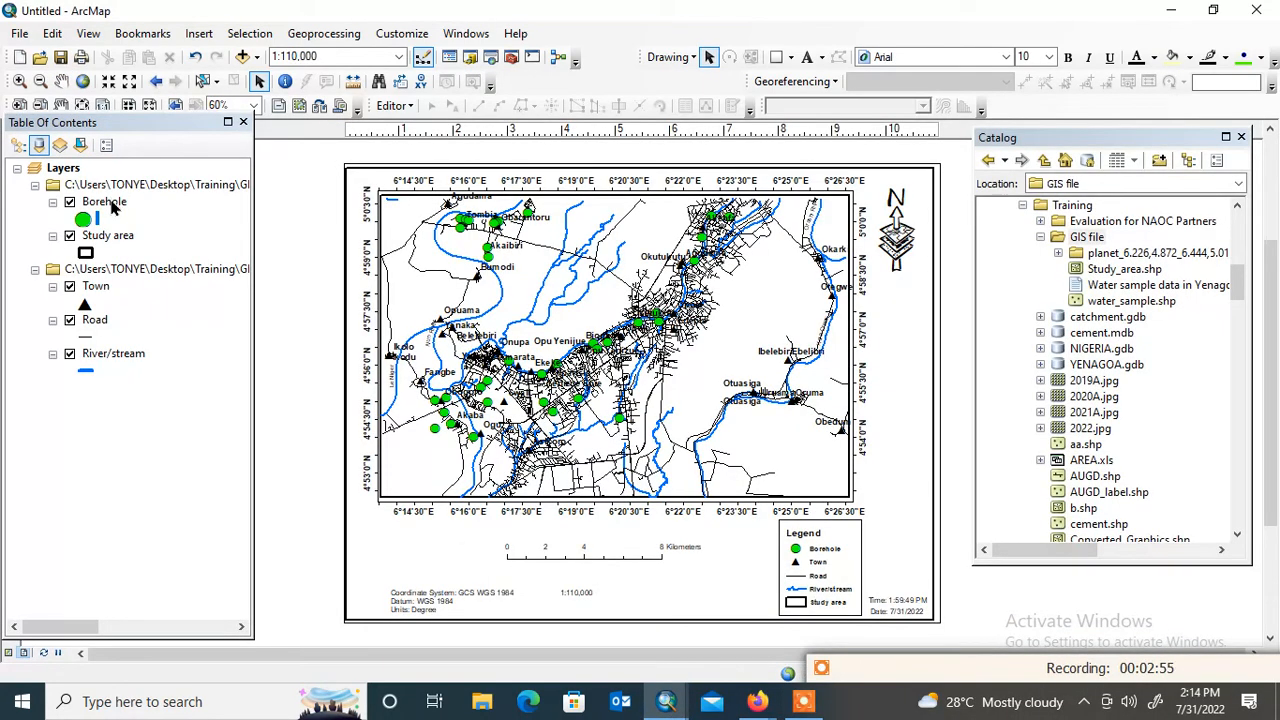
click(112, 202)
click(116, 240)
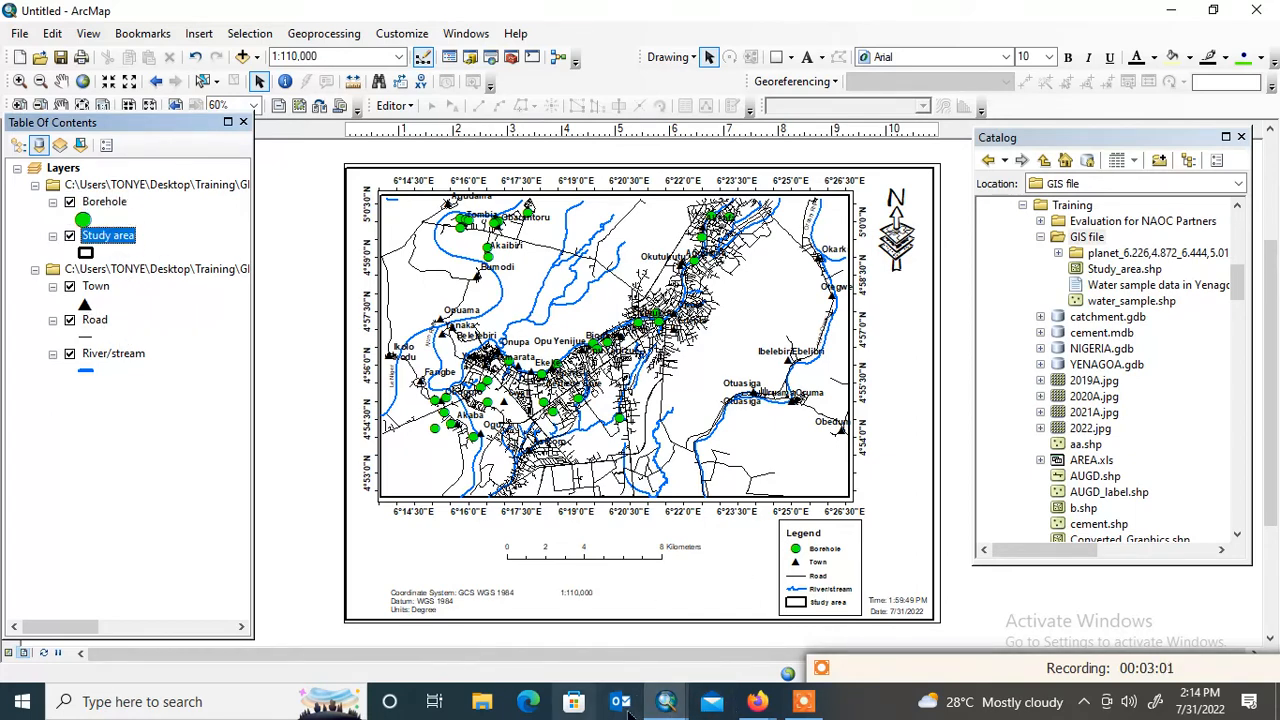
mouse_move(666, 701)
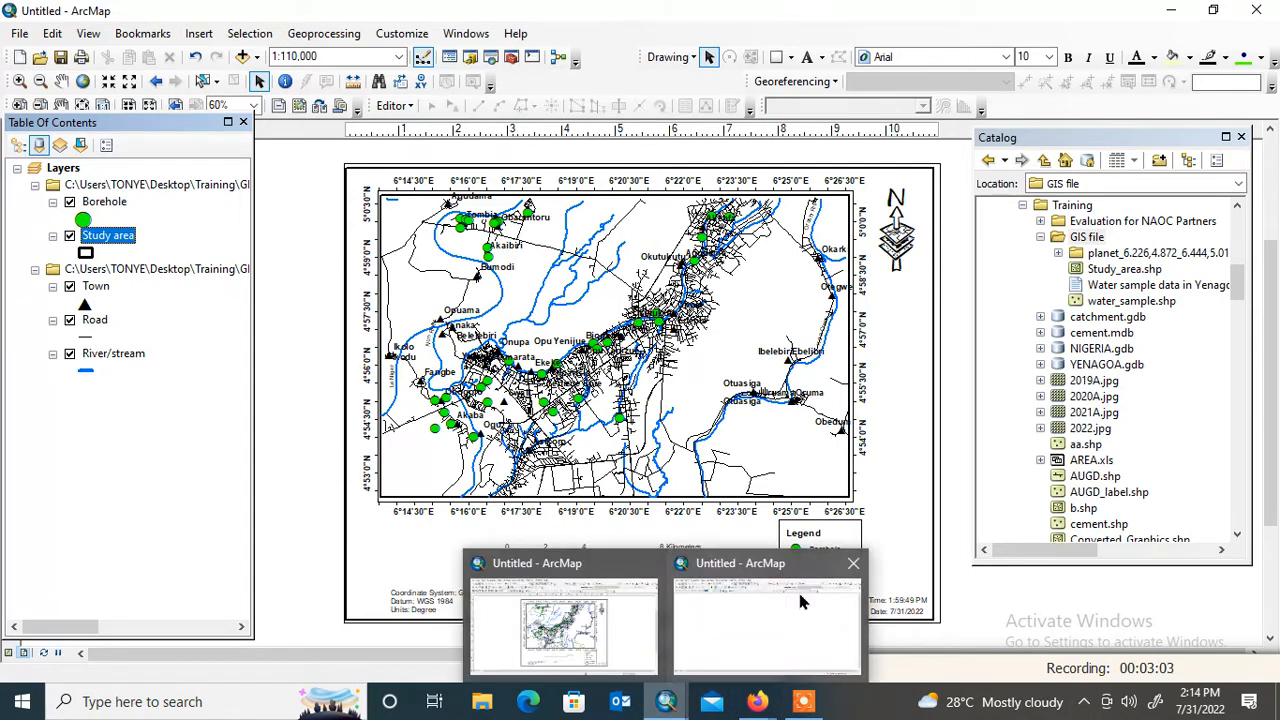
click(800, 600)
right_click(100, 178)
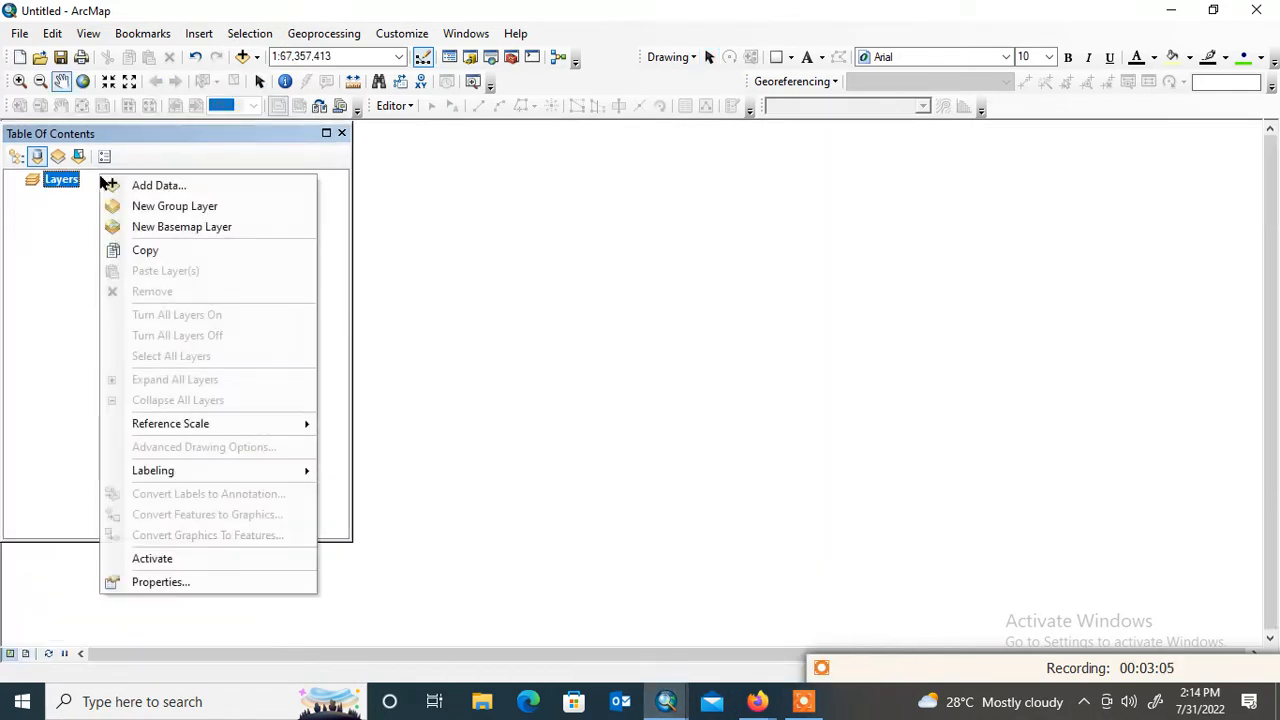
right_click(77, 180)
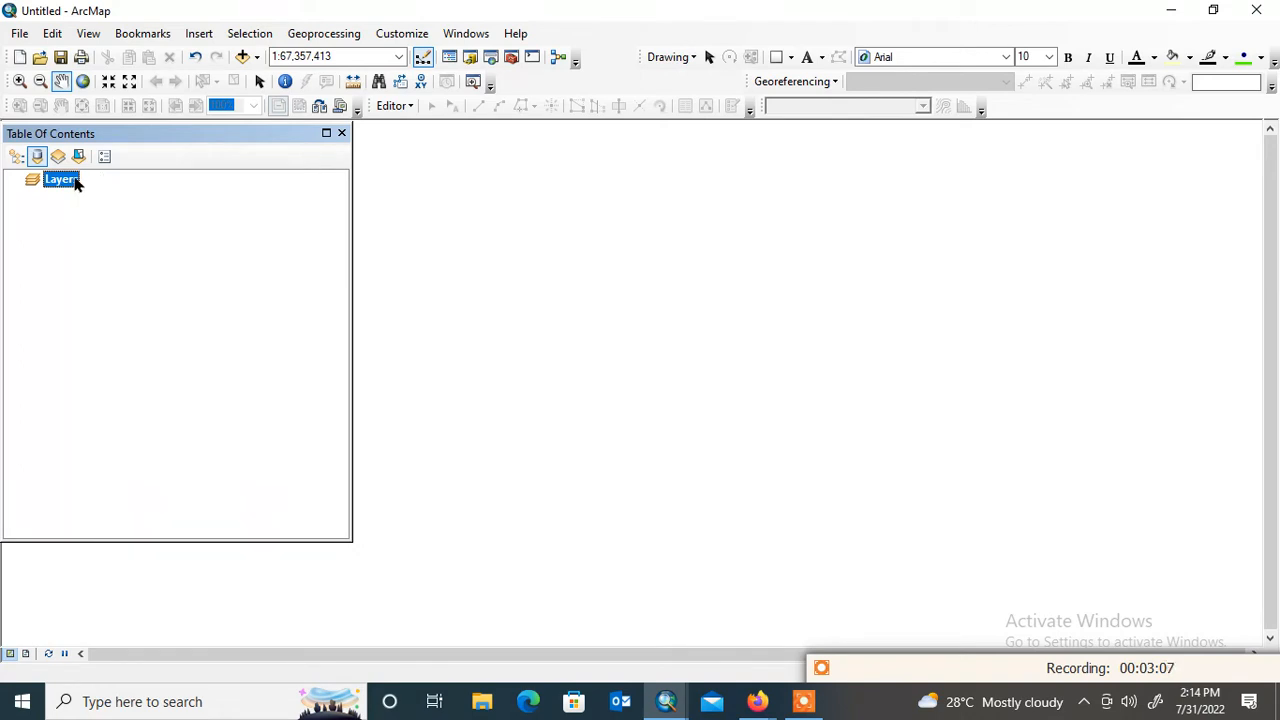
click(298, 196)
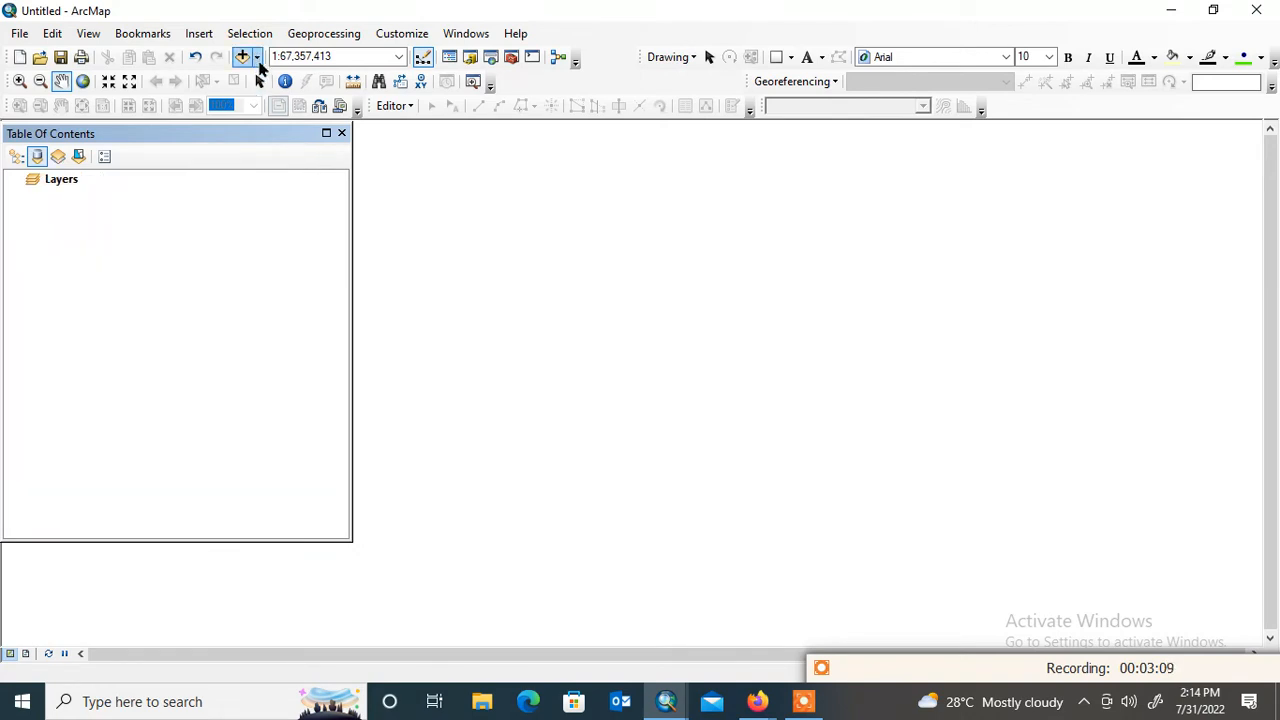
Add the Study_area.shp and water_sample.shp shapefiles from the GIS file folder to the map
click(257, 58)
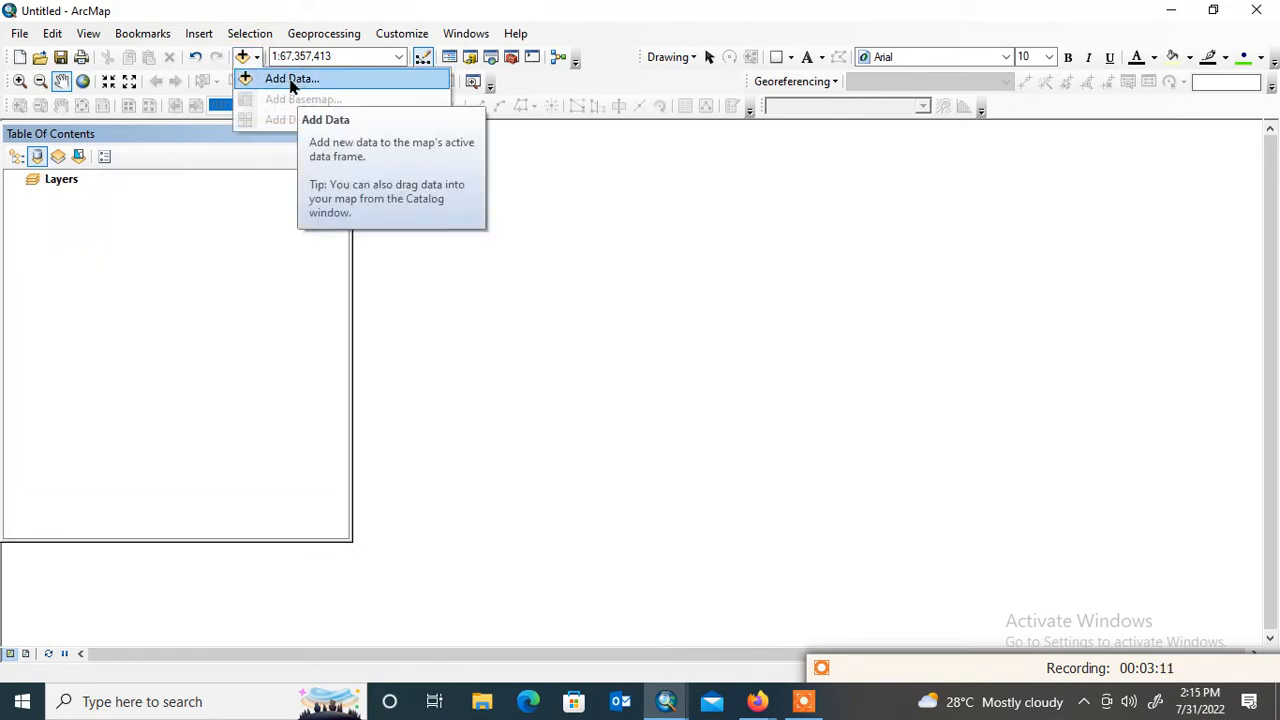
click(283, 84)
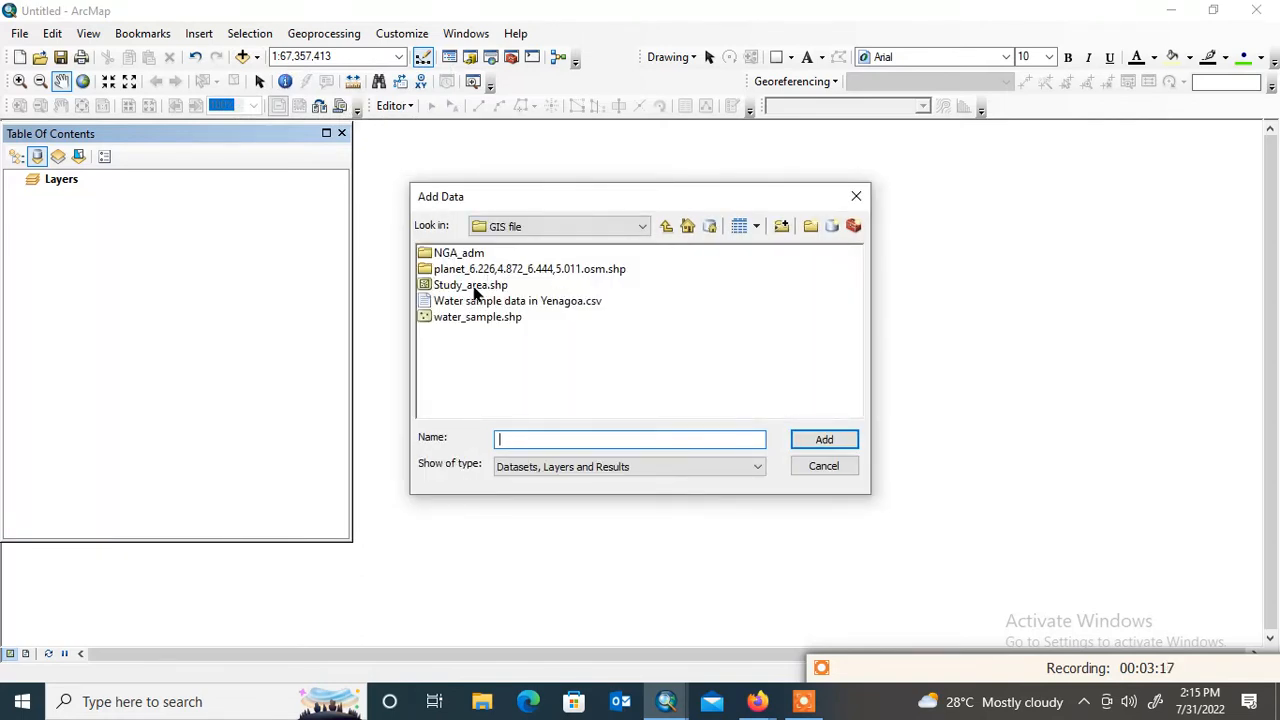
click(471, 287)
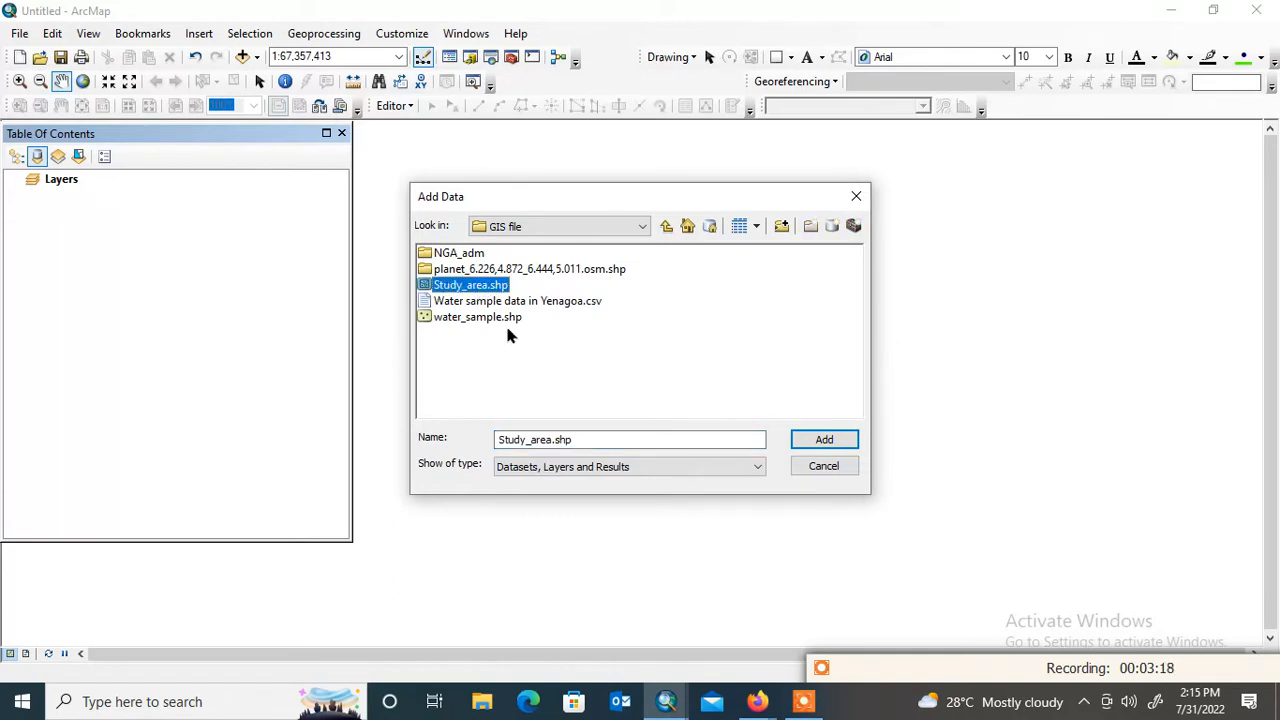
shift+click(489, 318)
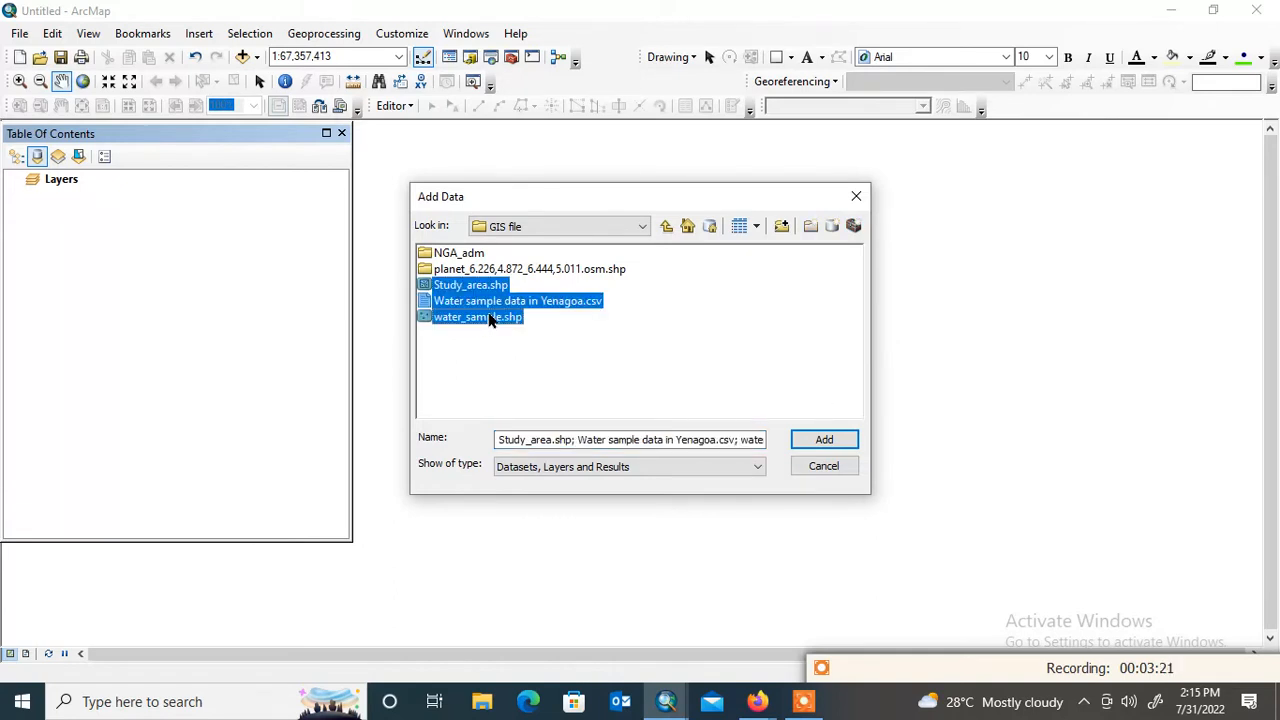
click(543, 322)
click(503, 316)
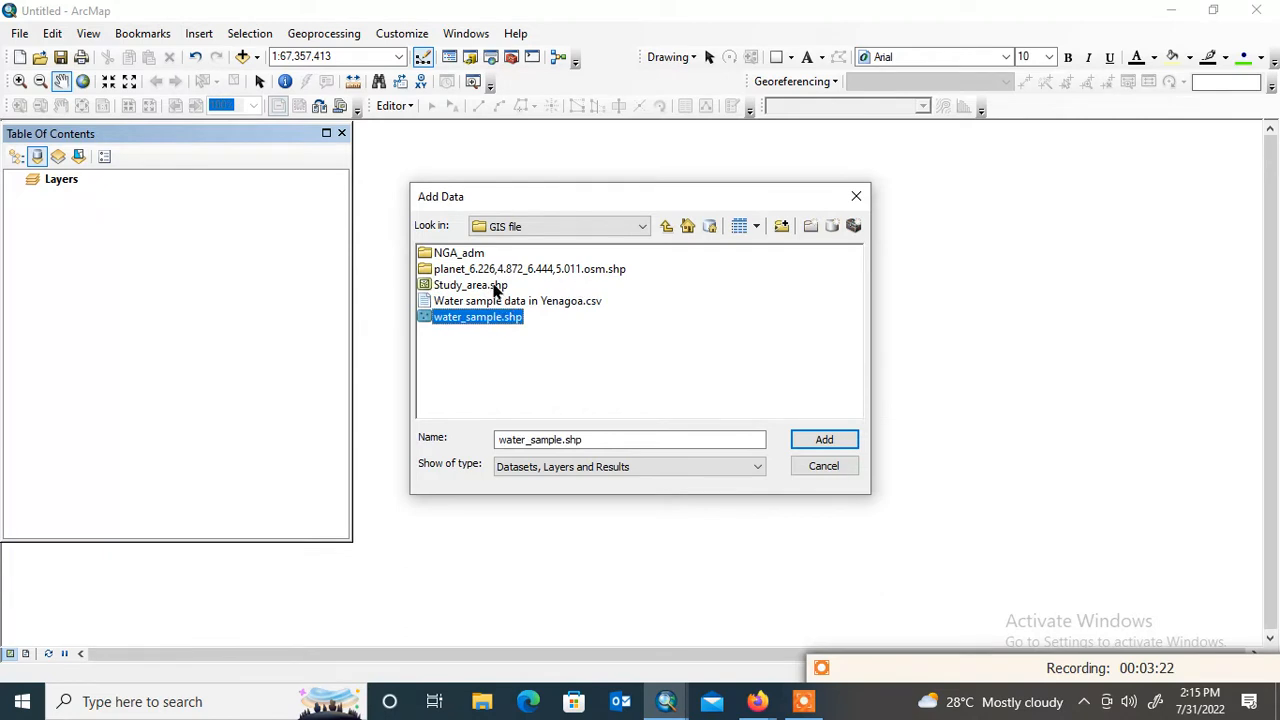
ctrl+click(494, 287)
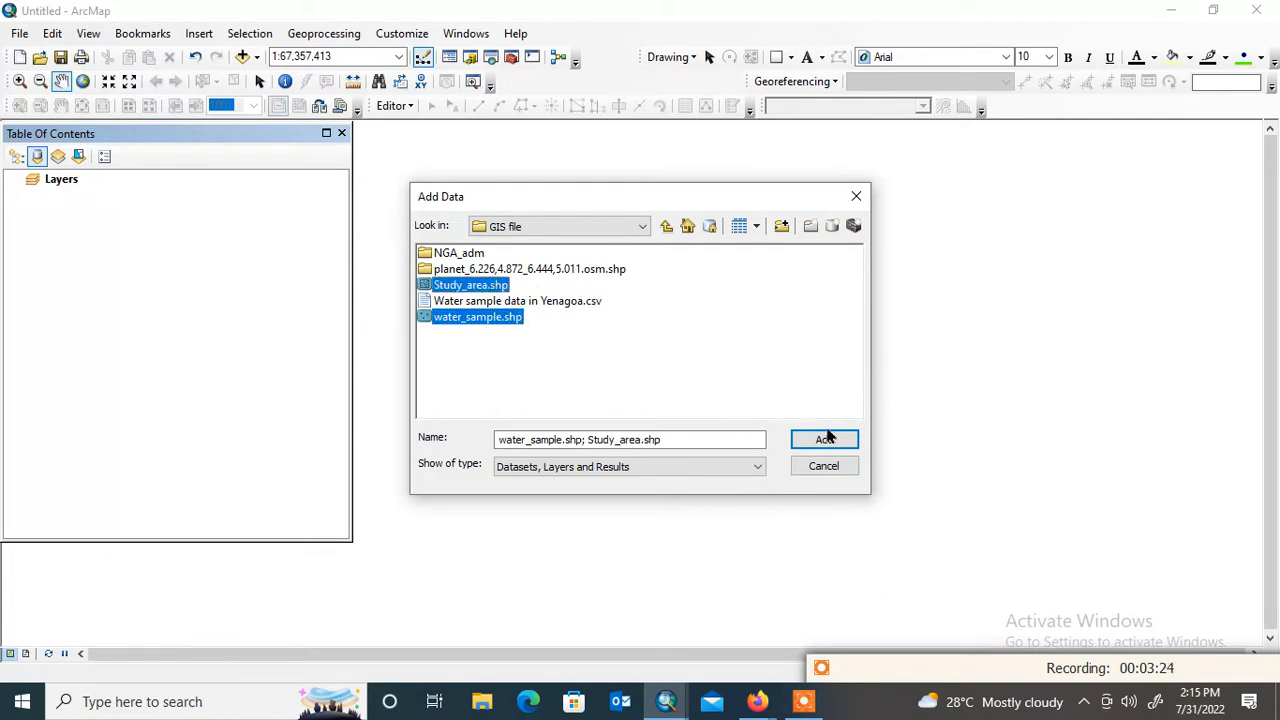
click(824, 439)
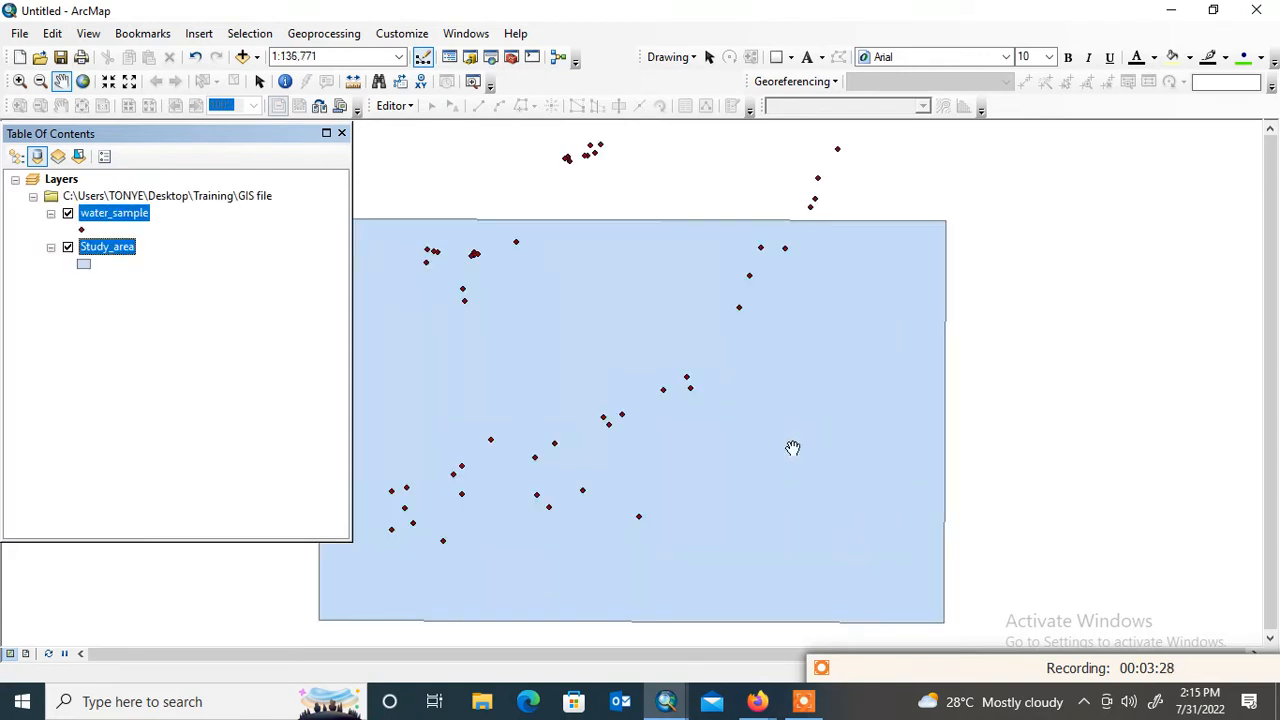
Give the Study_area polygon layer the Hollow symbol so only its outline is drawn
drag(776, 326, 846, 309)
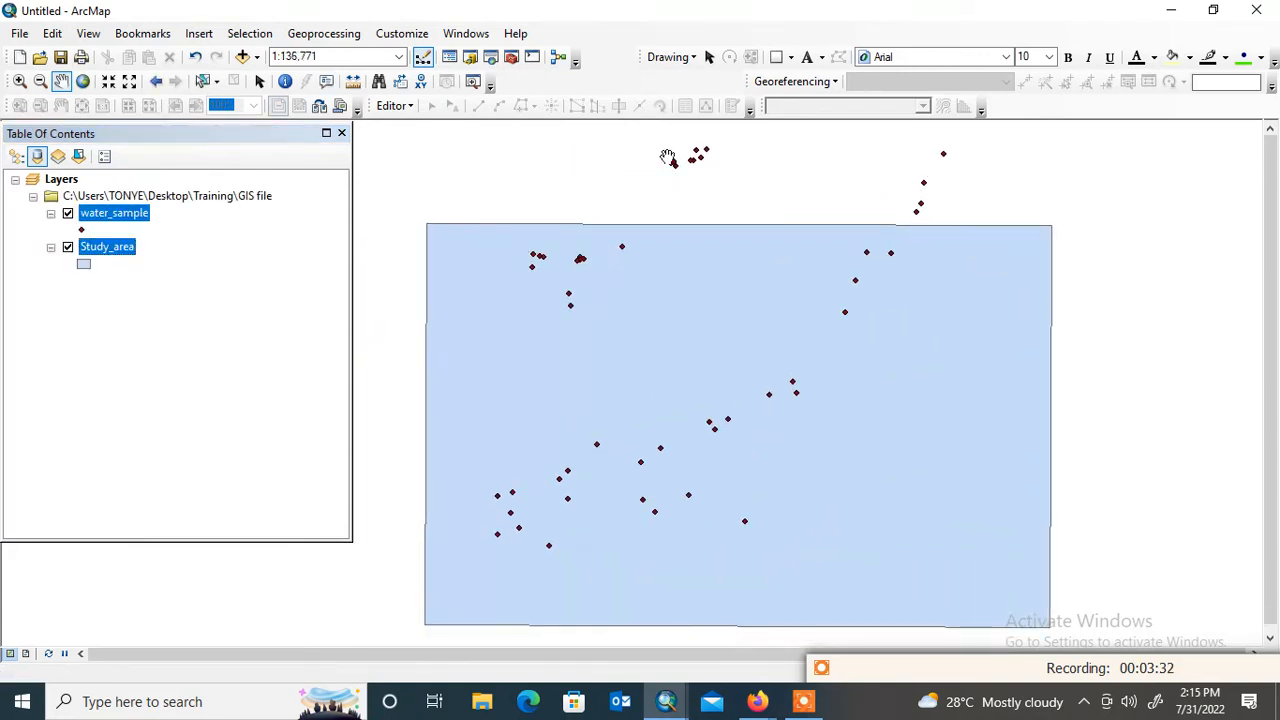
click(85, 264)
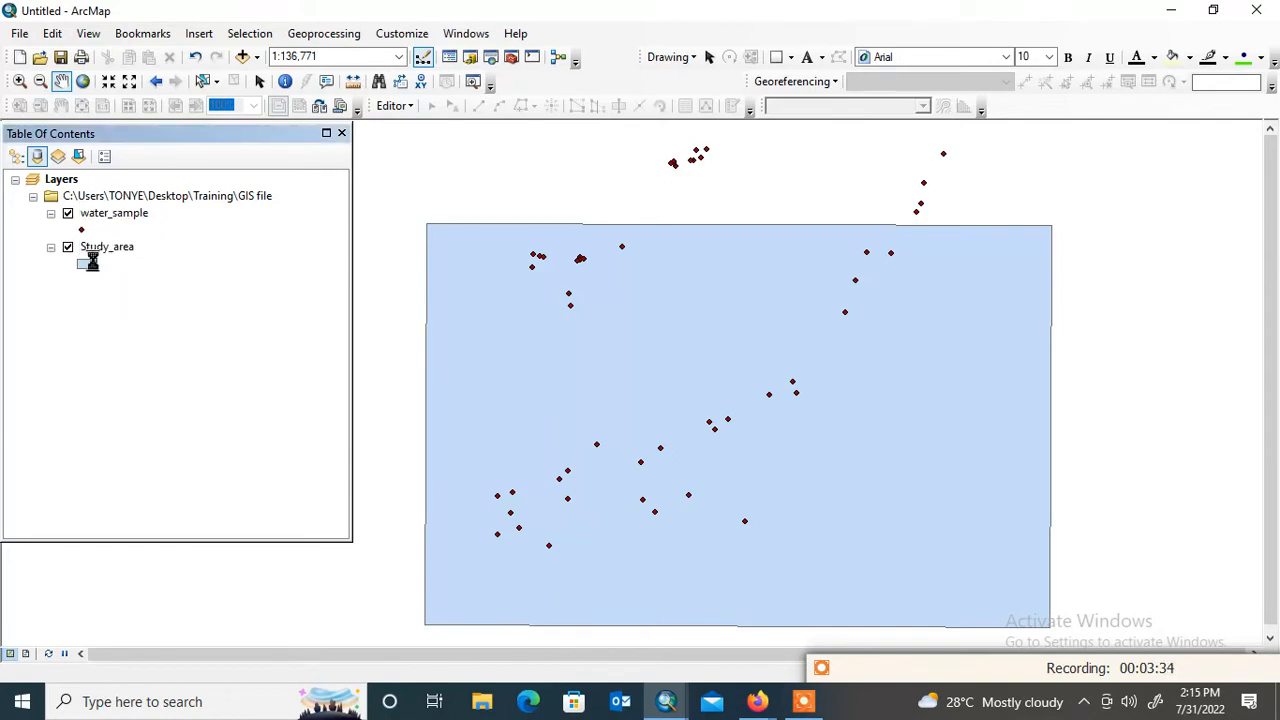
click(680, 305)
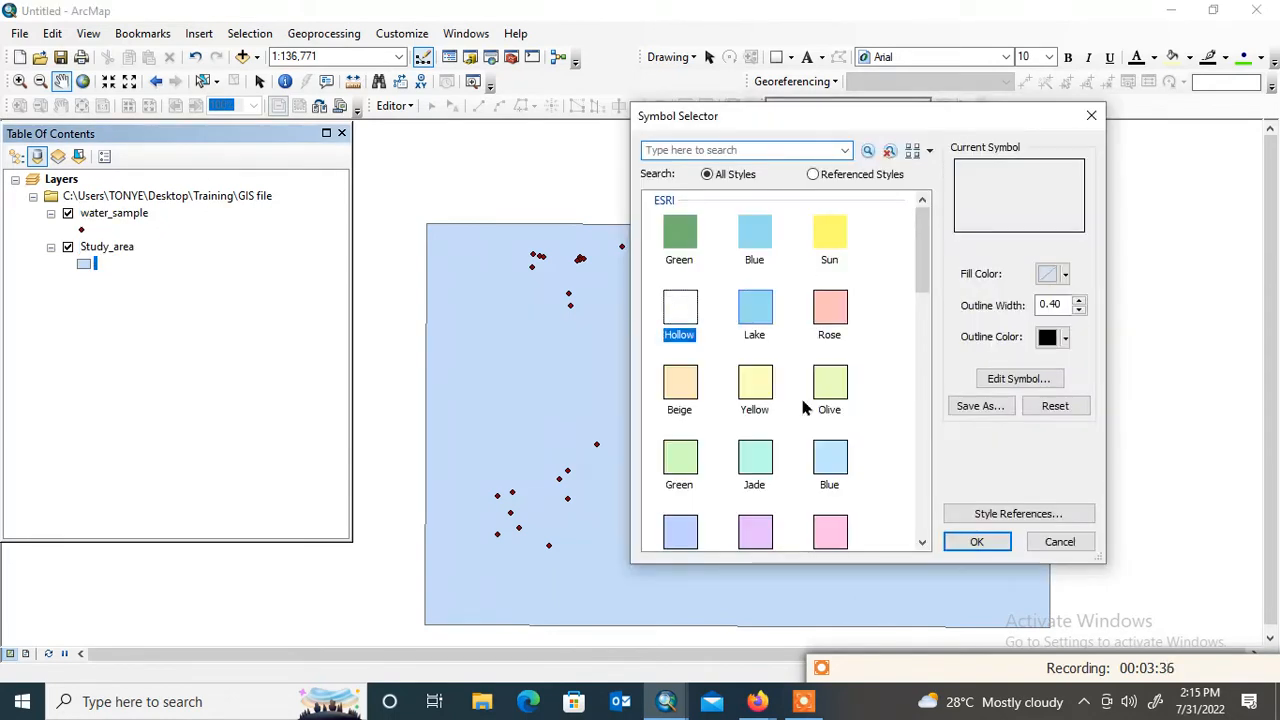
click(995, 541)
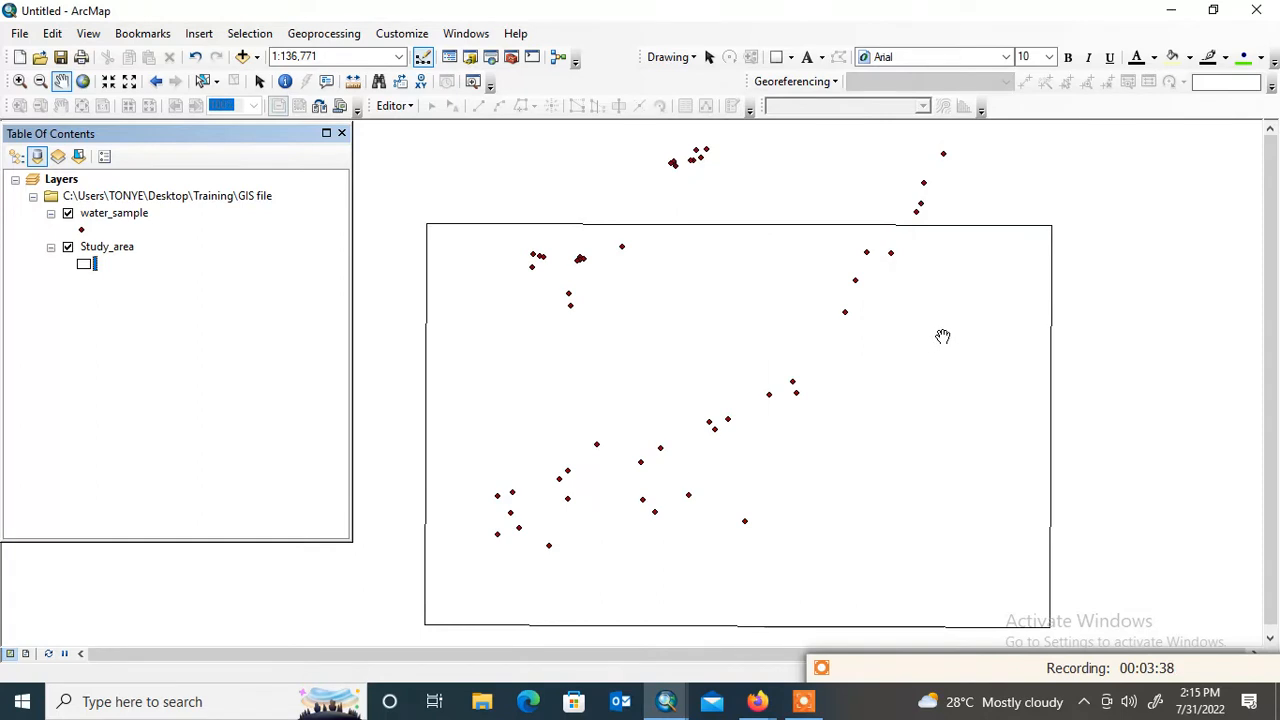
Draw a rectangle graphic enclosing all the water sample points and extend its western edge slightly outward
drag(910, 329, 894, 334)
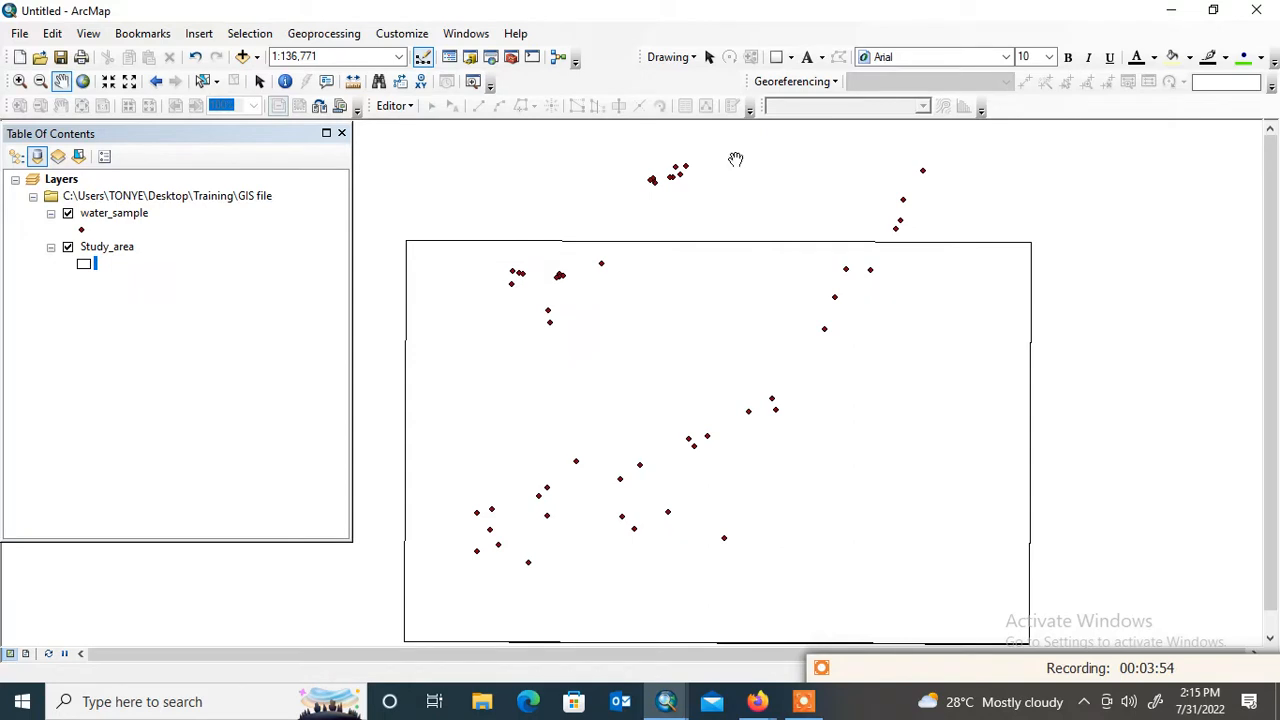
click(790, 57)
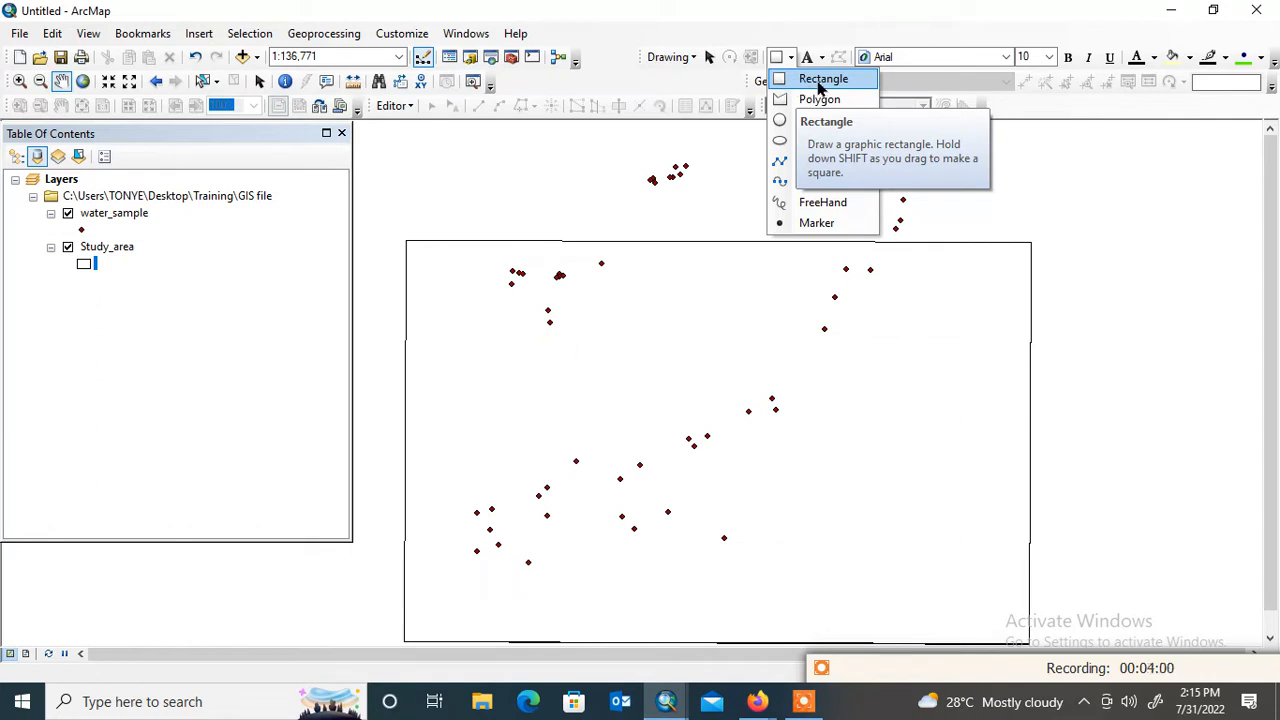
click(820, 80)
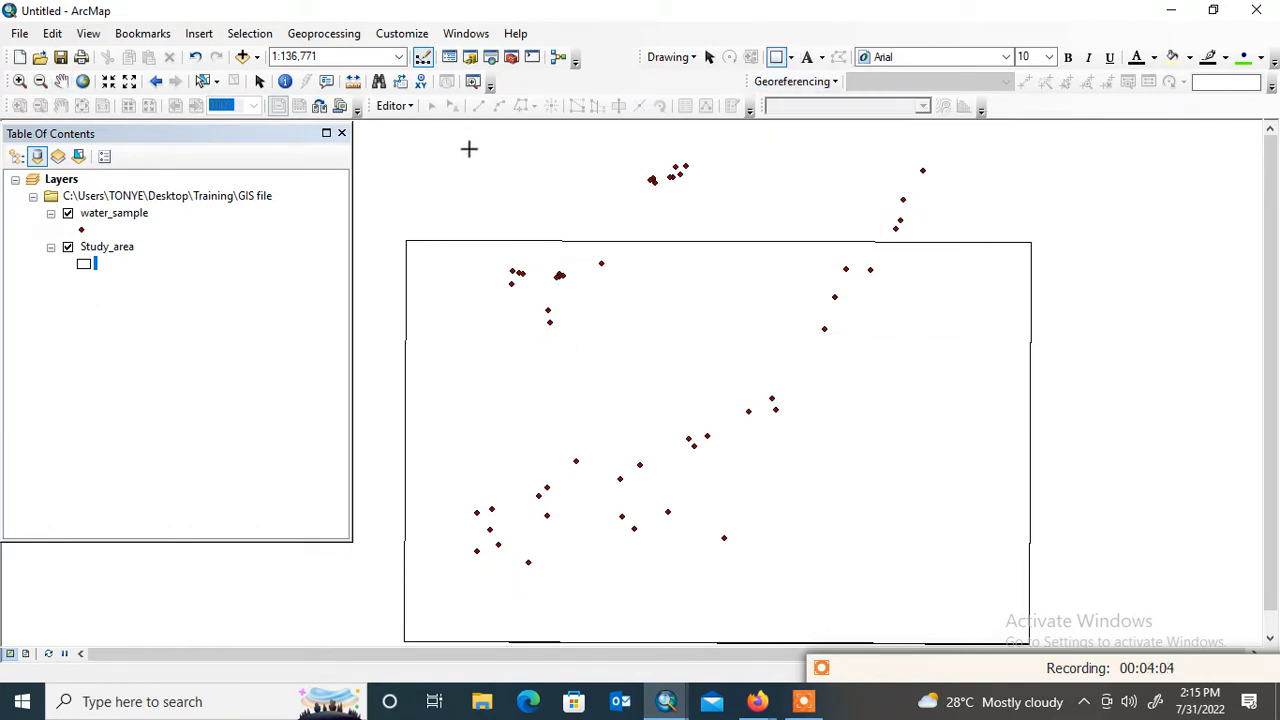
mouse_move(454, 148)
mouse_down()
mouse_move(463, 574)
mouse_move(523, 589)
mouse_move(727, 590)
mouse_move(954, 566)
mouse_move(946, 584)
mouse_up()
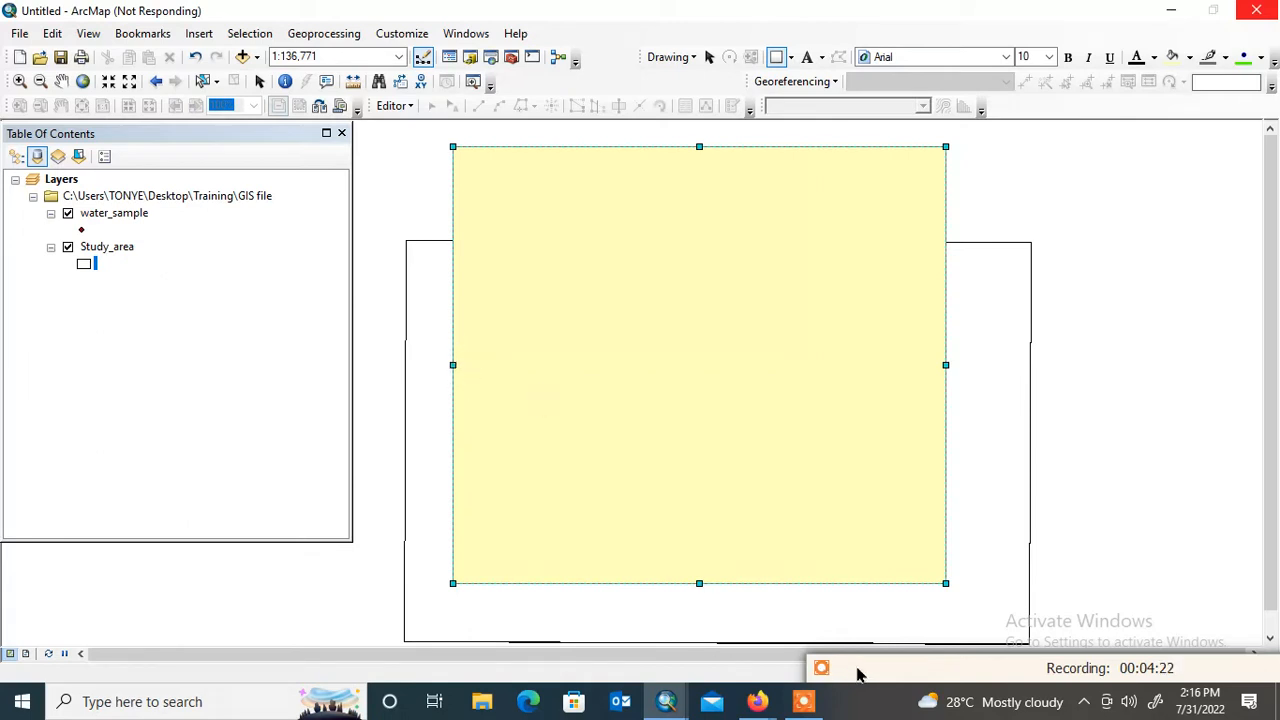
mouse_move(857, 675)
click(818, 686)
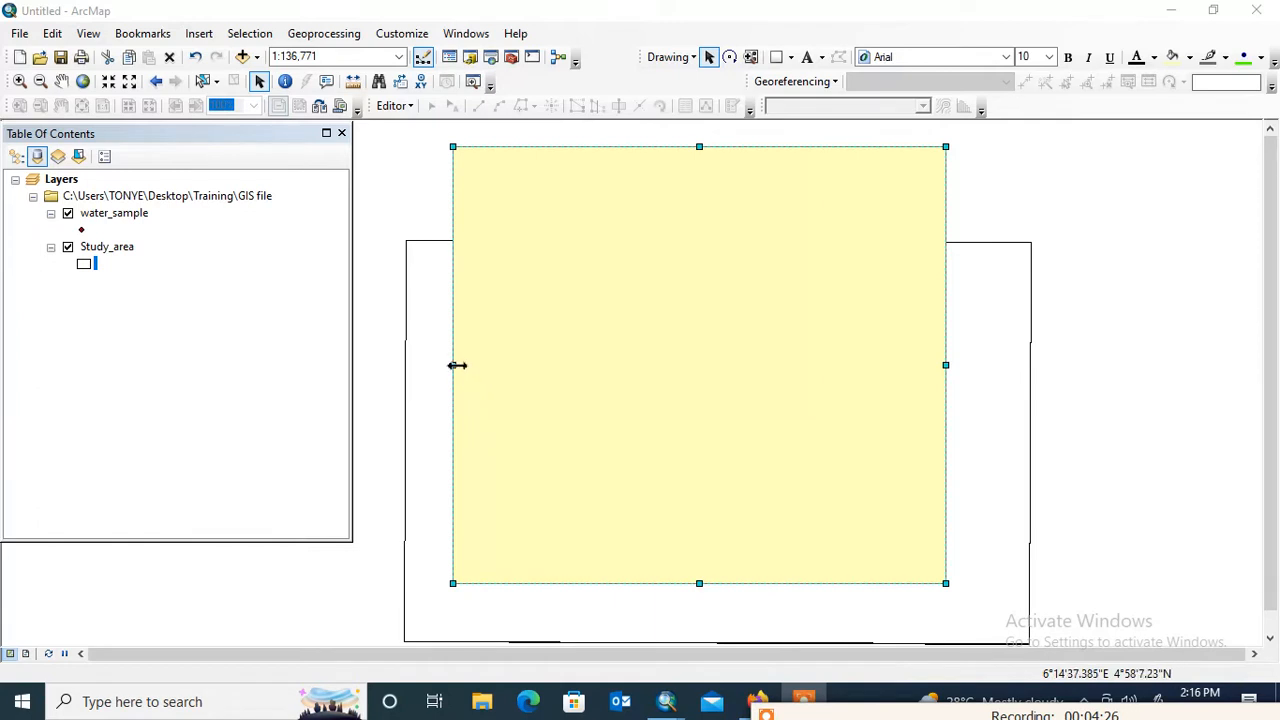
drag(457, 365, 449, 364)
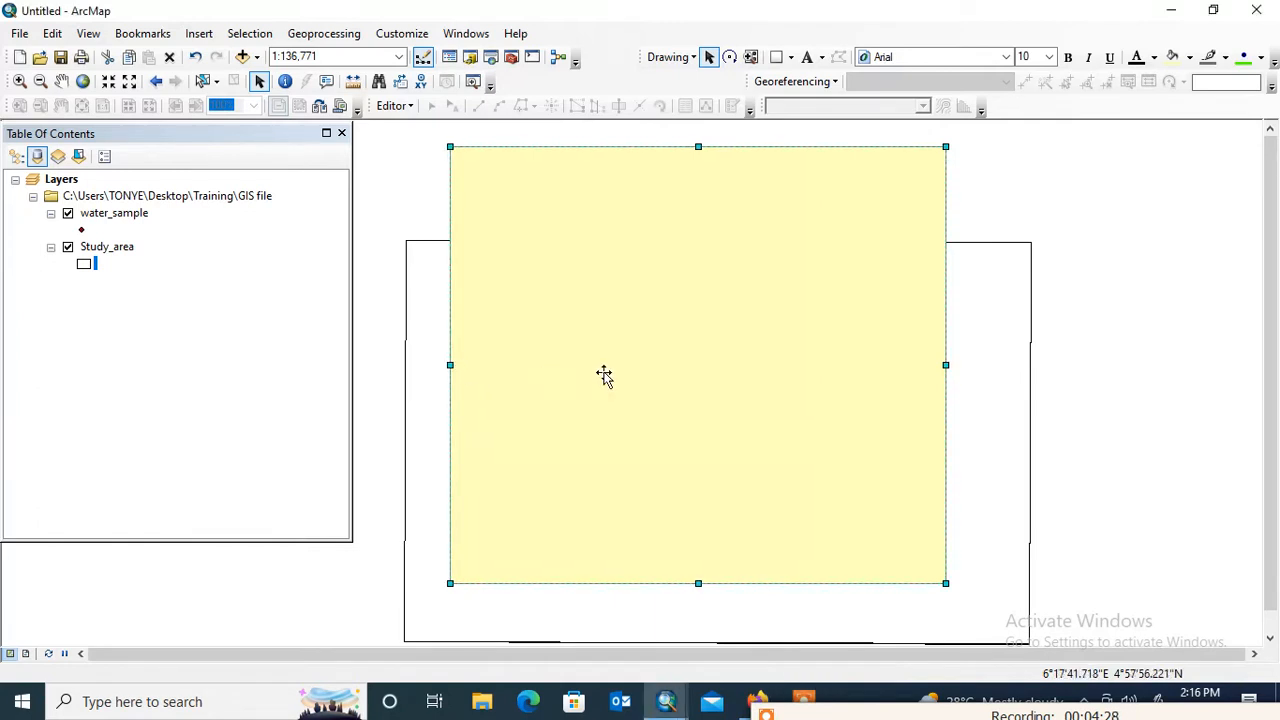
click(201, 262)
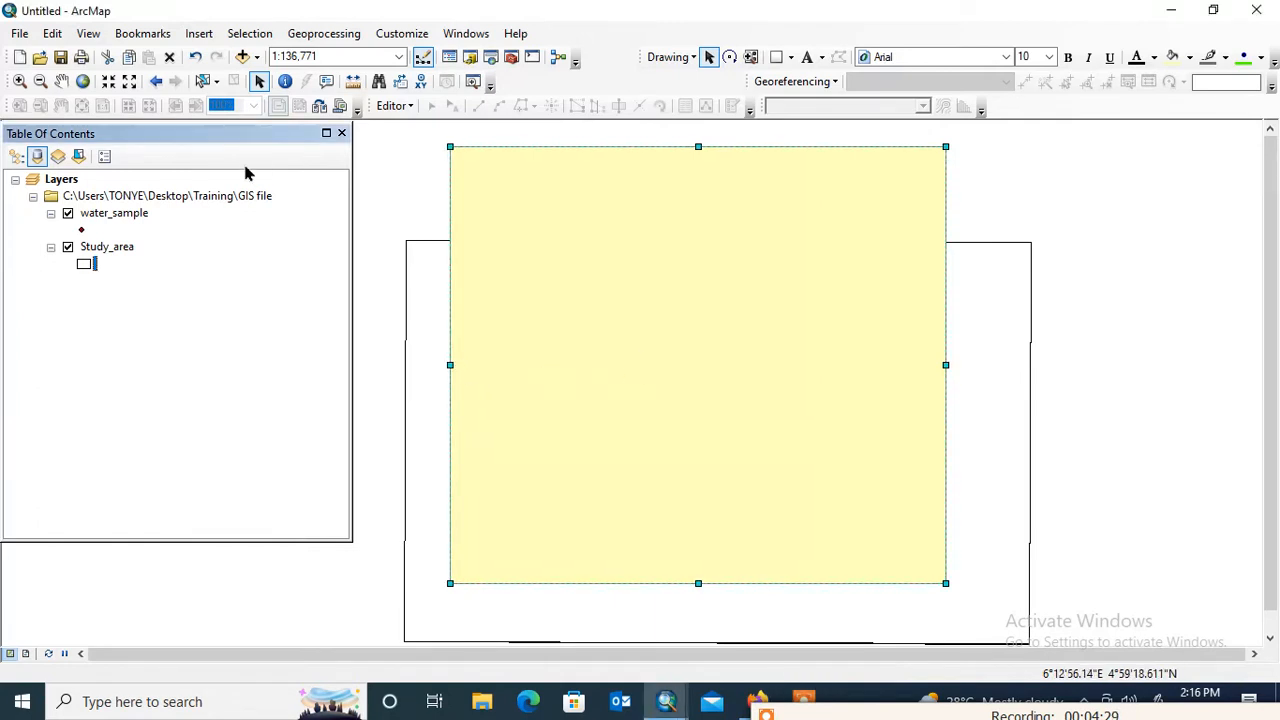
Convert the rectangle graphic to a shapefile named Study_AreaBH.shp, automatically deleting the graphic, and add the result to the map as a layer
click(86, 181)
right_click(86, 181)
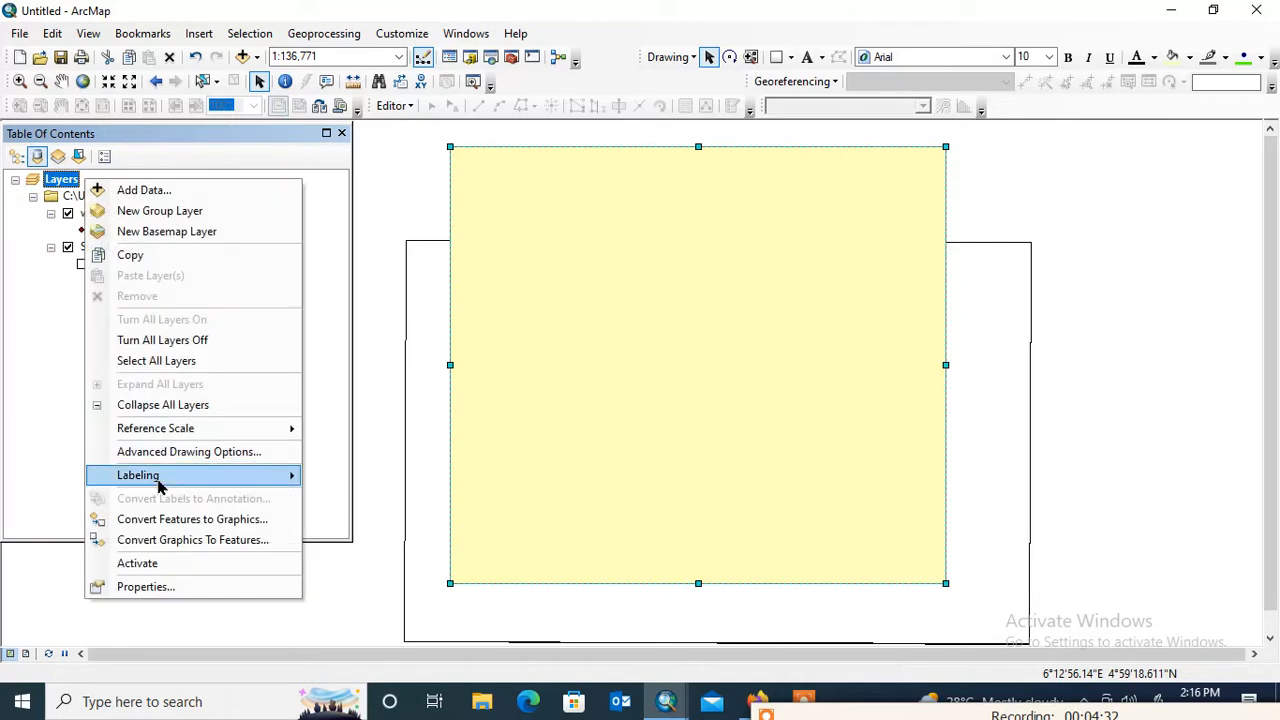
click(207, 542)
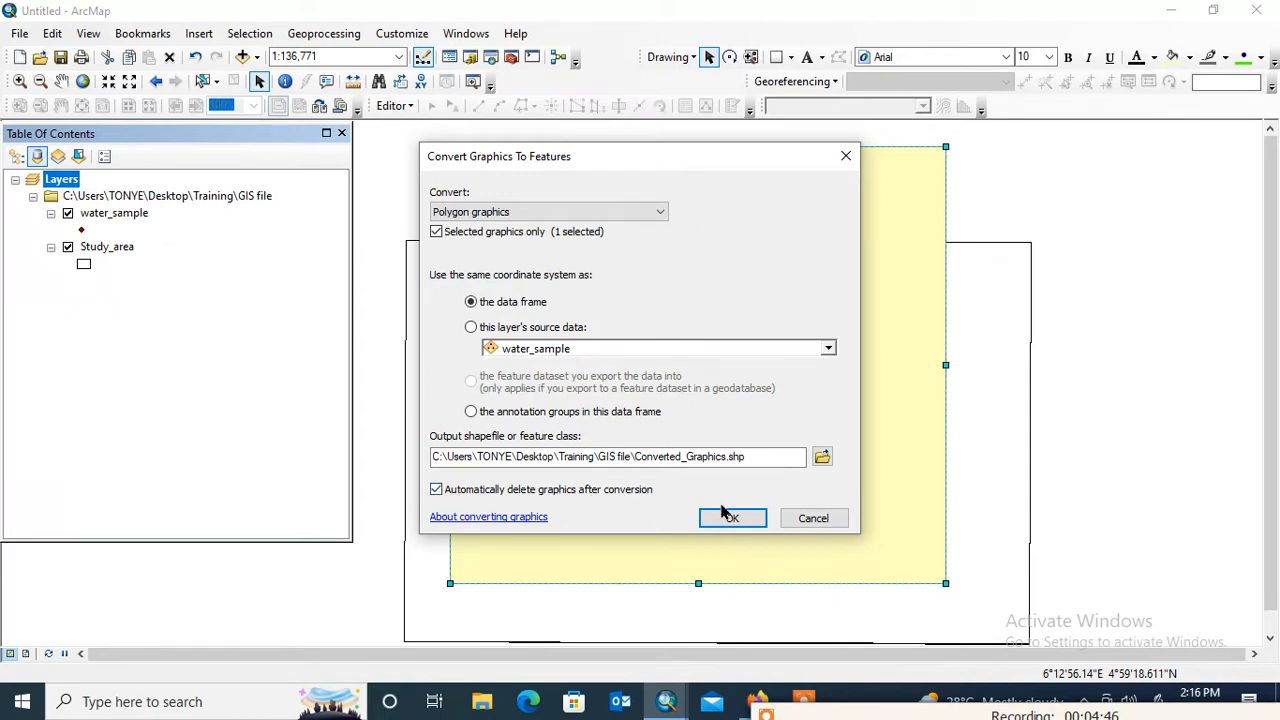
click(822, 456)
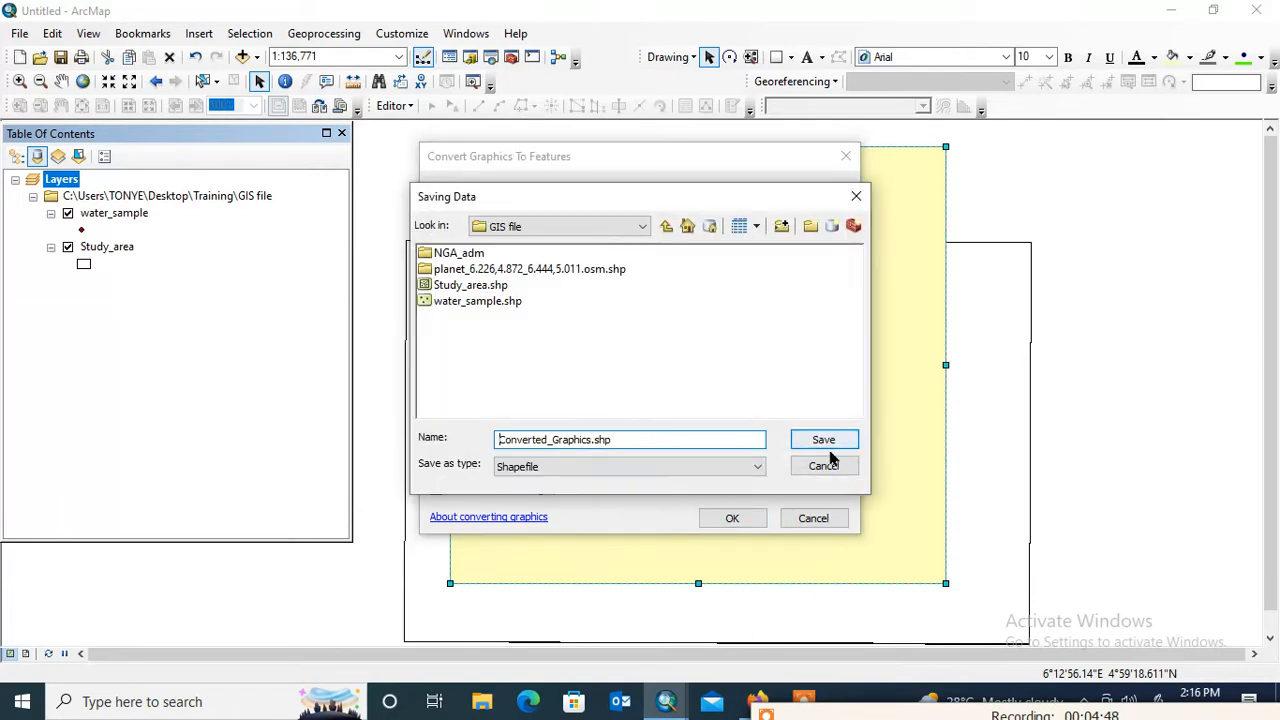
double_click(591, 440)
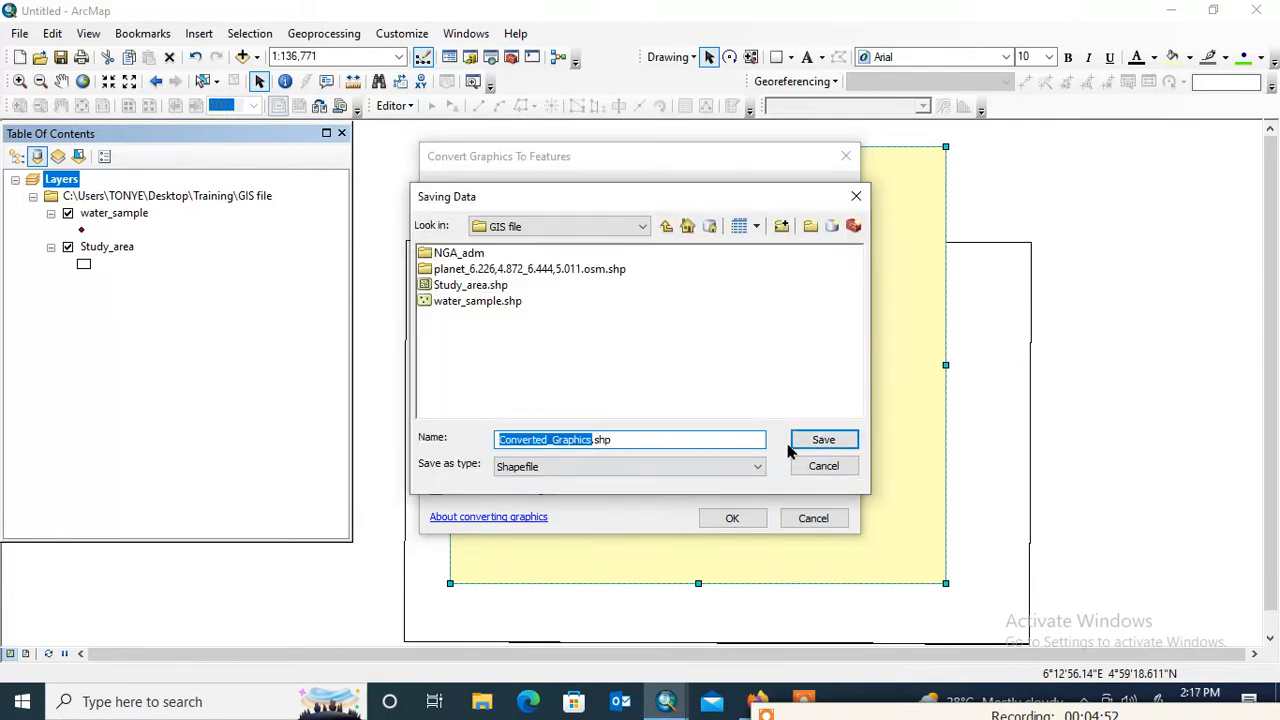
text(S)
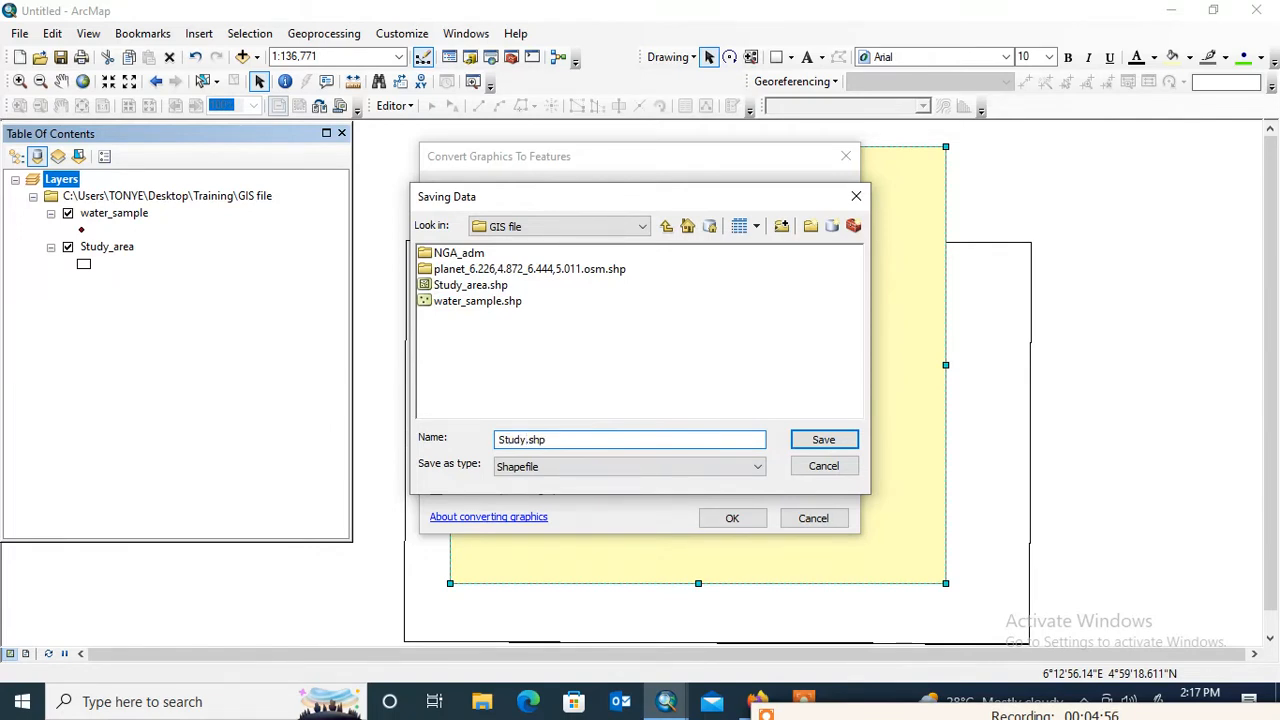
text(tudy_AreaBH)
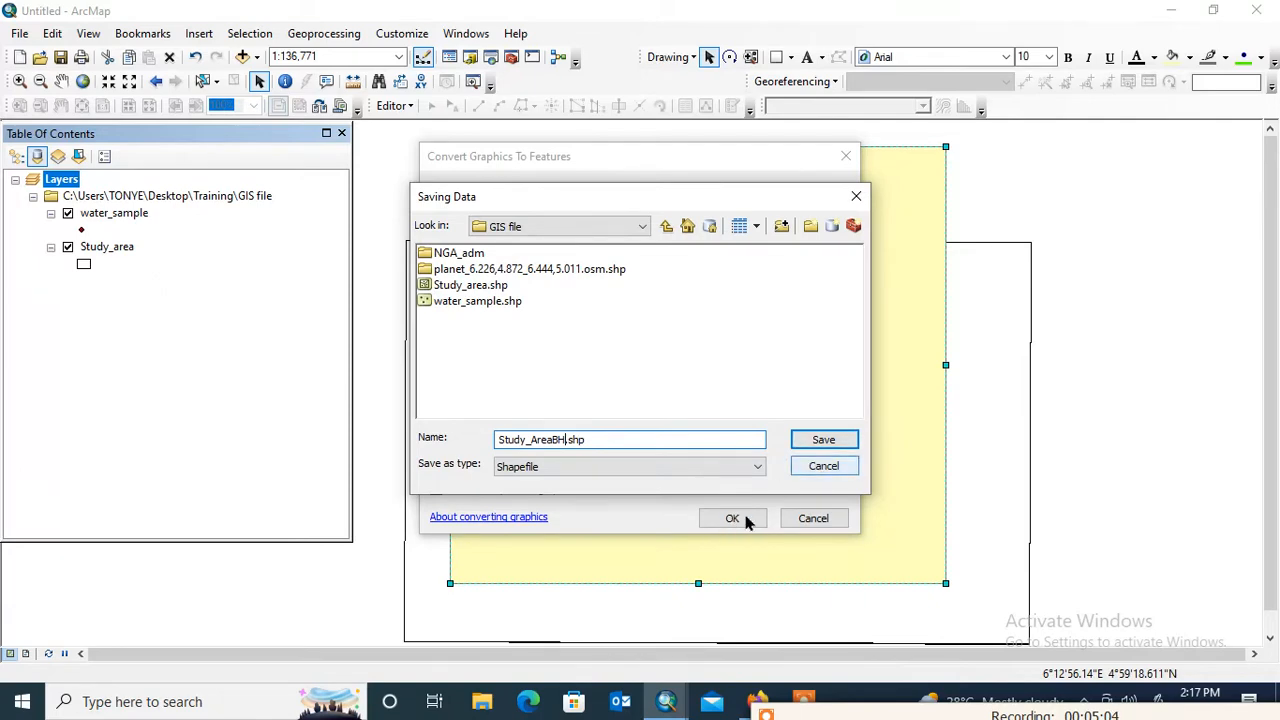
click(821, 445)
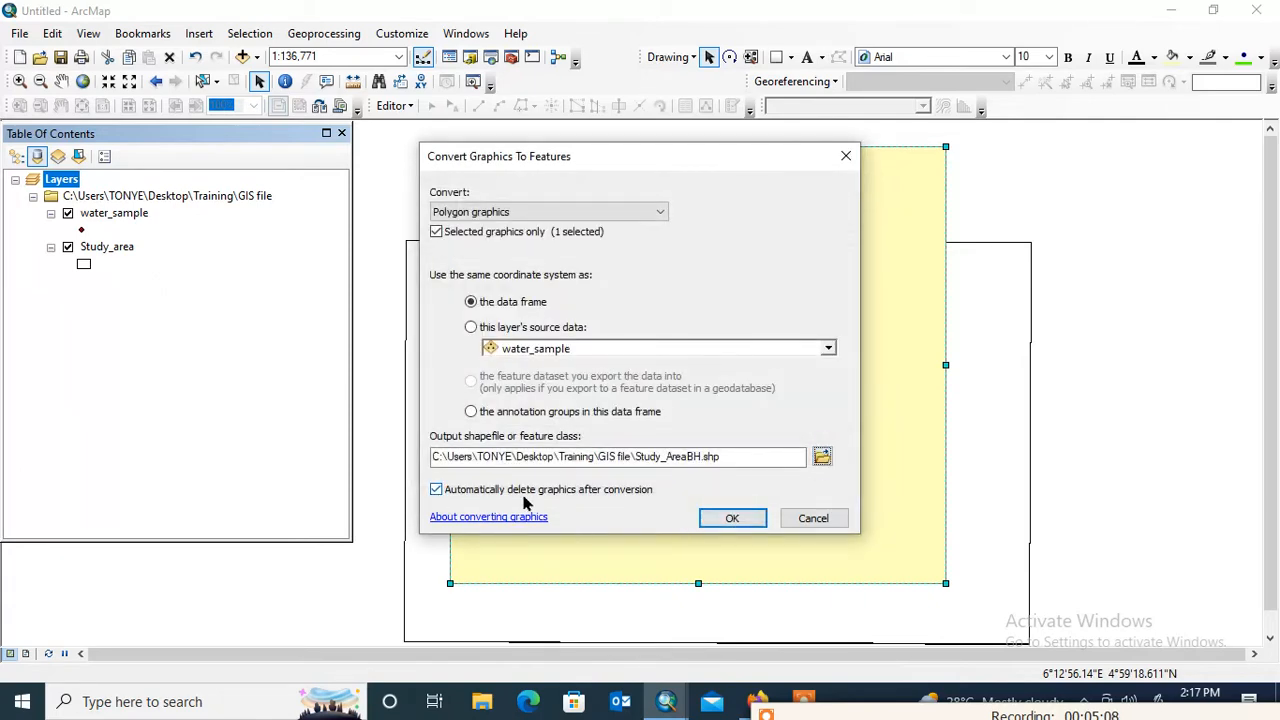
click(734, 519)
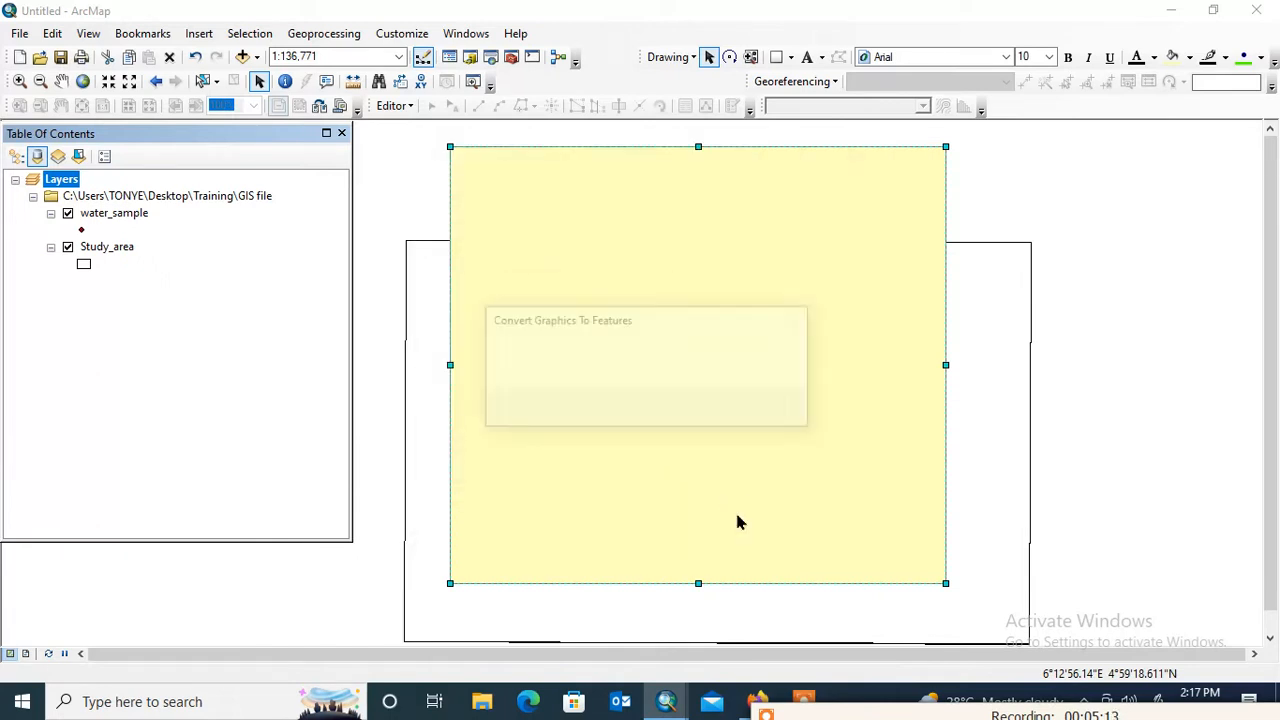
click(687, 409)
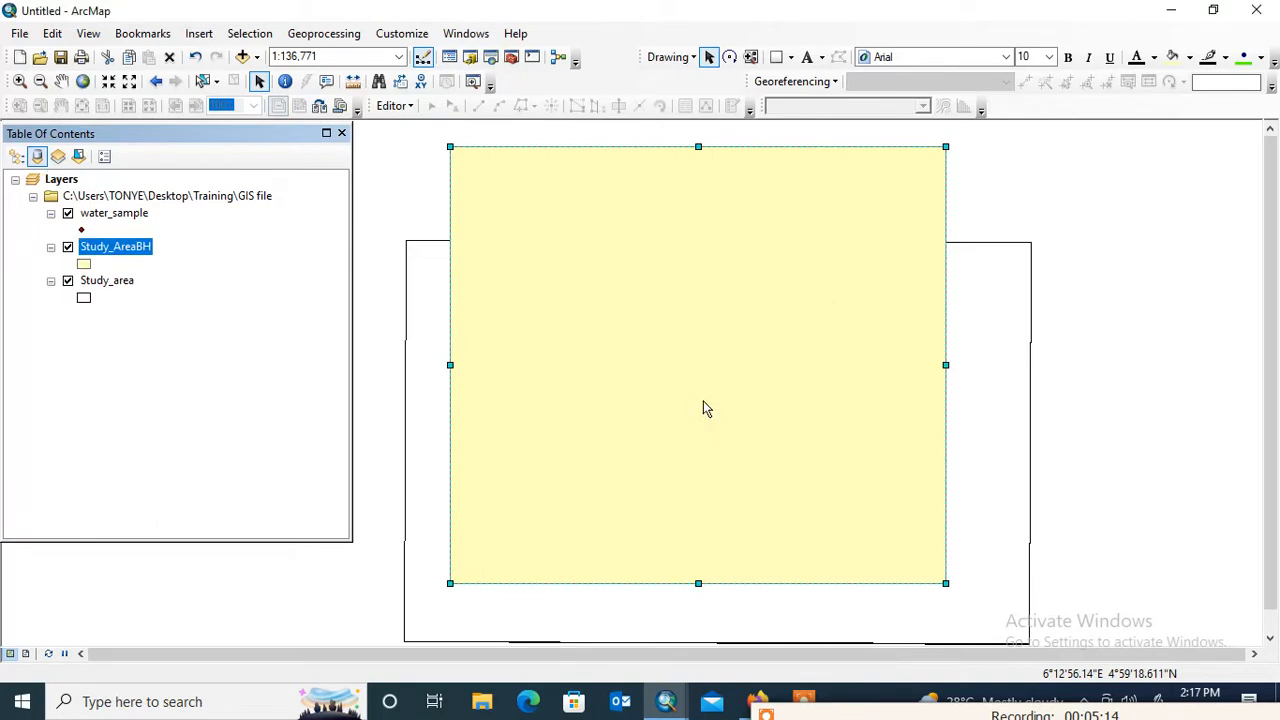
Remove the original Study_area layer from the map
click(88, 284)
click(96, 280)
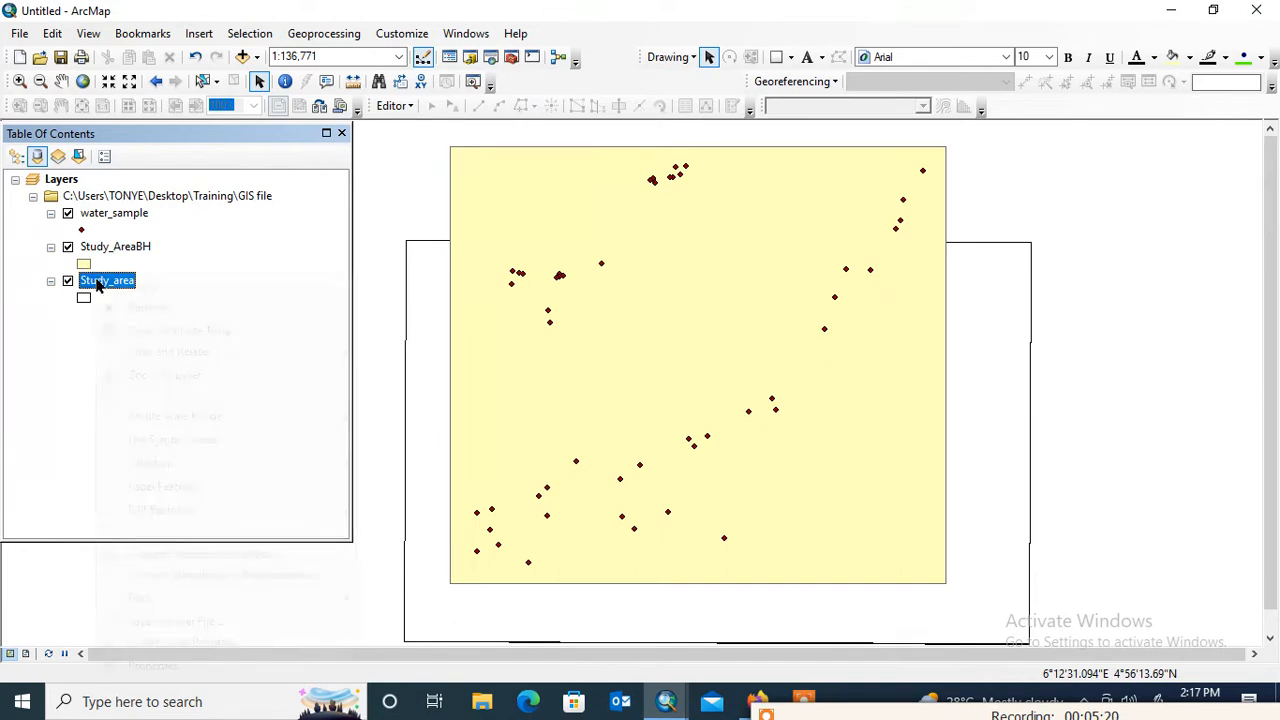
right_click(96, 280)
click(145, 305)
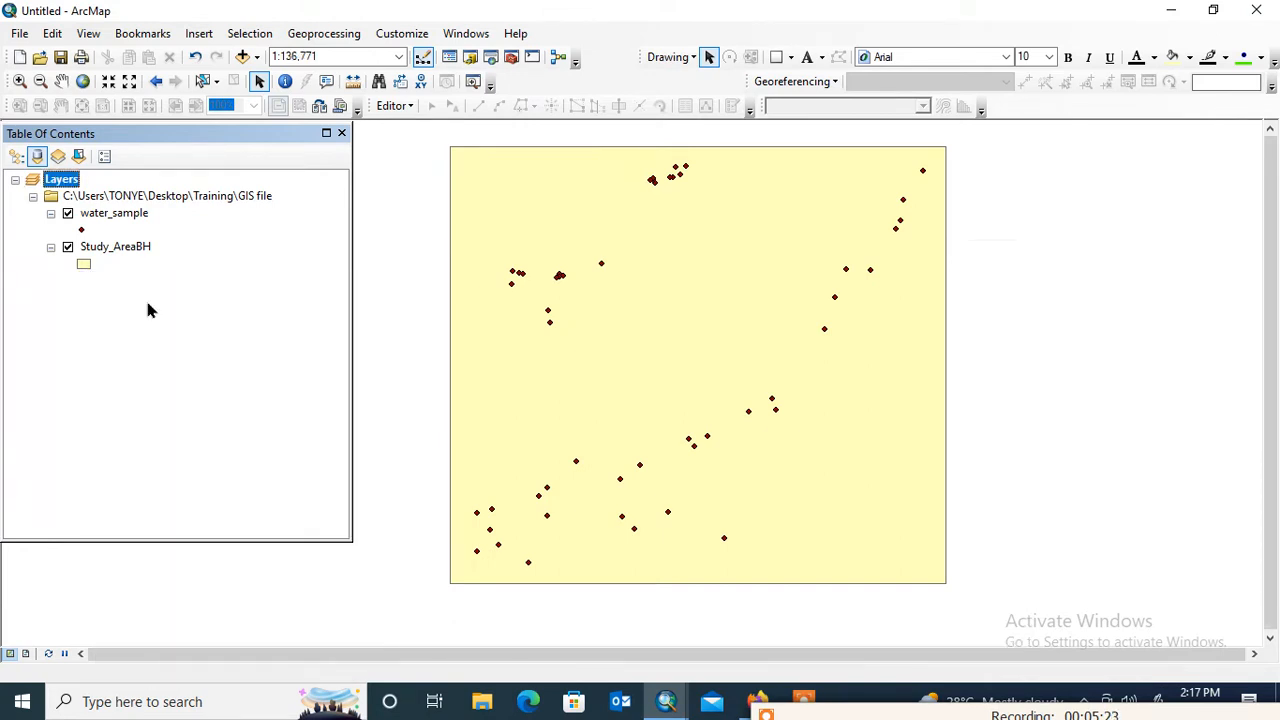
Give the Study_AreaBH polygon layer the Hollow symbol
click(86, 266)
click(680, 307)
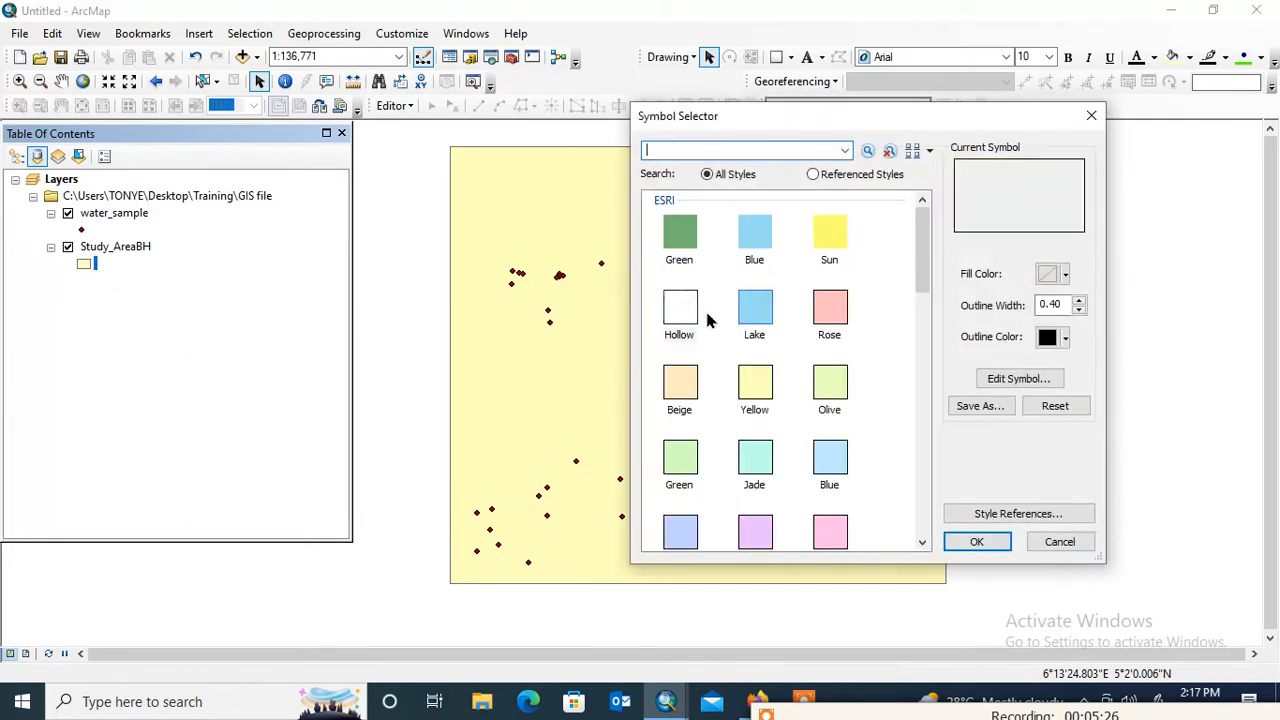
click(972, 542)
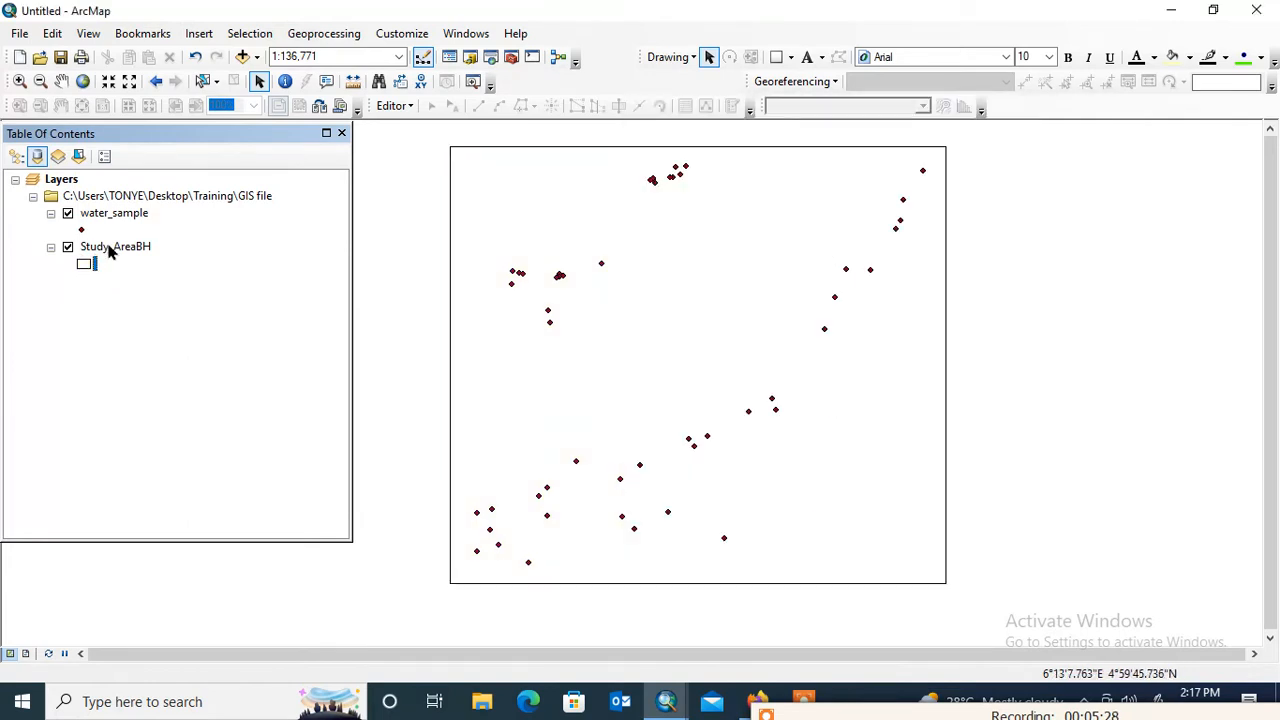
Open the Study_AreaBH layer's properties and view its extent, data source and coordinate system
right_click(110, 250)
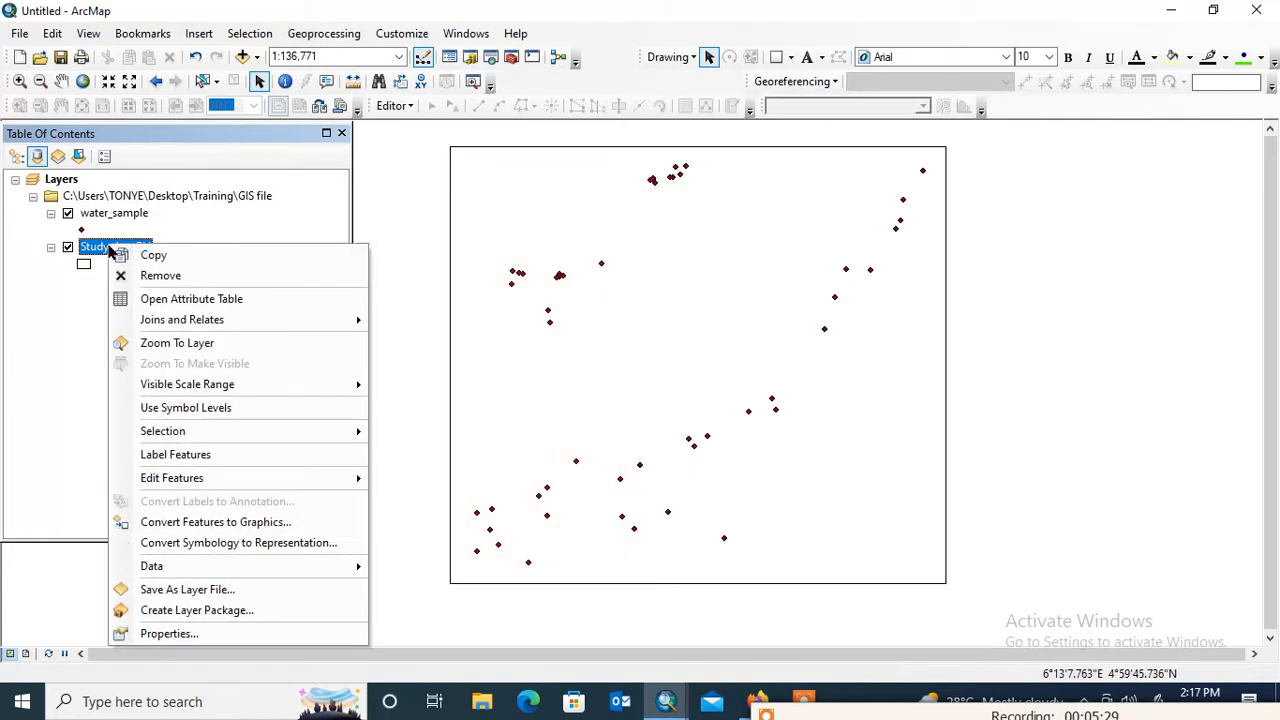
click(197, 637)
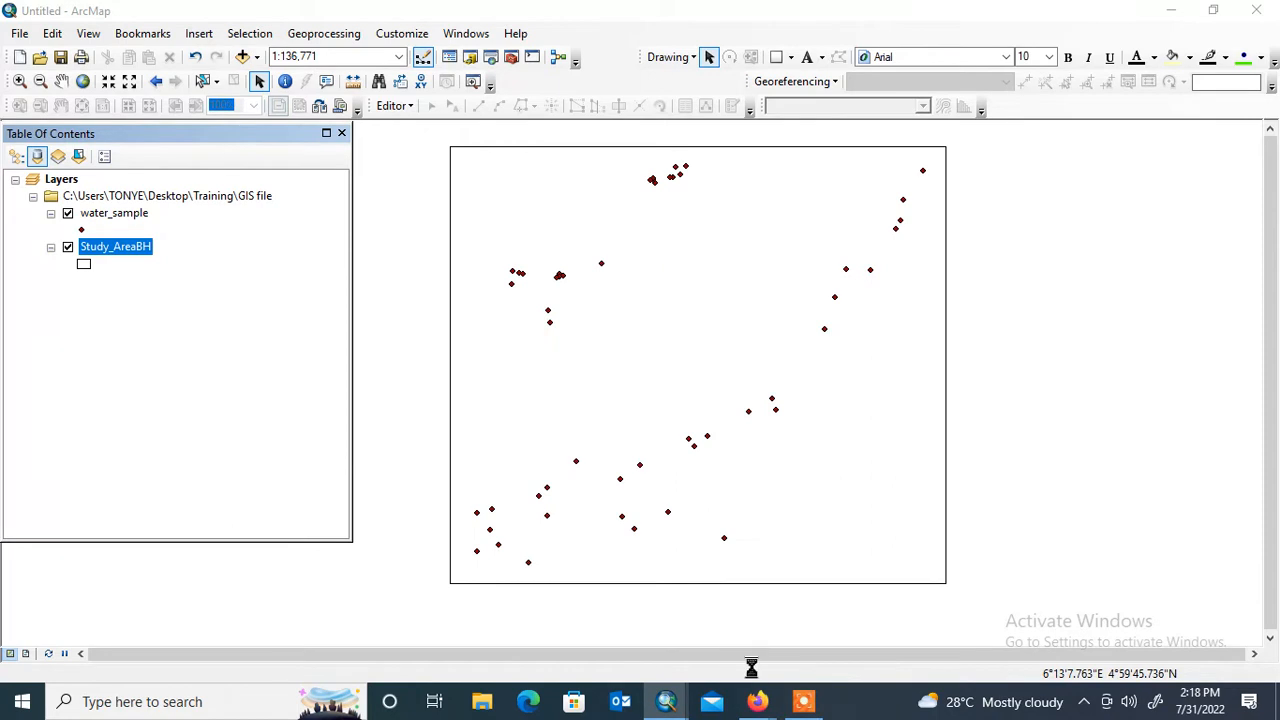
mouse_move(818, 710)
click(780, 645)
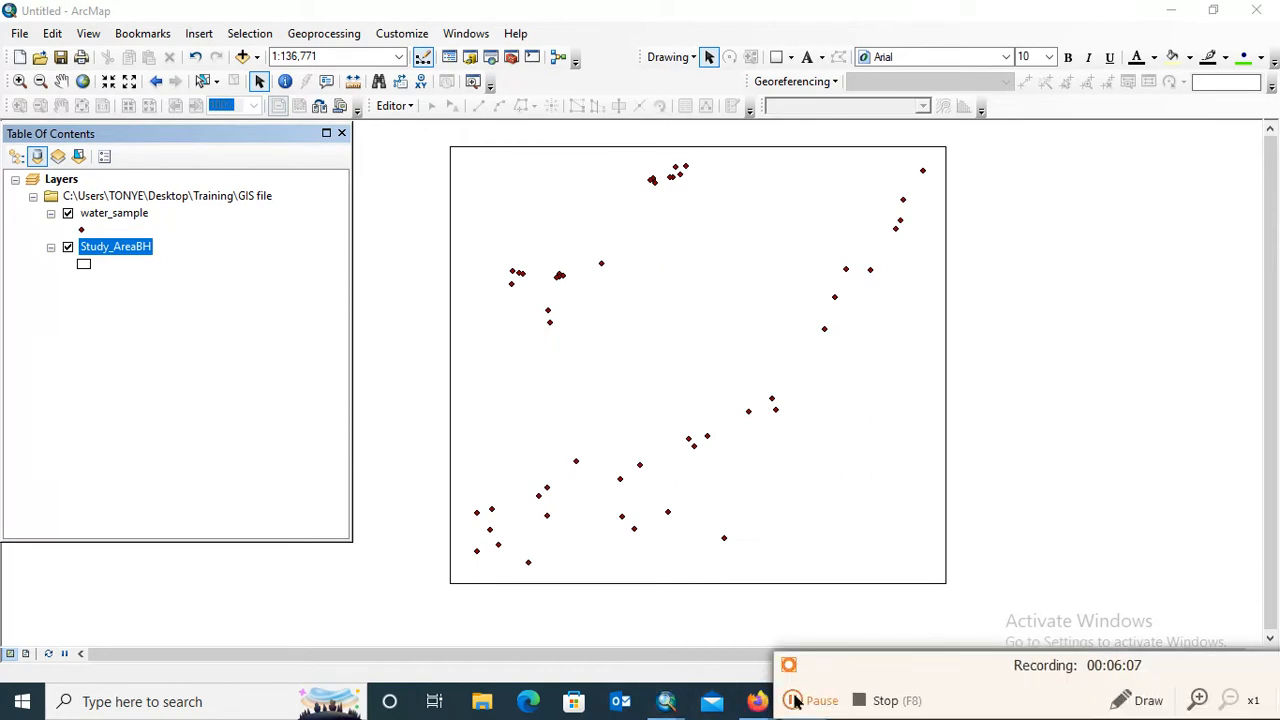
click(792, 700)
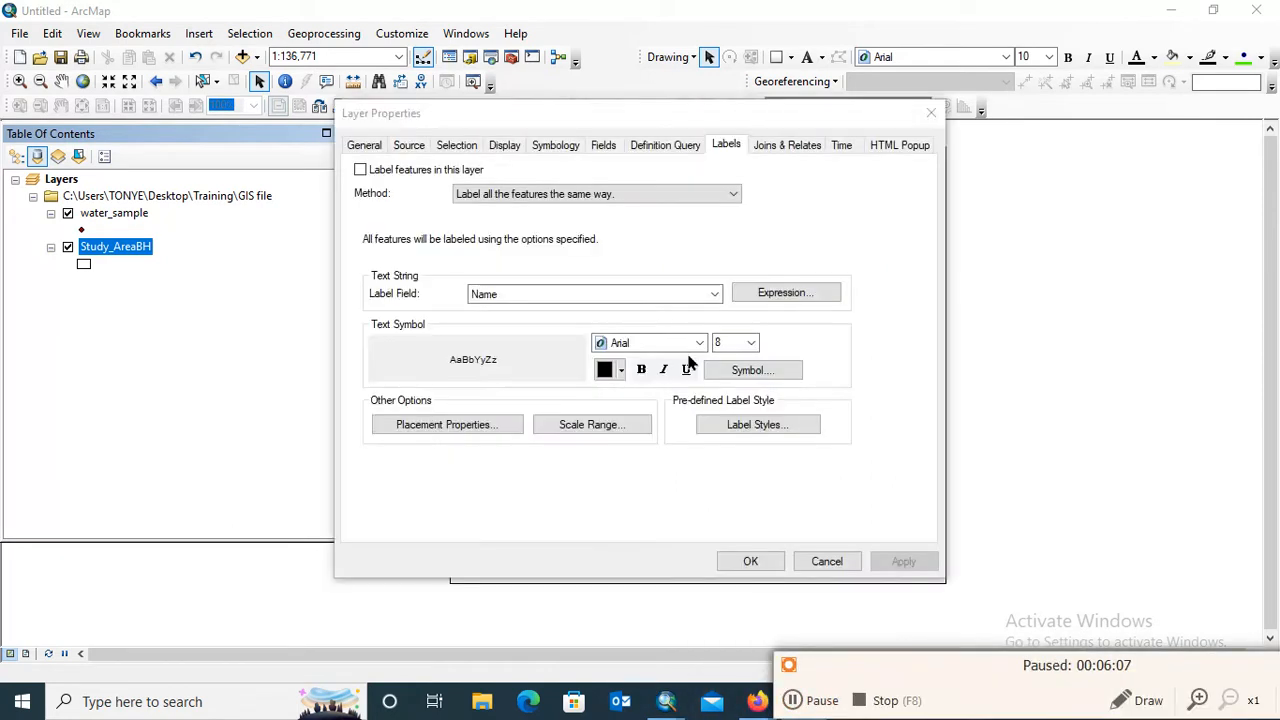
click(410, 148)
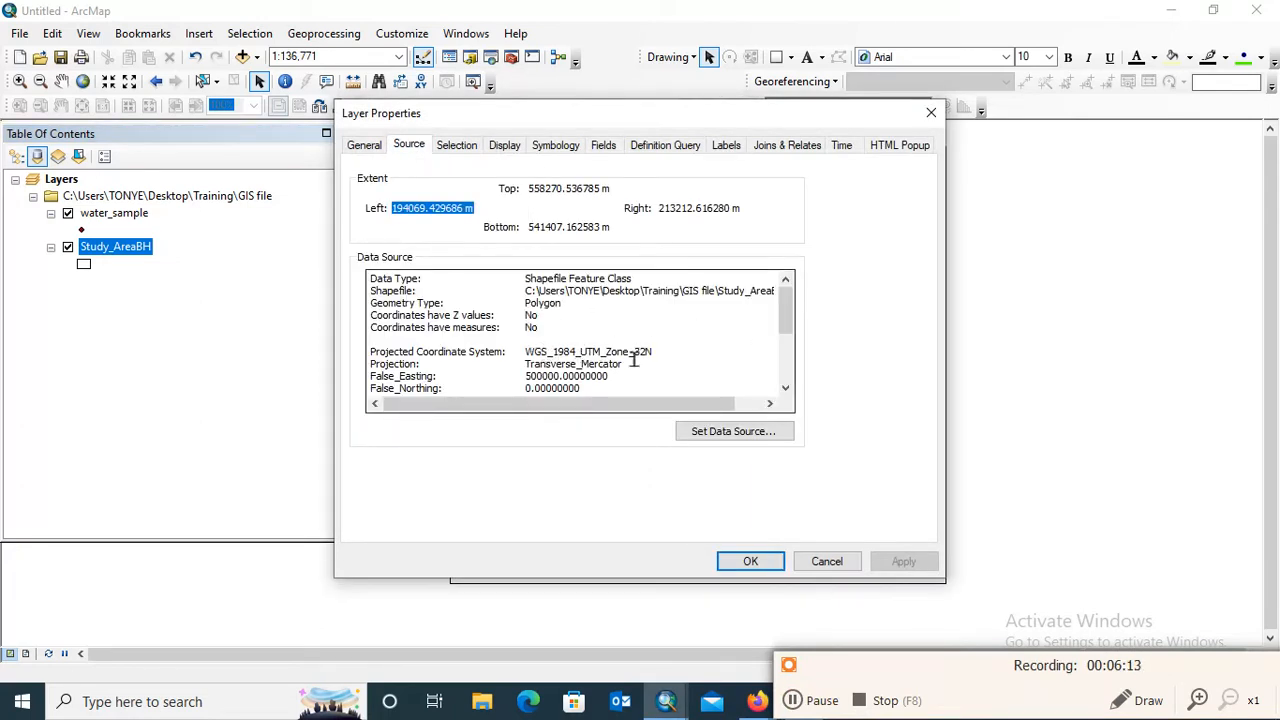
Compare the coordinate system details in the source properties of the Study_AreaBH and water_sample layers
drag(788, 310, 789, 336)
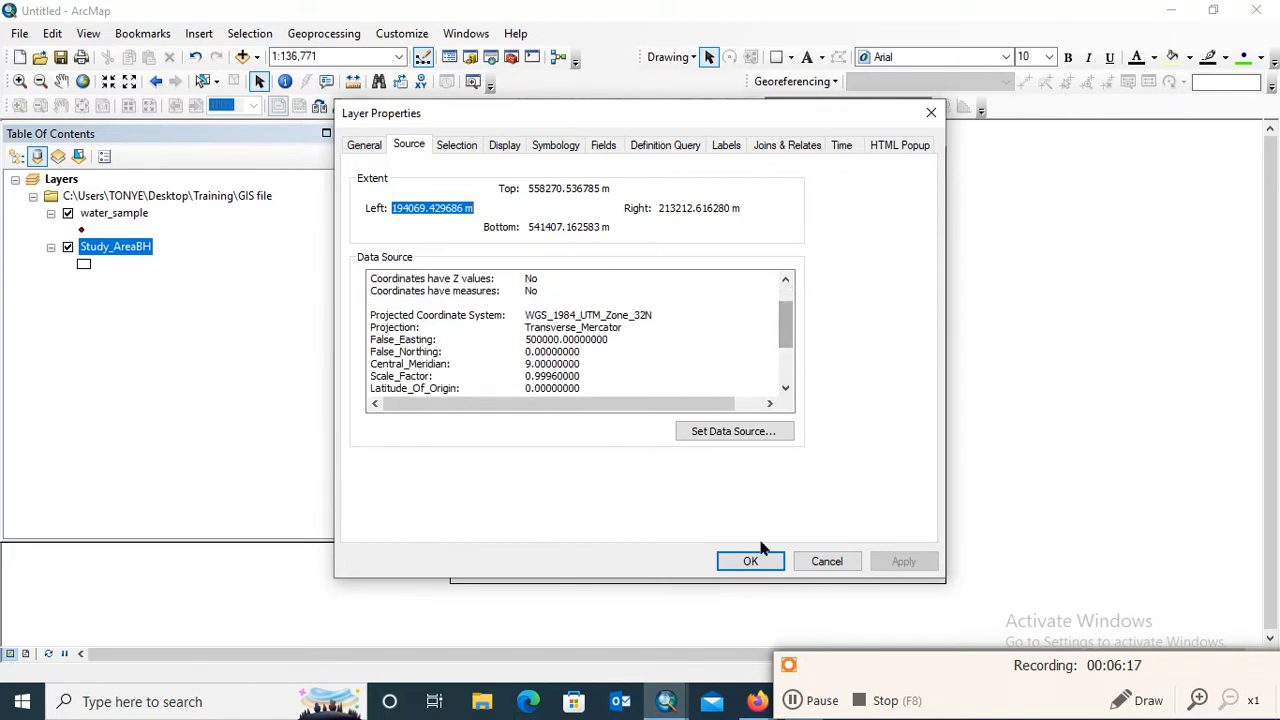
click(750, 561)
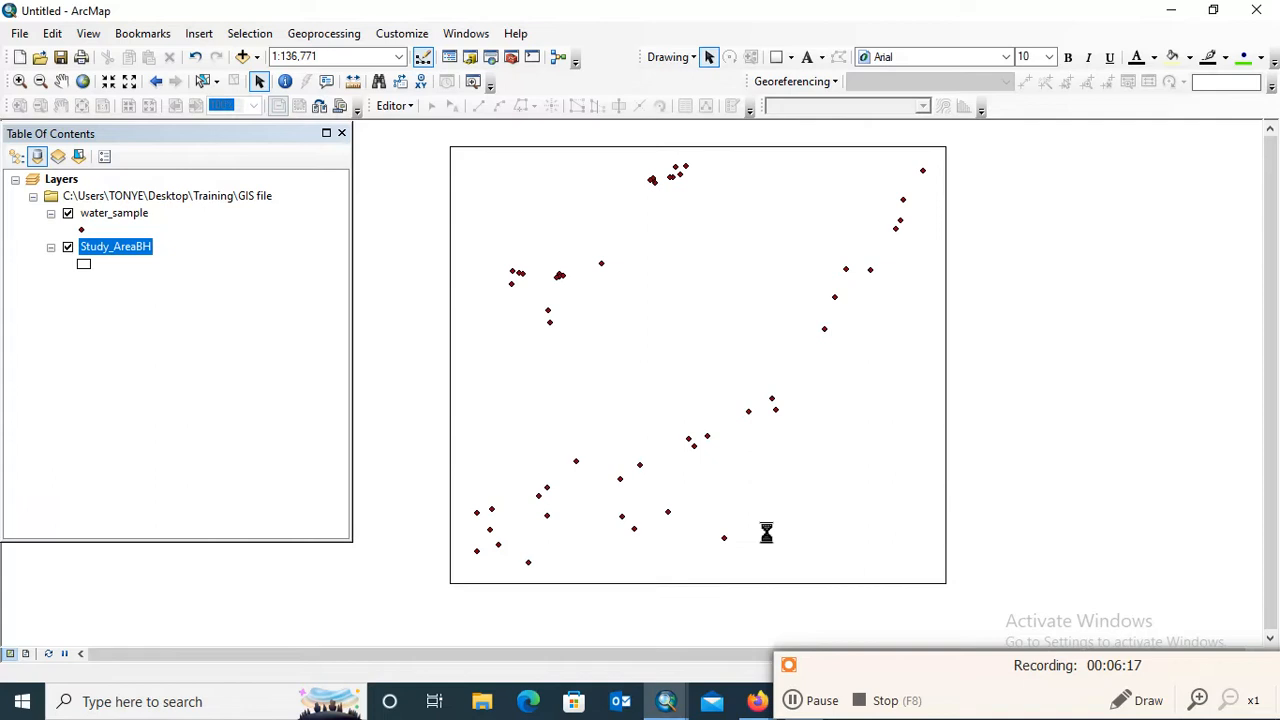
click(122, 214)
right_click(125, 222)
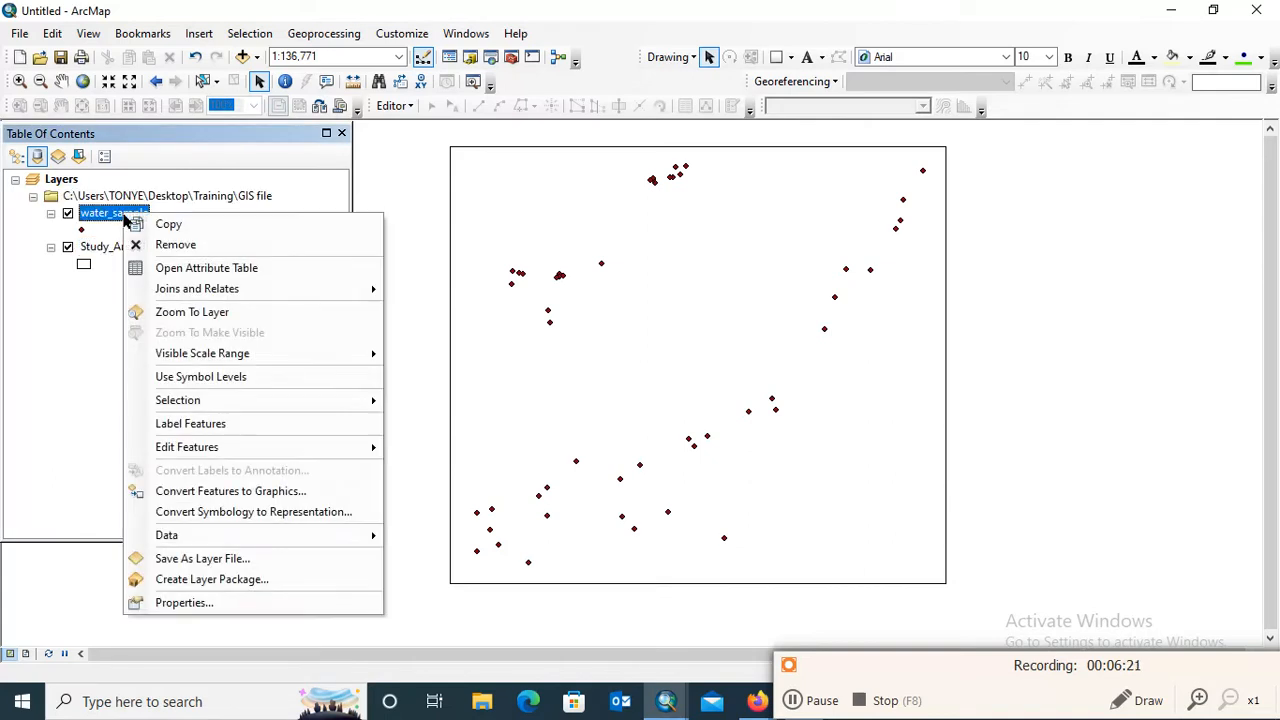
click(190, 602)
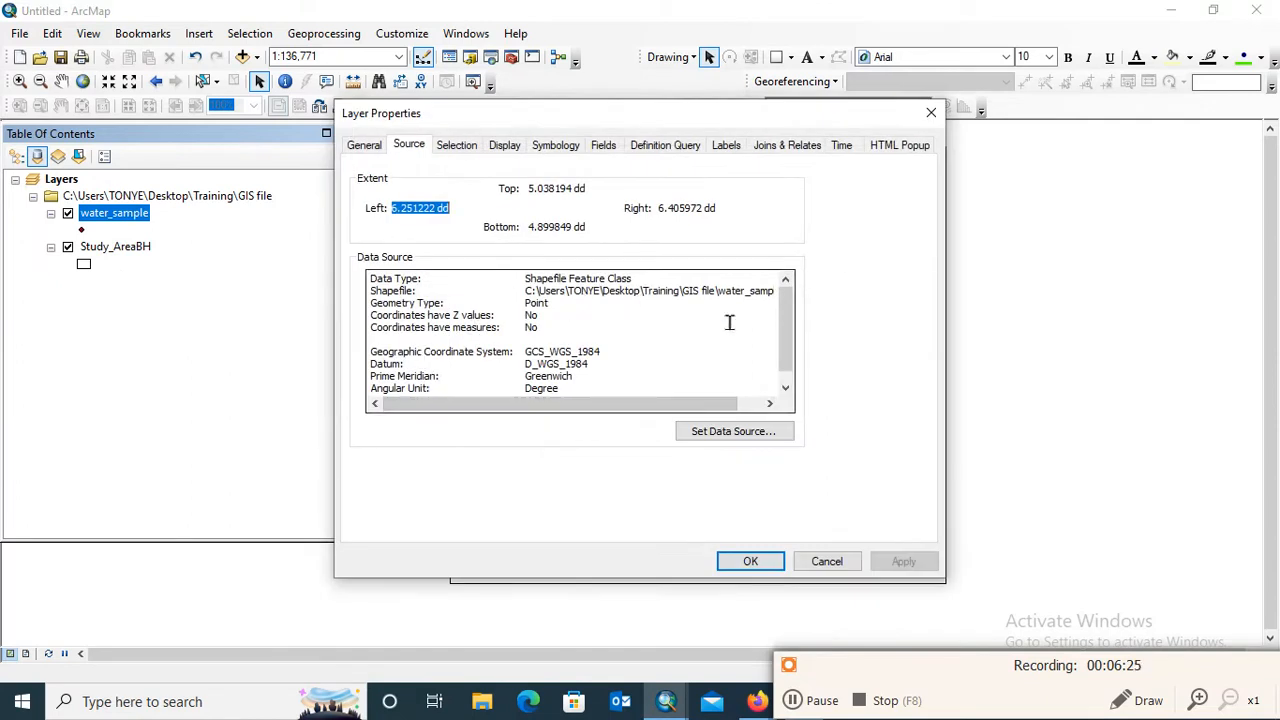
scroll(702, 341, down, 1)
scroll(652, 340, up, 1)
click(746, 561)
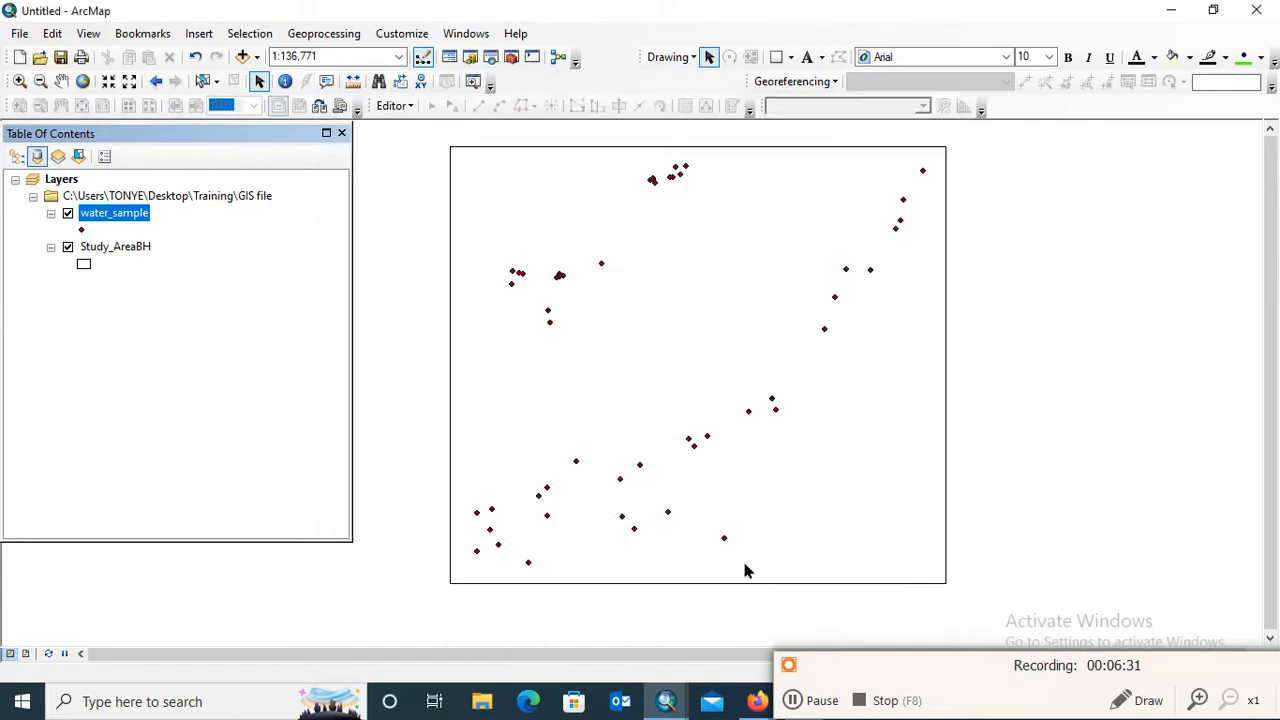
Search the local tools for "project" and open the Project (Data Management) tool
click(793, 703)
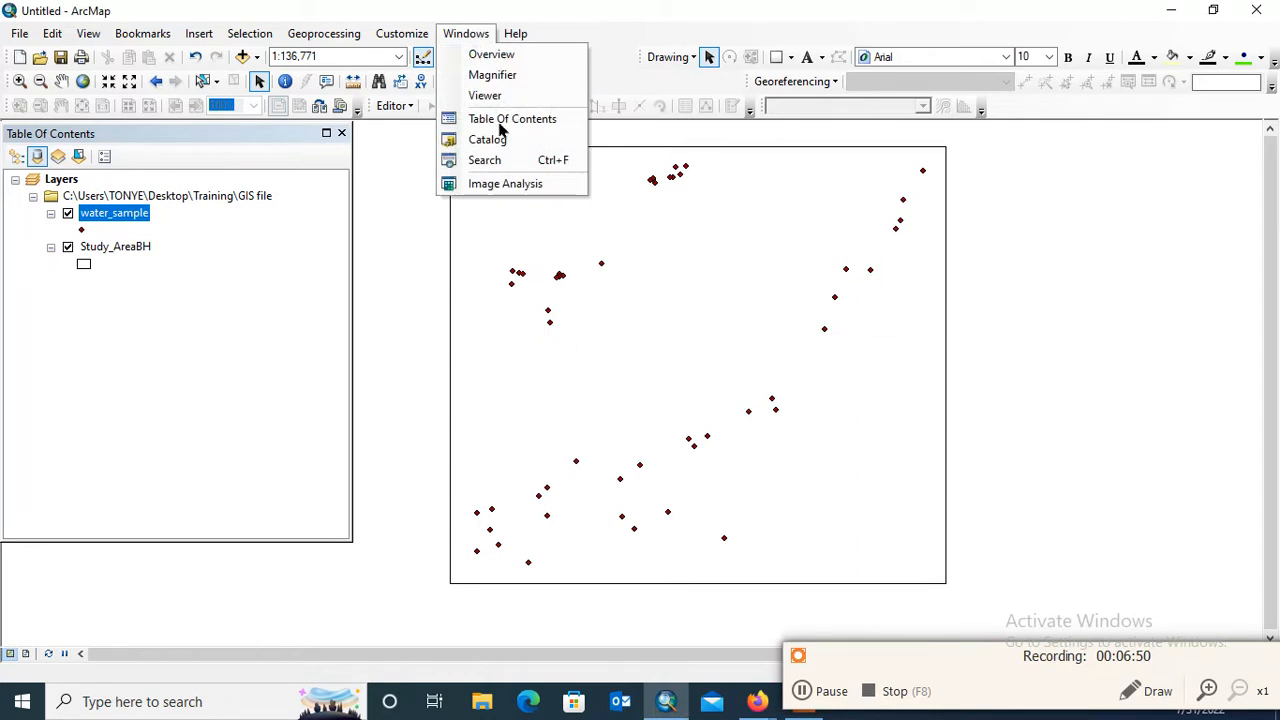
click(497, 161)
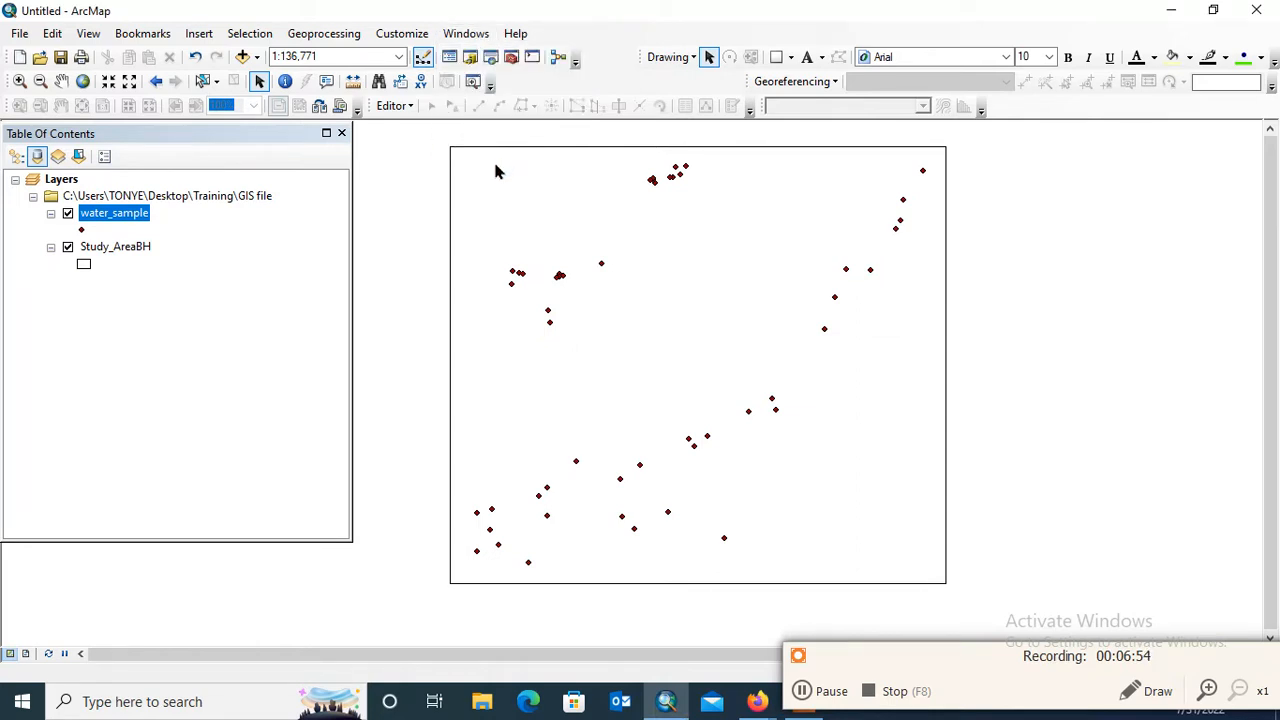
click(805, 695)
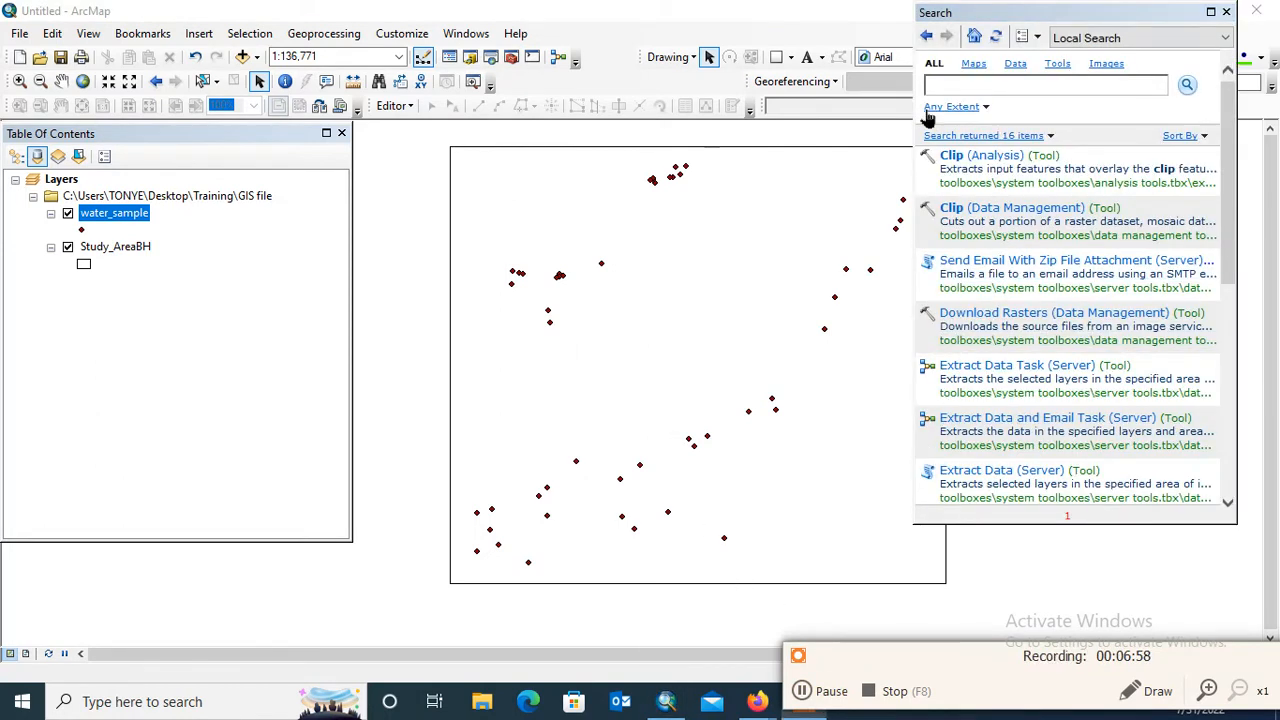
click(942, 88)
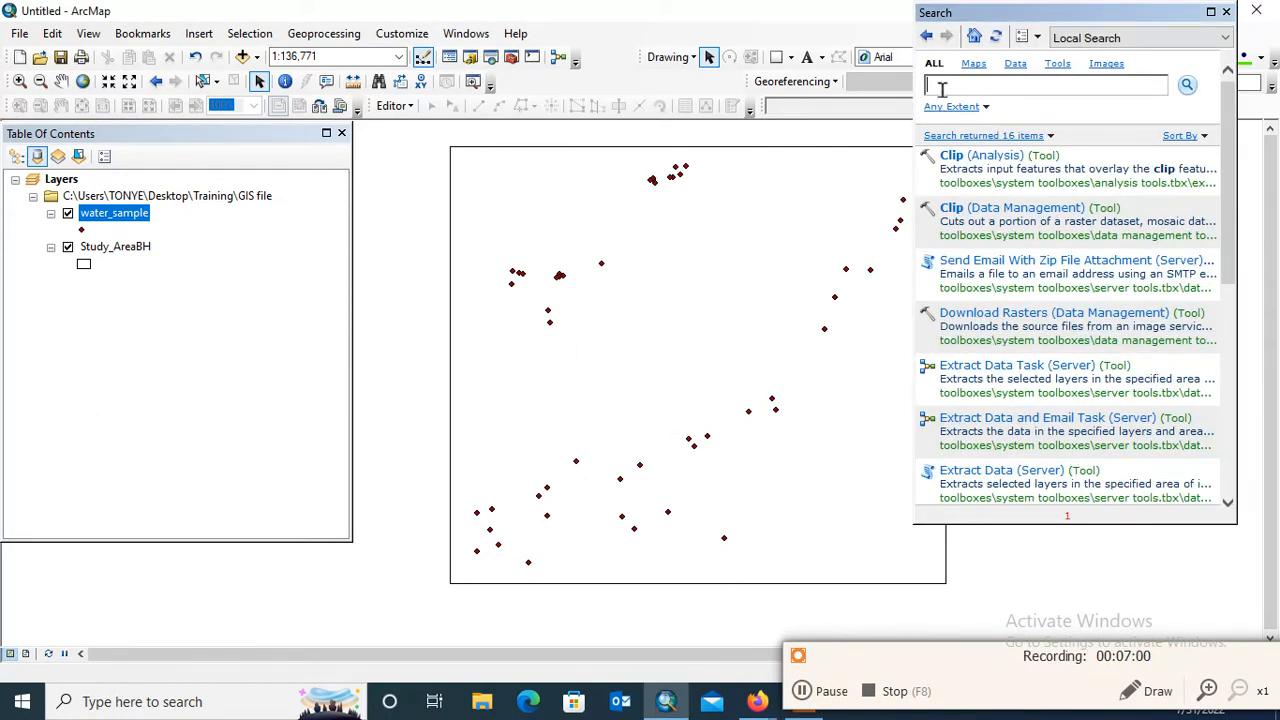
text(project)
click(1108, 44)
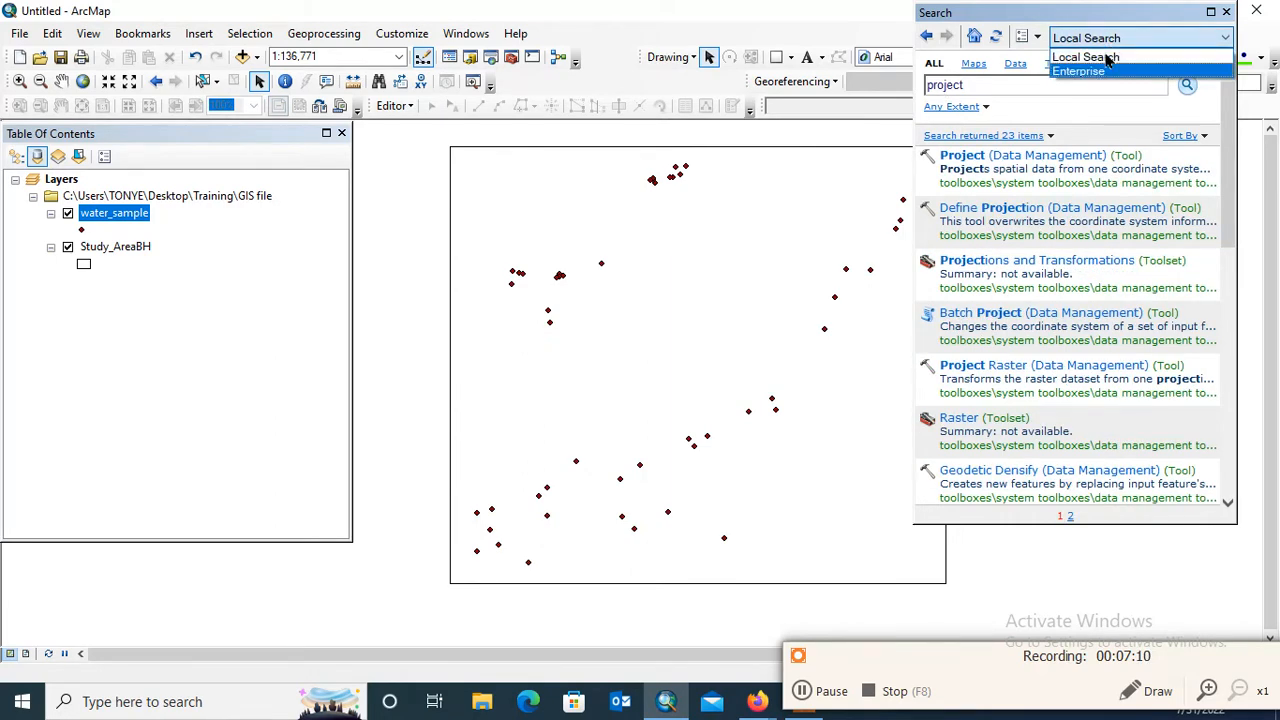
click(1110, 54)
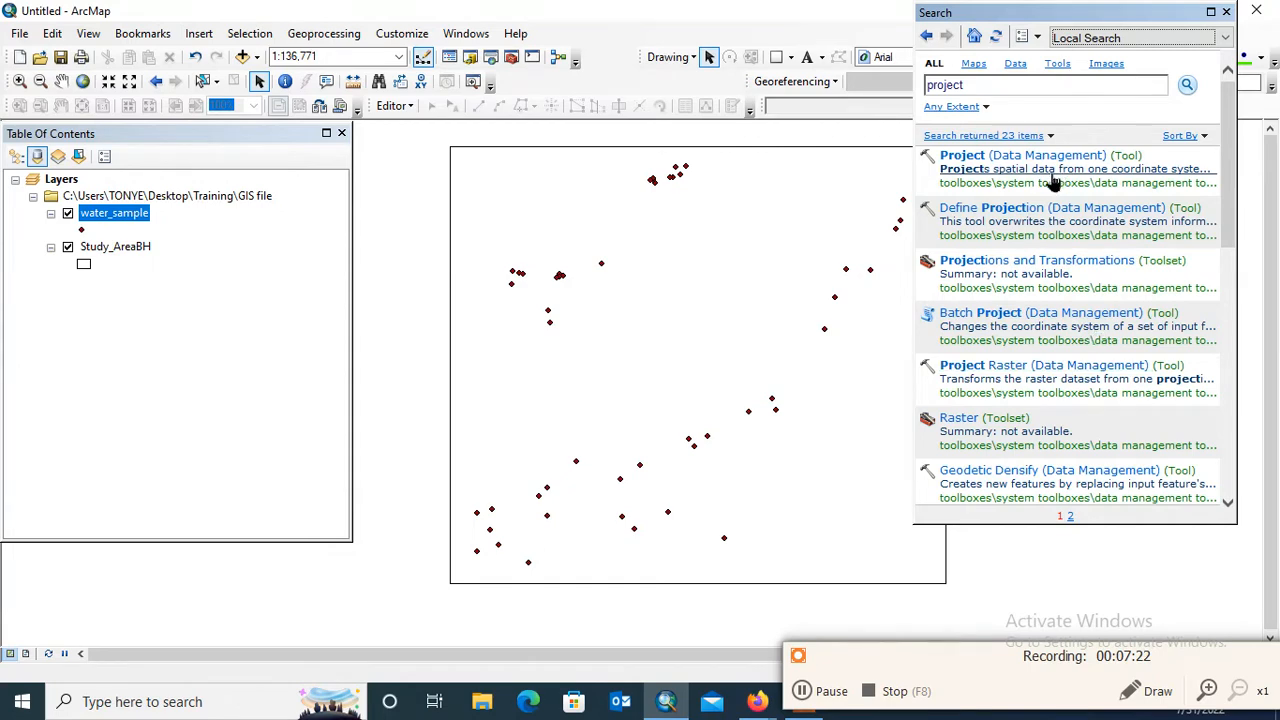
click(1022, 157)
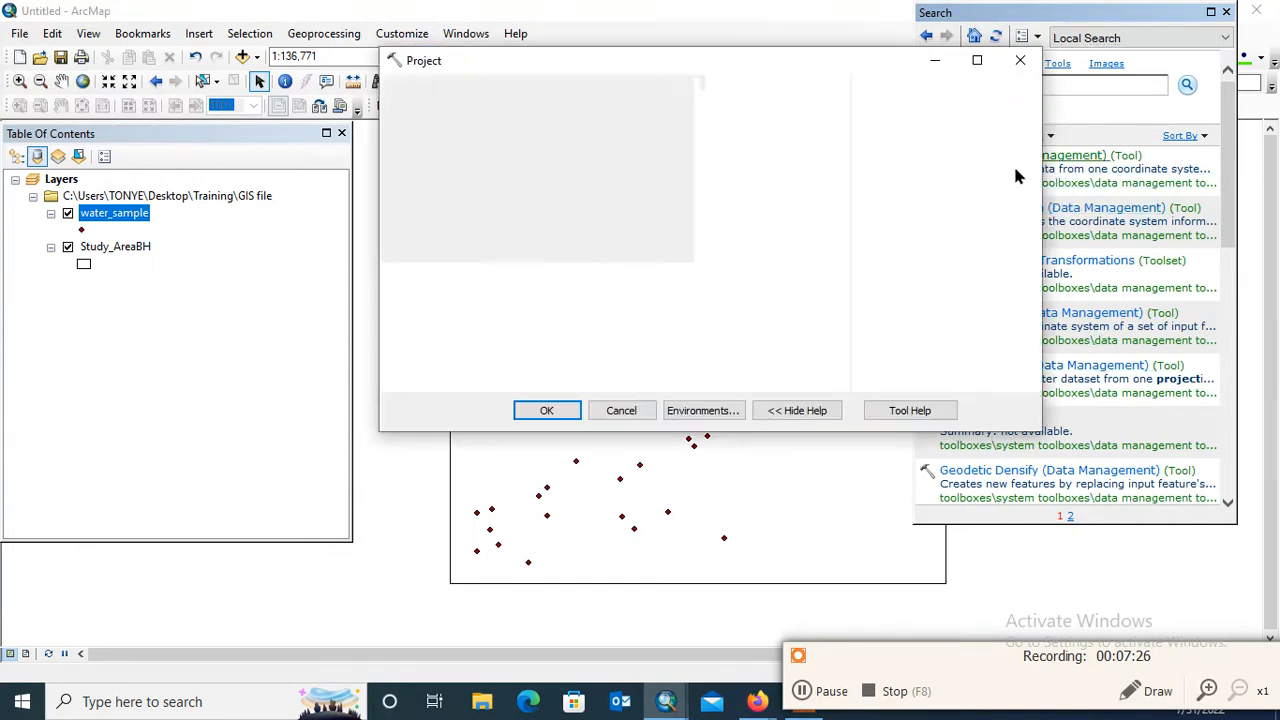
Set water_sample as the dataset to project and WGS 1984 UTM Zone 32N (northern hemisphere) as the output coordinate system
click(781, 113)
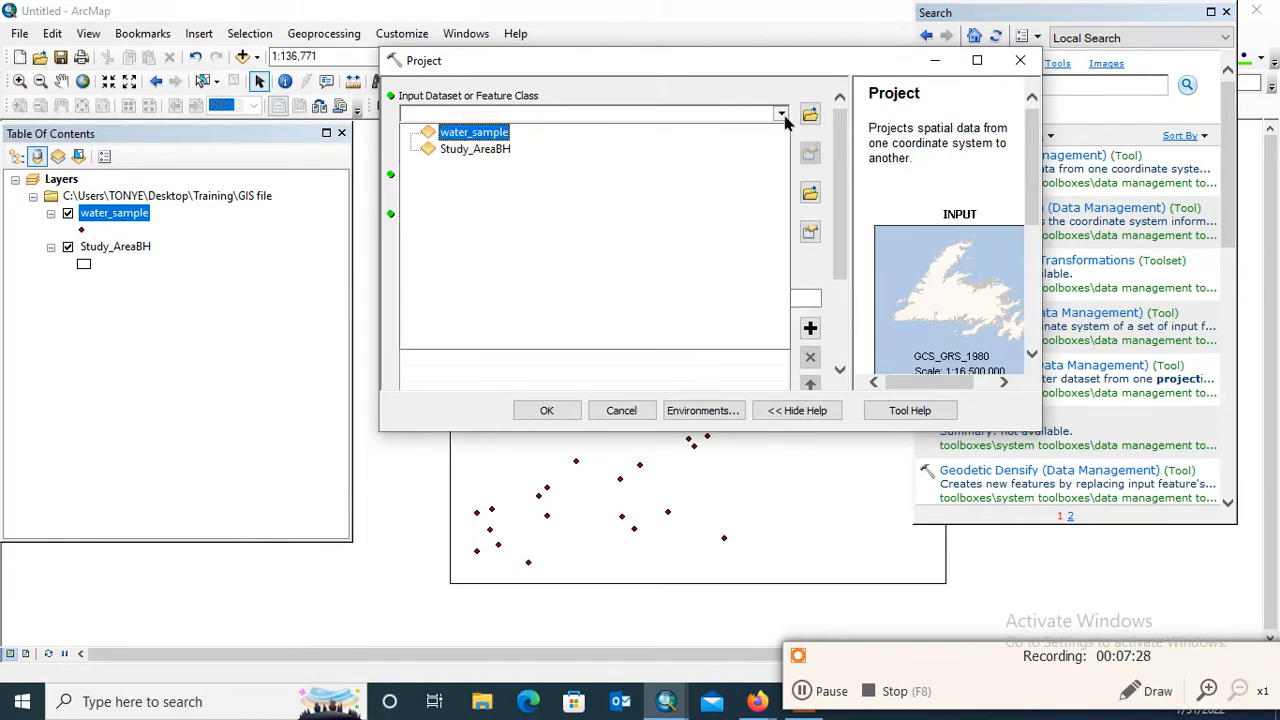
click(445, 138)
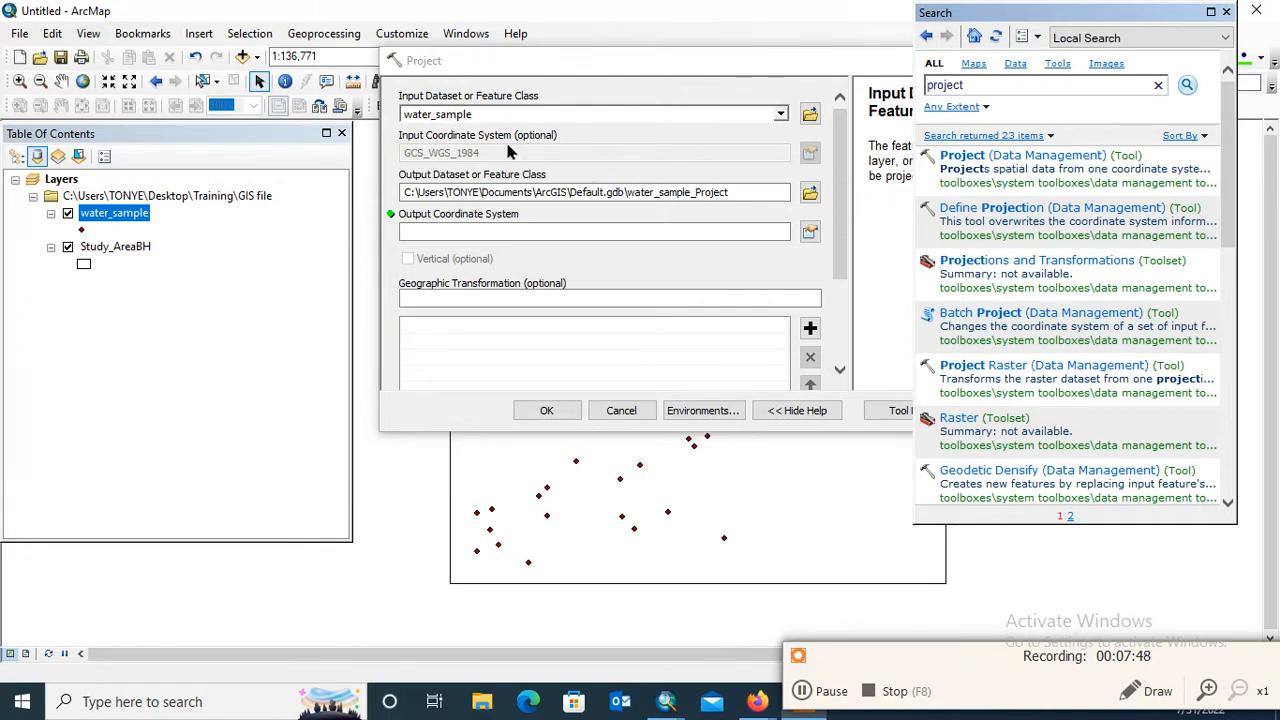
click(810, 232)
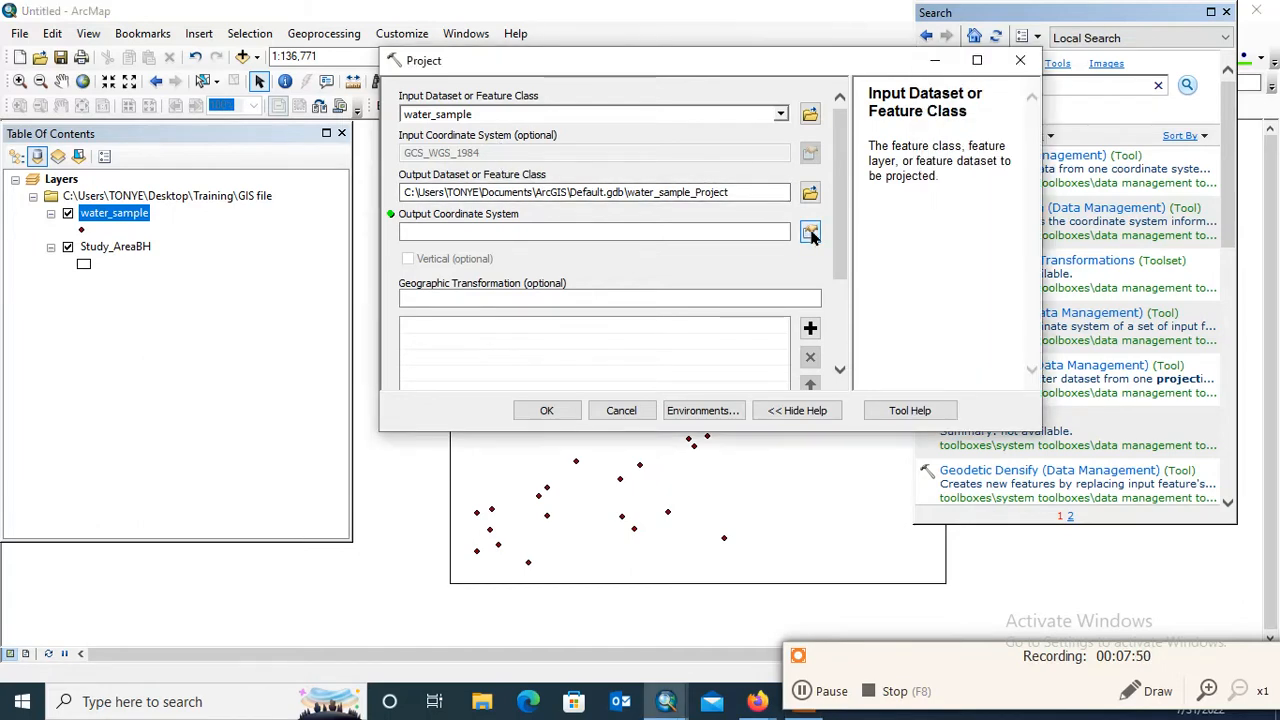
click(810, 232)
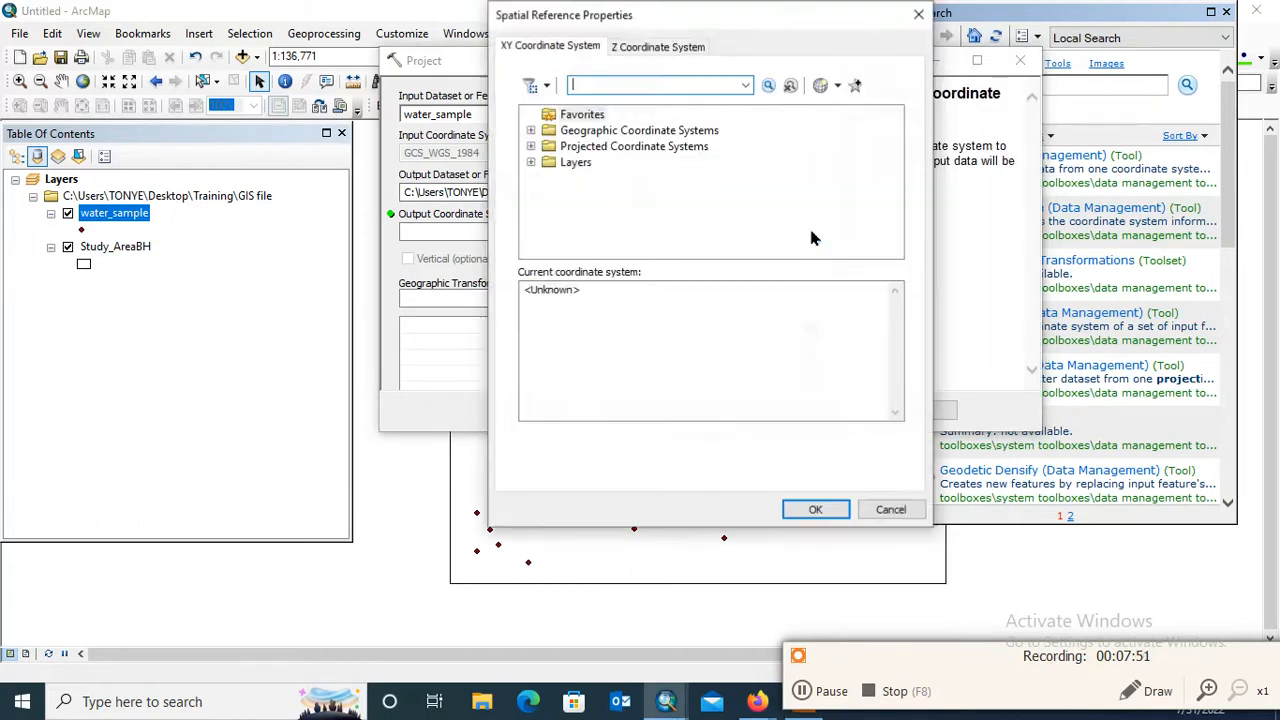
click(530, 146)
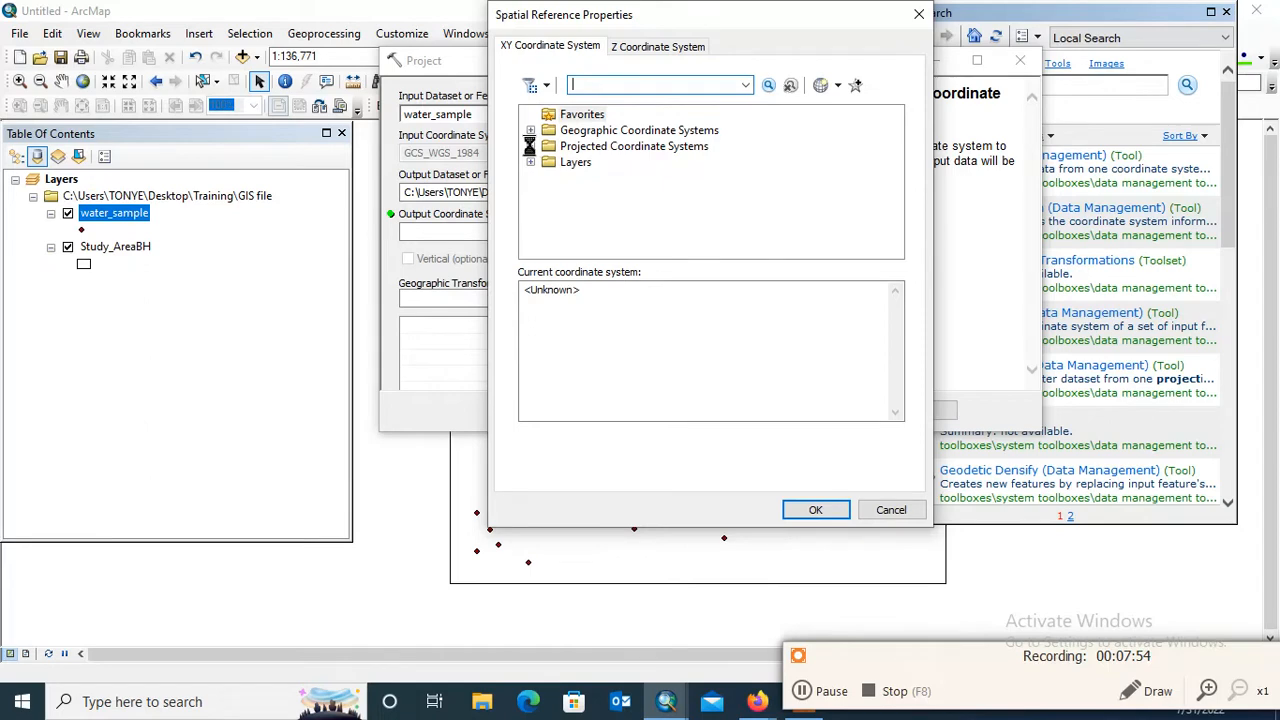
drag(897, 165, 878, 213)
click(548, 193)
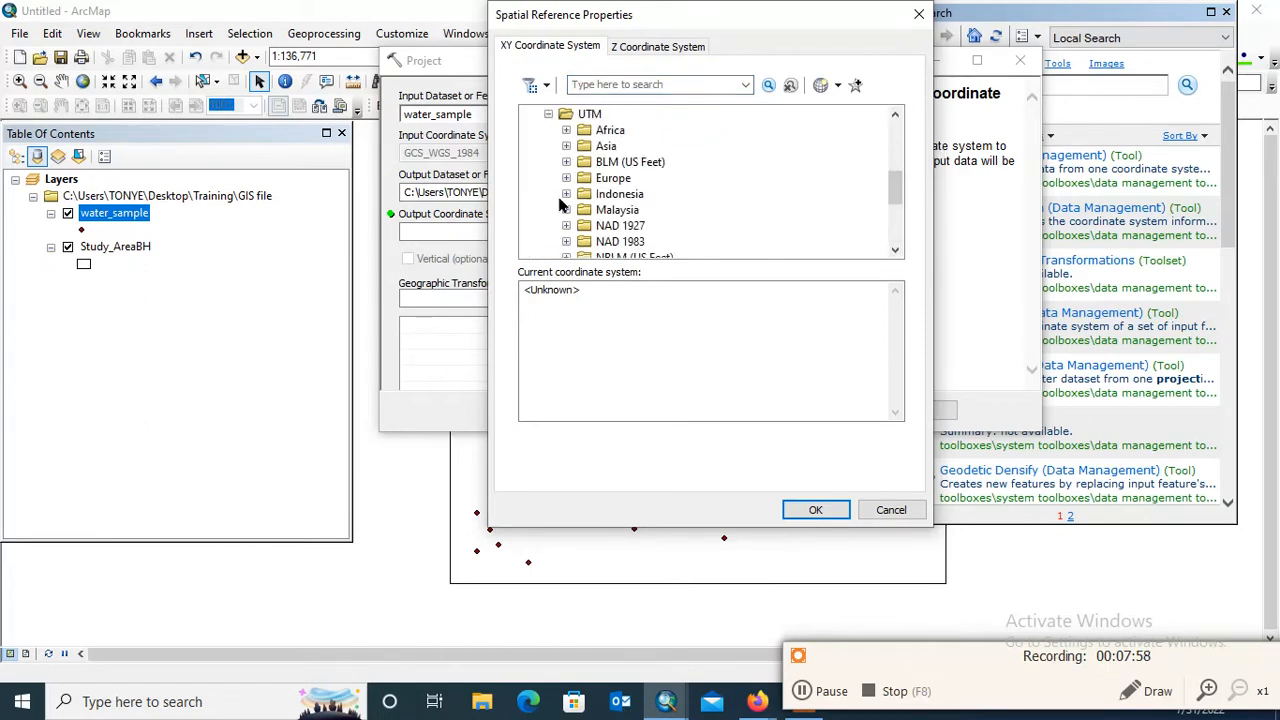
scroll(699, 205, down, 4)
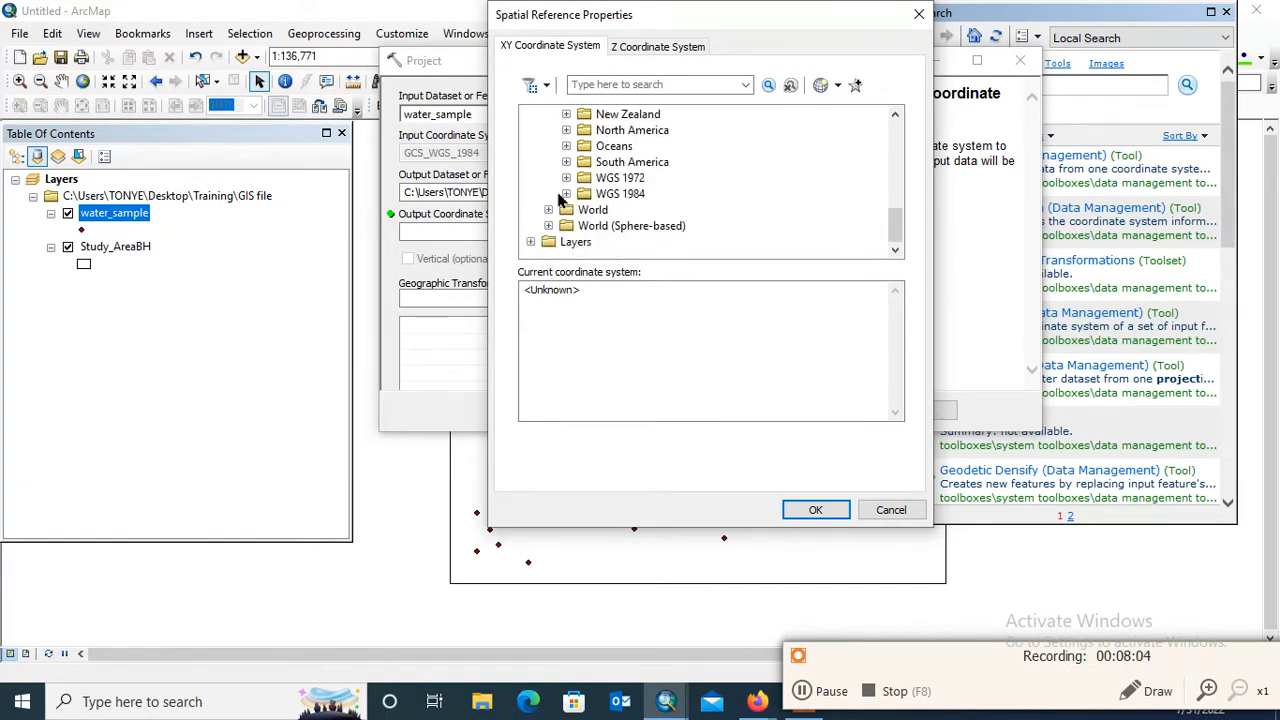
click(567, 194)
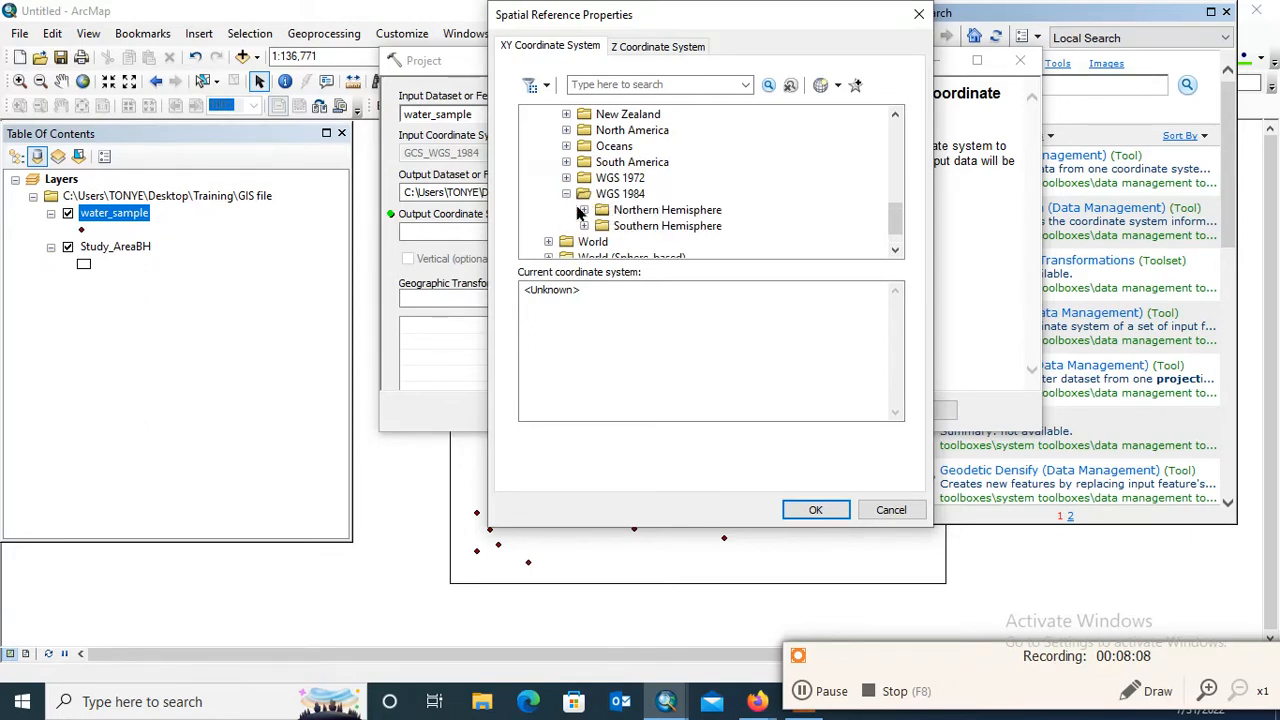
click(584, 210)
scroll(770, 206, down, 4)
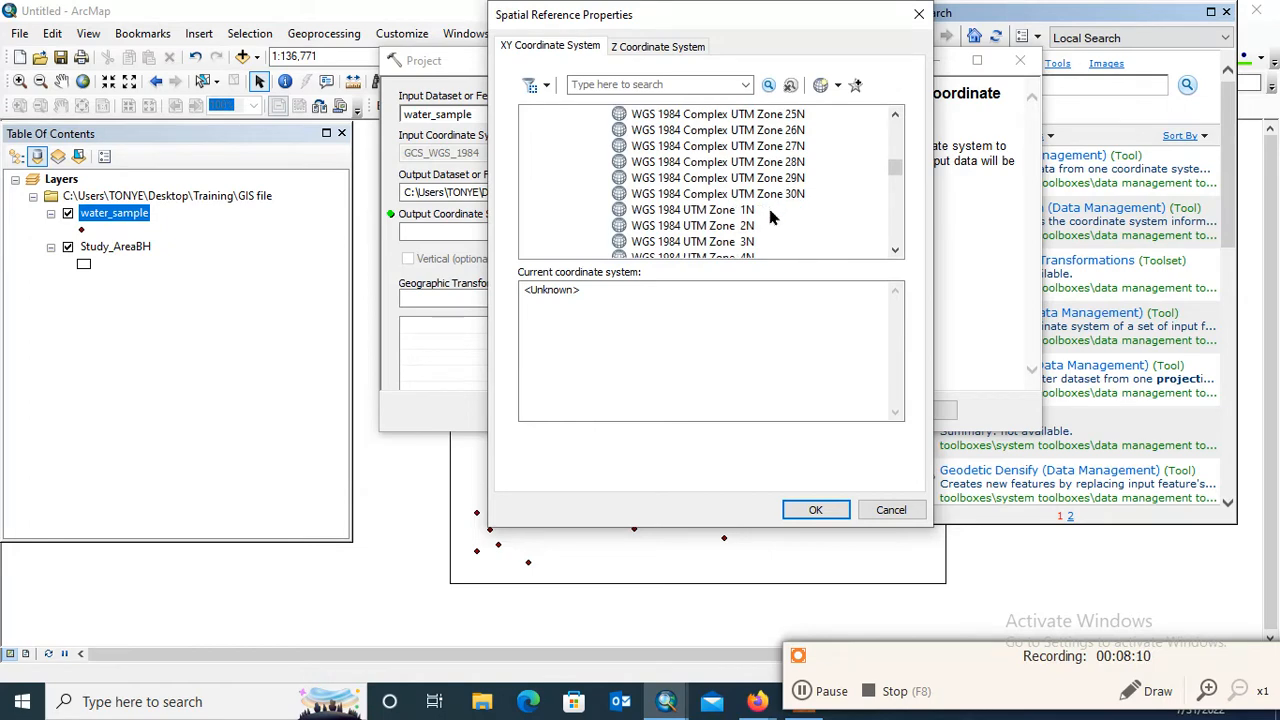
scroll(778, 206, down, 3)
scroll(778, 208, down, 2)
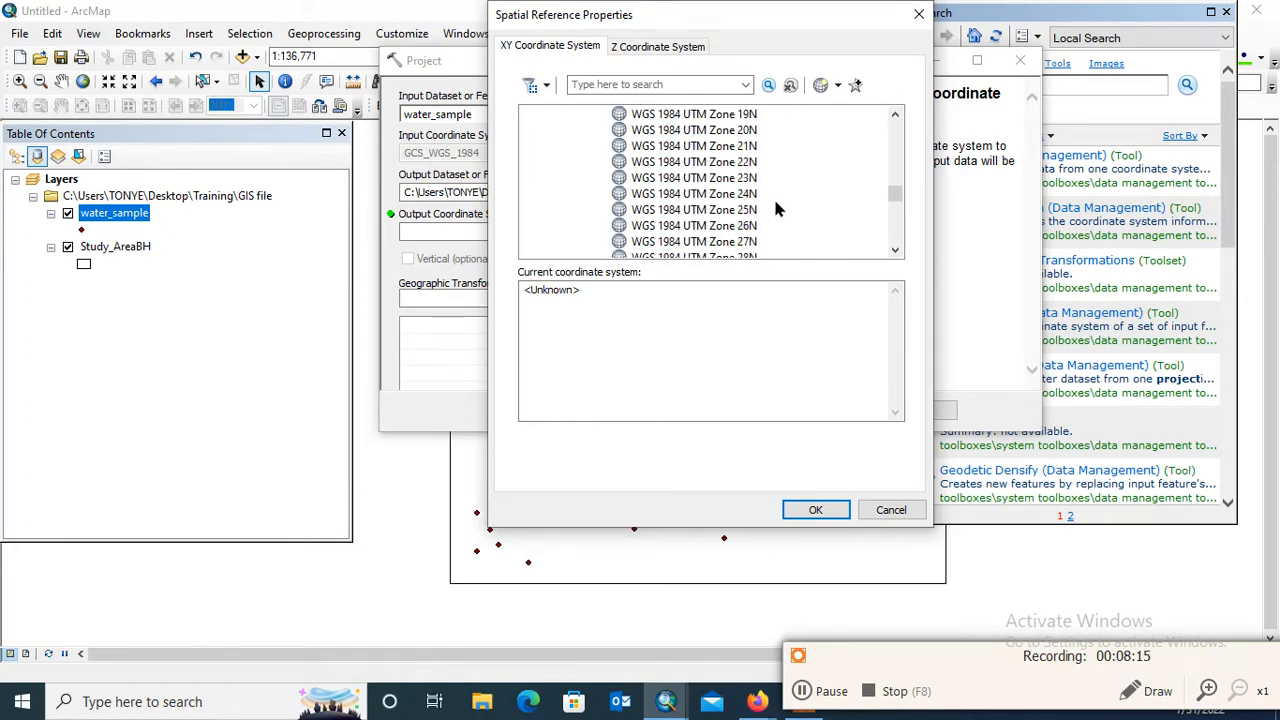
scroll(768, 200, down, 2)
click(738, 228)
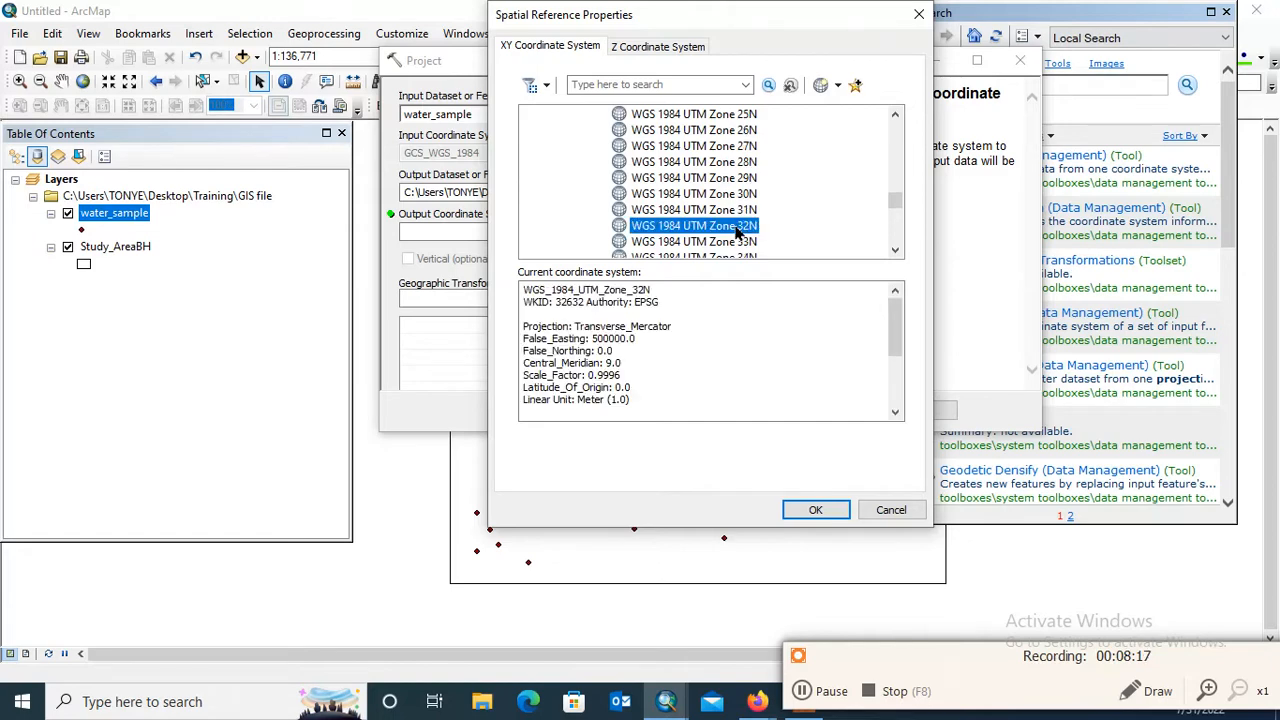
click(822, 510)
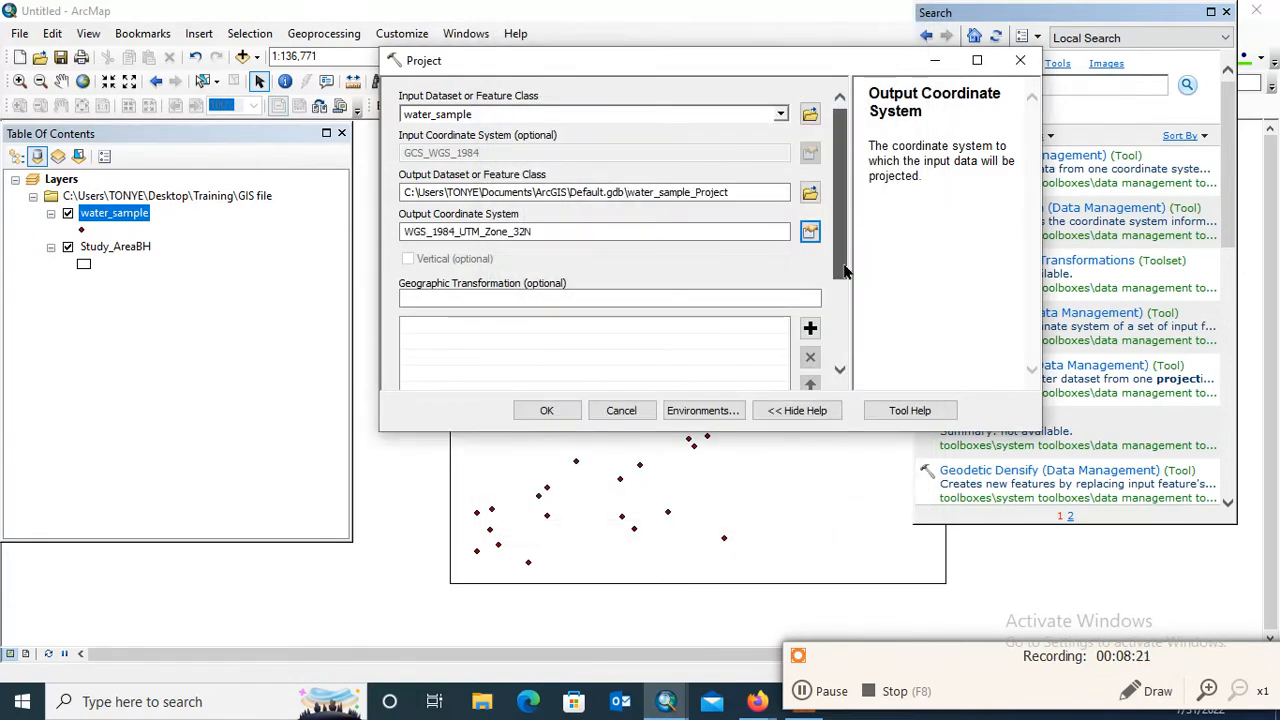
Run the projection of water_sample with the default output dataset and no geographic transformation
scroll(679, 374, down, 3)
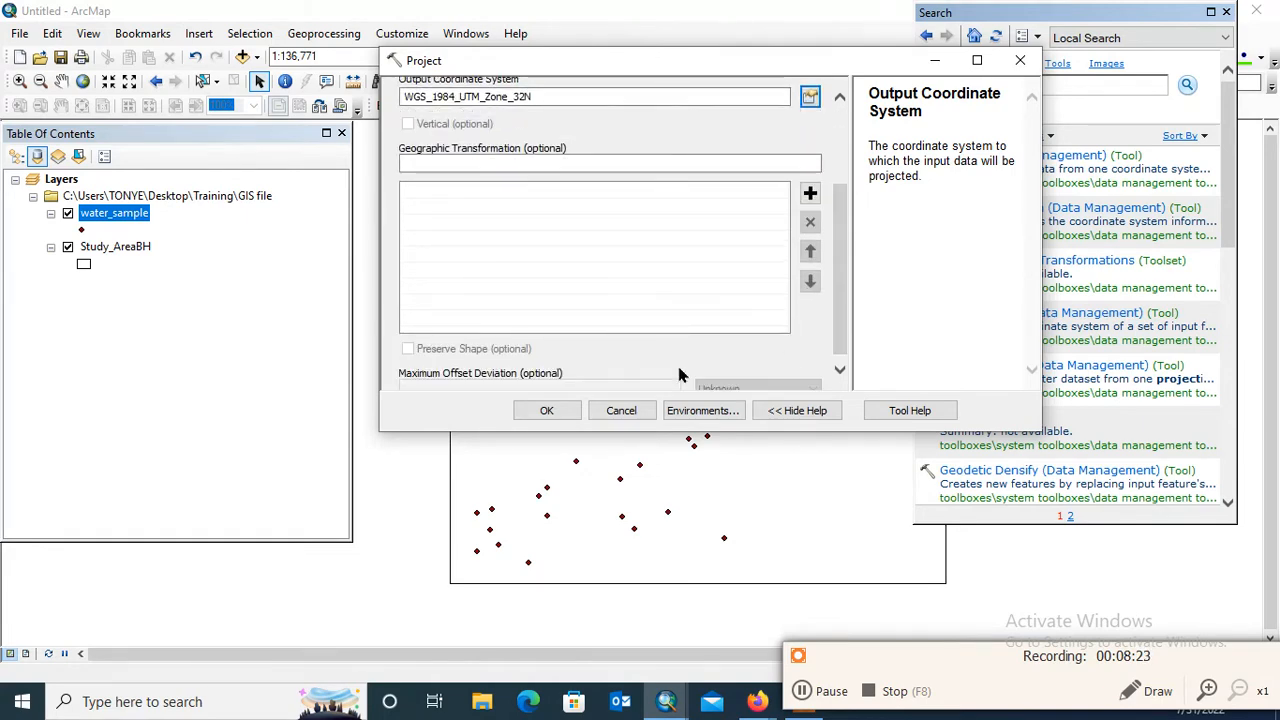
click(553, 410)
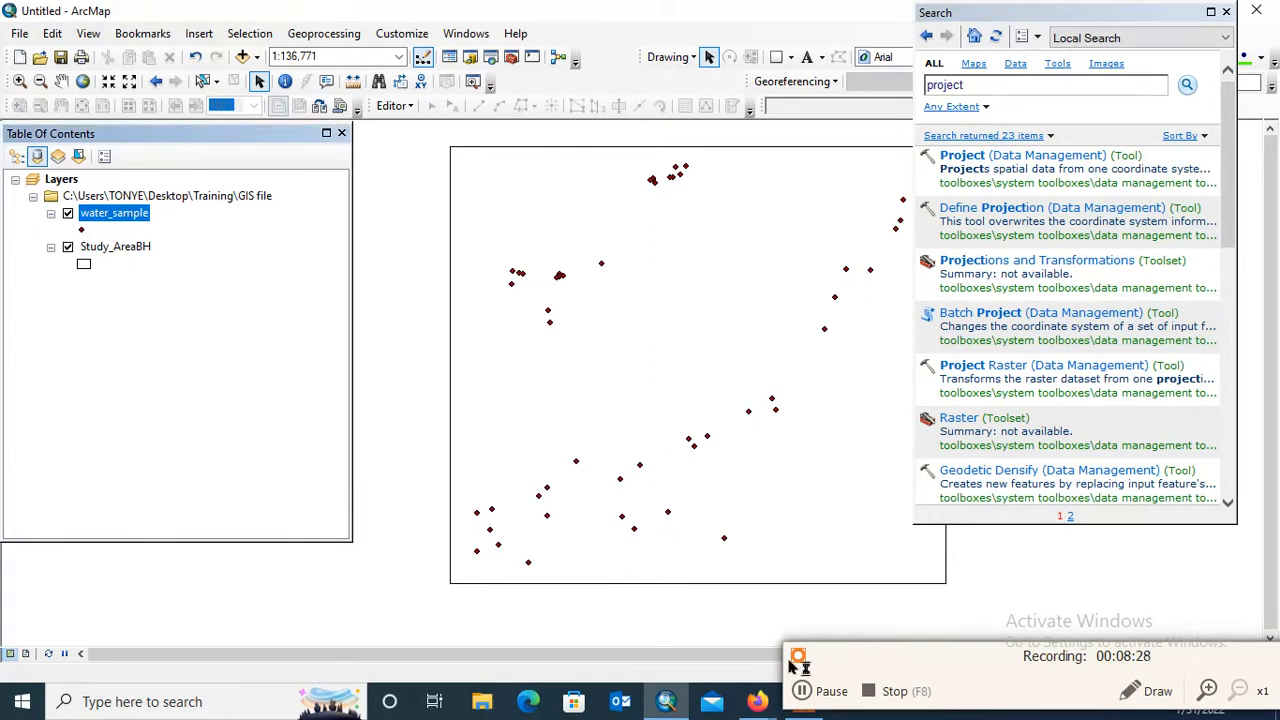
click(808, 691)
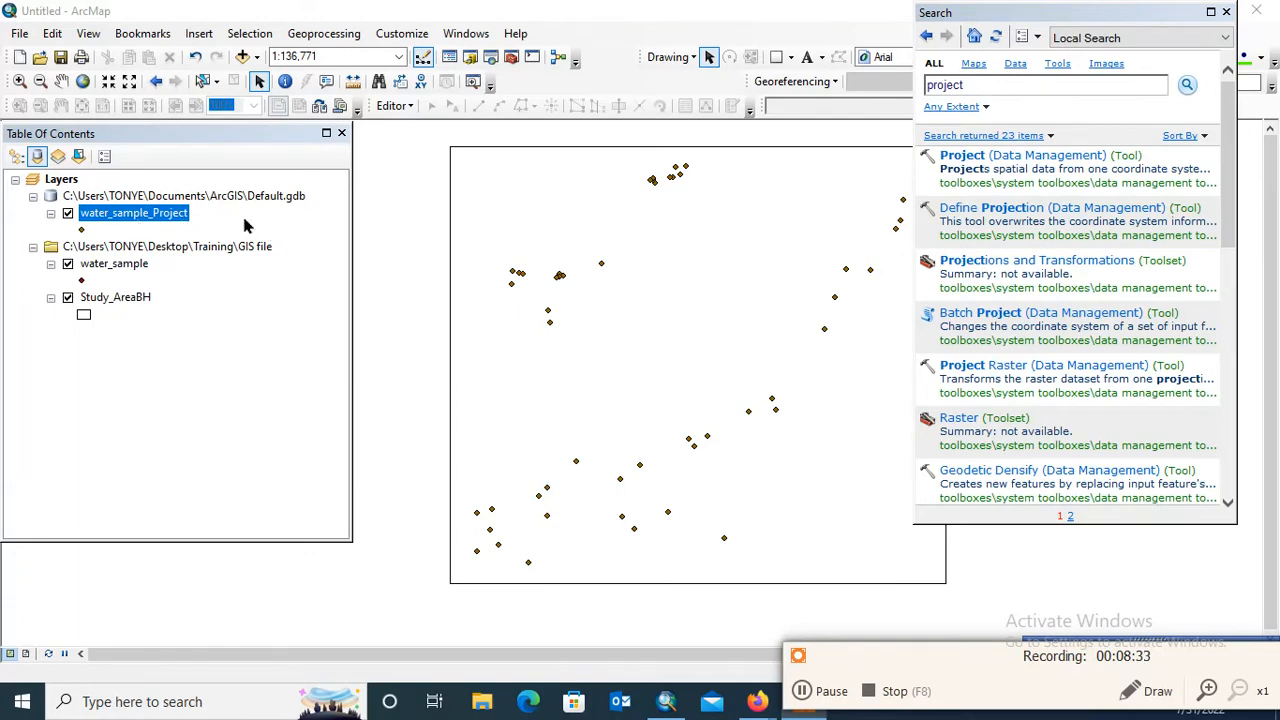
Close the tool search window and hide the original water_sample layer
click(249, 264)
click(272, 223)
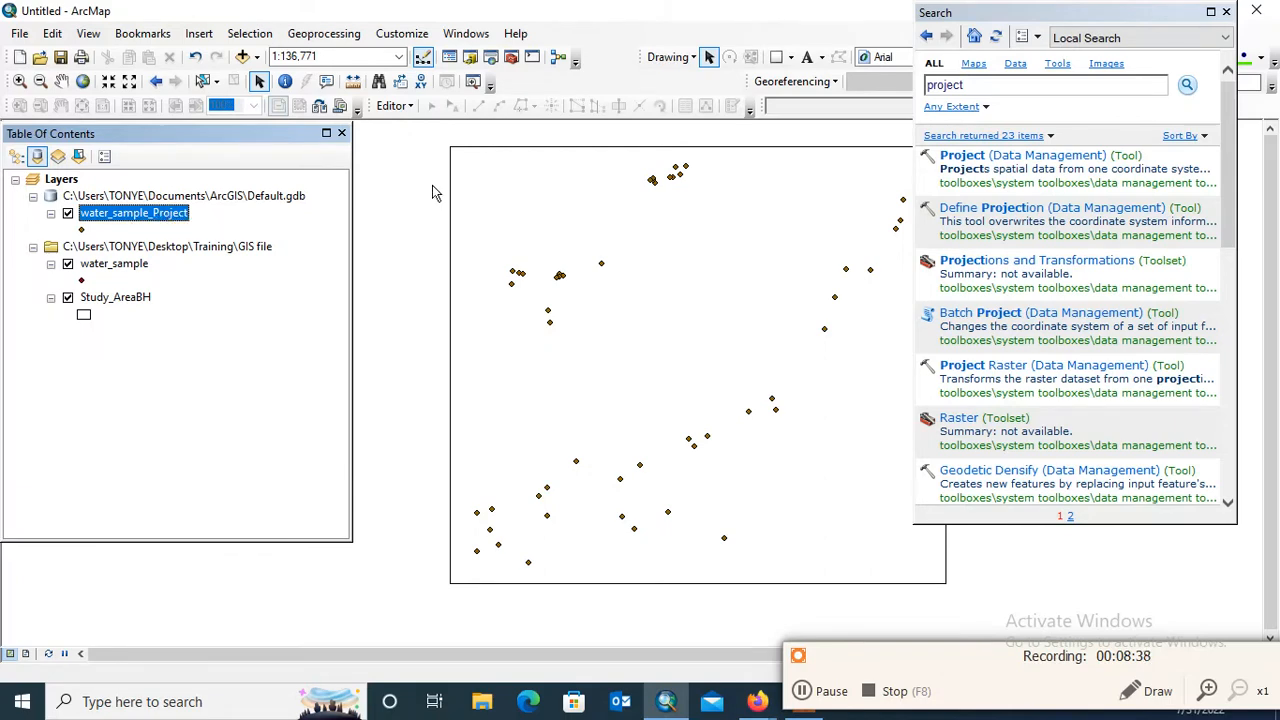
click(1227, 12)
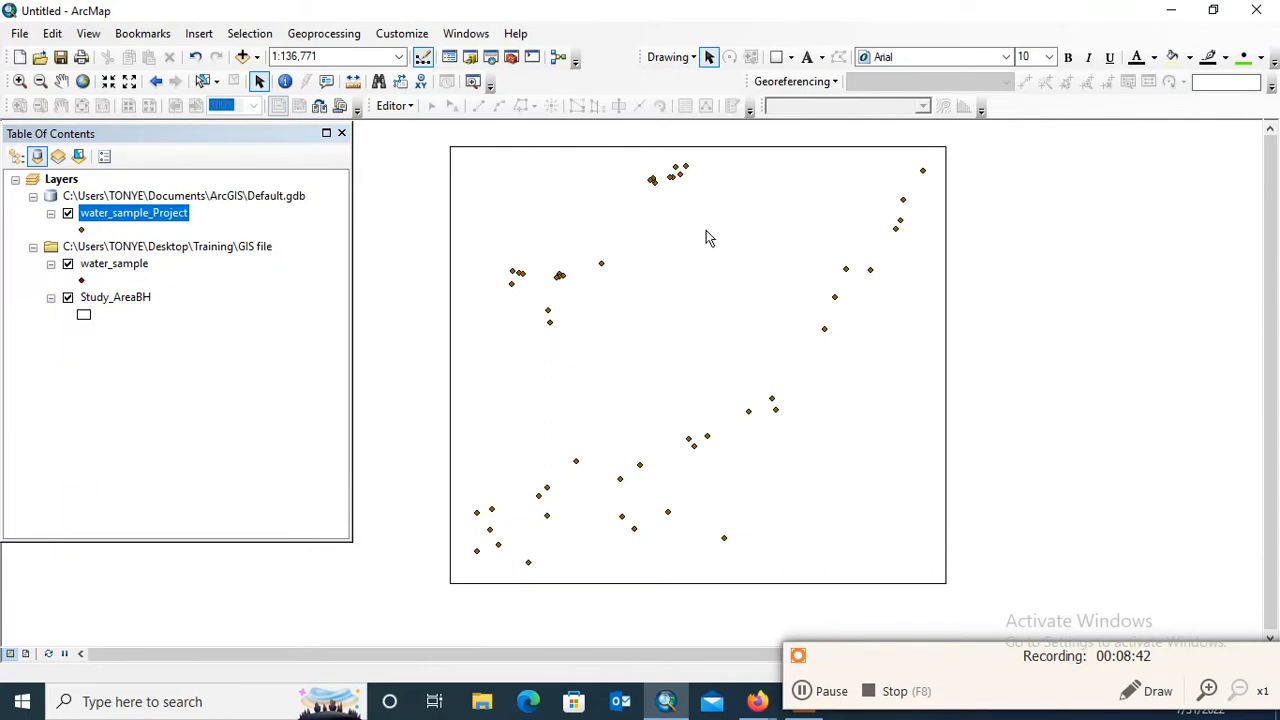
click(68, 265)
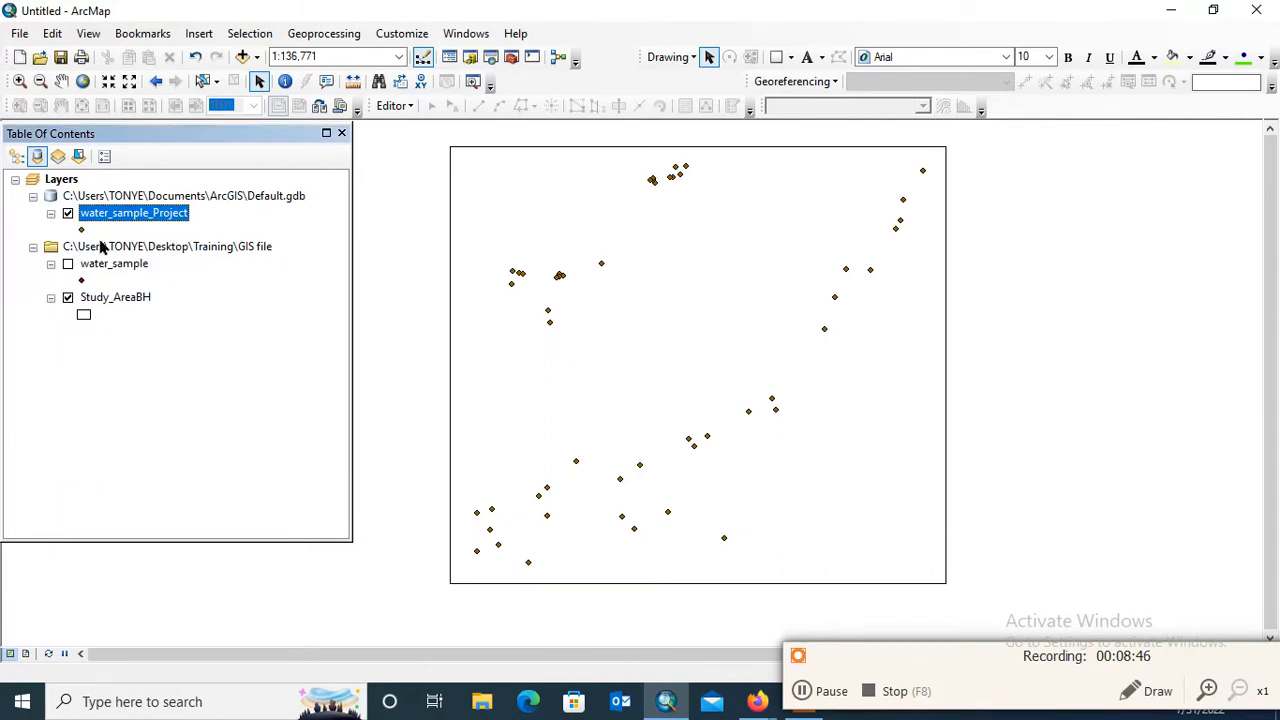
Set up the export of all water_sample_Project features to a shapefile named Borehole_samplePGC.shp in the GIS file folder
right_click(174, 224)
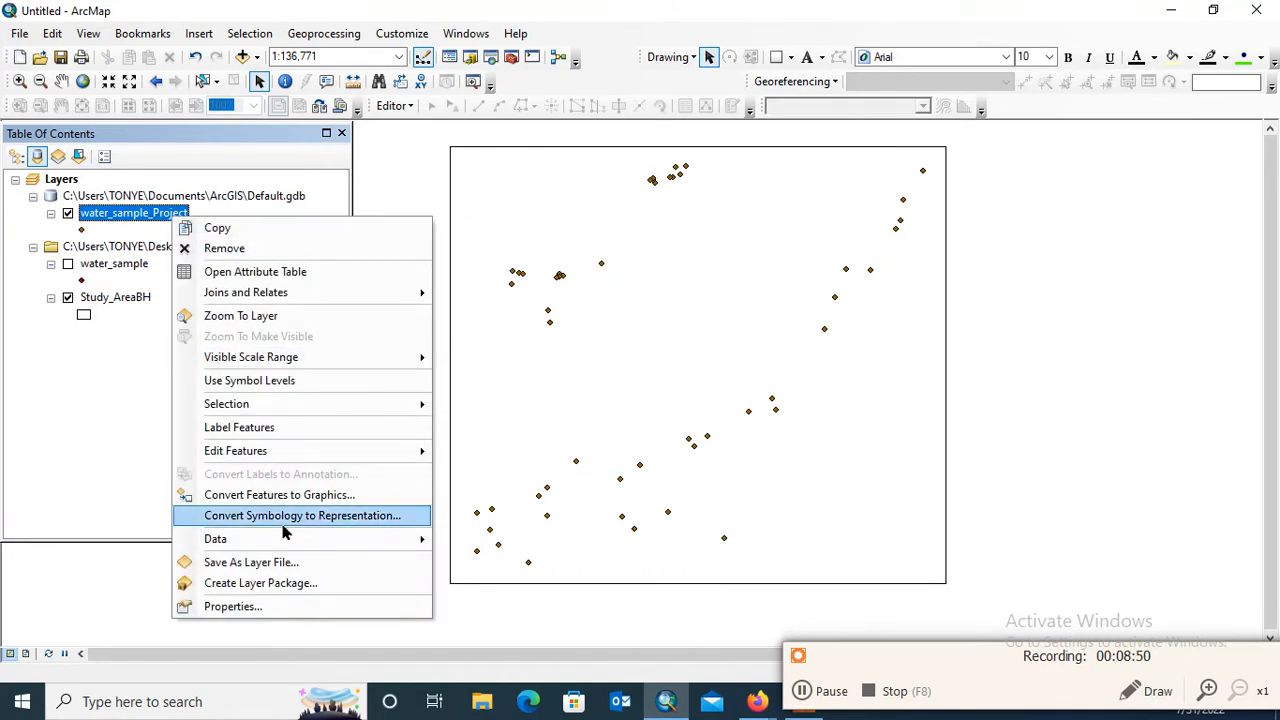
mouse_move(300, 540)
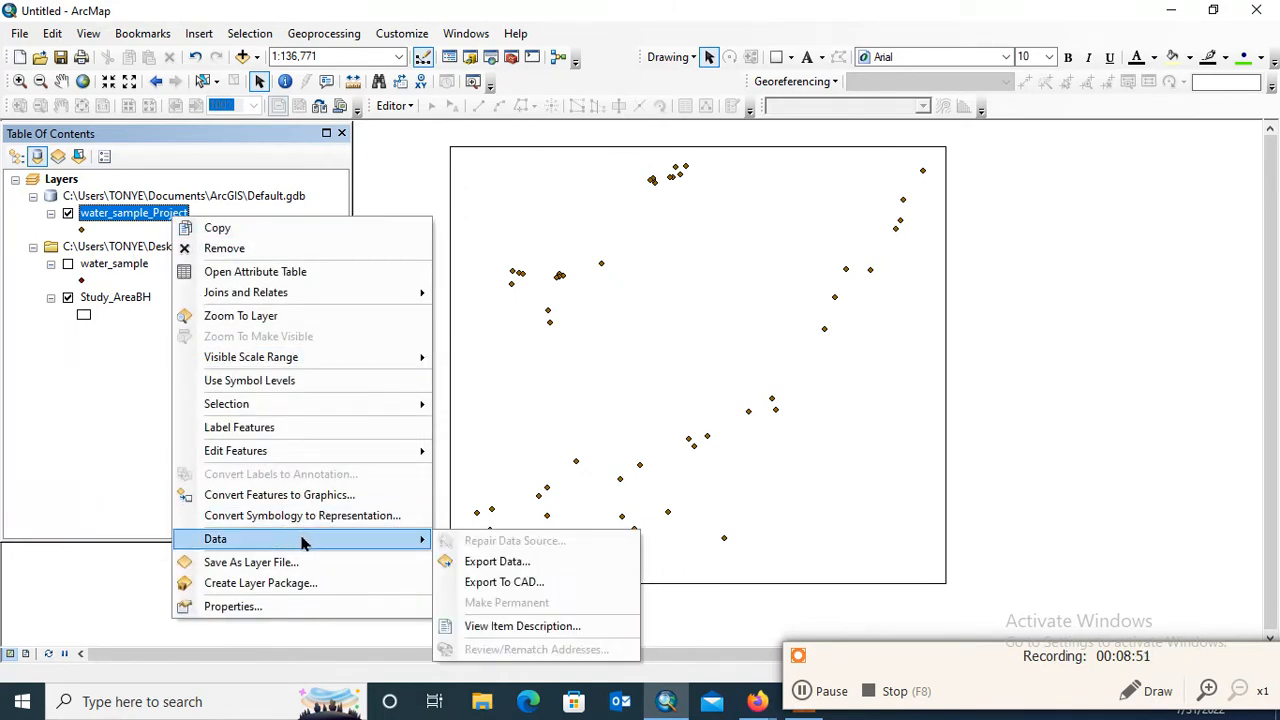
click(512, 562)
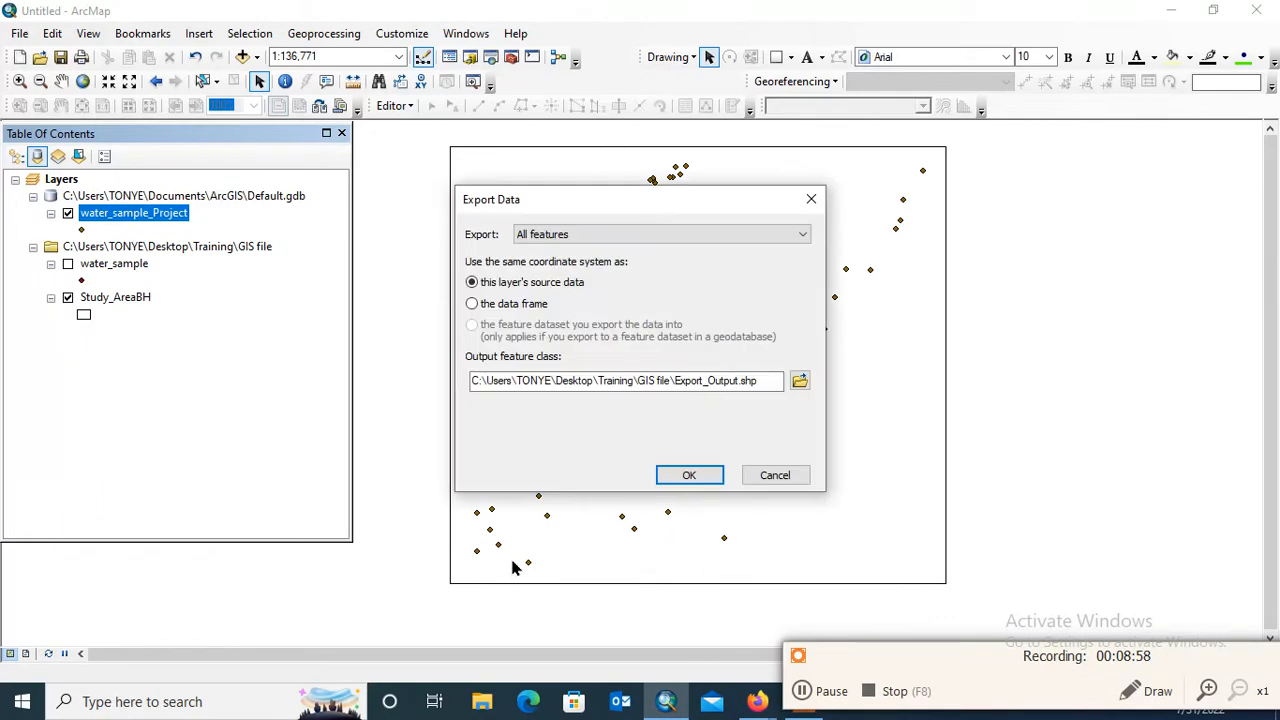
click(800, 383)
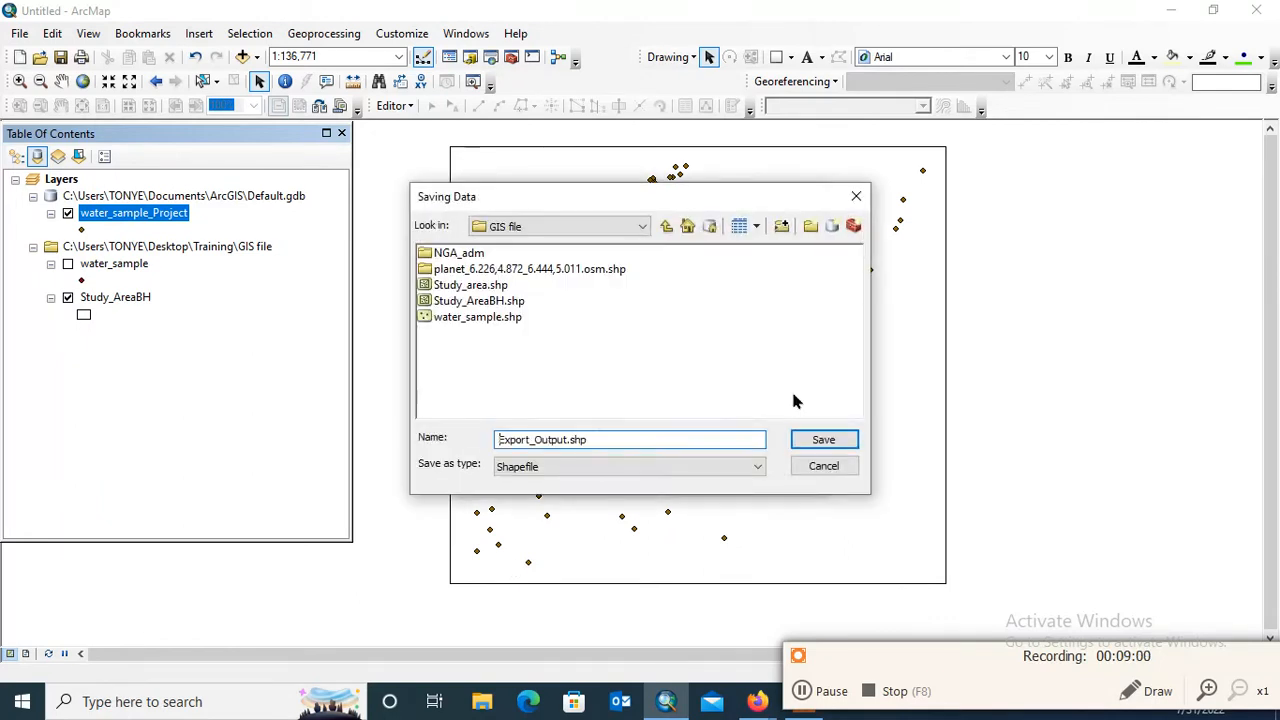
double_click(567, 439)
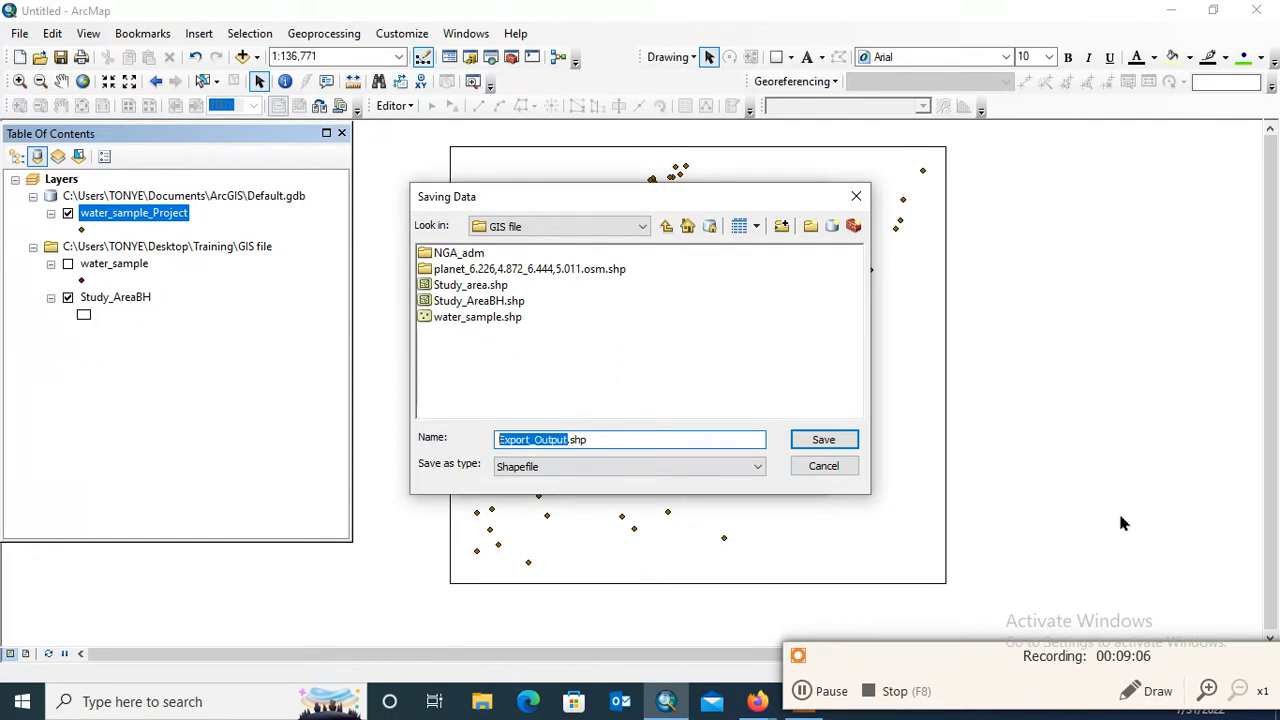
text(Bore)
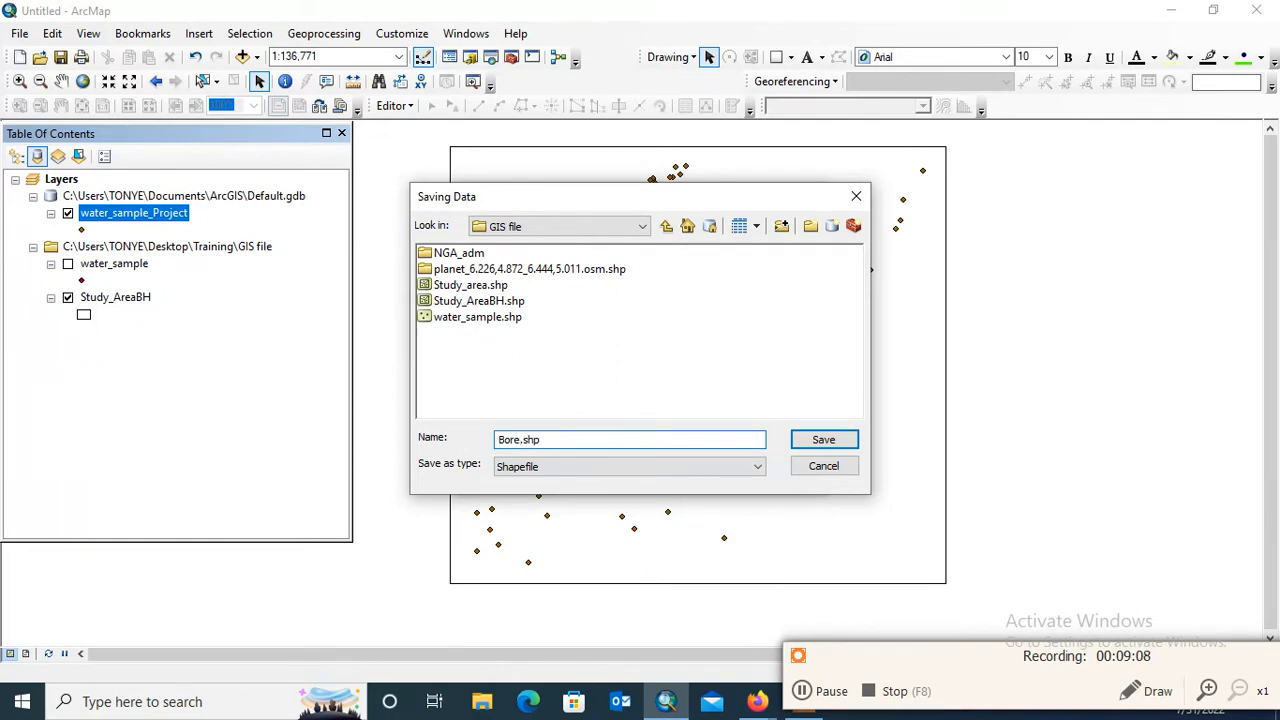
text(hole_ samplePGC)
Save the output location, run the data export and add the exported shapefile to the map as a layer
click(823, 440)
click(689, 480)
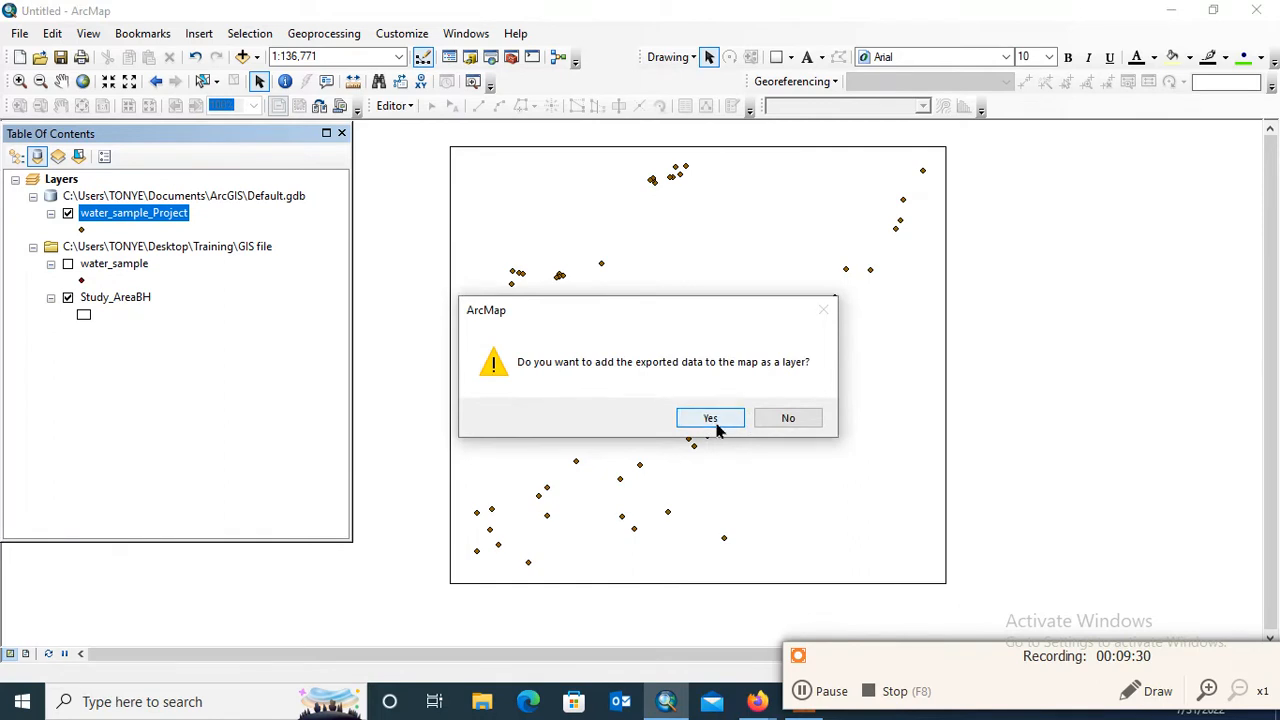
click(716, 423)
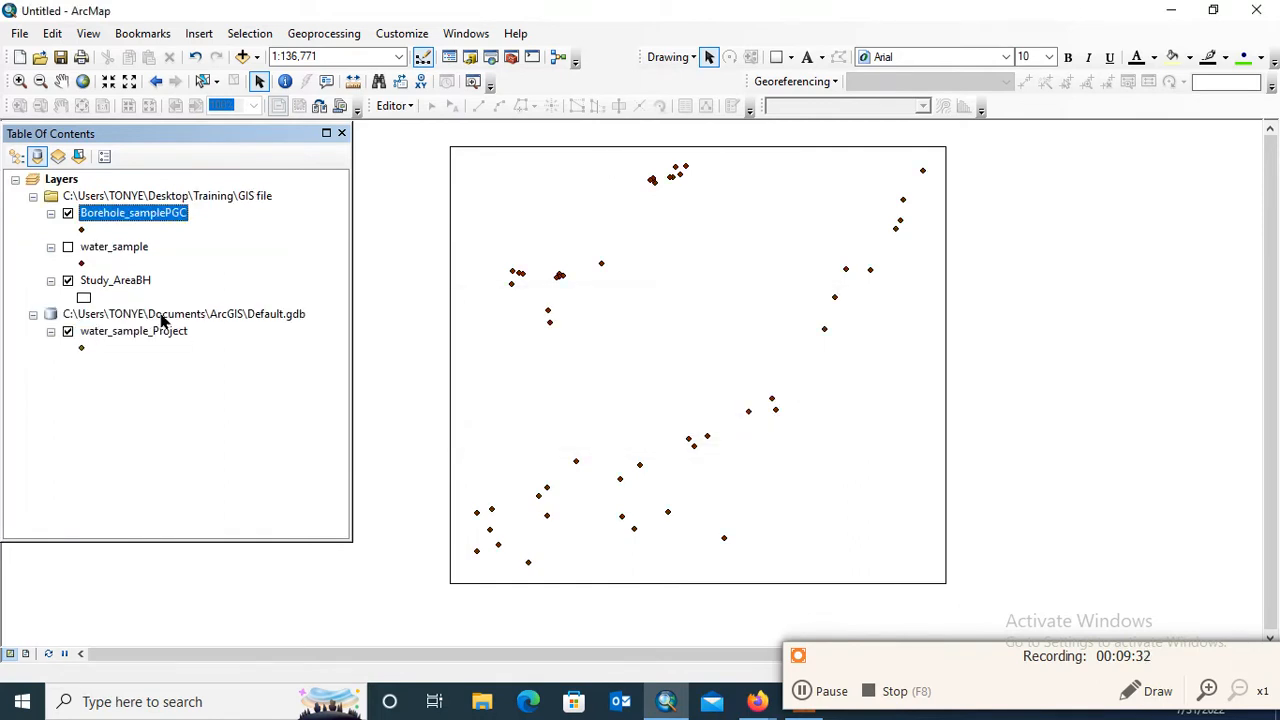
Remove the Default.gdb group with water_sample_Project and the original water_sample layer from the map
click(162, 315)
right_click(162, 316)
click(214, 323)
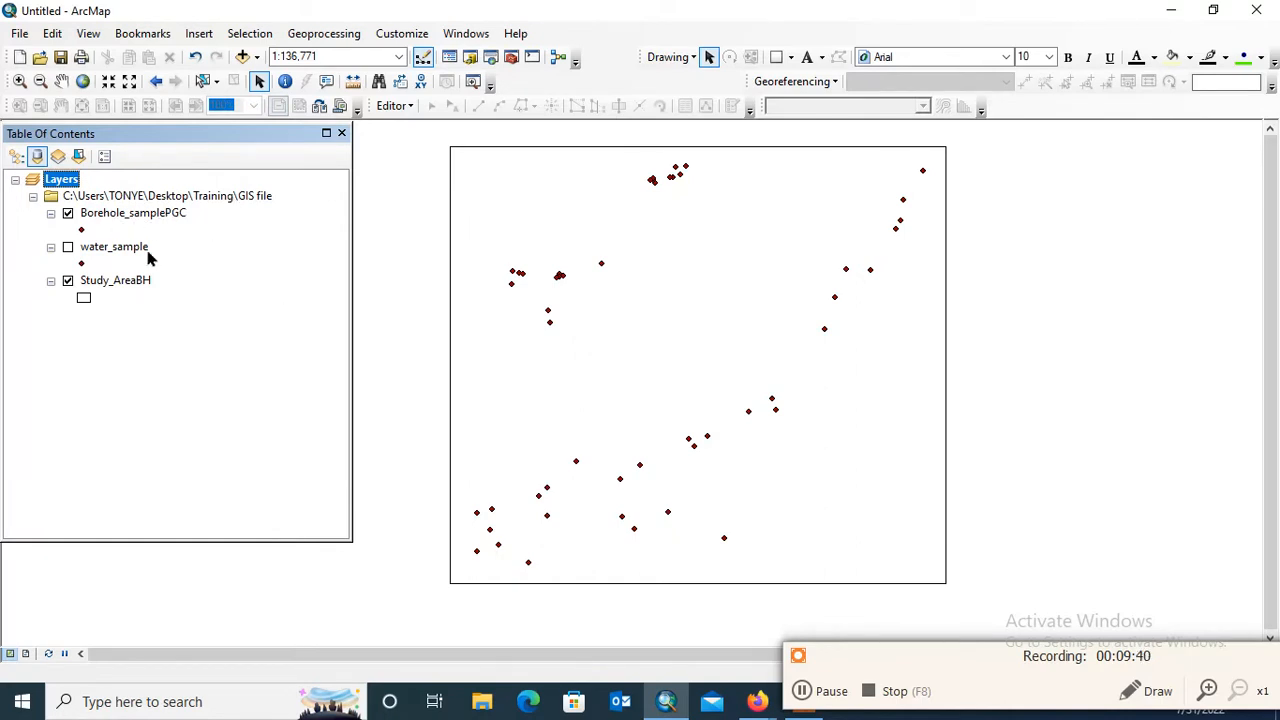
click(110, 250)
right_click(110, 250)
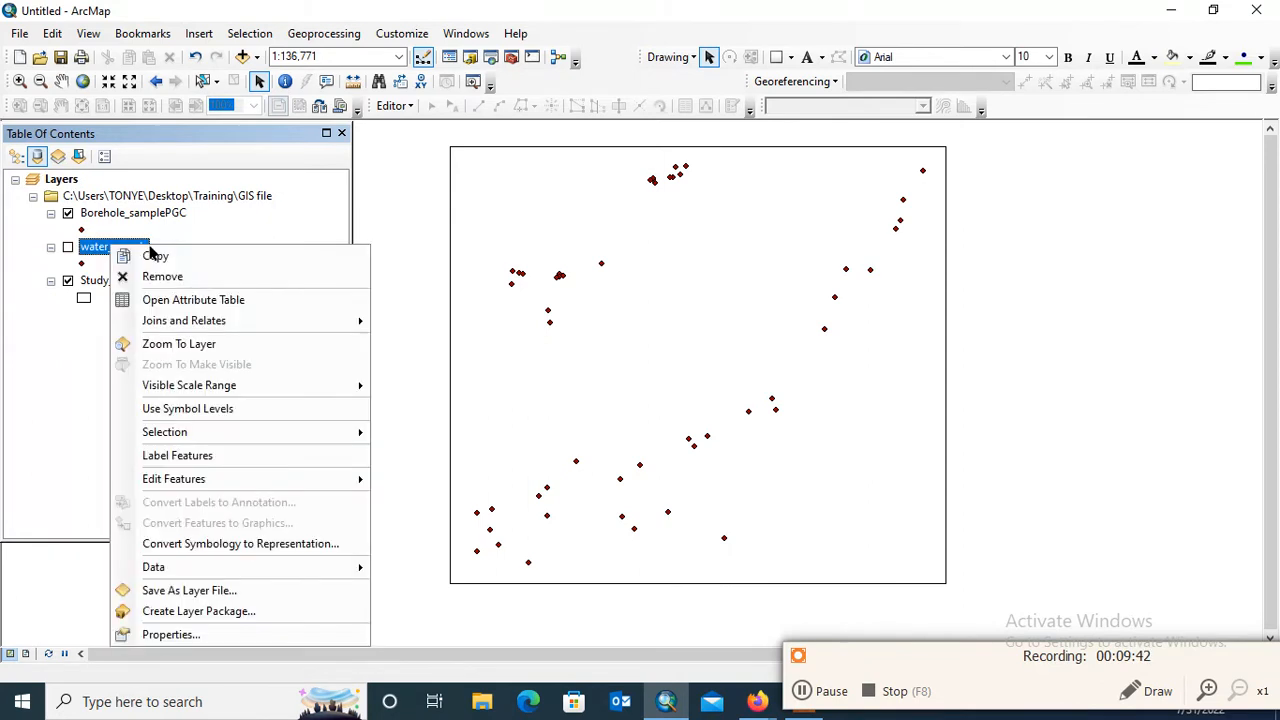
click(192, 275)
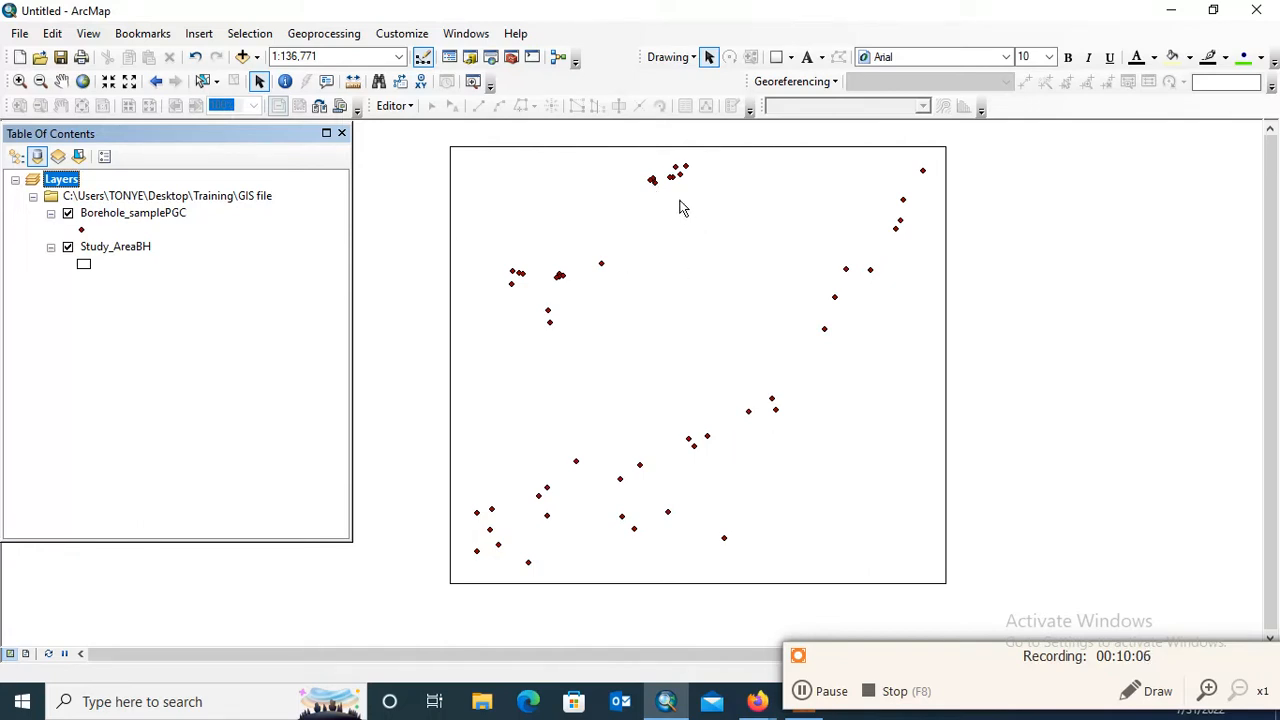
Check the source coordinate system of Borehole_samplePGC and symbolize its points with graduated colors based on the Fe field
click(158, 218)
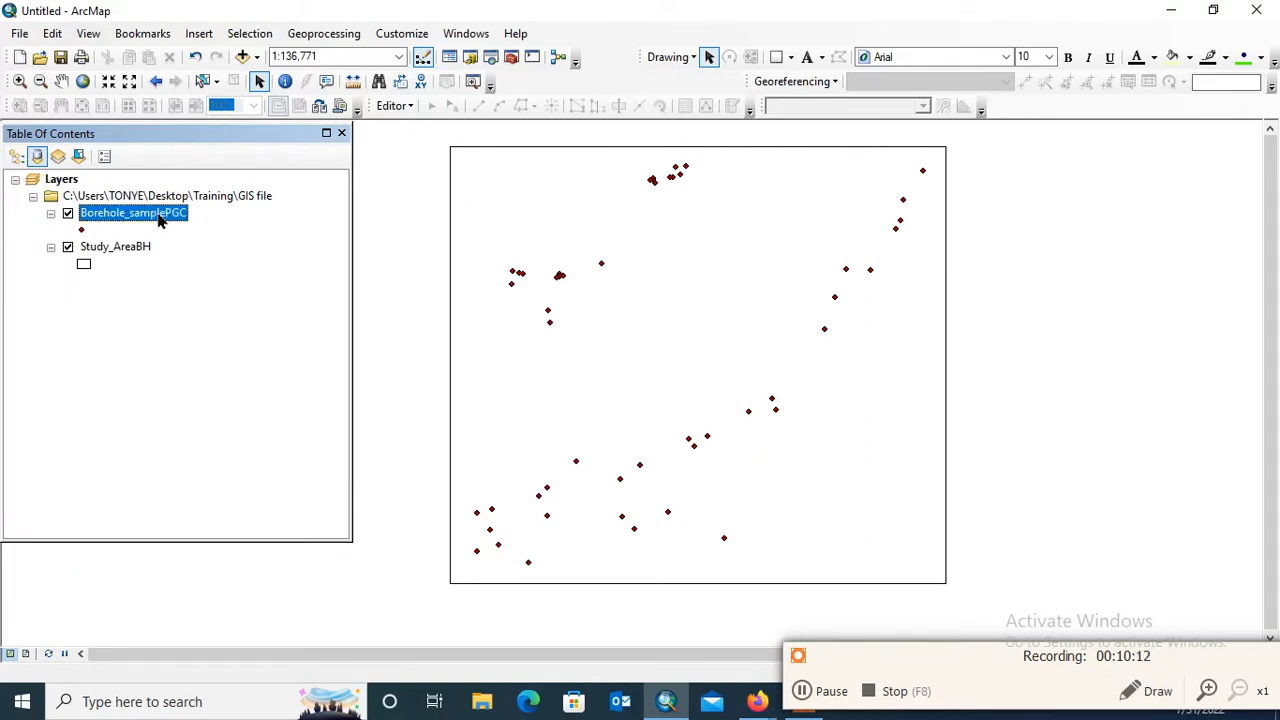
right_click(158, 218)
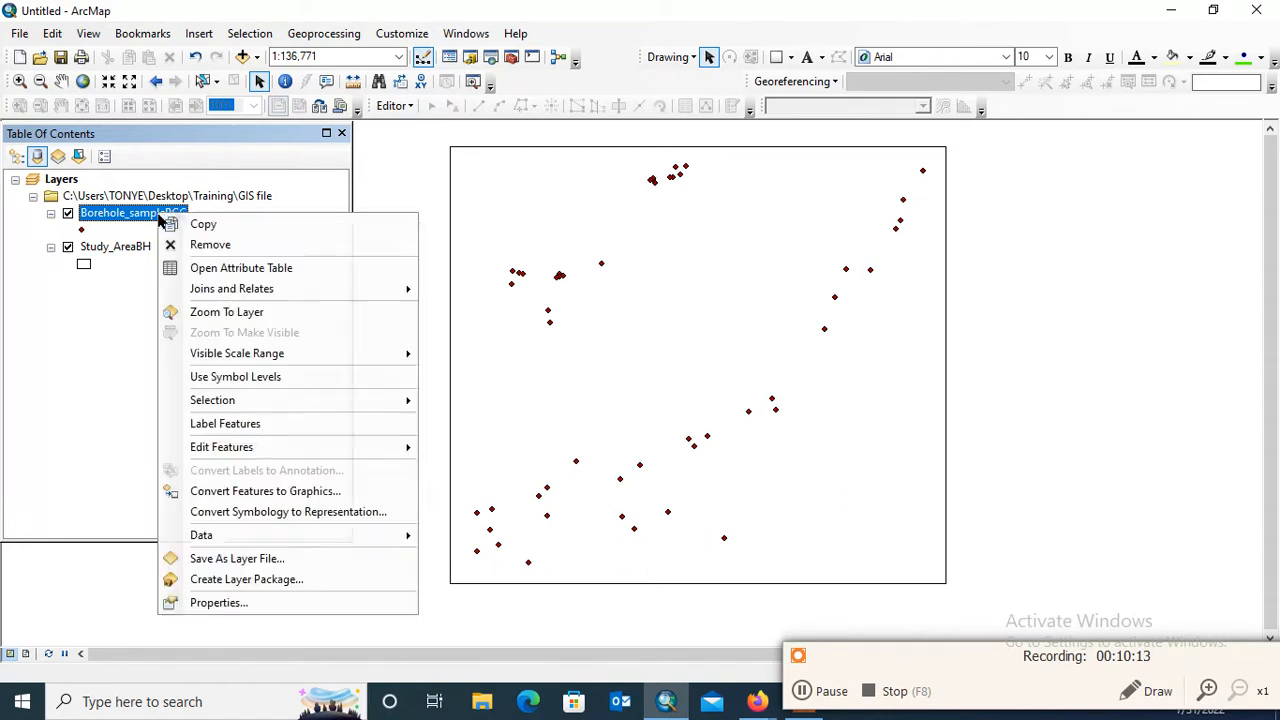
click(258, 602)
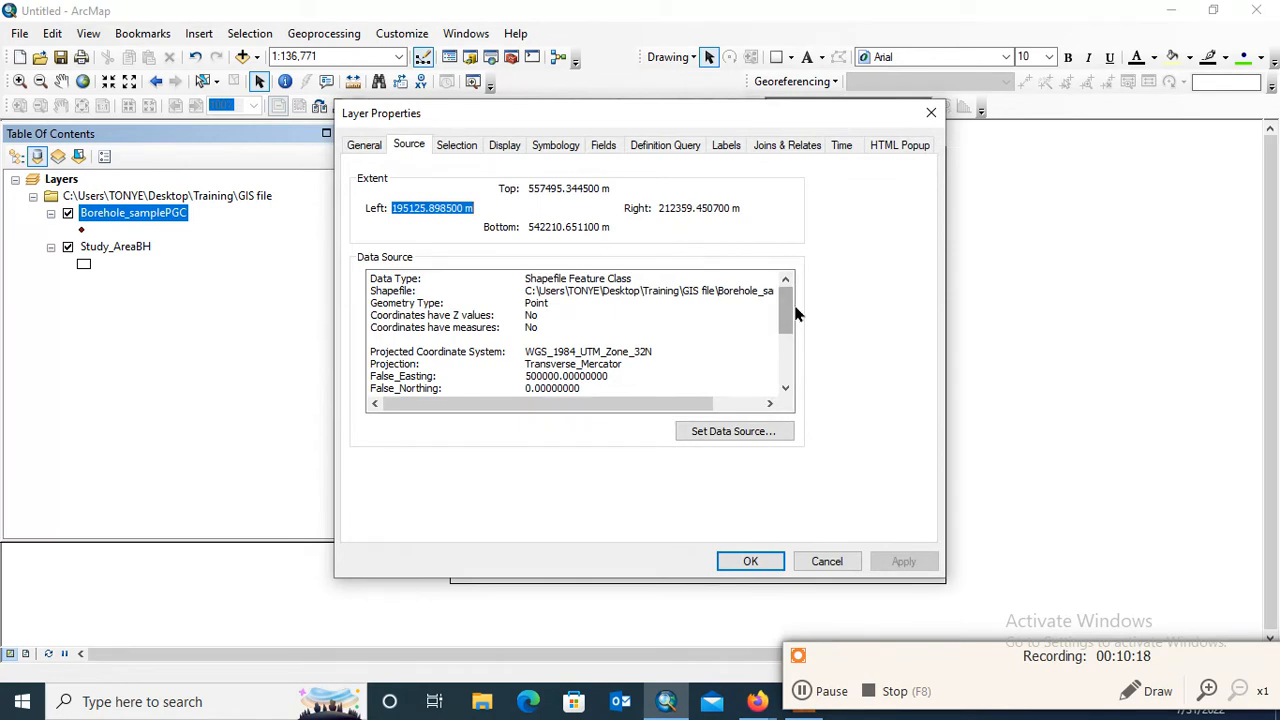
scroll(784, 314, down, 1)
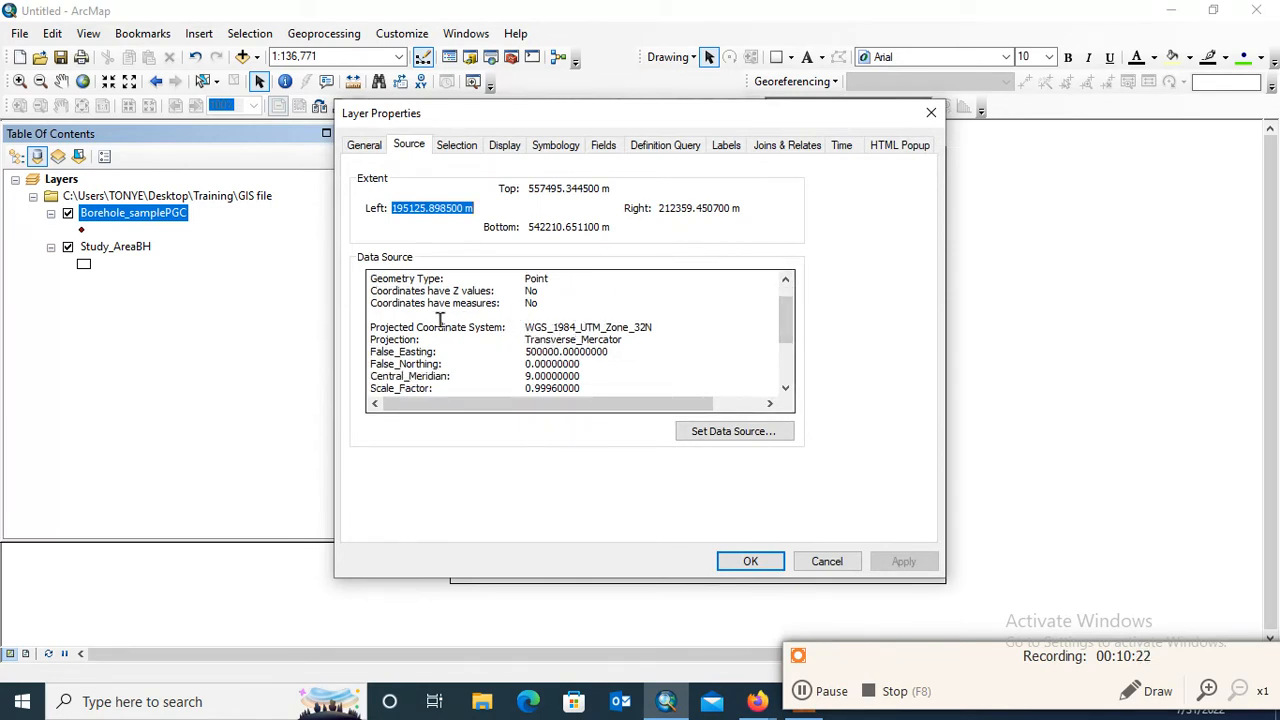
mouse_move(786, 329)
mouse_down()
mouse_move(791, 380)
mouse_move(791, 337)
mouse_up()
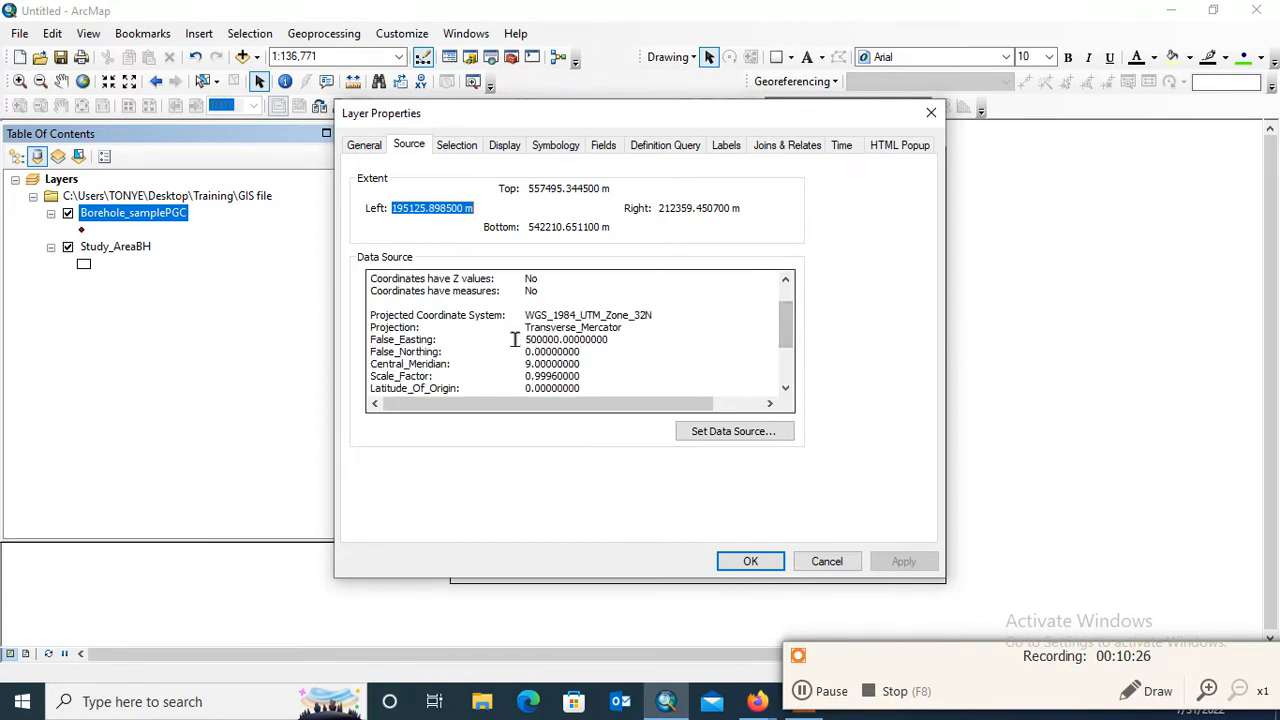
click(551, 148)
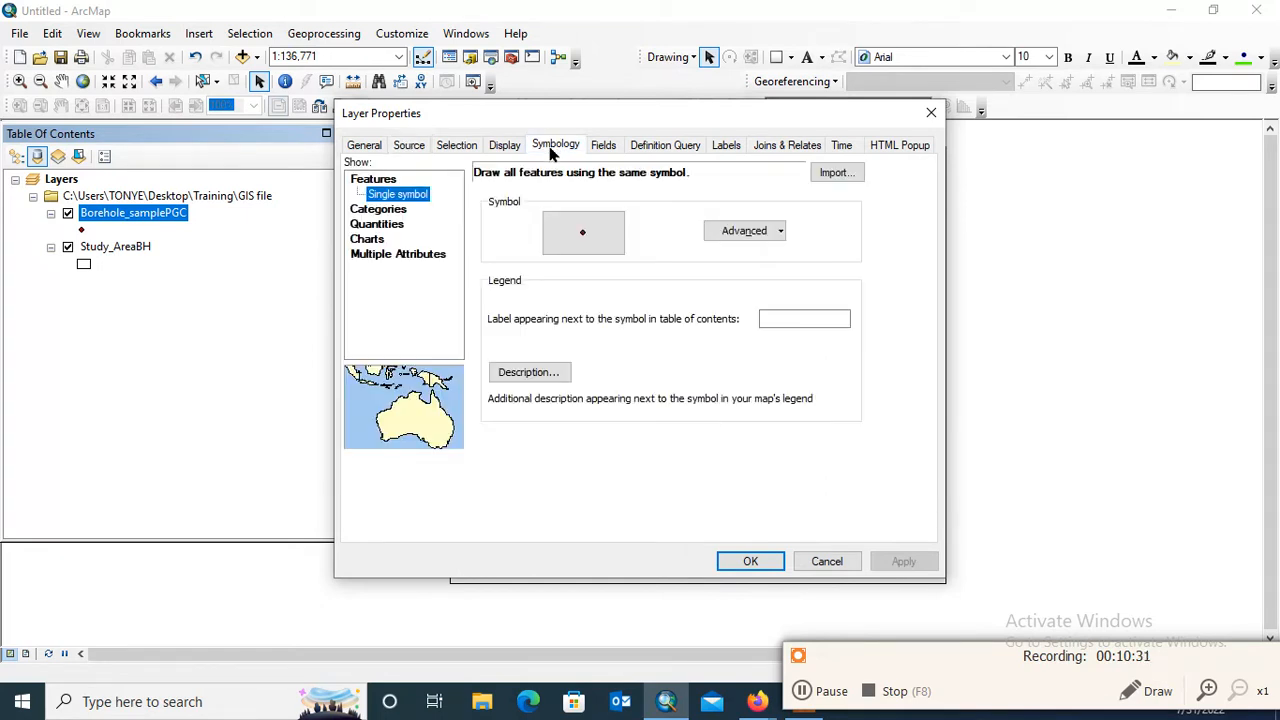
click(380, 212)
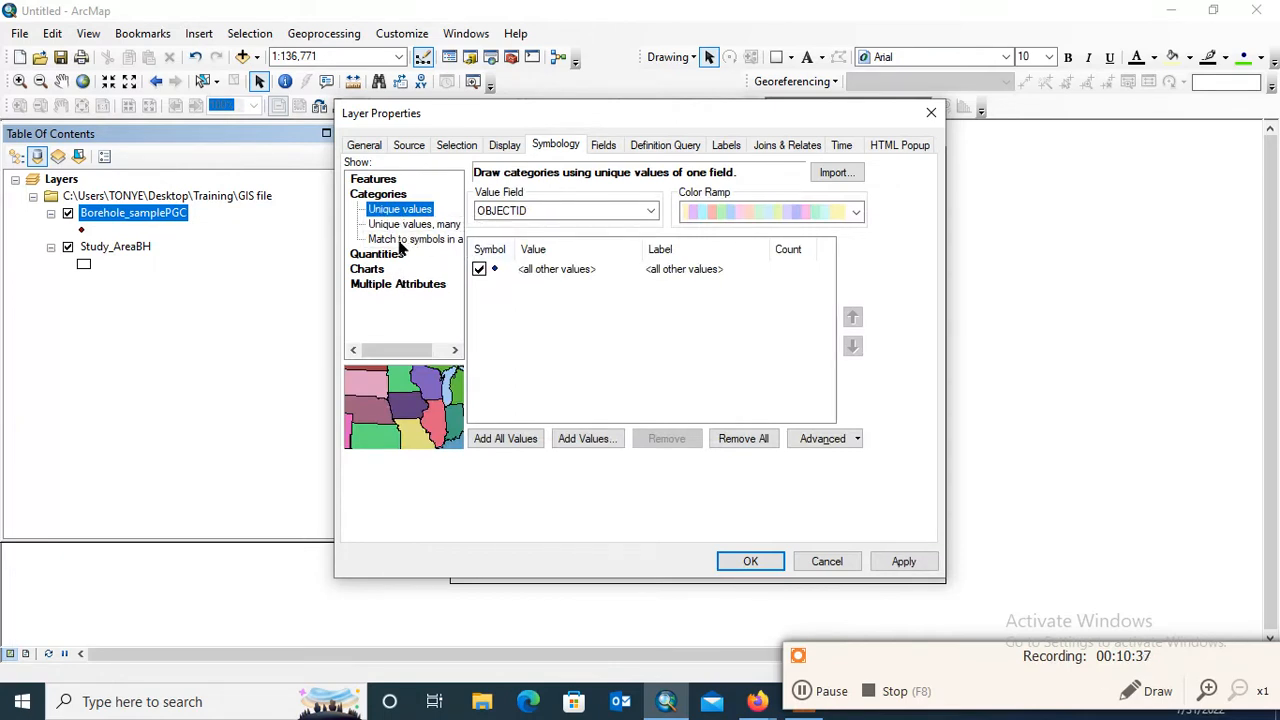
click(376, 255)
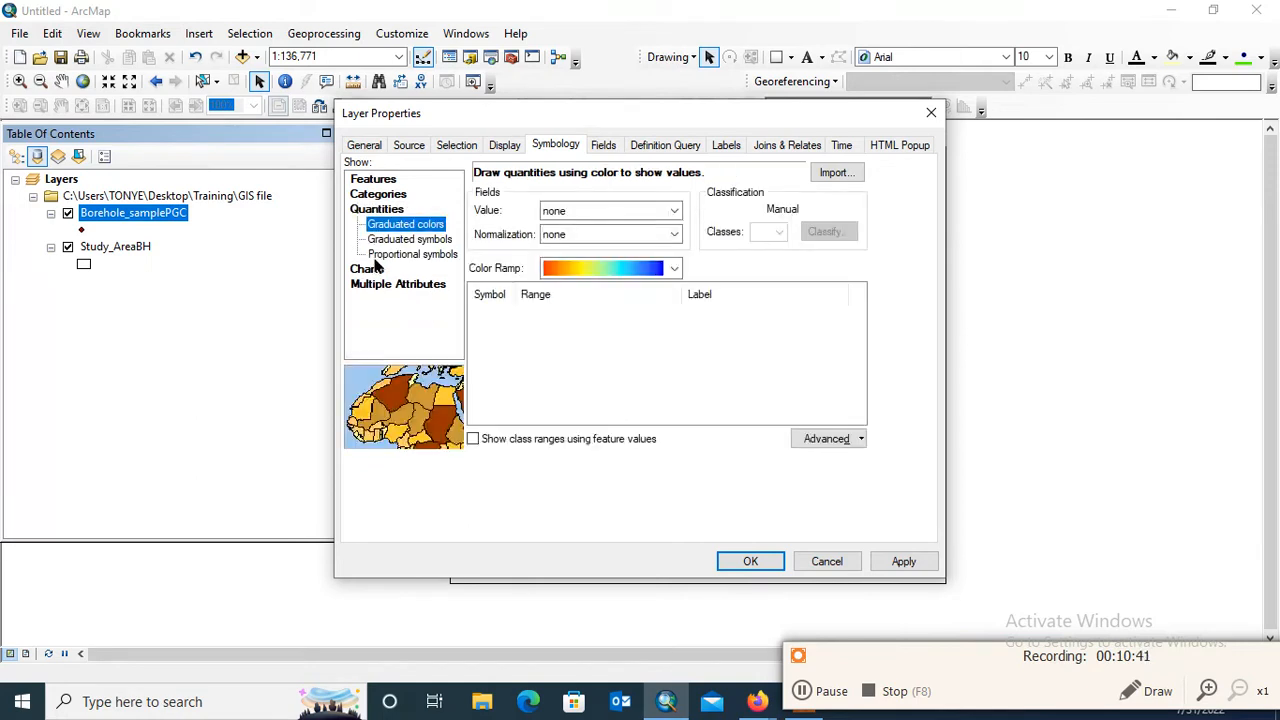
click(666, 213)
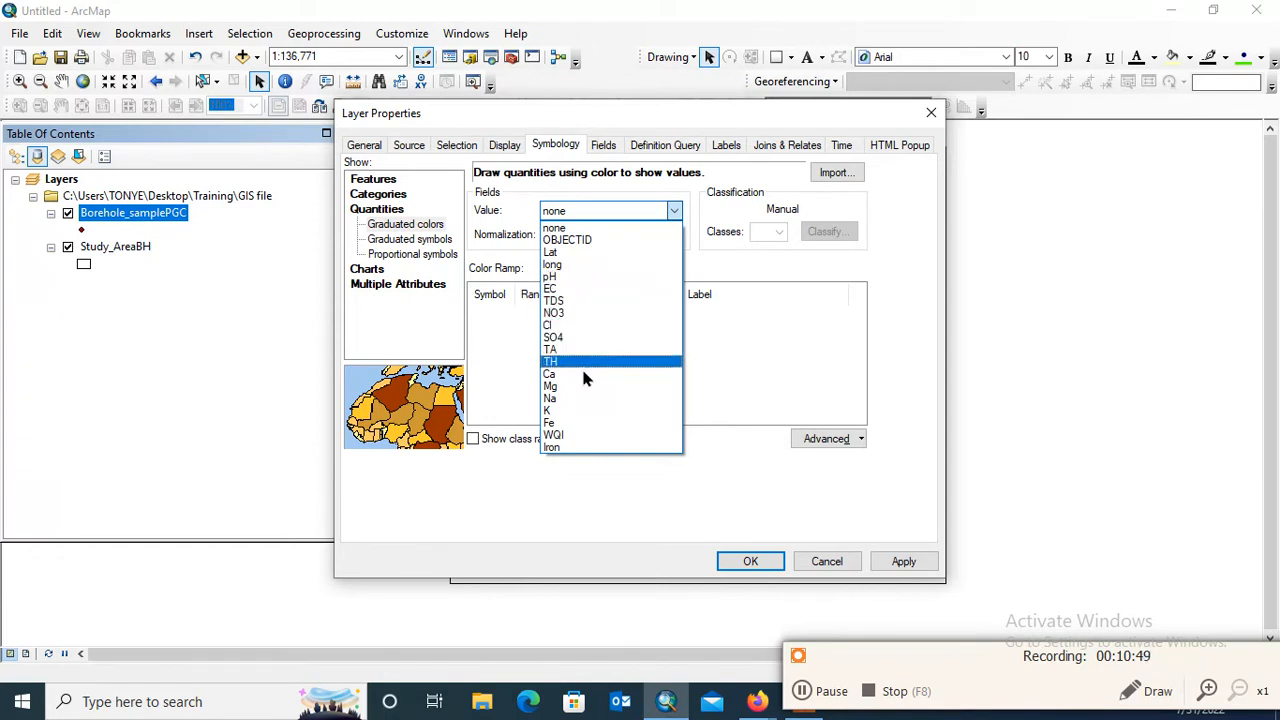
click(580, 424)
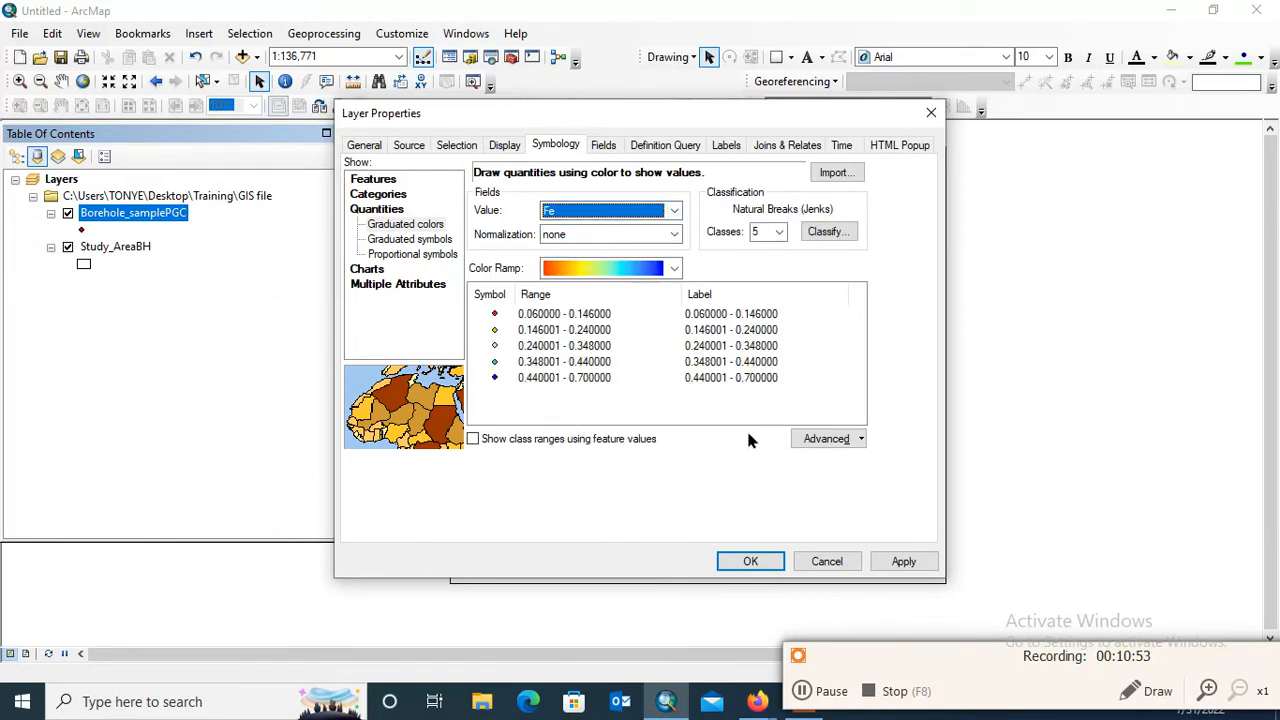
click(895, 562)
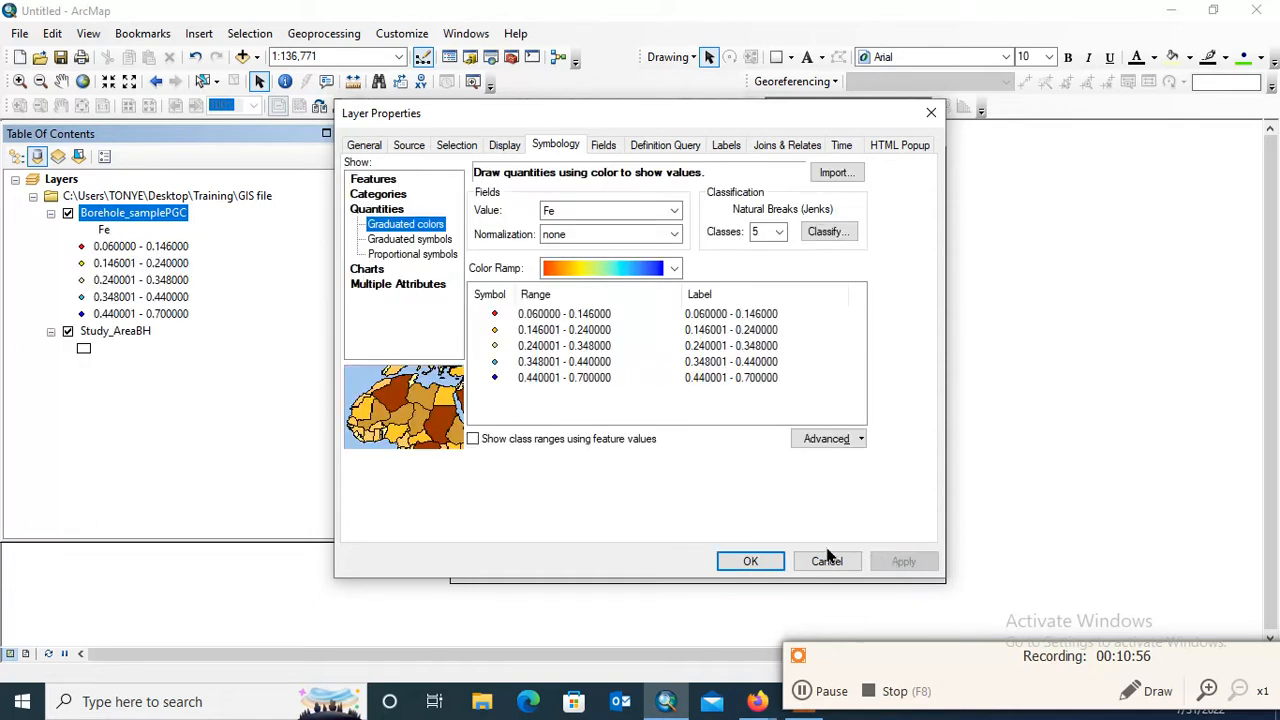
click(748, 560)
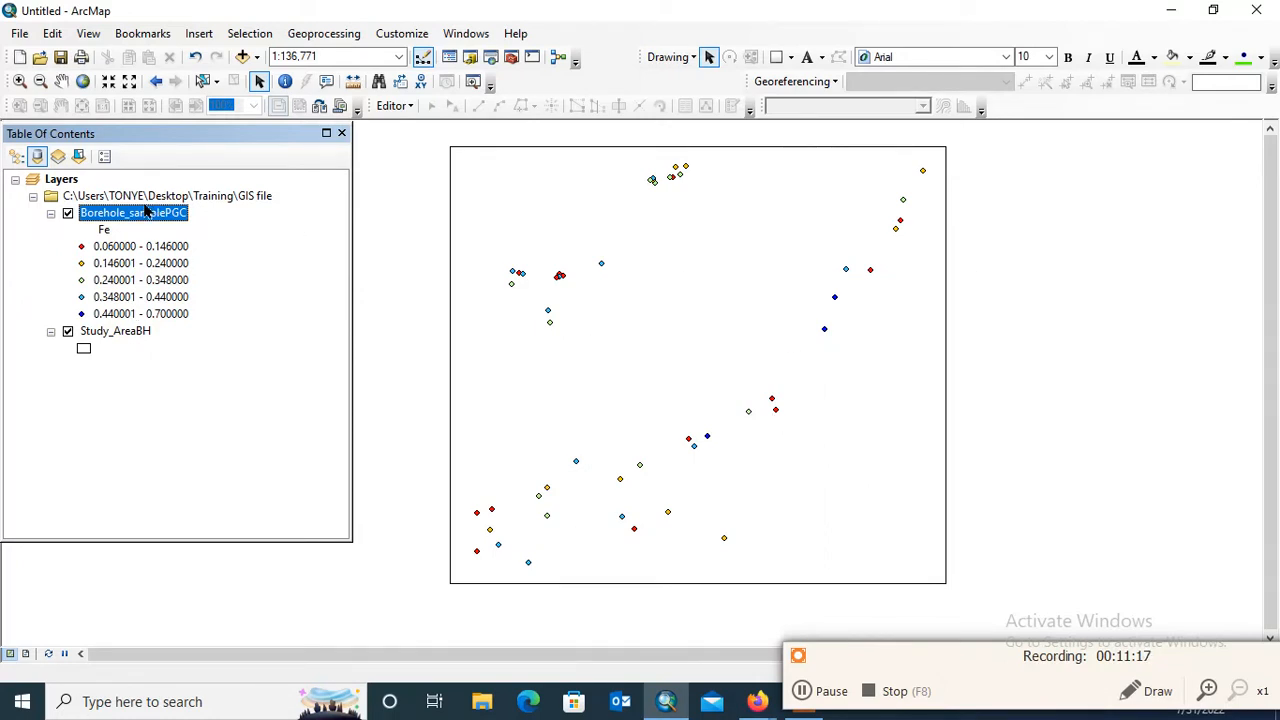
Change the Borehole_samplePGC symbology to graduated symbols based on the Fe field, sized from 4 to 18
right_click(145, 218)
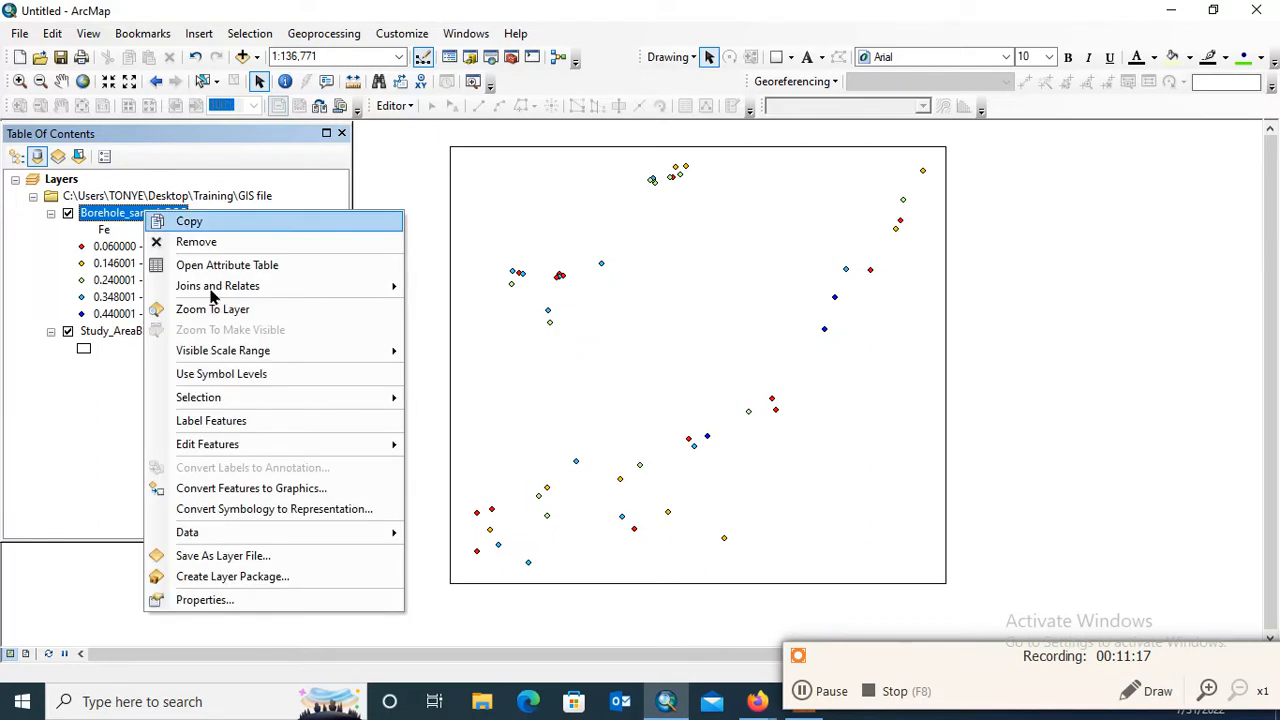
click(217, 599)
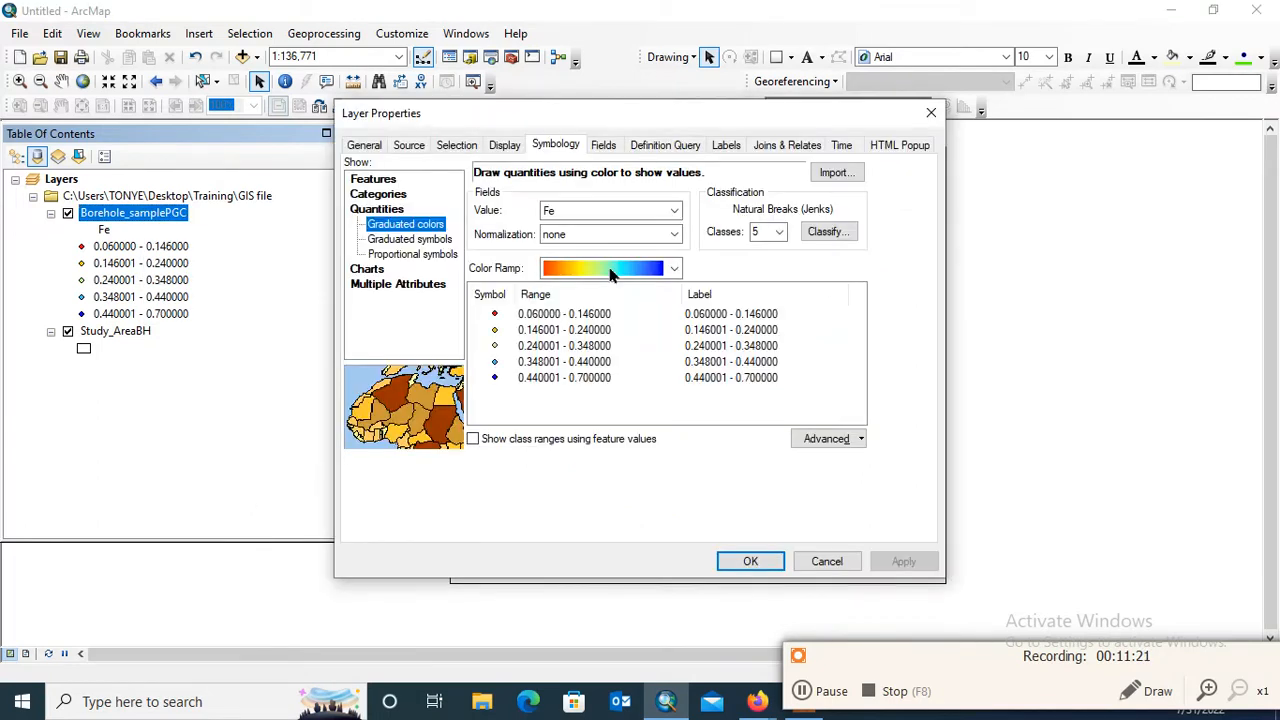
click(411, 241)
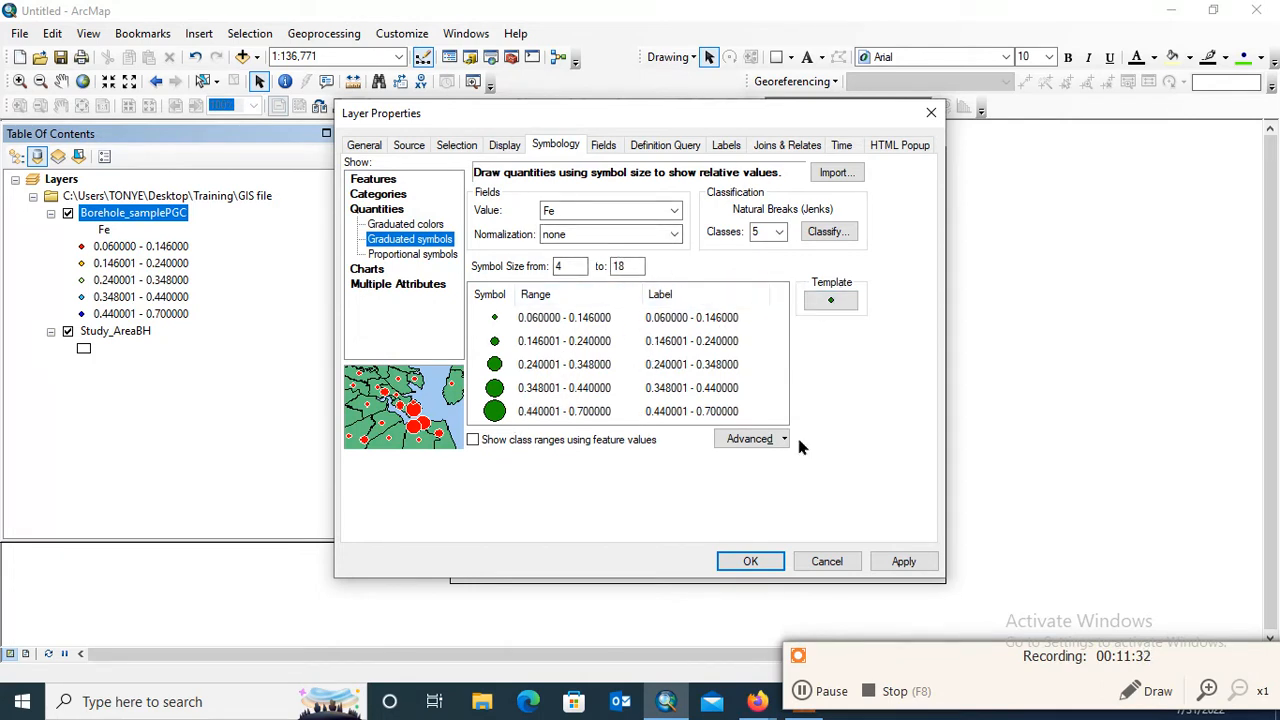
click(672, 211)
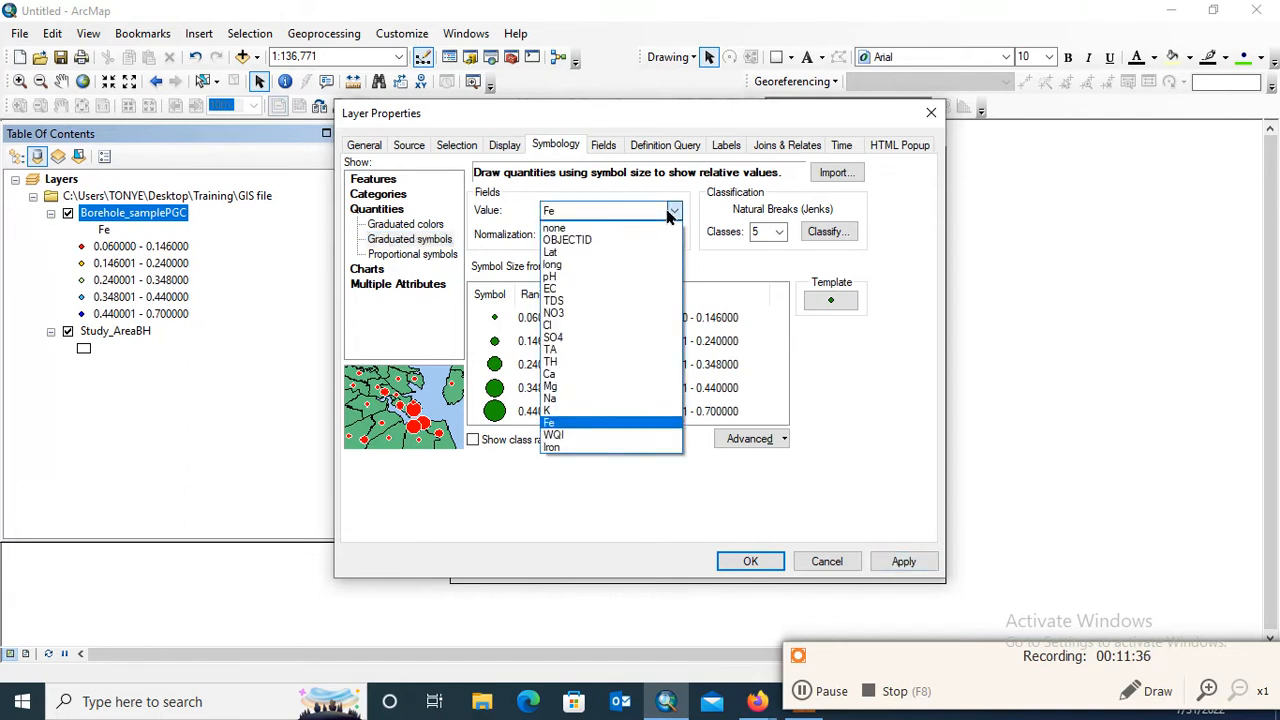
click(670, 213)
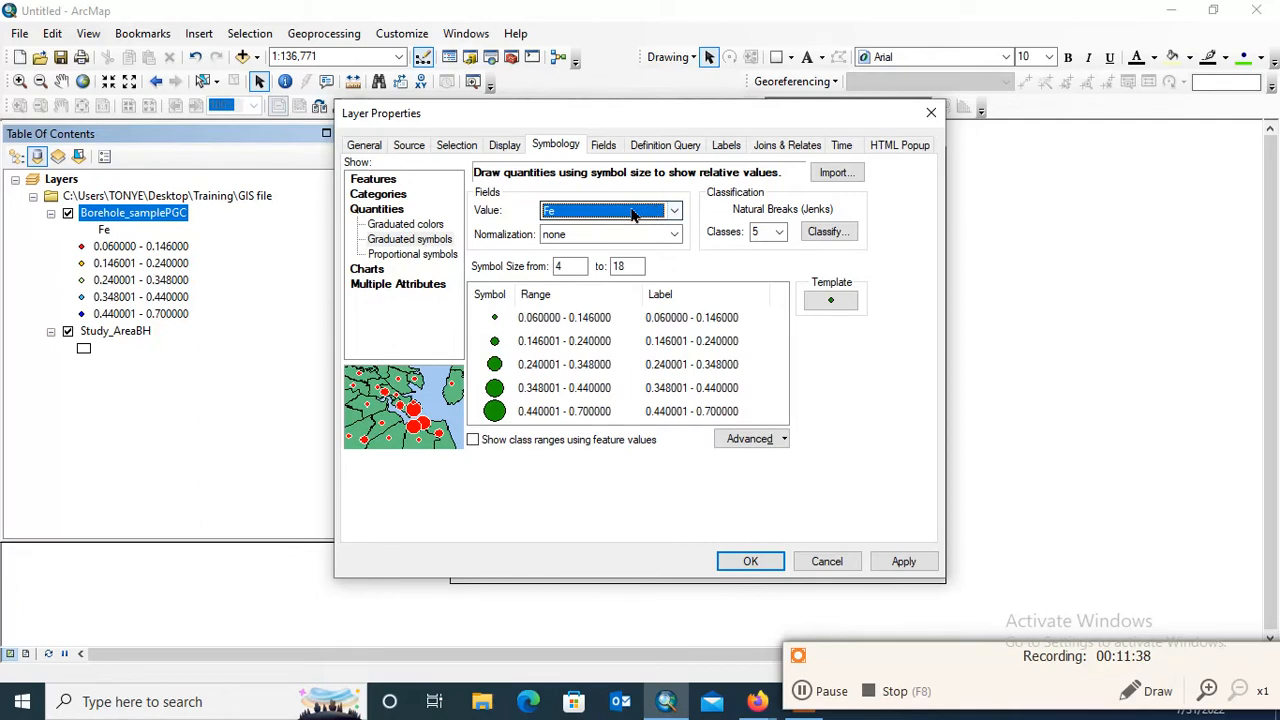
click(910, 562)
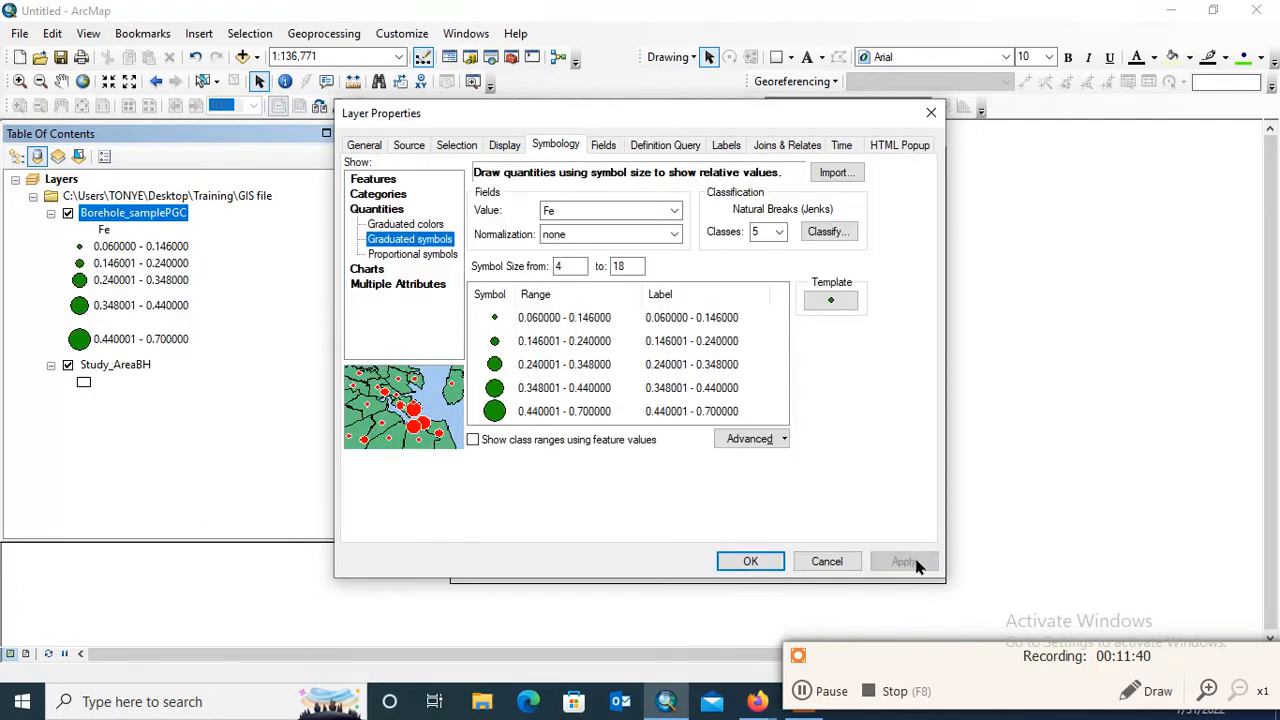
click(750, 561)
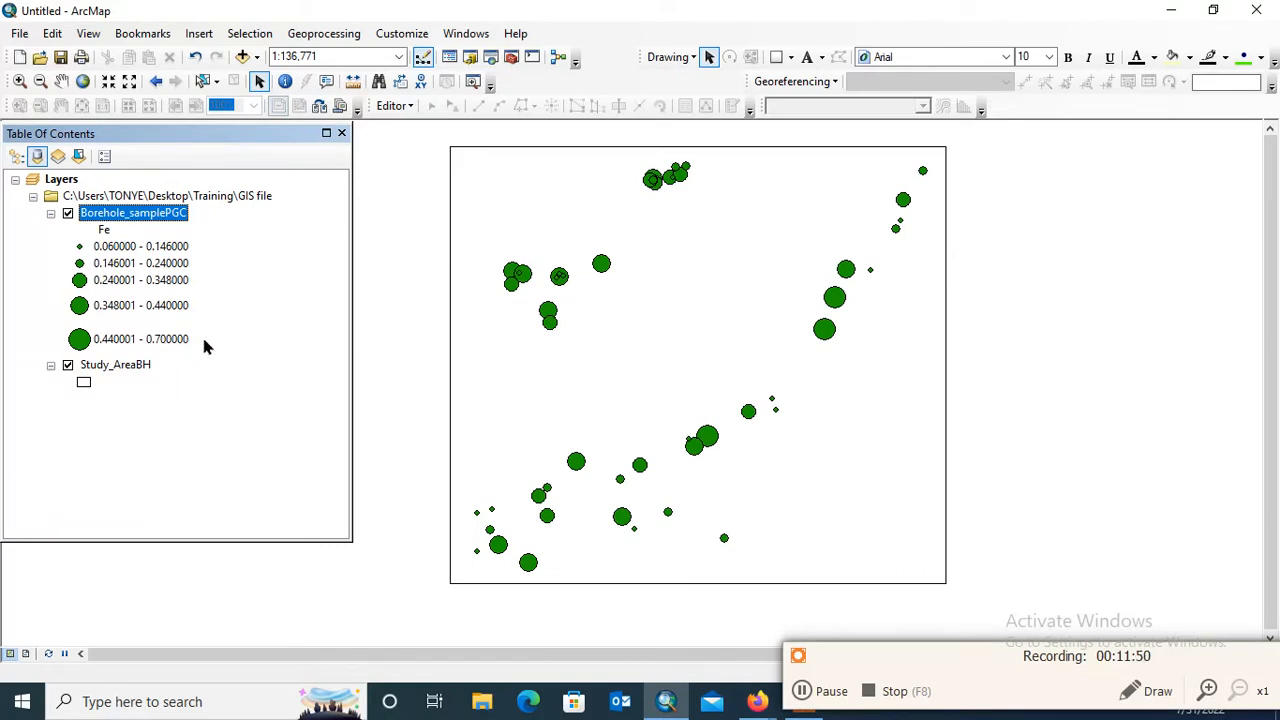
Open the Borehole_samplePGC symbology properties and look at the symbol choices for the graduated symbol template
right_click(150, 216)
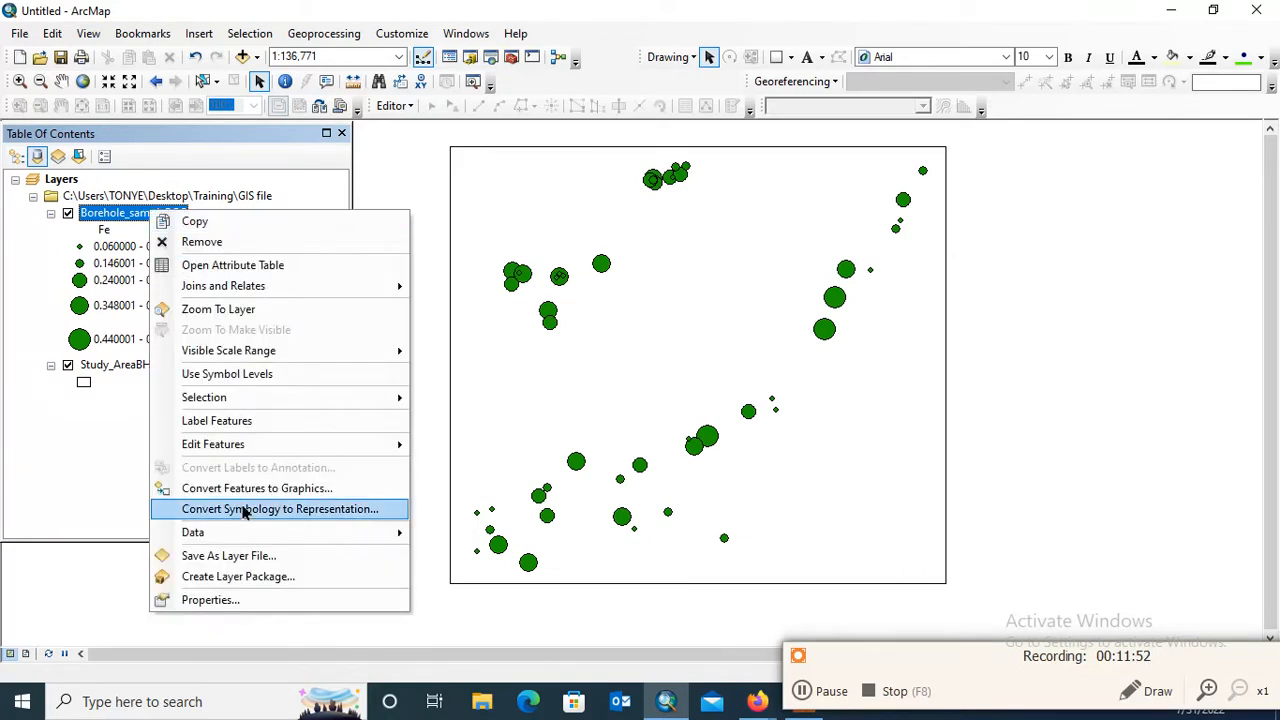
click(230, 601)
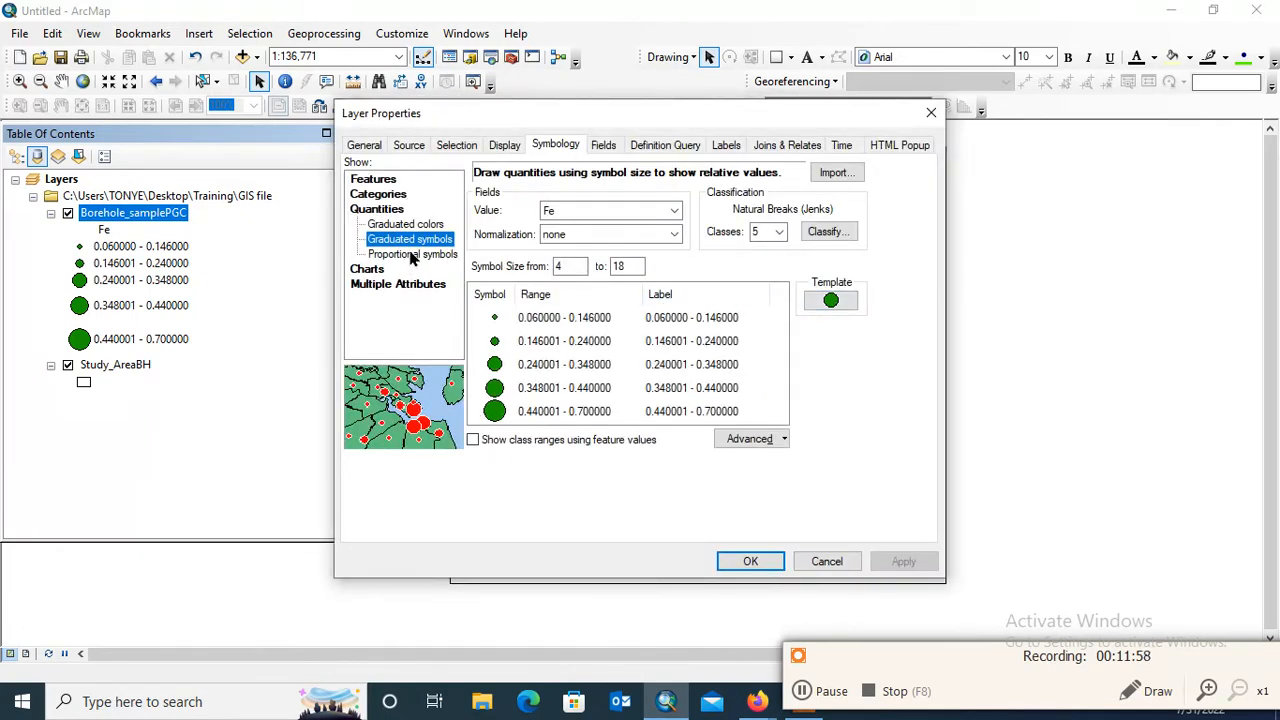
click(847, 304)
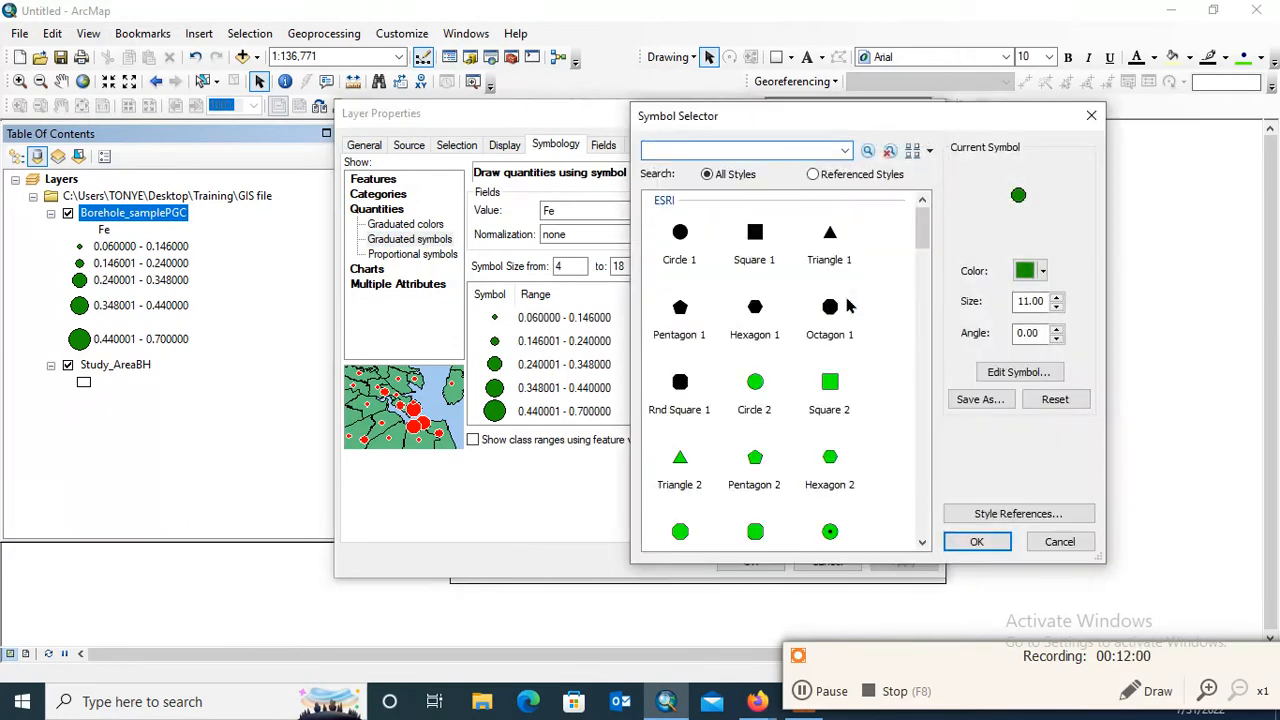
click(1091, 115)
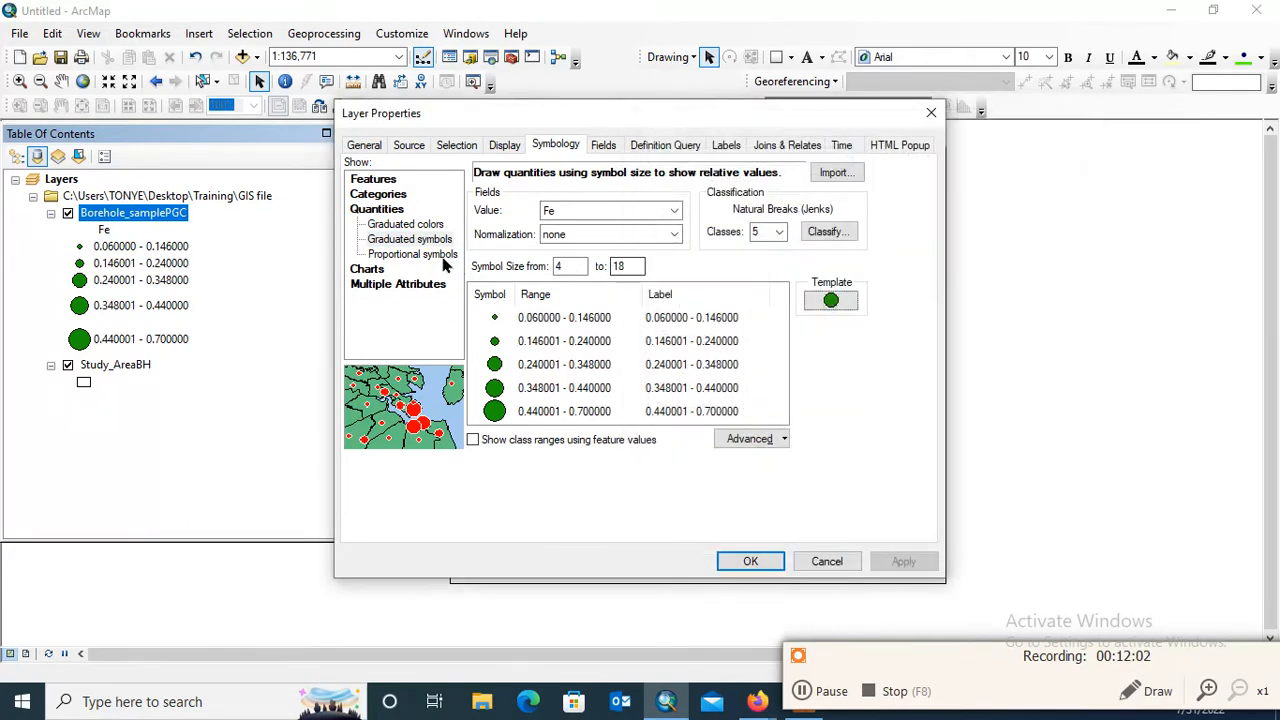
Change the Borehole_samplePGC symbology to proportional symbols based on the Fe field with the unit set to Meters
click(408, 255)
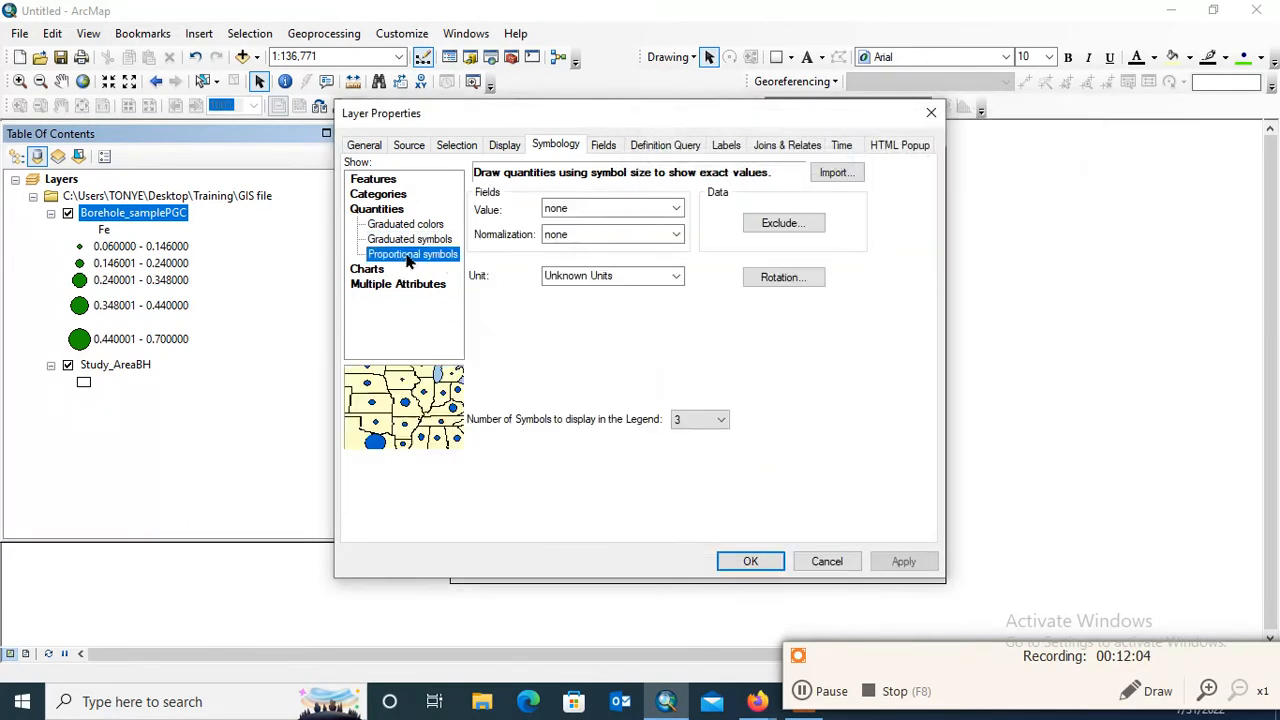
click(655, 209)
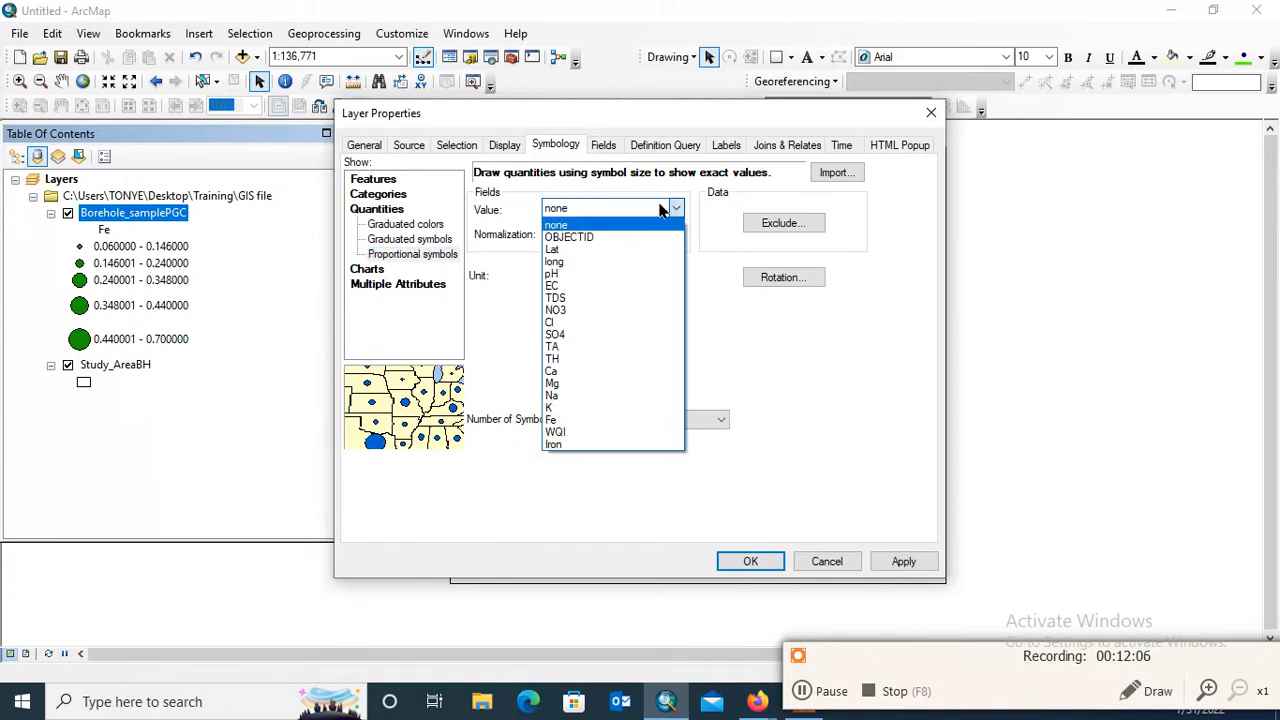
click(570, 420)
click(652, 274)
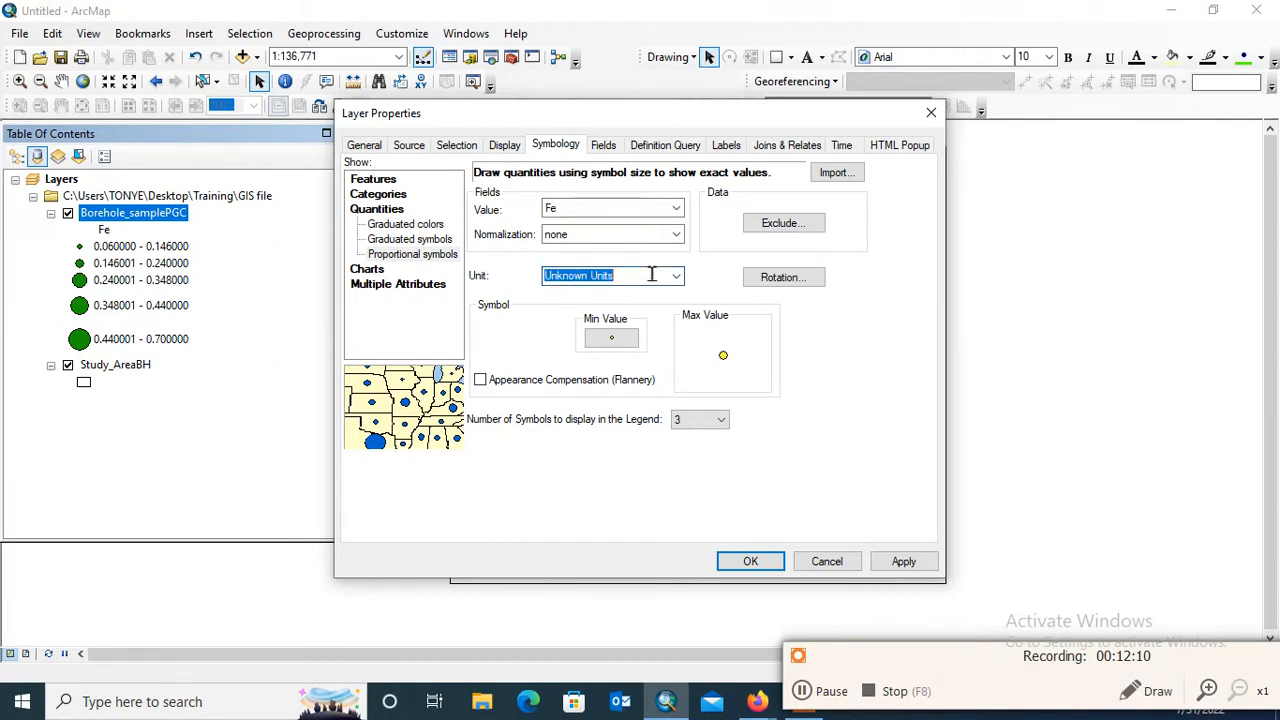
click(676, 280)
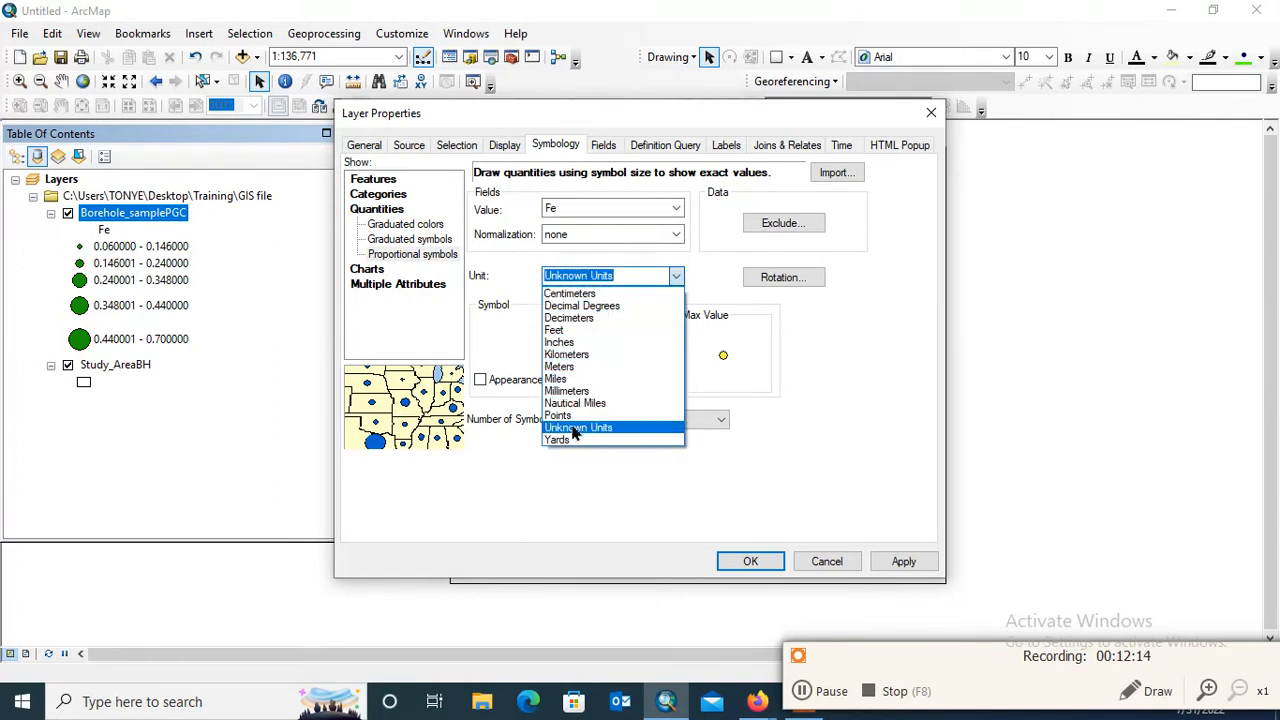
click(562, 367)
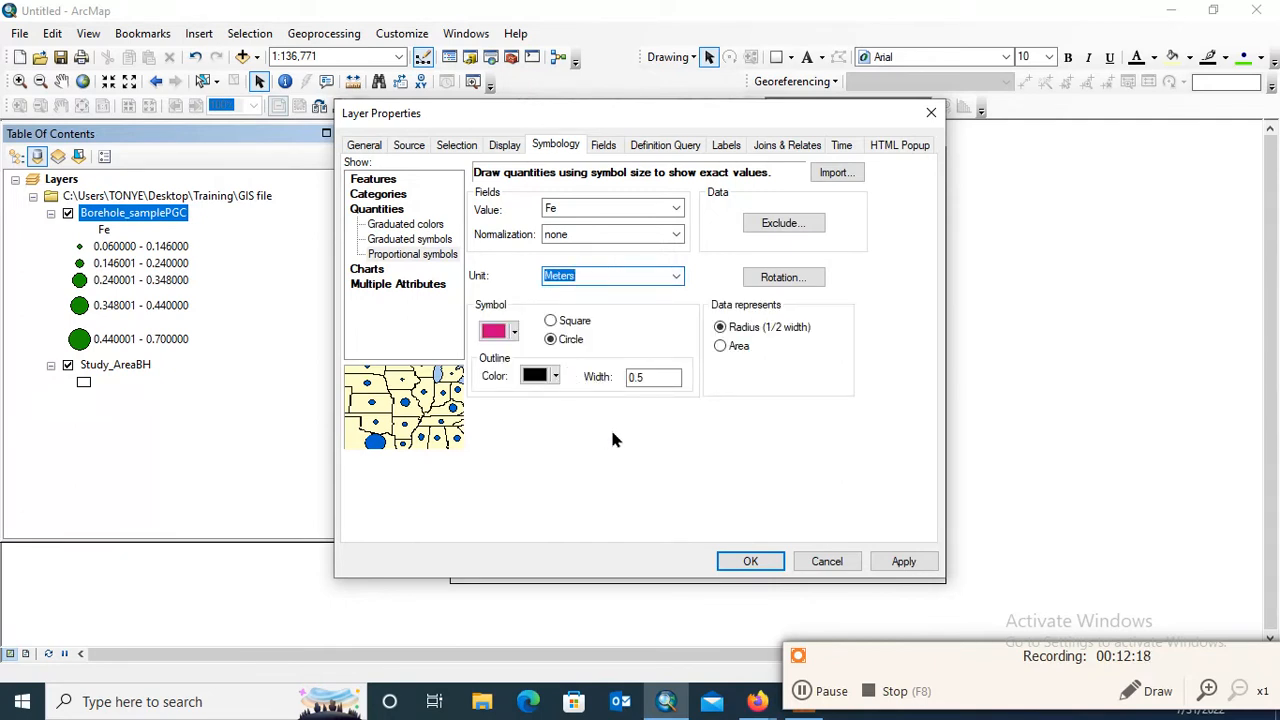
click(898, 561)
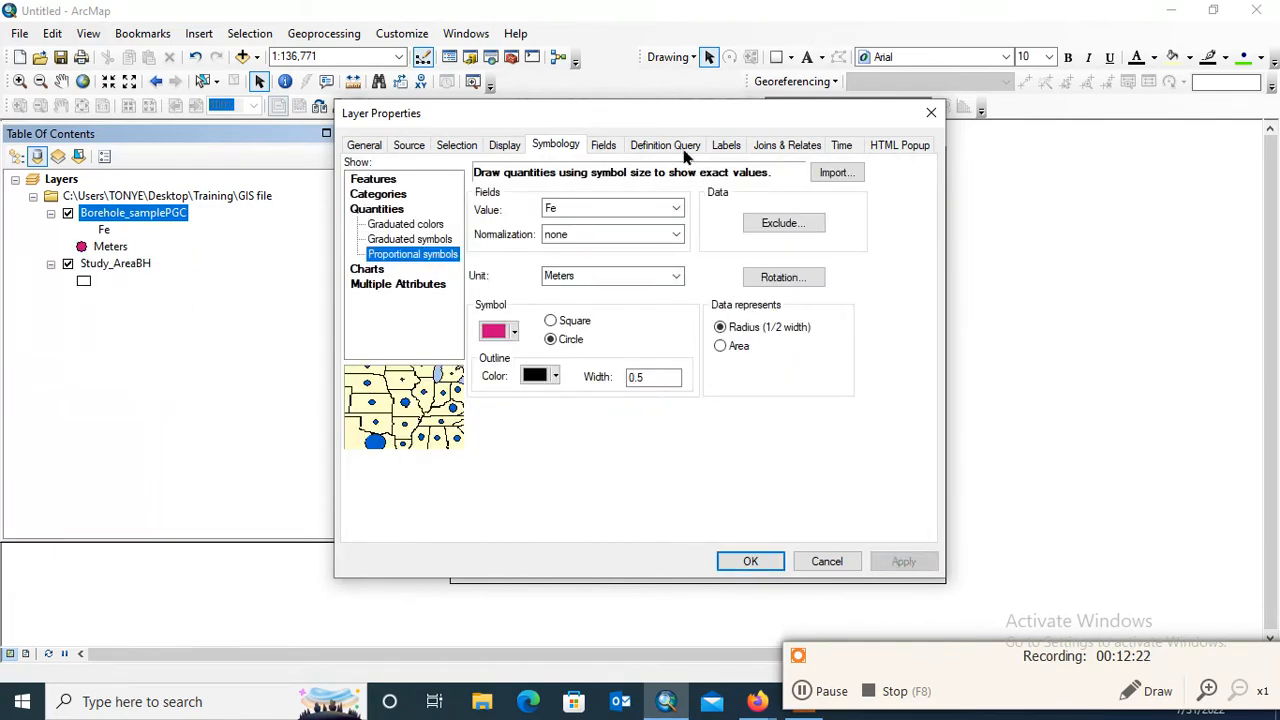
drag(672, 128, 552, 85)
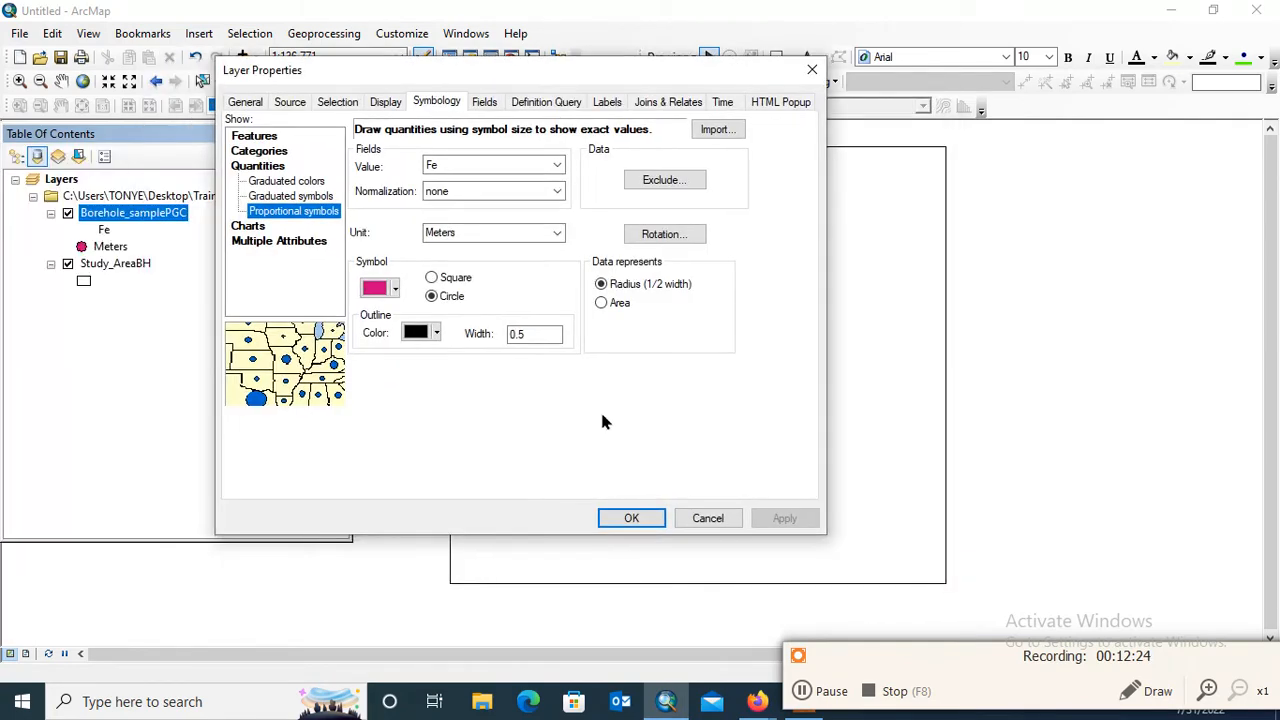
click(632, 519)
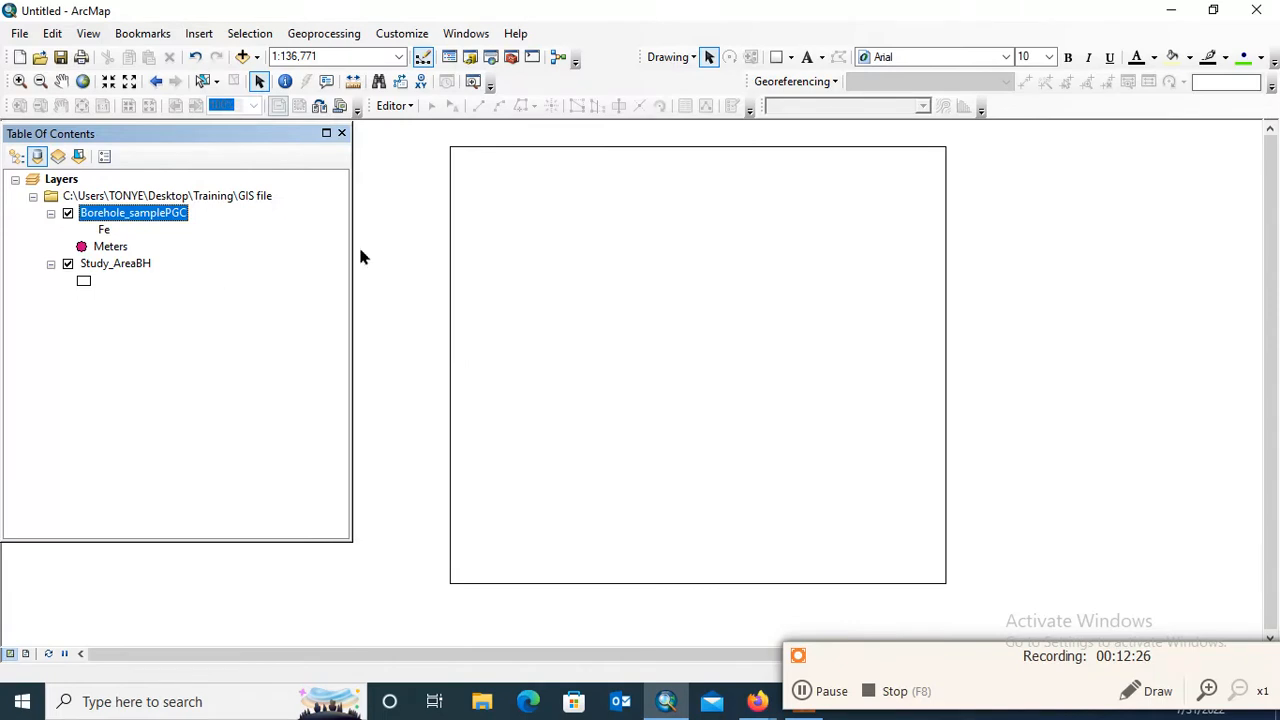
Try graduated symbols for Borehole_samplePGC on the WQI field, check its classification, and switch the value field to Fe
right_click(170, 213)
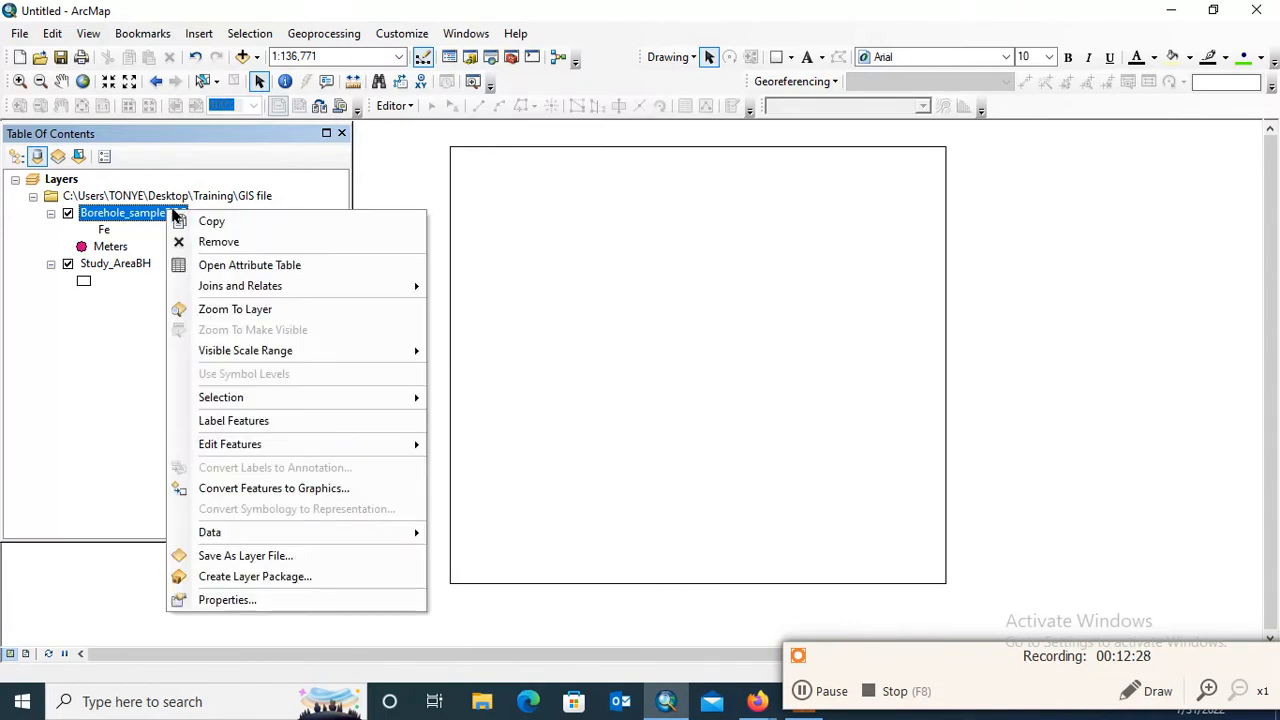
click(266, 600)
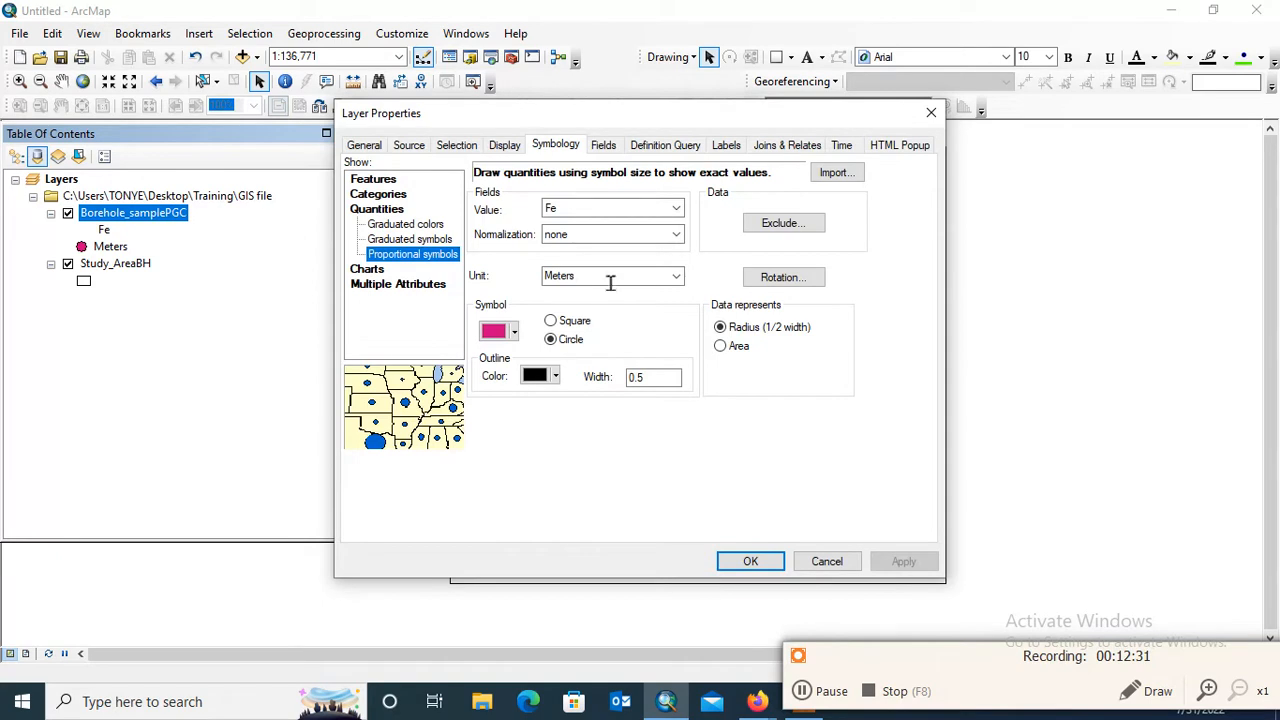
click(403, 243)
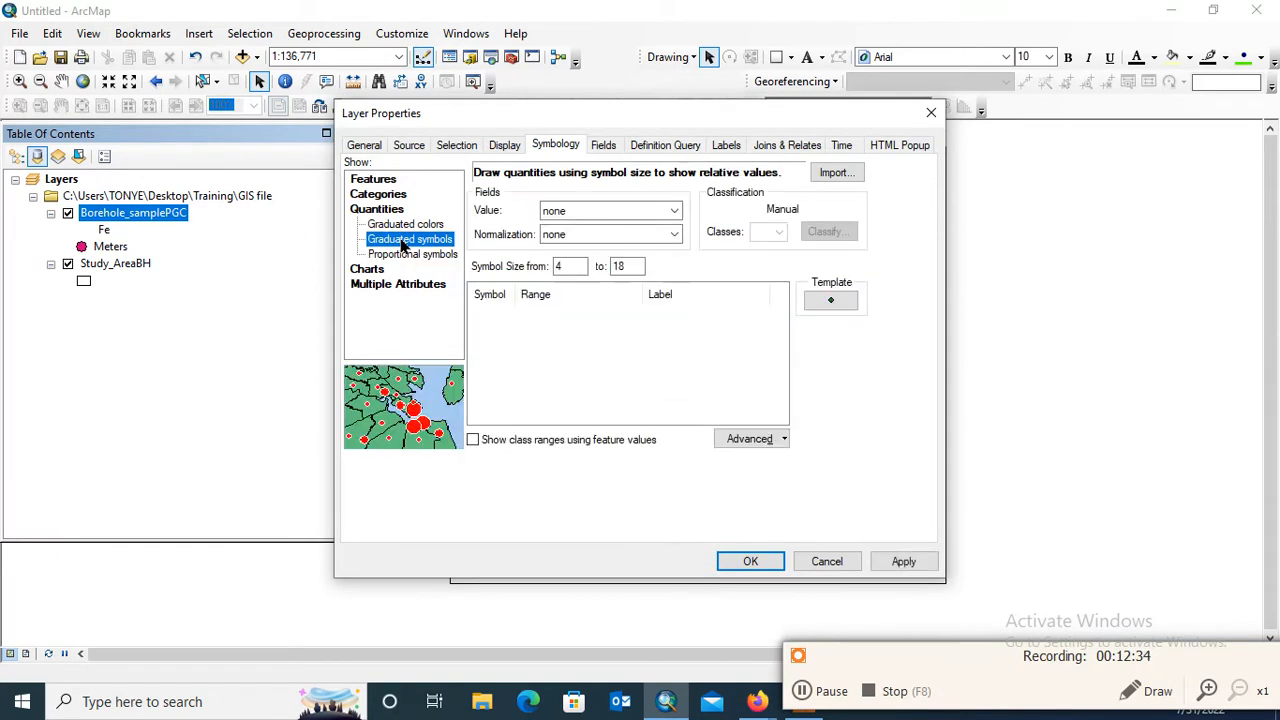
click(658, 211)
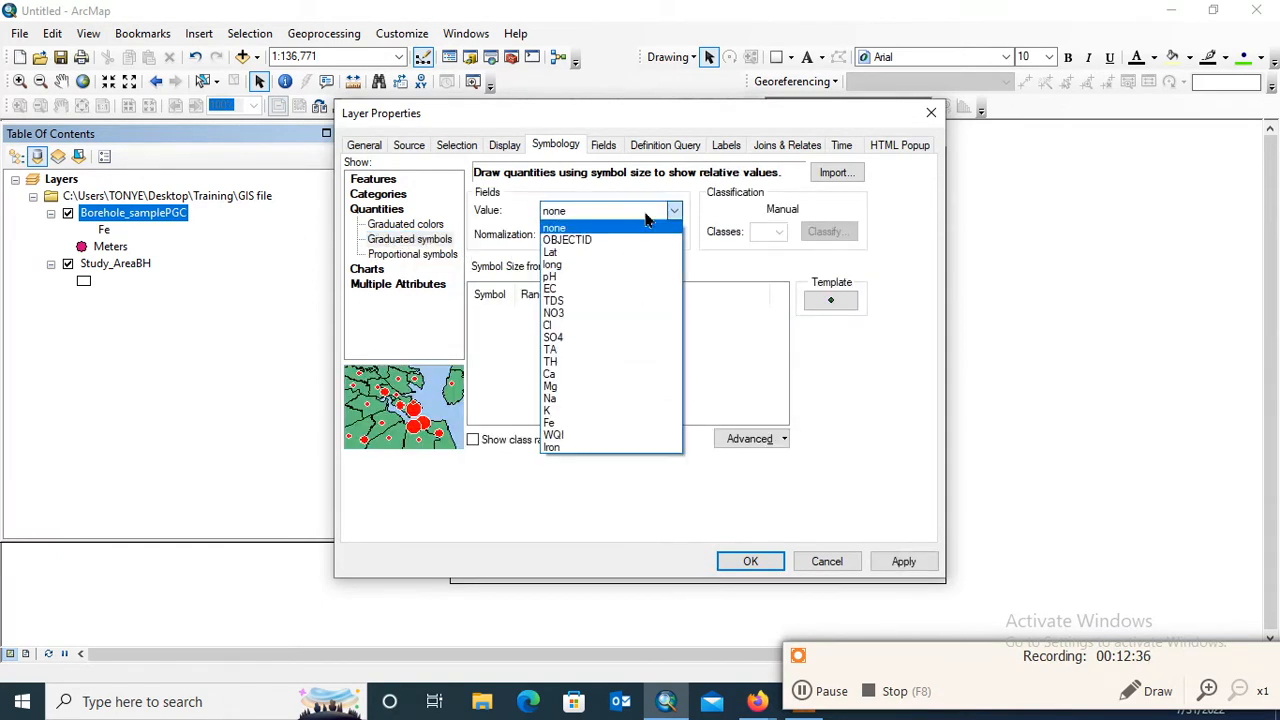
click(586, 437)
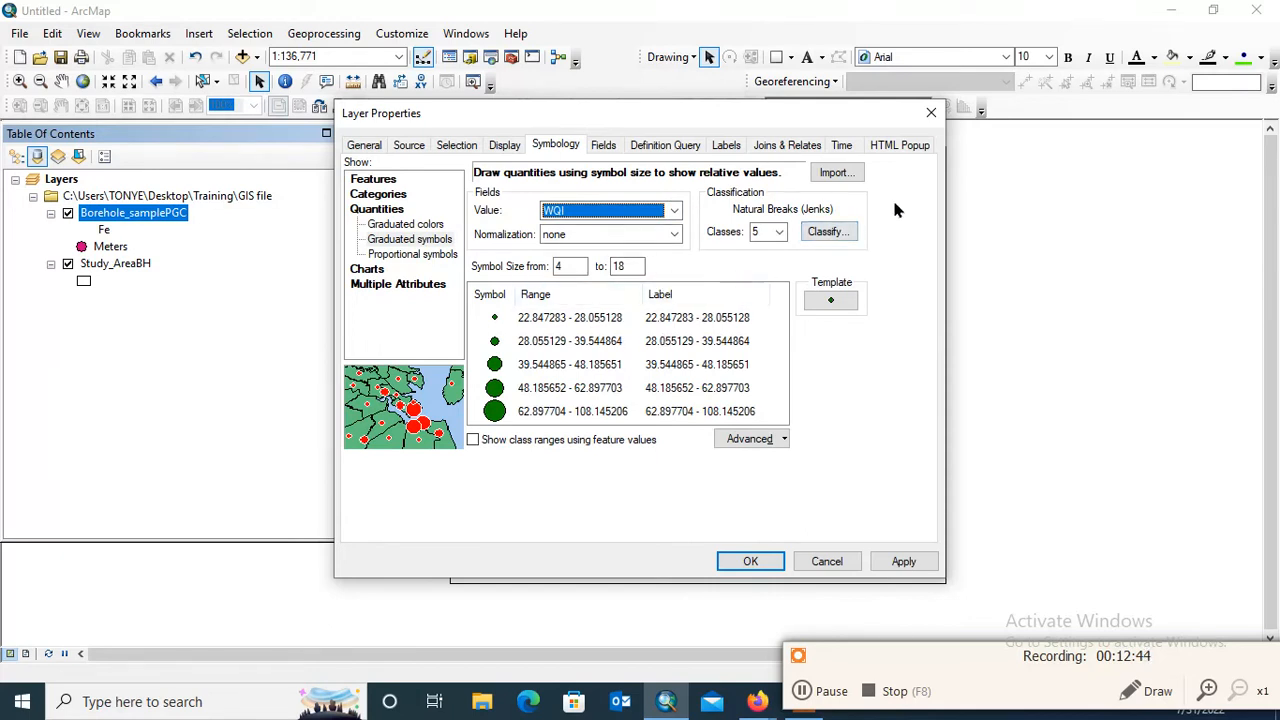
click(836, 236)
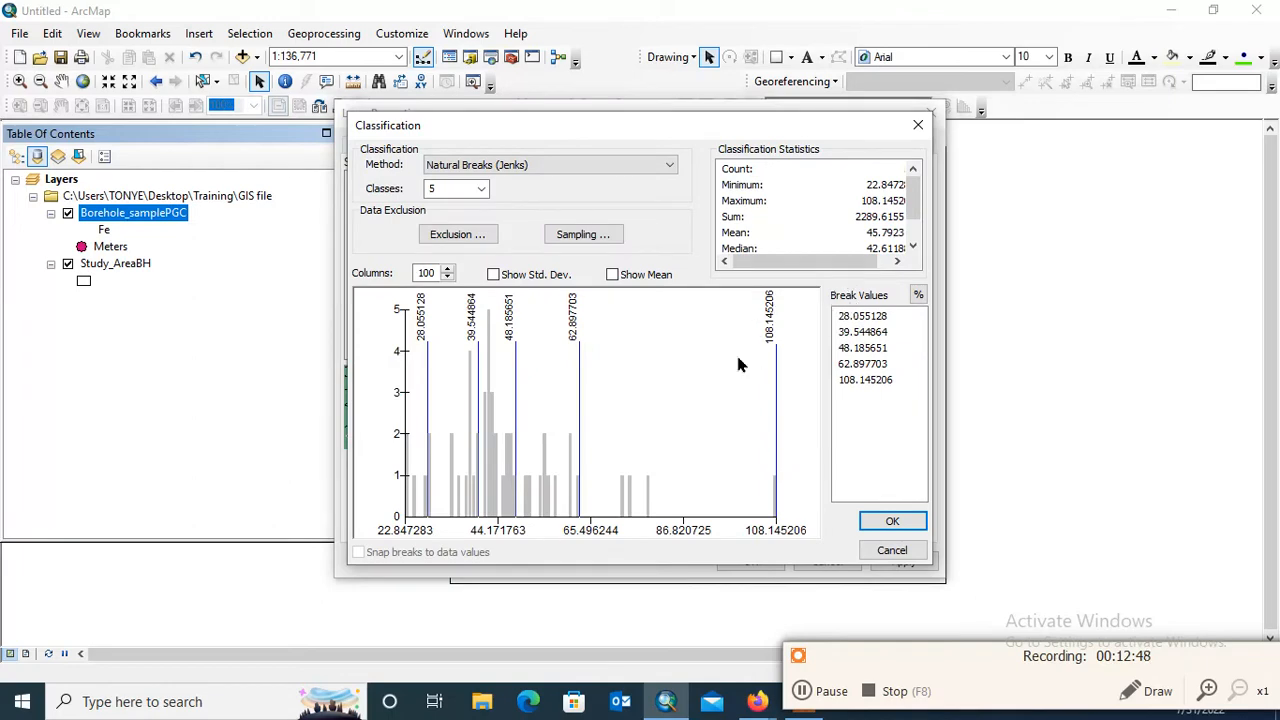
click(920, 125)
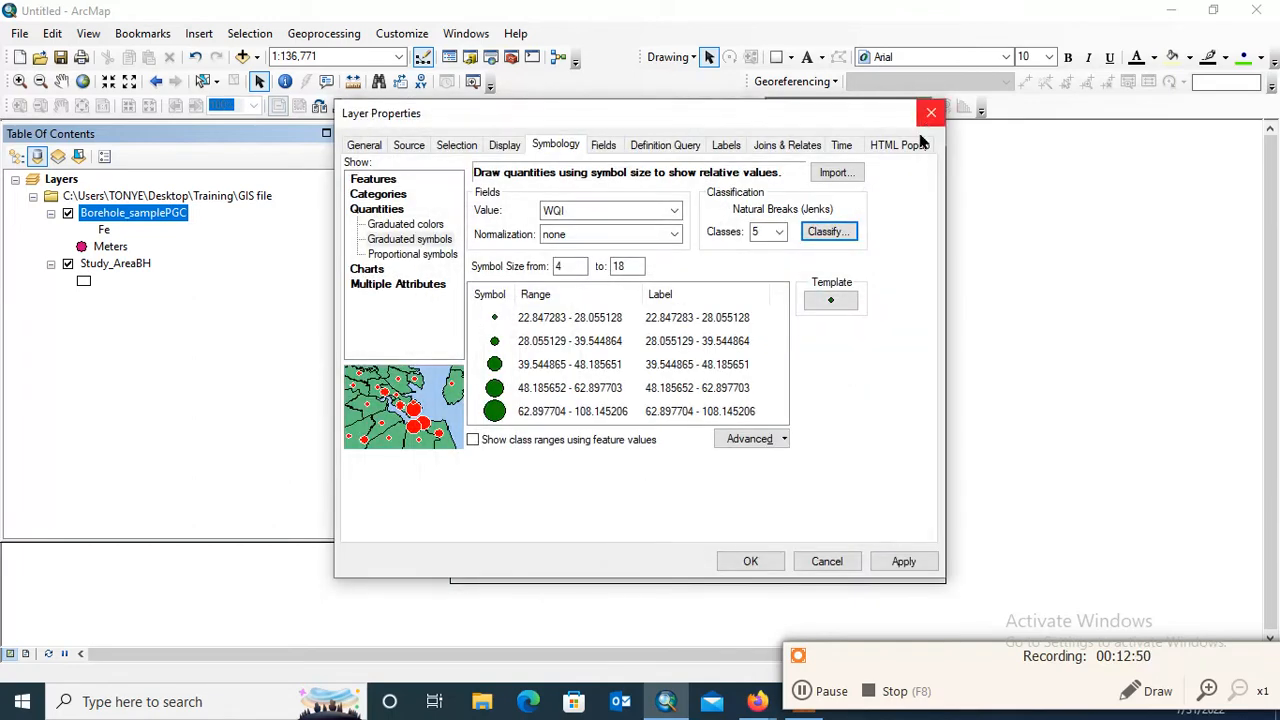
click(673, 210)
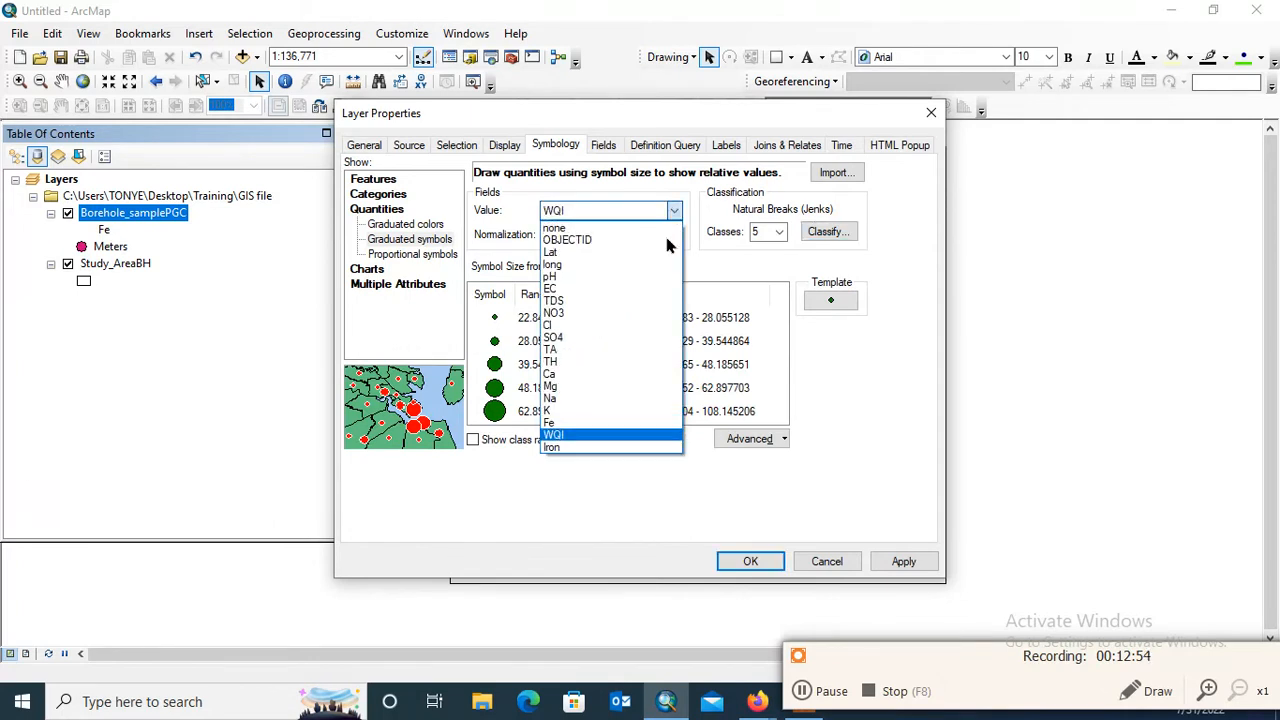
click(600, 422)
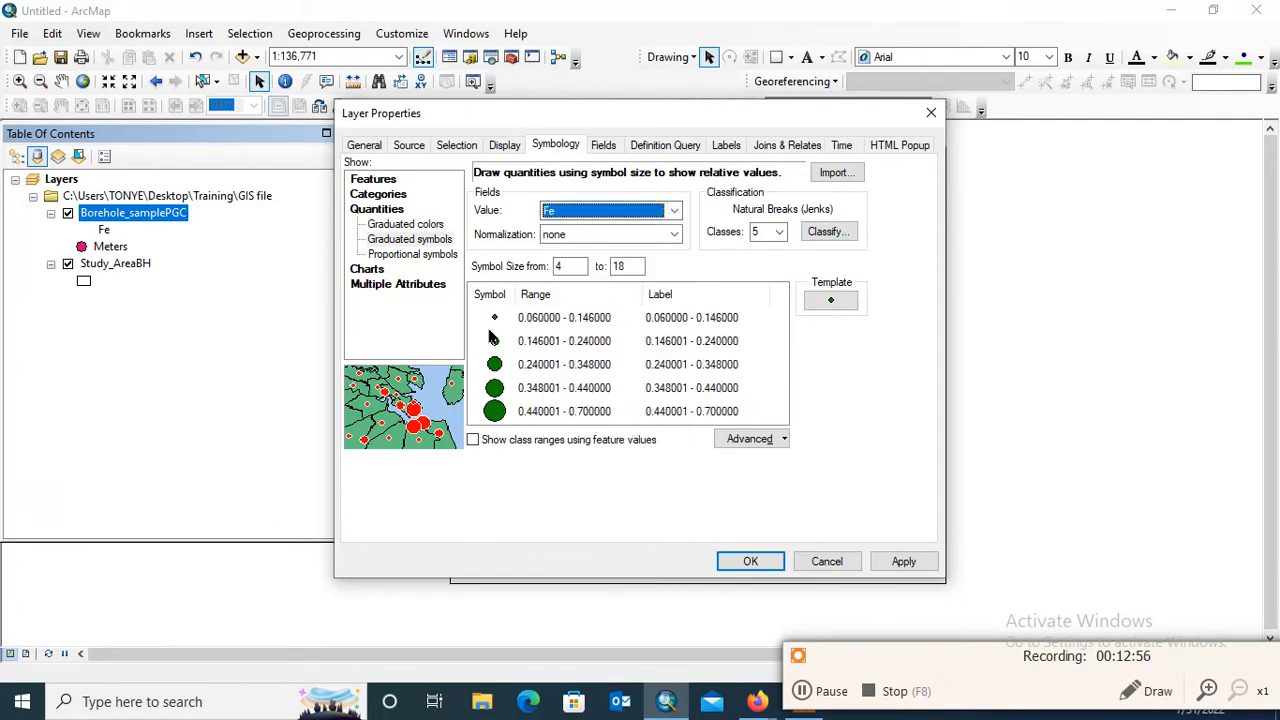
Try a unique values symbology for Borehole_samplePGC on the Fe field with all values added
click(385, 181)
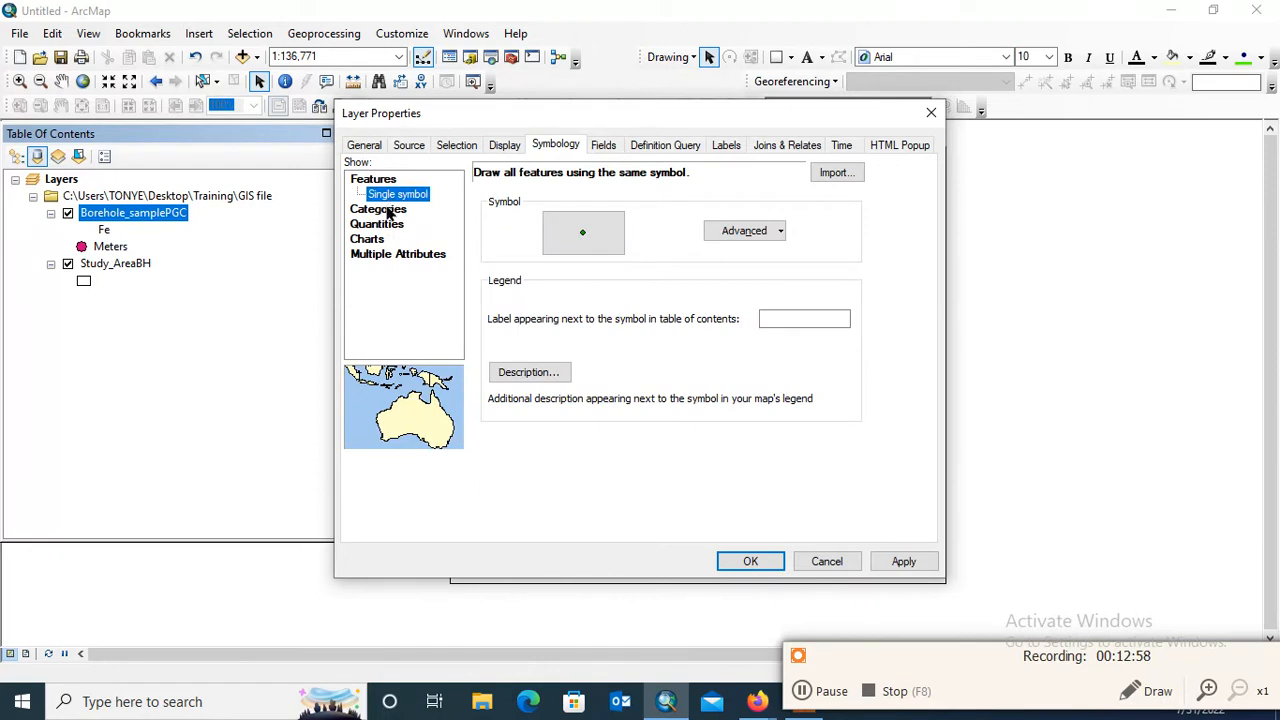
click(387, 211)
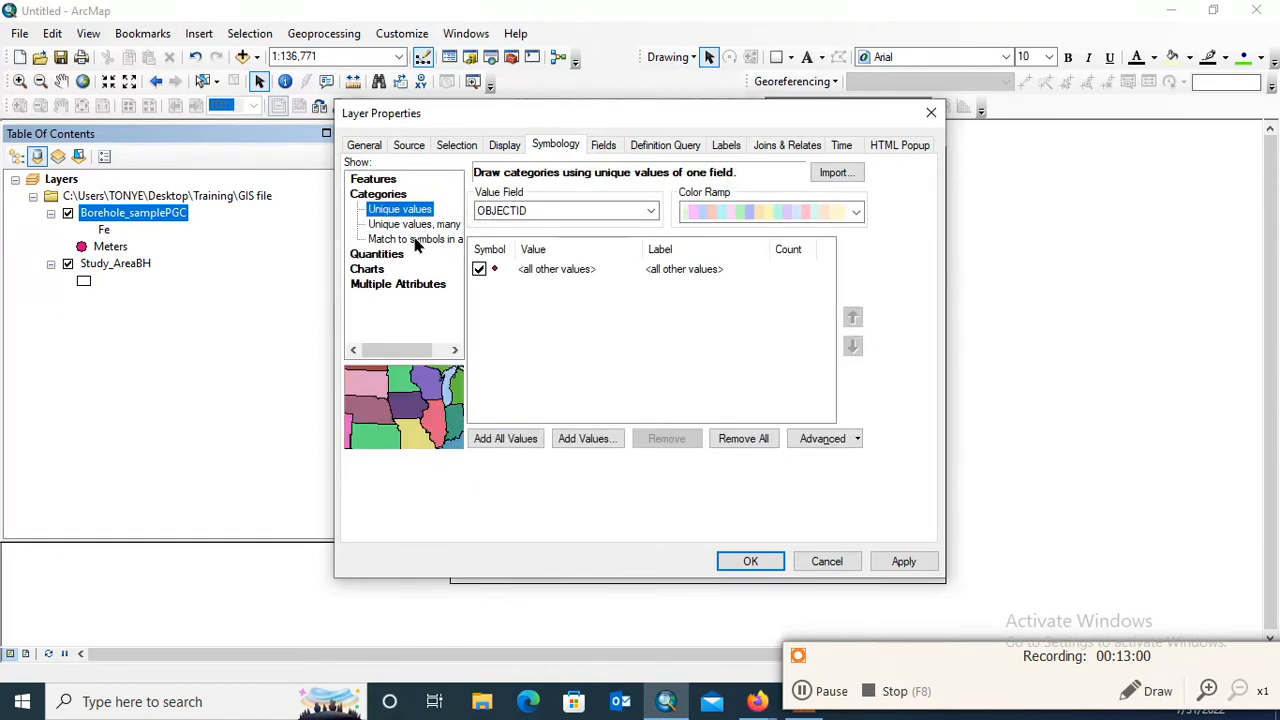
click(643, 210)
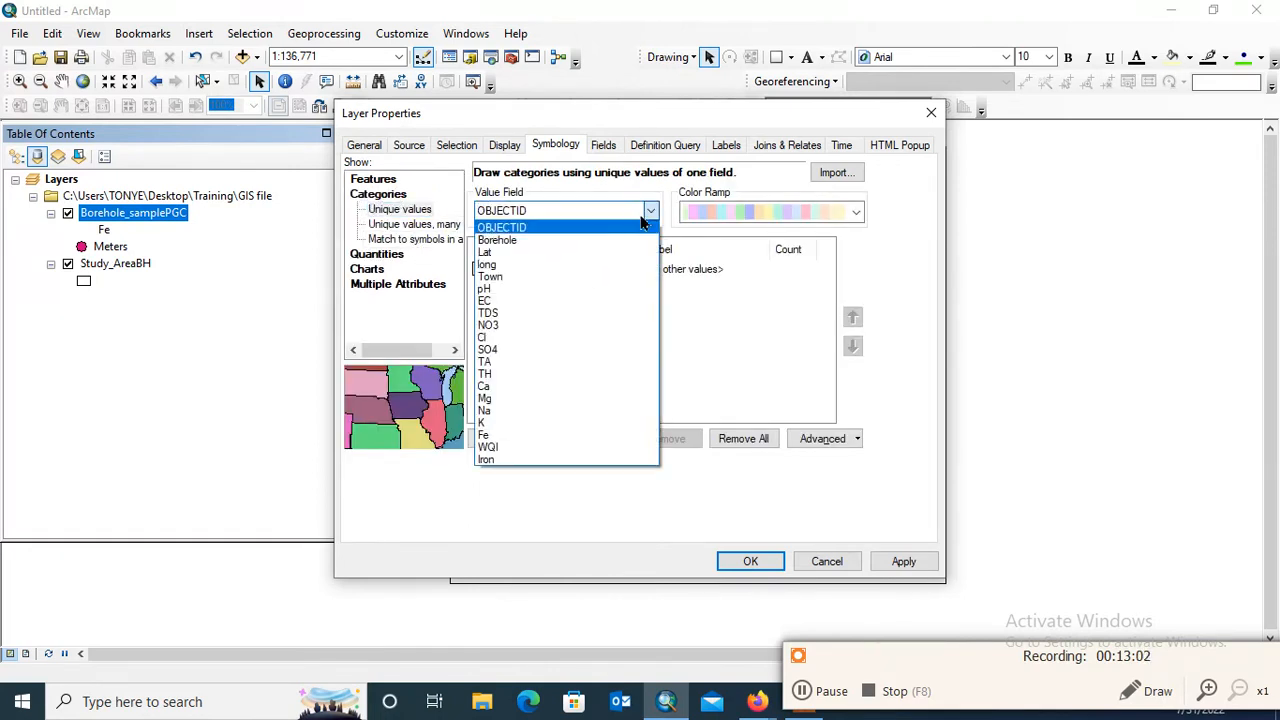
click(554, 436)
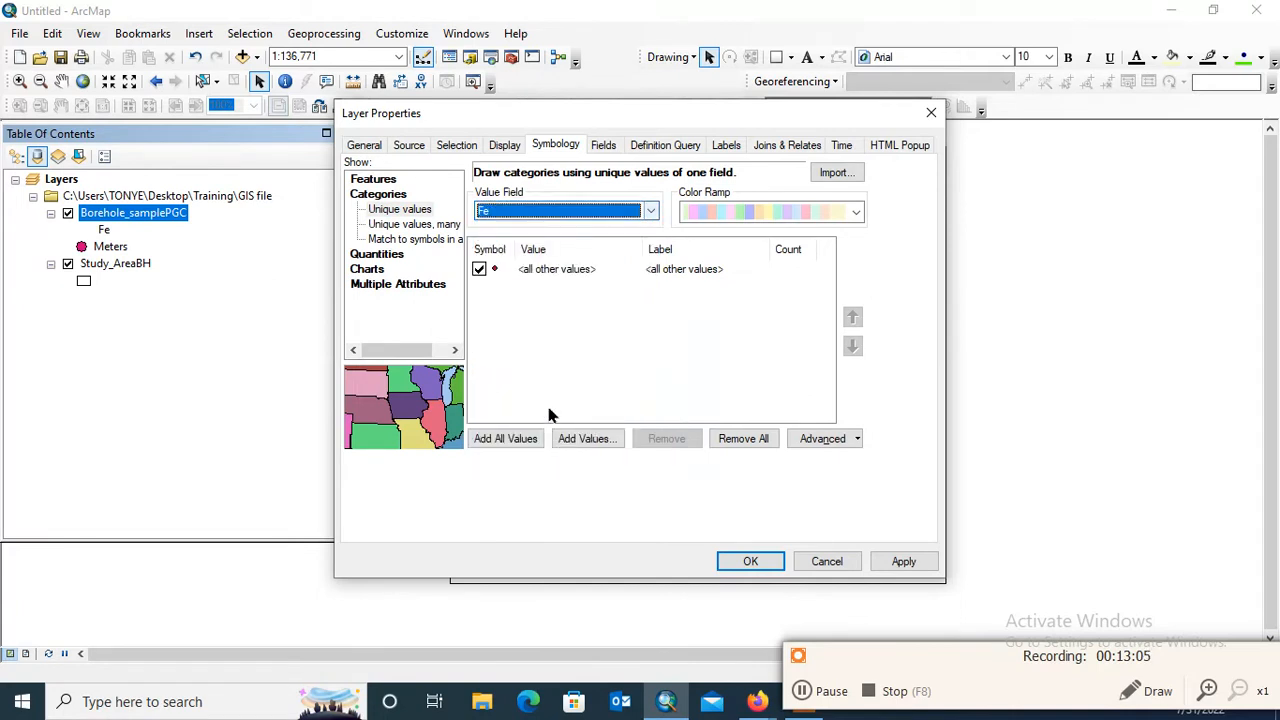
click(505, 438)
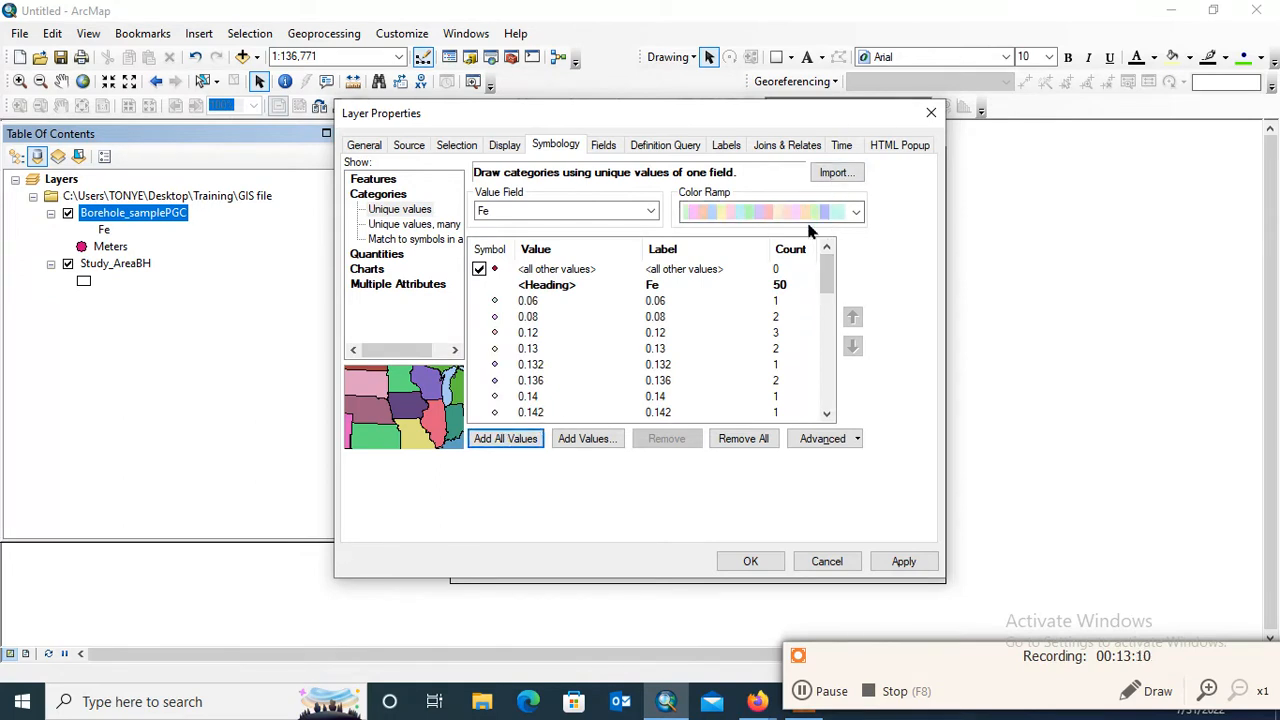
click(812, 288)
mouse_move(829, 285)
mouse_down()
mouse_move(829, 386)
mouse_move(826, 262)
mouse_up()
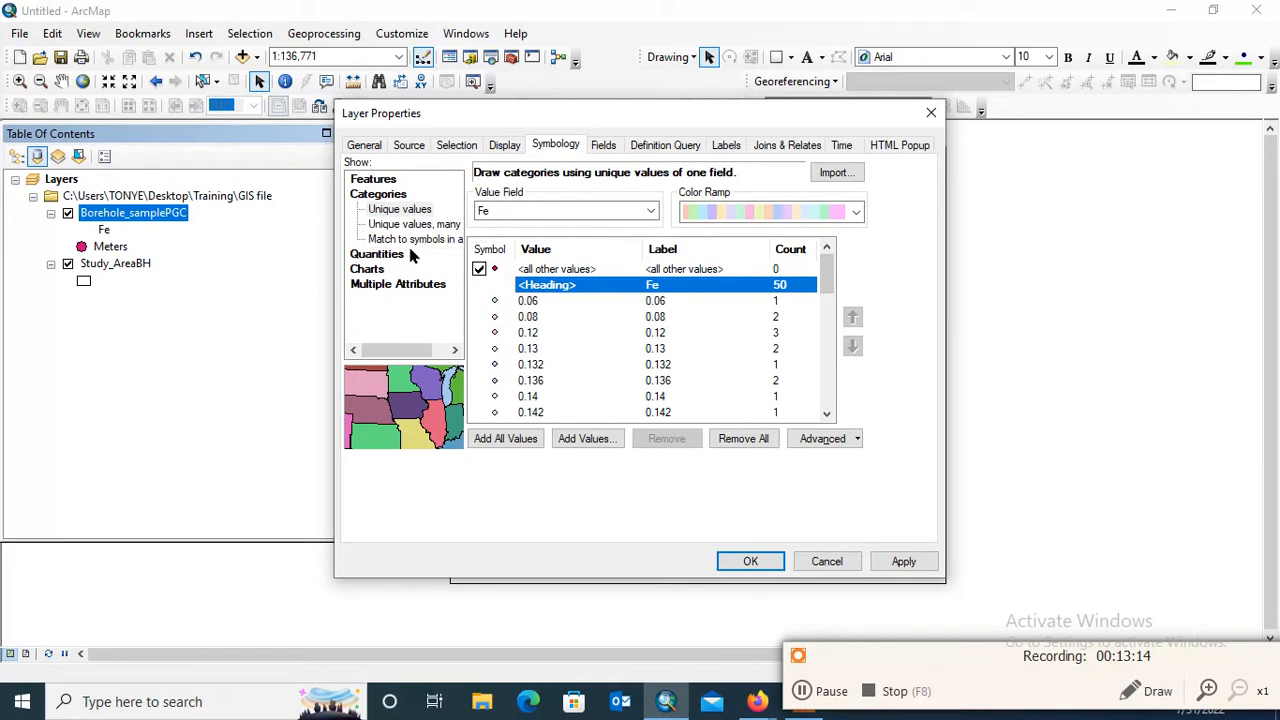
Try matching Borehole_samplePGC to symbols in a style using the Fe field and look at the values available to add
click(412, 239)
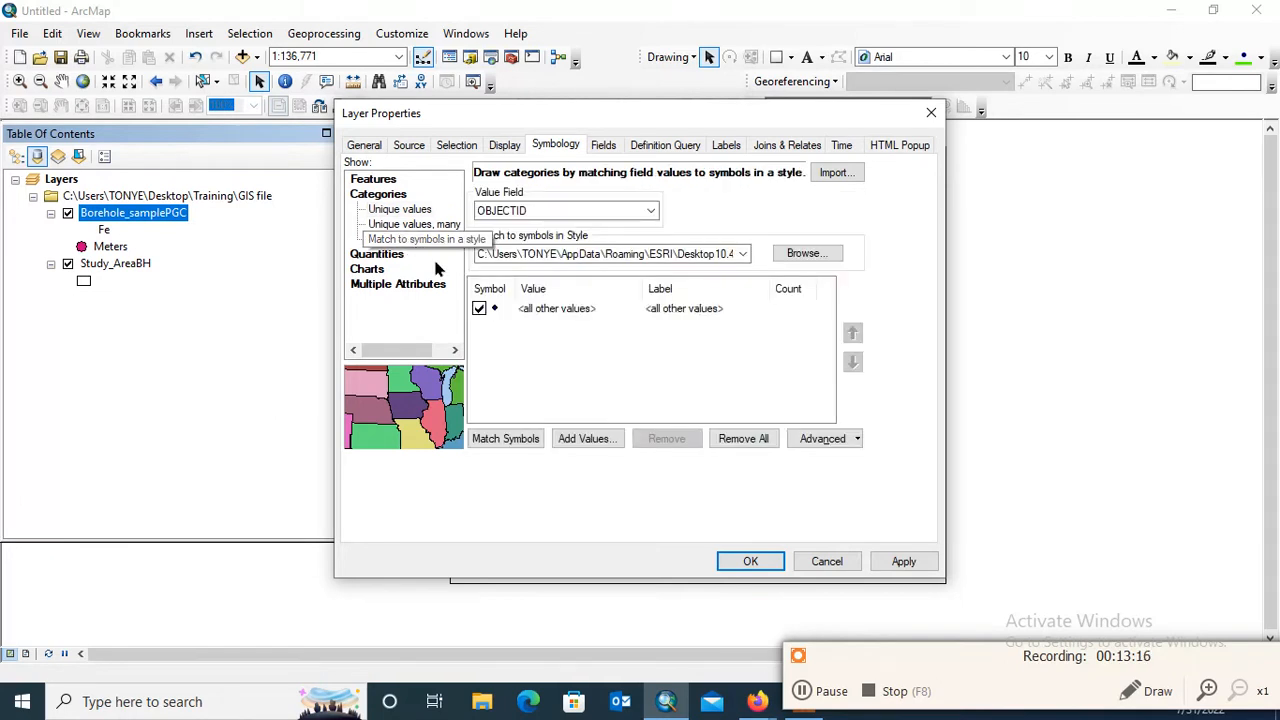
click(606, 212)
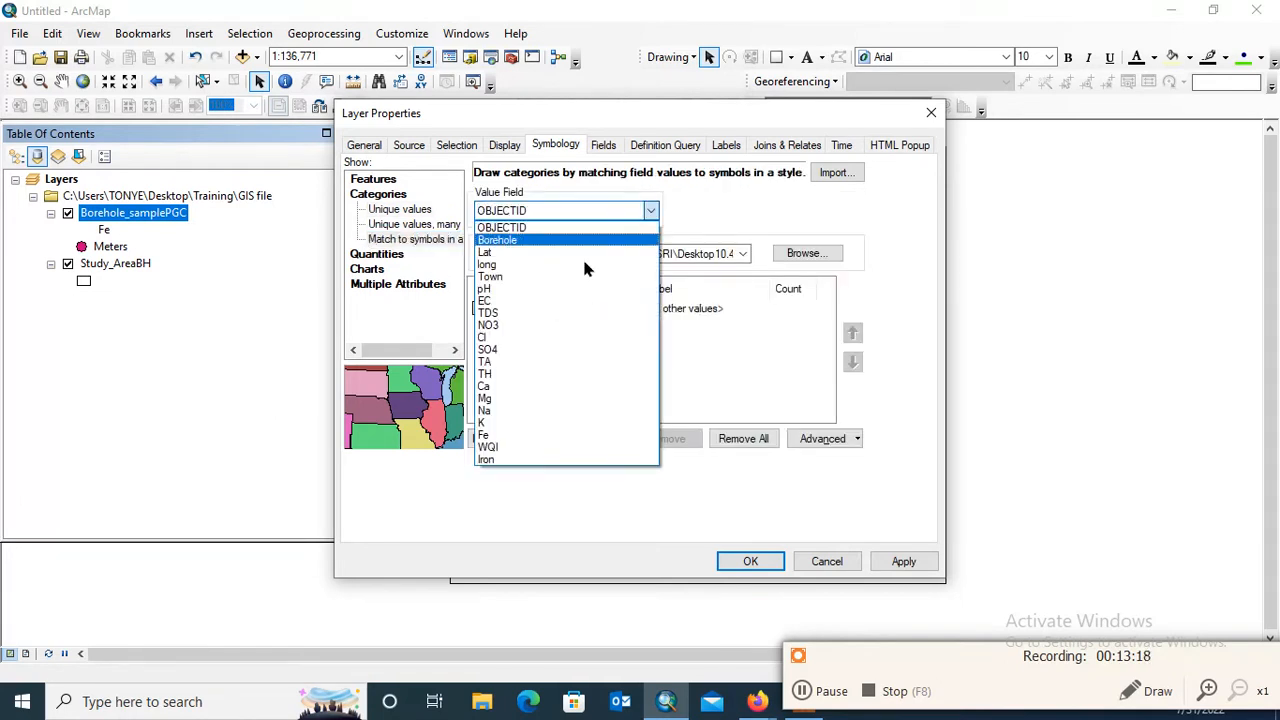
click(528, 441)
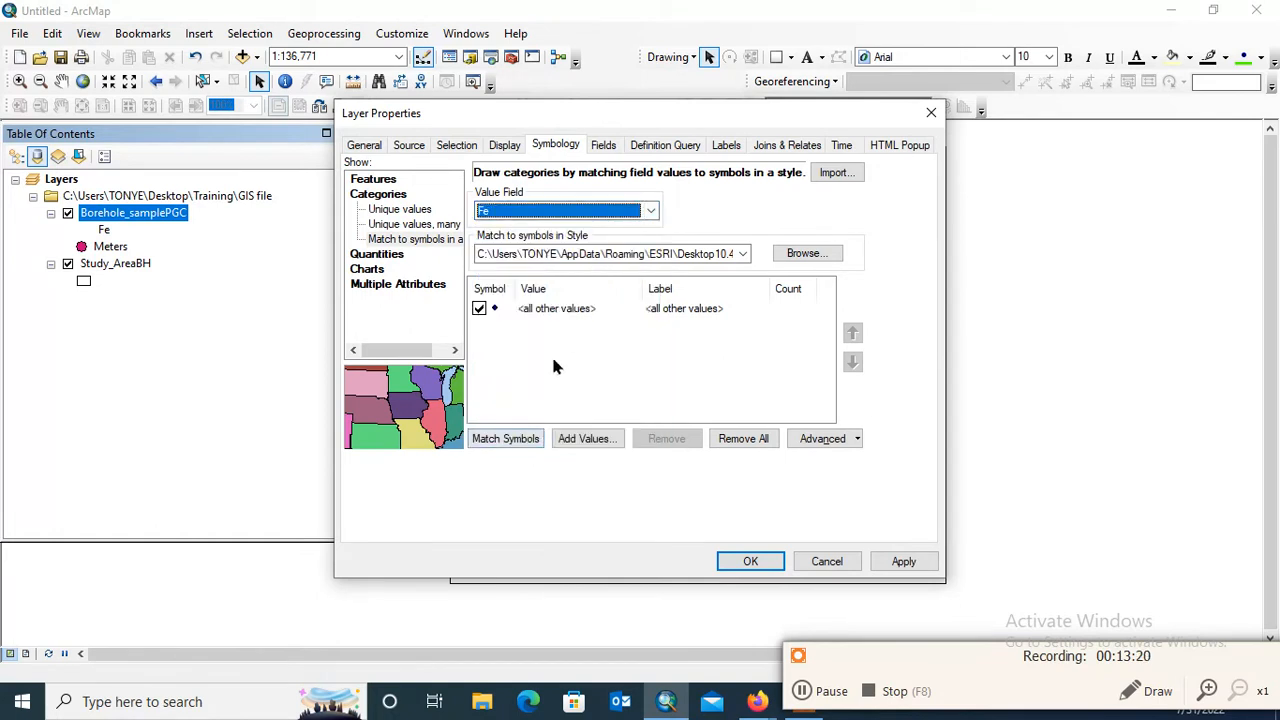
click(575, 437)
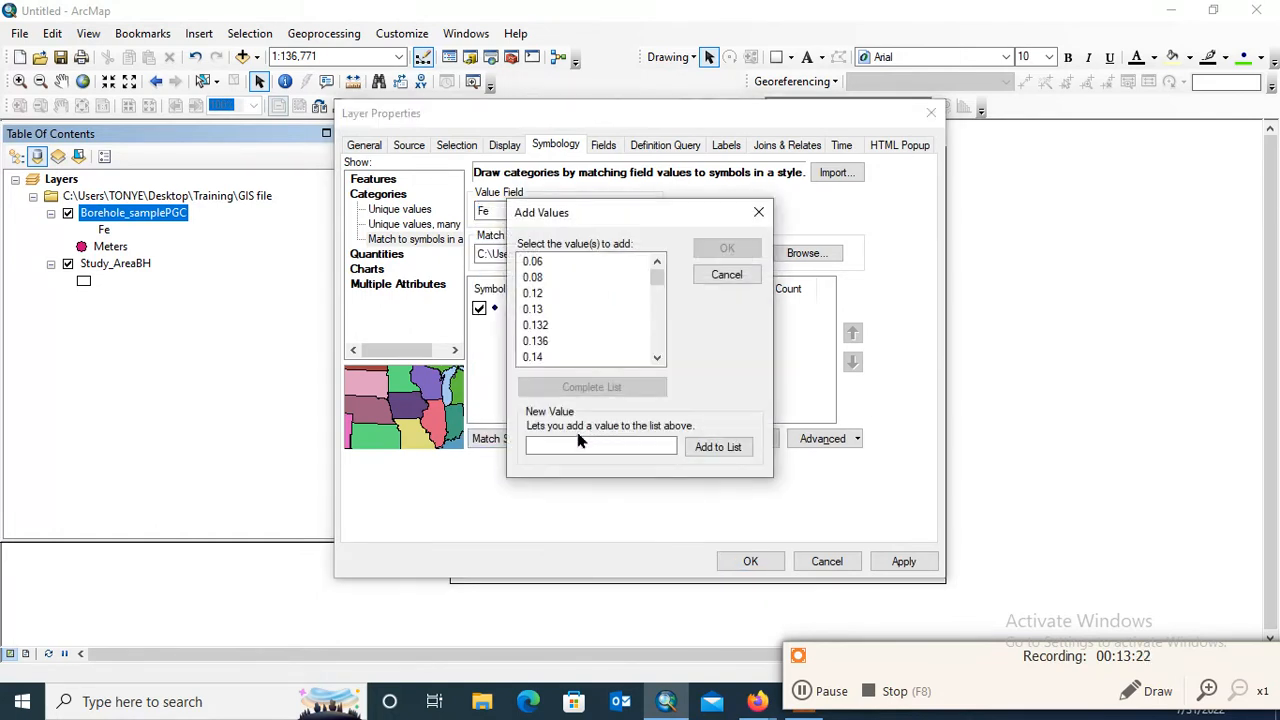
click(758, 212)
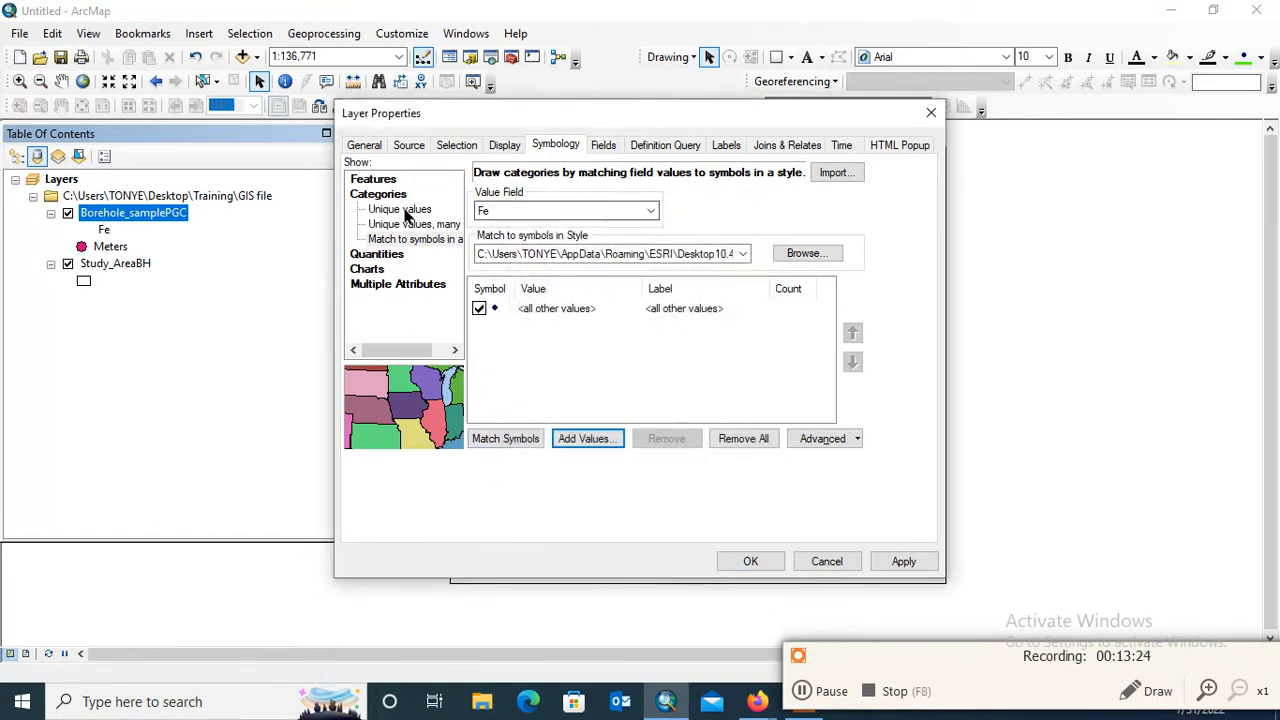
Draw Borehole_samplePGC as pie charts based on the Fe field and apply the symbology to view it on the map
click(358, 196)
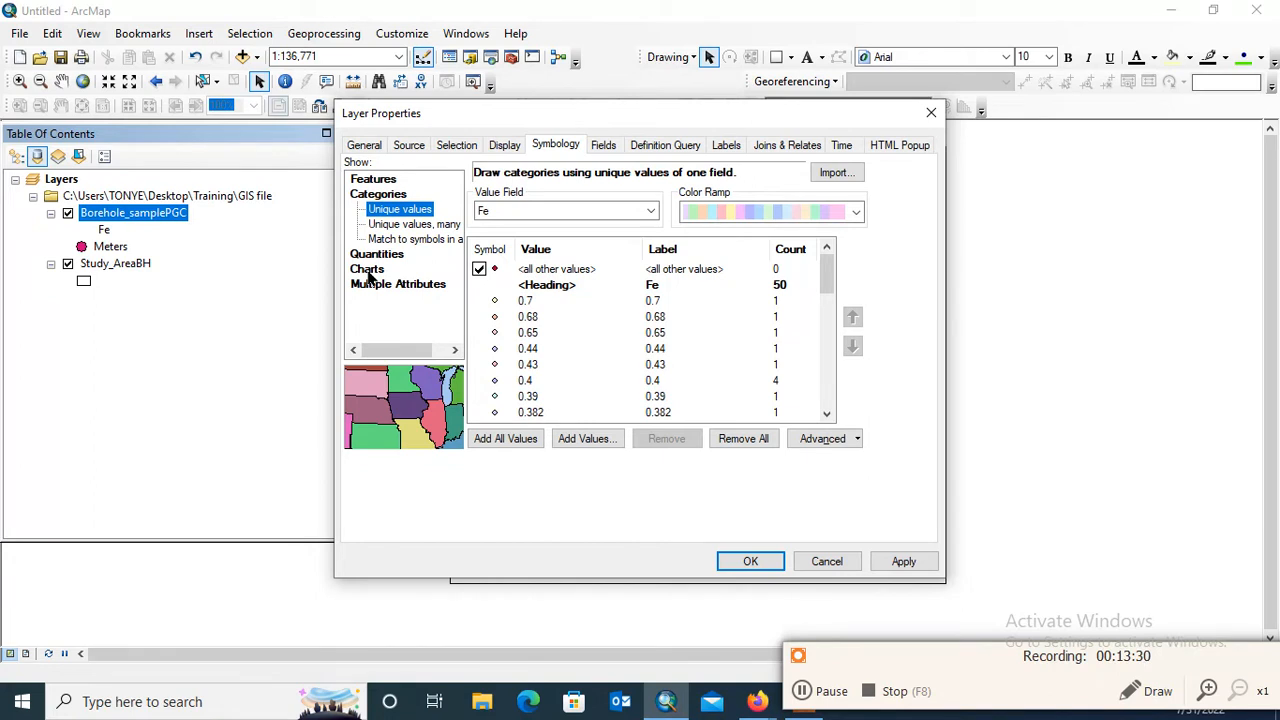
click(368, 270)
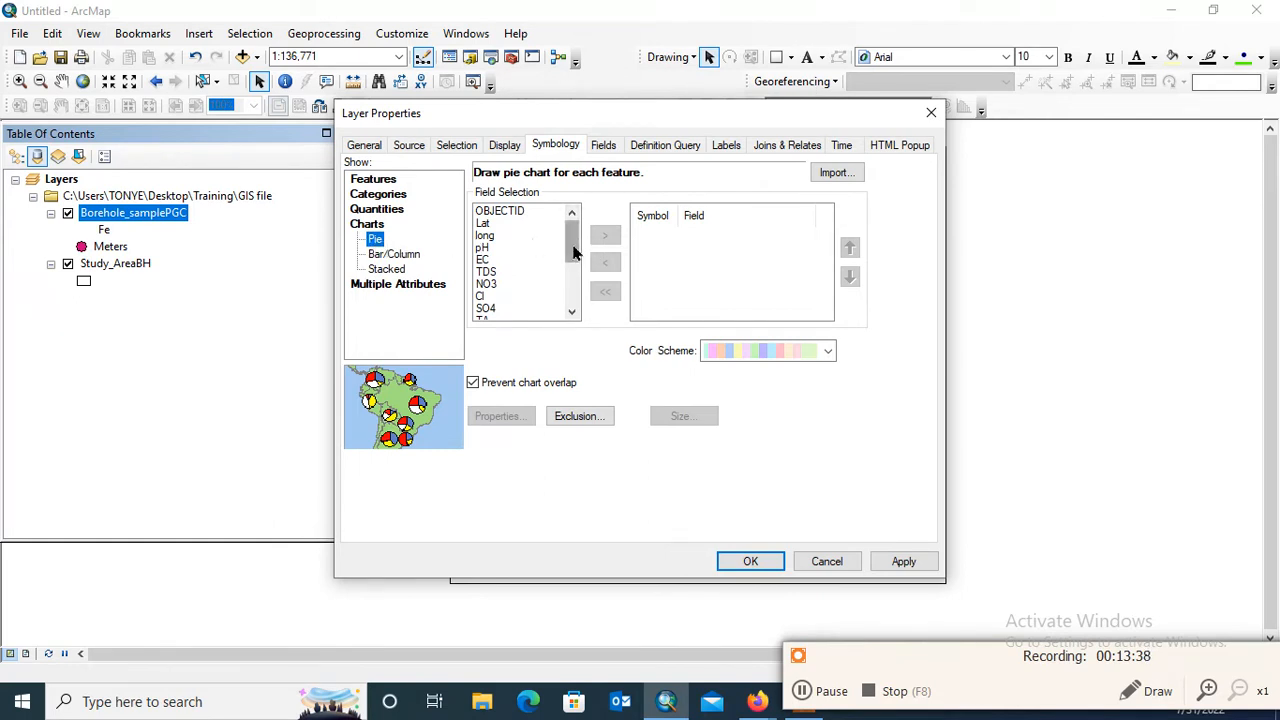
drag(573, 254, 578, 304)
click(505, 285)
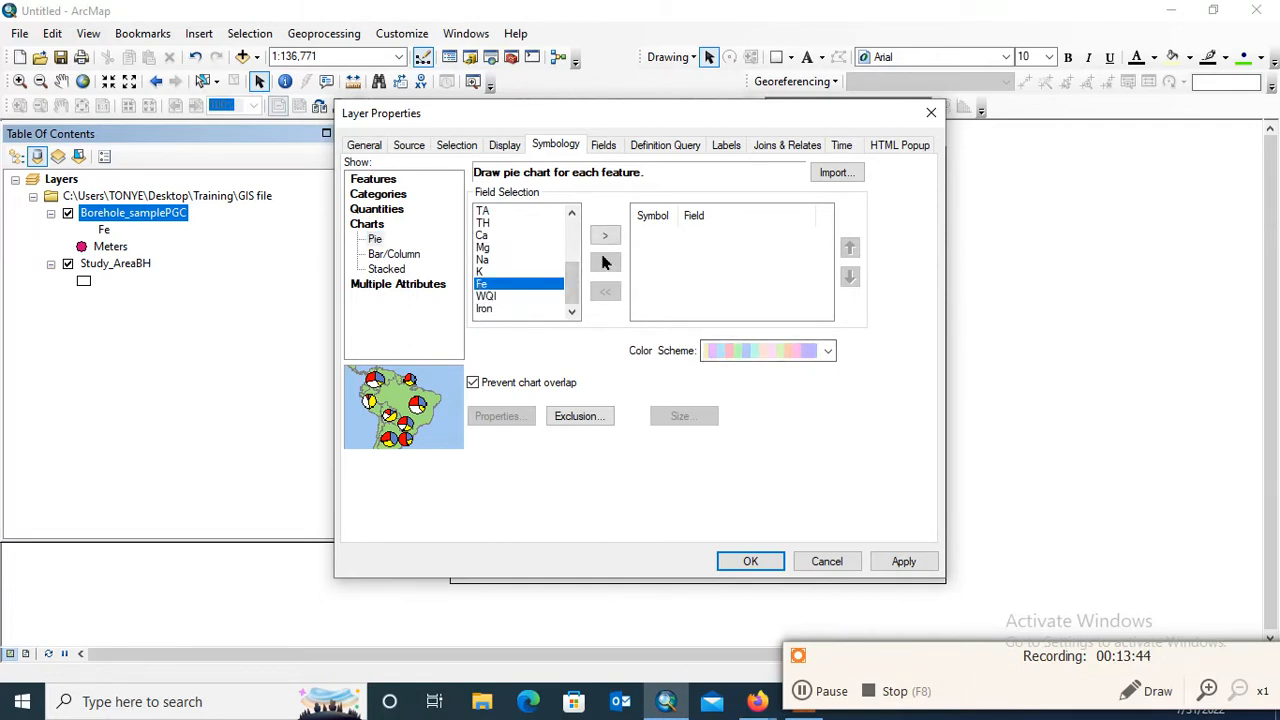
click(604, 236)
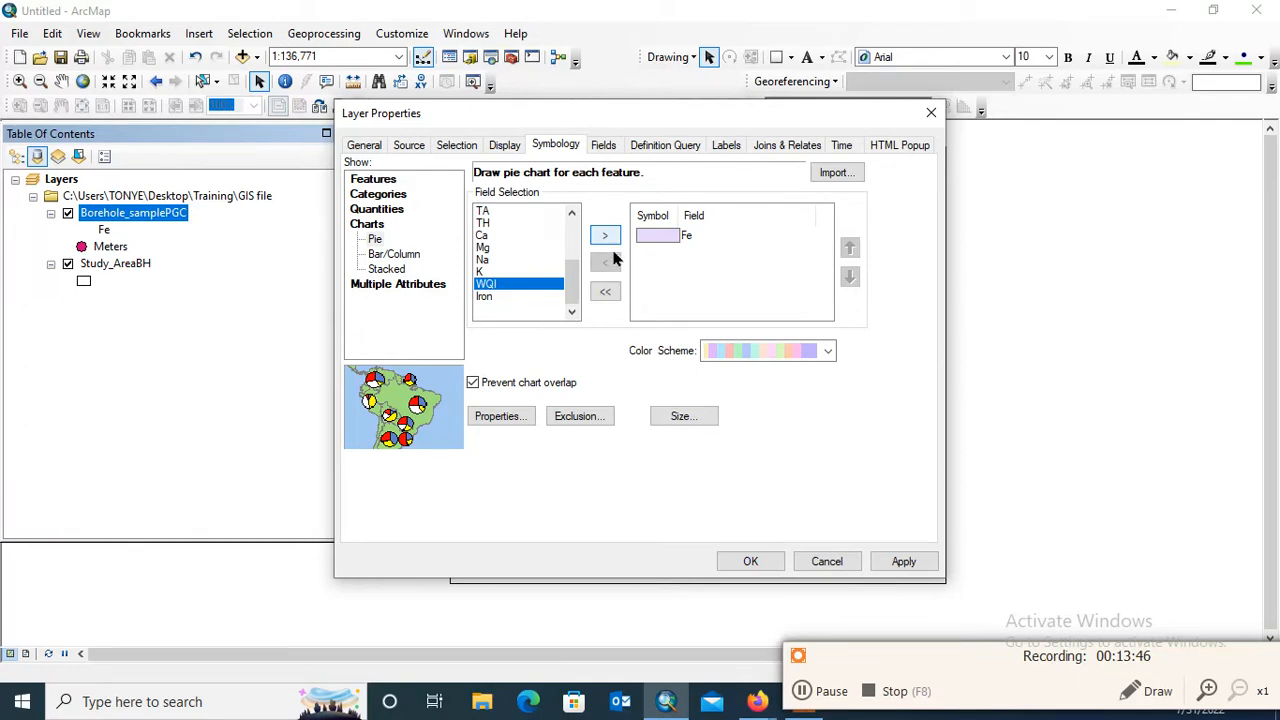
click(906, 561)
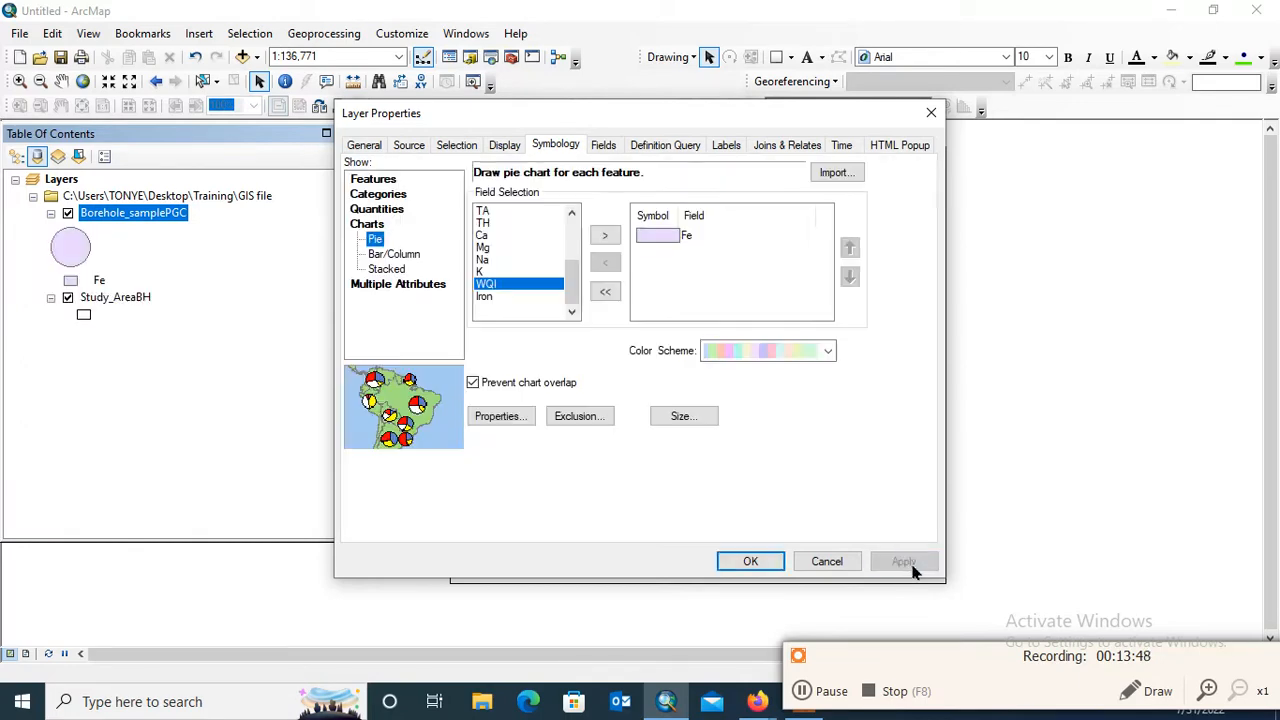
drag(689, 125, 910, 110)
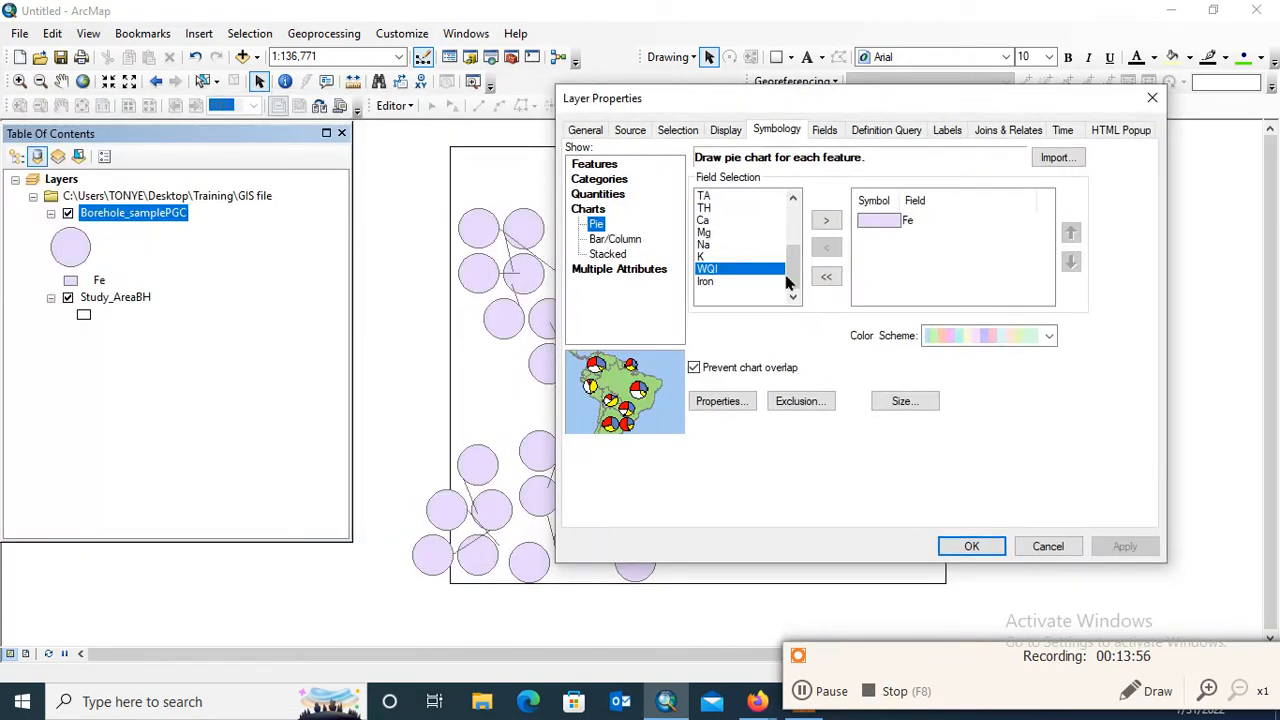
Add the Na and Cl fields to the pie chart symbology
click(794, 203)
click(794, 203)
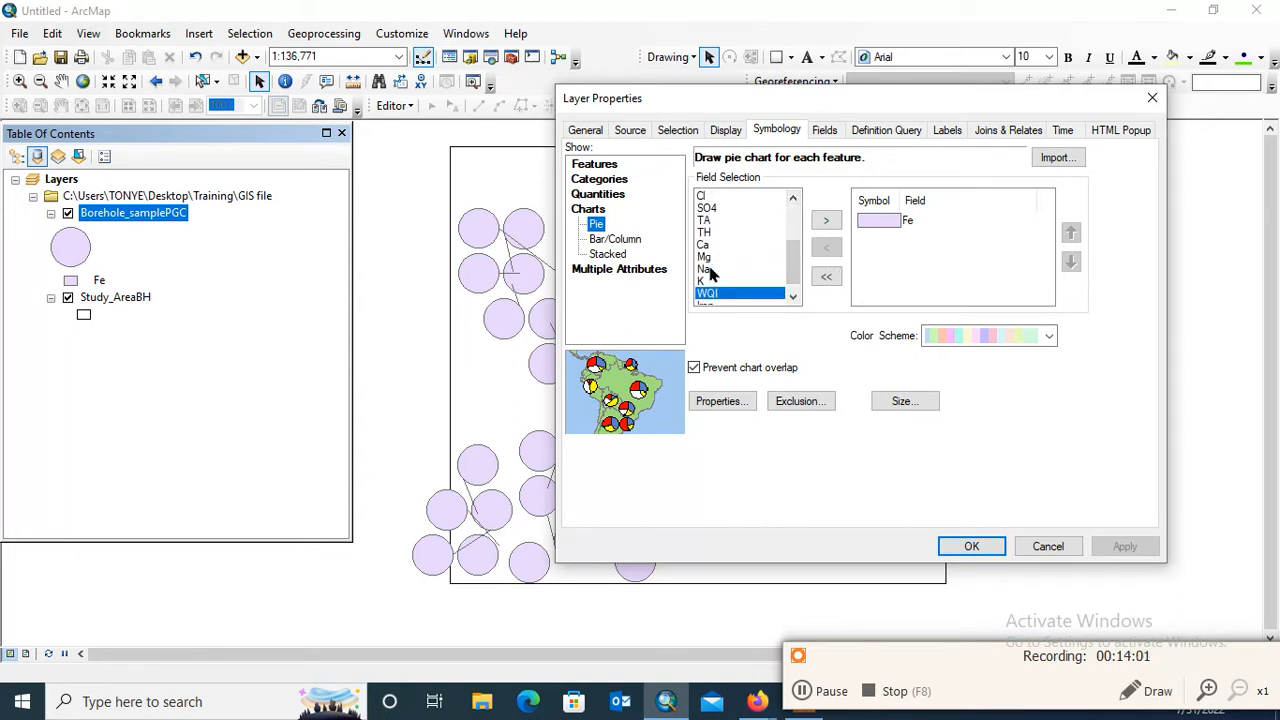
click(706, 270)
click(826, 220)
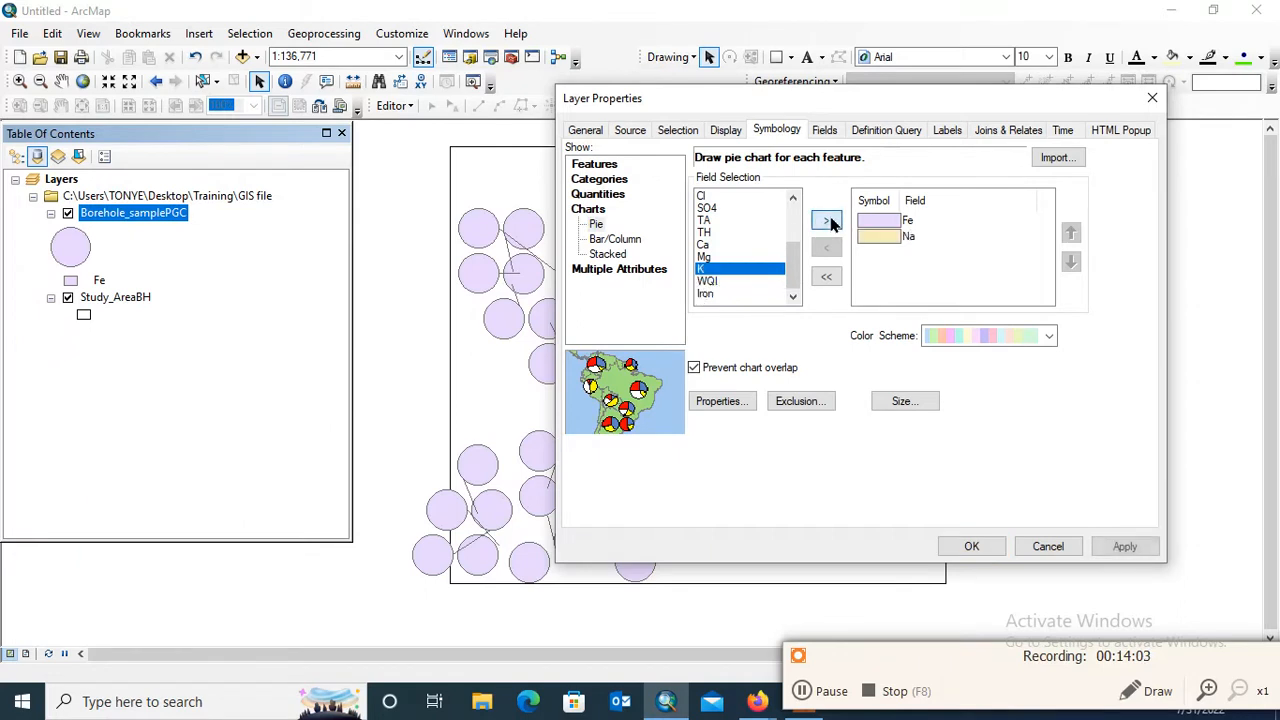
click(794, 197)
click(794, 197)
click(794, 197)
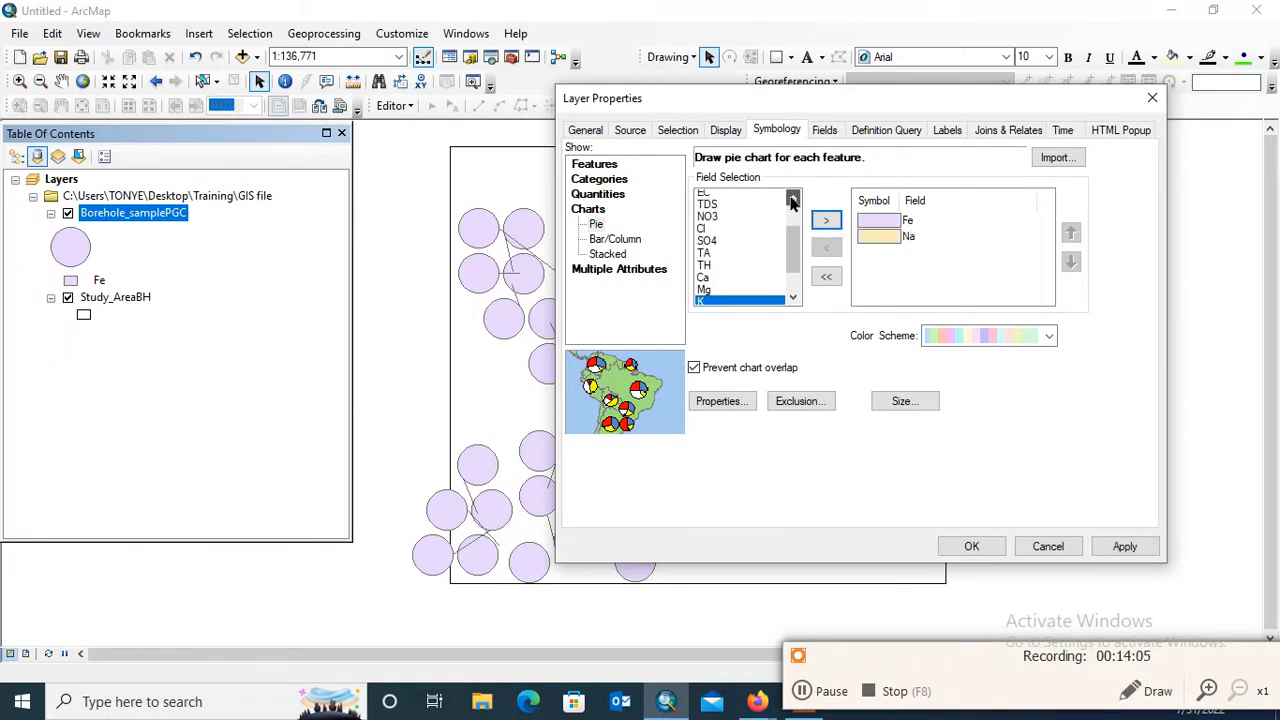
click(702, 235)
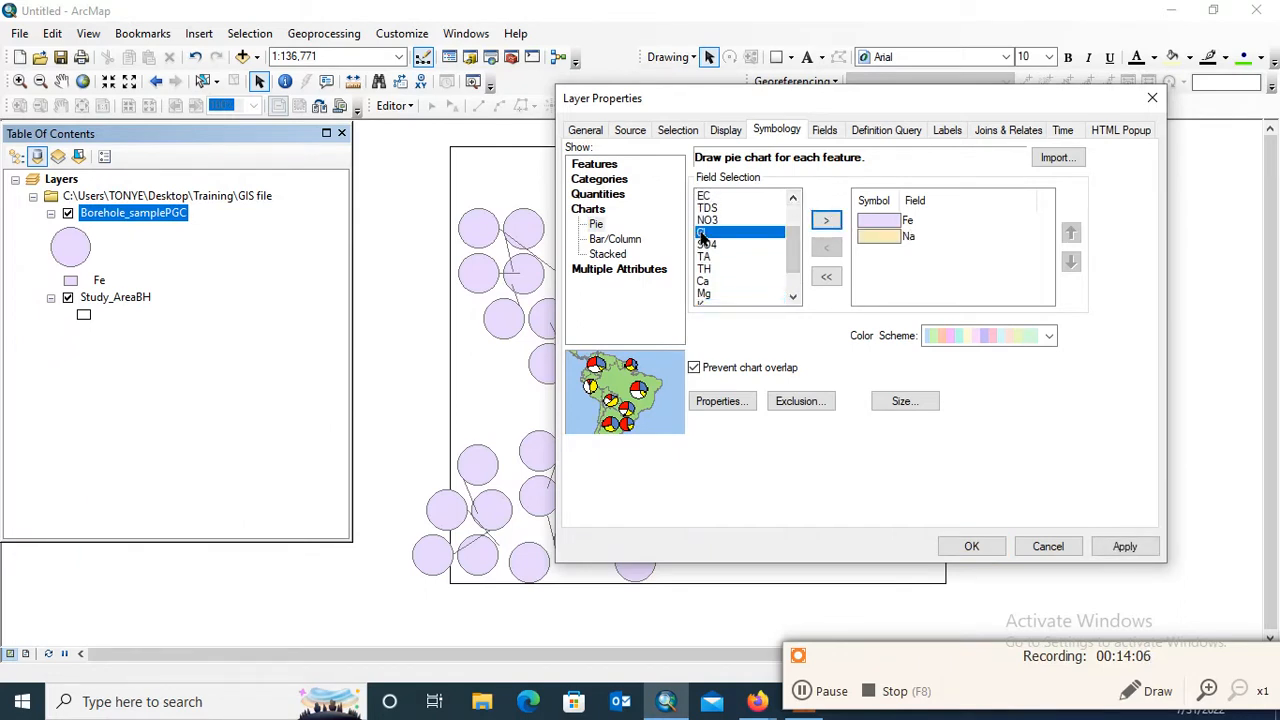
click(828, 221)
Give the Cl slice the Sun symbol and the Fe slice a red fill
double_click(880, 252)
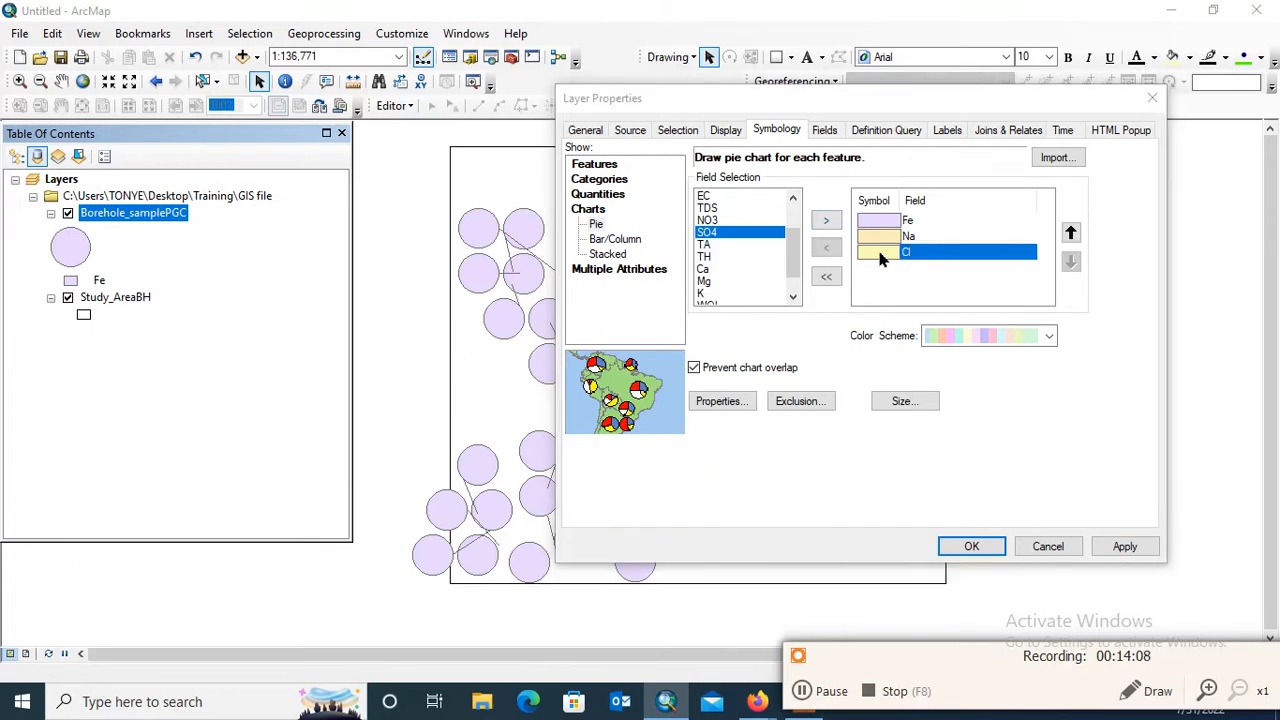
click(832, 245)
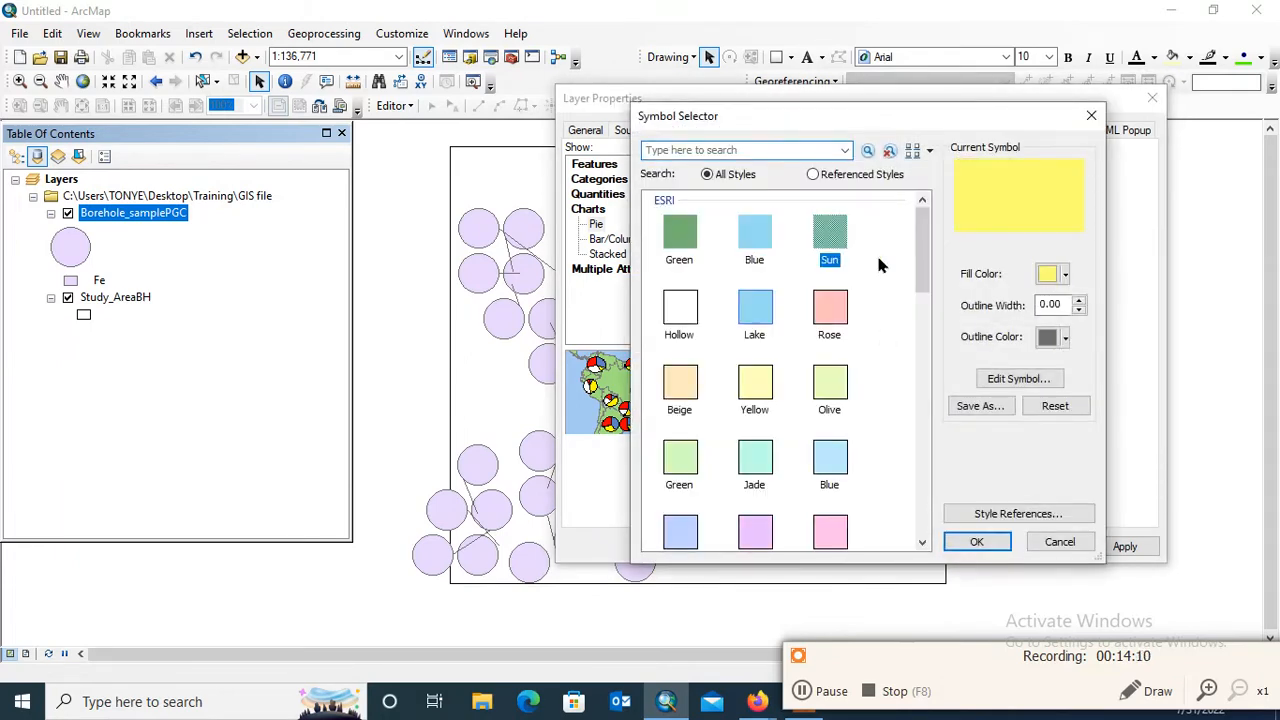
click(978, 541)
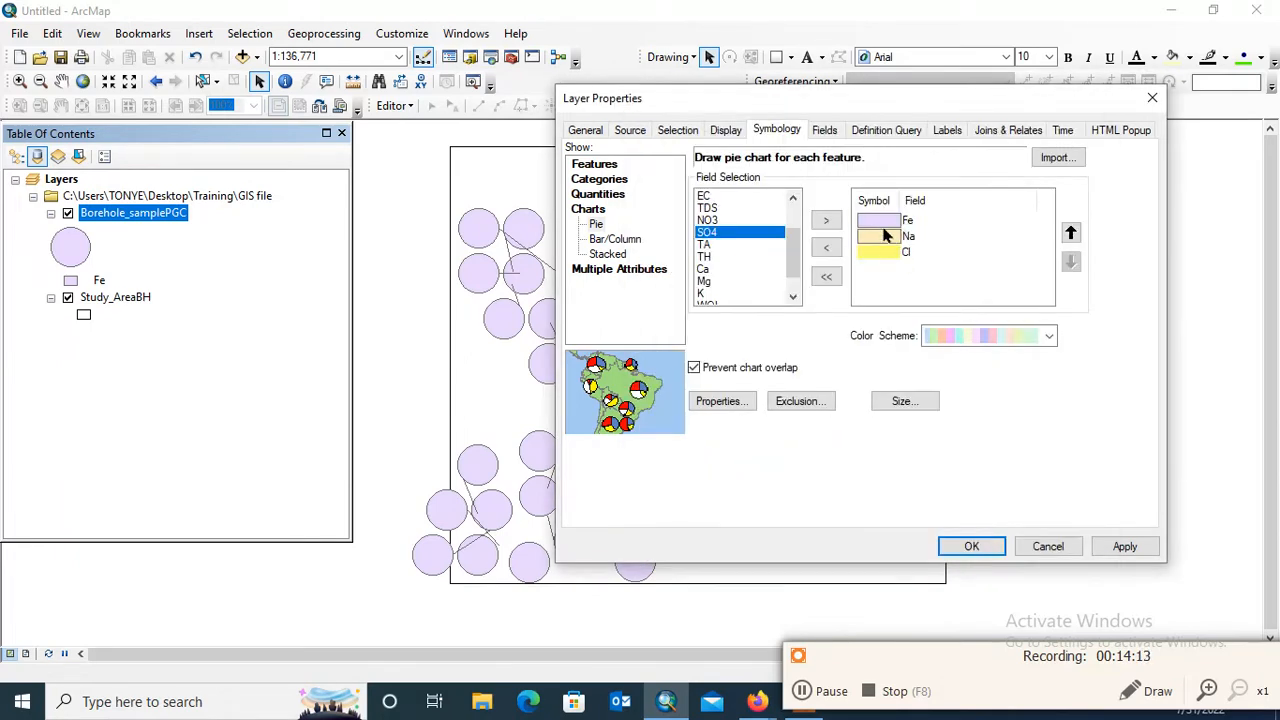
double_click(883, 222)
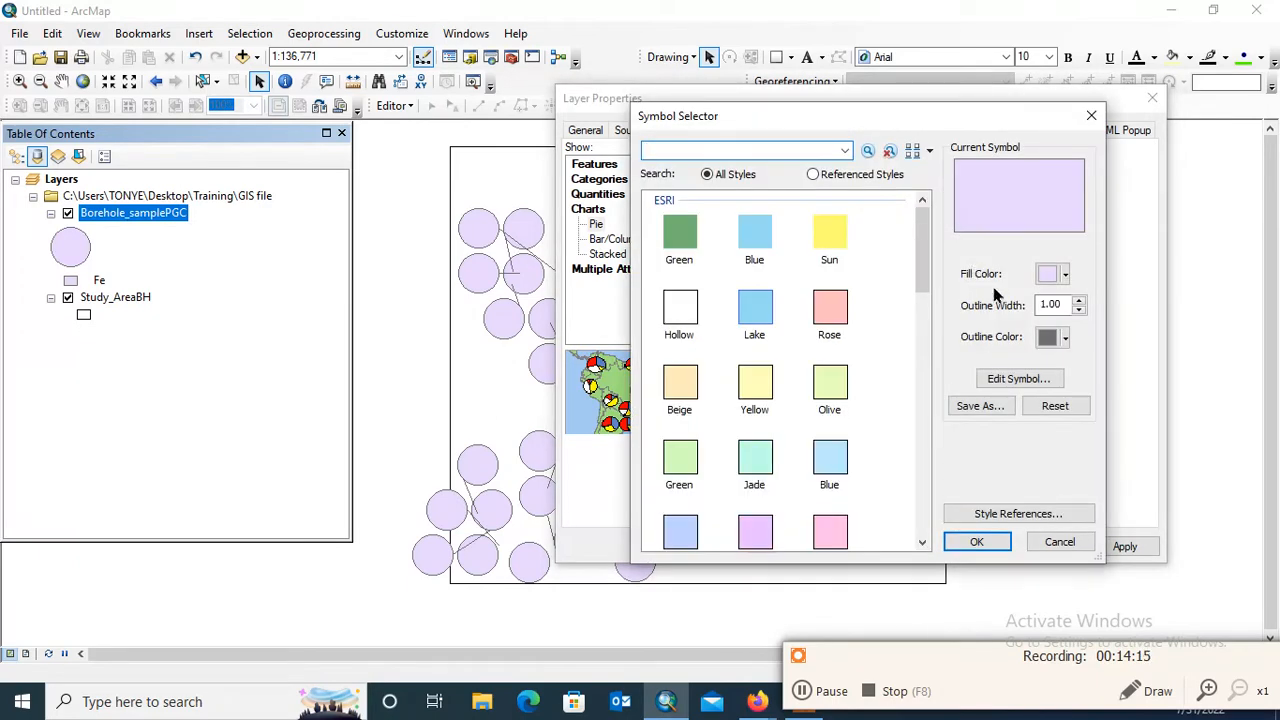
click(1050, 278)
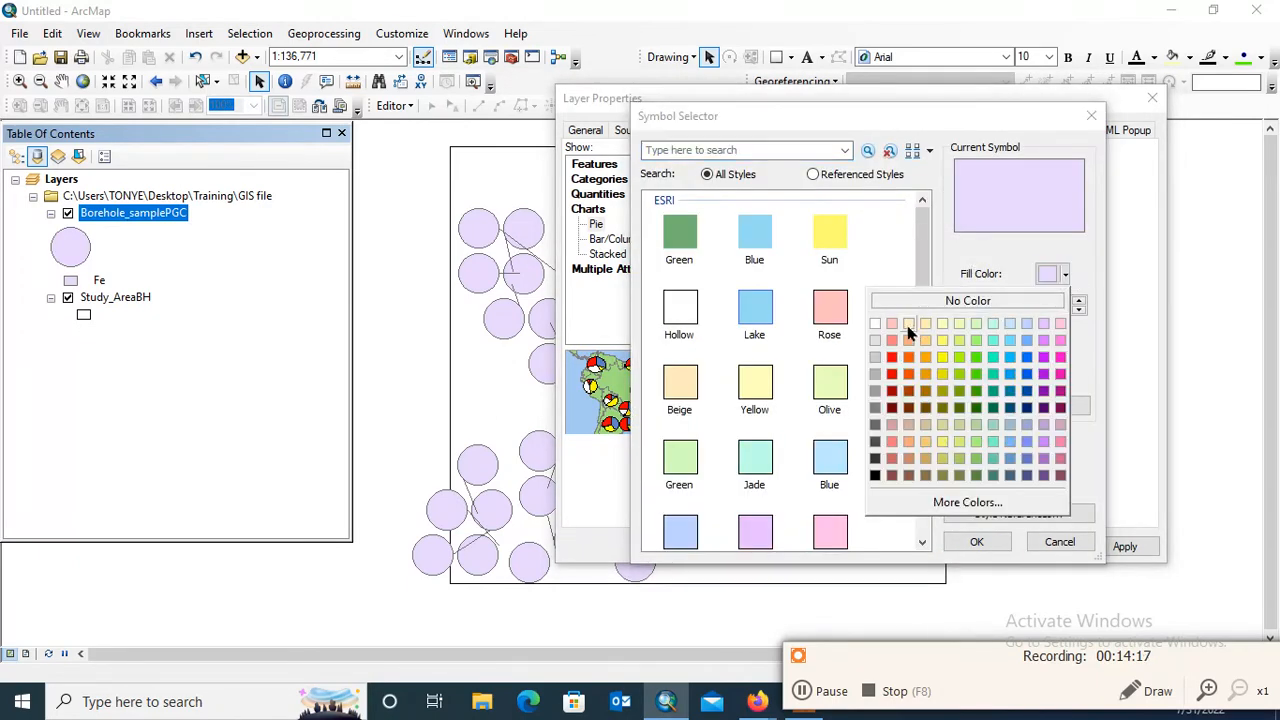
click(891, 360)
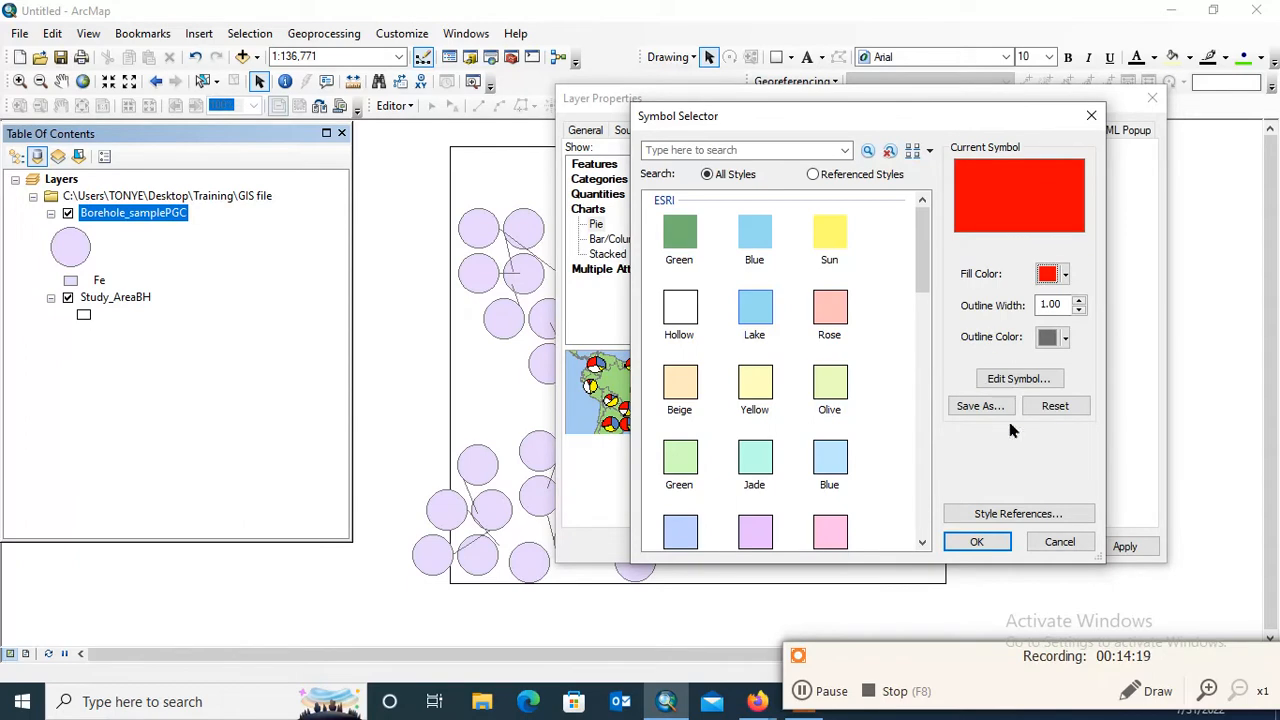
click(977, 541)
Give the Na slice the Blue symbol and apply the pie charts, checking them on the map
click(890, 243)
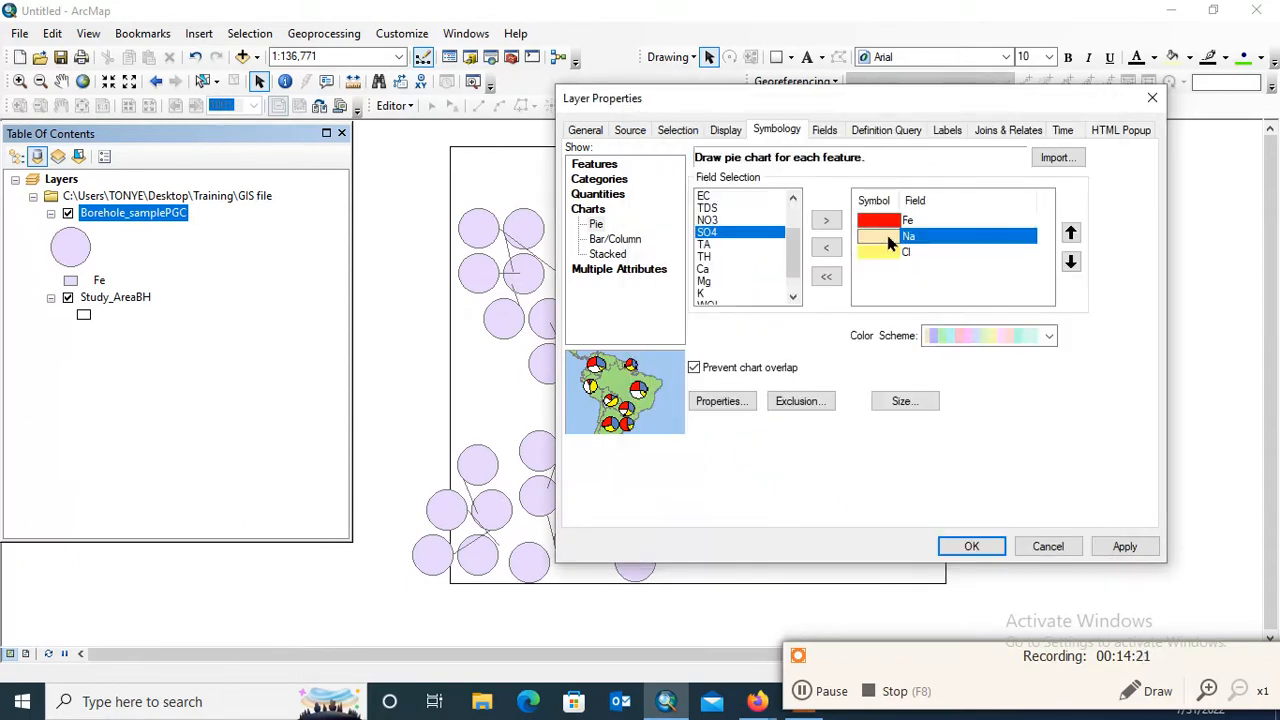
double_click(886, 243)
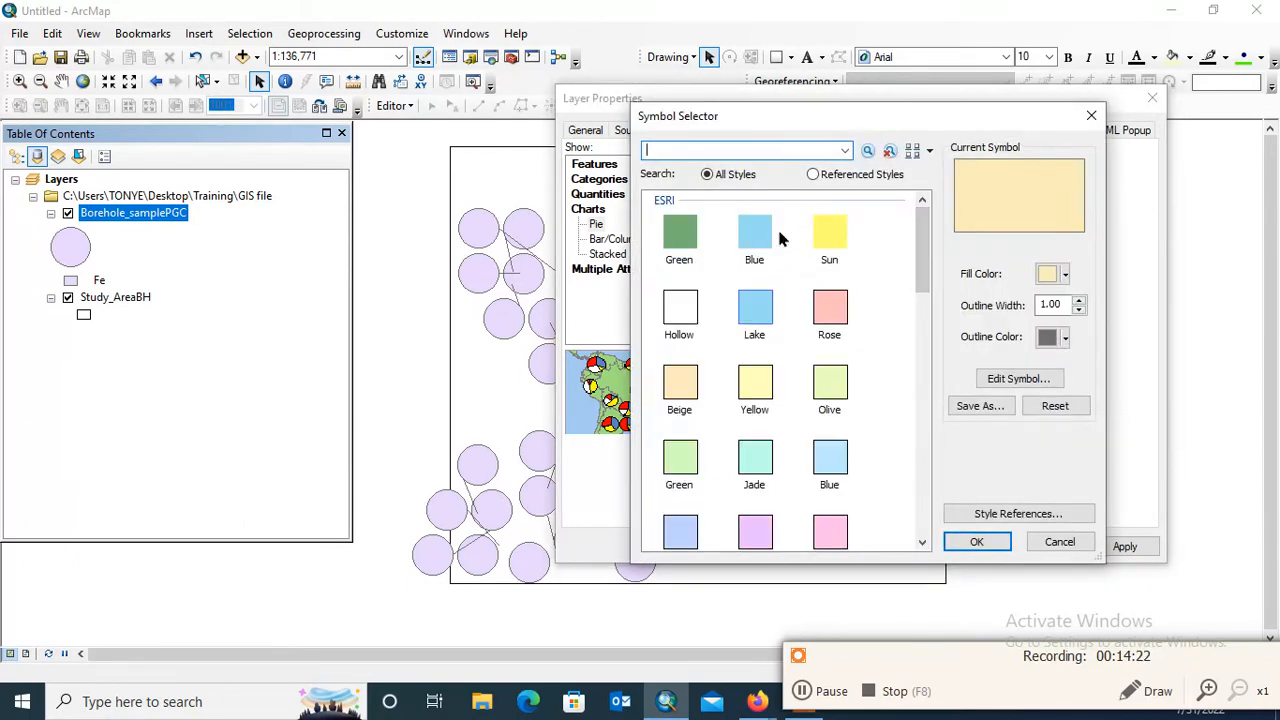
click(756, 240)
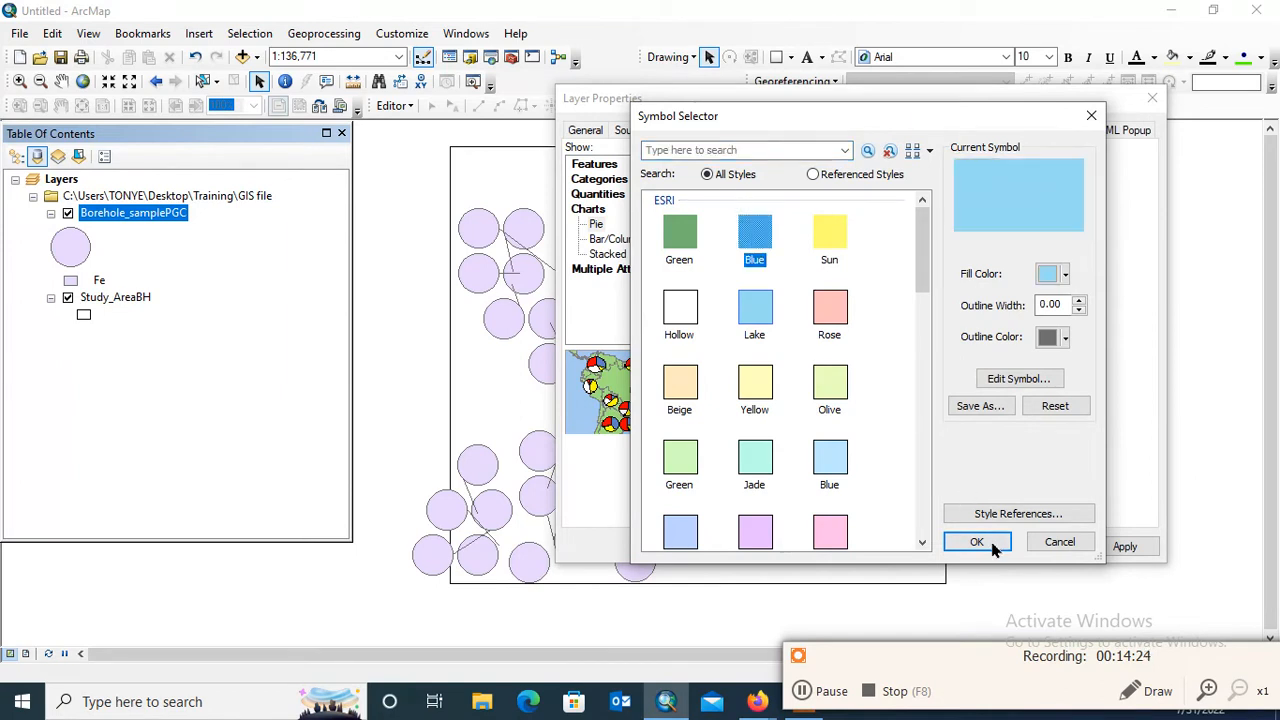
click(977, 541)
click(1117, 546)
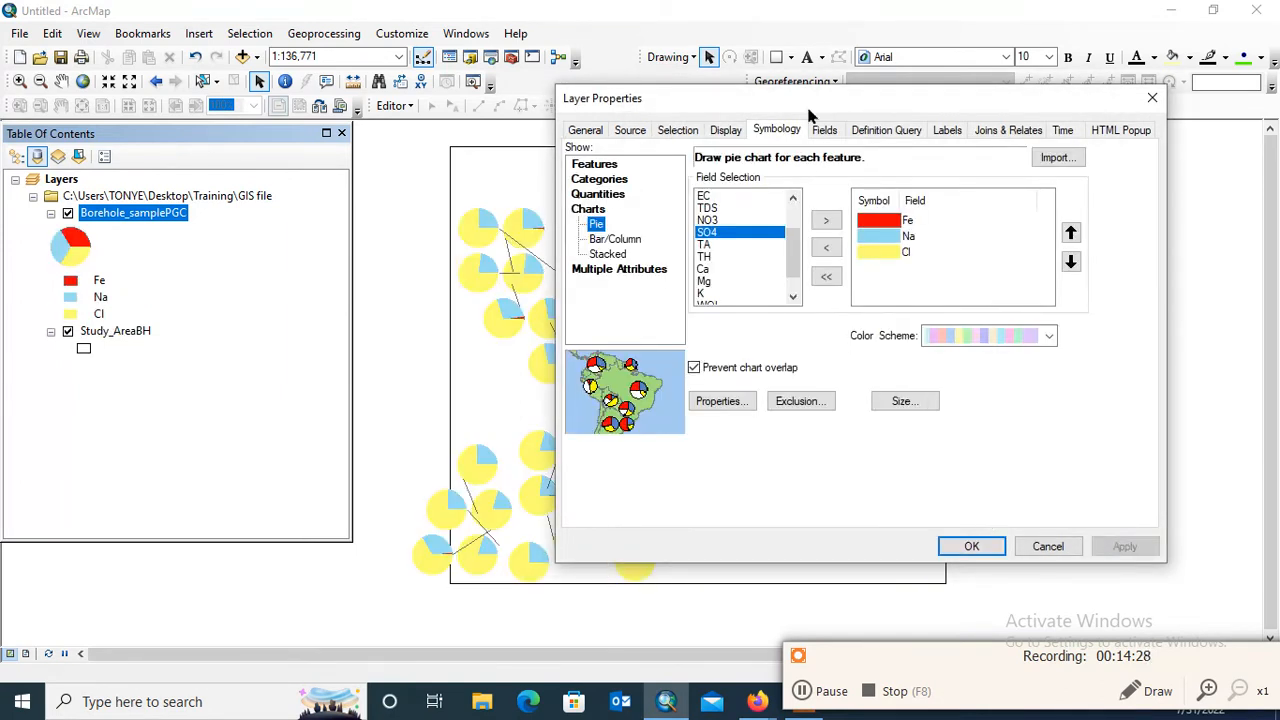
drag(810, 113, 70, 100)
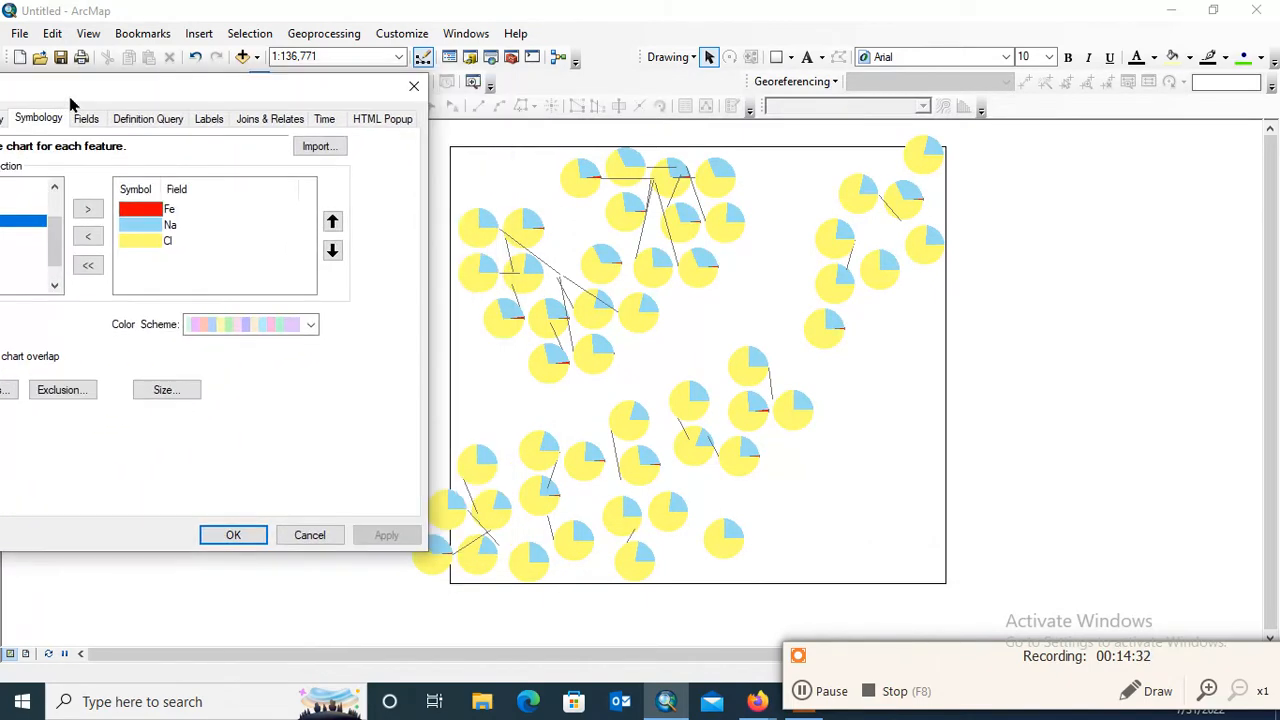
drag(200, 97, 1128, 212)
drag(1145, 137, 716, 94)
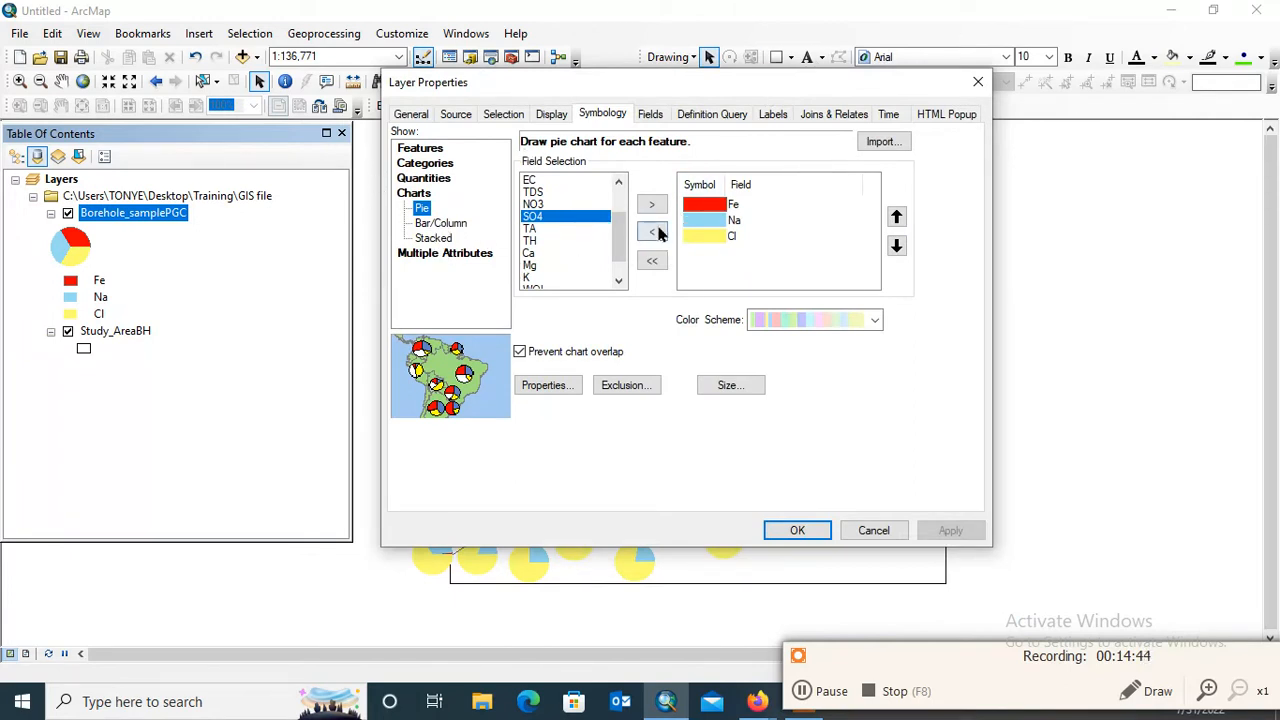
Switch the Borehole_samplePGC symbology to a bar/column chart with the Fe, K, Na and Mg fields
click(440, 224)
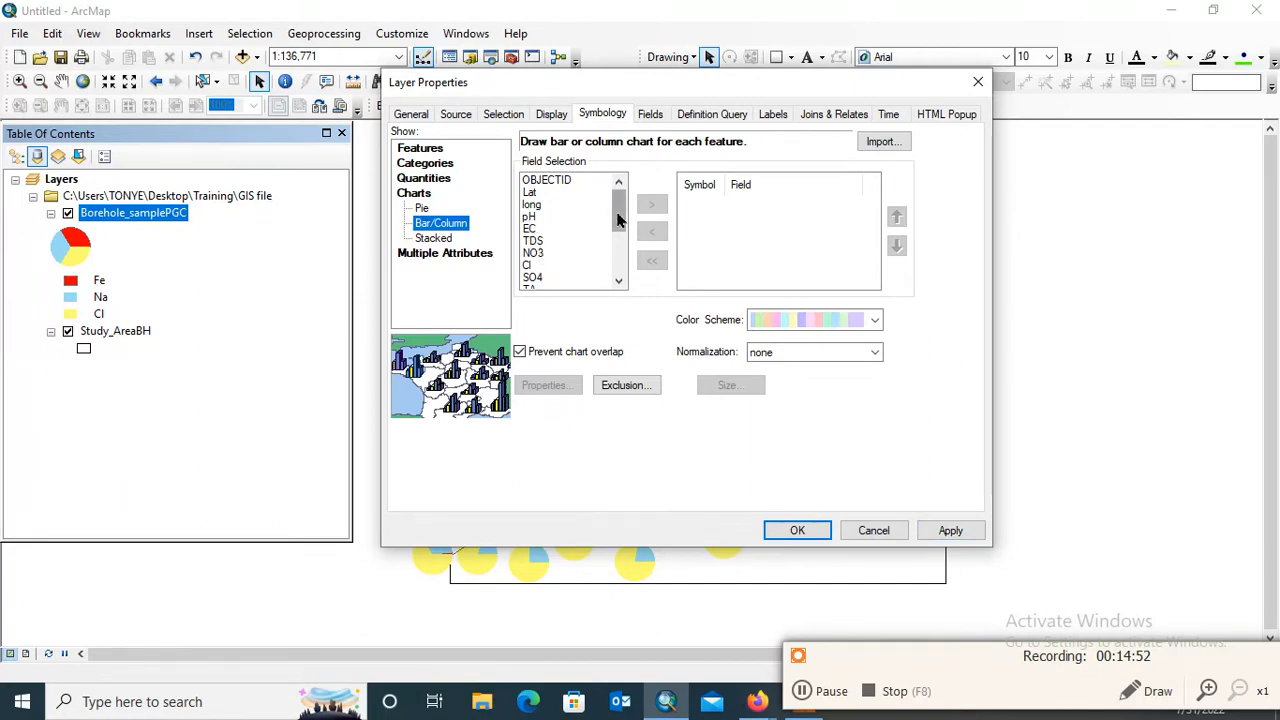
drag(619, 214, 619, 252)
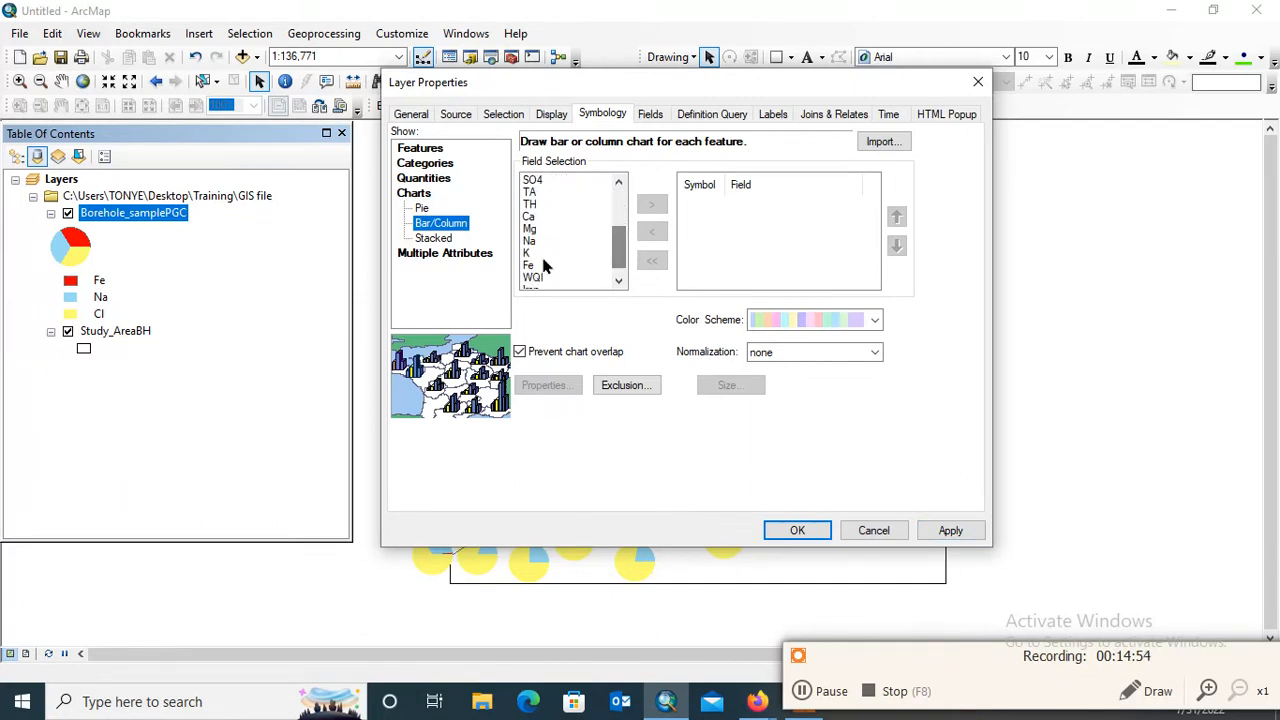
click(535, 265)
click(652, 206)
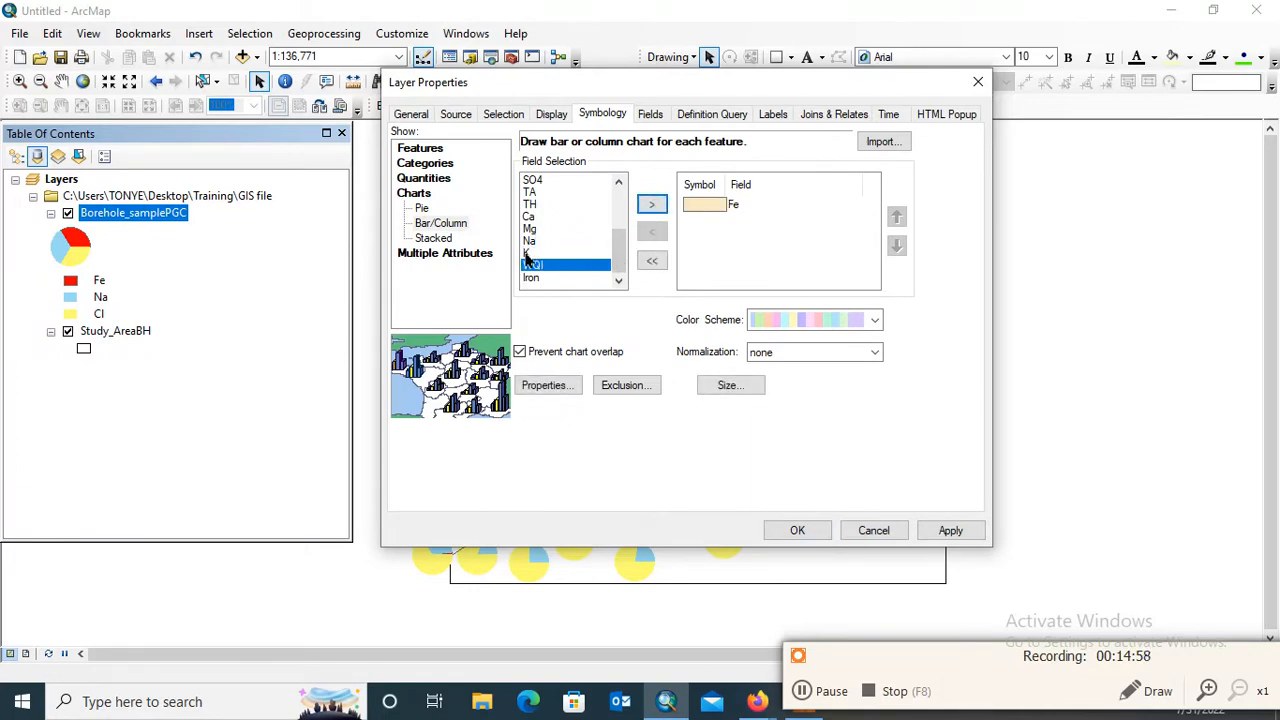
click(527, 257)
click(651, 205)
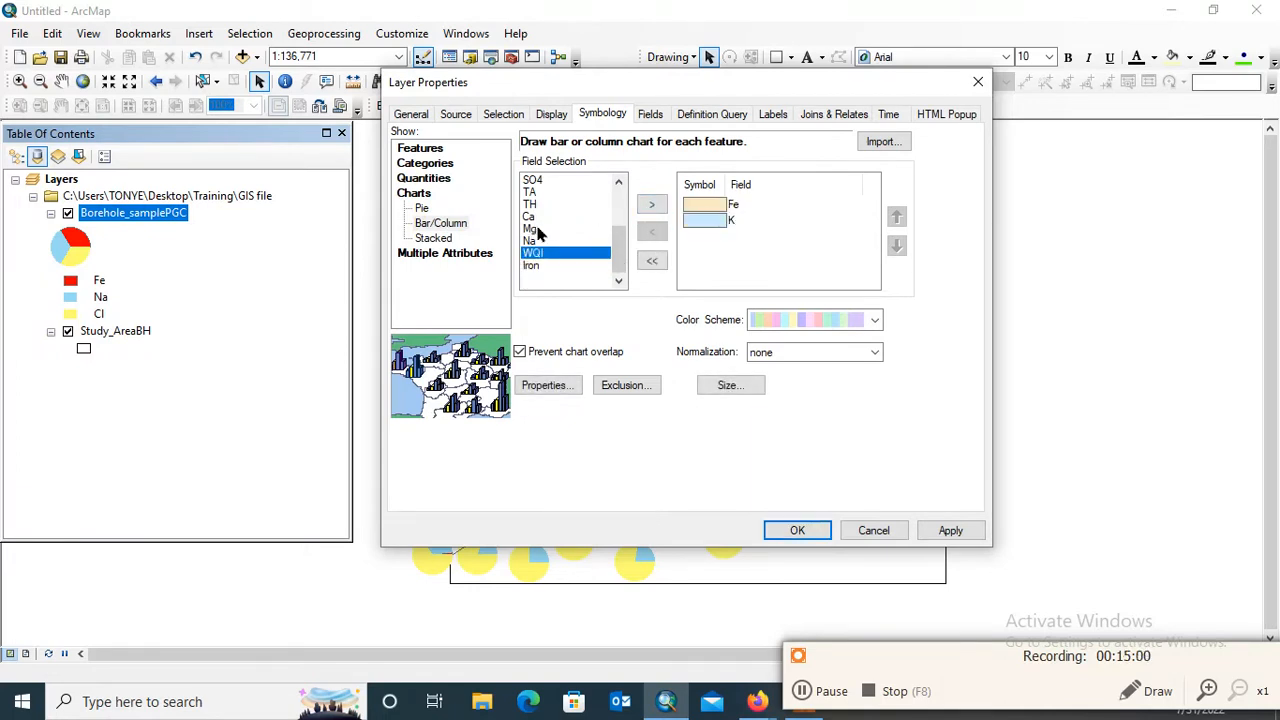
click(532, 242)
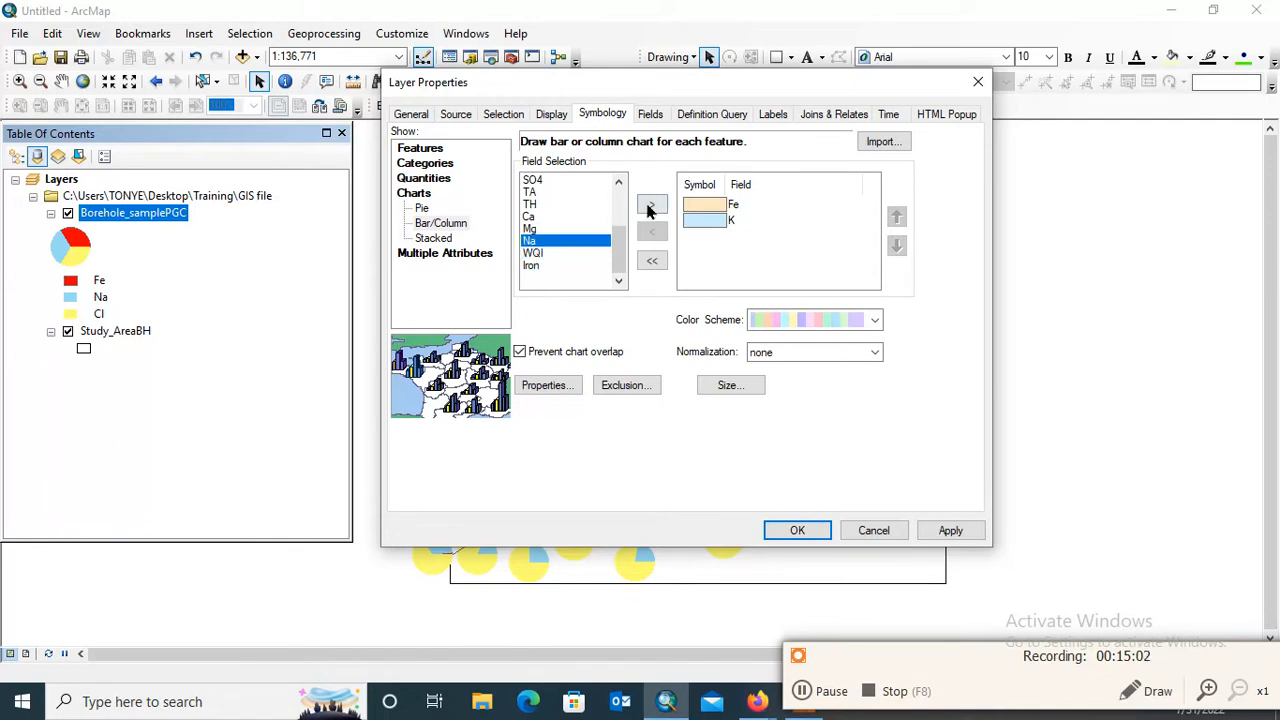
click(651, 205)
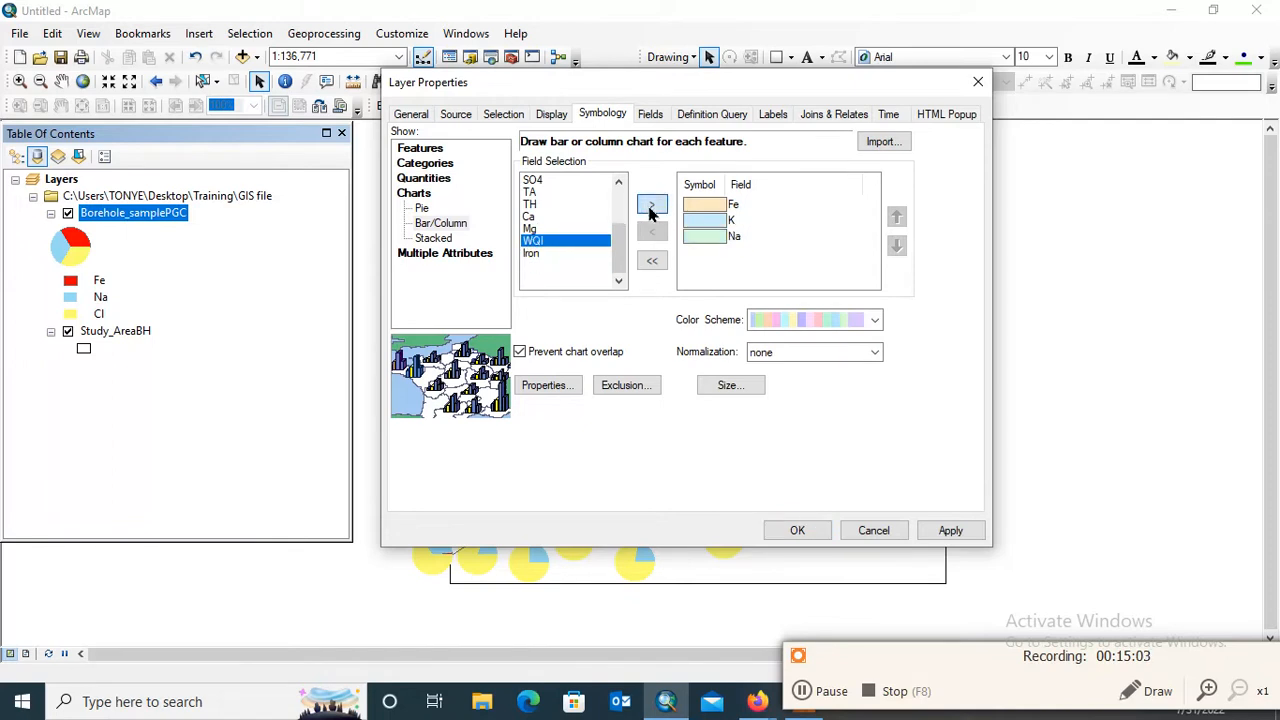
click(530, 229)
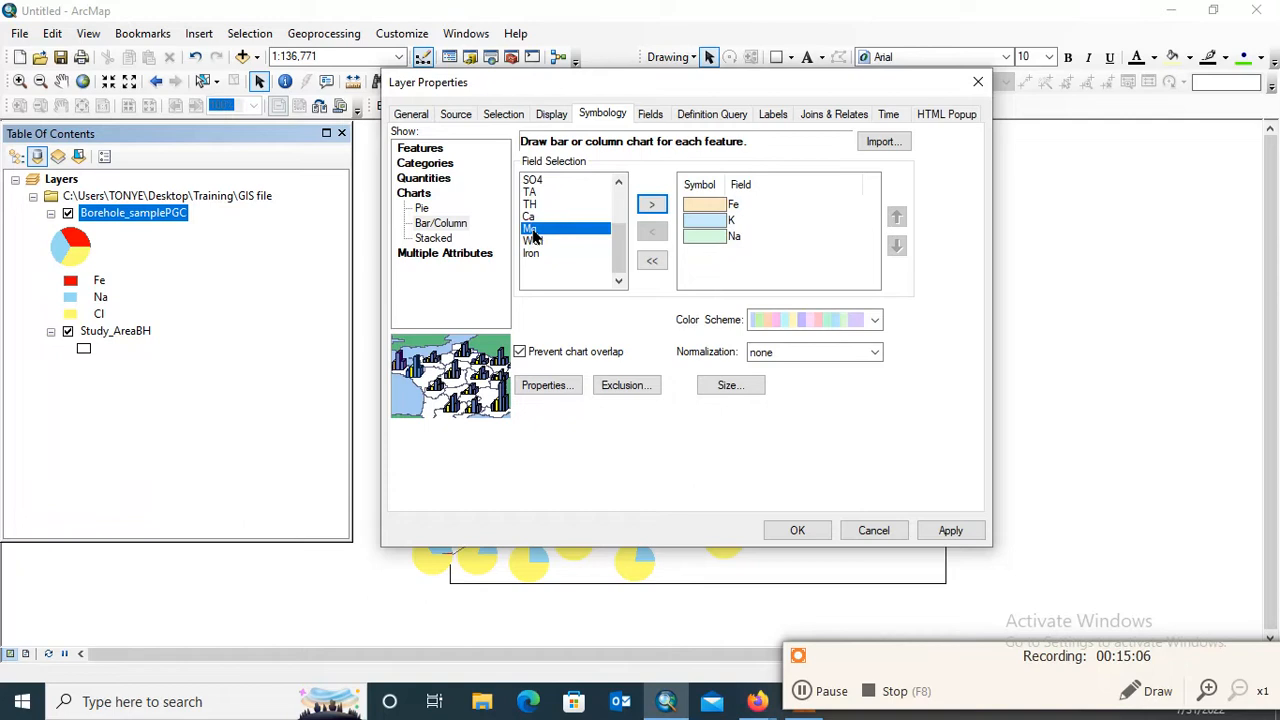
click(651, 207)
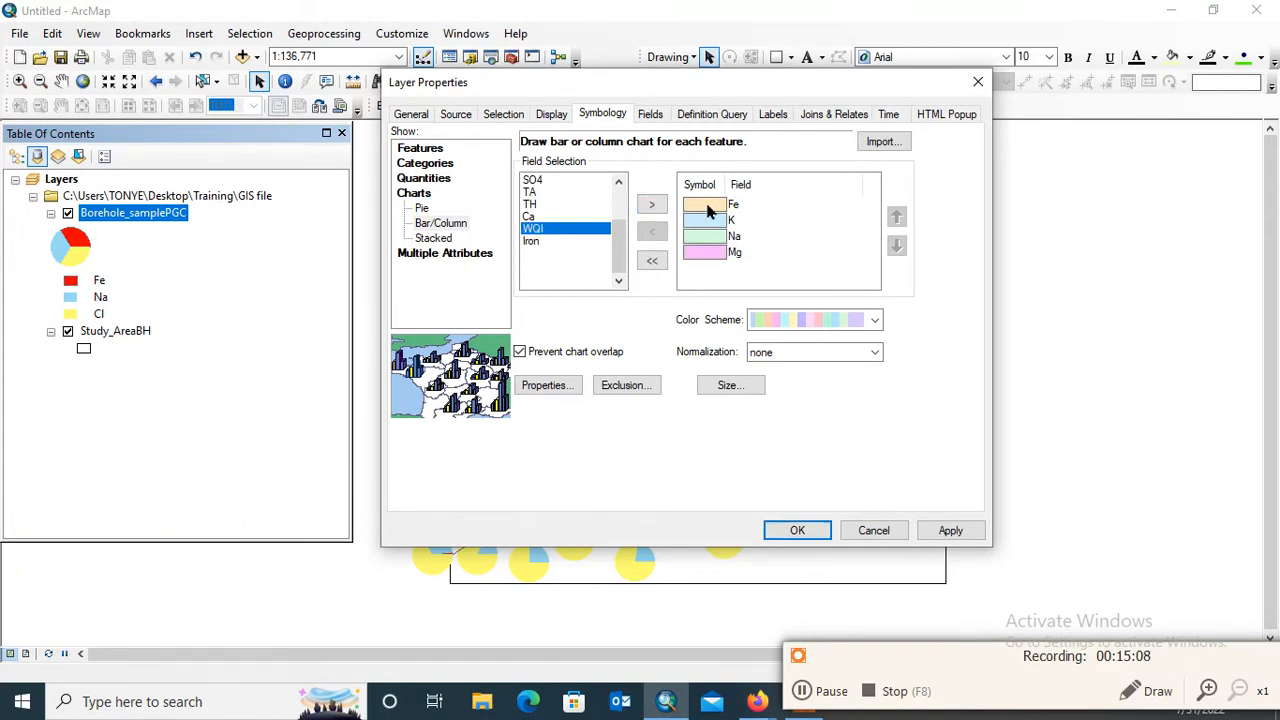
Give the Fe bar a red fill and the K bar a yellow fill in the bar/column chart symbology
double_click(710, 210)
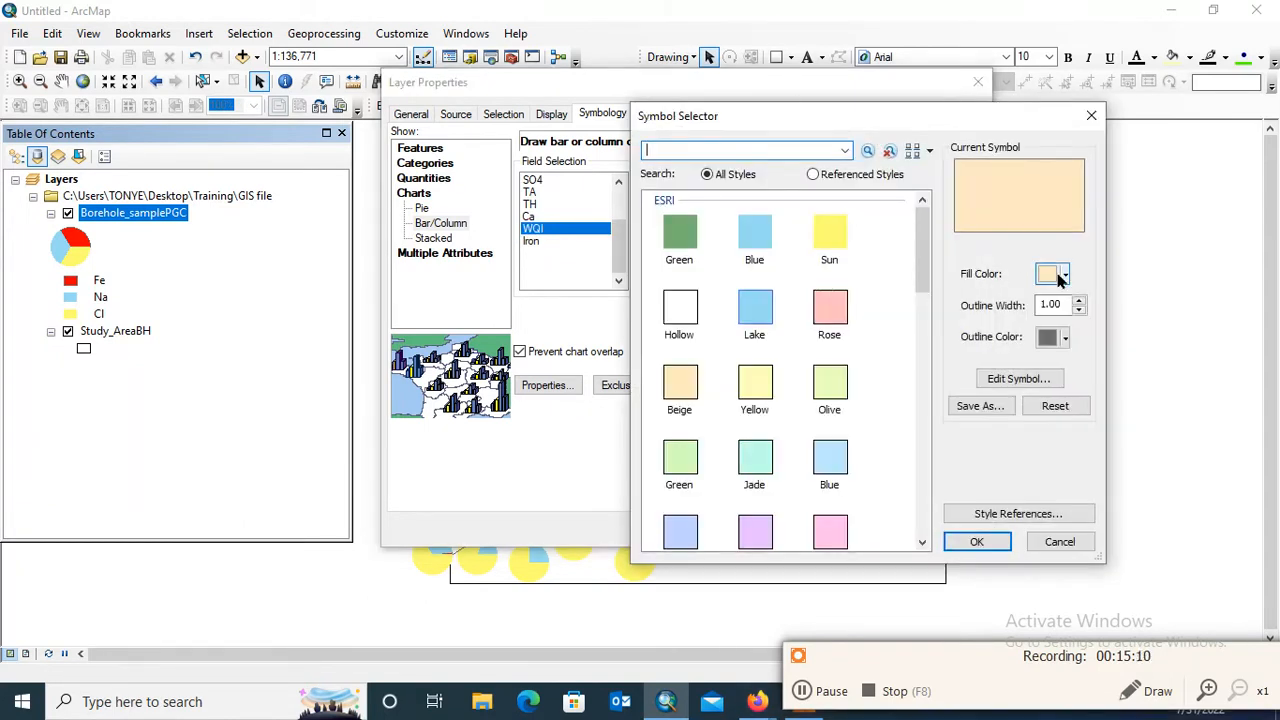
click(1062, 276)
click(889, 360)
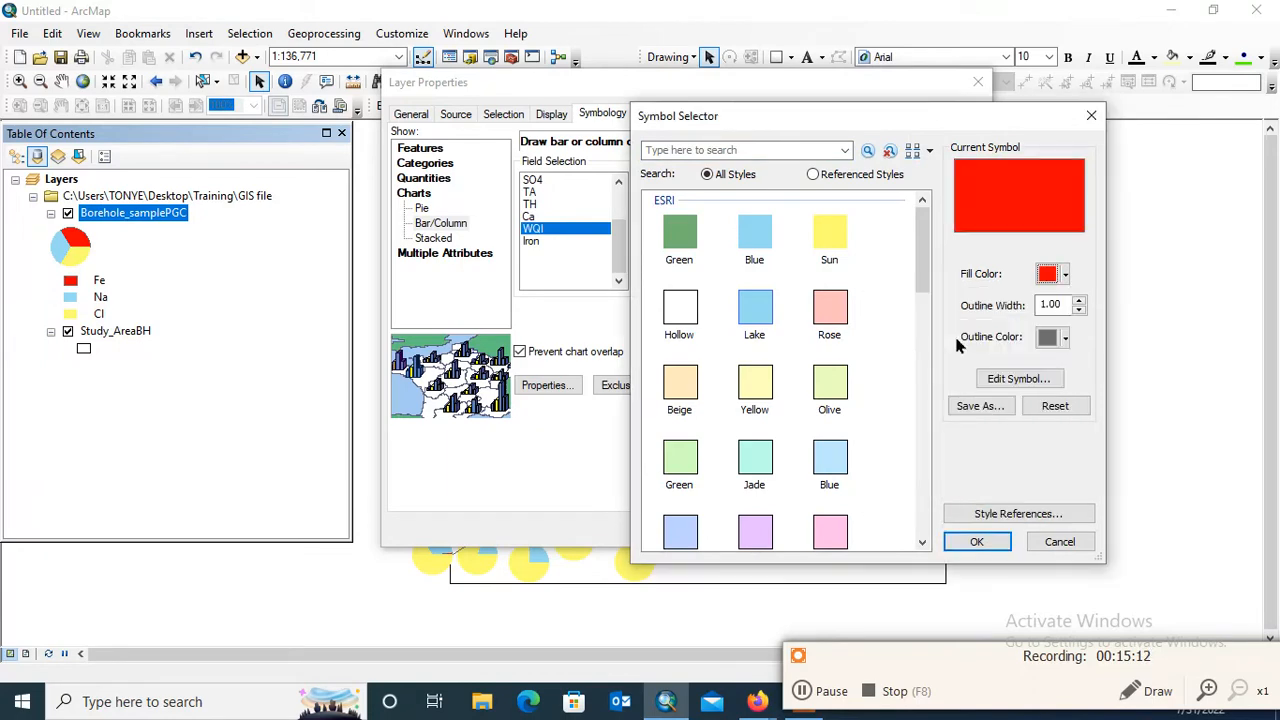
click(977, 541)
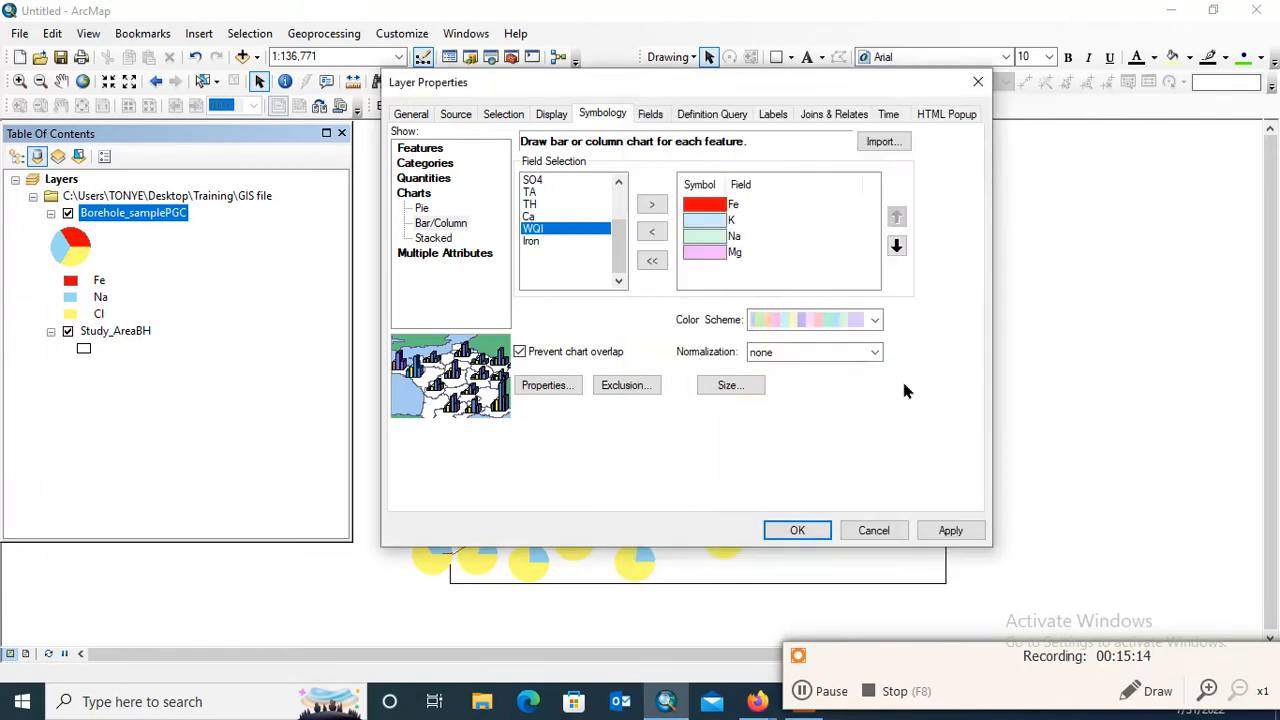
double_click(690, 224)
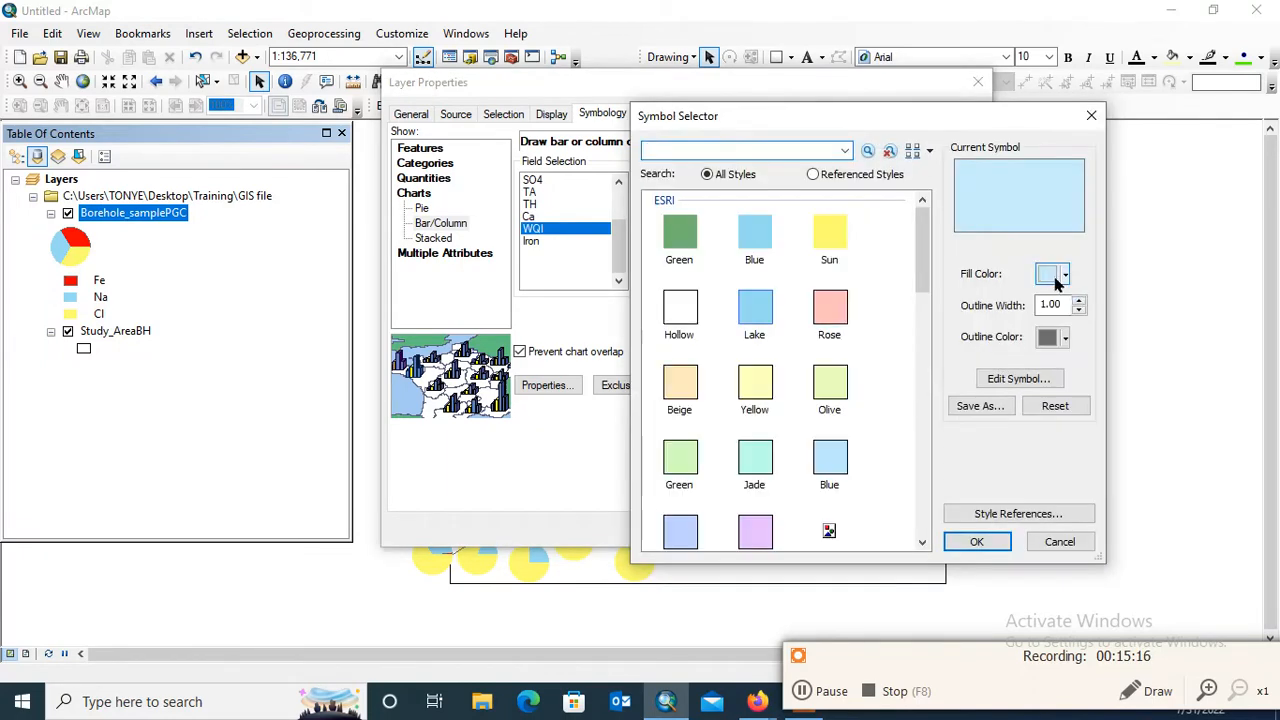
click(1062, 276)
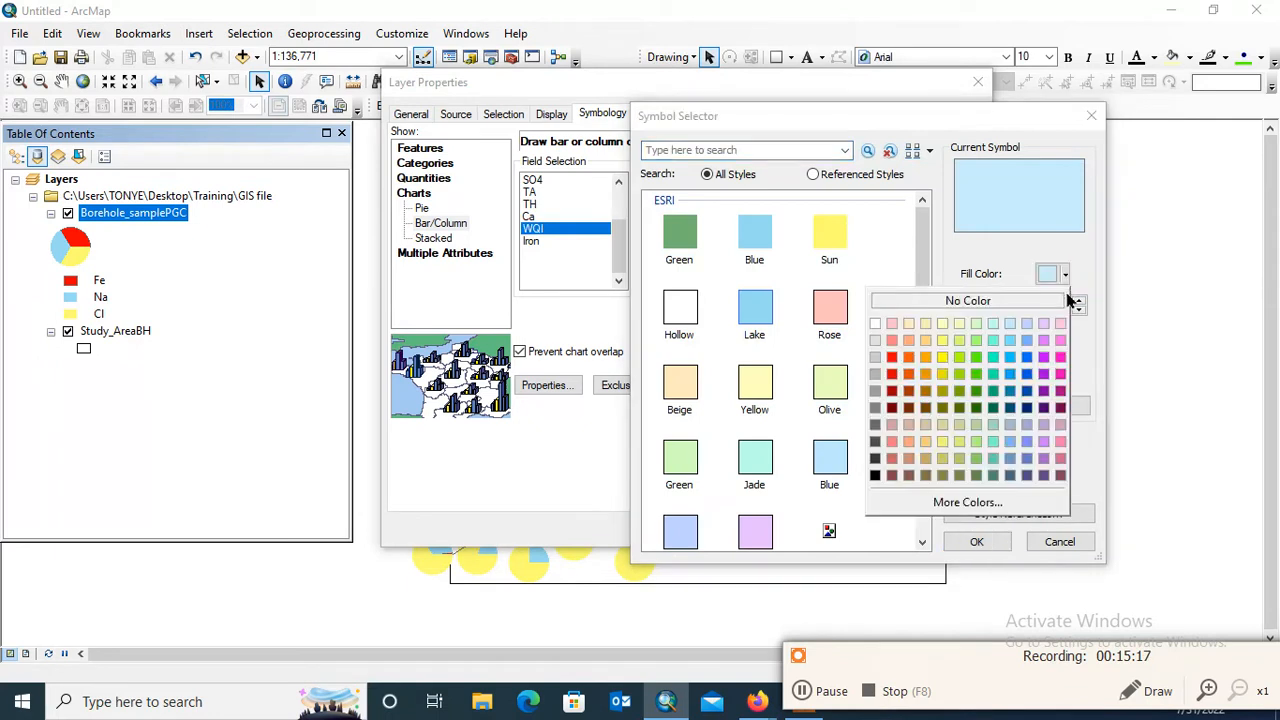
click(938, 359)
click(977, 541)
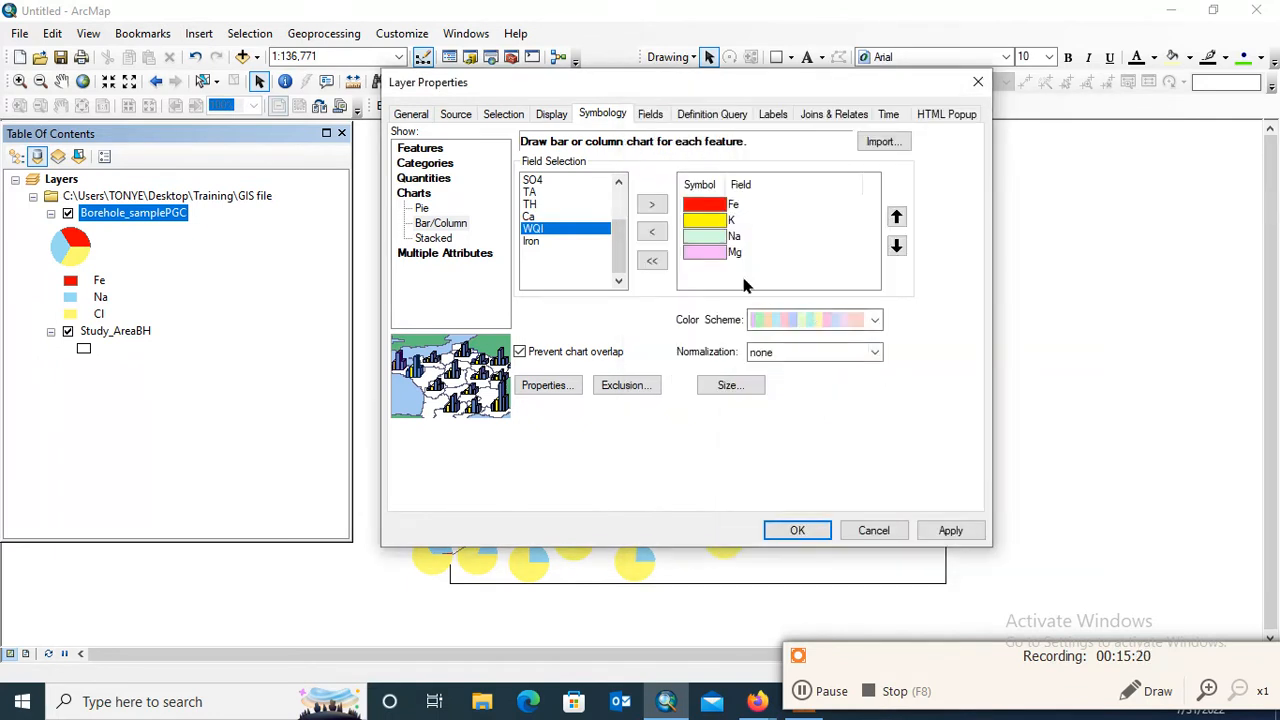
Give the Na bar a green fill and apply the bar/column charts, checking them on the map
click(706, 238)
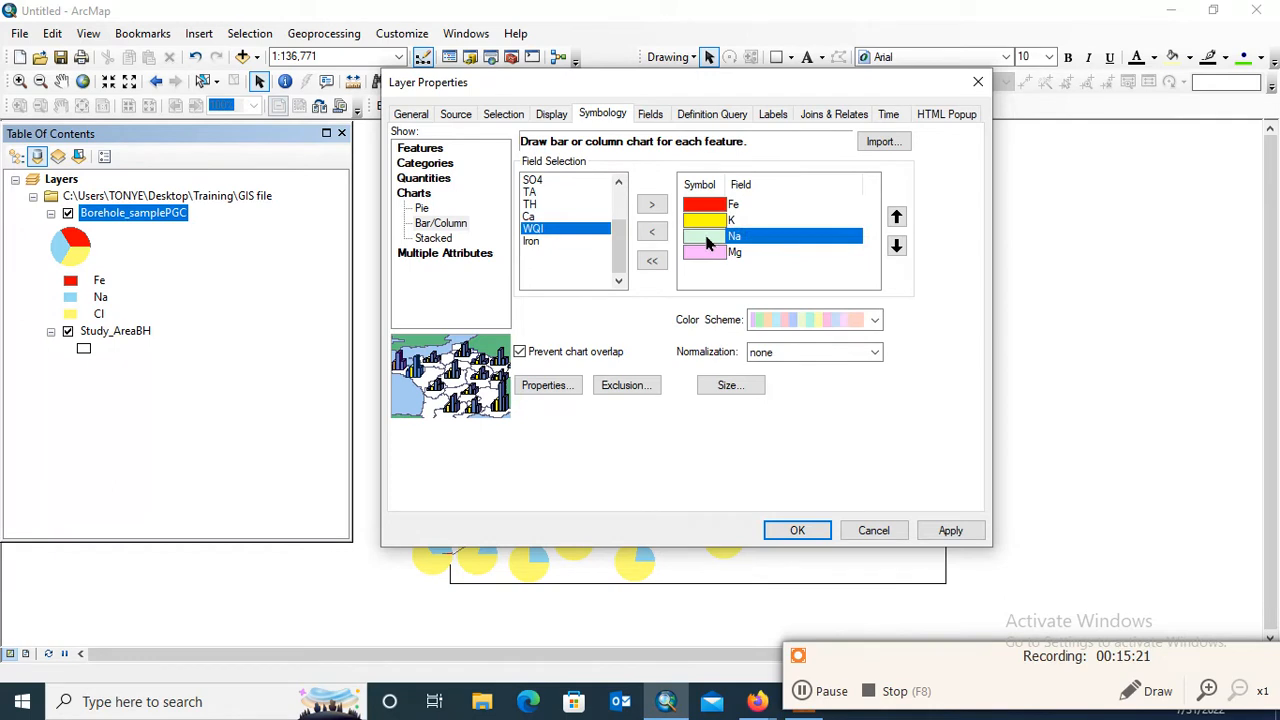
double_click(707, 240)
click(1064, 274)
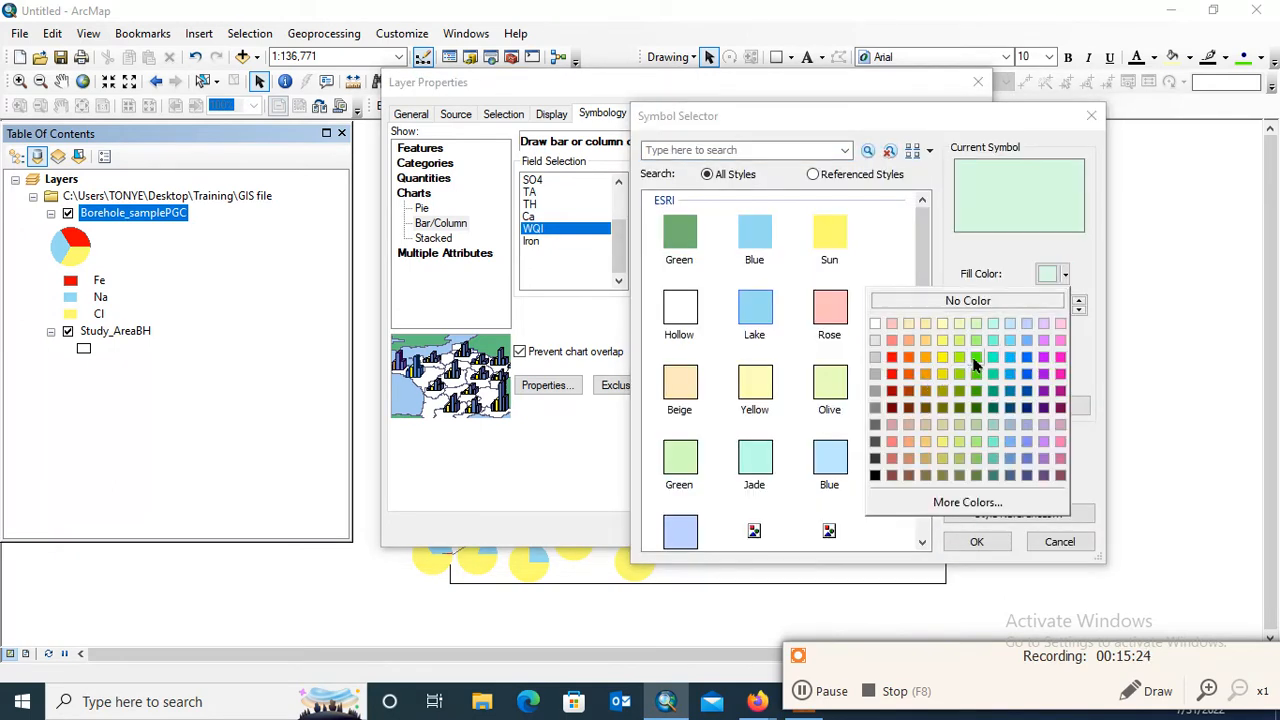
click(976, 358)
click(977, 541)
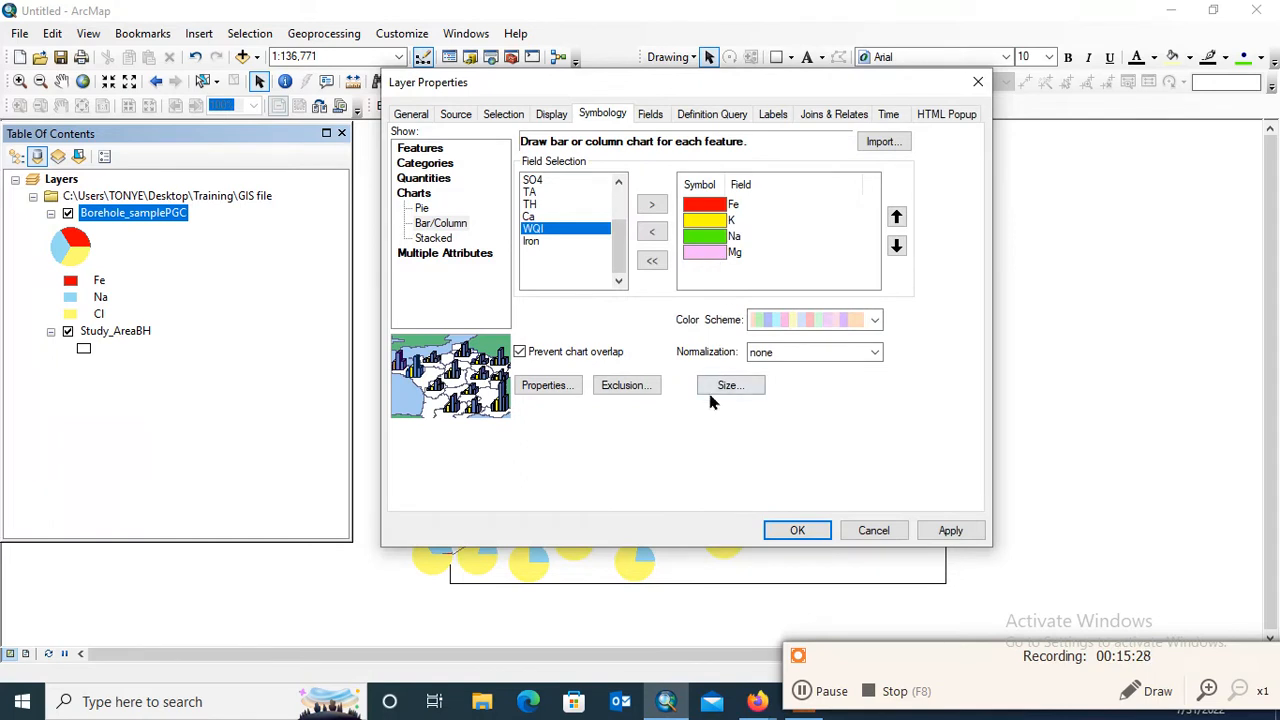
click(950, 532)
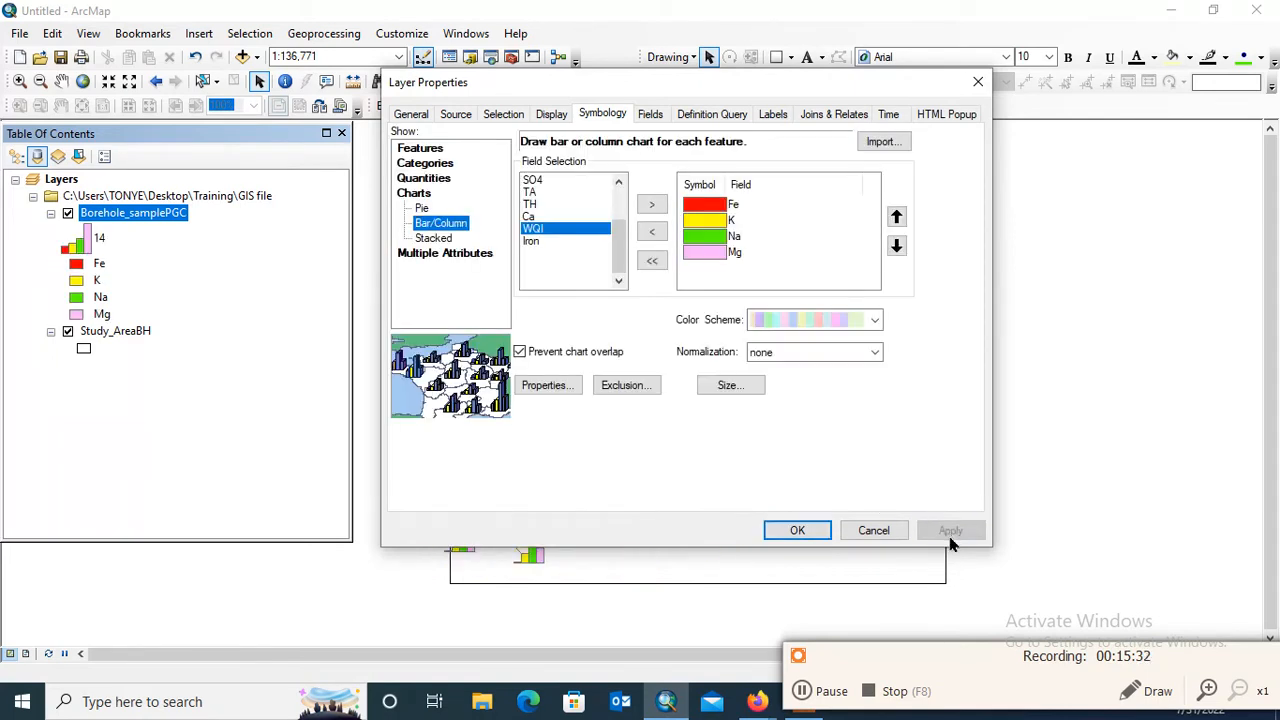
drag(688, 100, 364, 80)
click(492, 504)
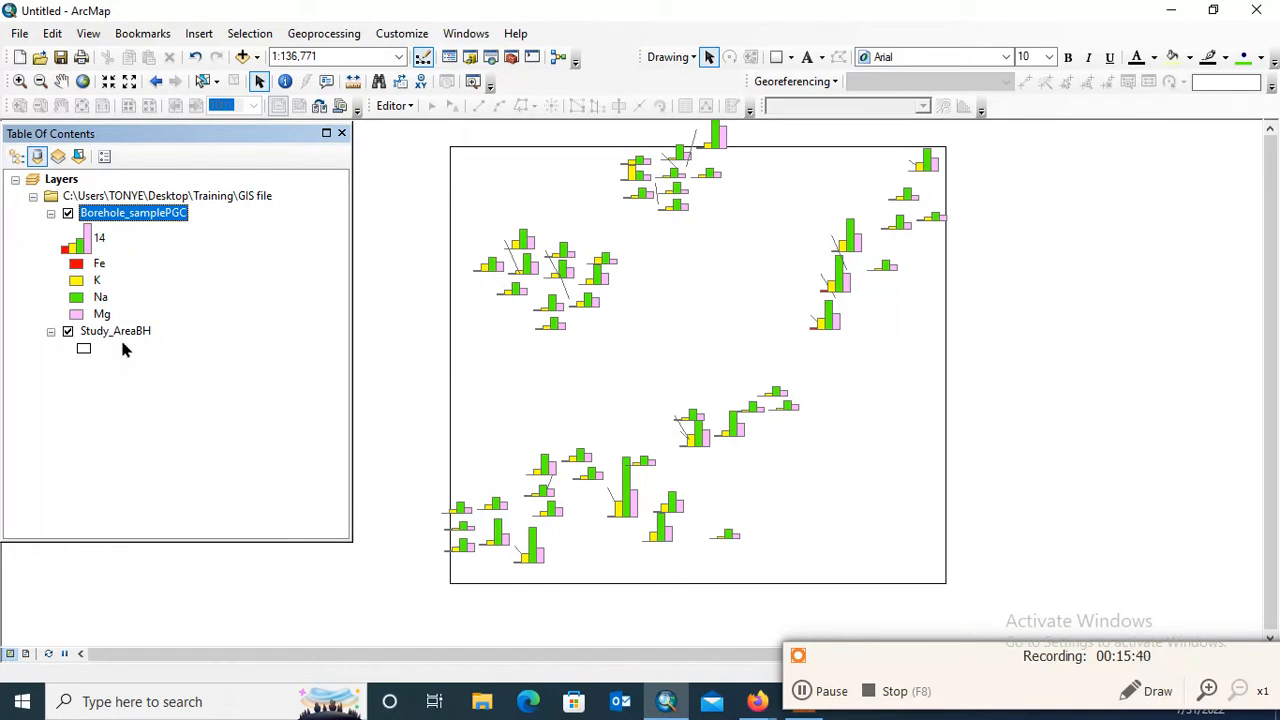
Label the Borehole_samplePGC features and shift the map slightly down to check the labels
right_click(175, 221)
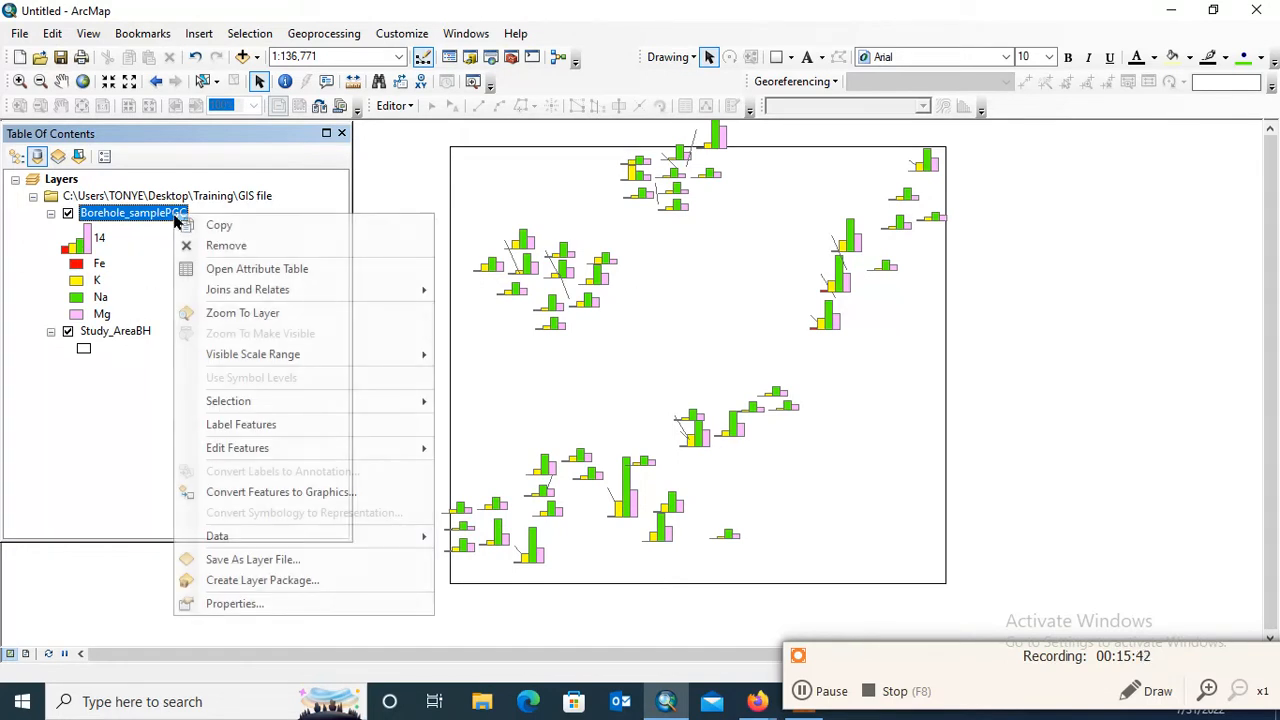
click(280, 426)
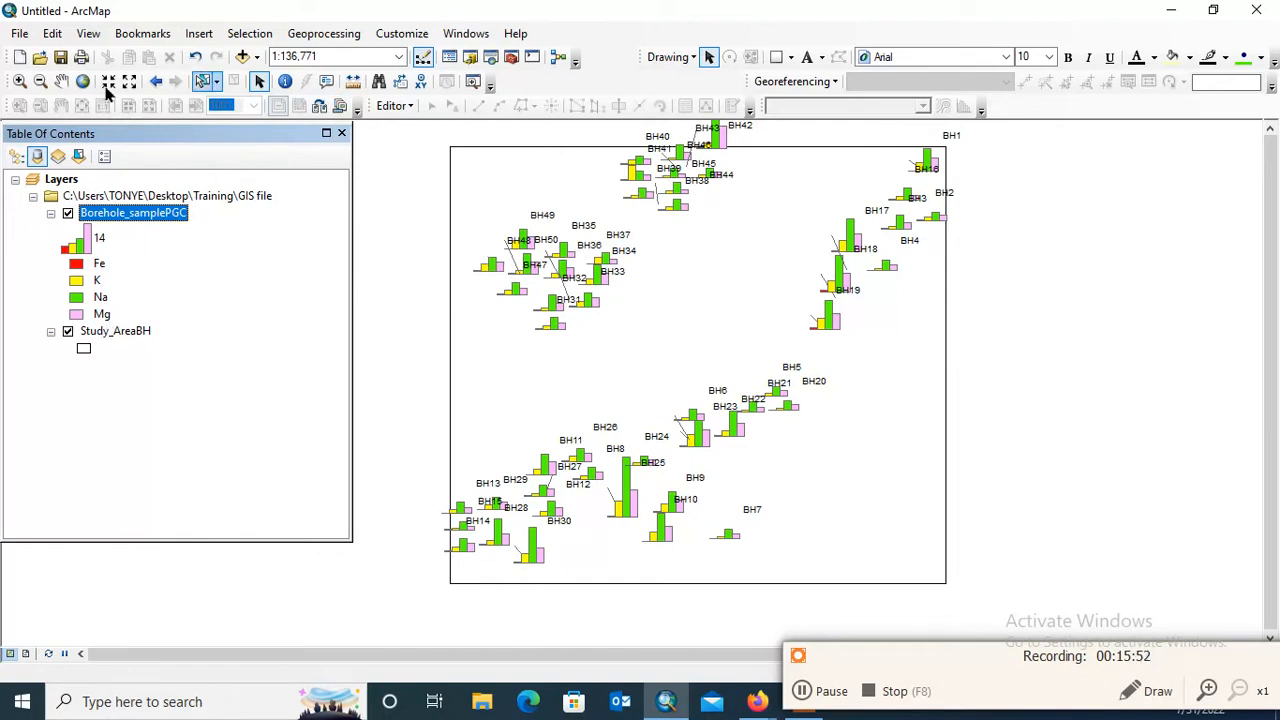
click(61, 81)
mouse_move(806, 318)
mouse_down()
mouse_move(792, 370)
mouse_move(798, 342)
mouse_up()
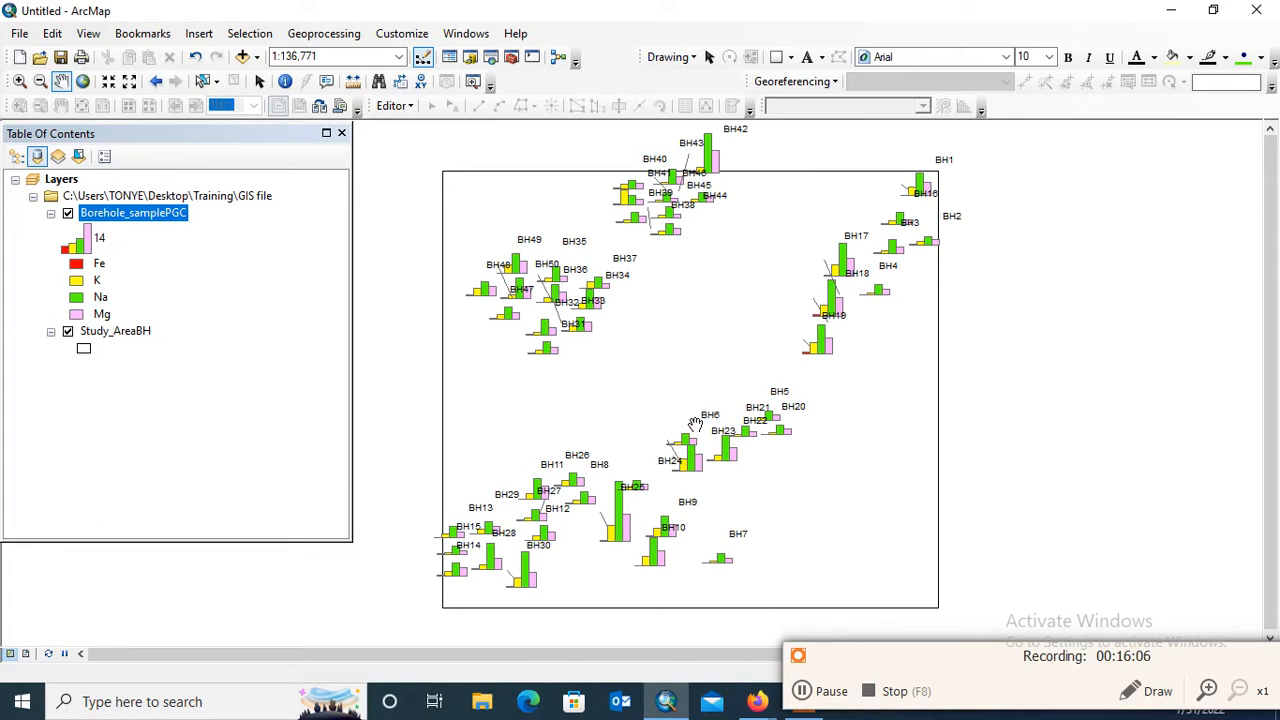
Try the Quantity by category symbology for Borehole_samplePGC with Fe as the value field and all values added
right_click(155, 218)
click(243, 597)
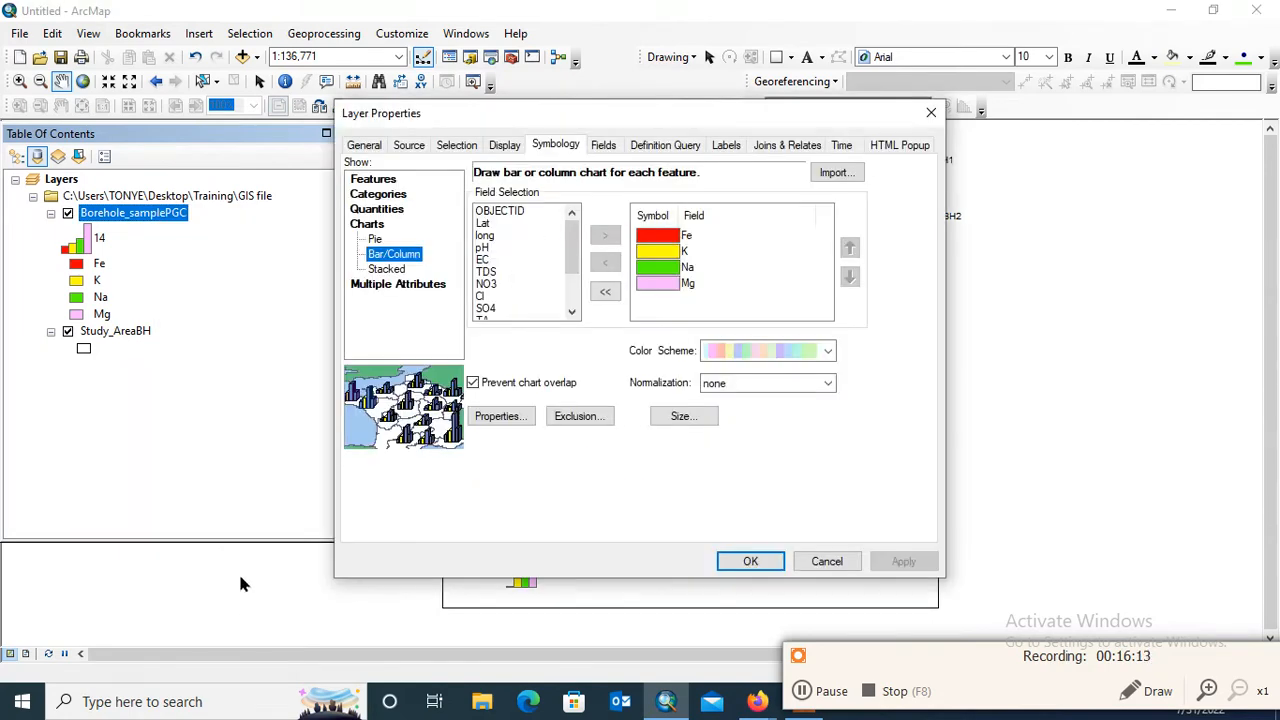
click(398, 285)
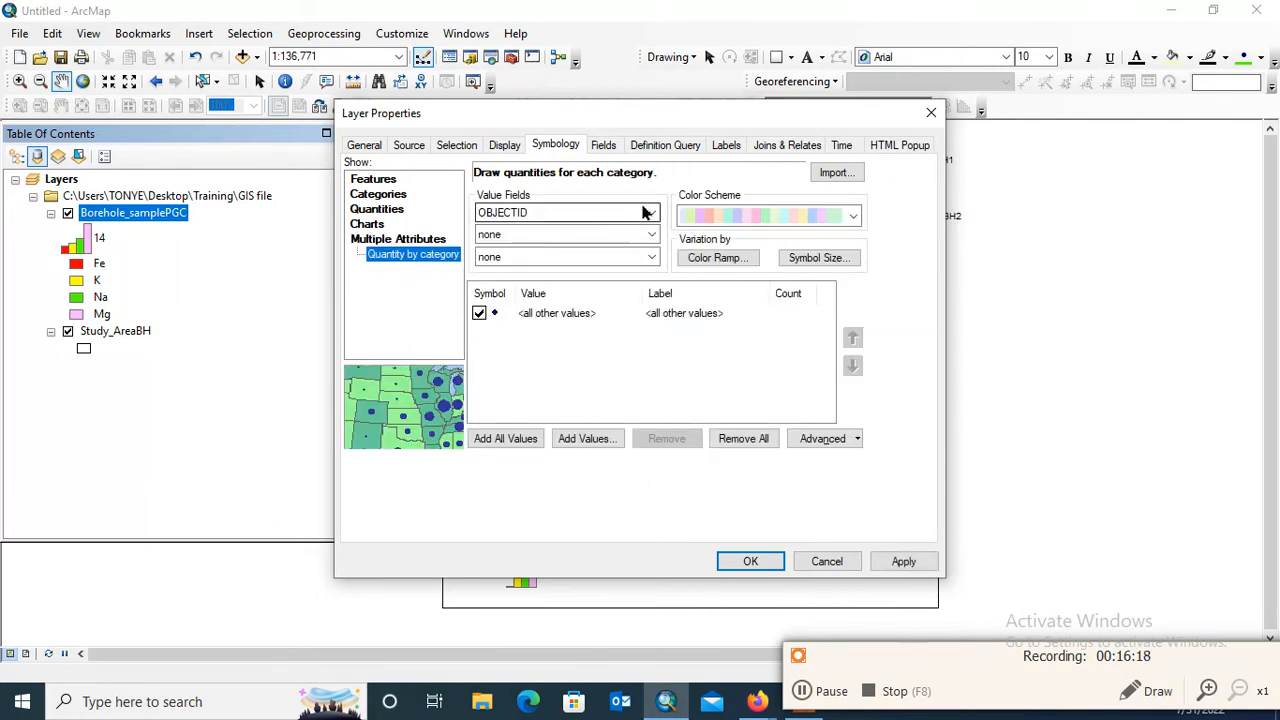
click(645, 212)
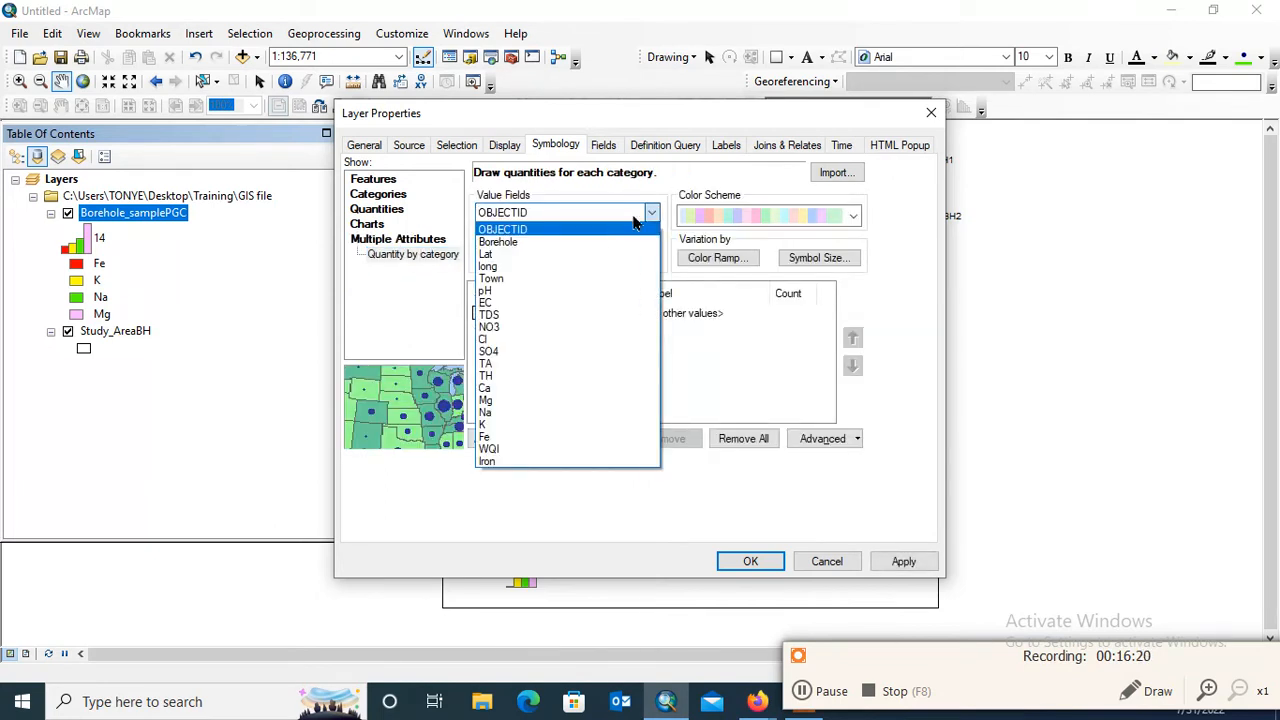
click(520, 438)
click(515, 438)
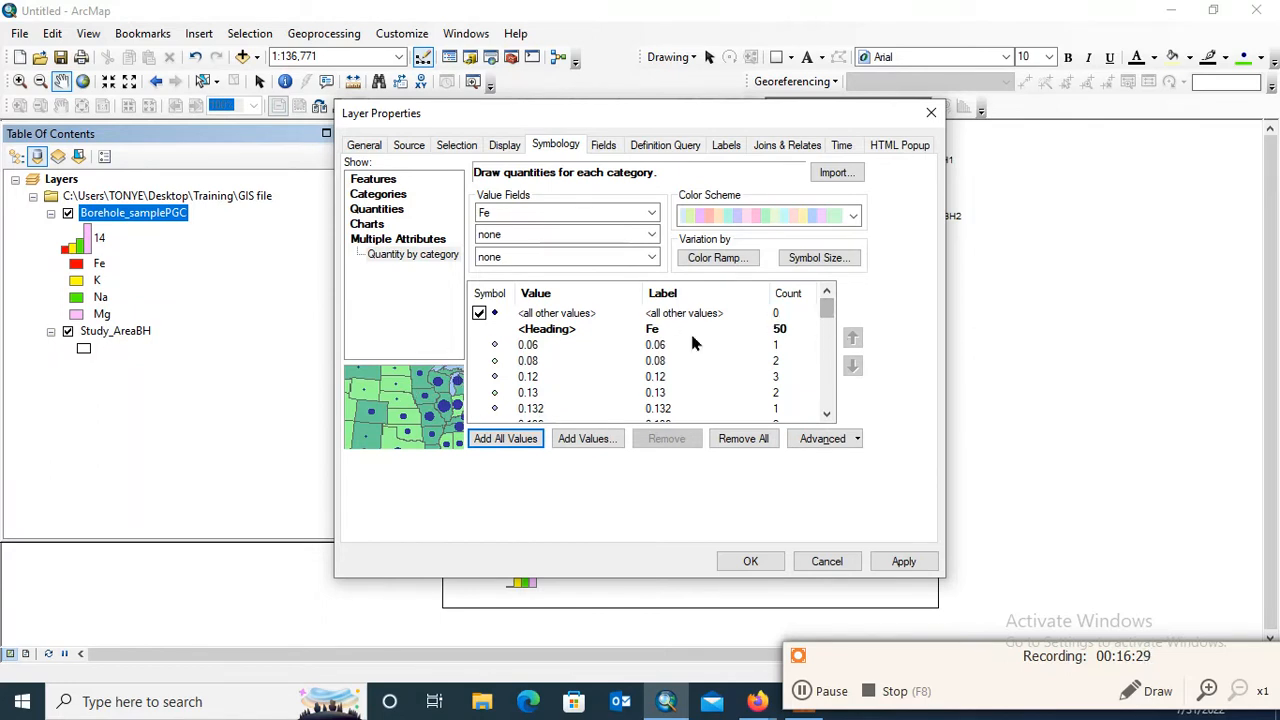
mouse_move(827, 313)
mouse_down()
mouse_move(829, 366)
mouse_move(827, 310)
mouse_up()
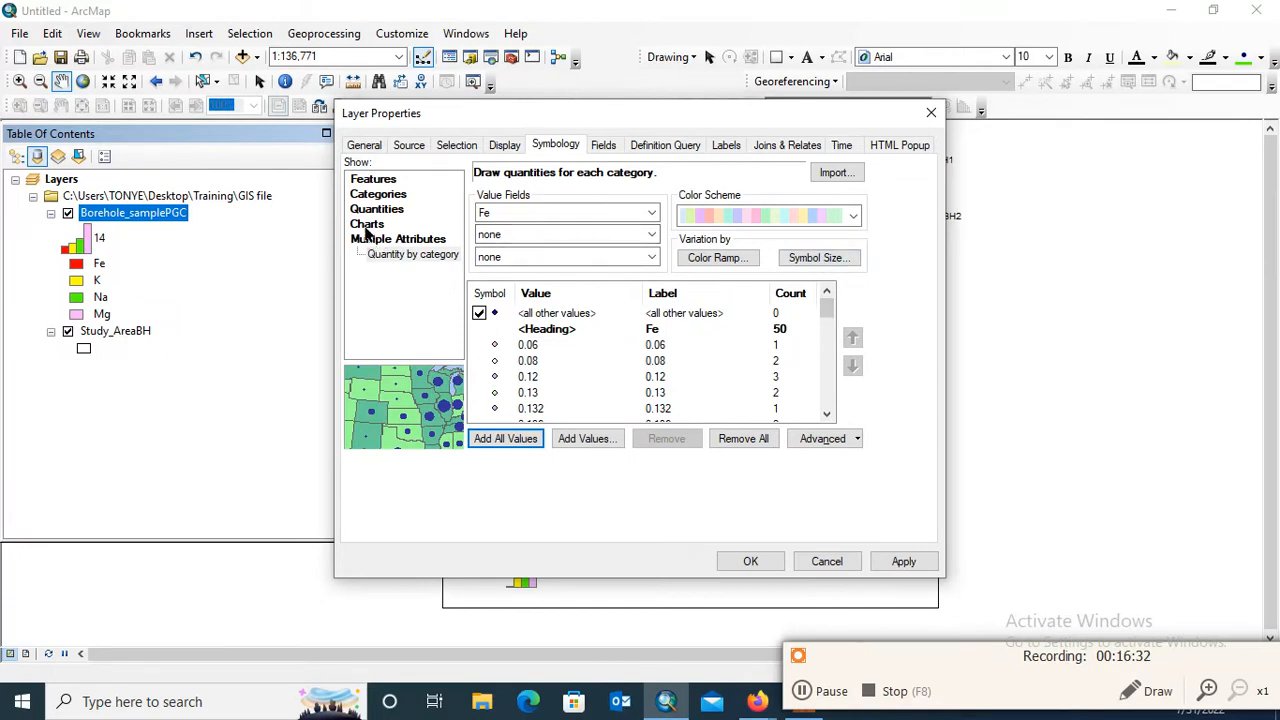
Switch the Borehole_samplePGC symbology to stacked charts and apply them, checking the result on the map
click(367, 225)
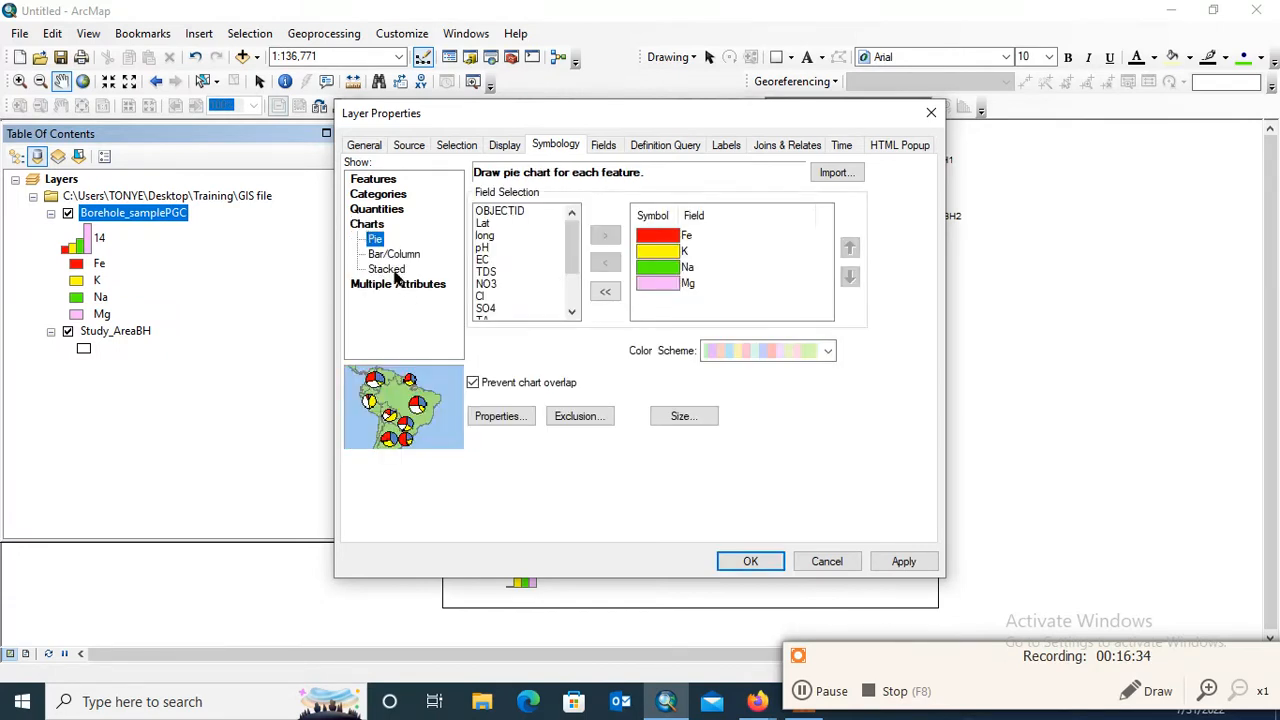
click(387, 270)
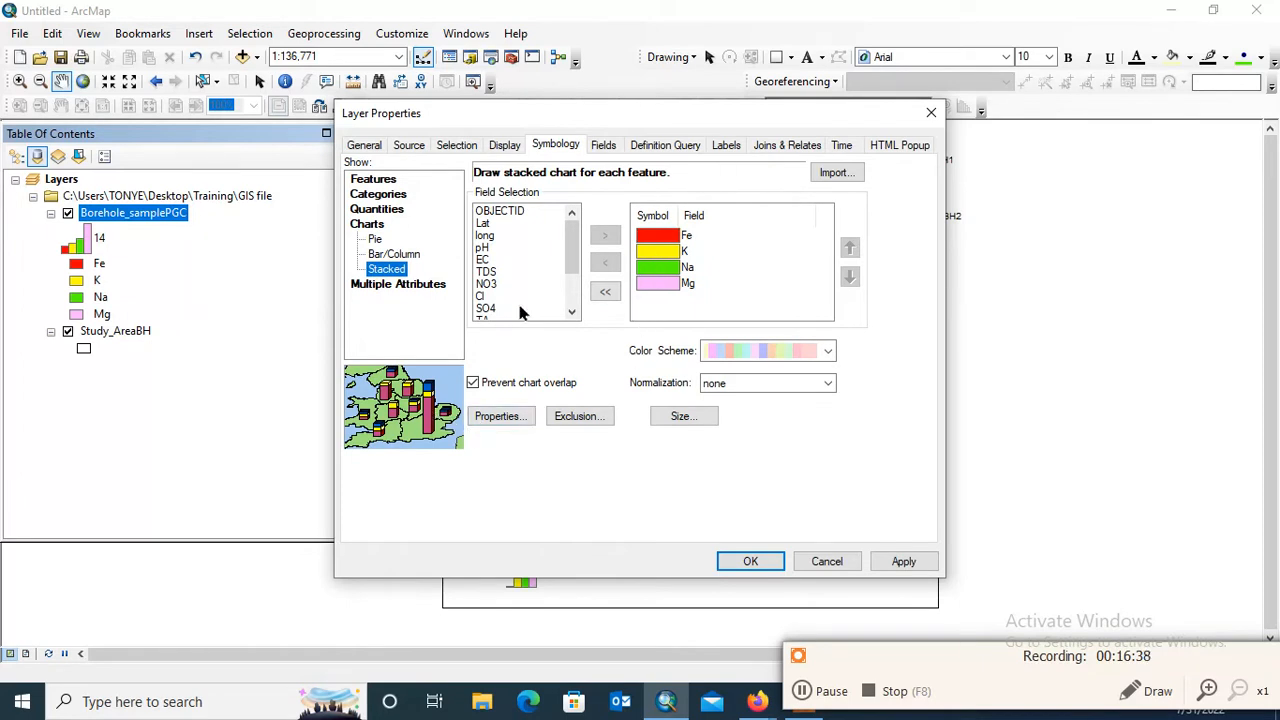
click(900, 563)
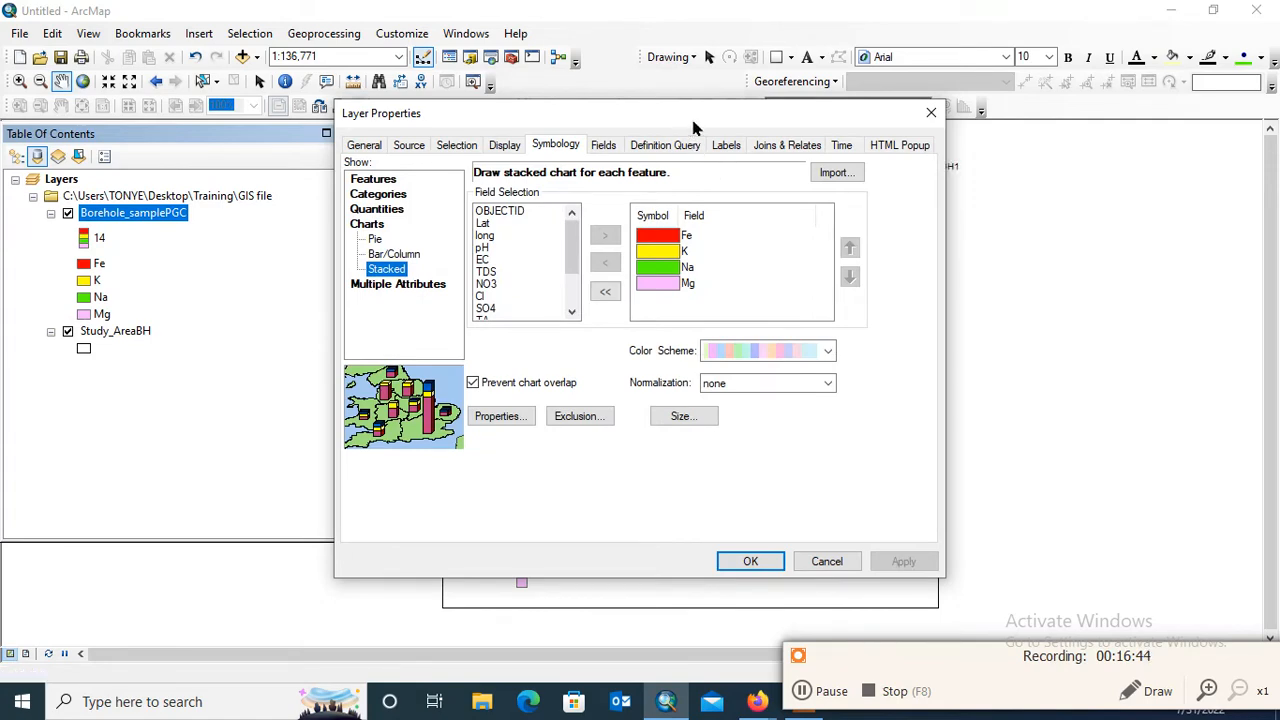
drag(694, 124, 340, 75)
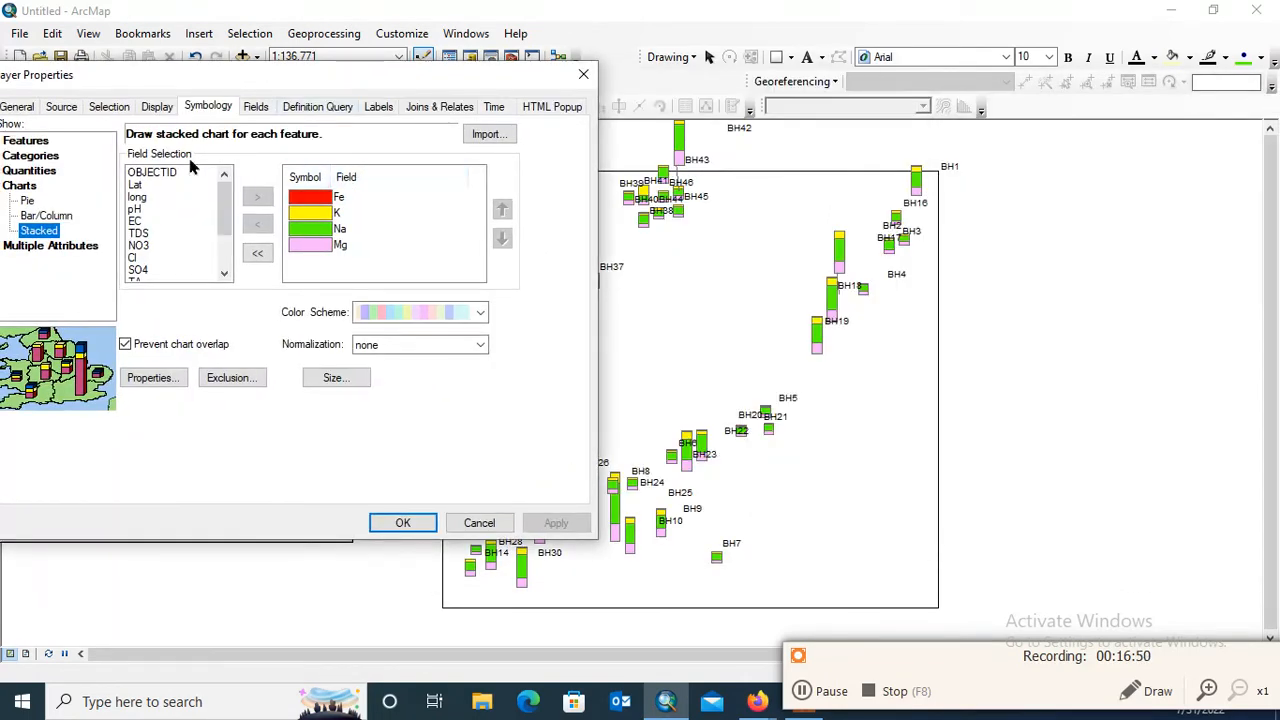
drag(200, 80, 310, 76)
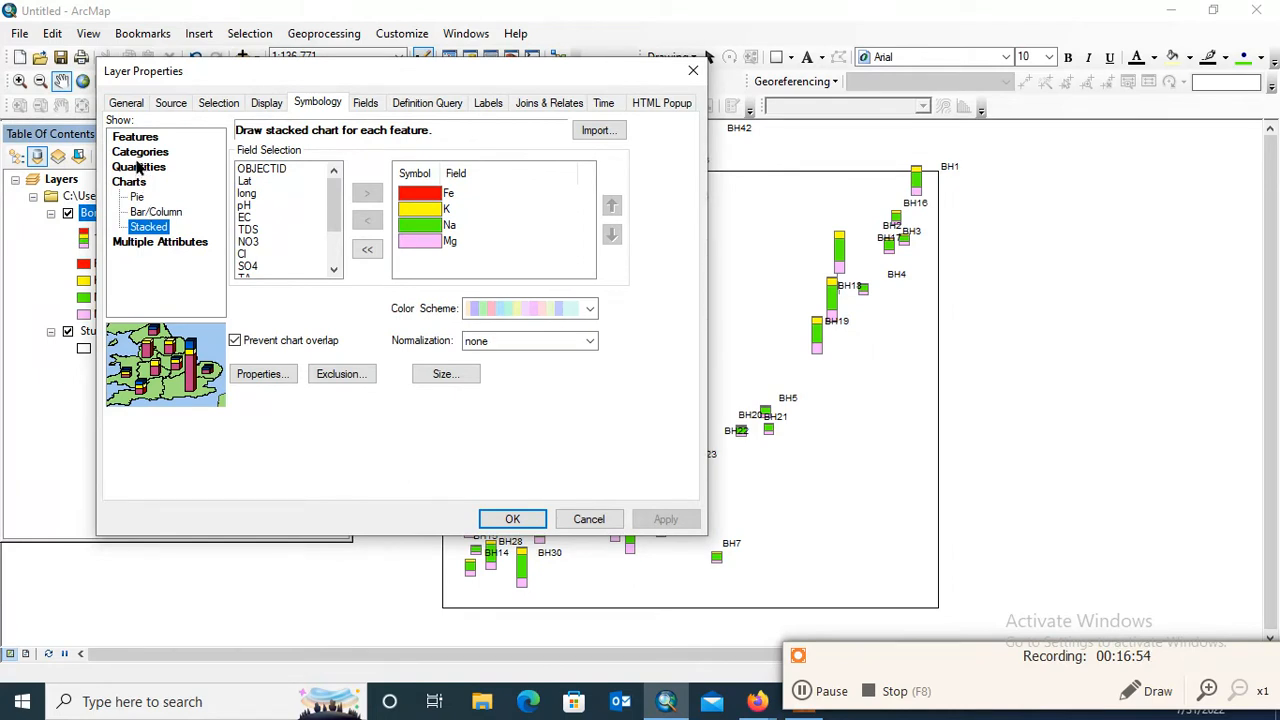
Apply graduated symbols based on the Fe field to the borehole samples and check them on the map
click(139, 167)
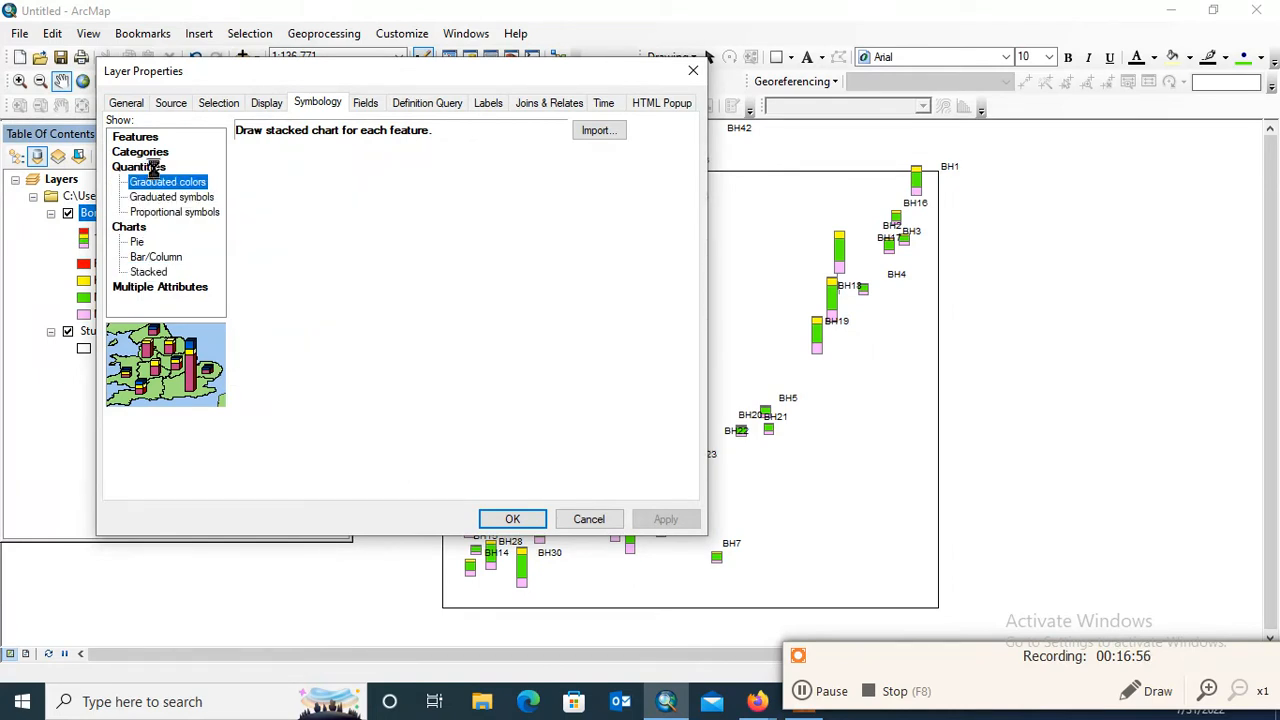
click(184, 213)
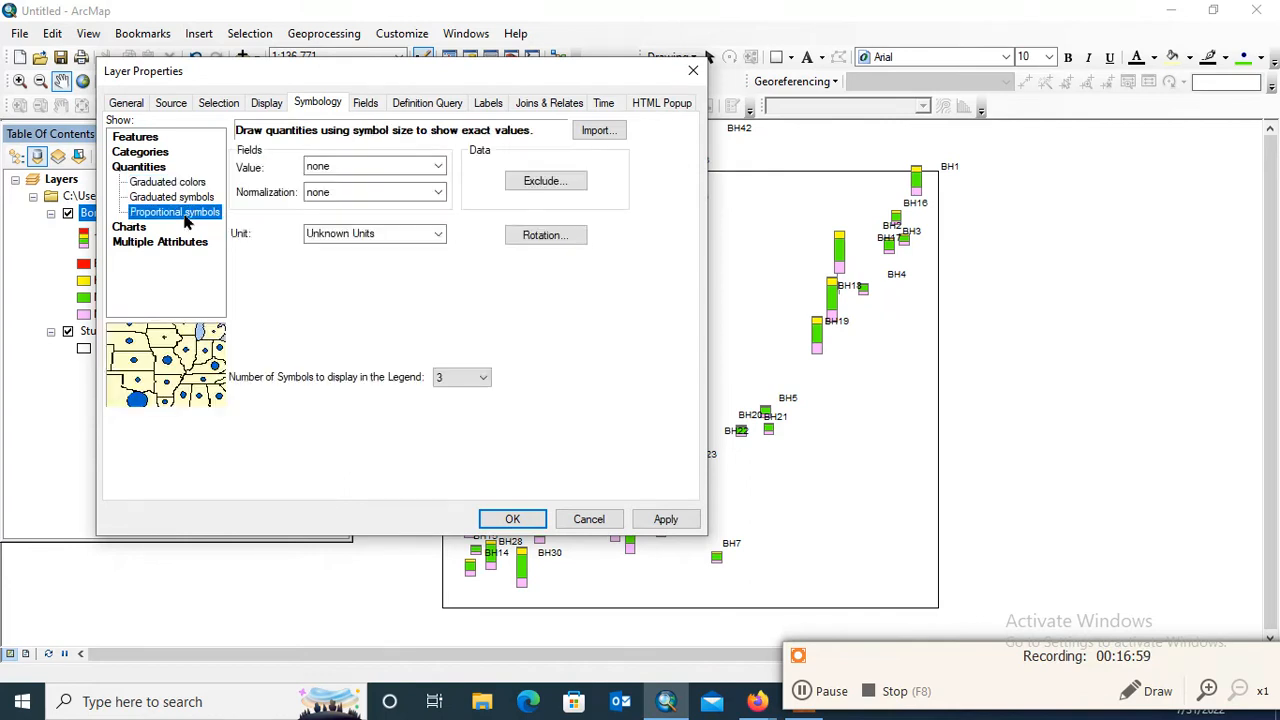
click(183, 199)
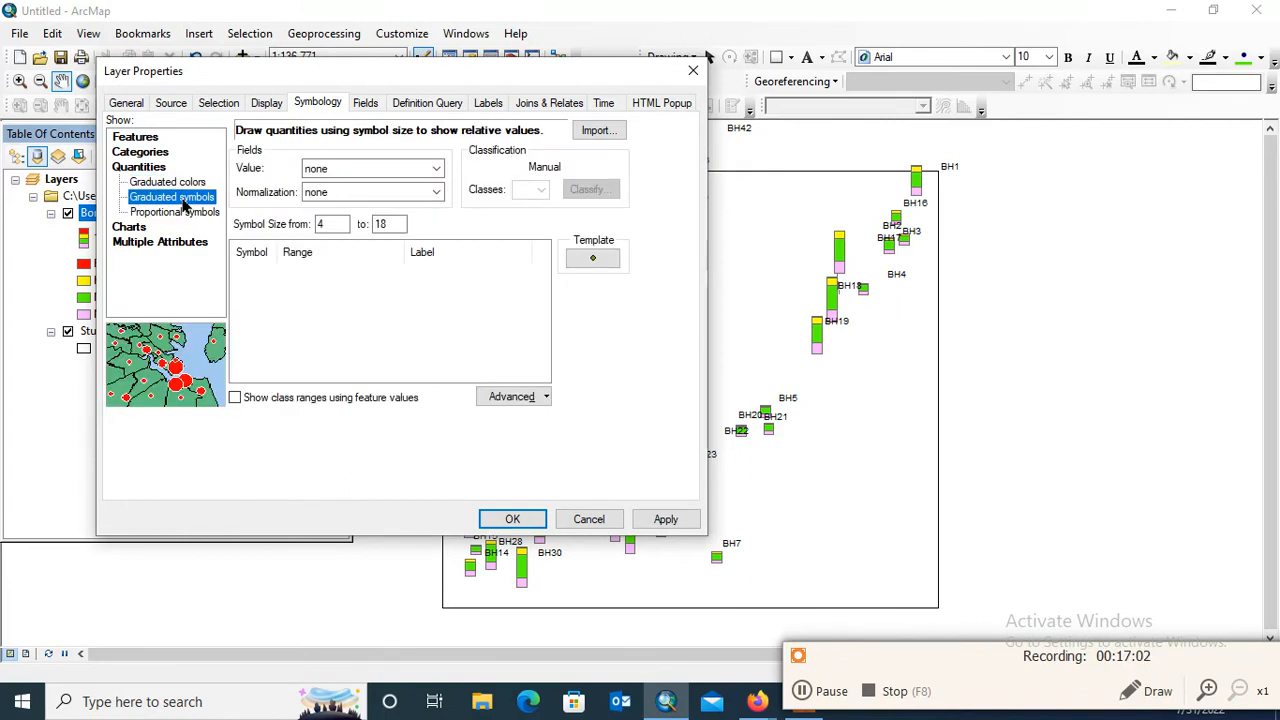
click(420, 168)
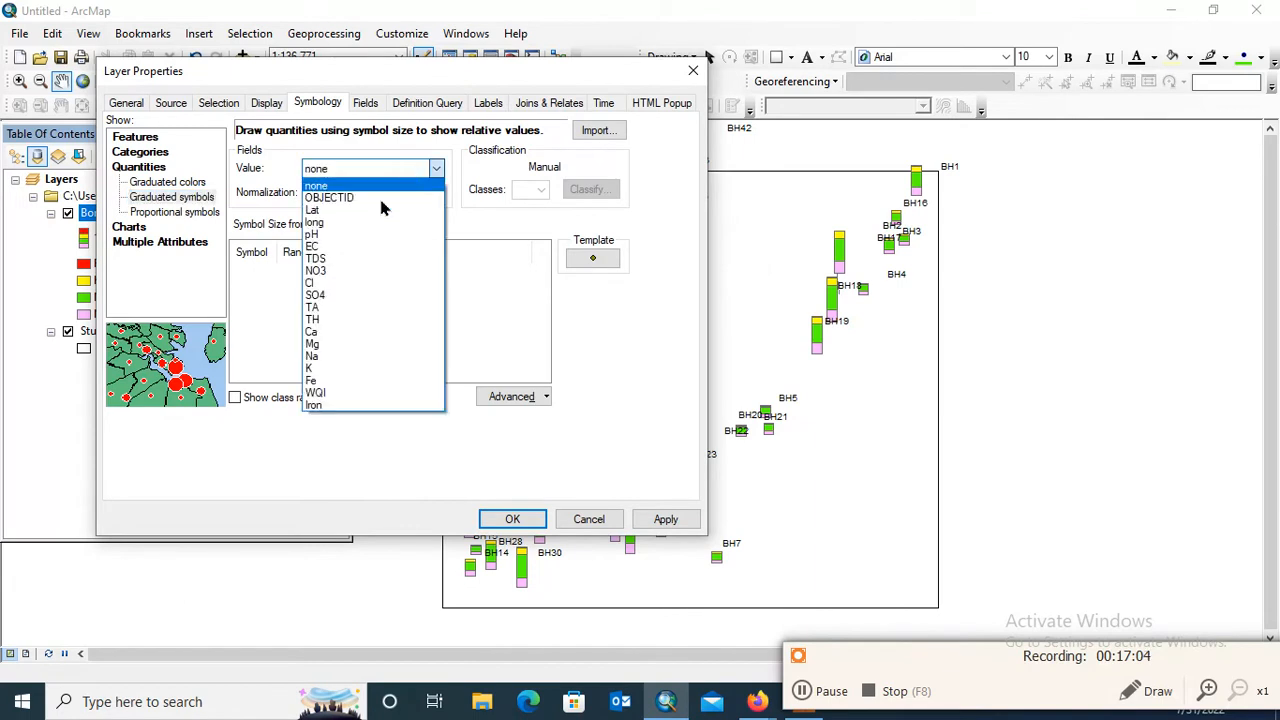
click(347, 382)
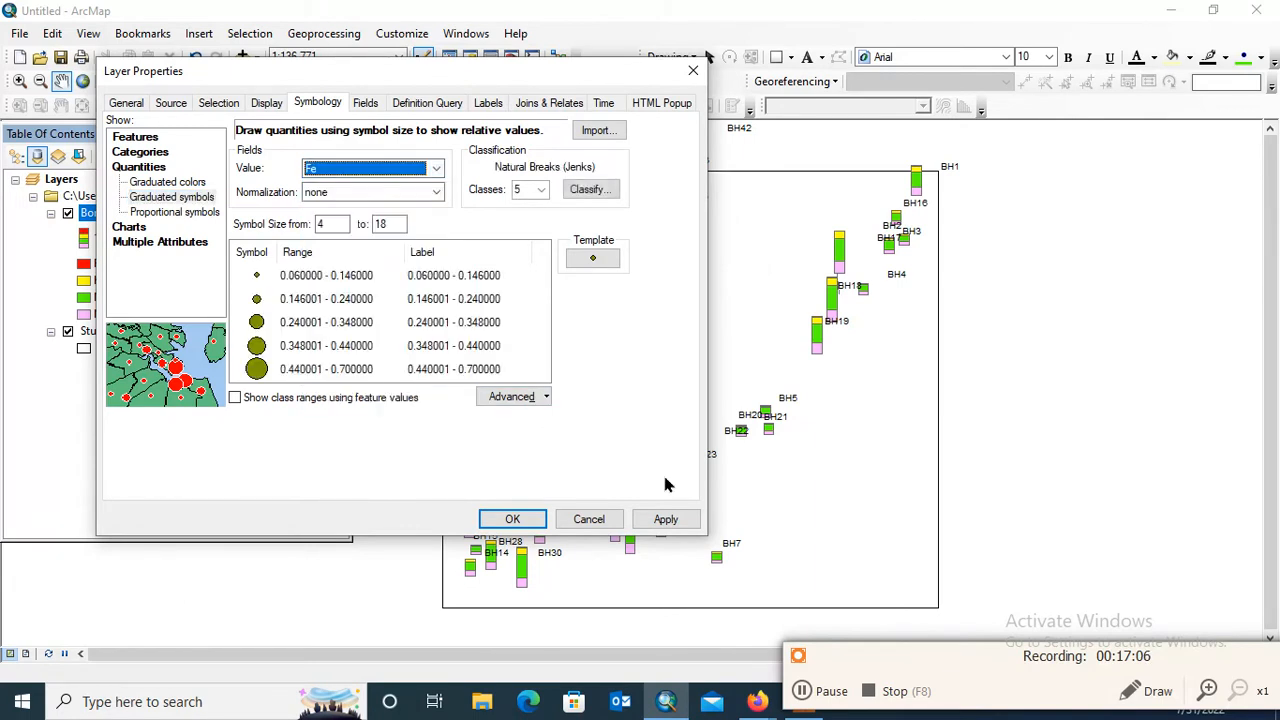
click(663, 517)
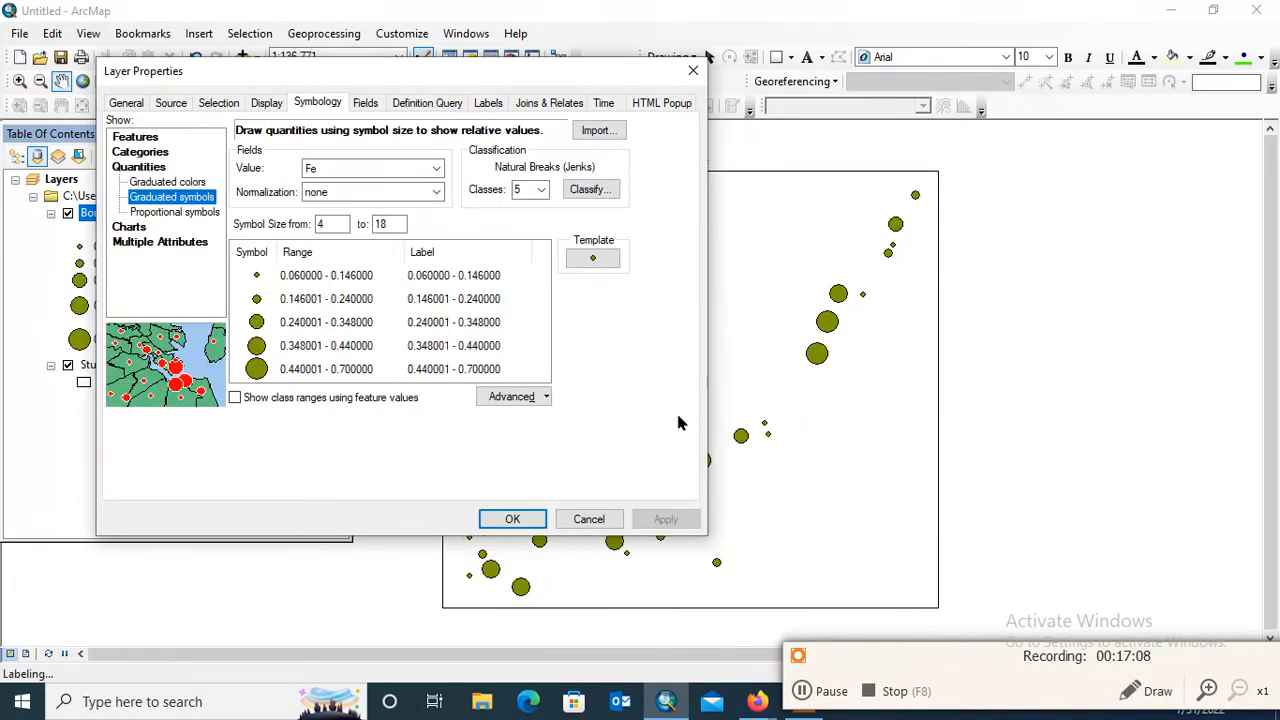
drag(427, 88, 506, 62)
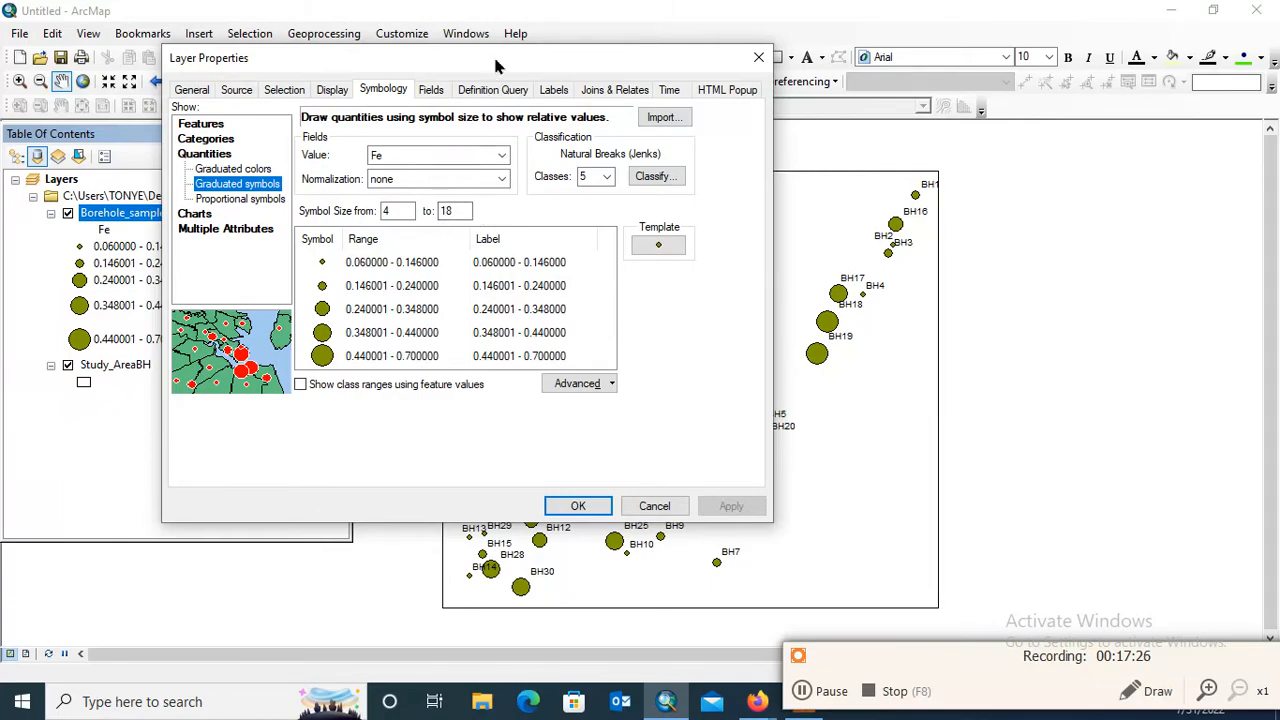
drag(497, 65, 490, 20)
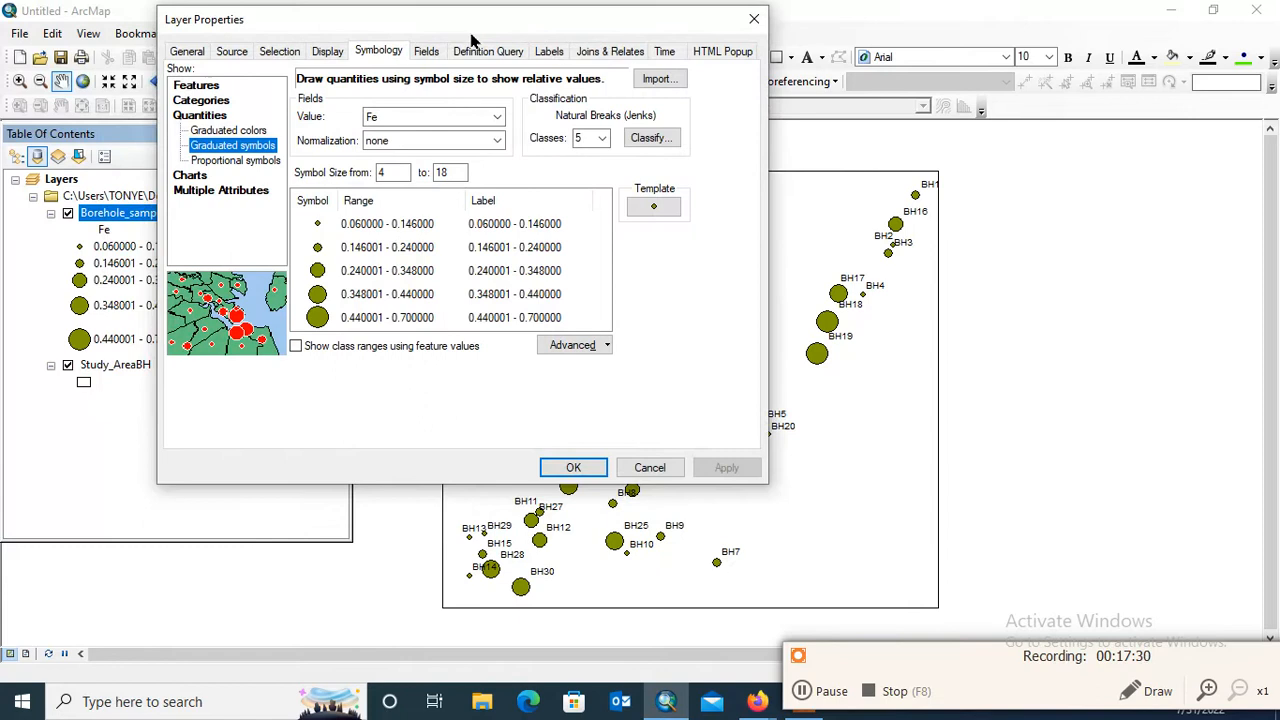
Switch the borehole layer to unique values categories, view its general settings and apply the change
click(212, 103)
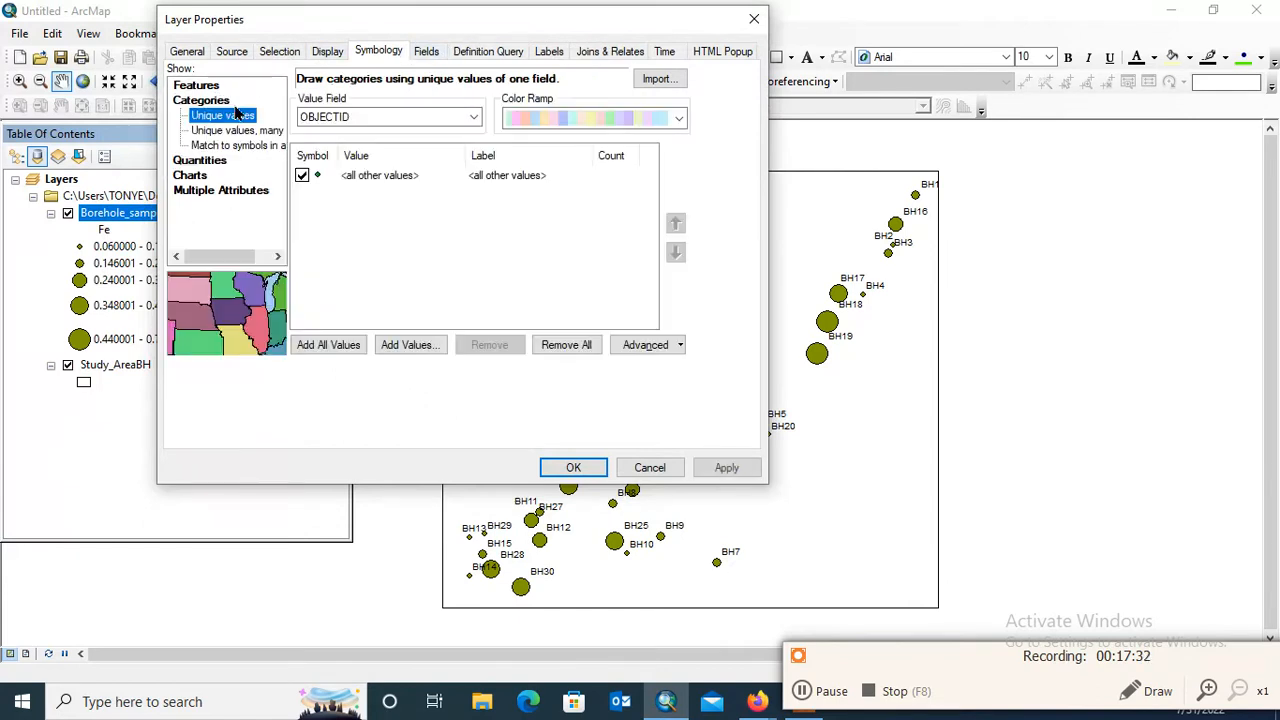
click(199, 59)
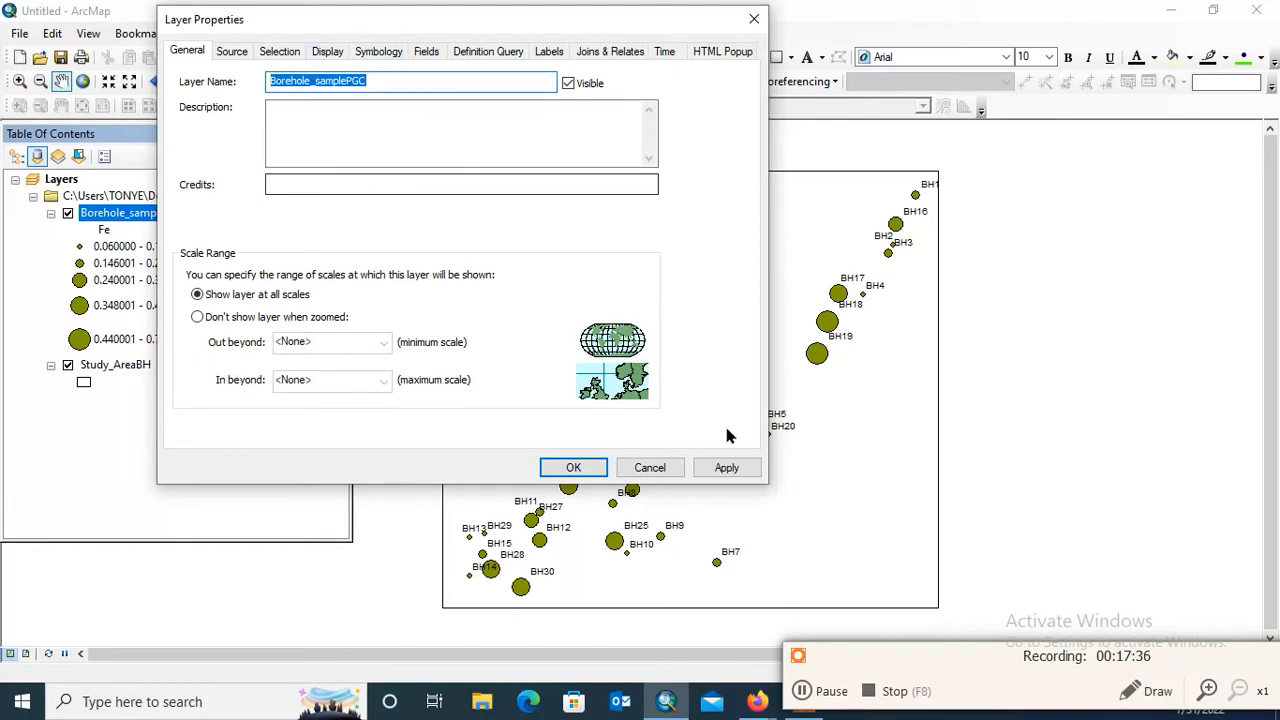
click(727, 467)
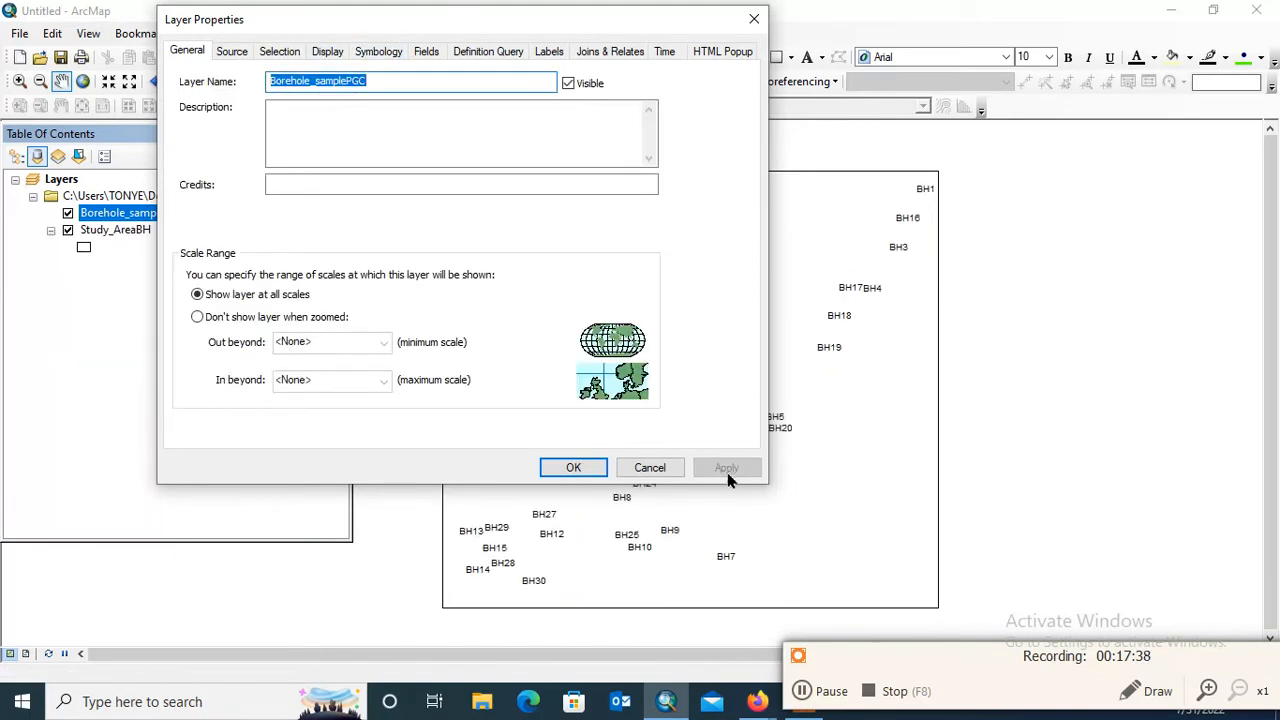
Draw all Borehole_samplePGC features with a single symbol and accept the layer properties
drag(186, 20, 553, 22)
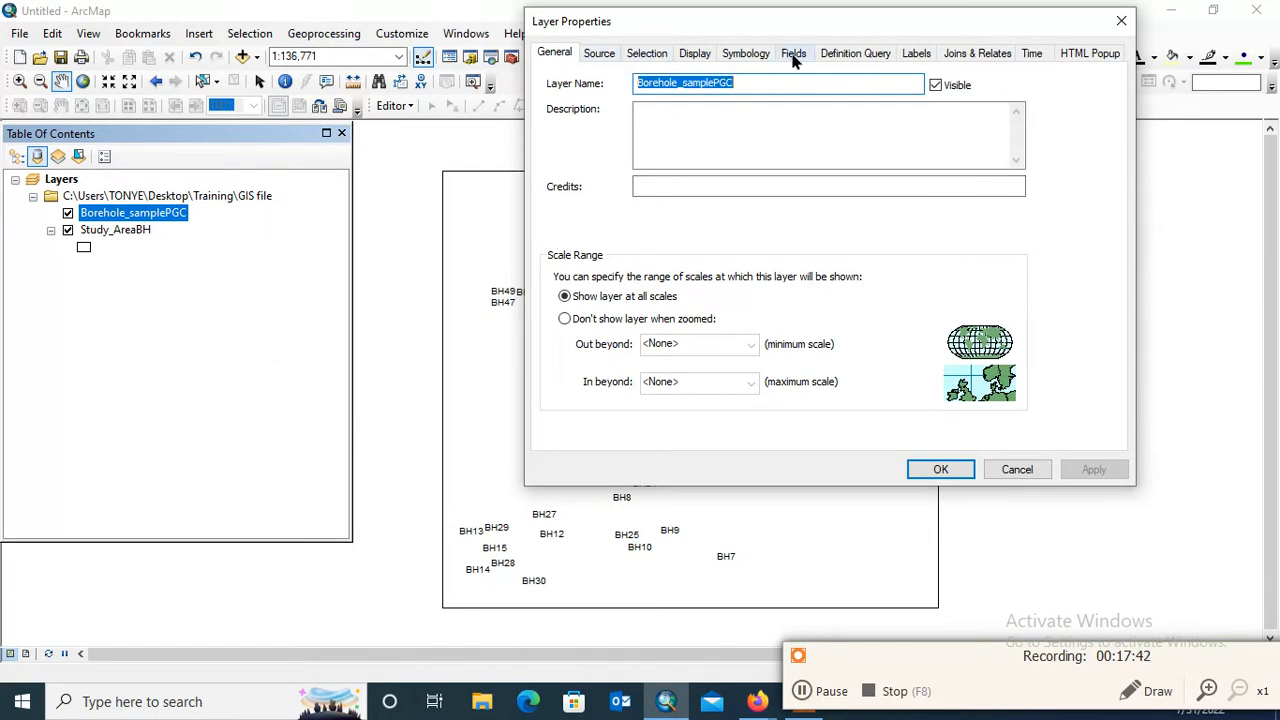
click(748, 57)
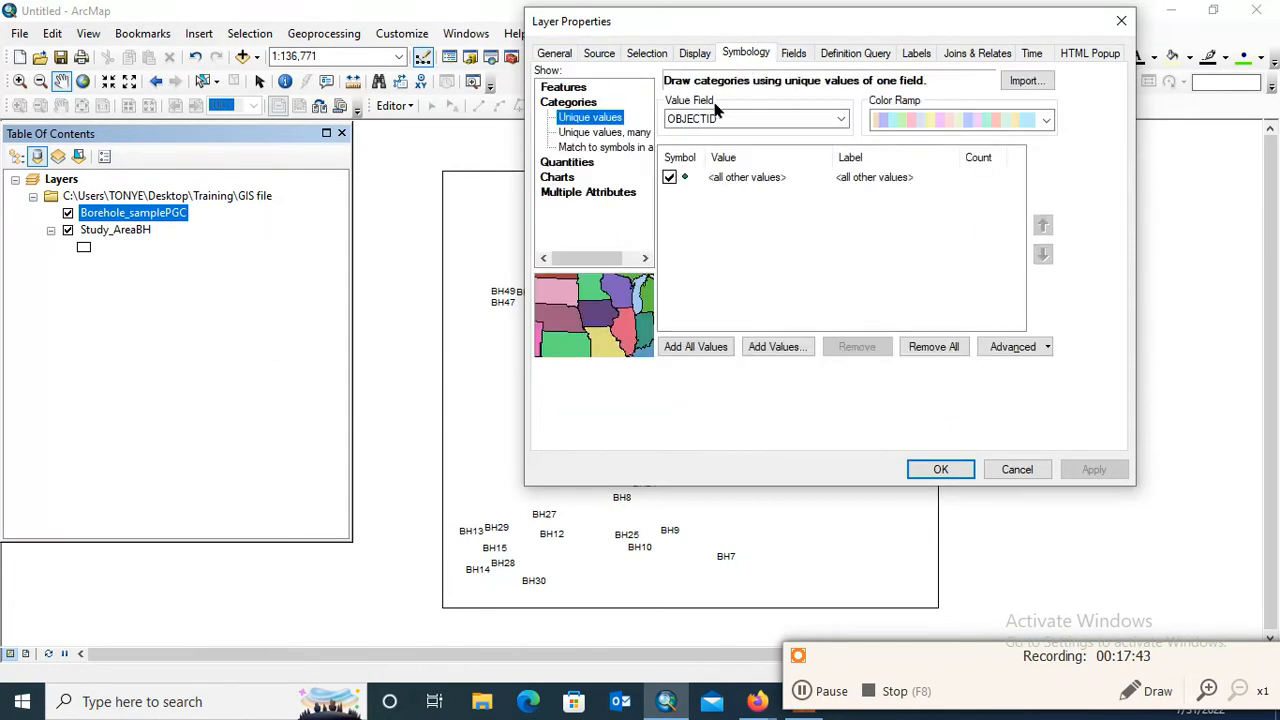
click(564, 87)
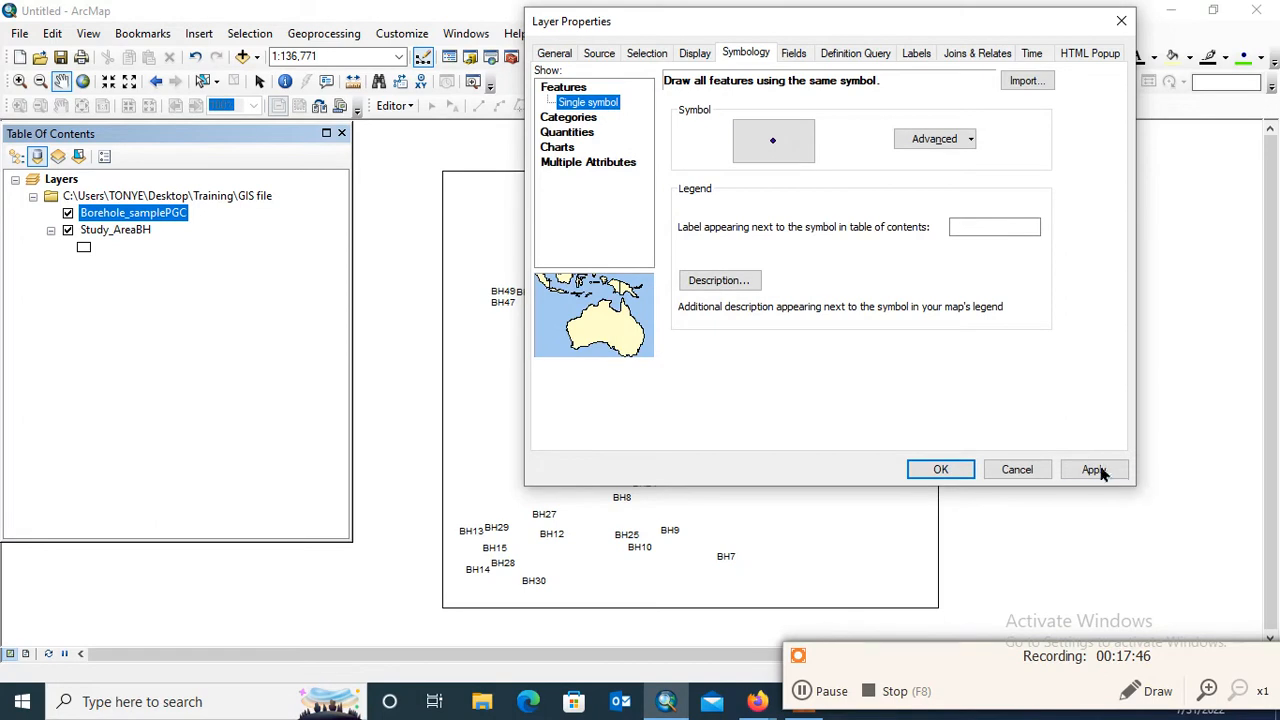
click(1093, 468)
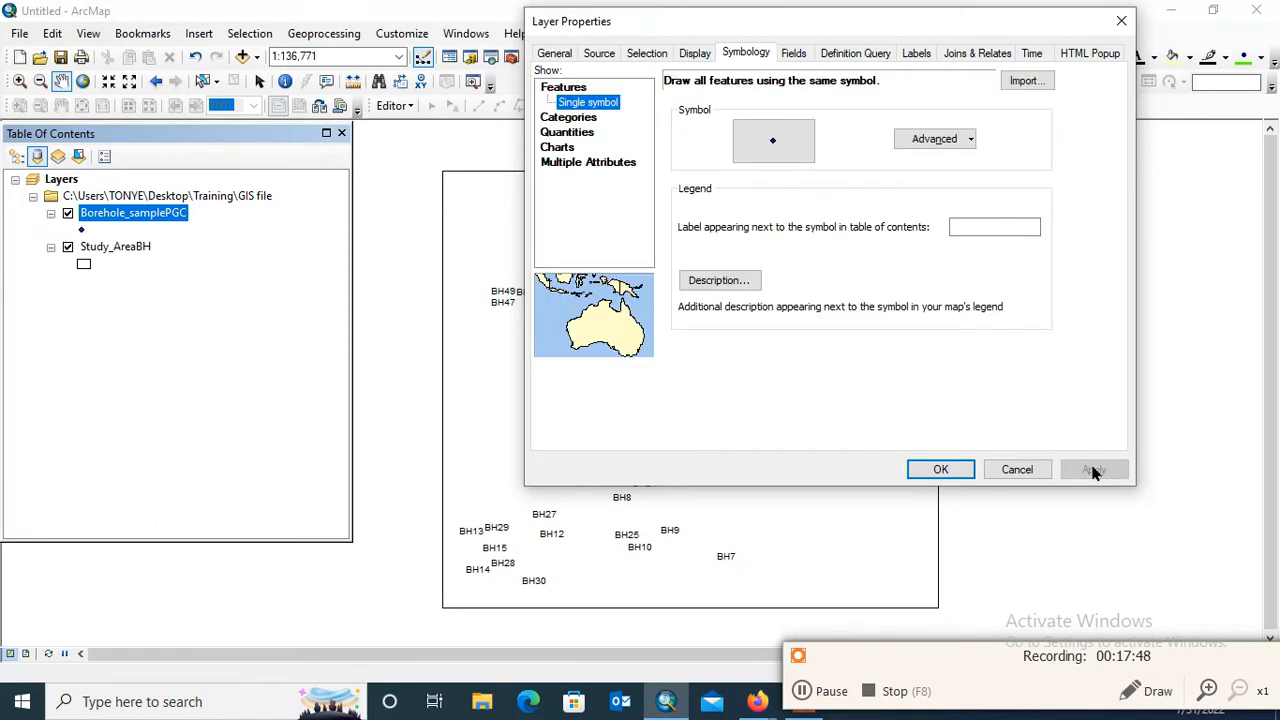
click(941, 469)
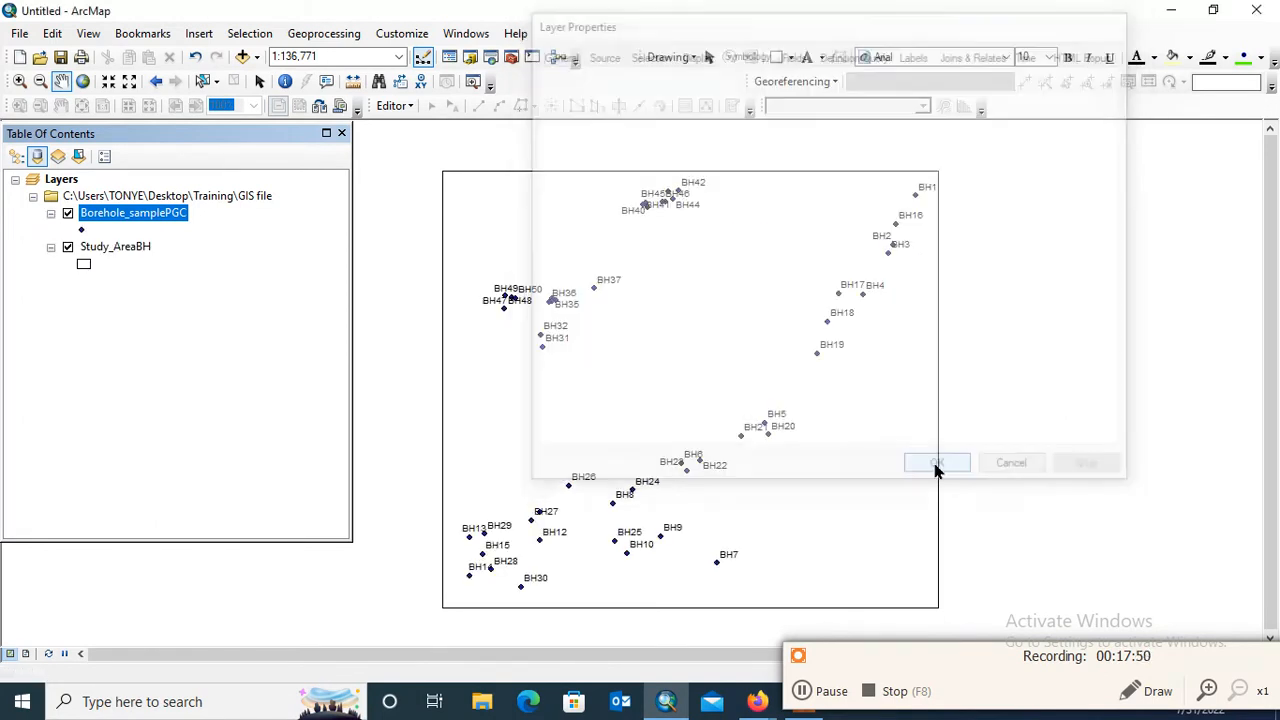
Change the Borehole_samplePGC point symbol to the green Circle 2 style
click(83, 229)
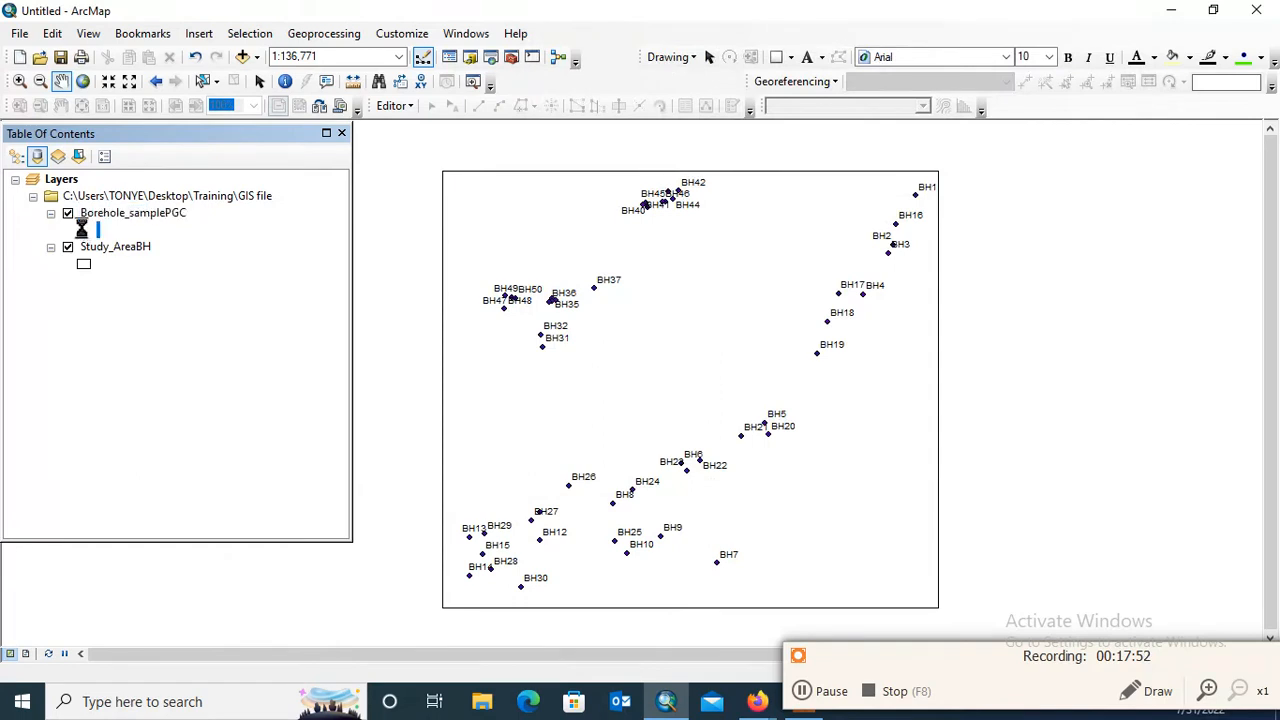
click(758, 388)
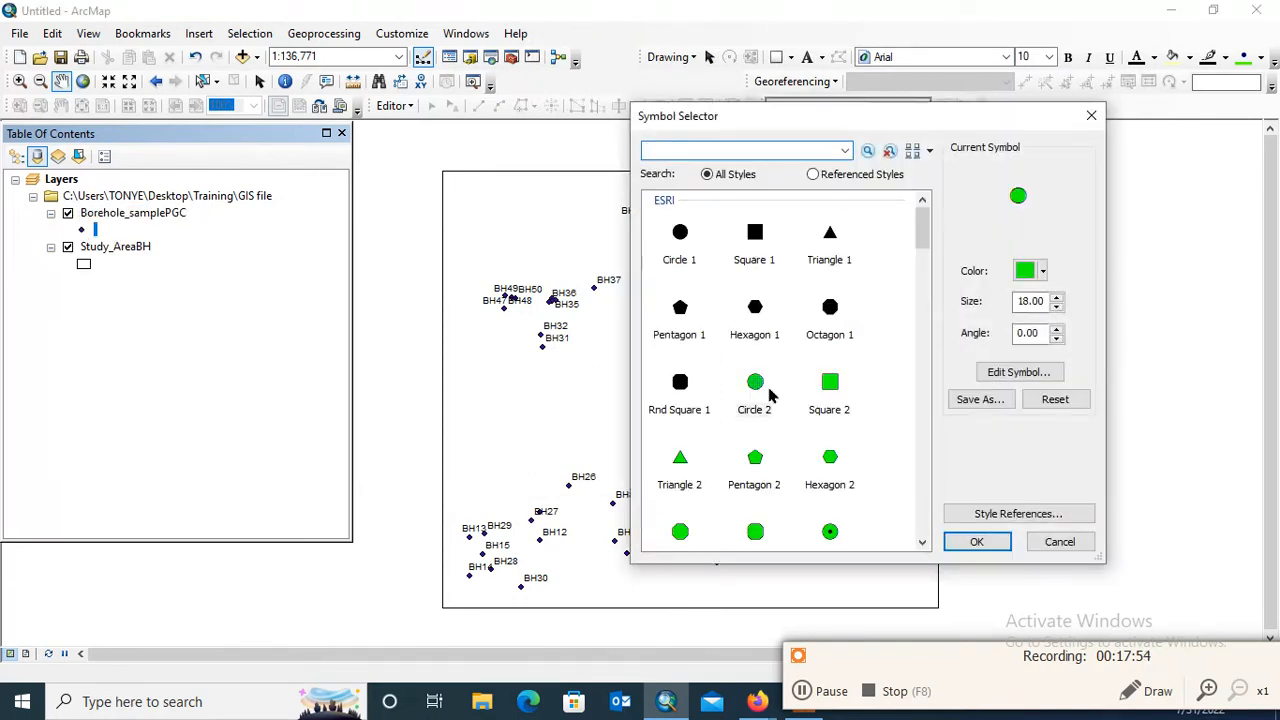
click(990, 541)
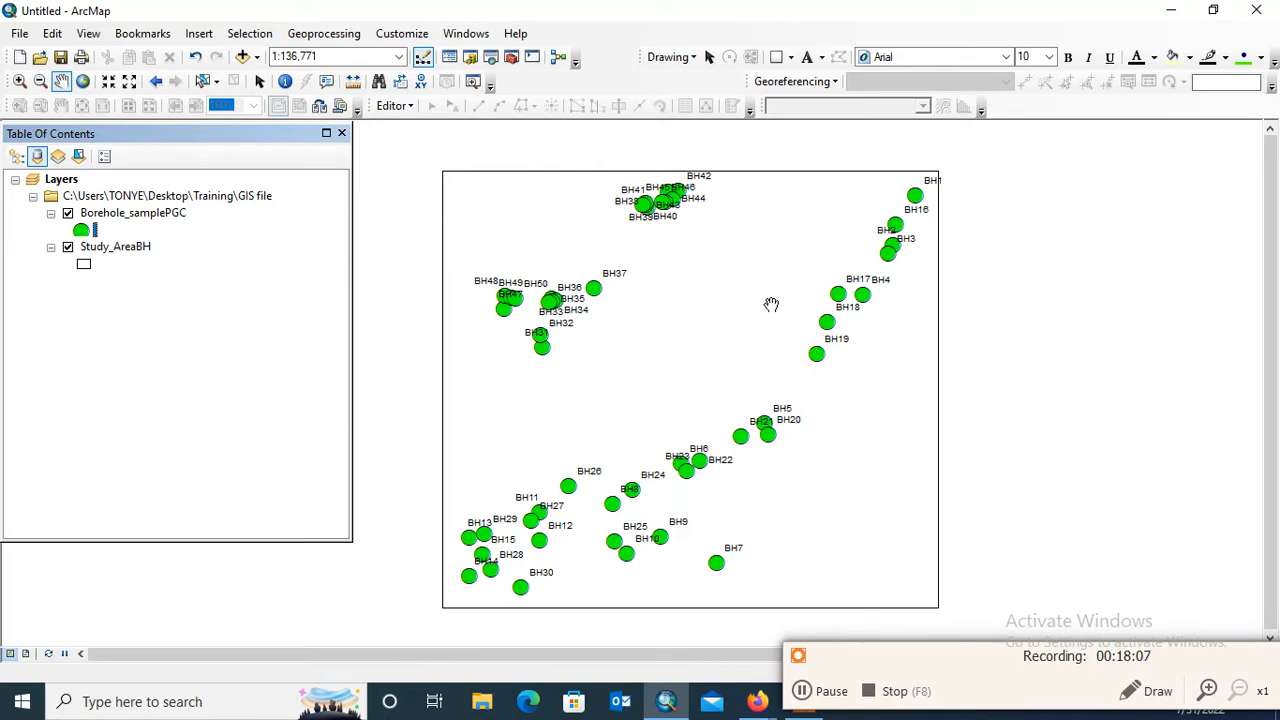
Open the IDW tool from the Interpolation toolset of the Spatial Analyst Tools
click(511, 58)
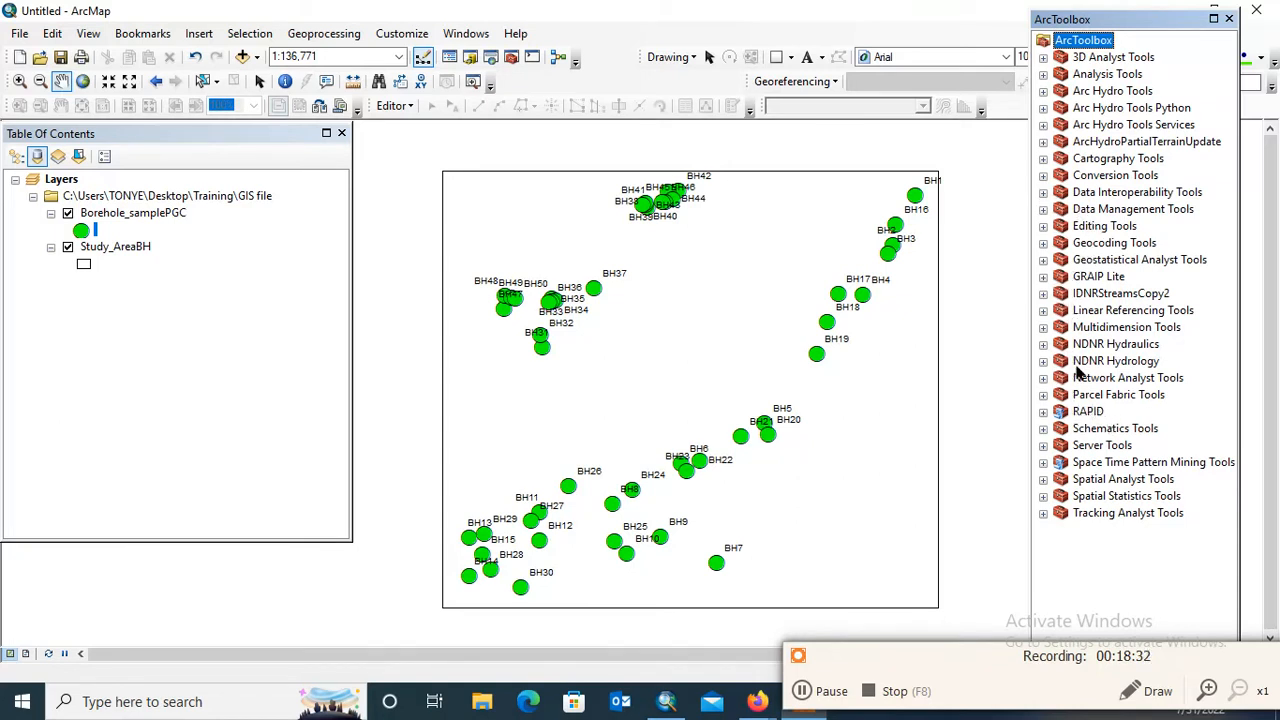
click(1043, 209)
click(1043, 209)
click(1043, 192)
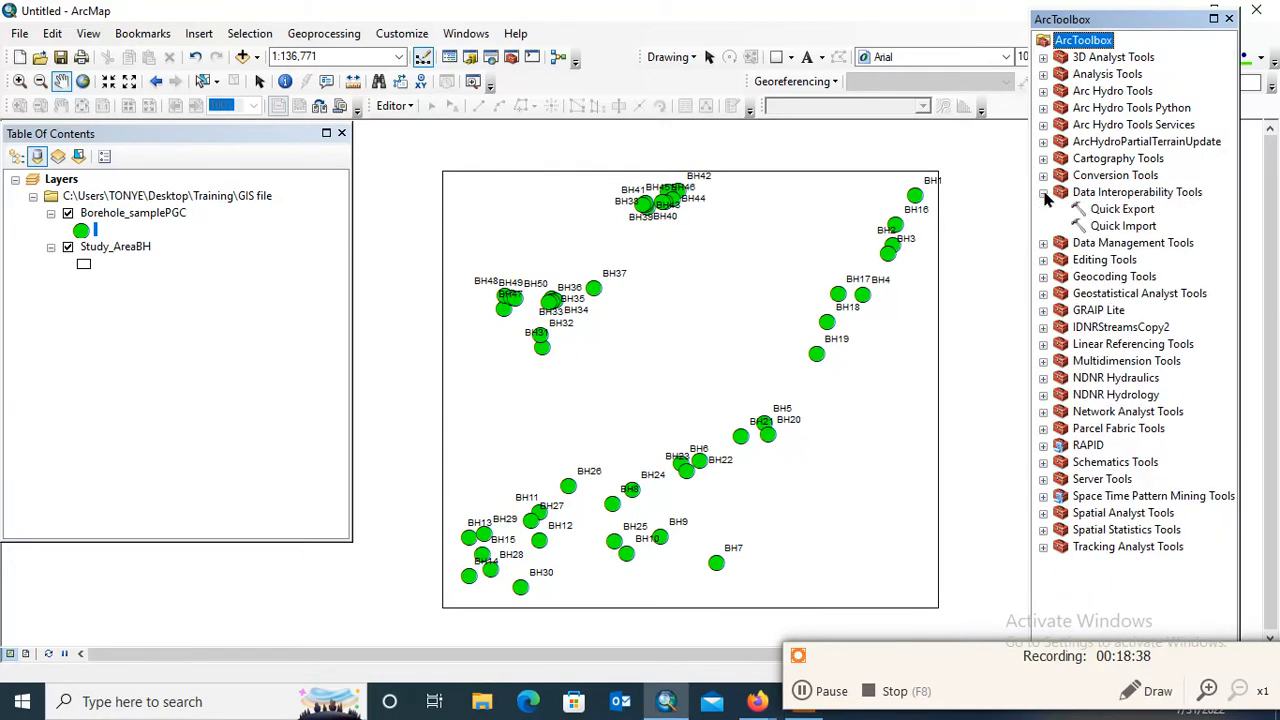
click(1043, 192)
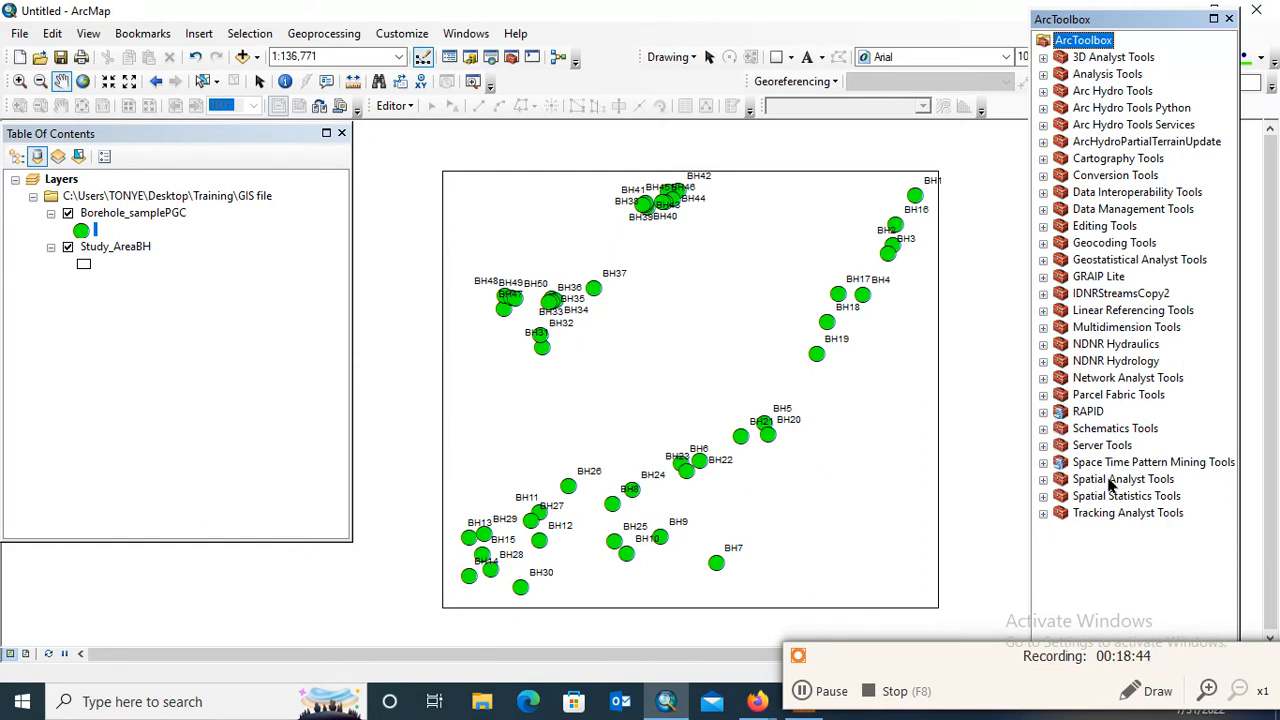
click(1044, 479)
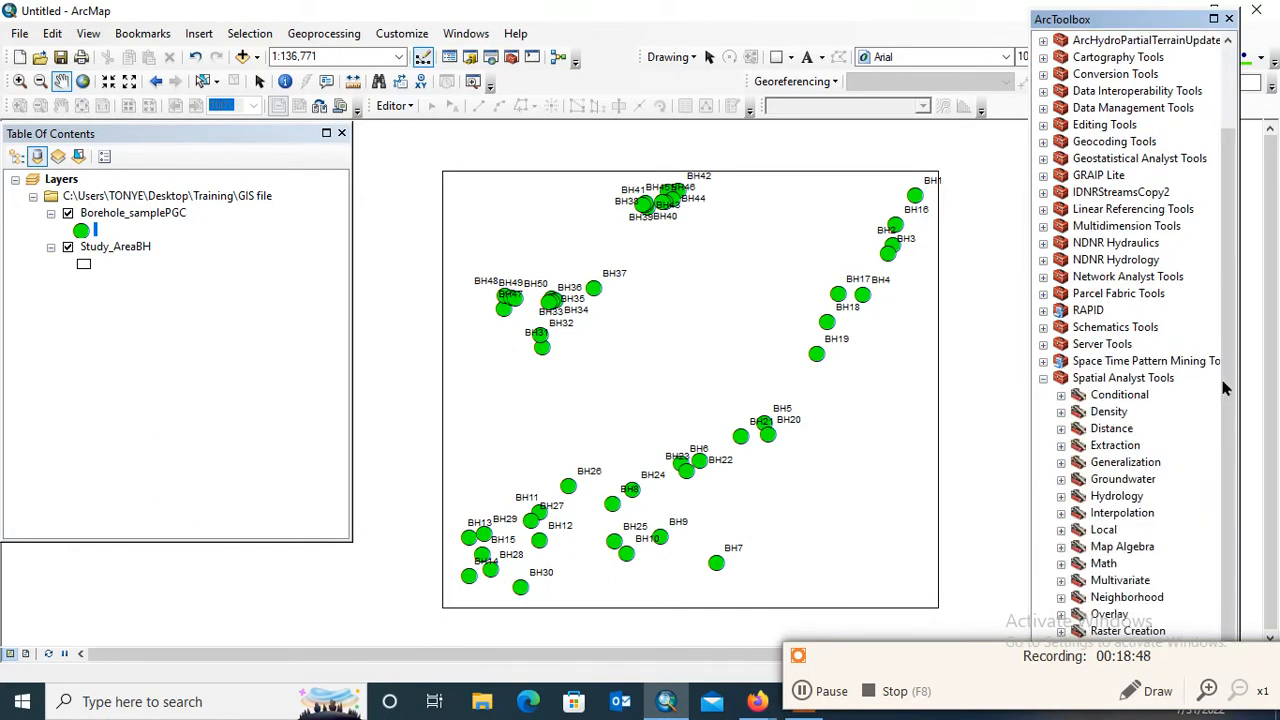
click(1061, 513)
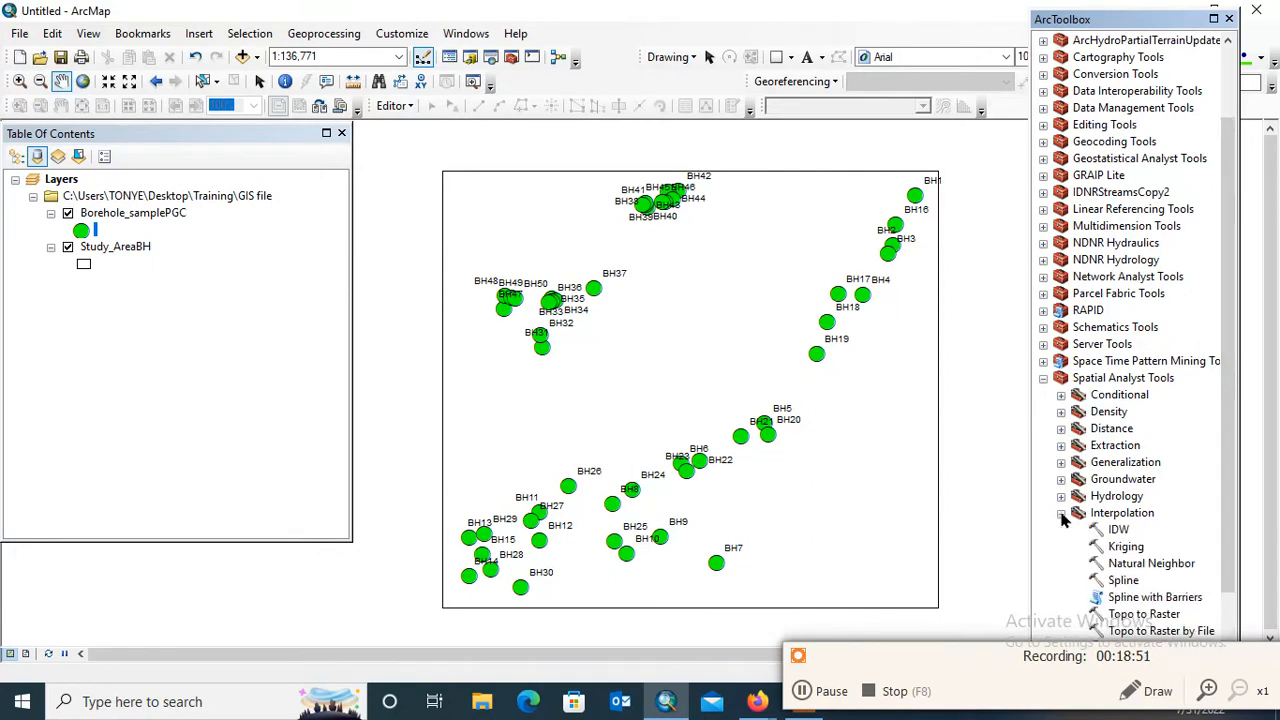
click(1121, 530)
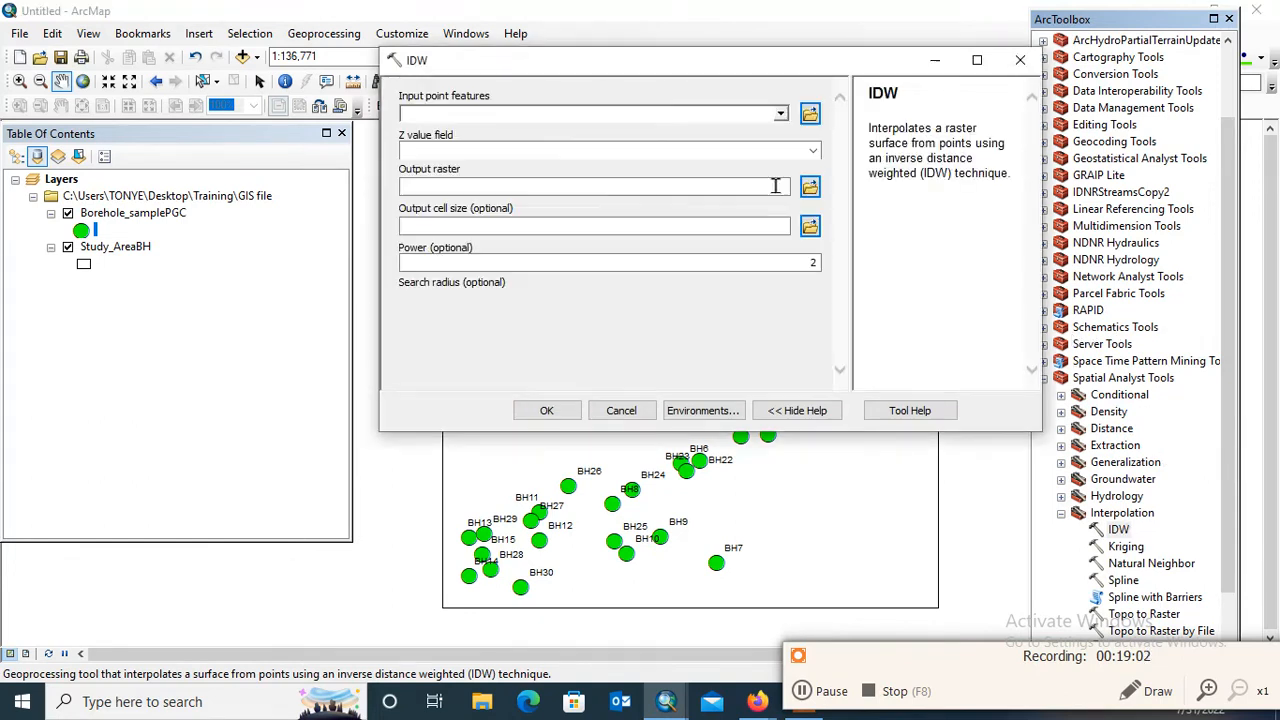
Set Borehole_samplePGC as the IDW input point features and Fe as the Z value field
click(781, 114)
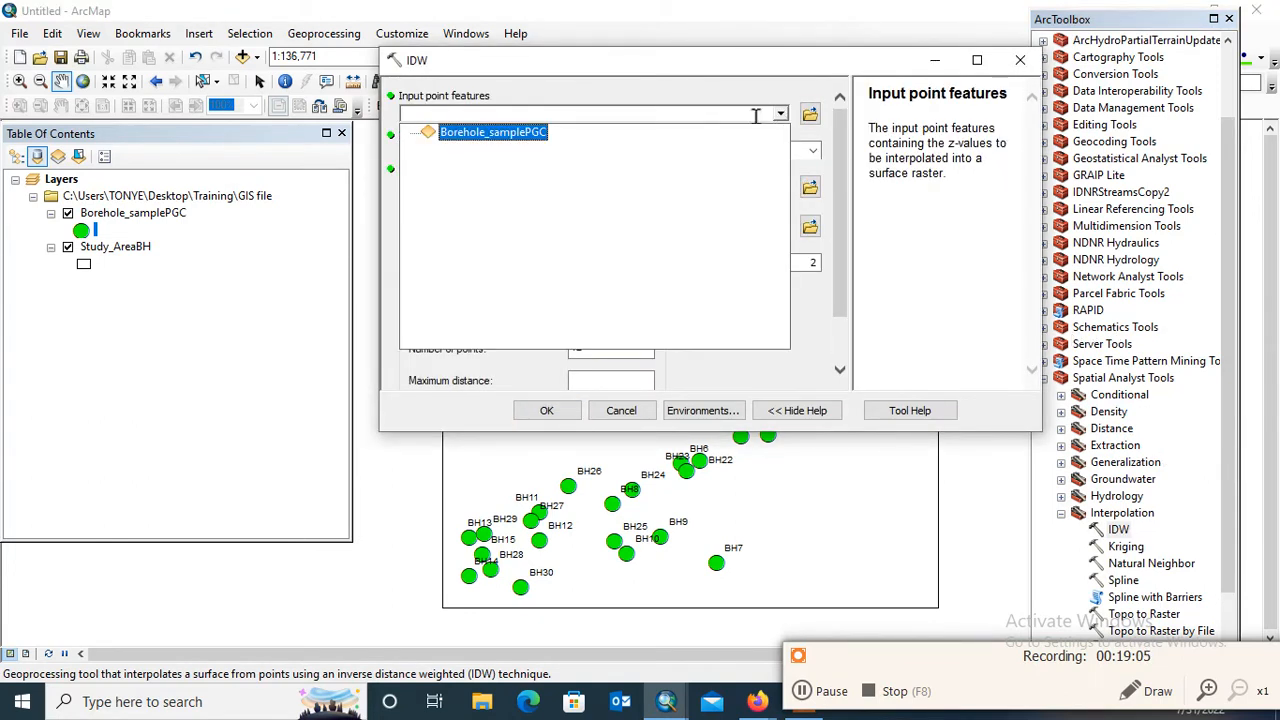
click(512, 138)
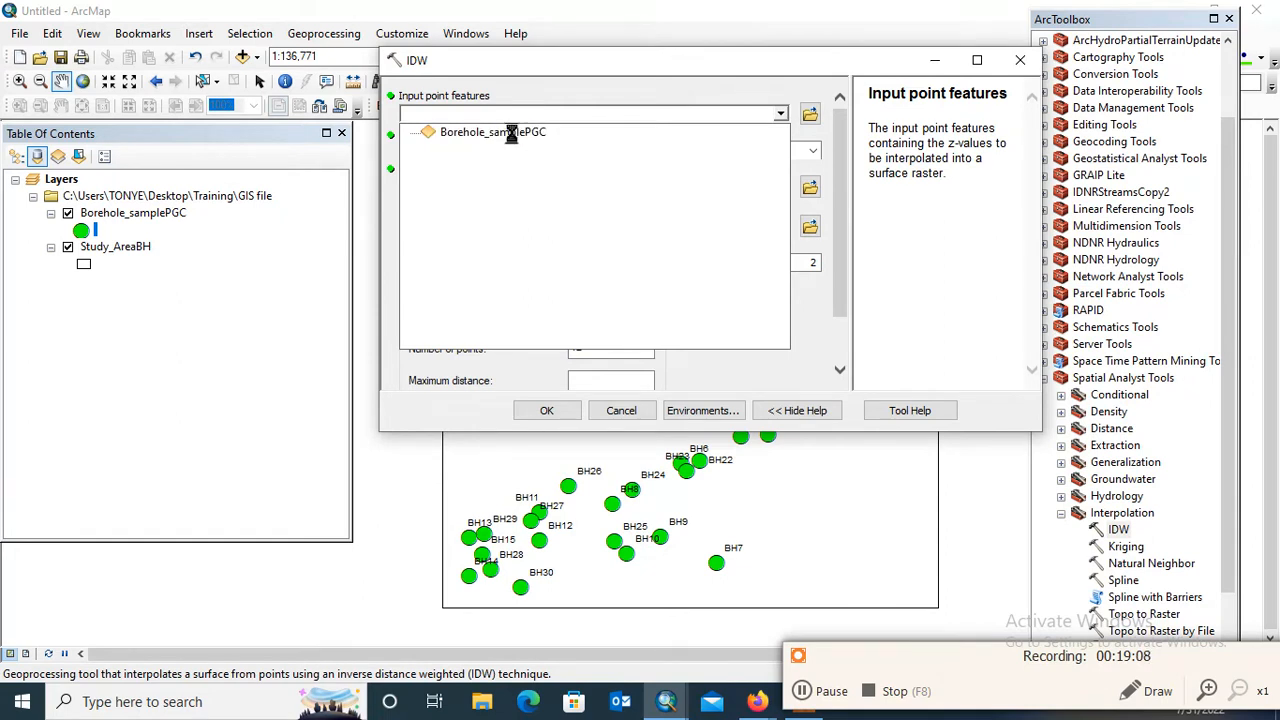
click(813, 151)
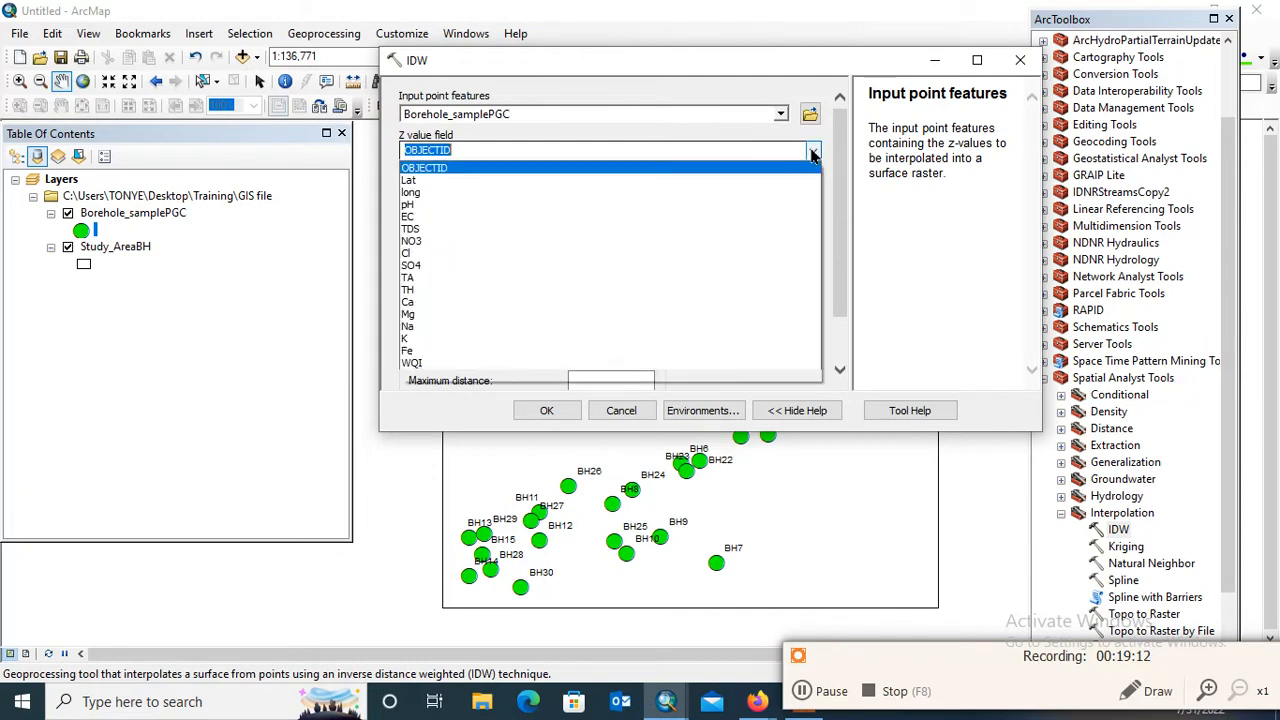
click(487, 352)
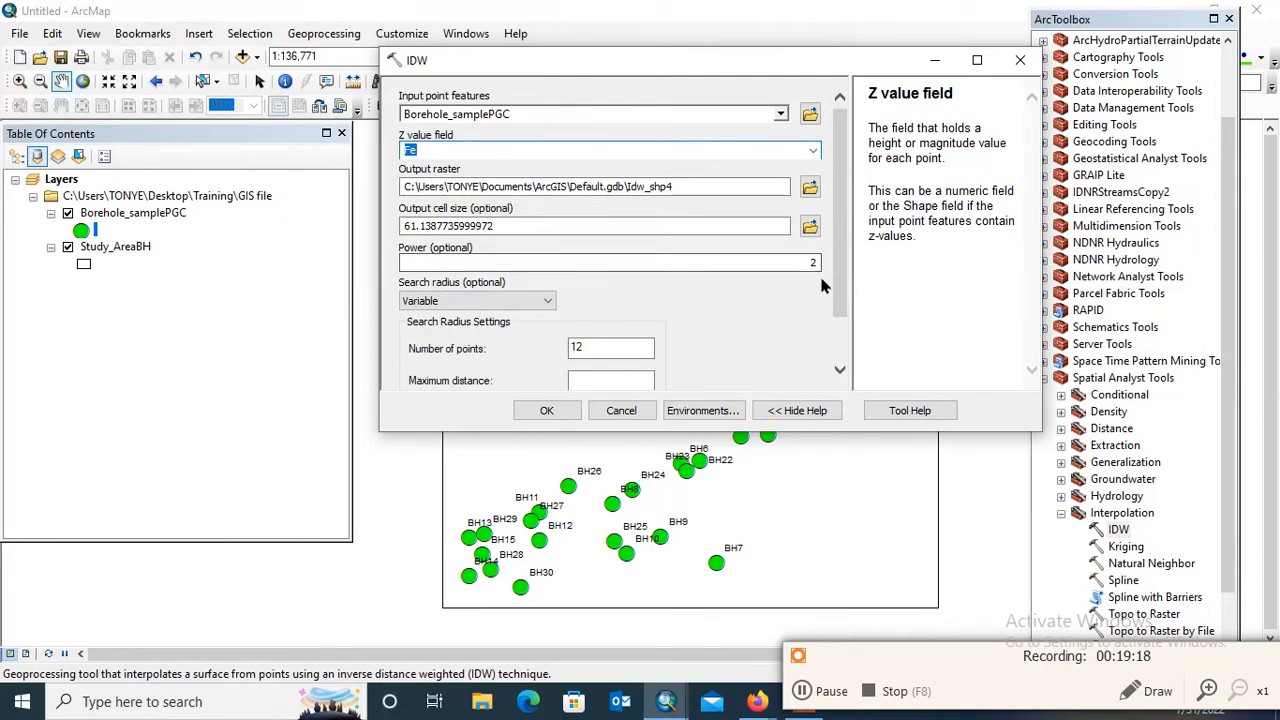
Set the number of points for the IDW variable search radius to 50
scroll(600, 285, down, 2)
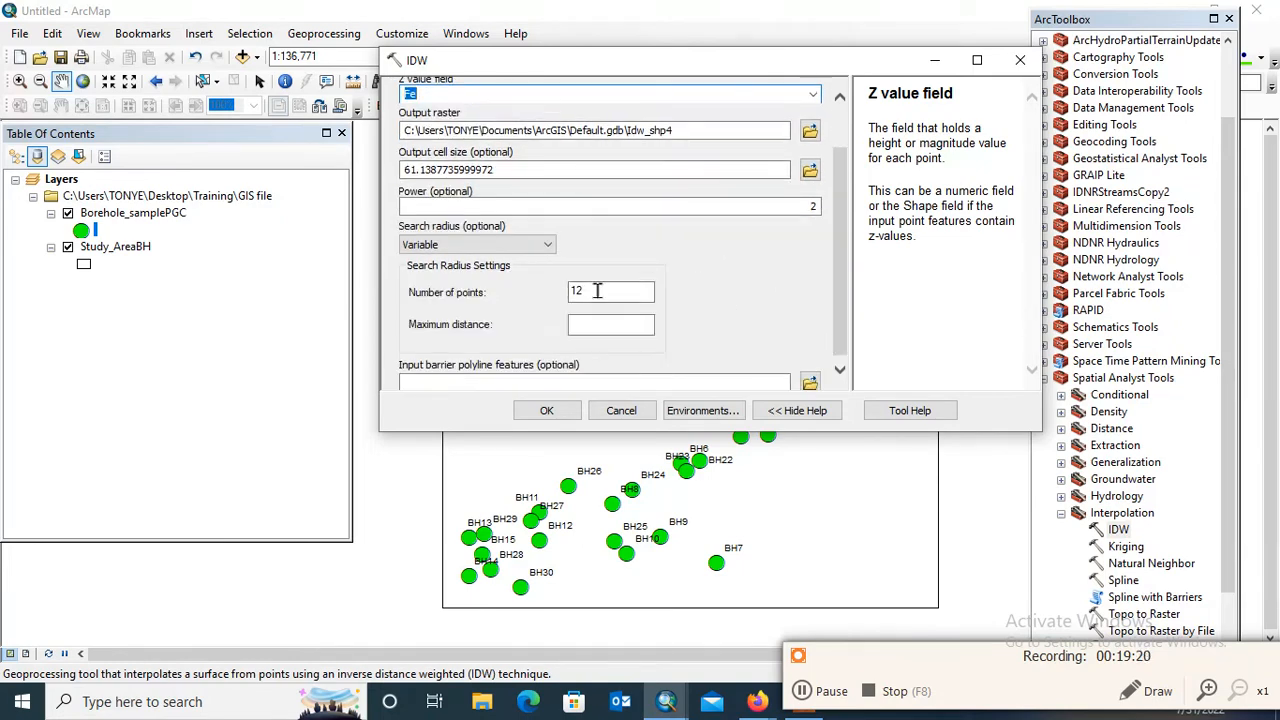
click(597, 290)
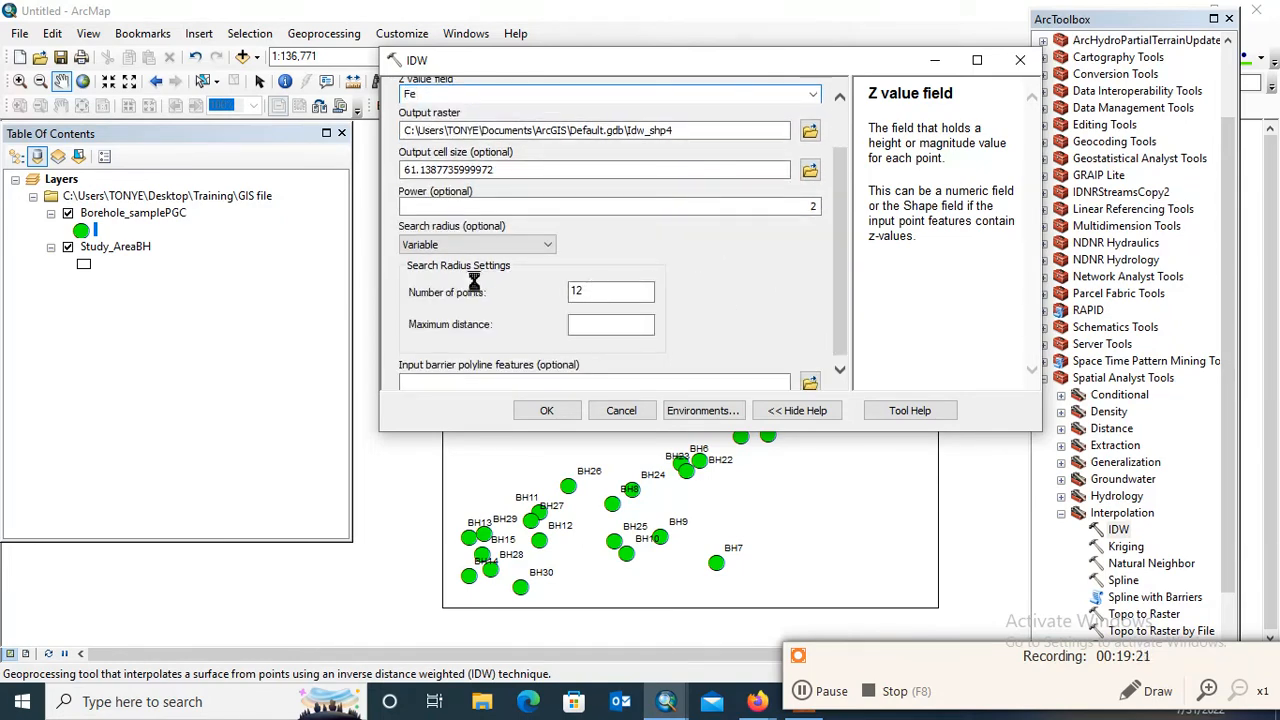
double_click(595, 290)
text(50)
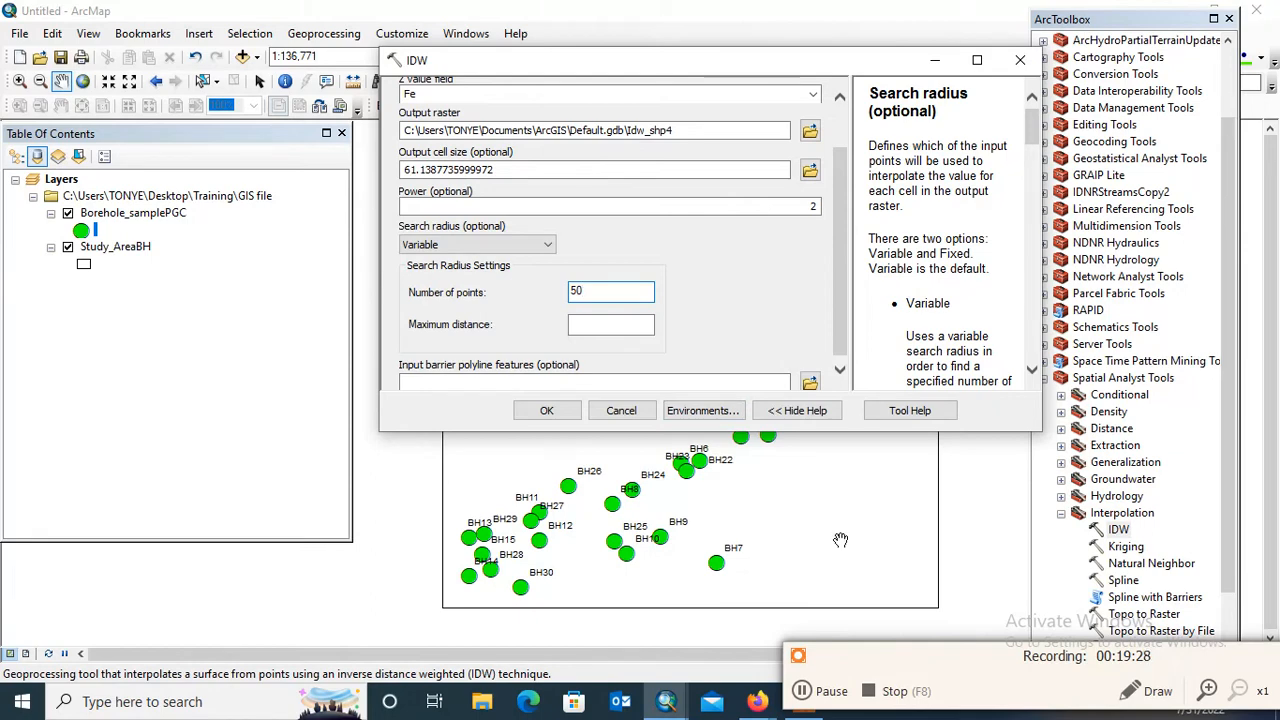
In the IDW environment settings, set the processing extent to match the Study_AreaBH layer
click(717, 412)
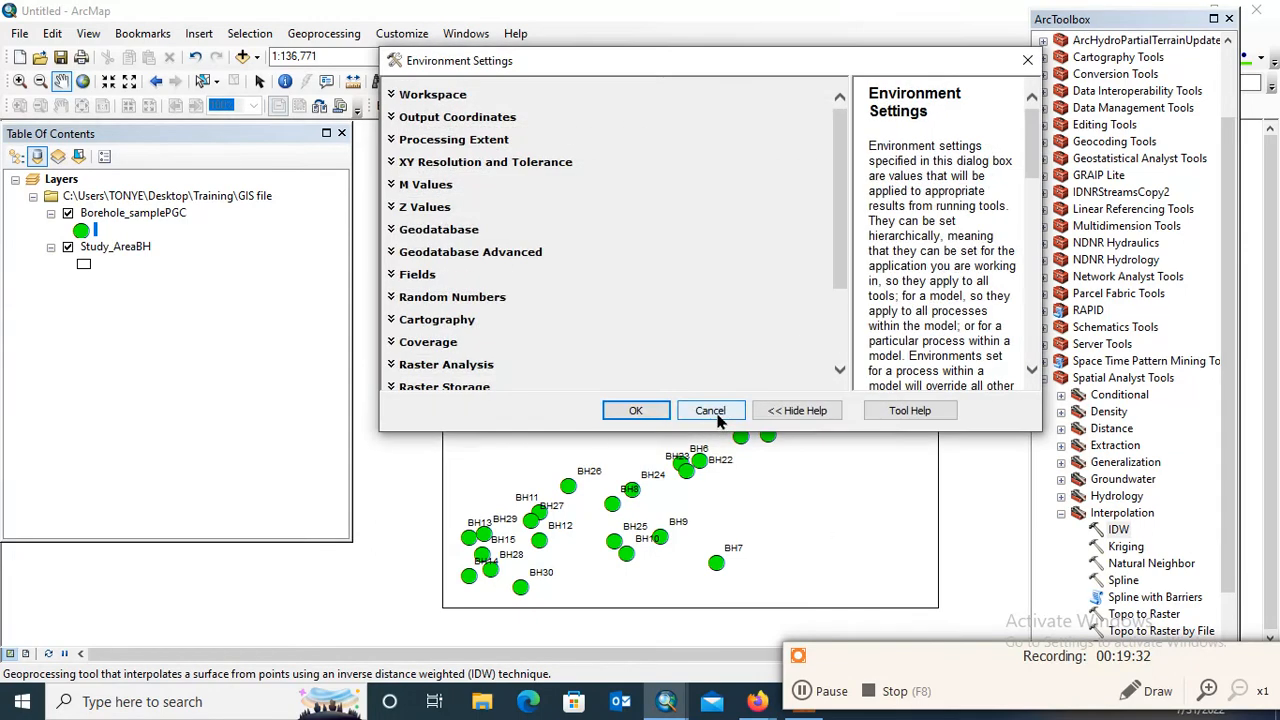
click(495, 145)
click(573, 181)
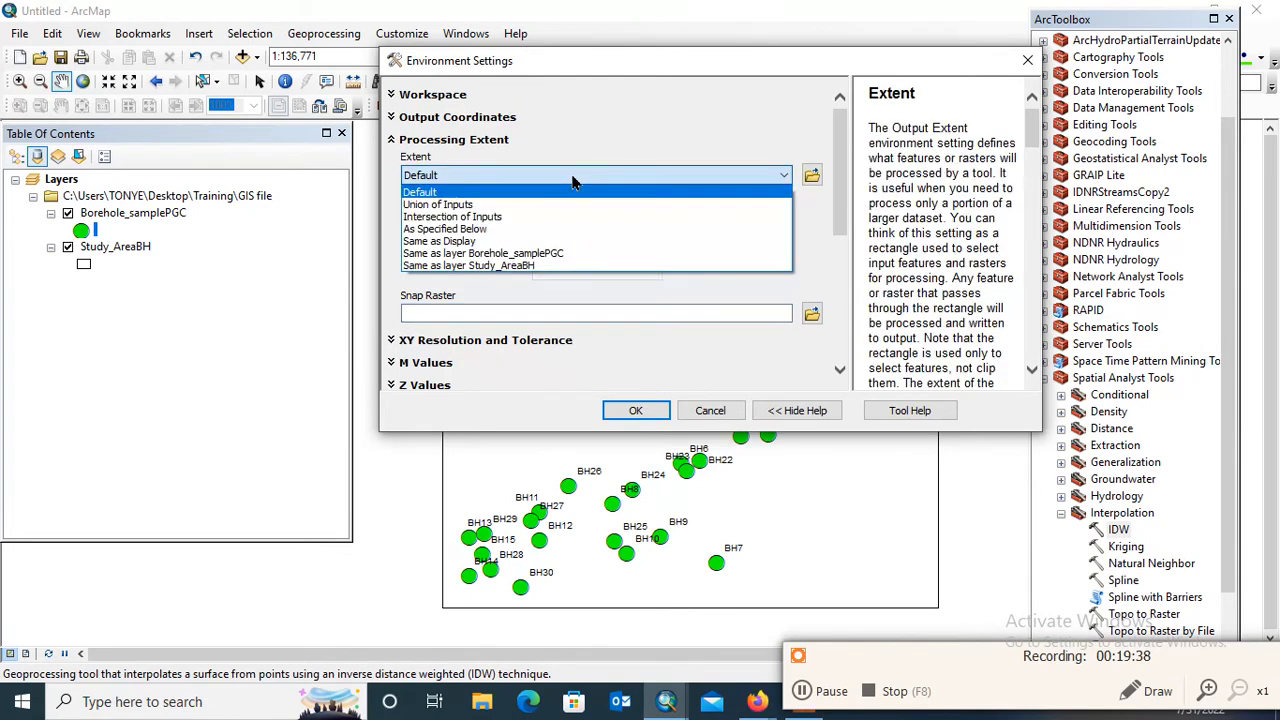
click(528, 268)
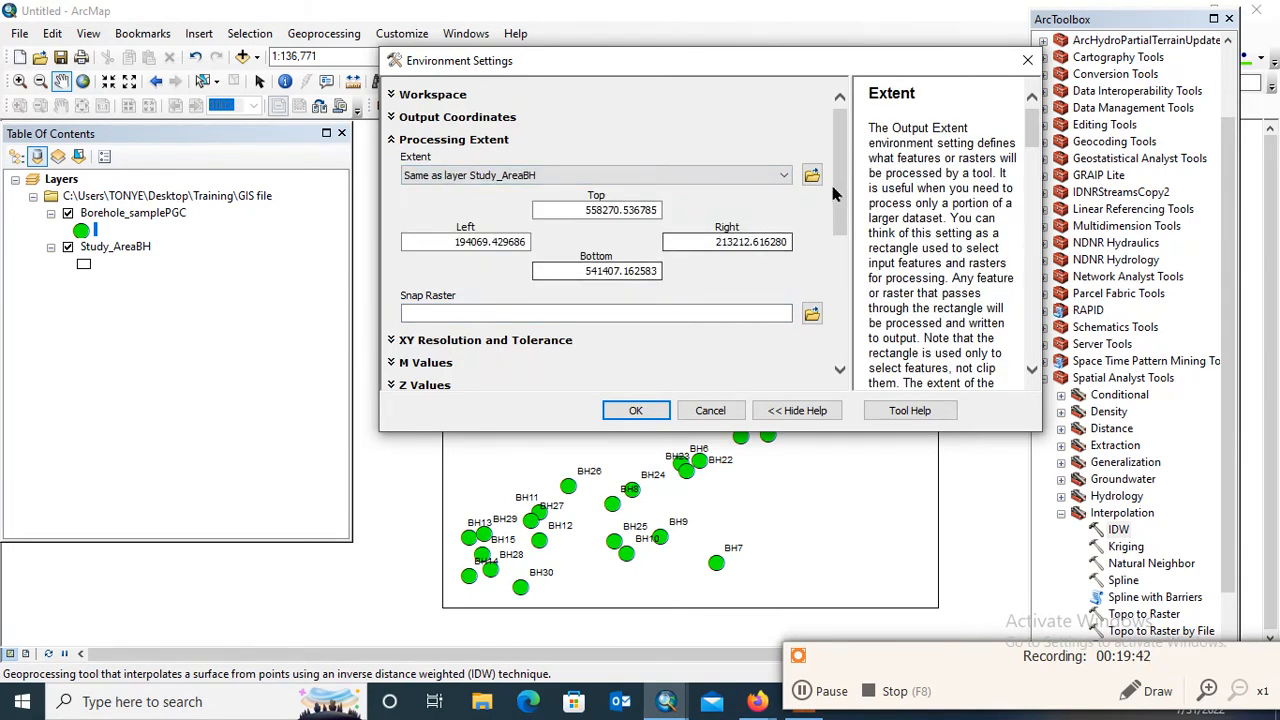
Set Study_AreaBH as the raster analysis mask and accept the environment settings
drag(840, 227, 845, 358)
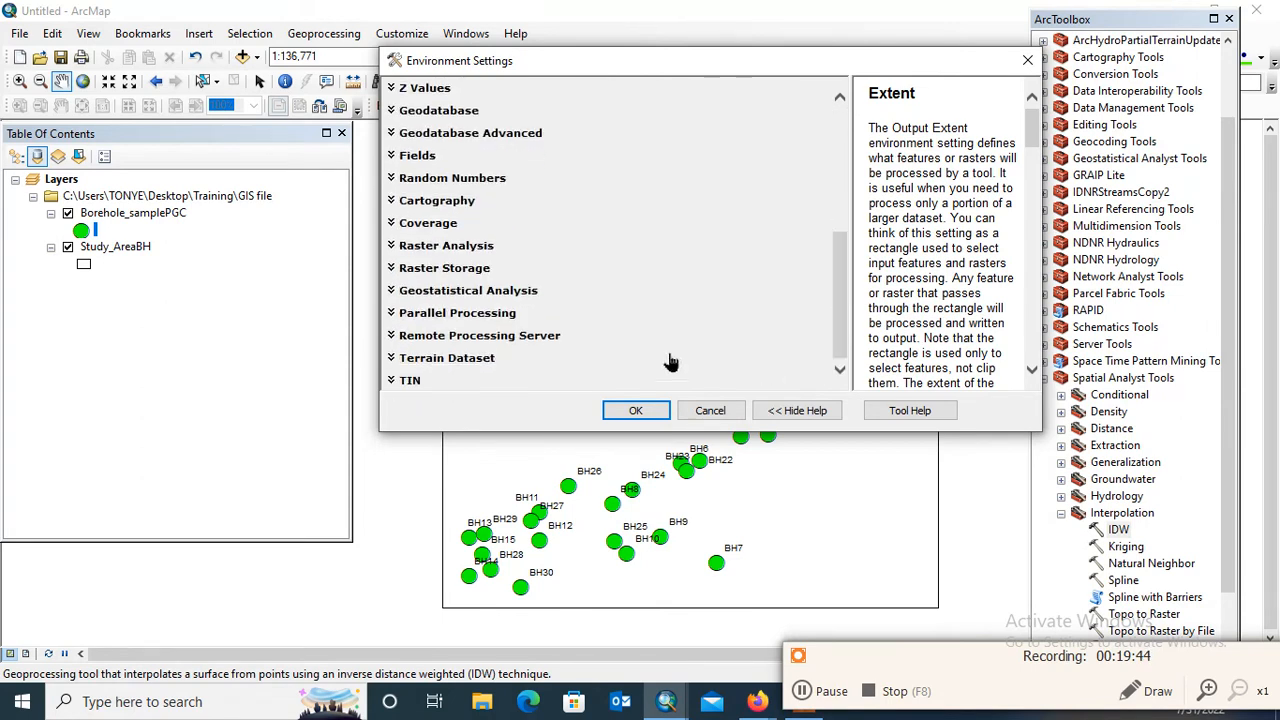
click(472, 247)
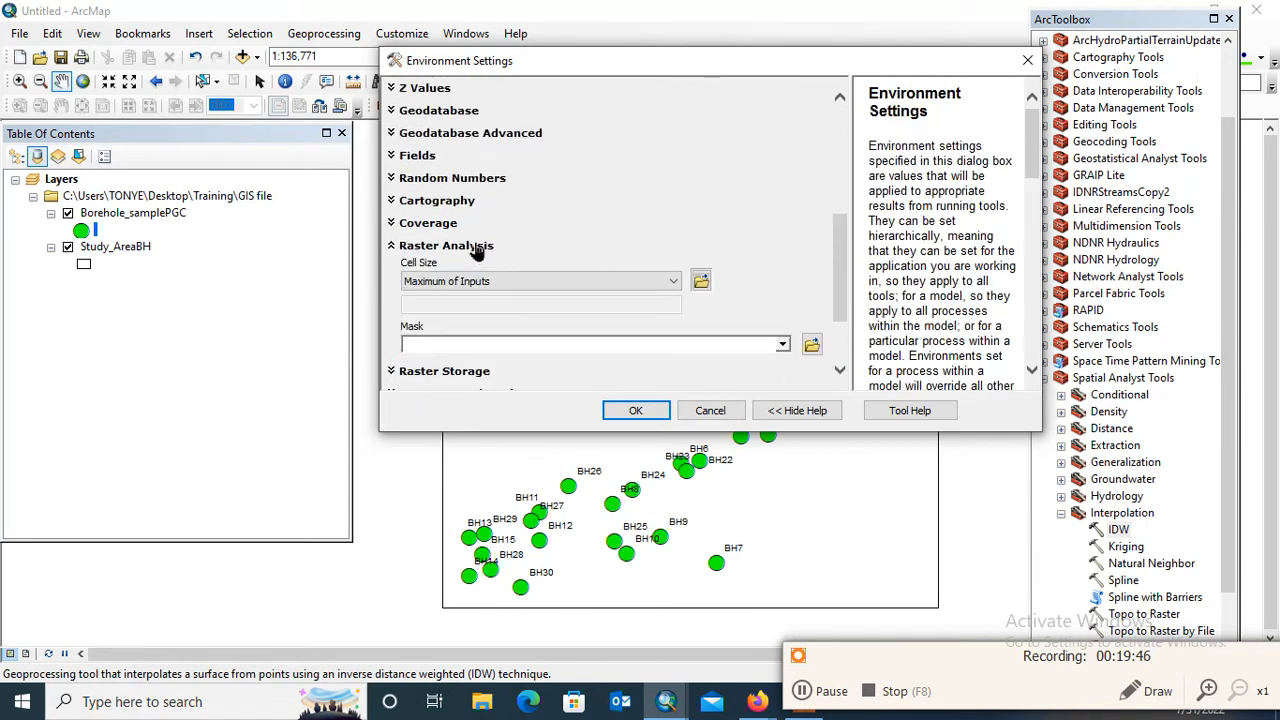
click(784, 345)
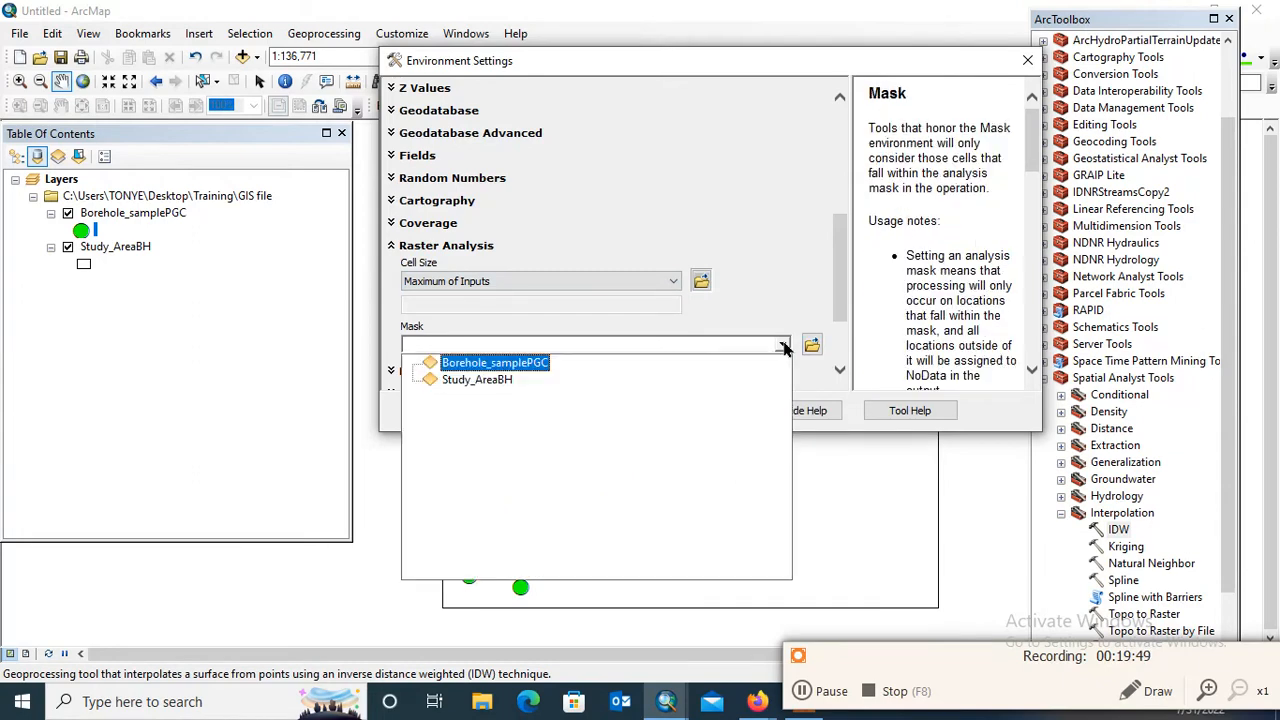
click(490, 380)
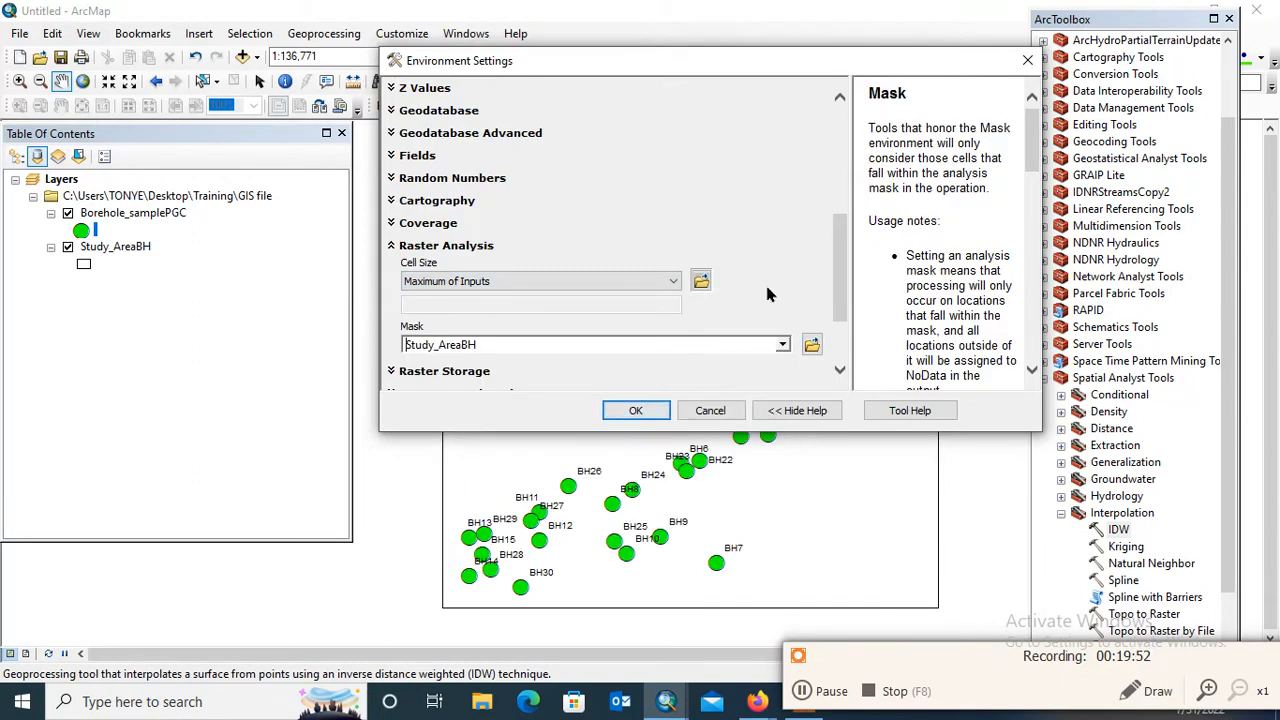
scroll(843, 267, down, 3)
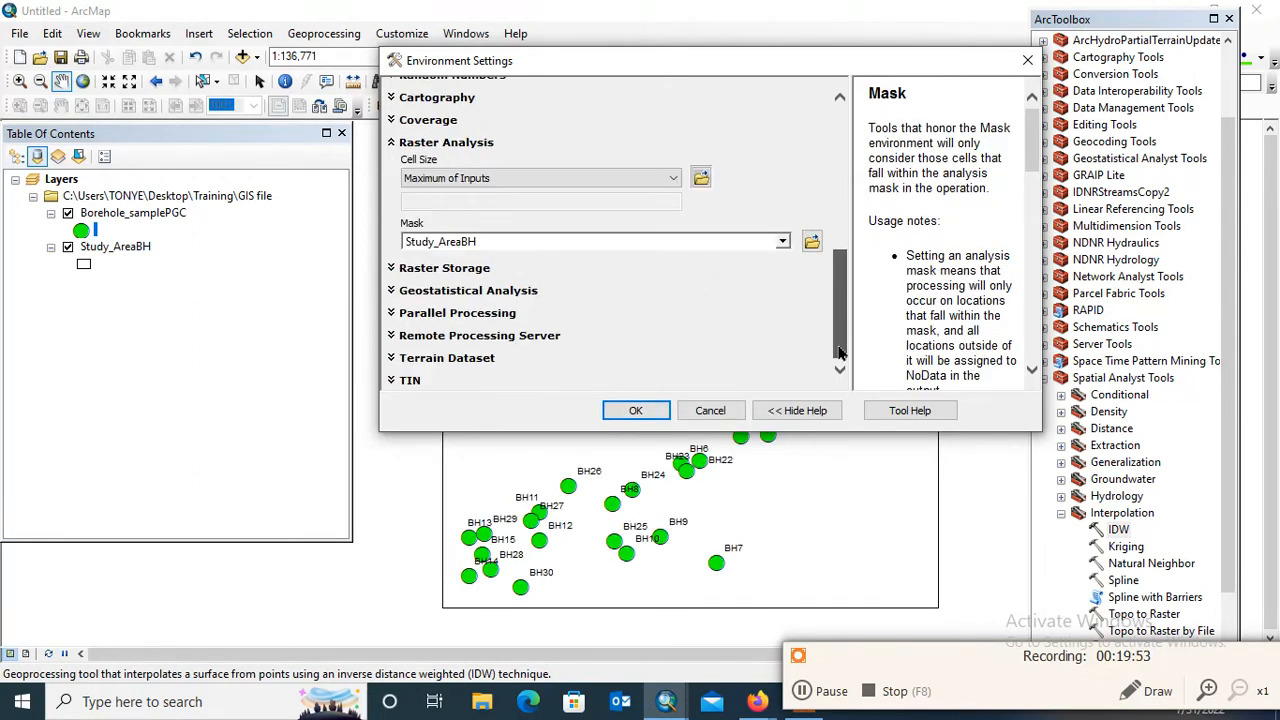
click(641, 418)
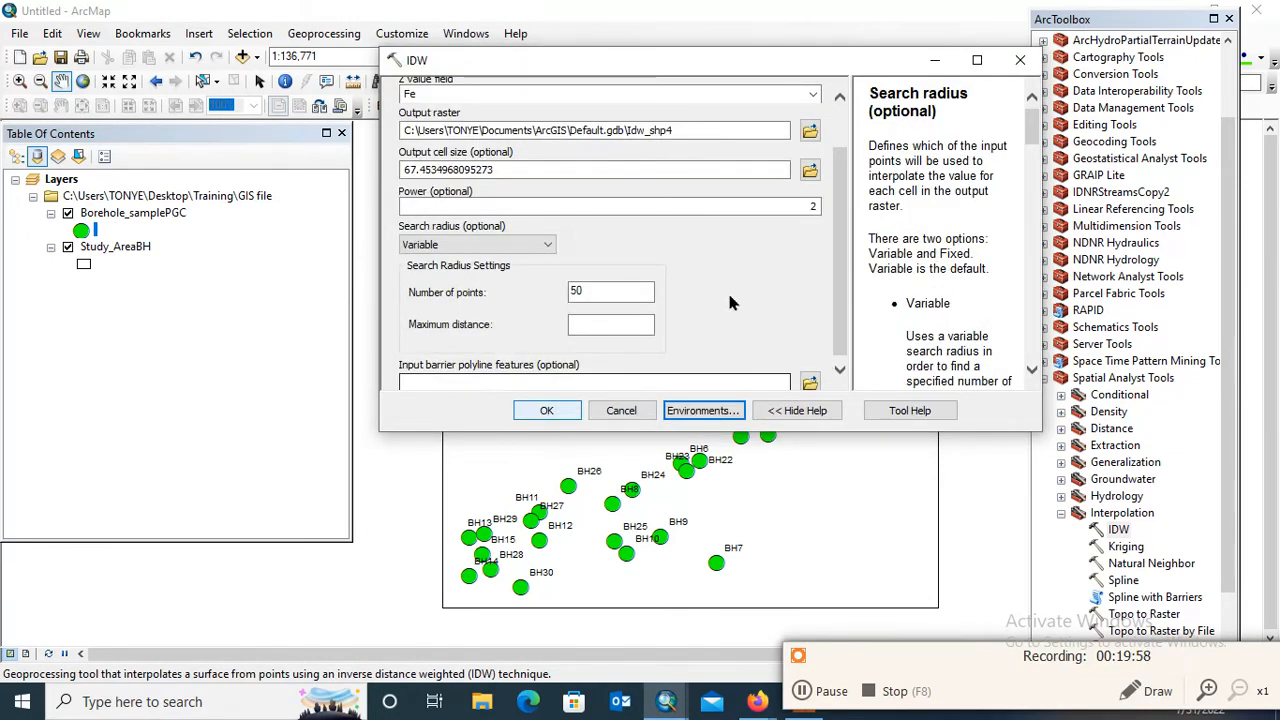
Set the IDW output raster to Fe.tif in the Desktop's Training\GIS file folder
scroll(838, 197, up, 2)
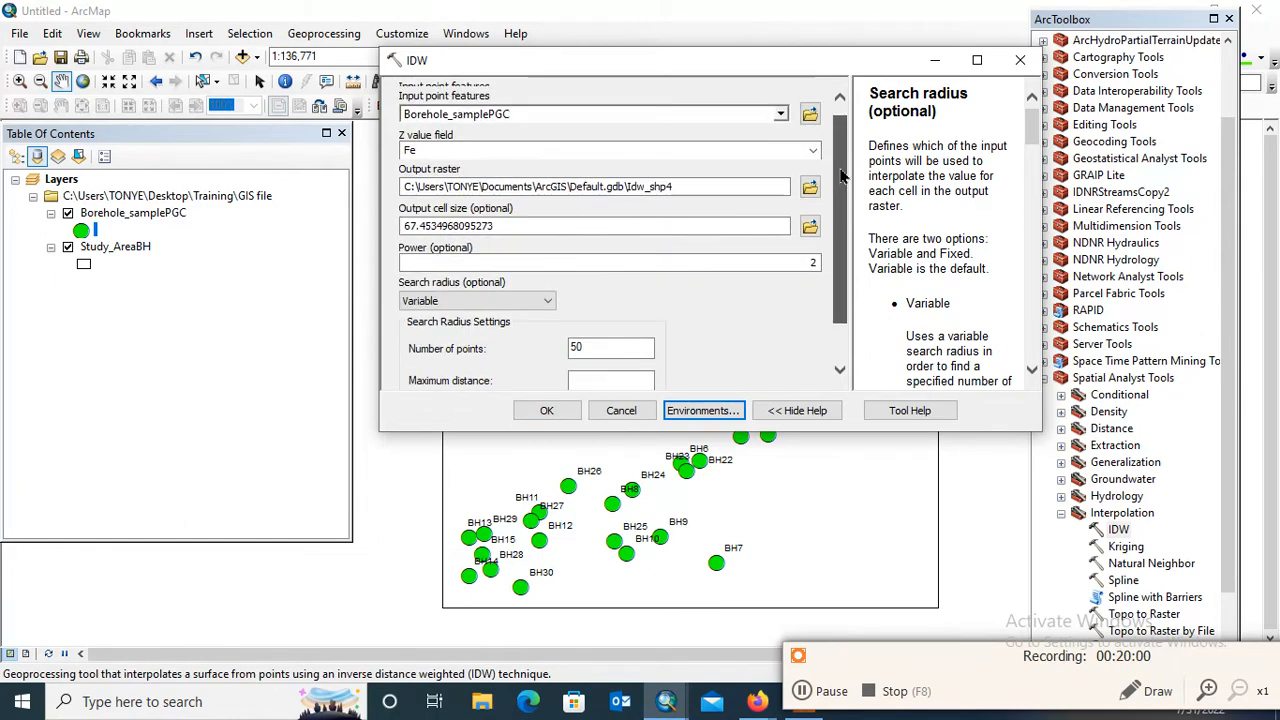
click(810, 189)
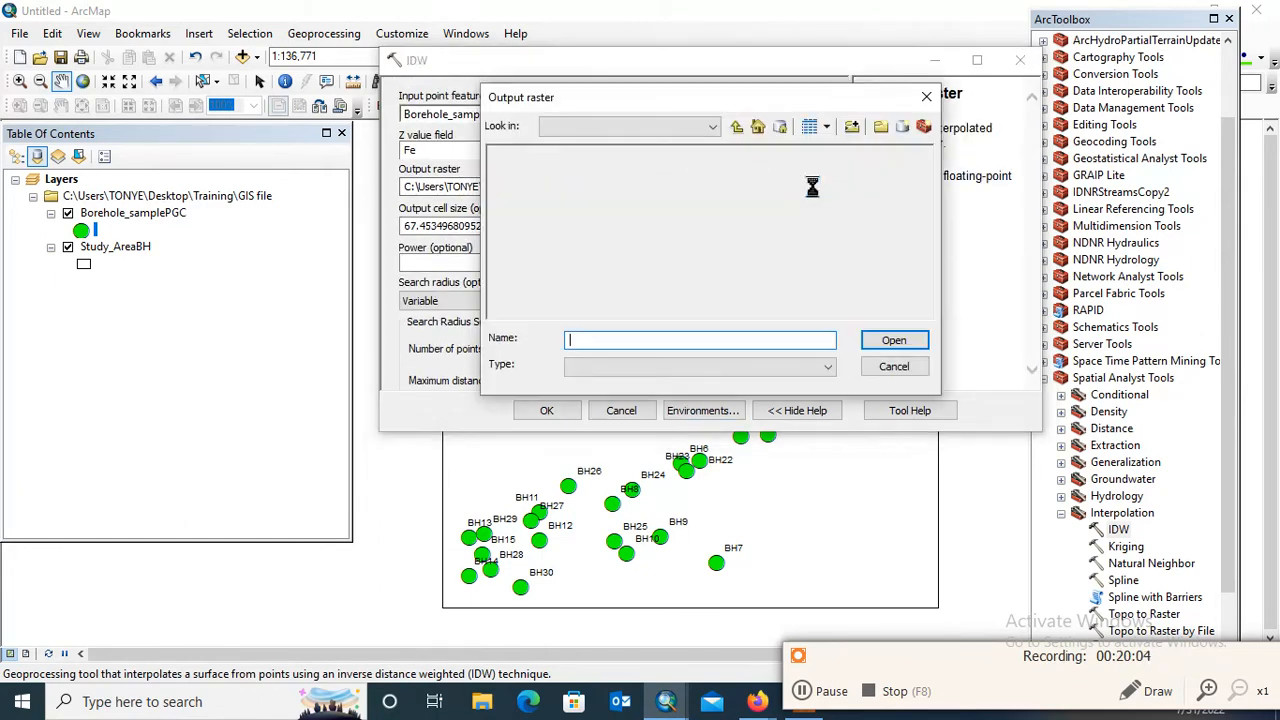
click(737, 128)
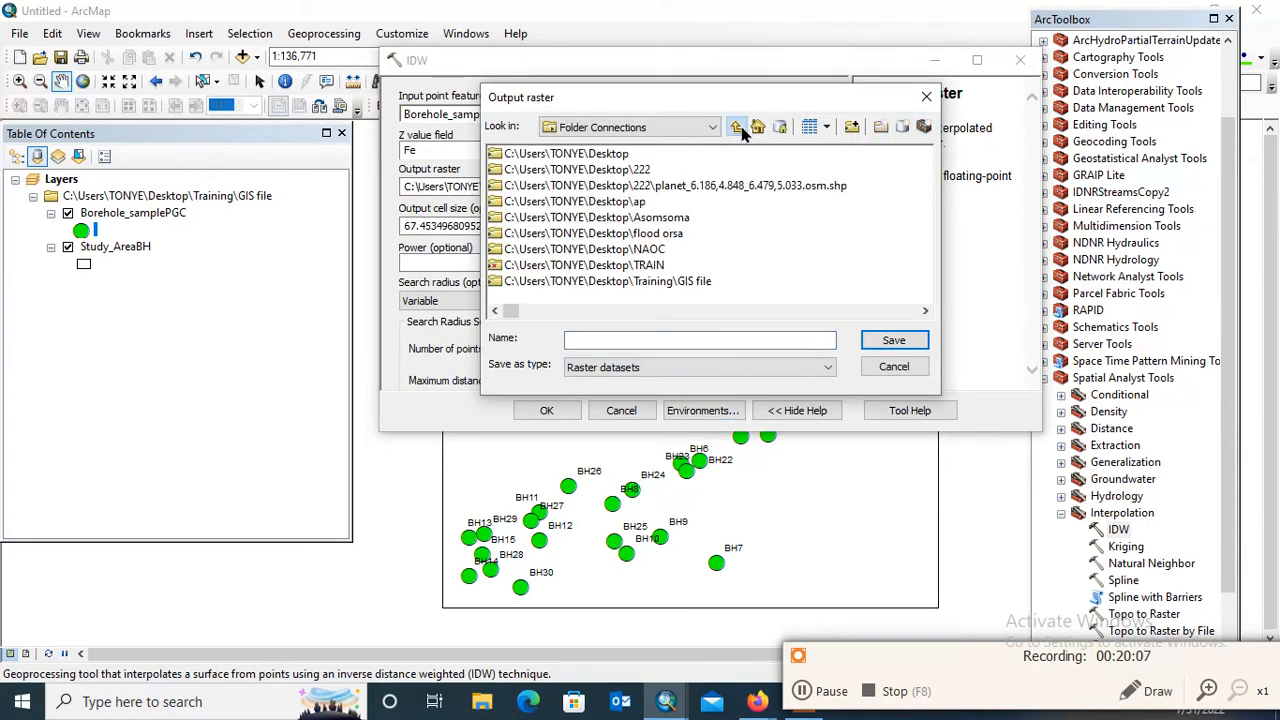
double_click(618, 157)
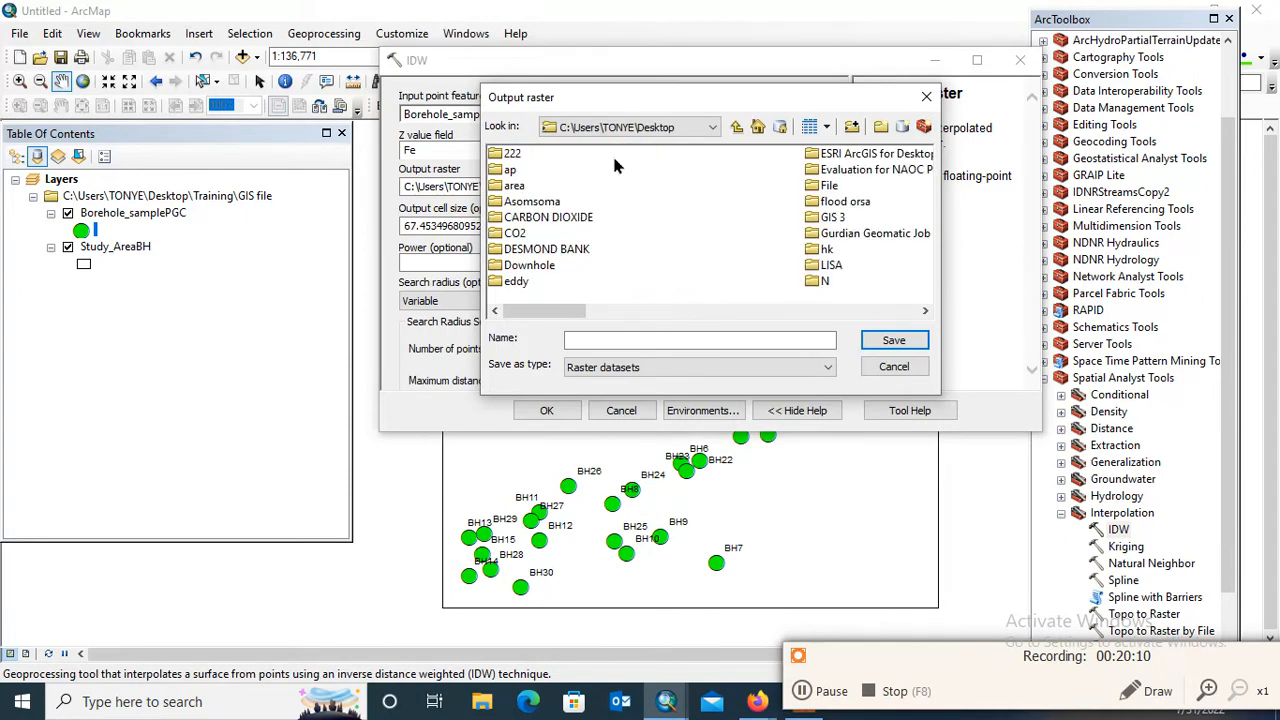
click(818, 237)
key(t)
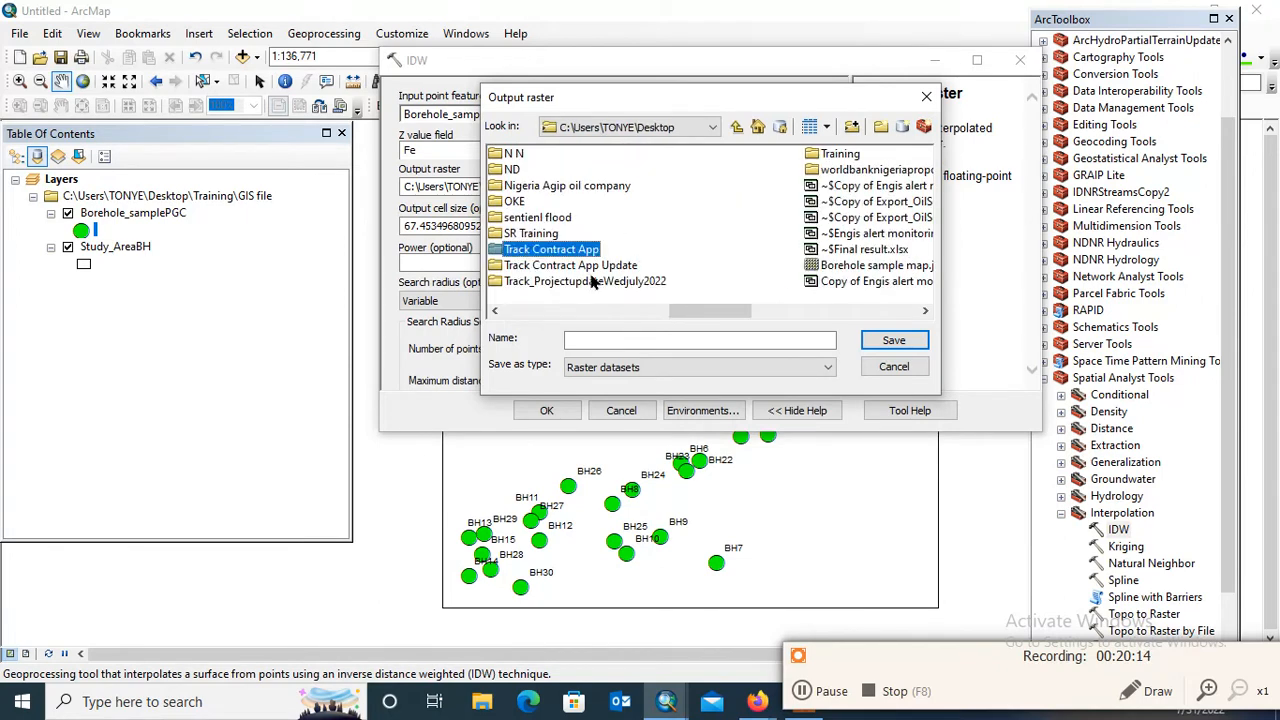
double_click(835, 154)
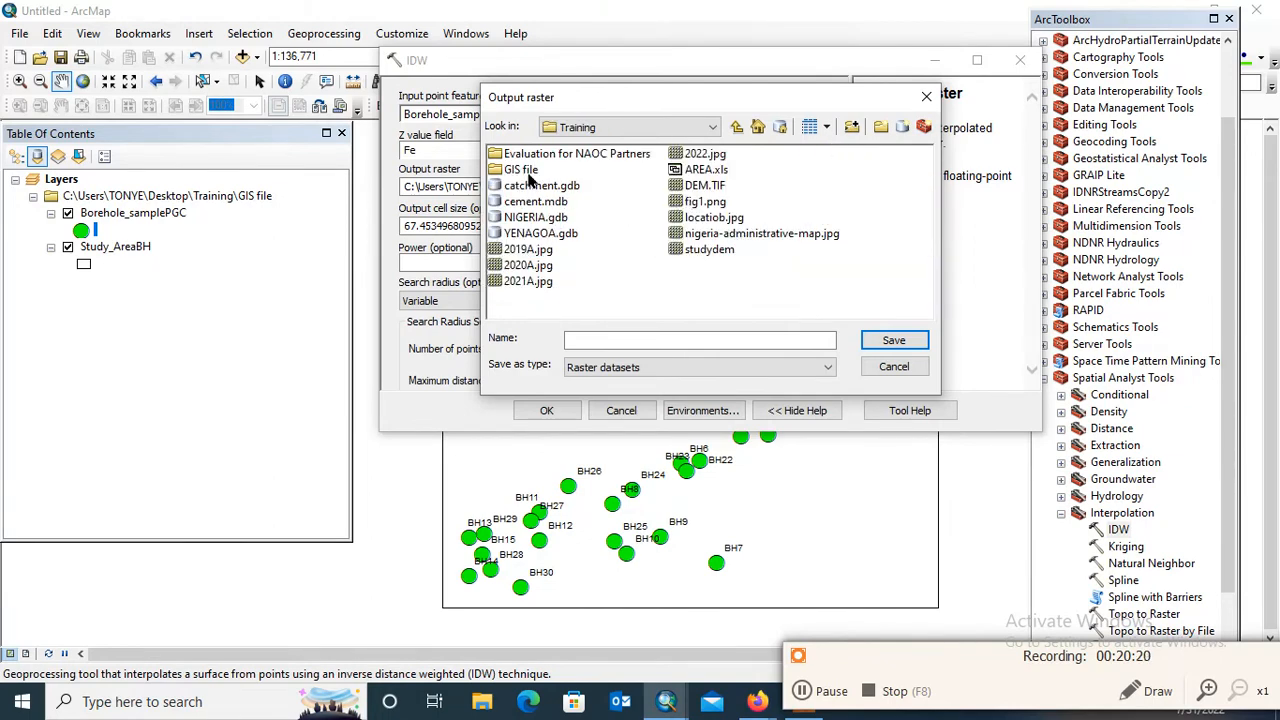
double_click(530, 170)
click(636, 341)
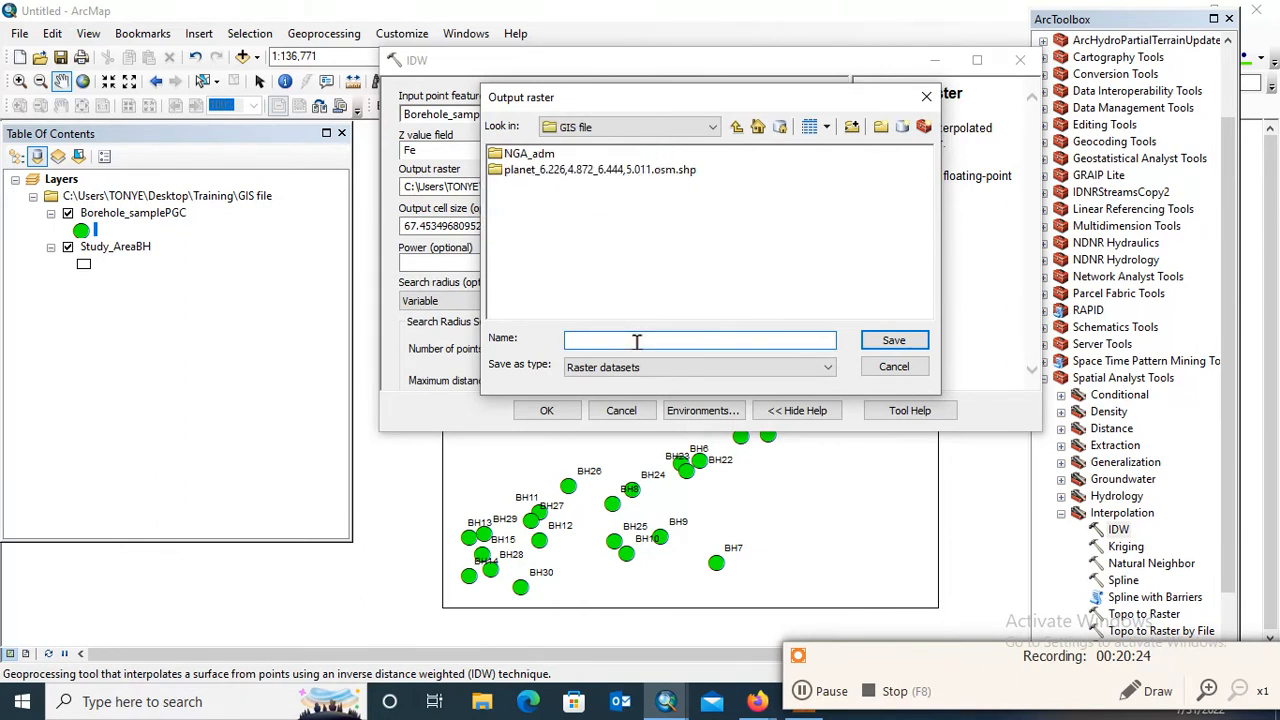
text(Fe.tif)
click(893, 340)
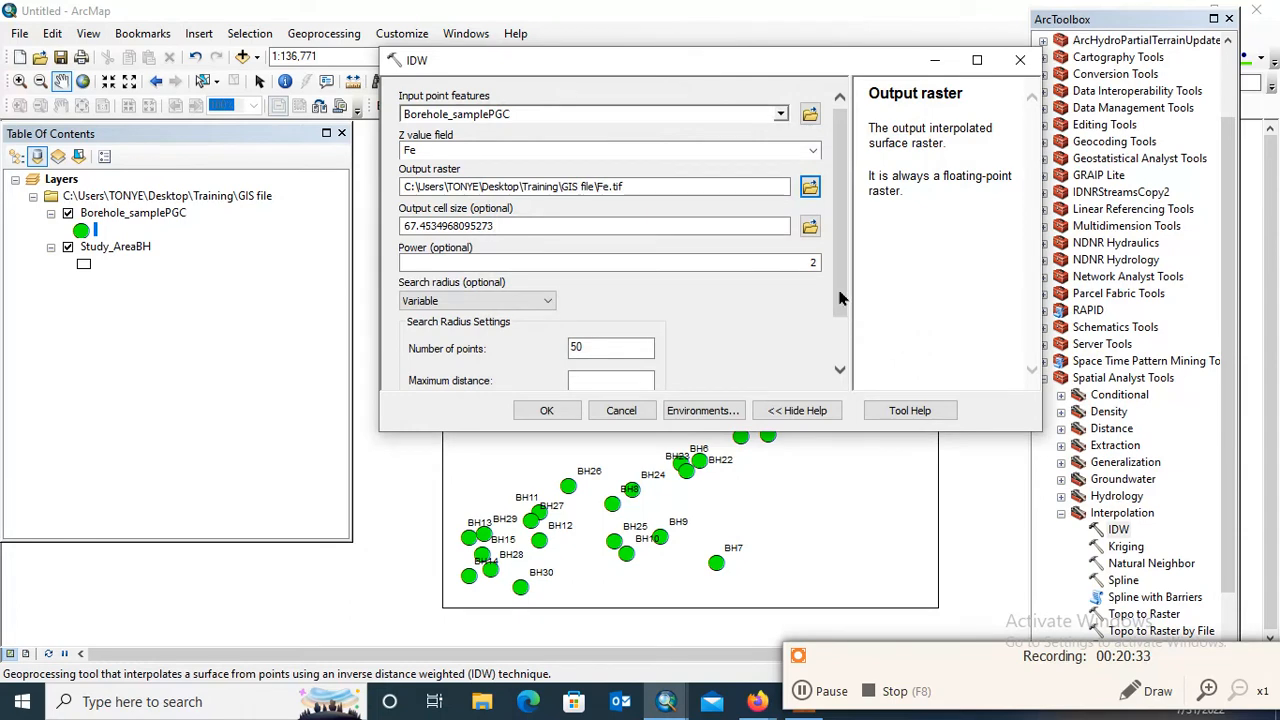
Run the IDW interpolation to generate the Fe surface over the study area
scroll(843, 300, down, 2)
click(547, 412)
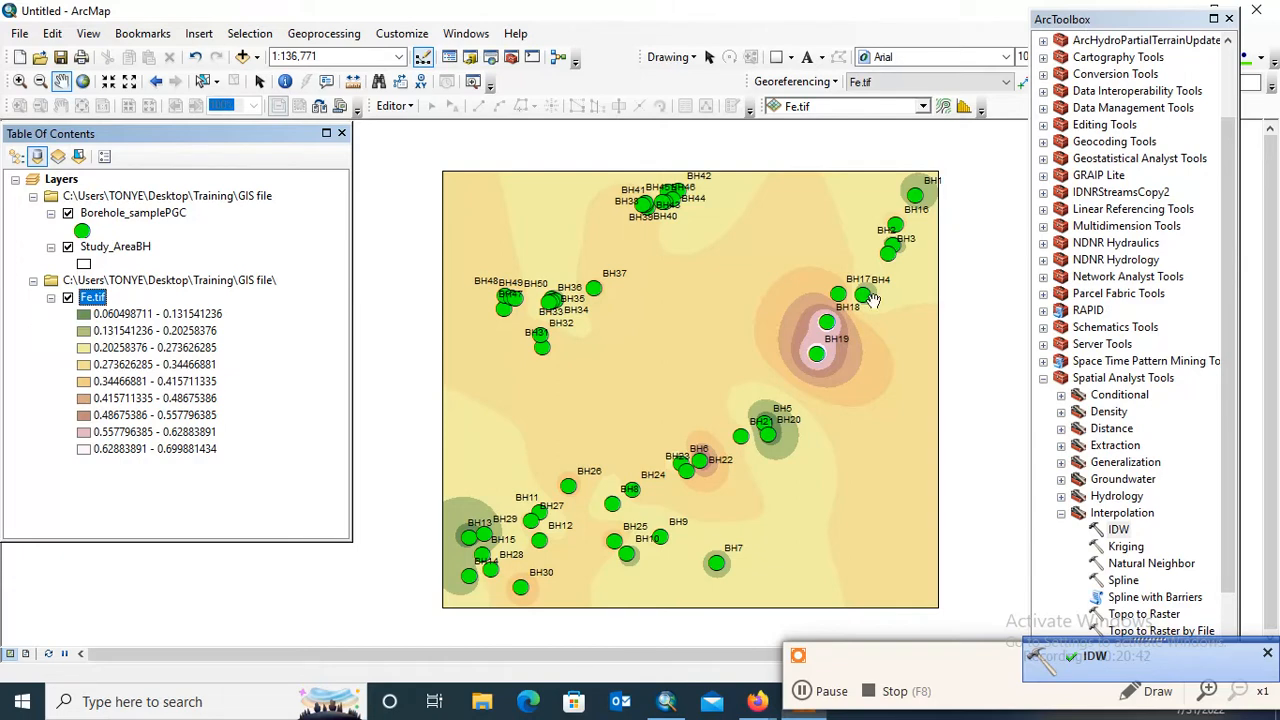
drag(800, 326, 750, 286)
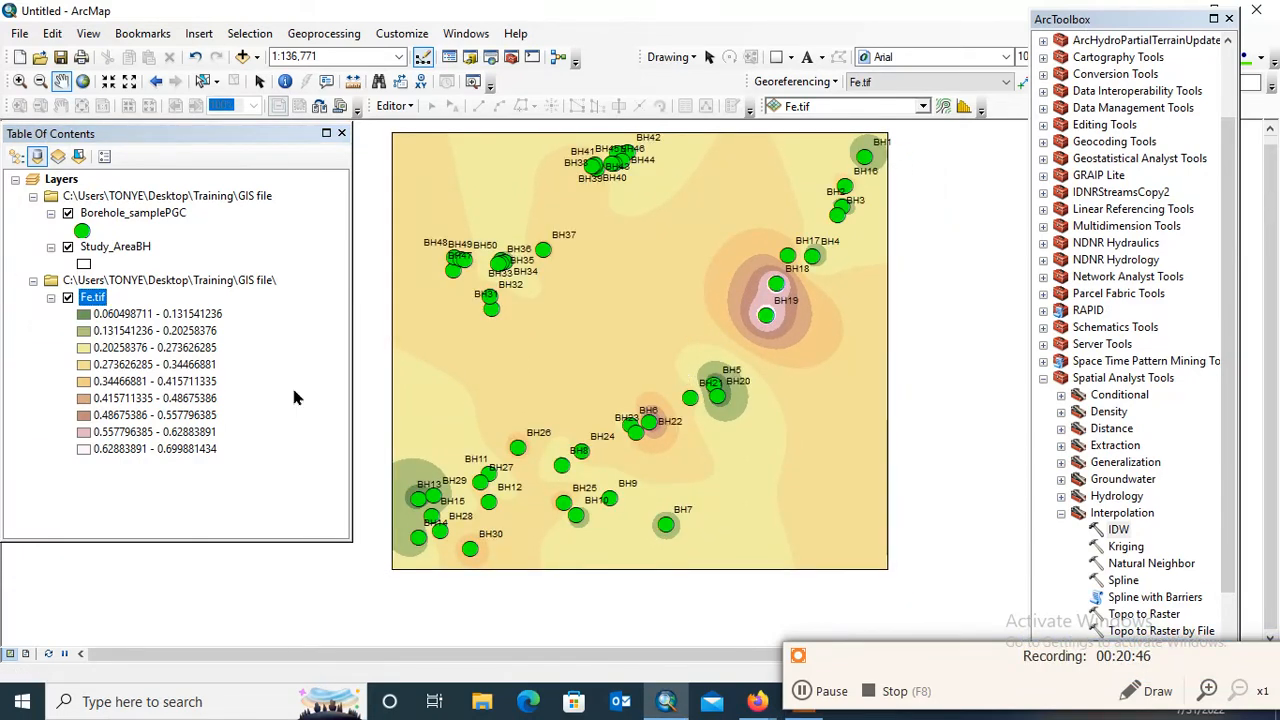
right_click(100, 300)
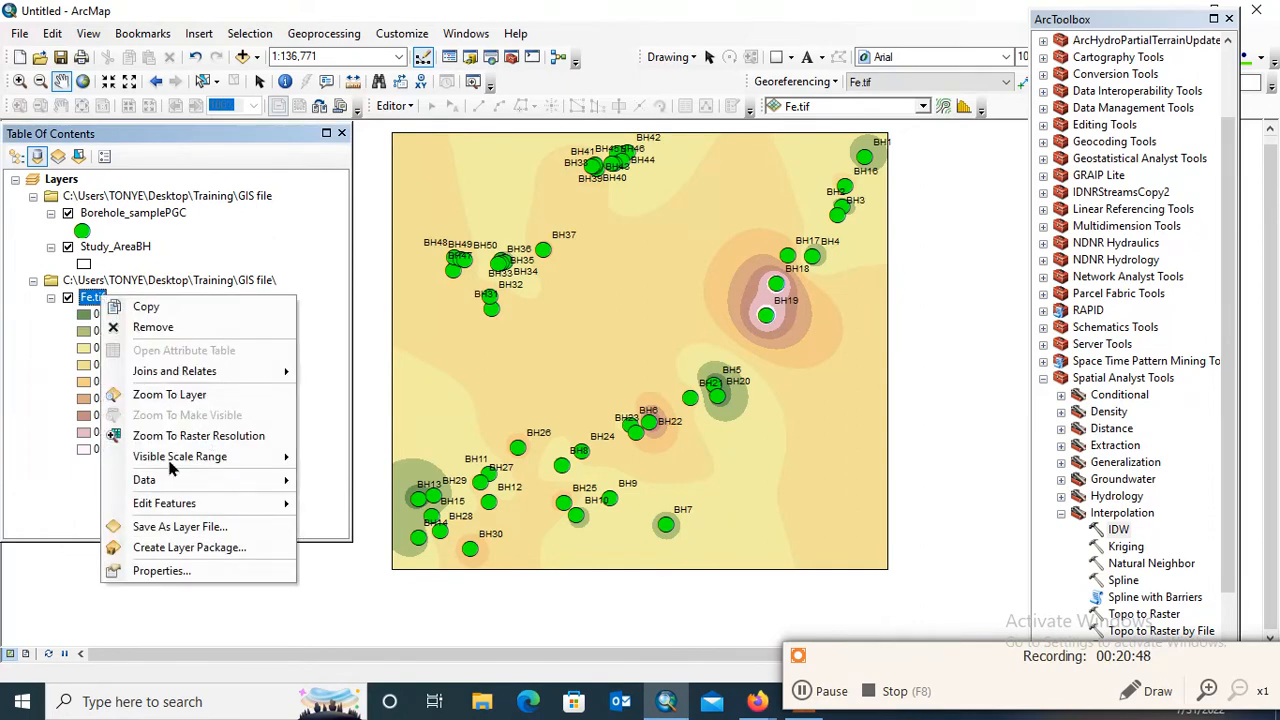
click(188, 570)
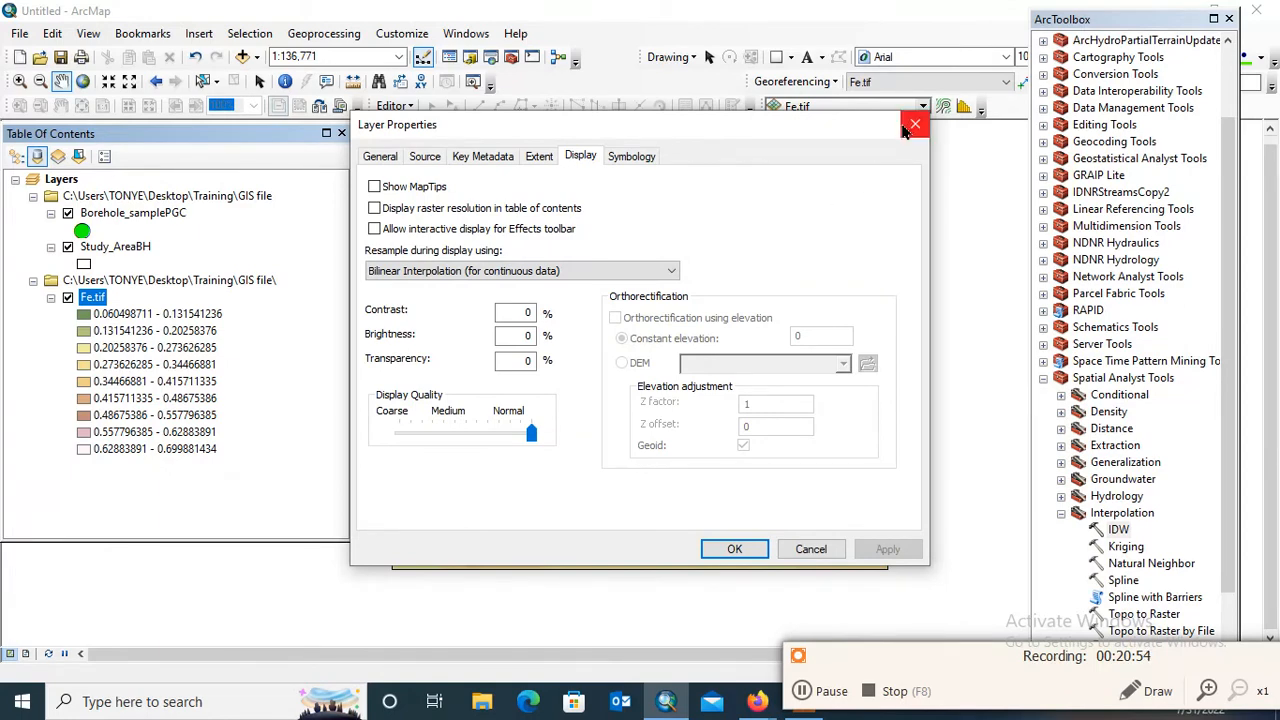
key(Escape)
Set the Fe.tif layer's classified symbology to 5 classes and check the class breaks in the classification histogram
right_click(92, 297)
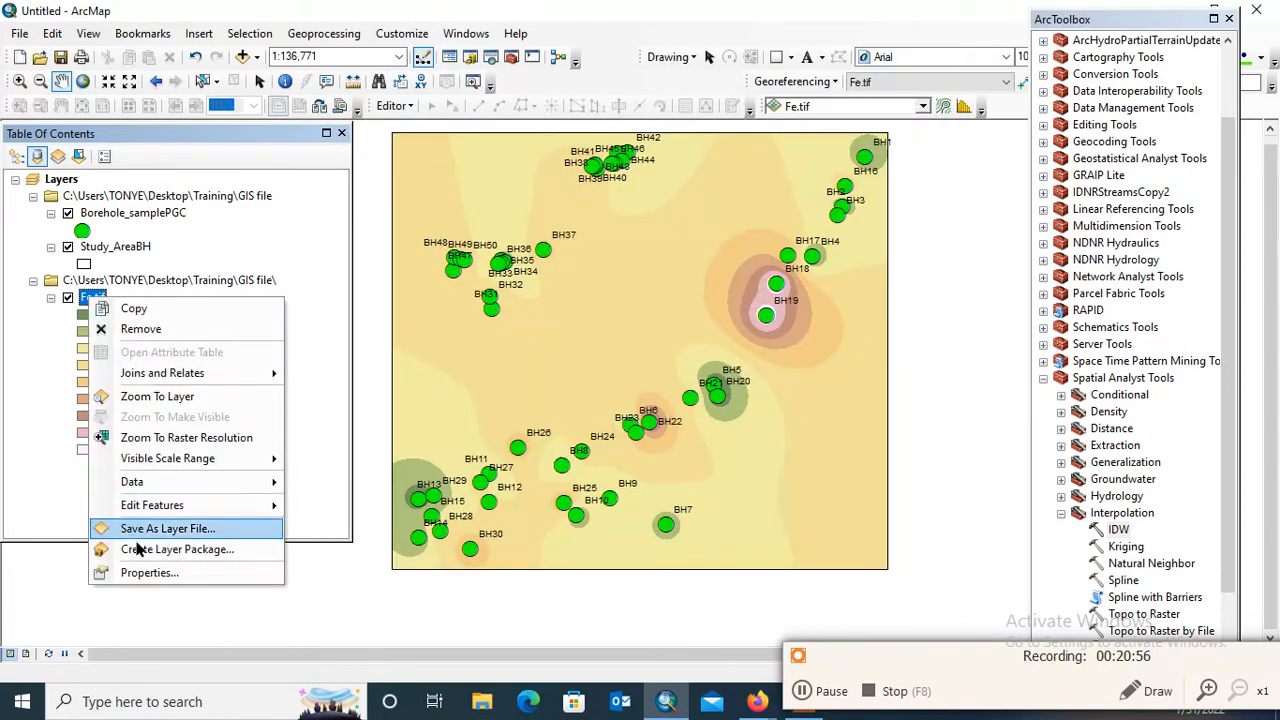
click(150, 572)
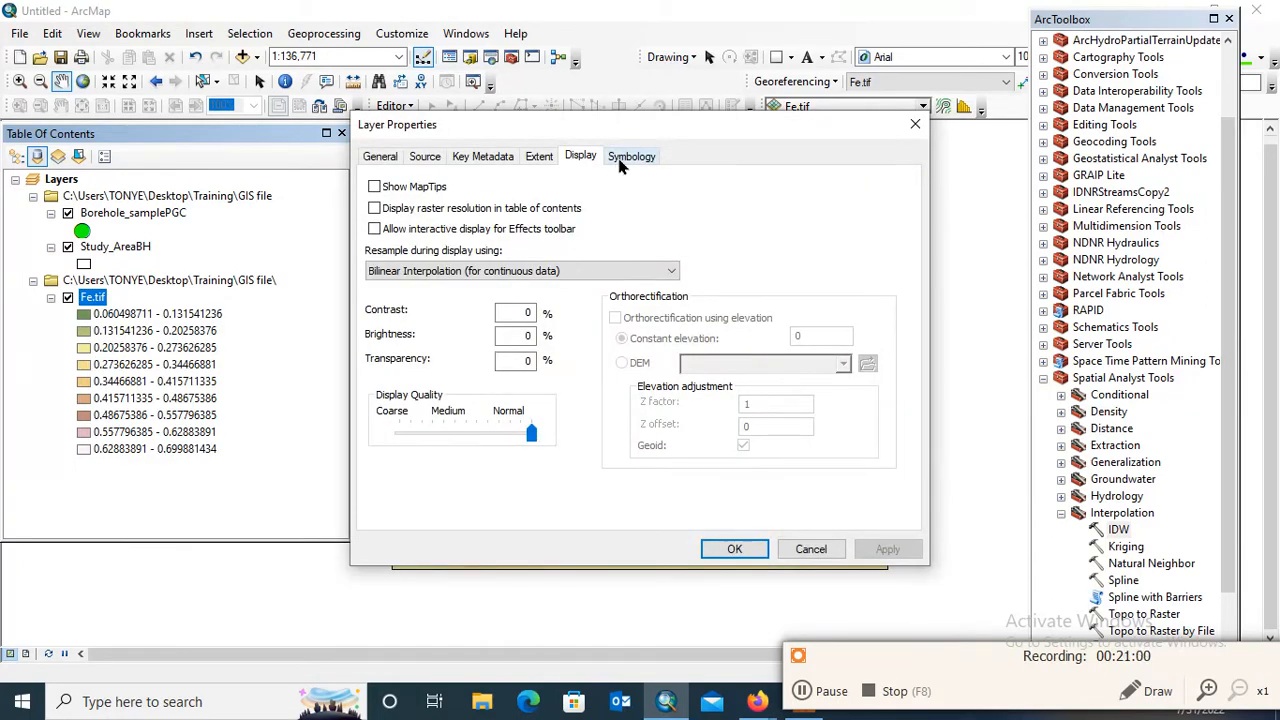
click(622, 157)
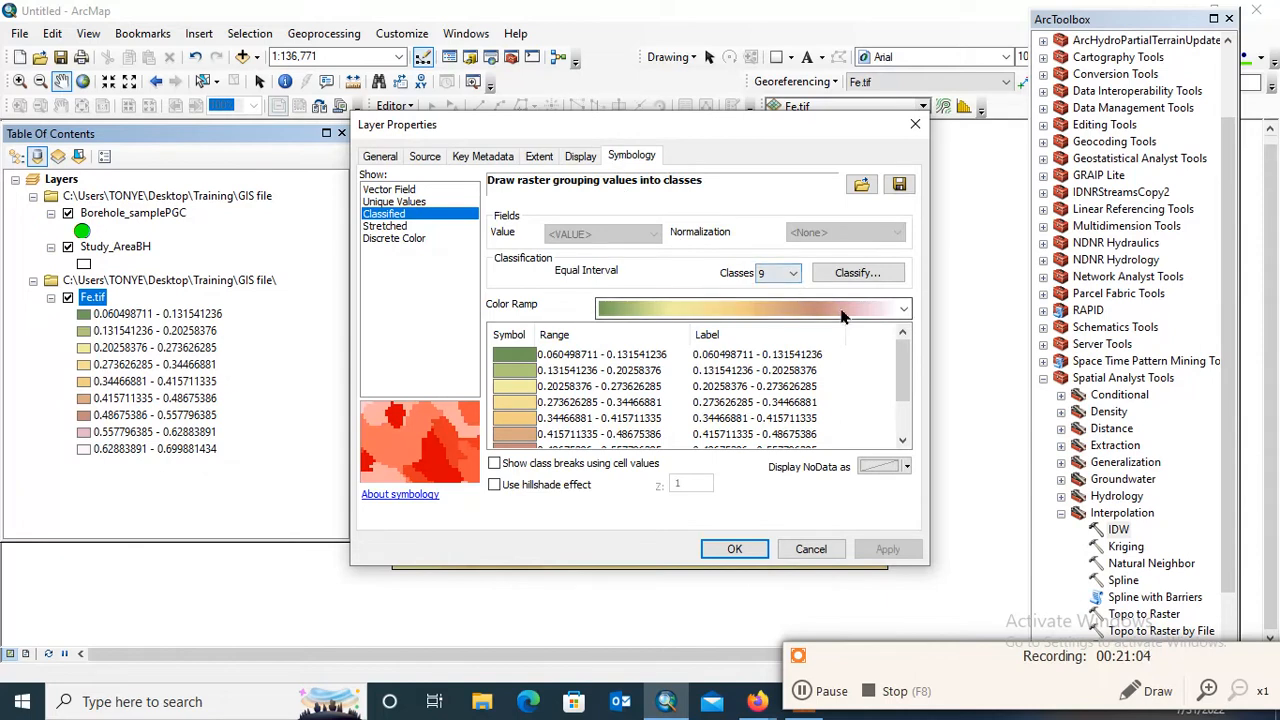
click(768, 273)
click(773, 318)
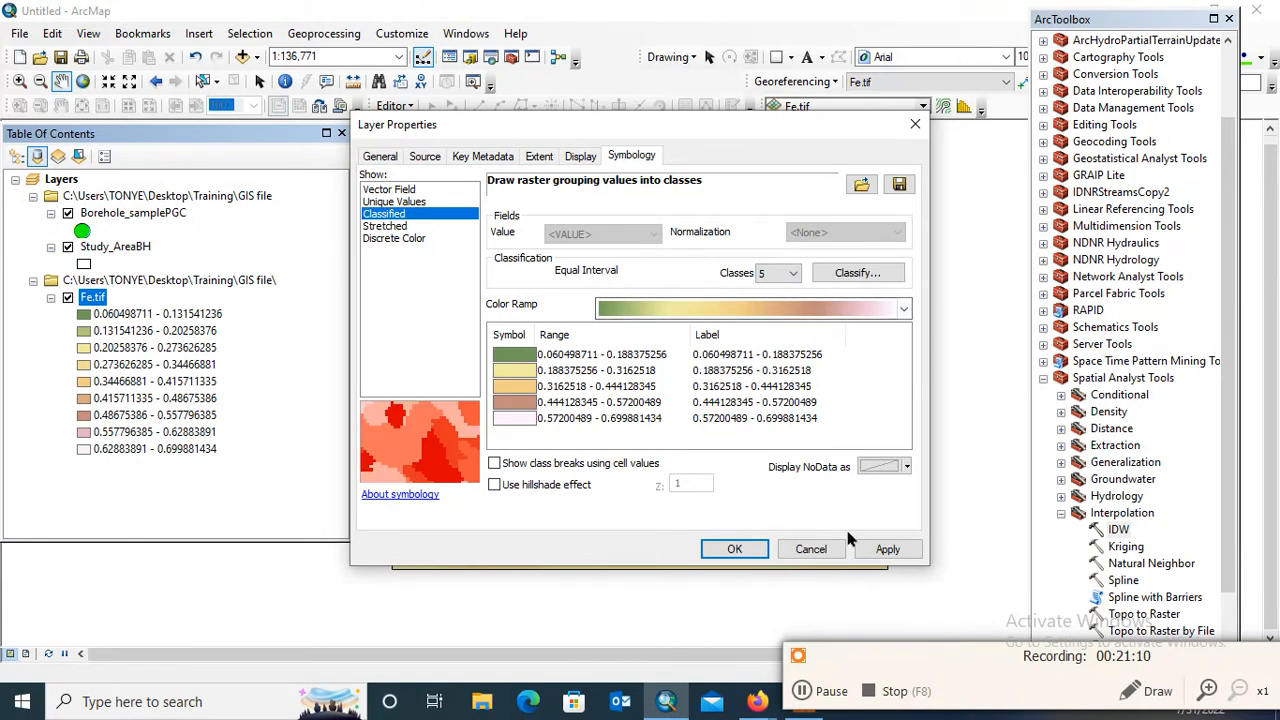
click(879, 282)
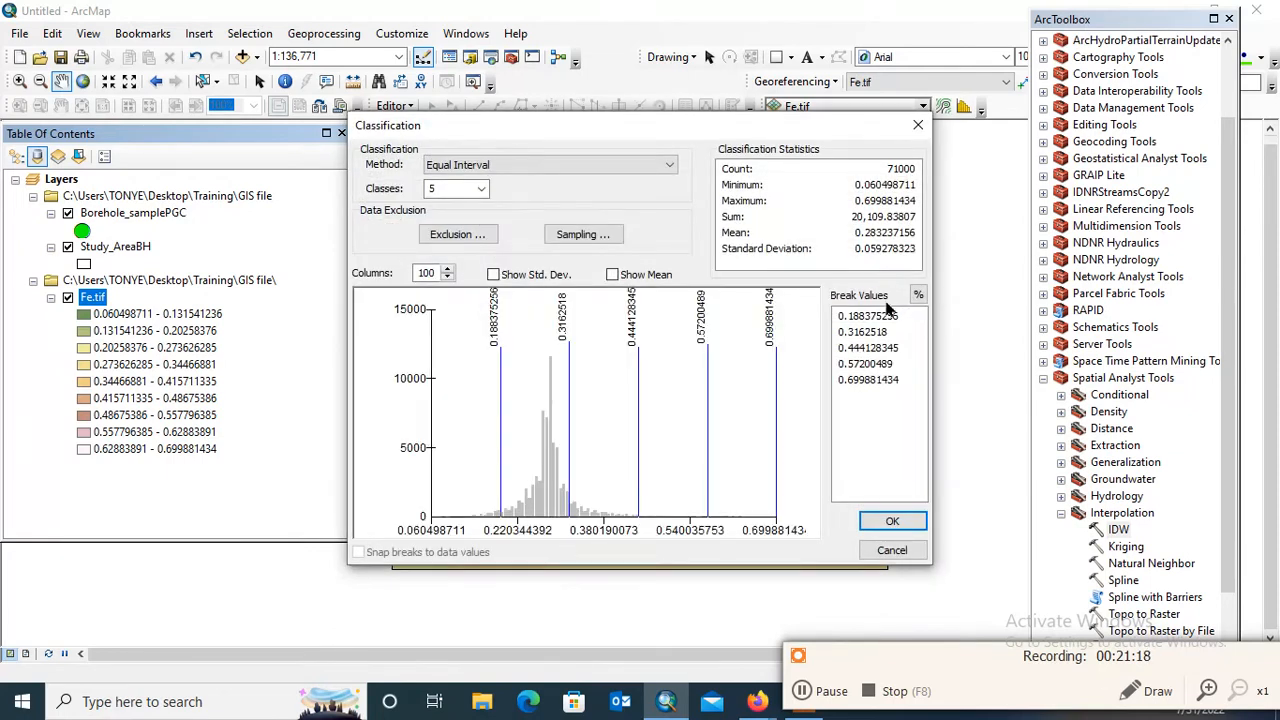
click(918, 125)
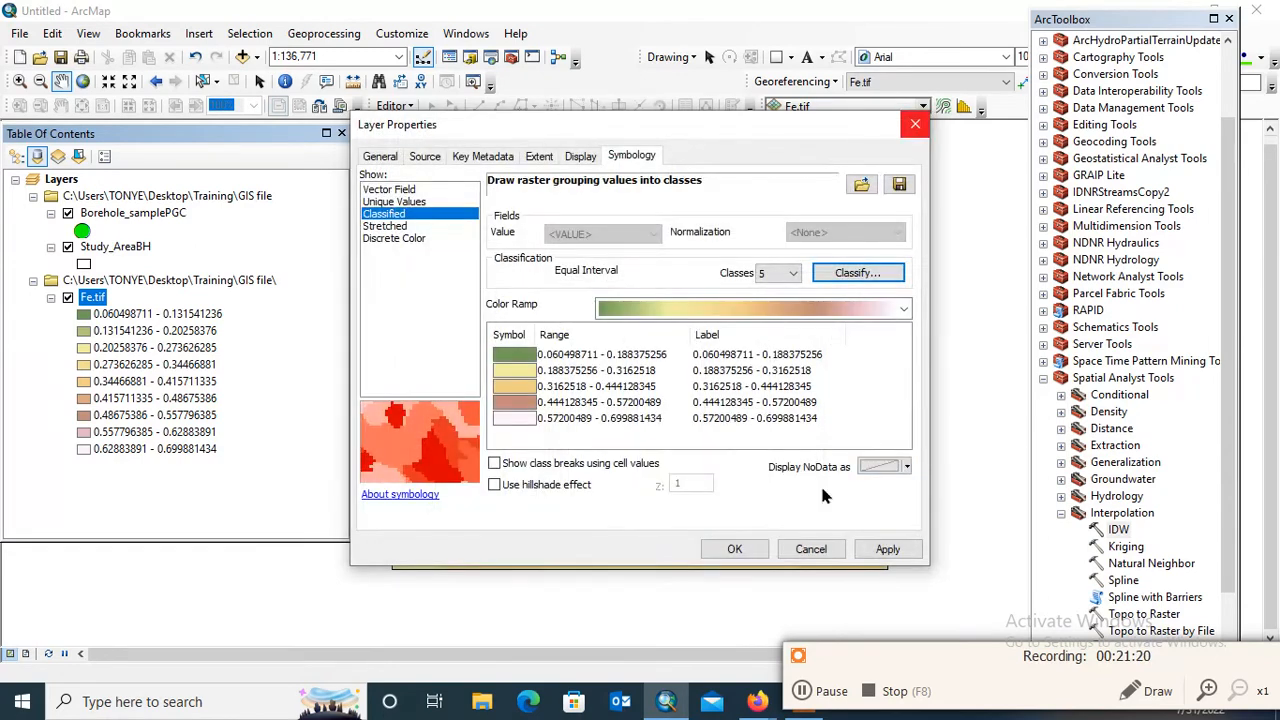
Format the Fe.tif class labels as numeric values rounded to 2 decimal places
right_click(816, 338)
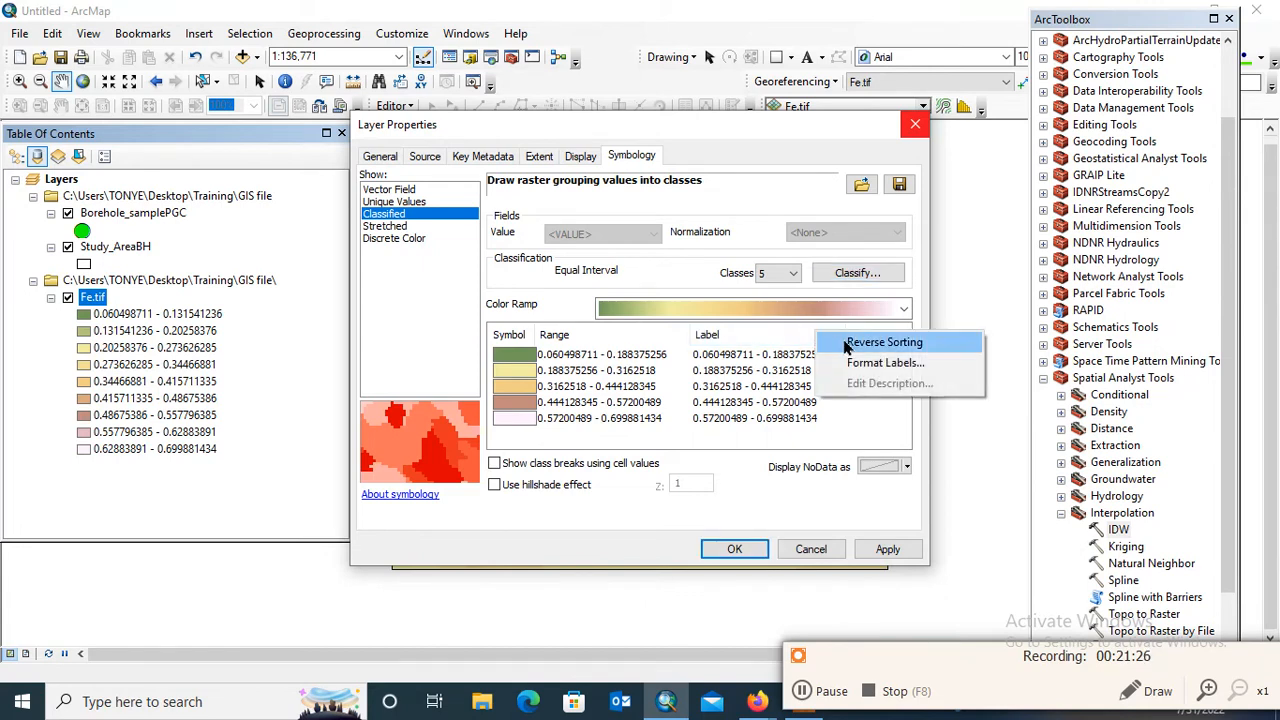
click(873, 368)
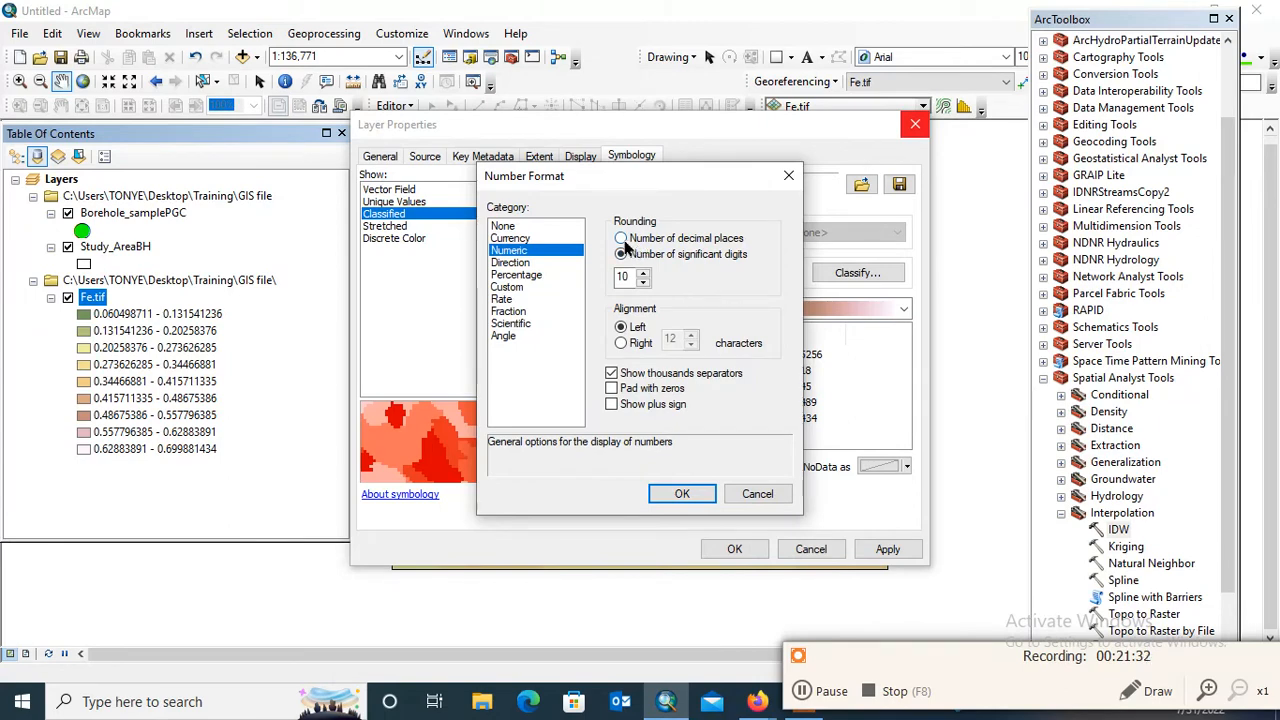
click(622, 239)
double_click(622, 277)
text(2)
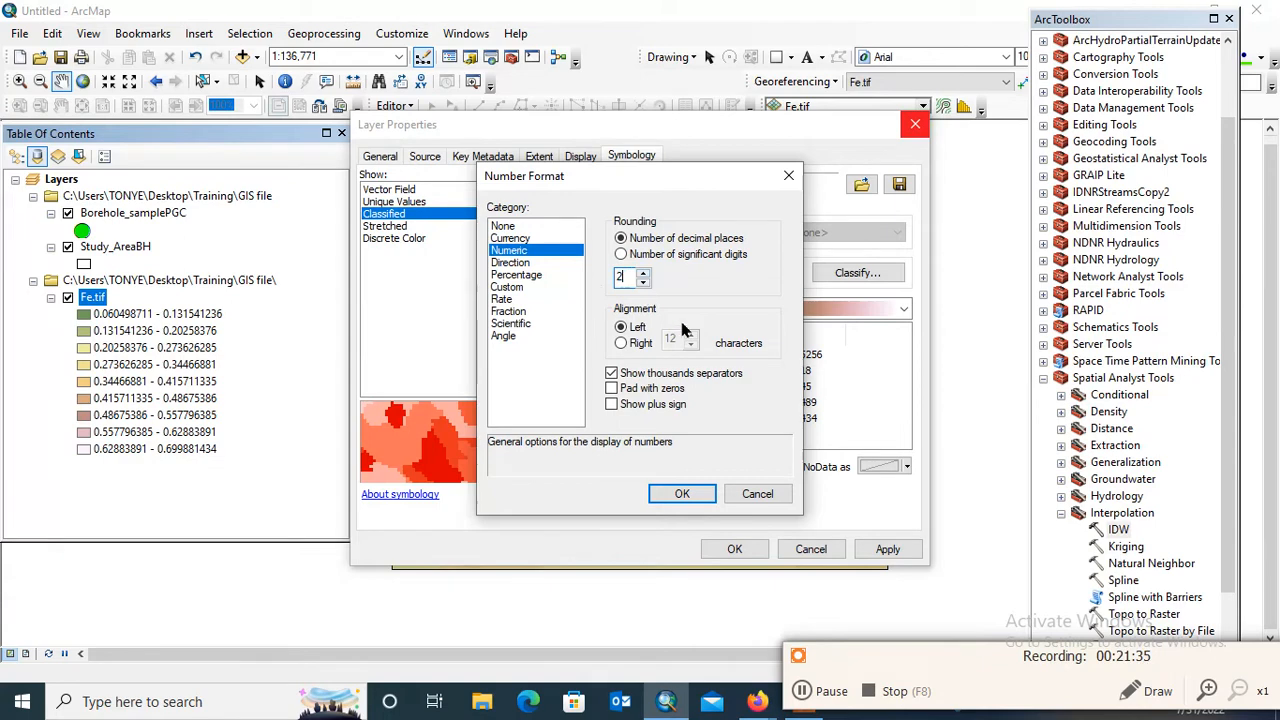
click(682, 494)
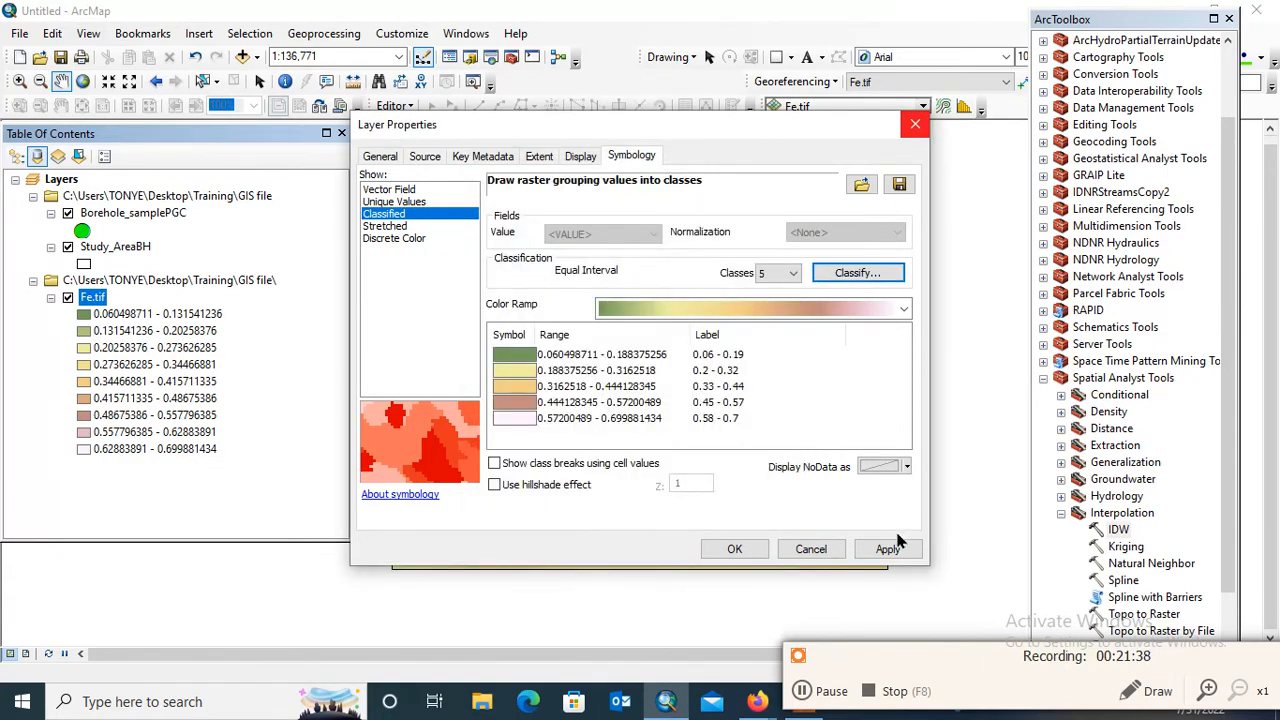
Apply the red-yellow-cyan-blue color ramp to the Fe.tif classes and accept the layer properties
click(895, 311)
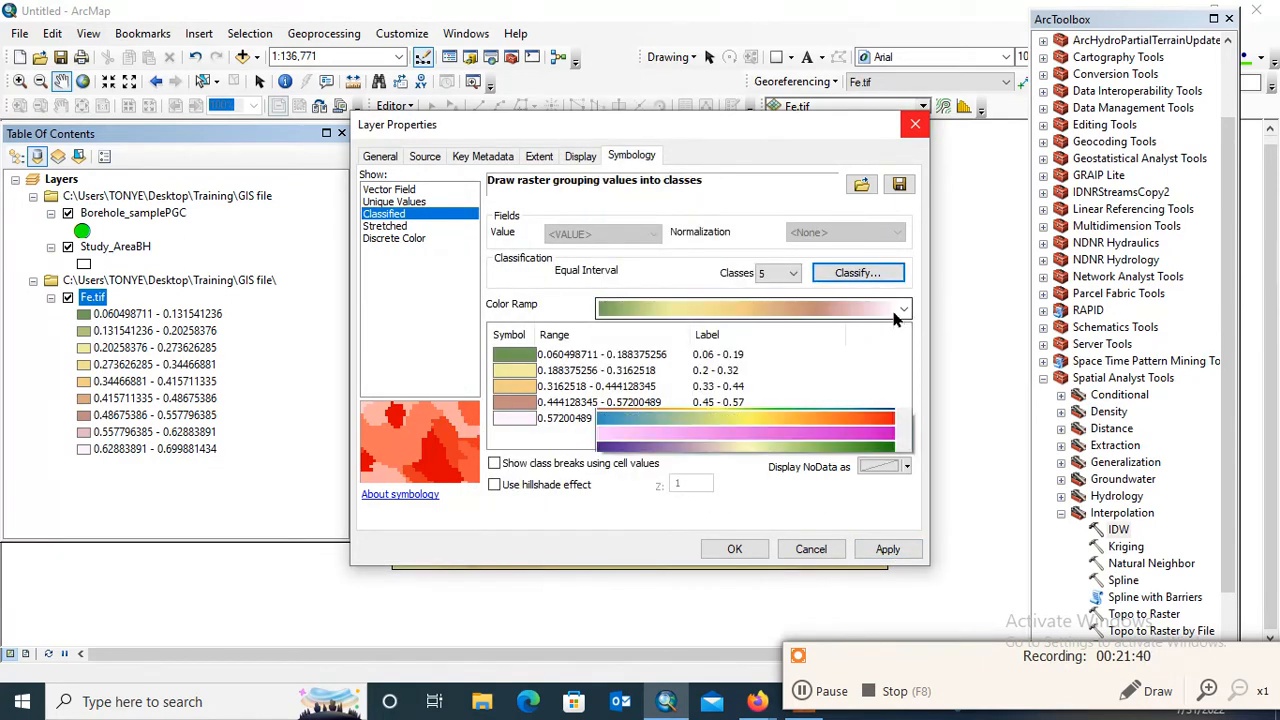
click(886, 296)
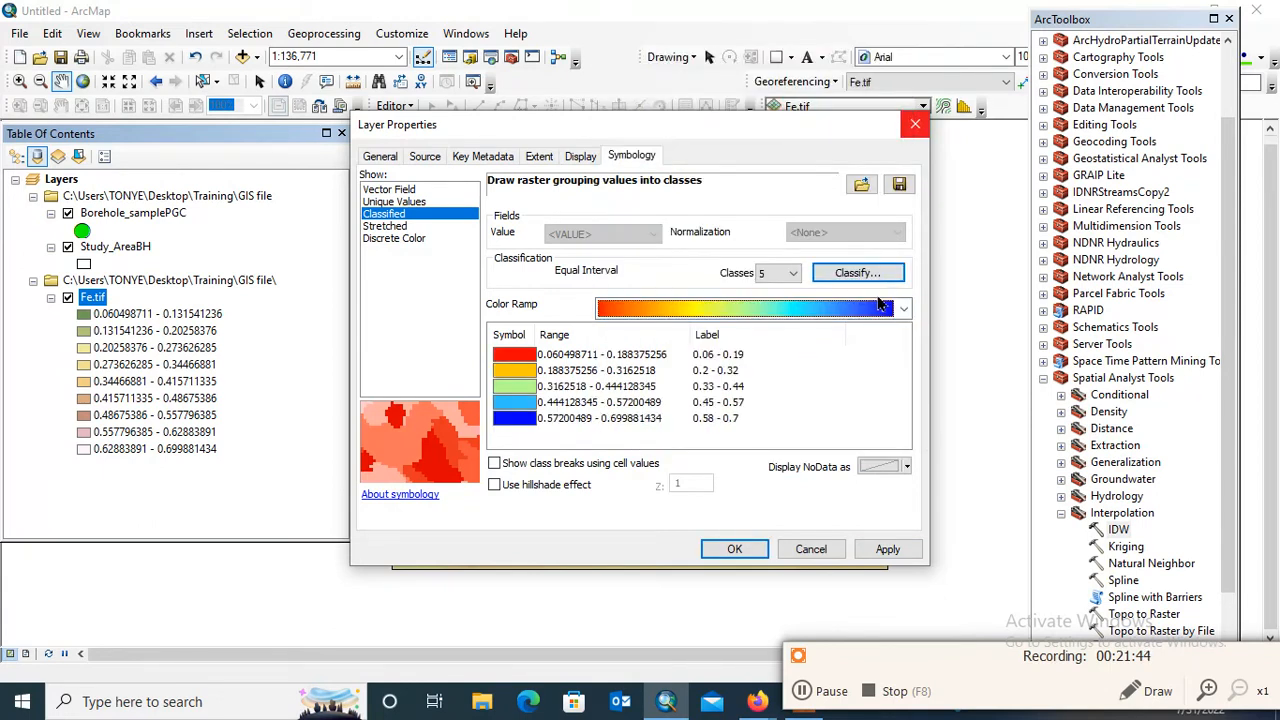
click(887, 550)
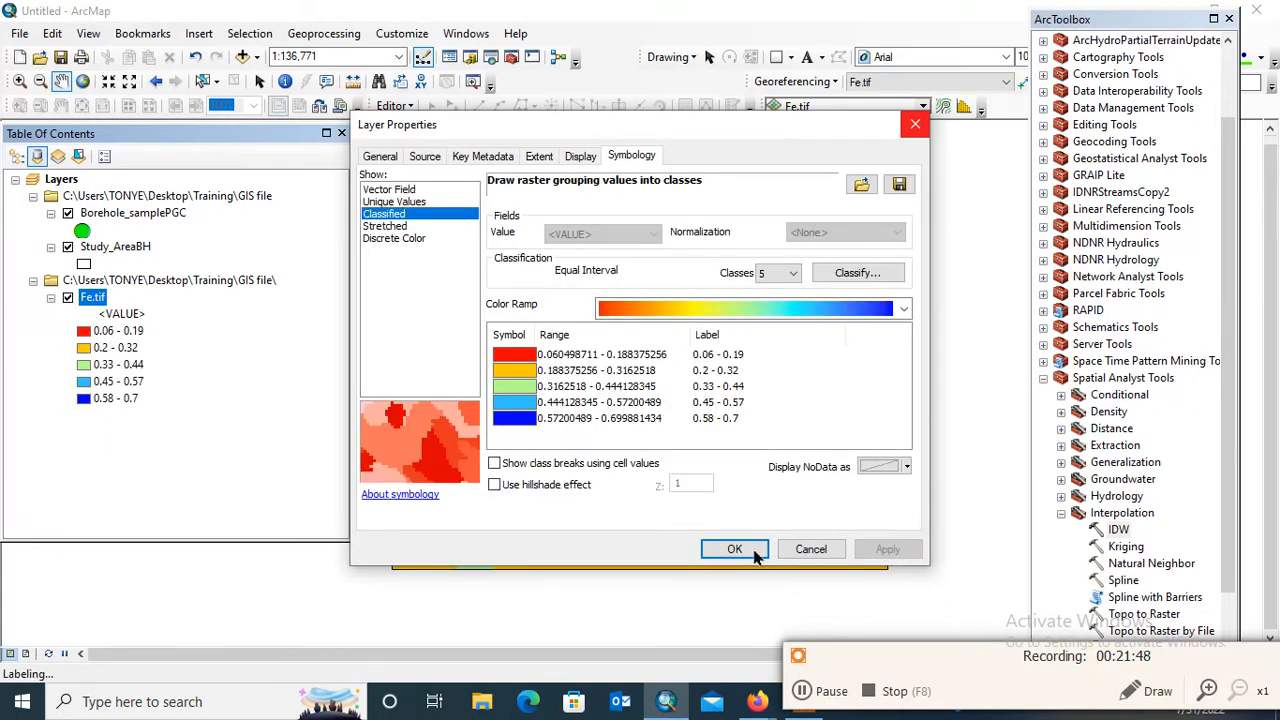
click(735, 550)
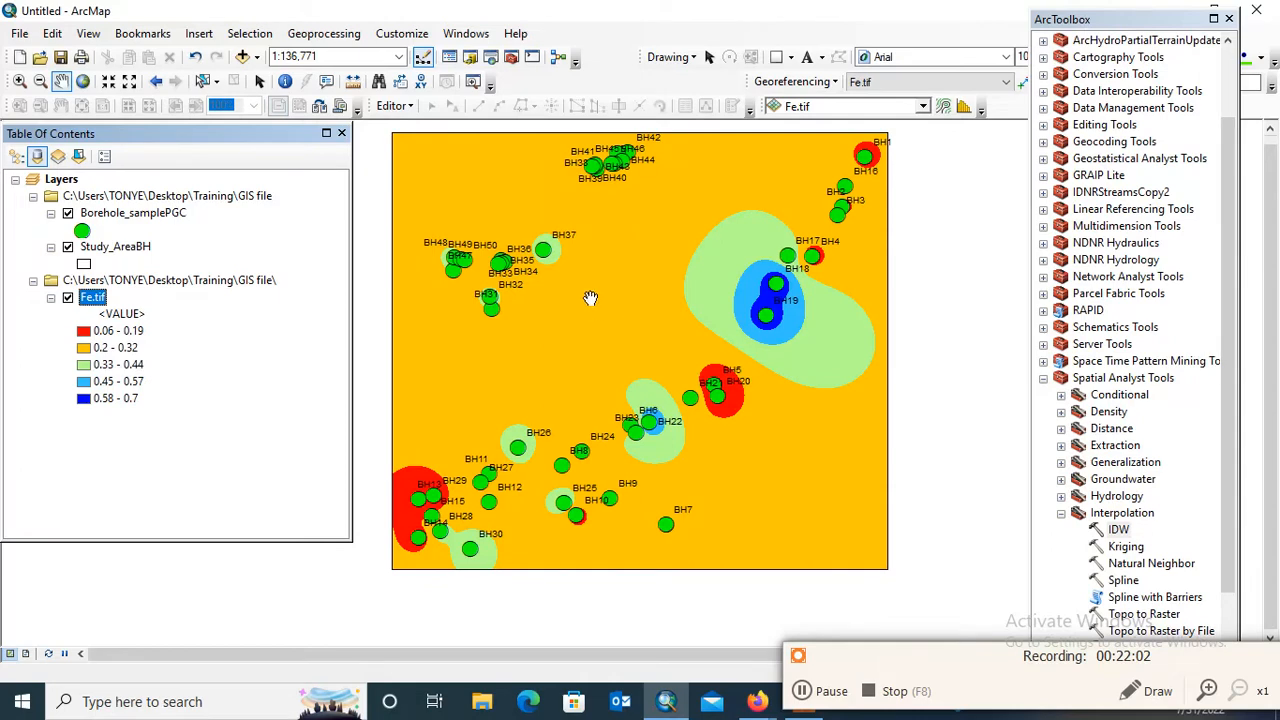
drag(591, 296, 597, 300)
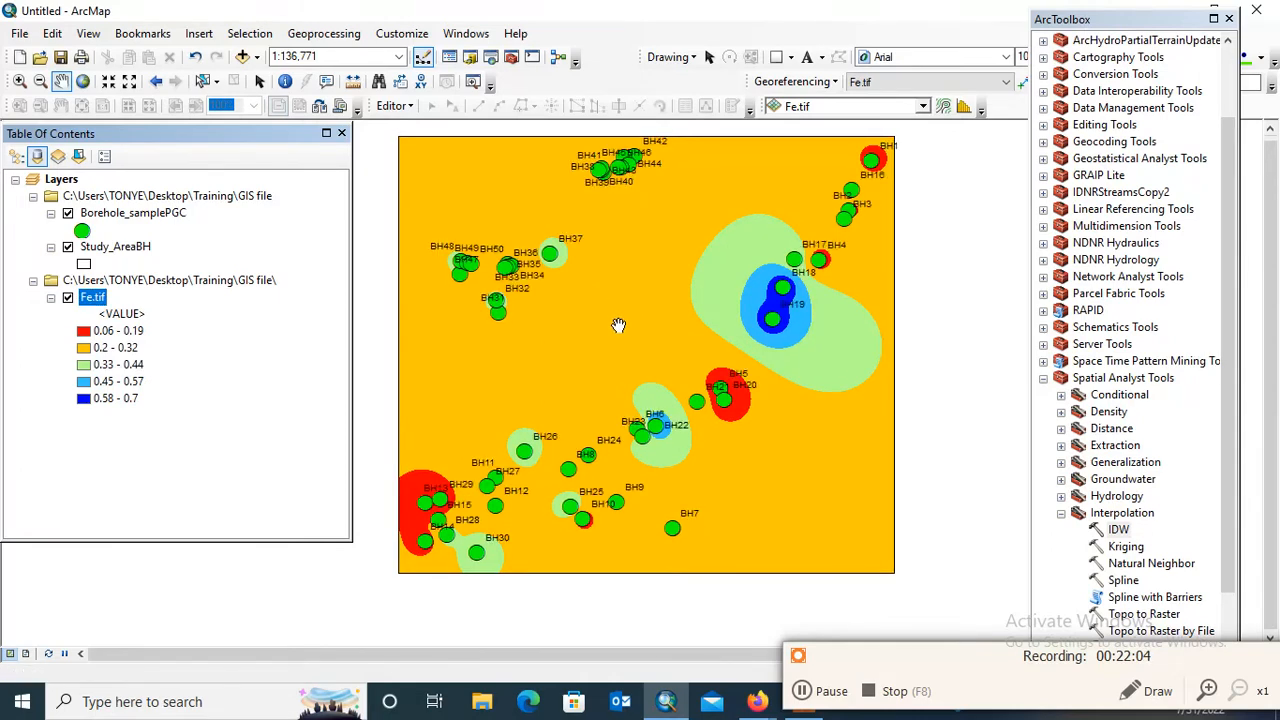
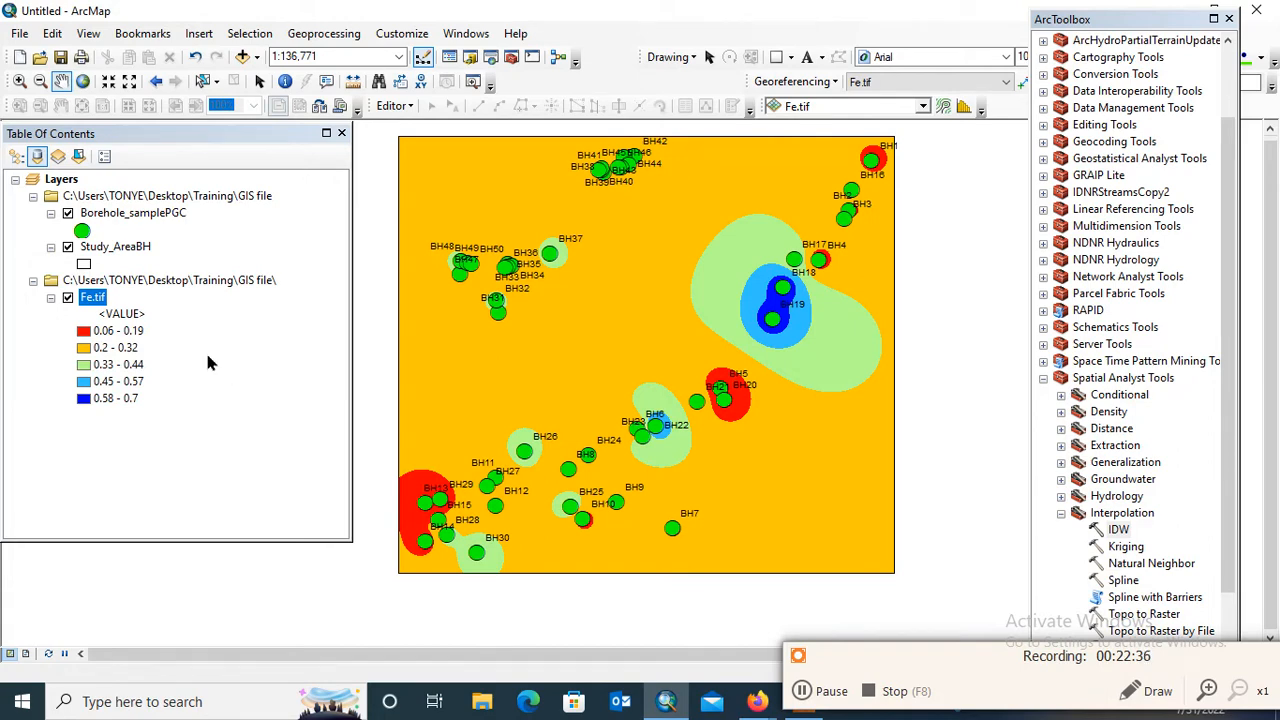
Open the symbology properties of the Fe.tif layer
right_click(93, 298)
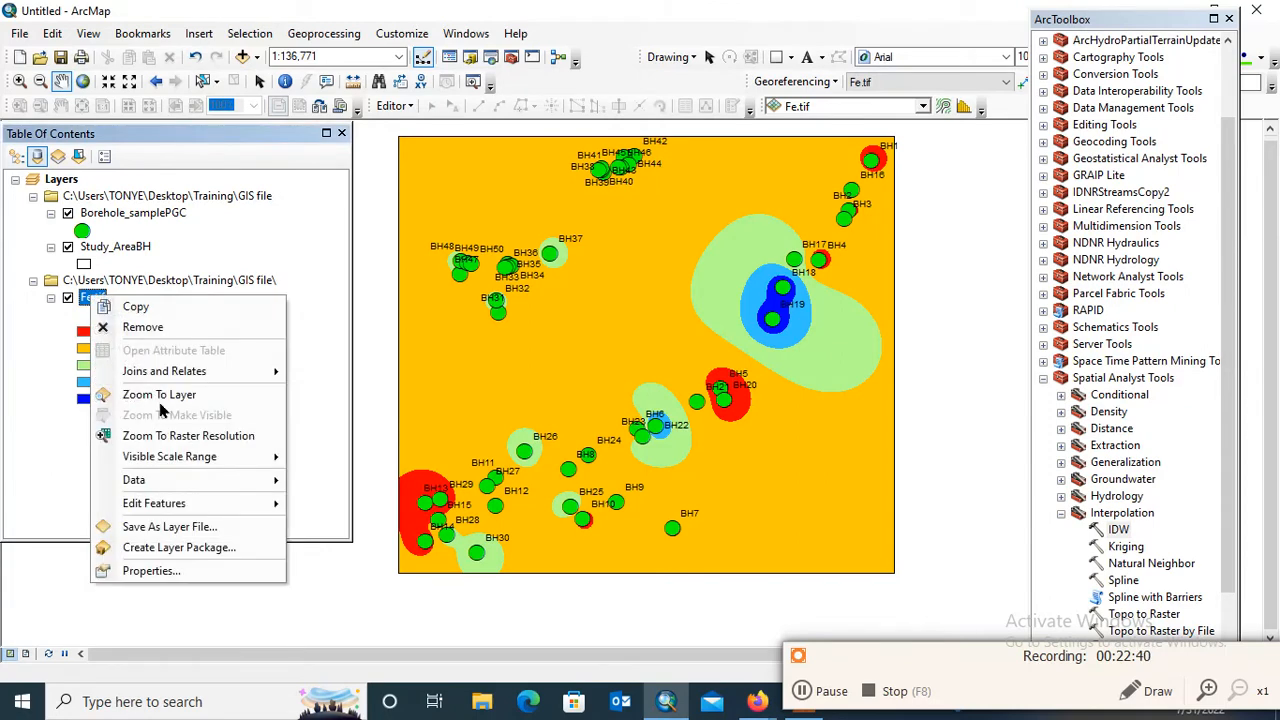
click(150, 571)
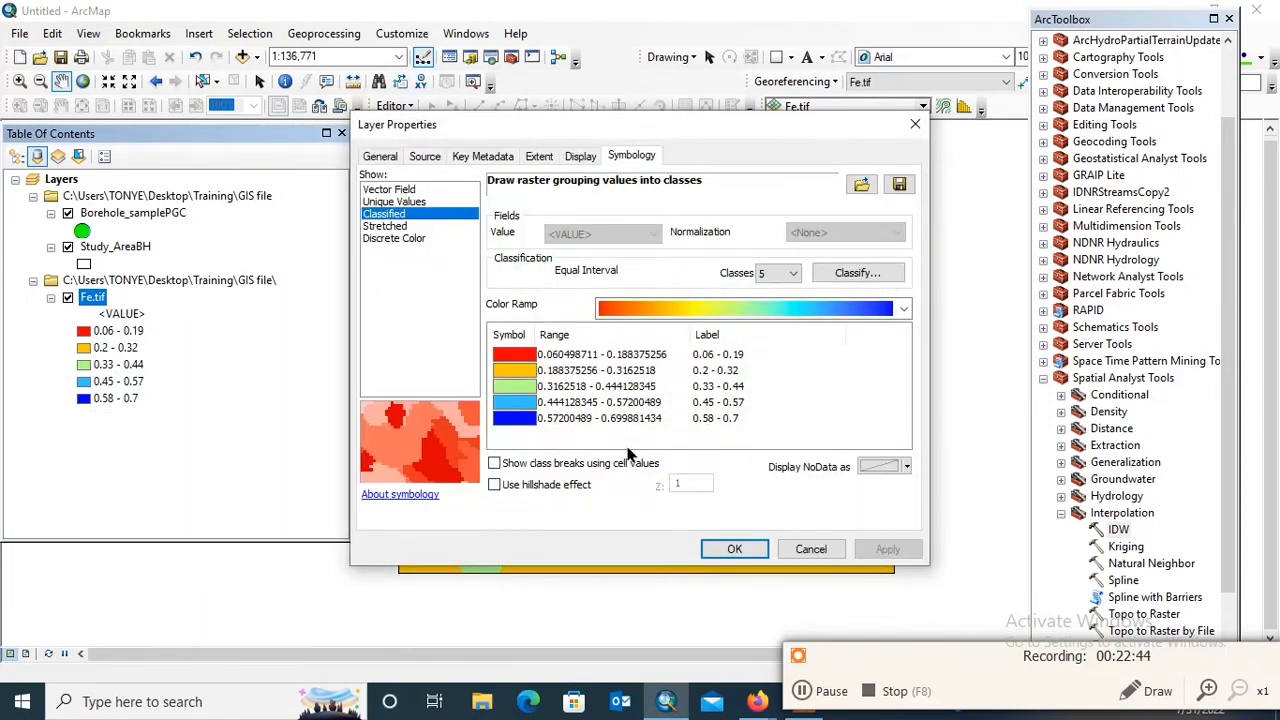
click(860, 273)
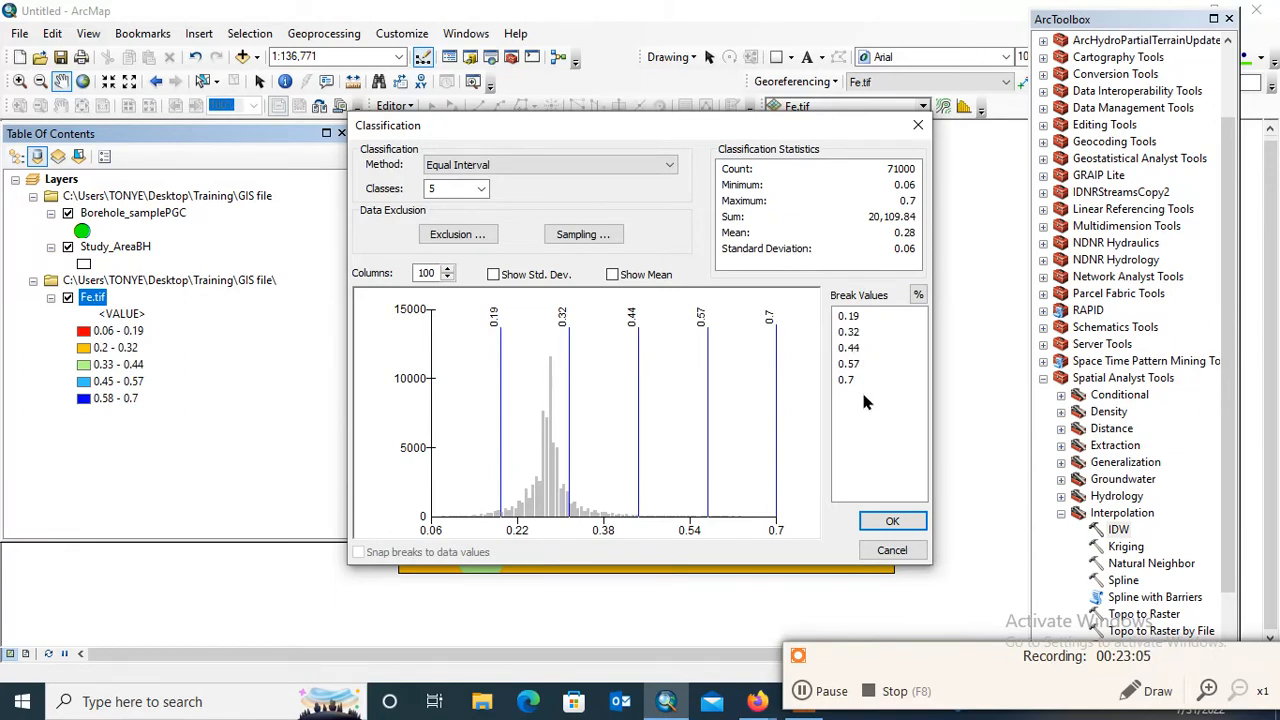
click(481, 190)
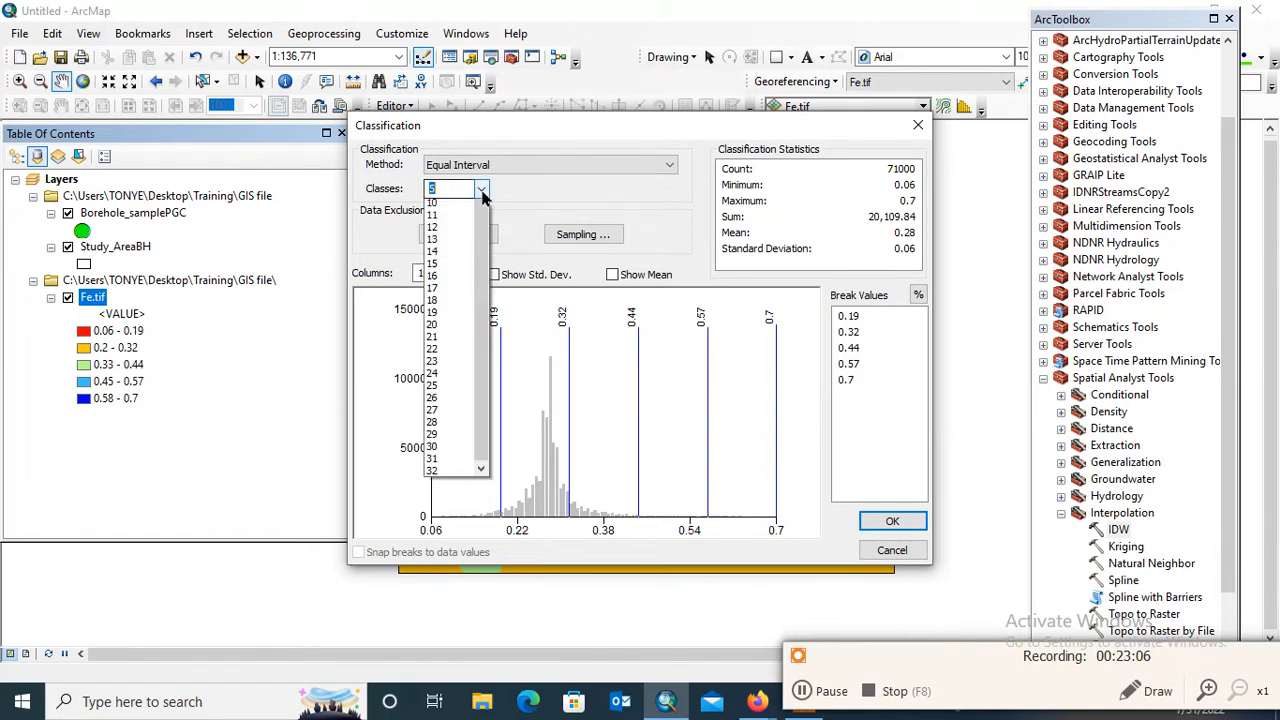
click(458, 209)
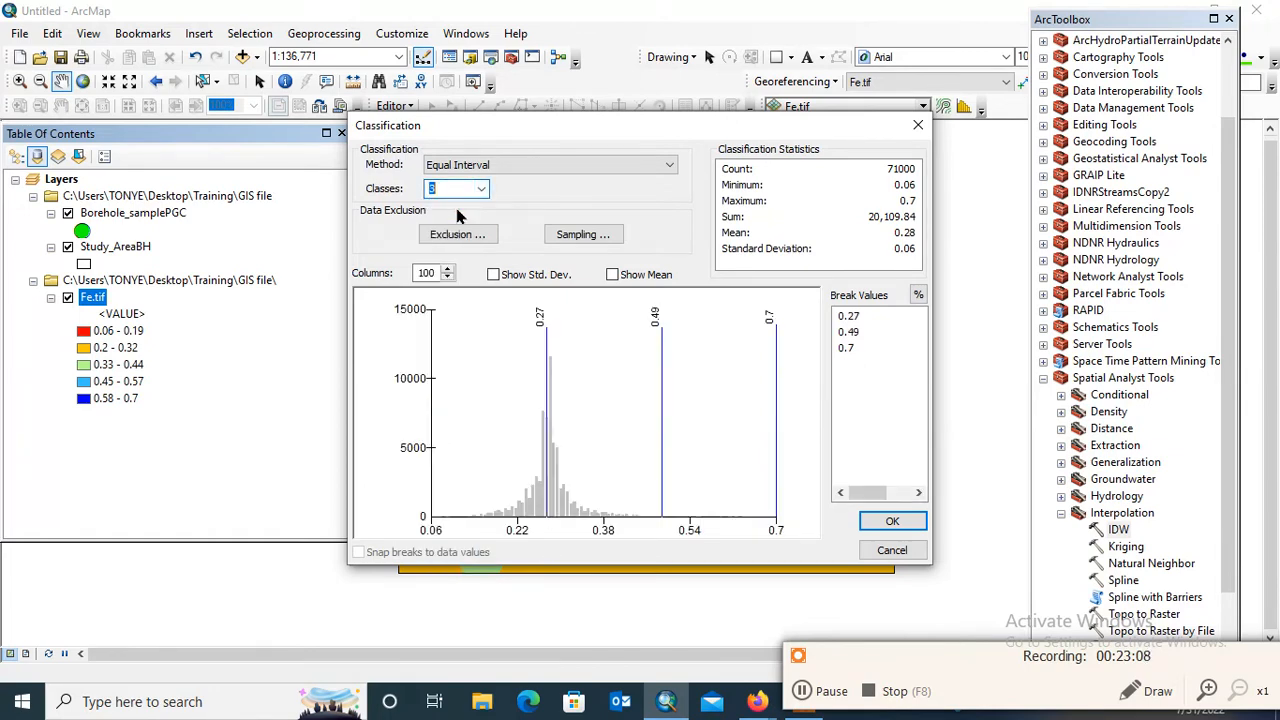
double_click(851, 318)
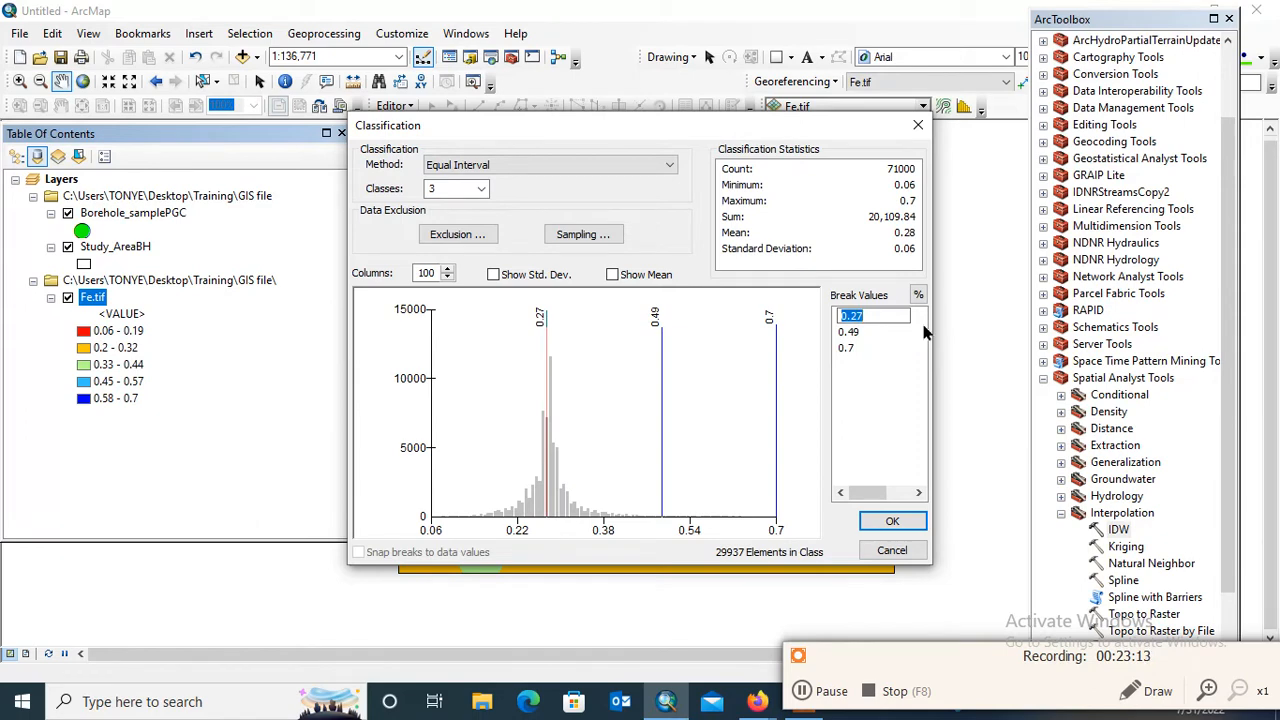
text(0)
key(Return)
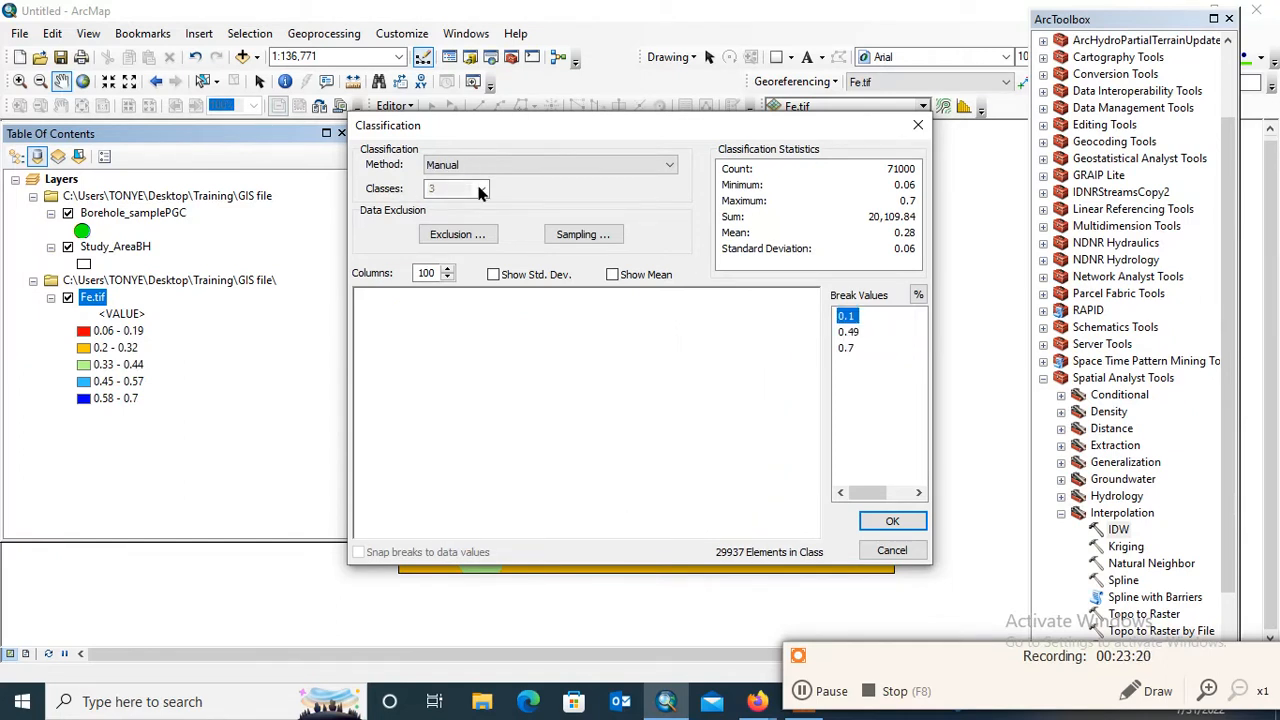
click(918, 125)
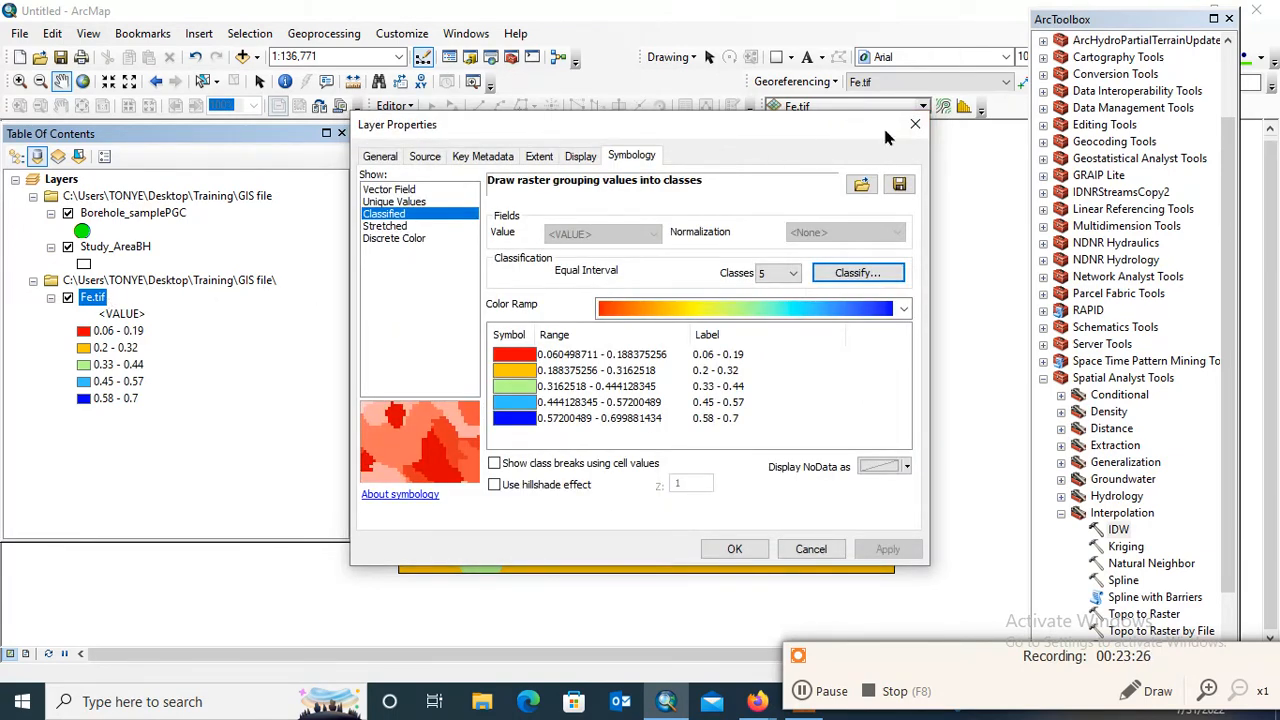
Set the Fe.tif classification to 4 classes and change the first break value to 0.1
click(887, 273)
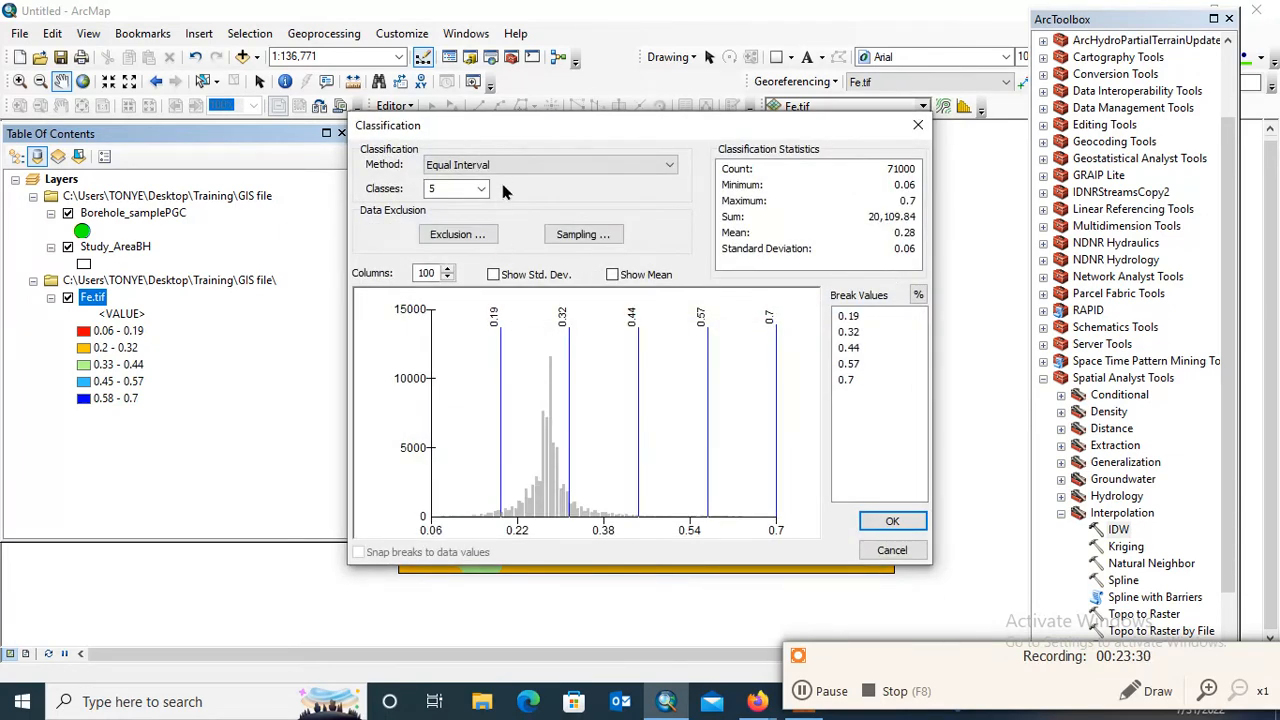
click(472, 188)
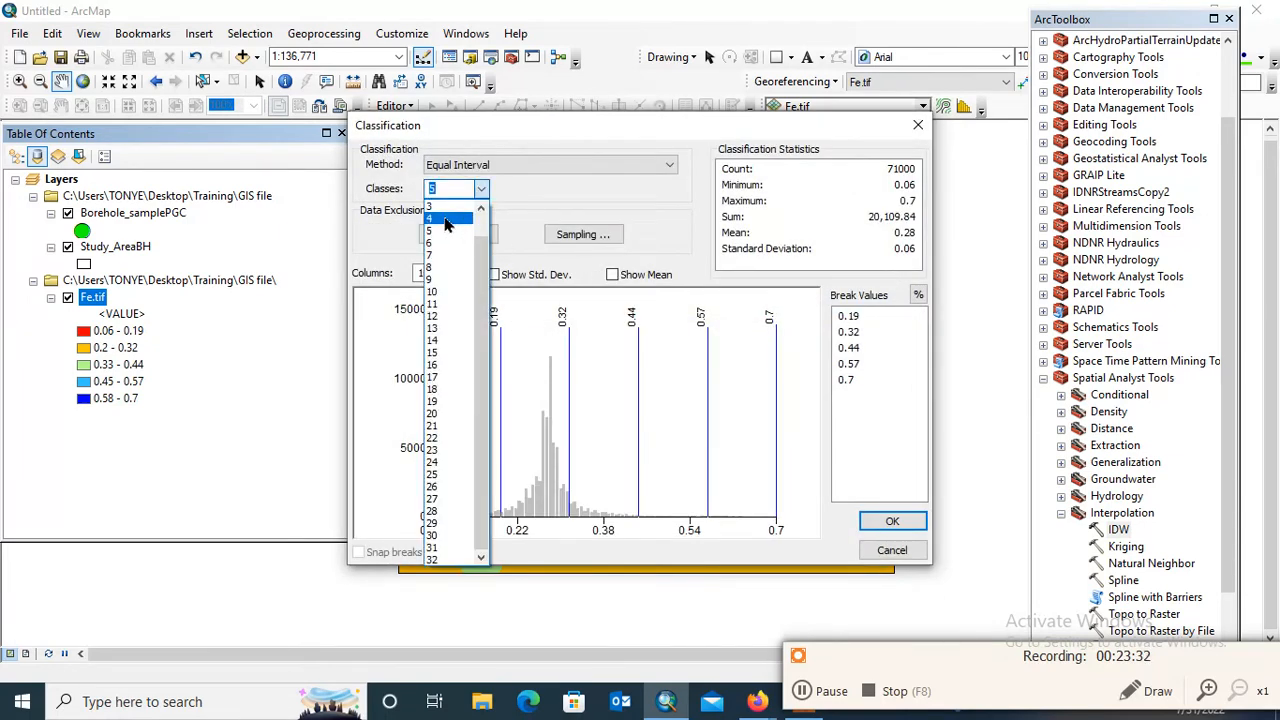
click(443, 219)
click(850, 316)
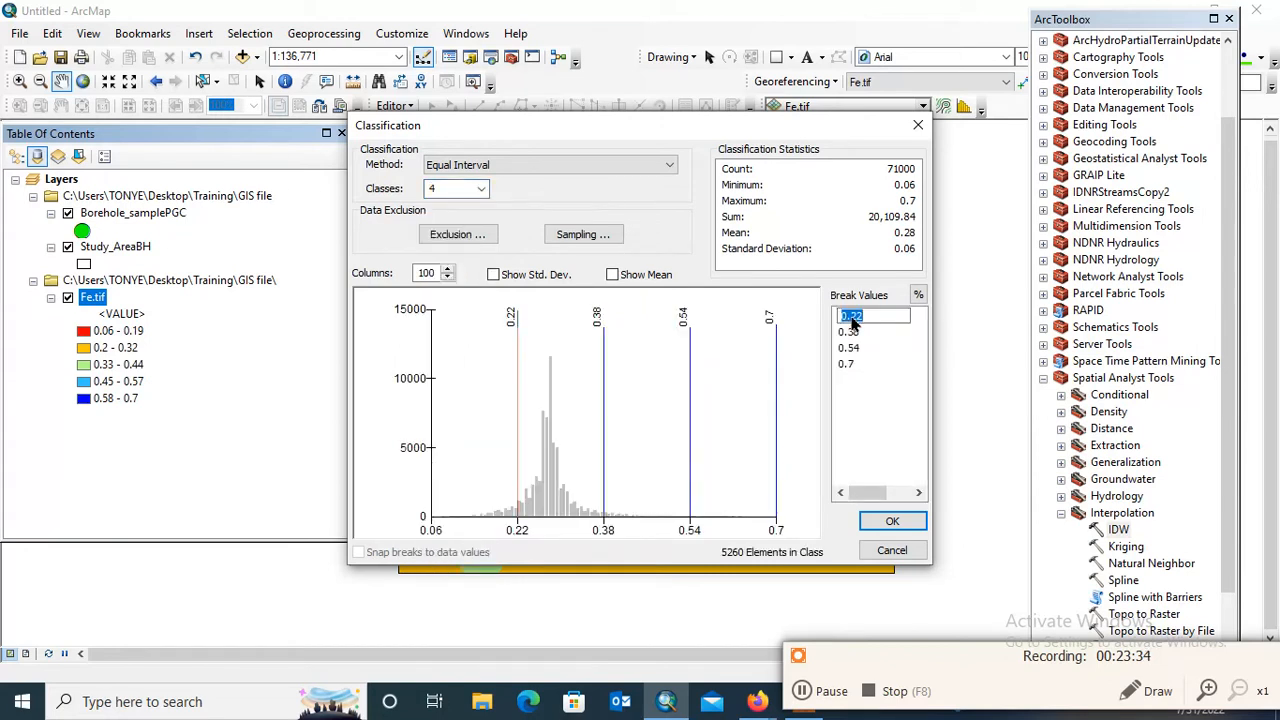
text(0.1)
key(Return)
Set the second and third break values to 0.2 and 0.3, and apply the manual classification to Fe.tif
click(858, 333)
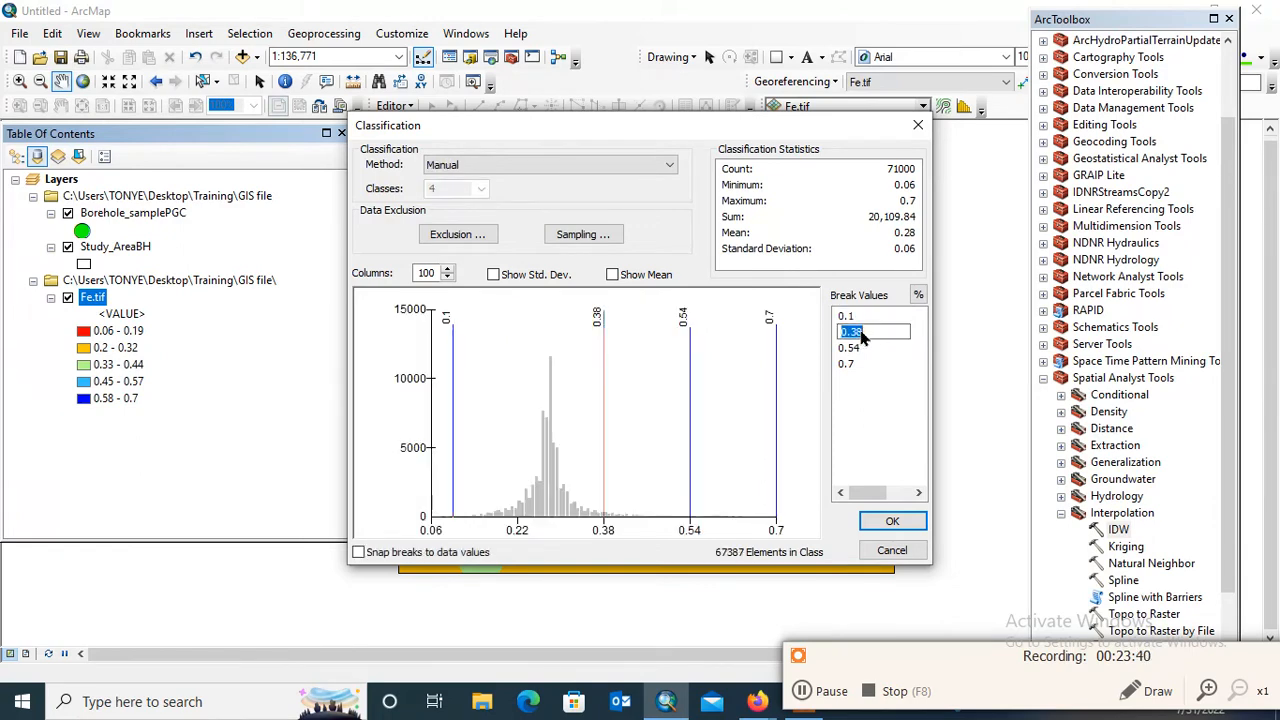
text(0)
key(Return)
click(856, 352)
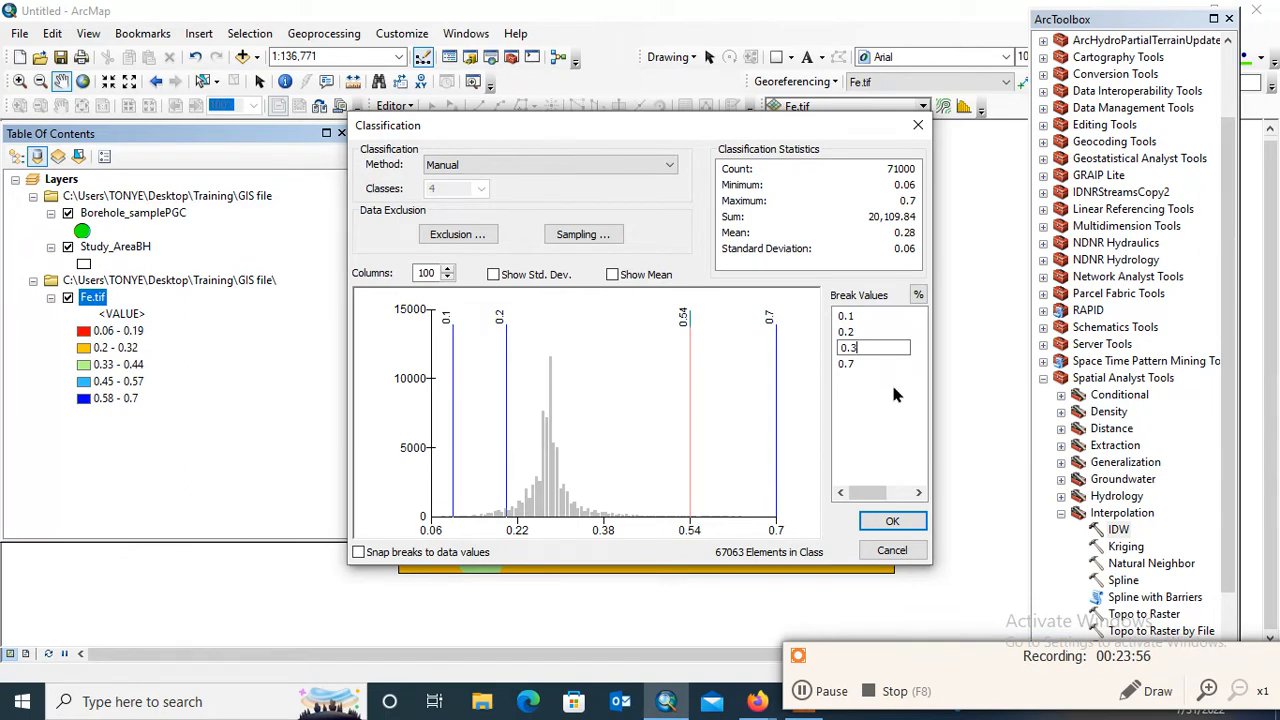
key(Return)
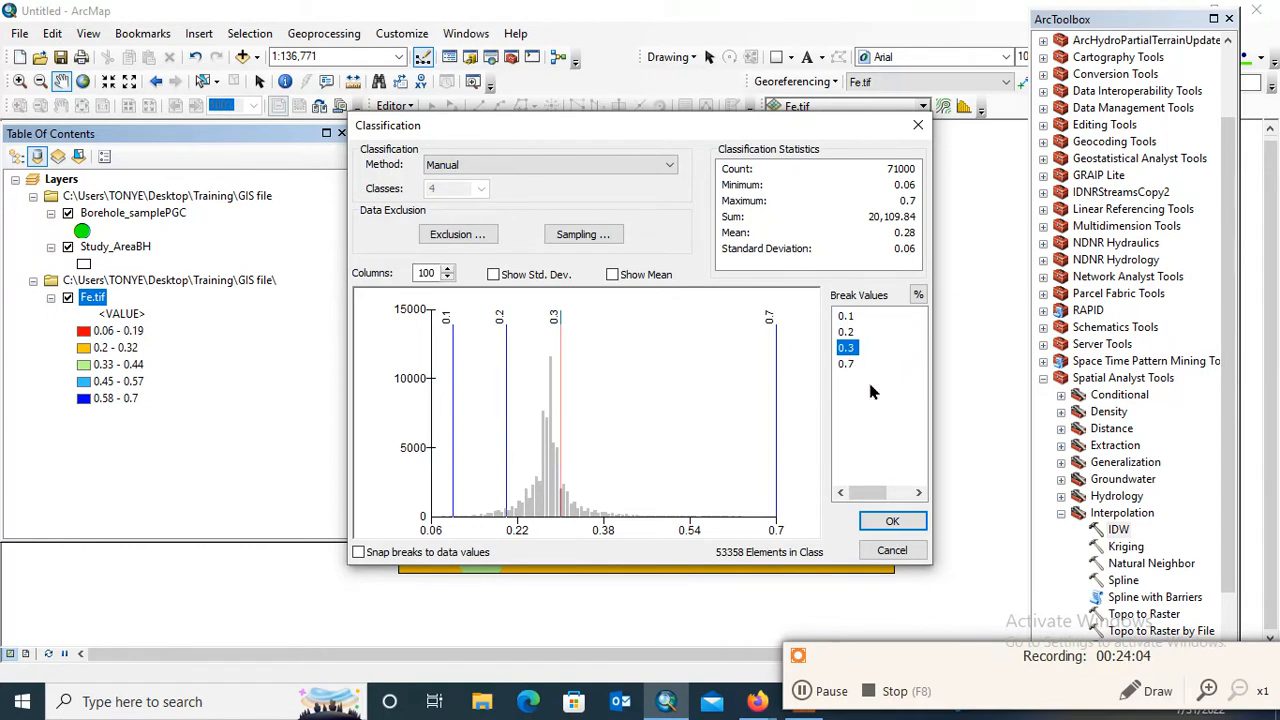
click(892, 521)
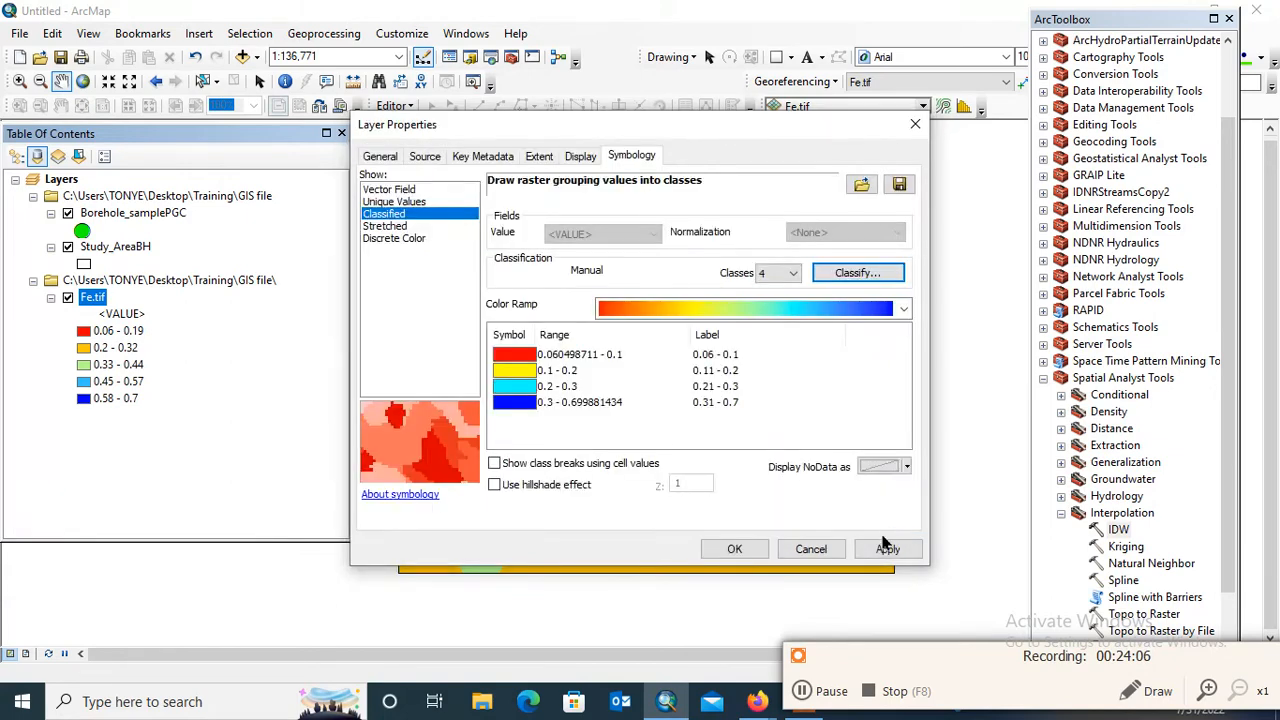
click(885, 553)
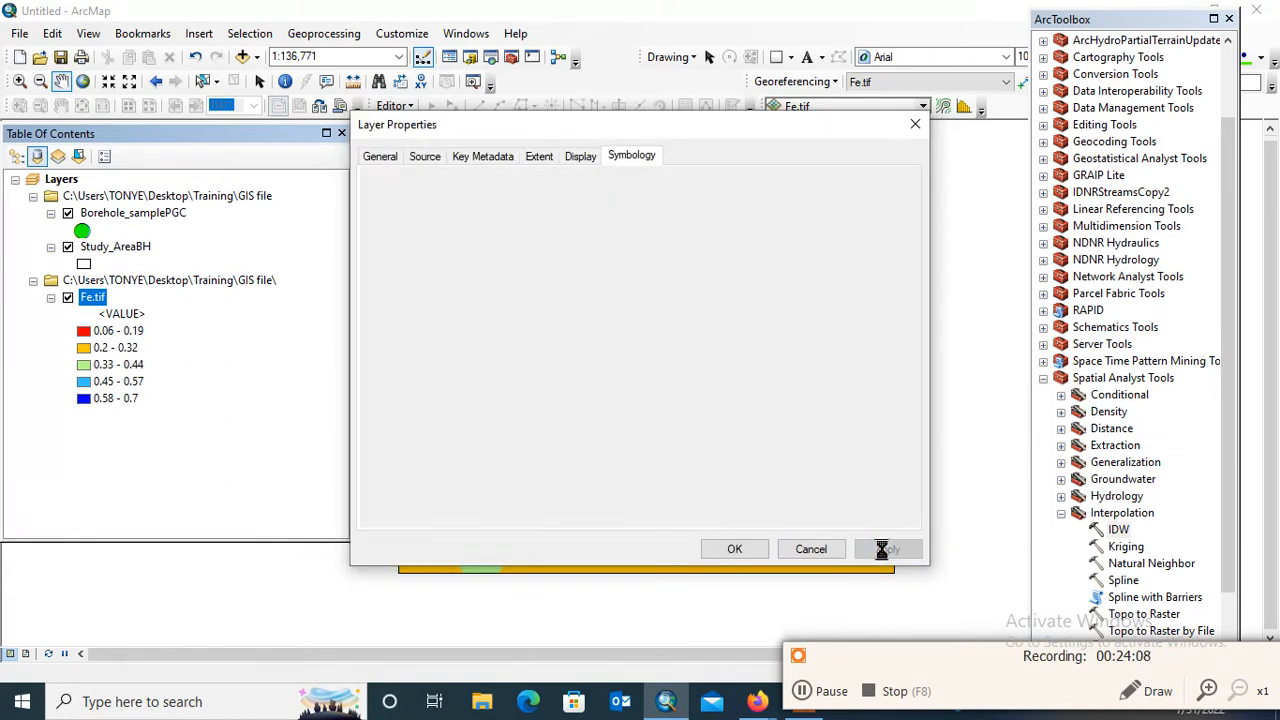
click(735, 549)
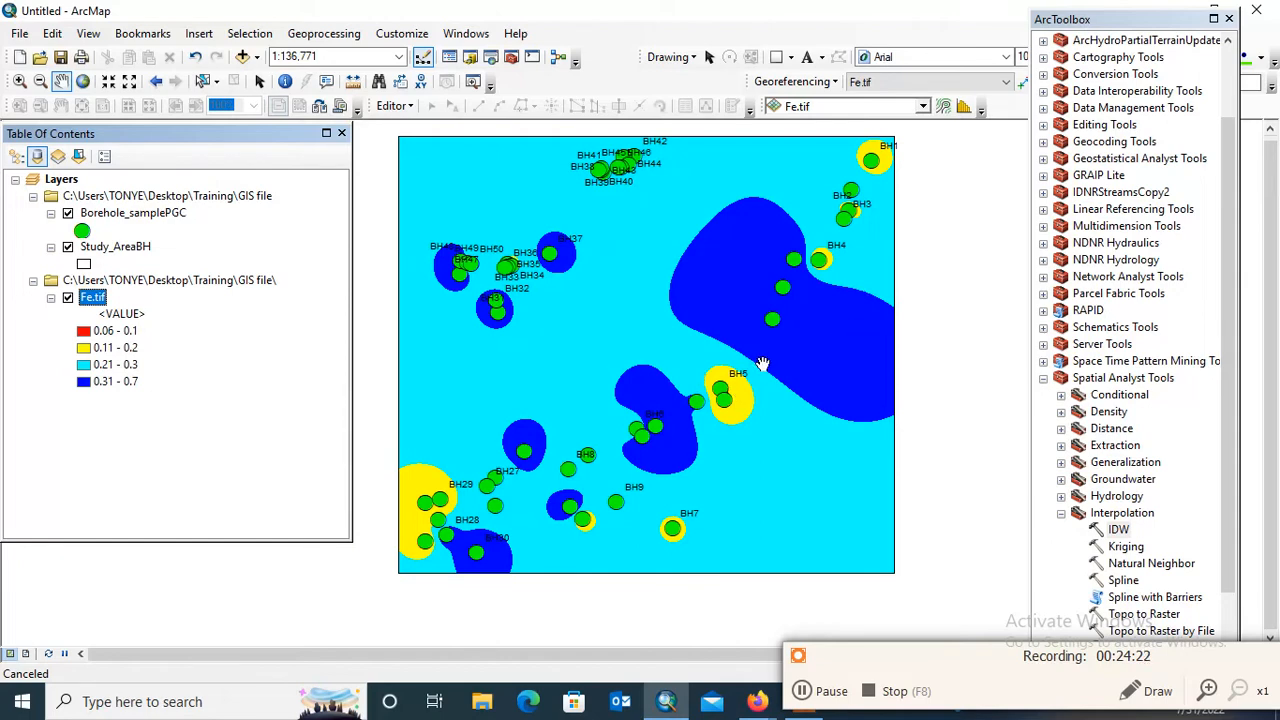
Reduce the Borehole_samplePGC point symbol size to 10
mouse_move(813, 313)
mouse_down()
mouse_move(820, 330)
mouse_move(804, 317)
mouse_up()
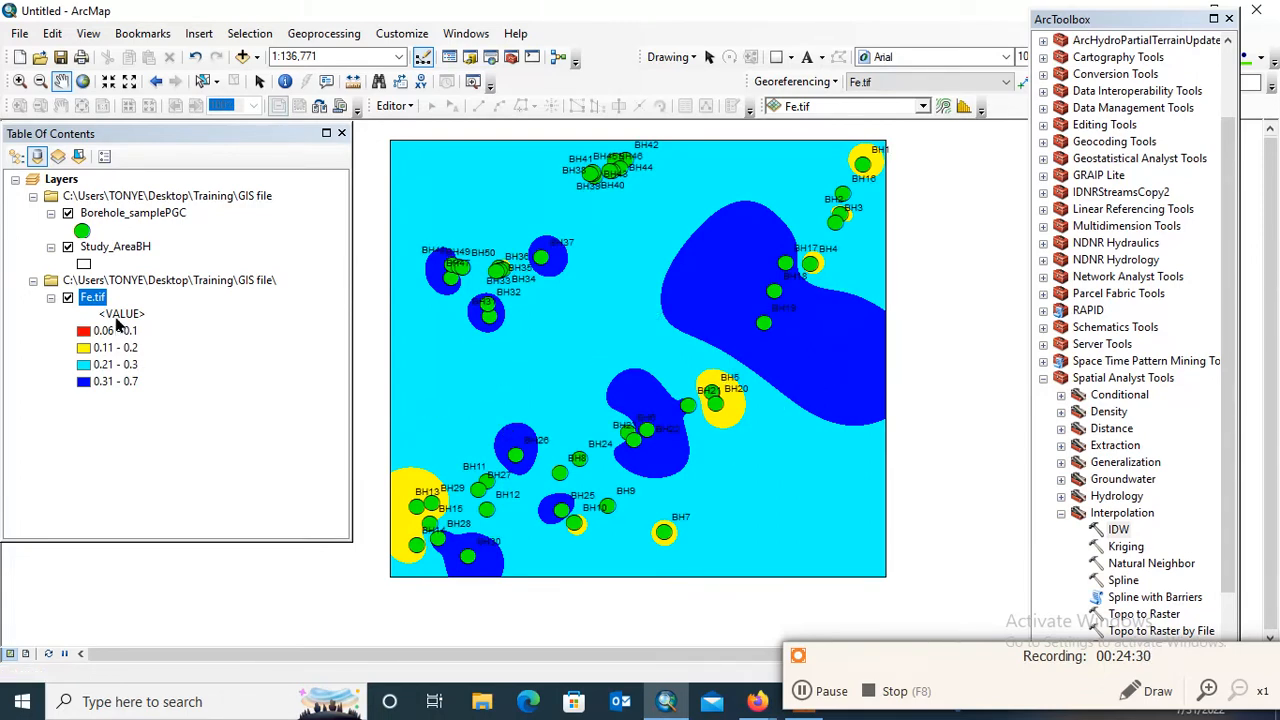
double_click(83, 231)
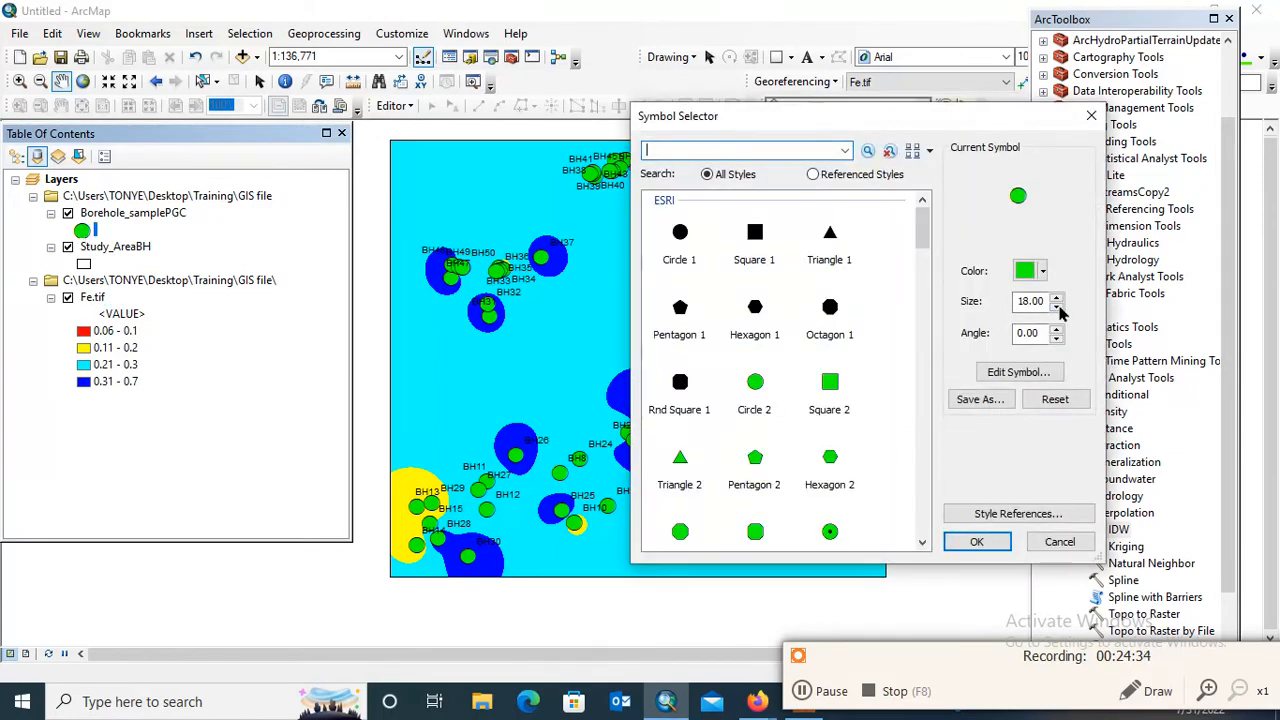
click(1058, 307)
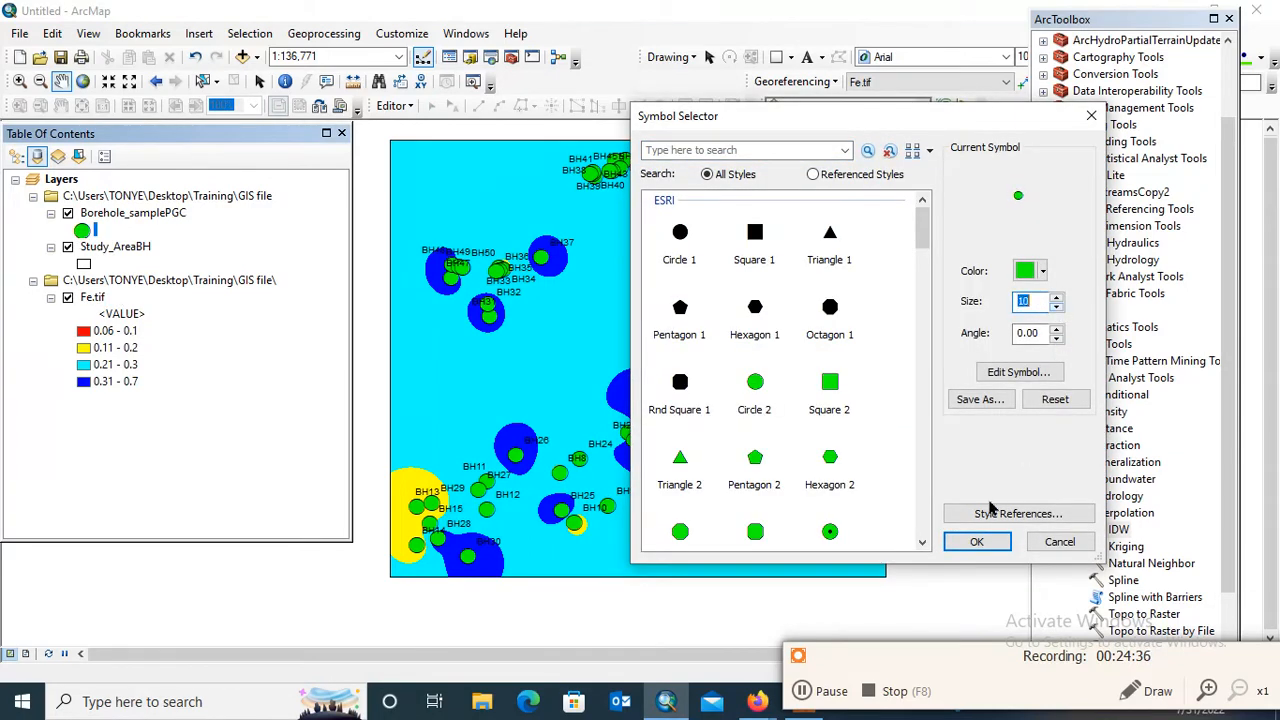
click(970, 540)
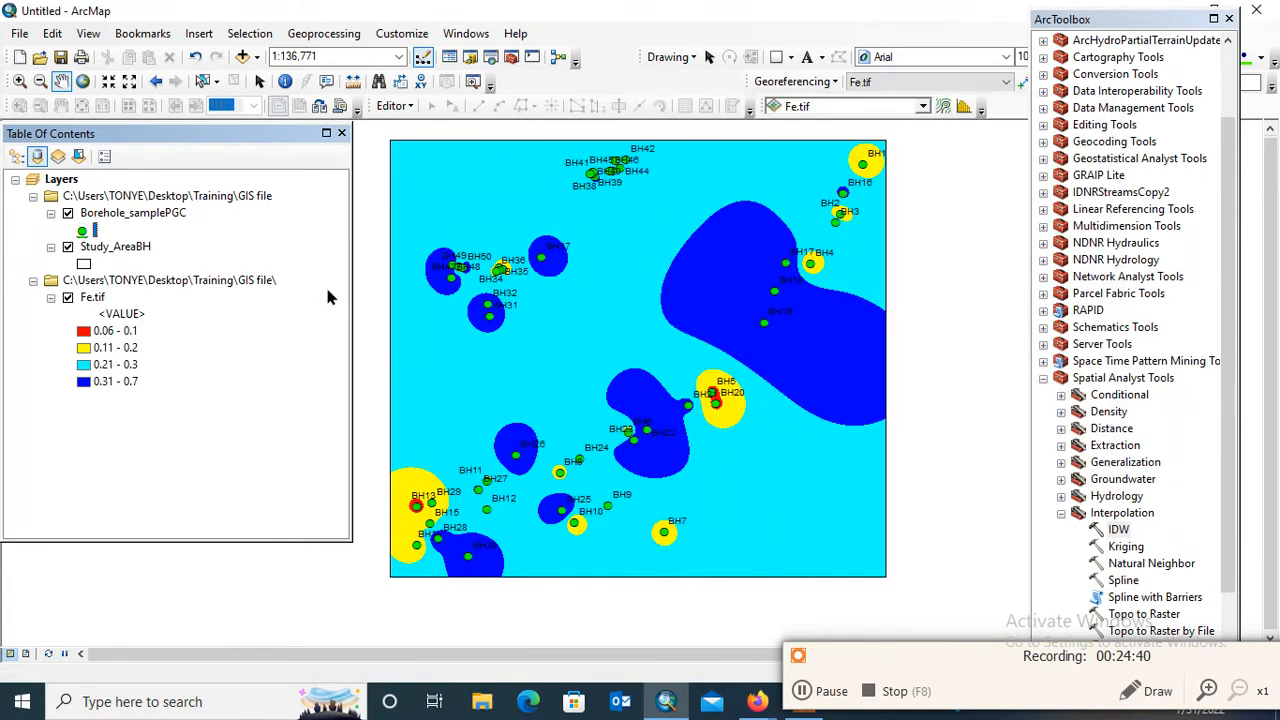
In the Fe.tif symbology, extend the first two class labels to "0.06 - 0.1 Very low" and "0.11 - 0.2 Low"
click(106, 303)
right_click(110, 306)
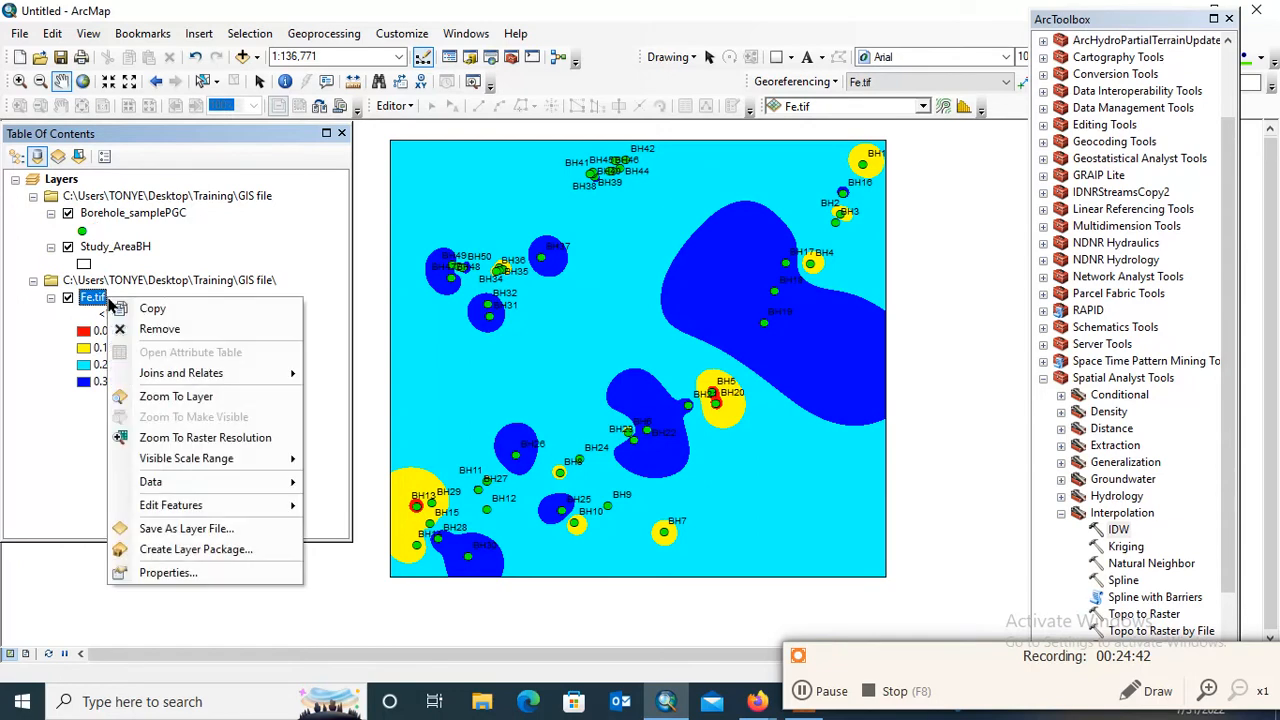
click(168, 573)
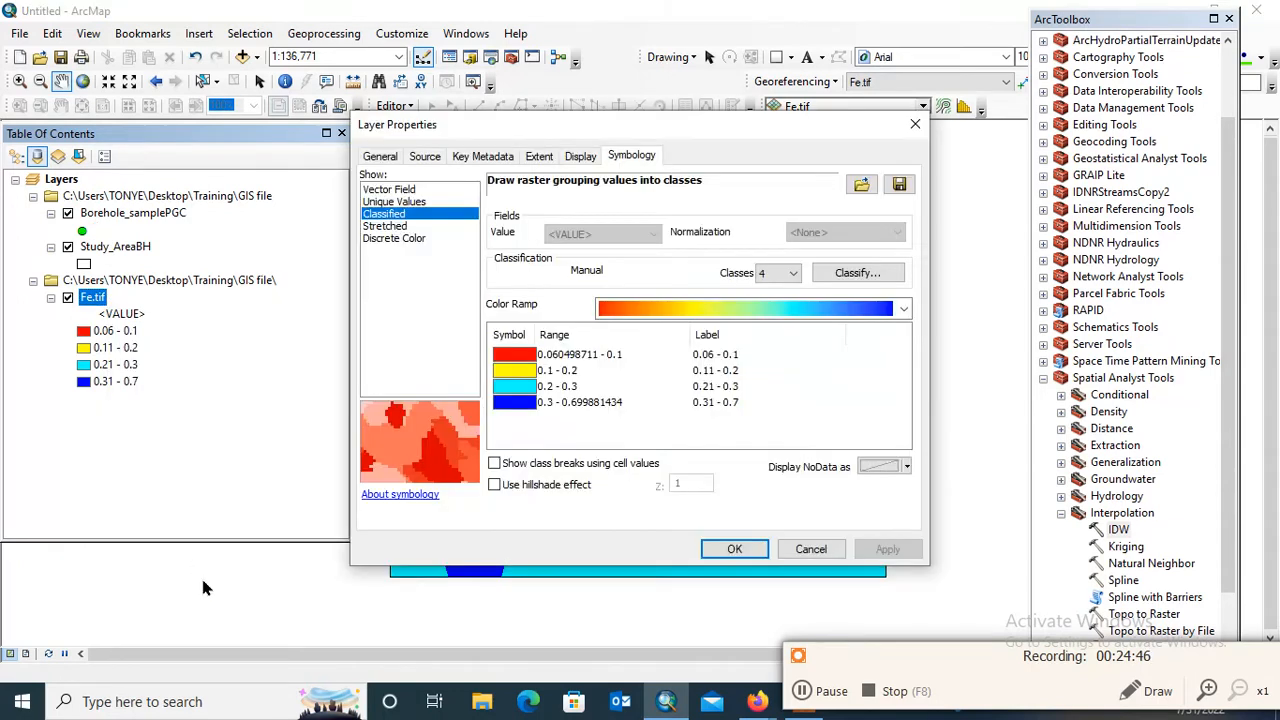
double_click(741, 356)
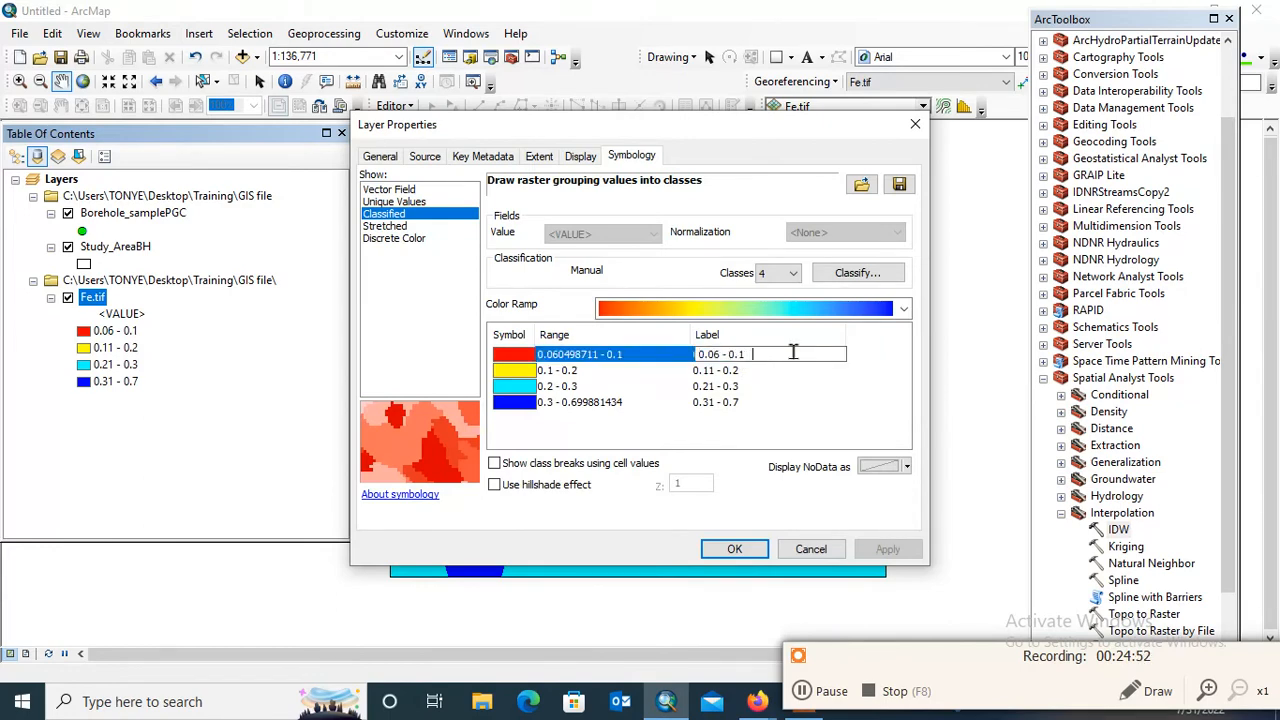
text(Very low)
click(760, 370)
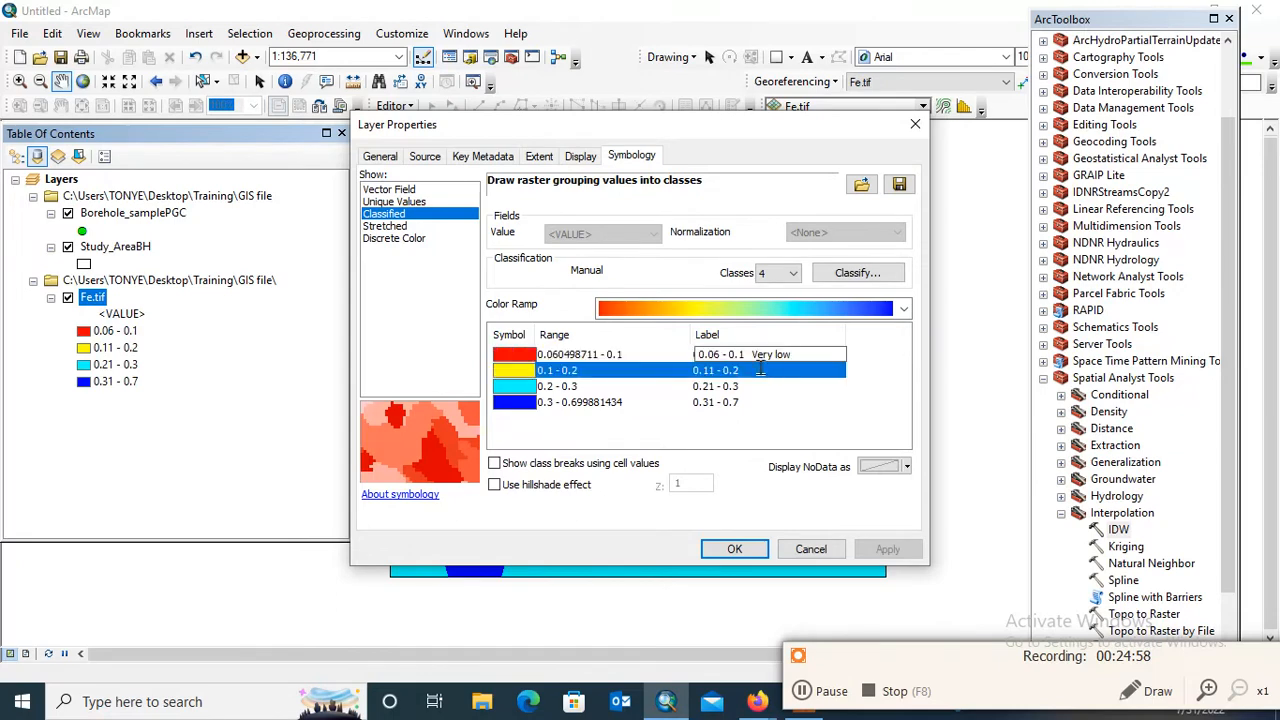
key(End)
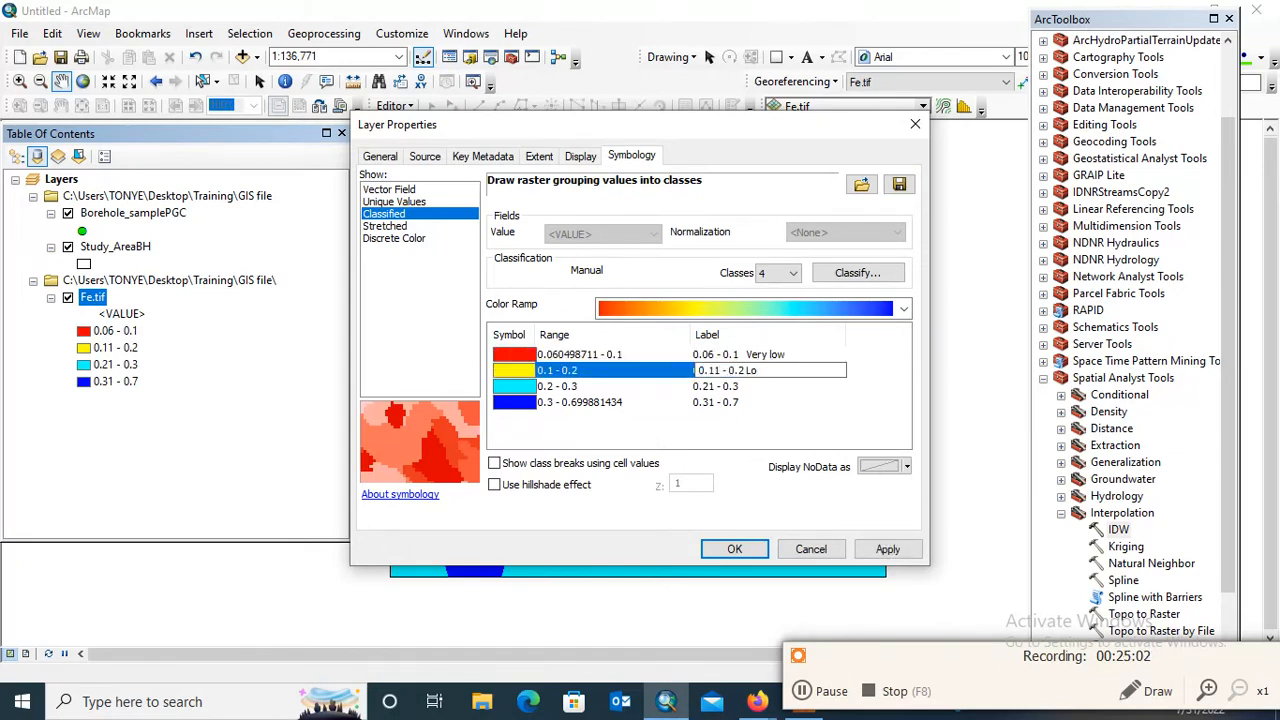
Add "Medium" to the label of the 0.21 - 0.3 class
click(785, 403)
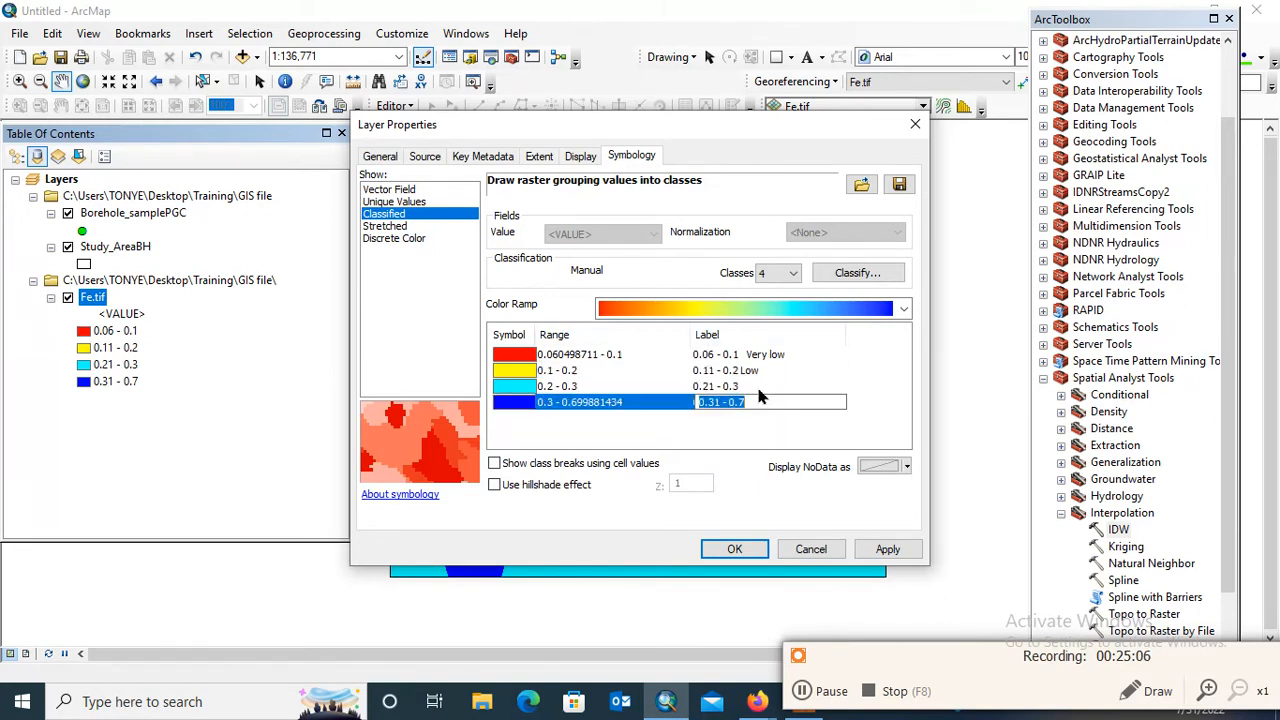
click(760, 388)
click(765, 387)
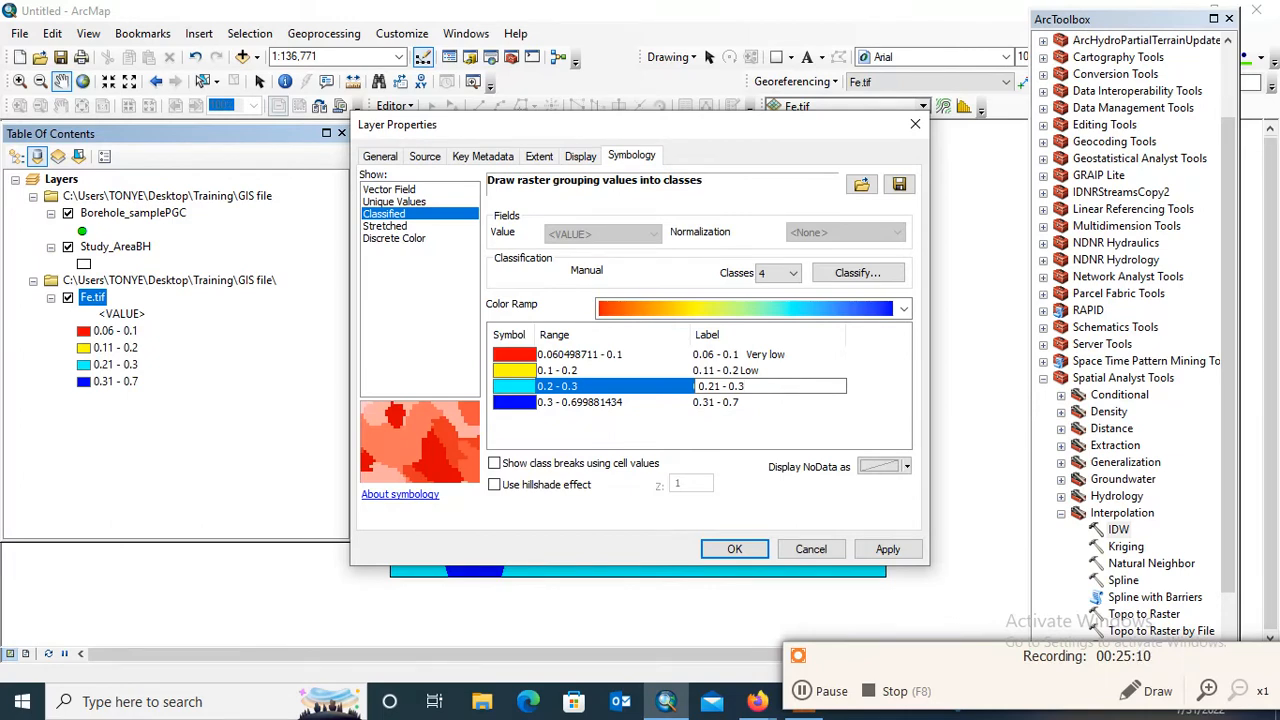
text(Medium)
click(768, 400)
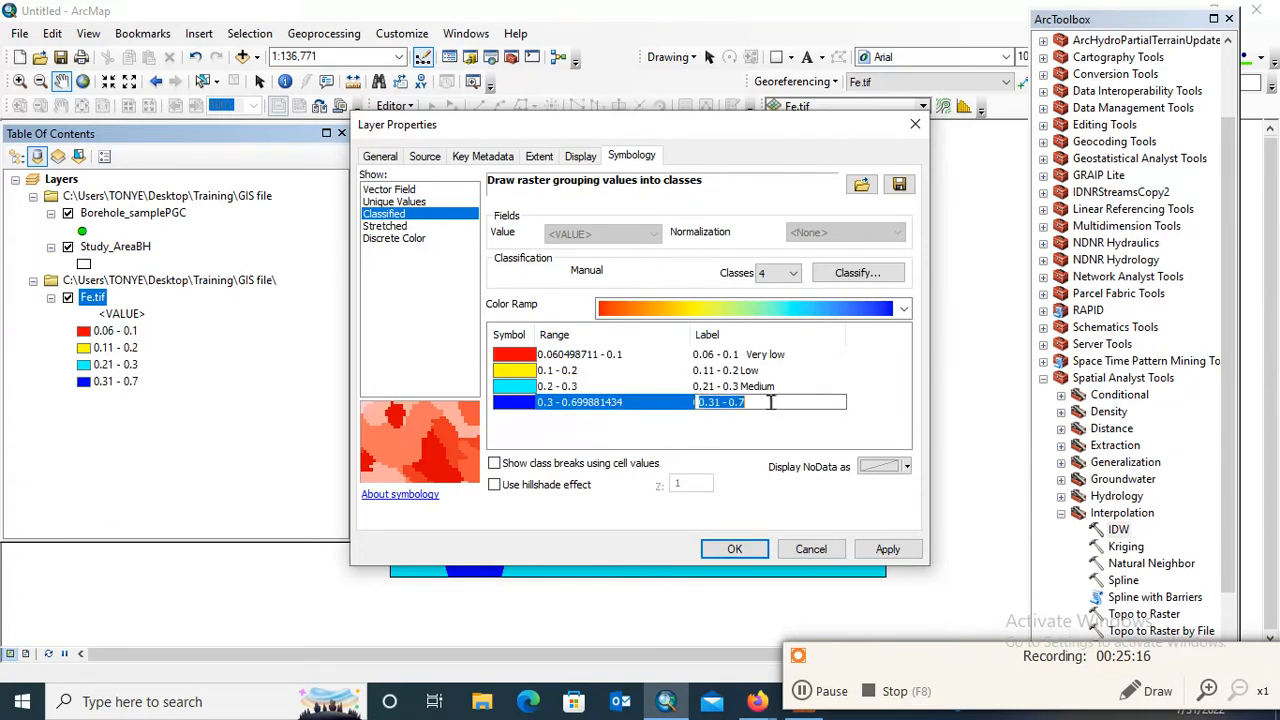
Change the third class label to "0.21 - 0.3 WHO limit"
click(776, 387)
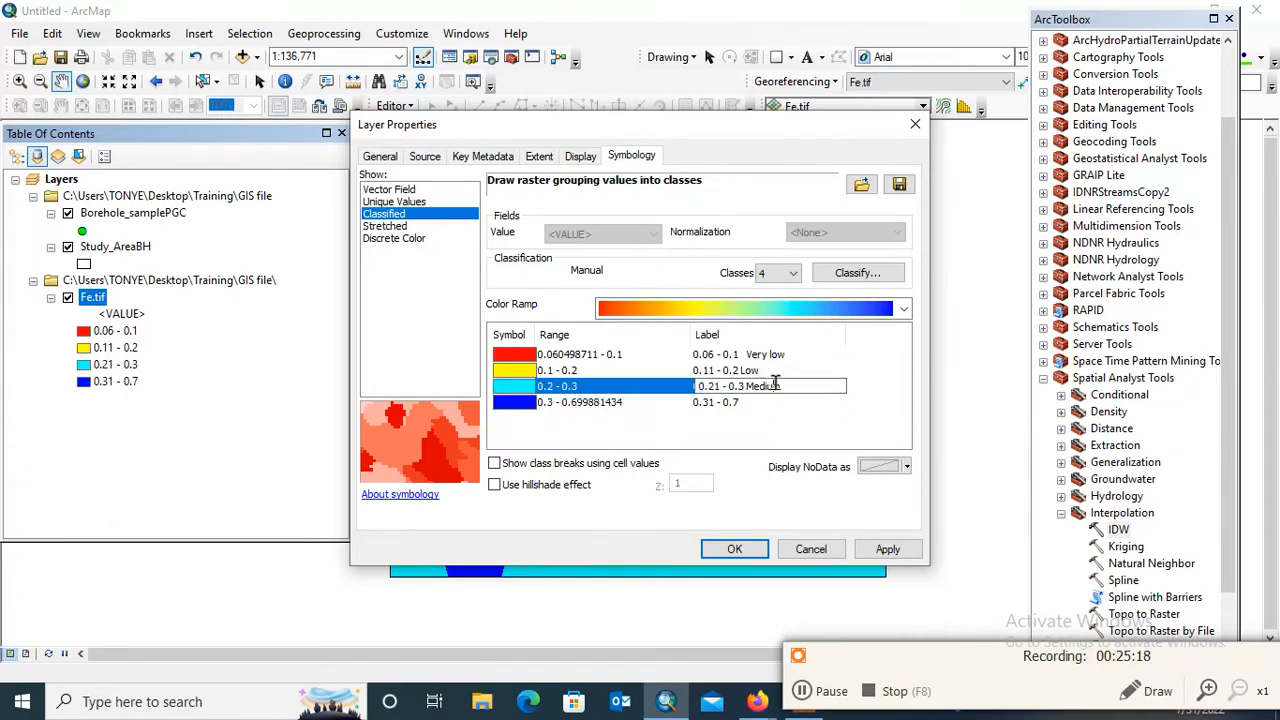
key(BackSpace)
key(BackSpace)
key(BackSpace)
key(BackSpace)
key(BackSpace)
key(BackSpace)
text(WHO lim)
Extend the fourth class label to "0.31 - 0.7 Above WHO limit" and apply the new labels to the Fe.tif layer
click(773, 408)
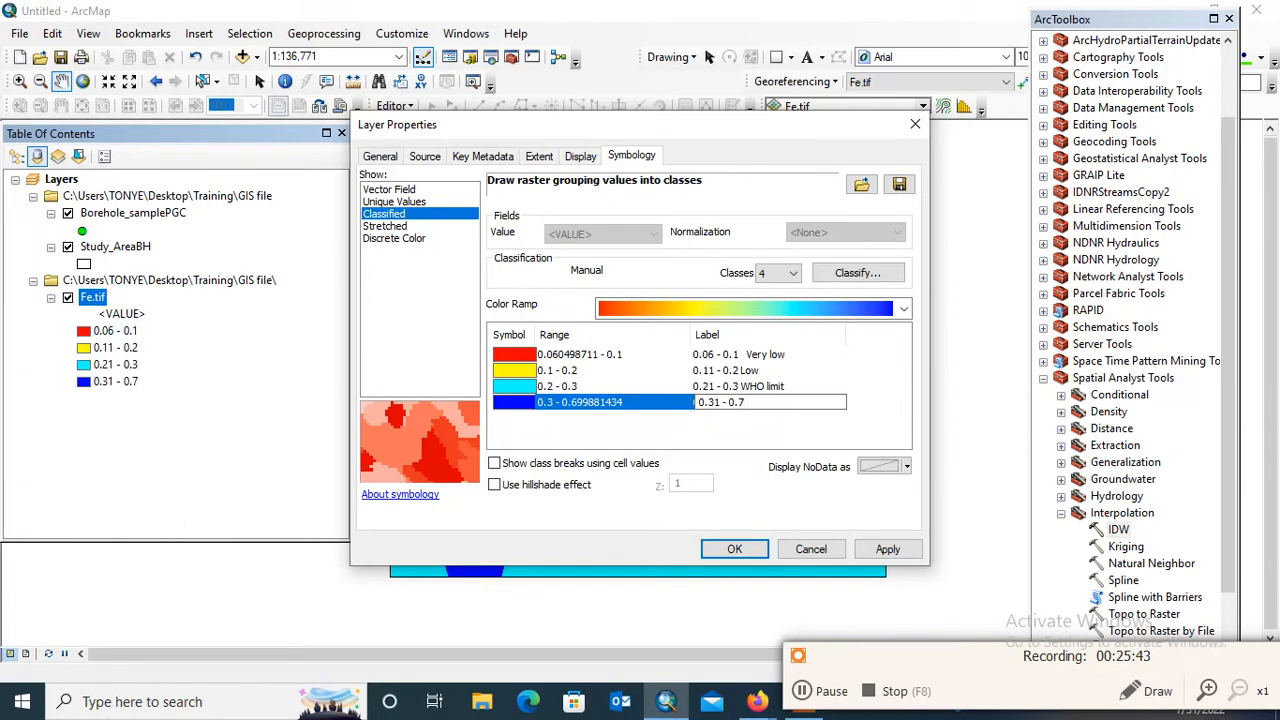
text(Above WHO limit)
click(830, 376)
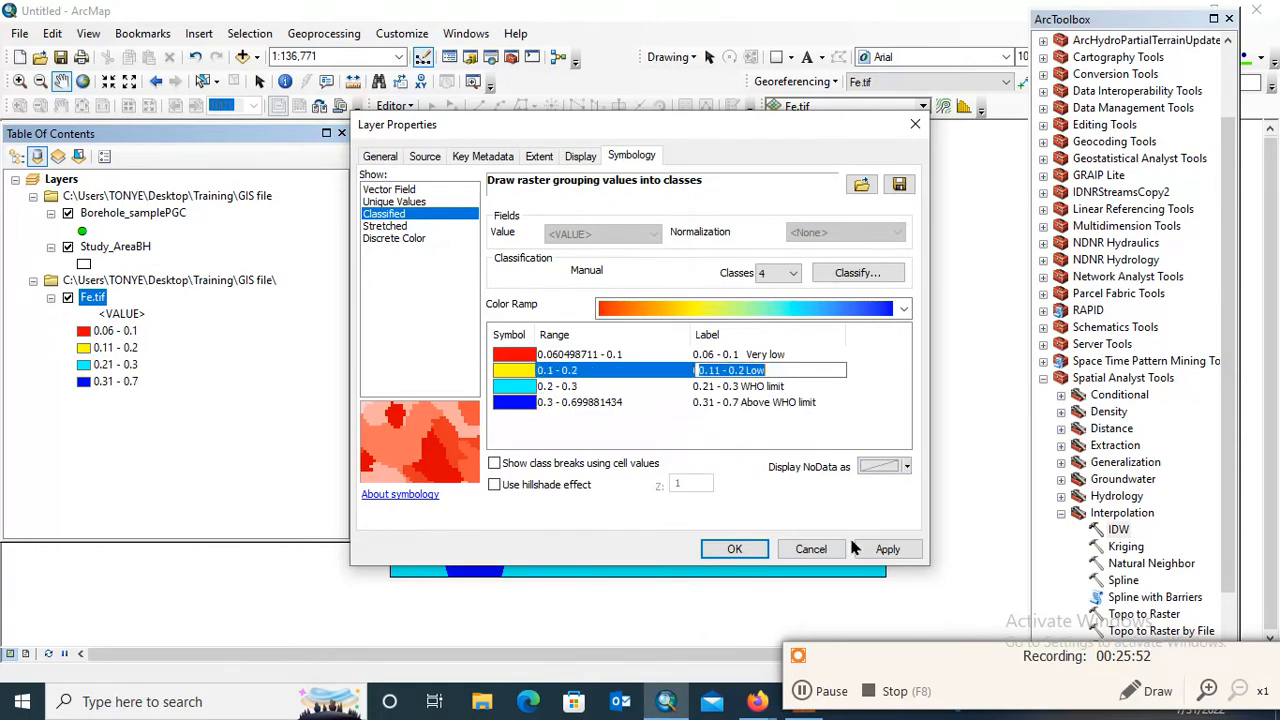
click(890, 550)
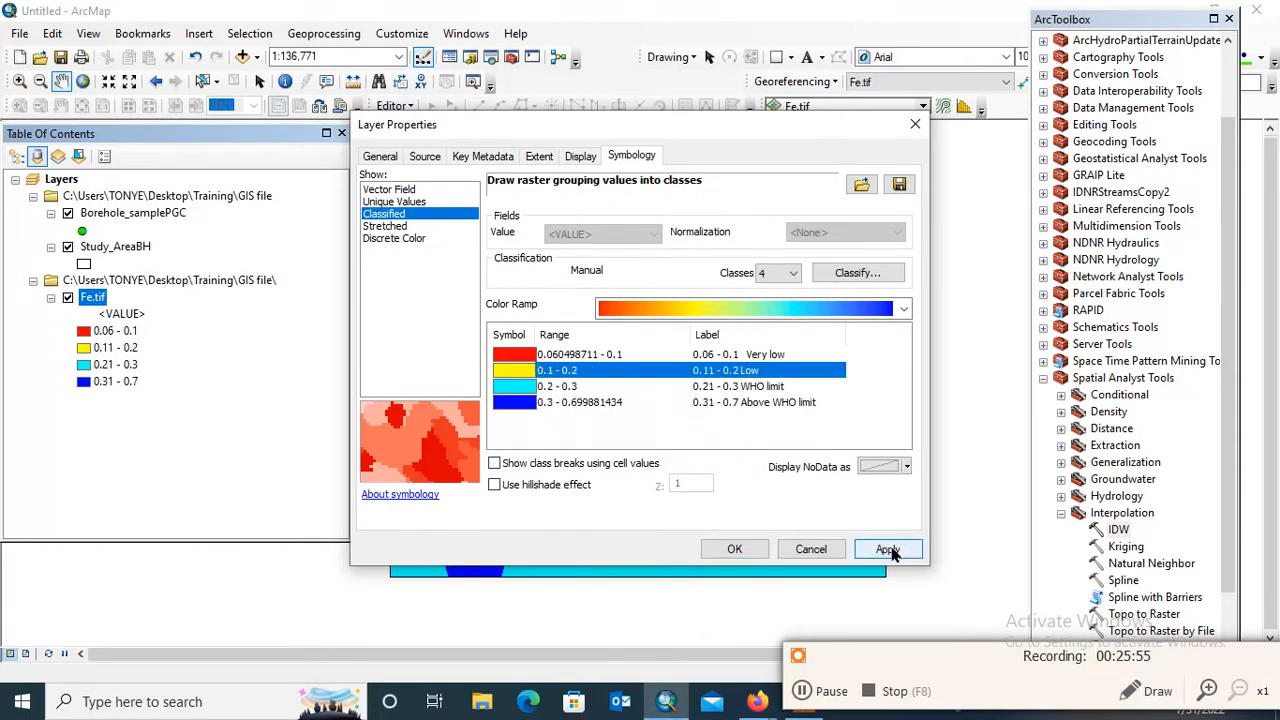
click(893, 553)
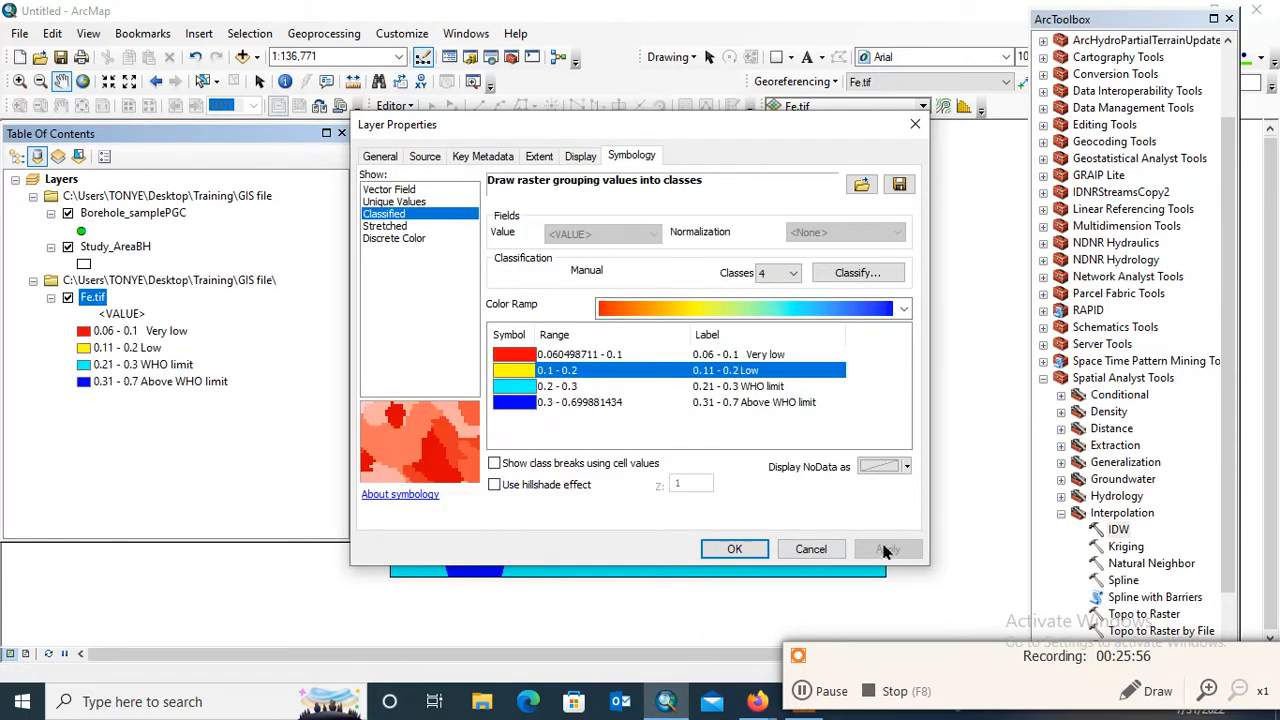
click(735, 549)
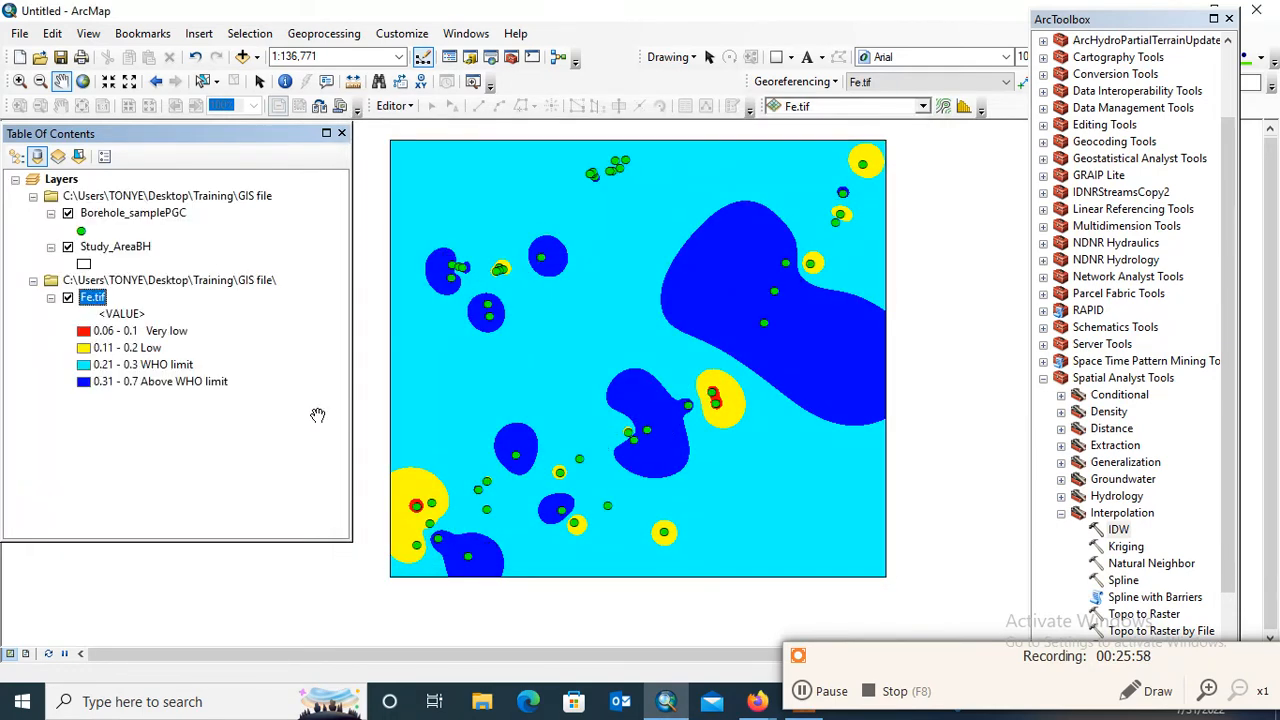
Insert an extra space before "WHO limit" in the 0.21 - 0.3 class label of the Fe.tif layer
click(143, 366)
click(141, 364)
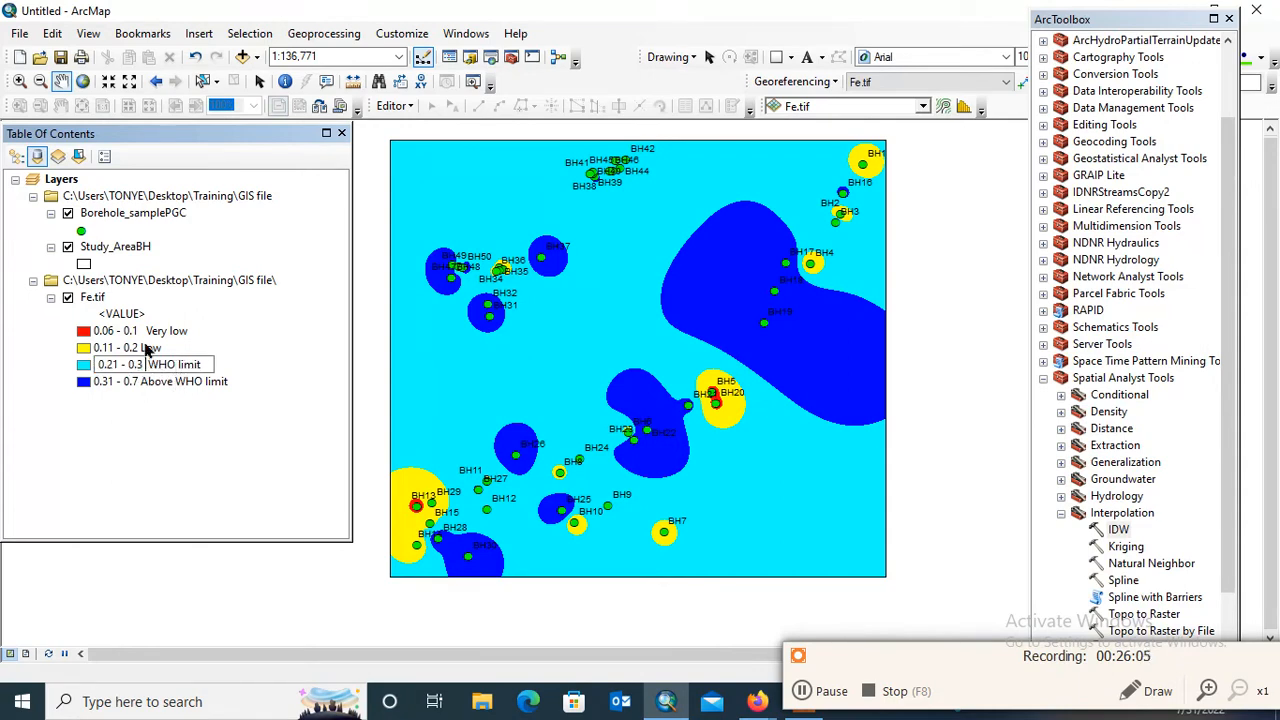
key(Return)
Insert an extra space before "Low" in the 0.11 - 0.2 class label of the Fe.tif layer
click(146, 350)
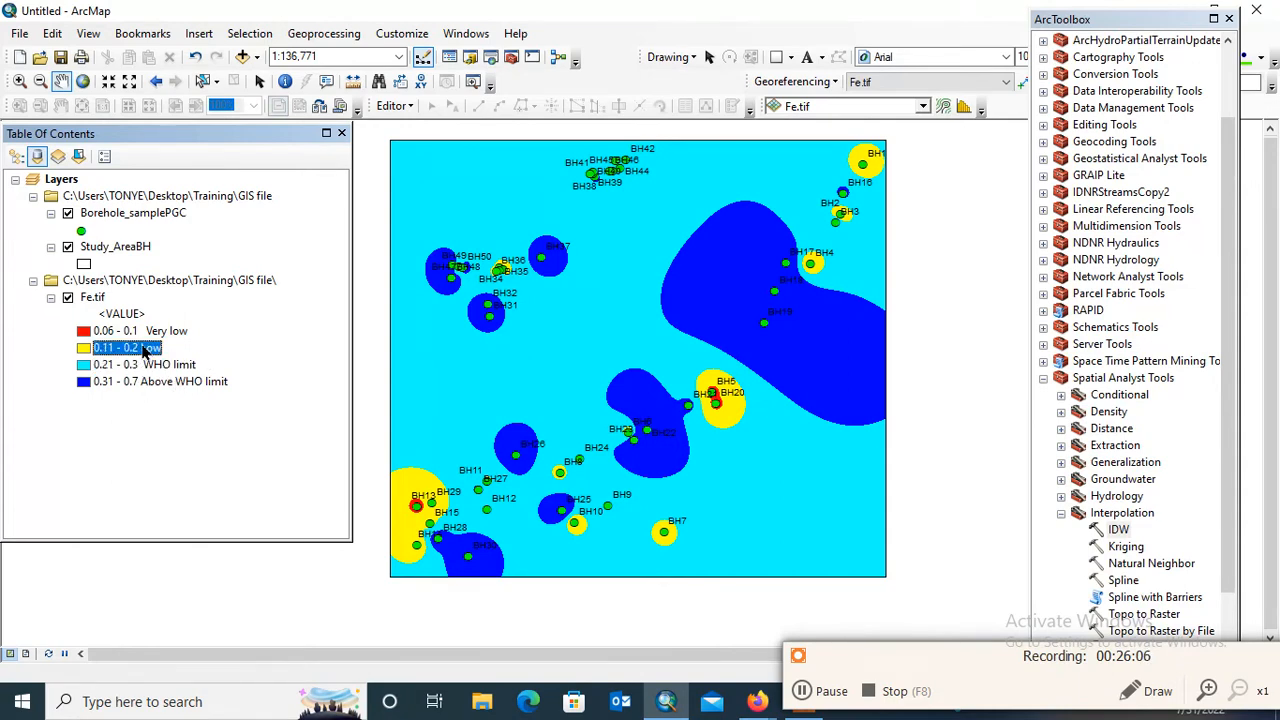
click(143, 347)
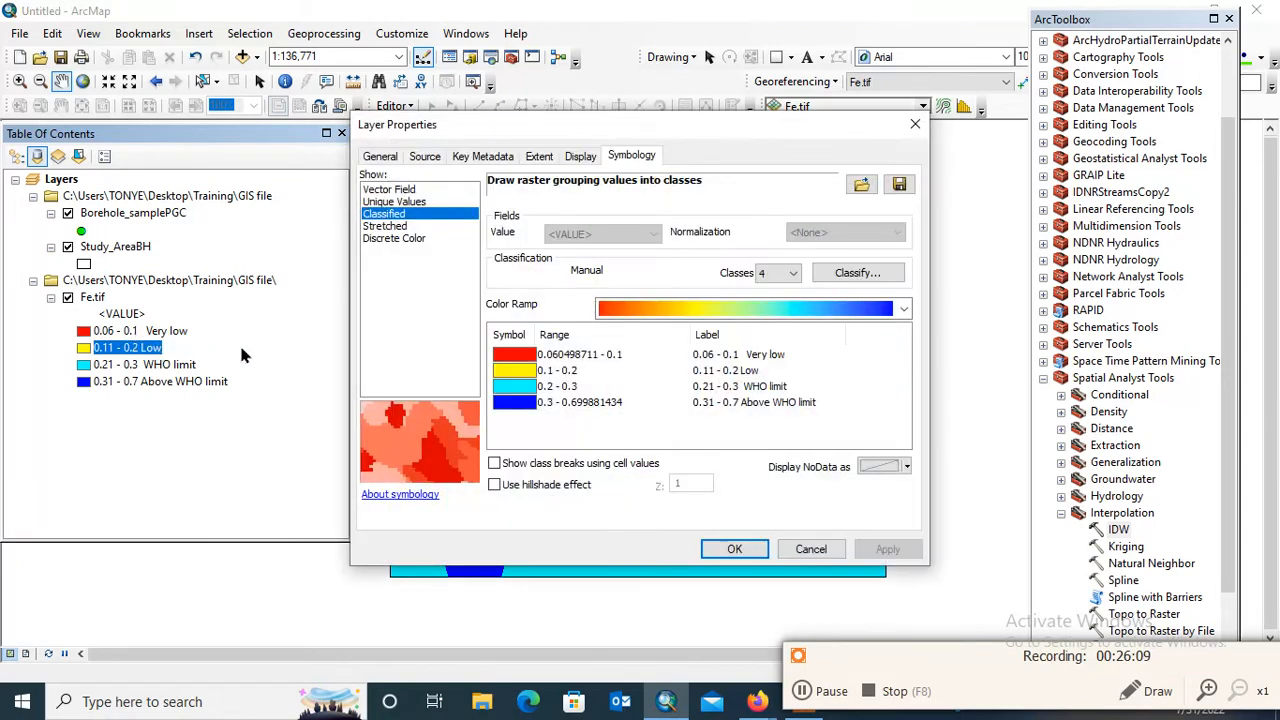
click(922, 129)
click(234, 394)
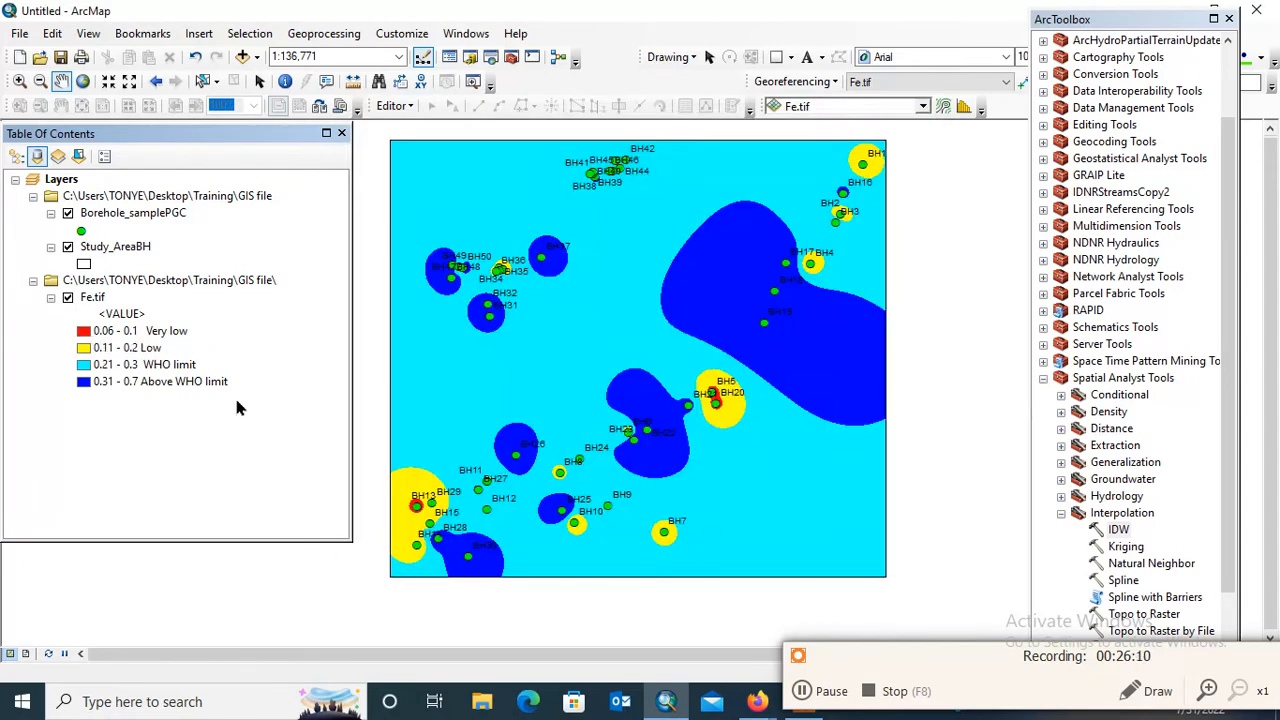
click(146, 349)
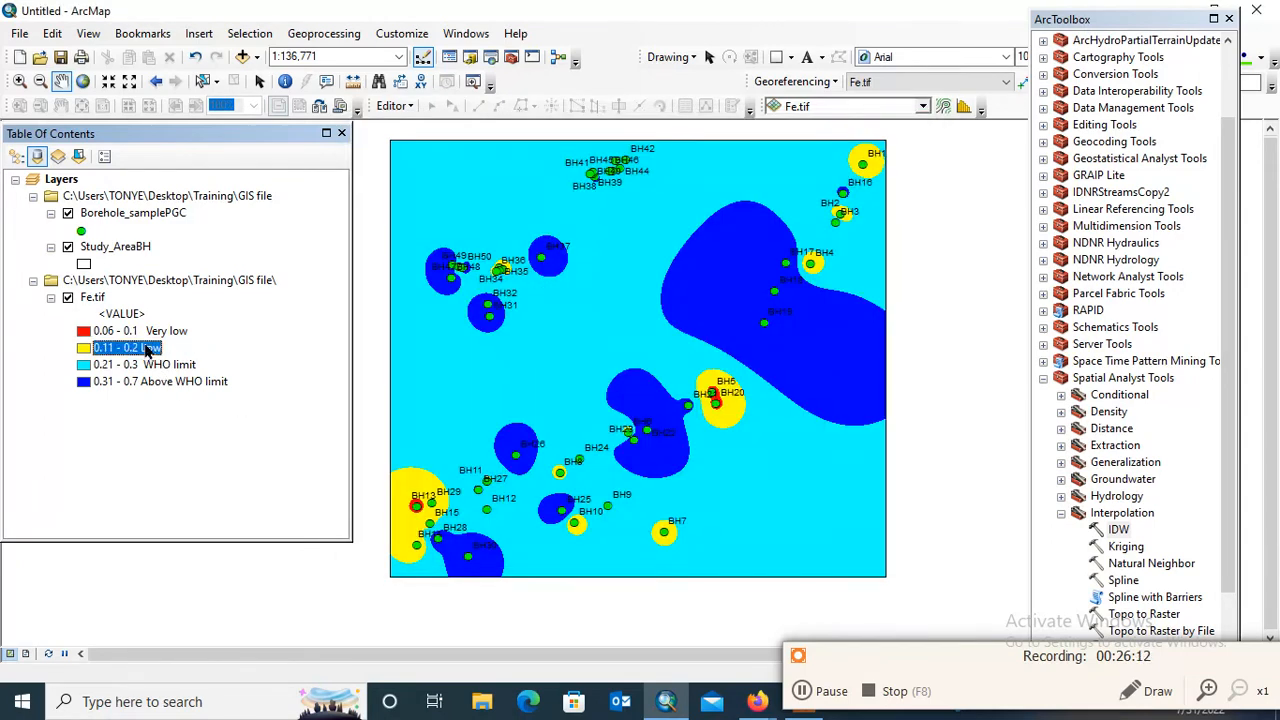
click(147, 349)
click(145, 349)
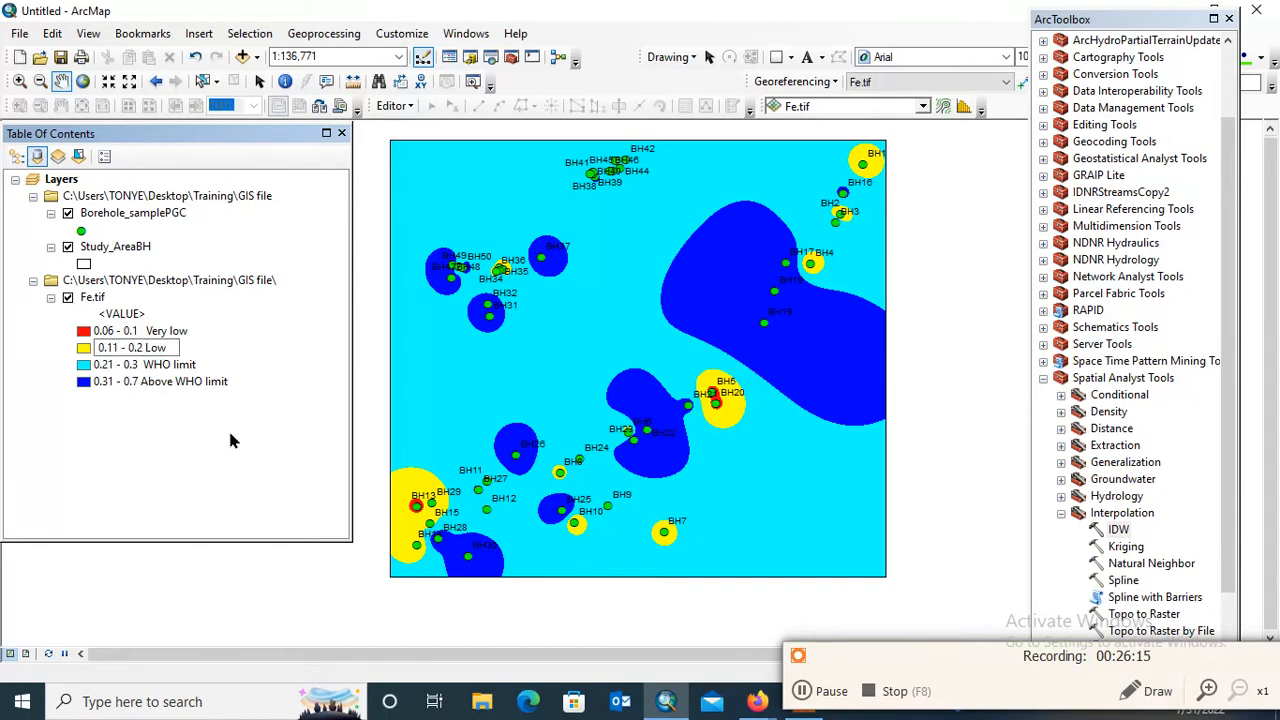
key(Return)
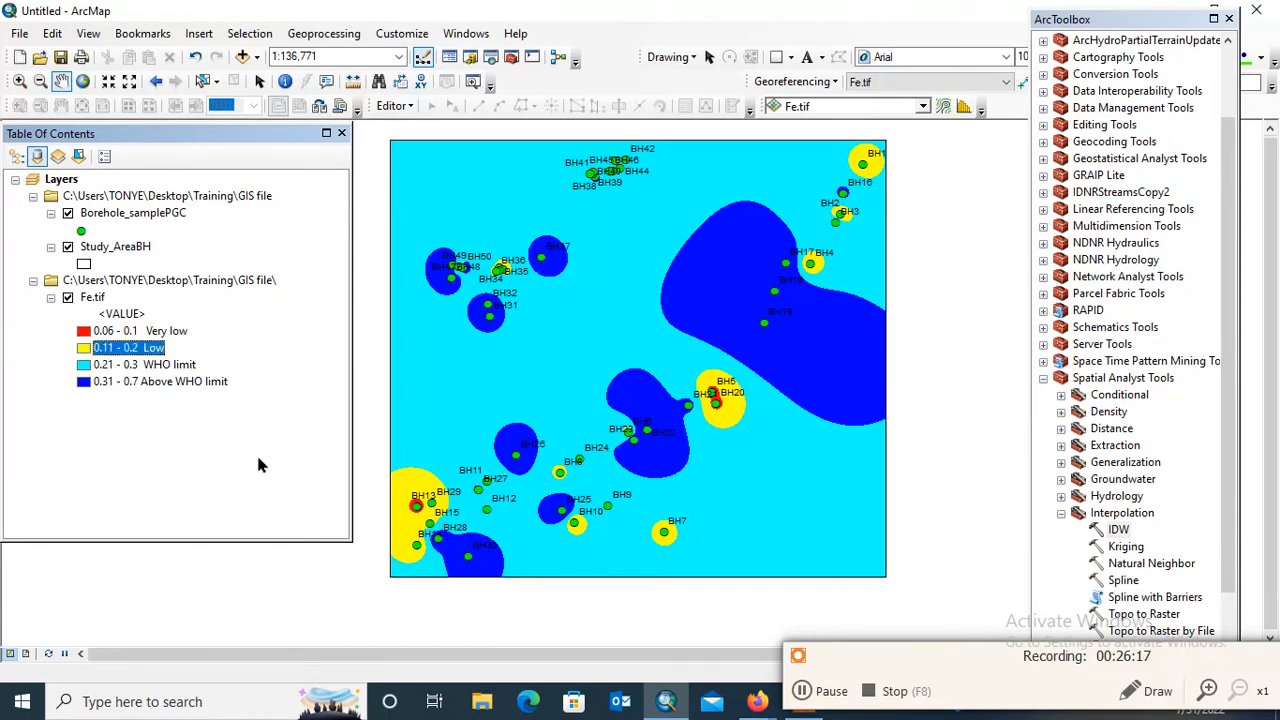
click(258, 458)
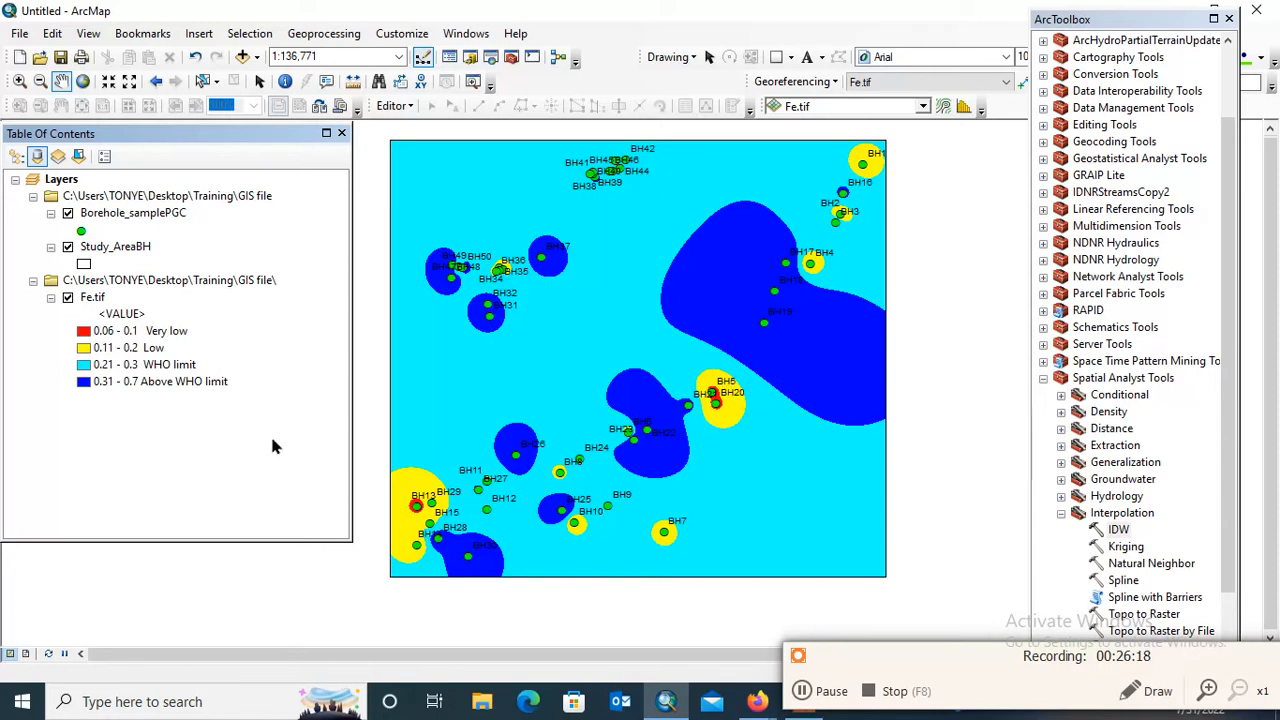
In the Fe.tif symbology, change the color of the 0.31 - 0.7 Above WHO limit class to red
click(131, 316)
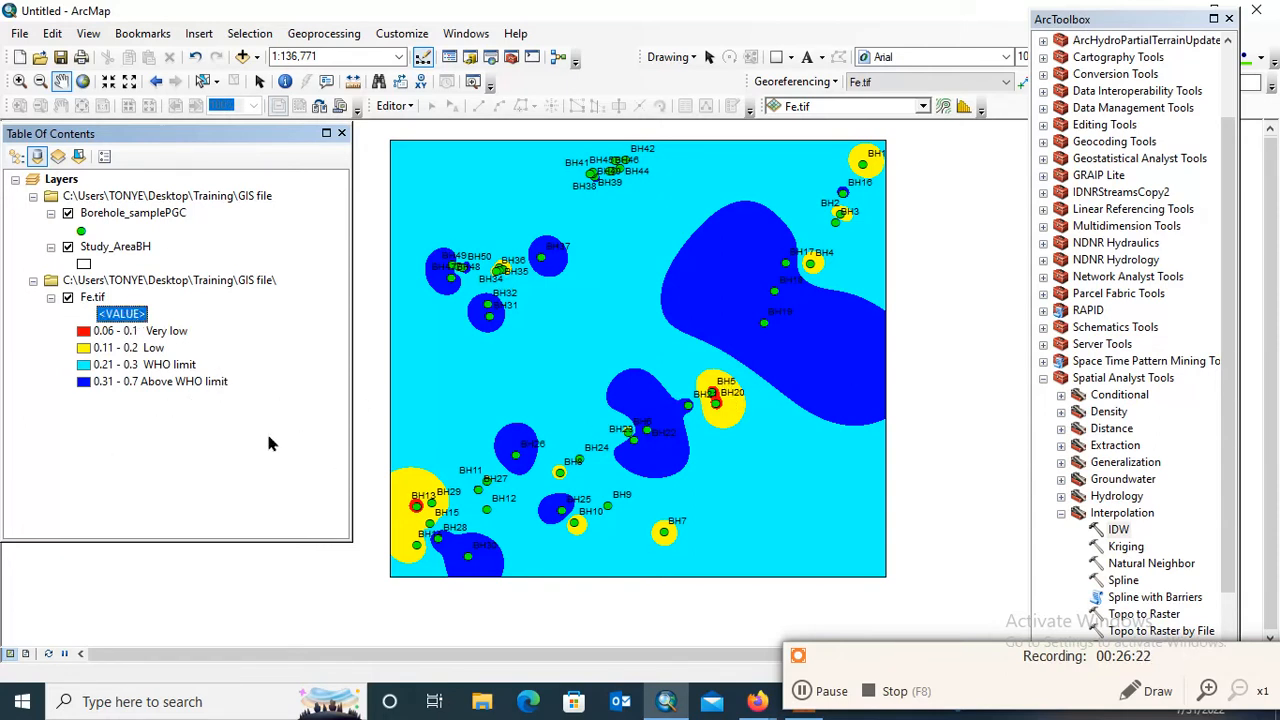
double_click(130, 310)
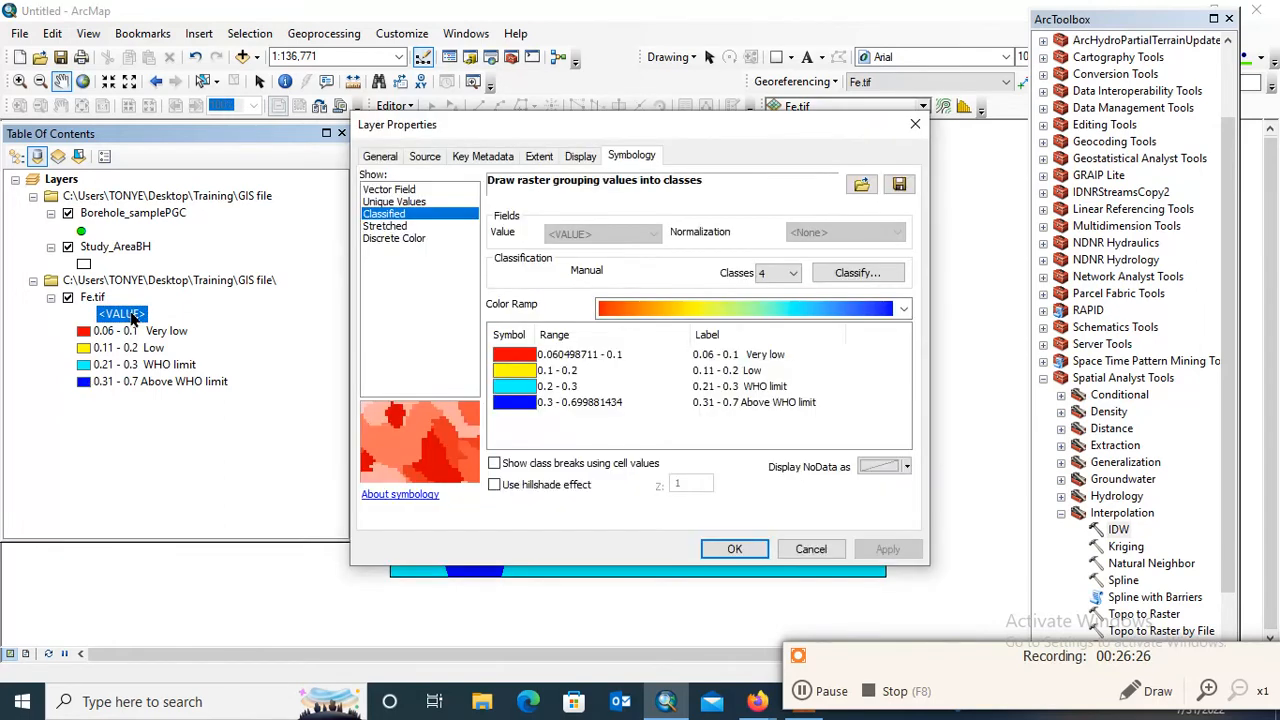
click(527, 404)
click(527, 404)
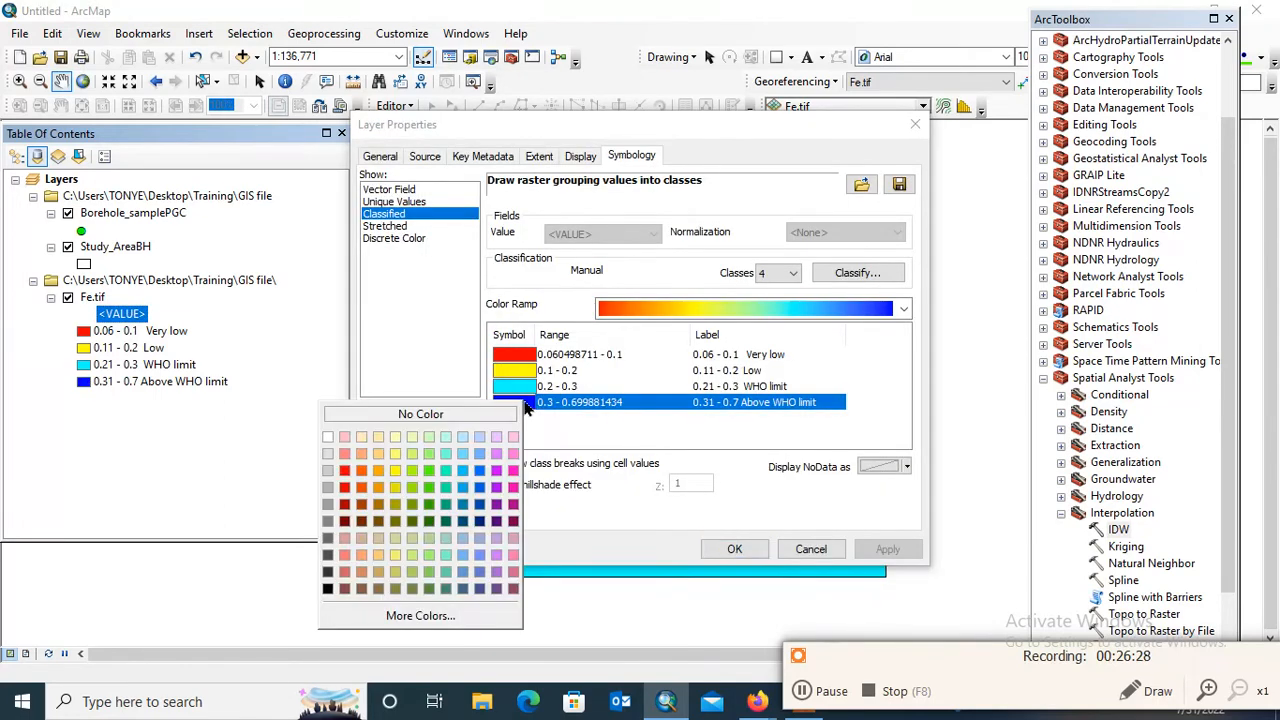
click(349, 488)
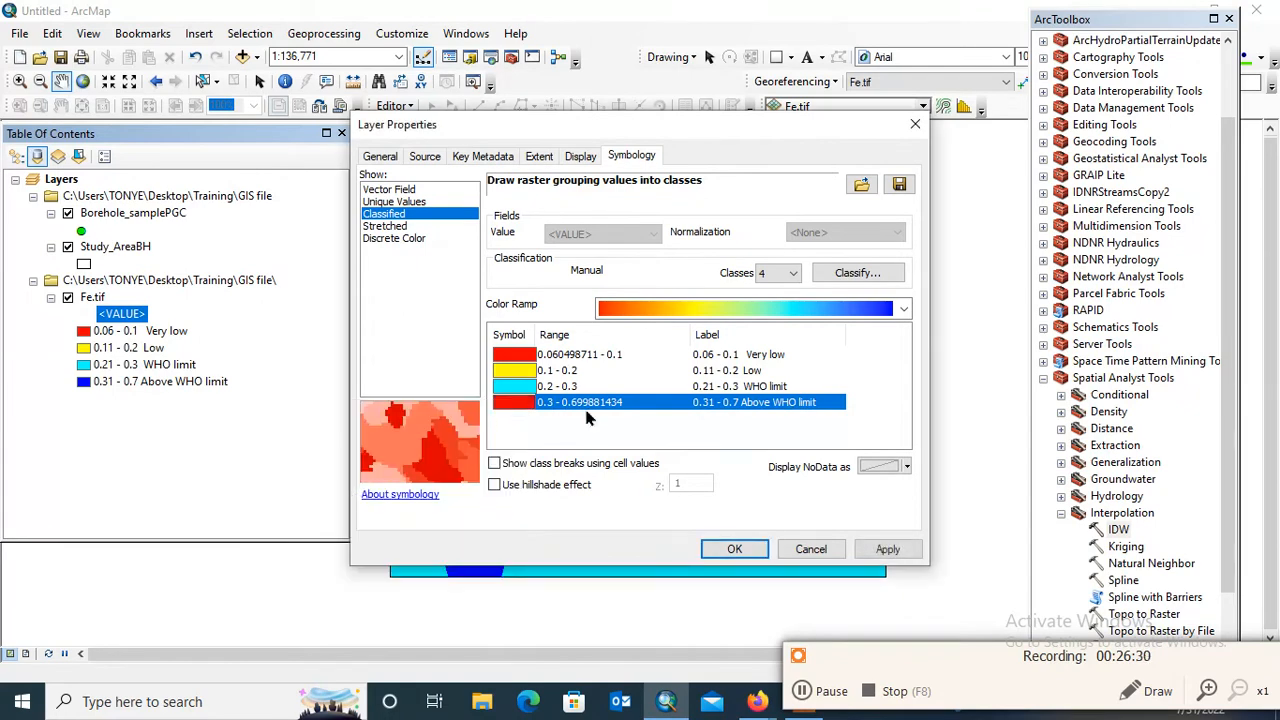
Change the color of the 0.21 - 0.3 WHO limit class to a medium blue
click(509, 388)
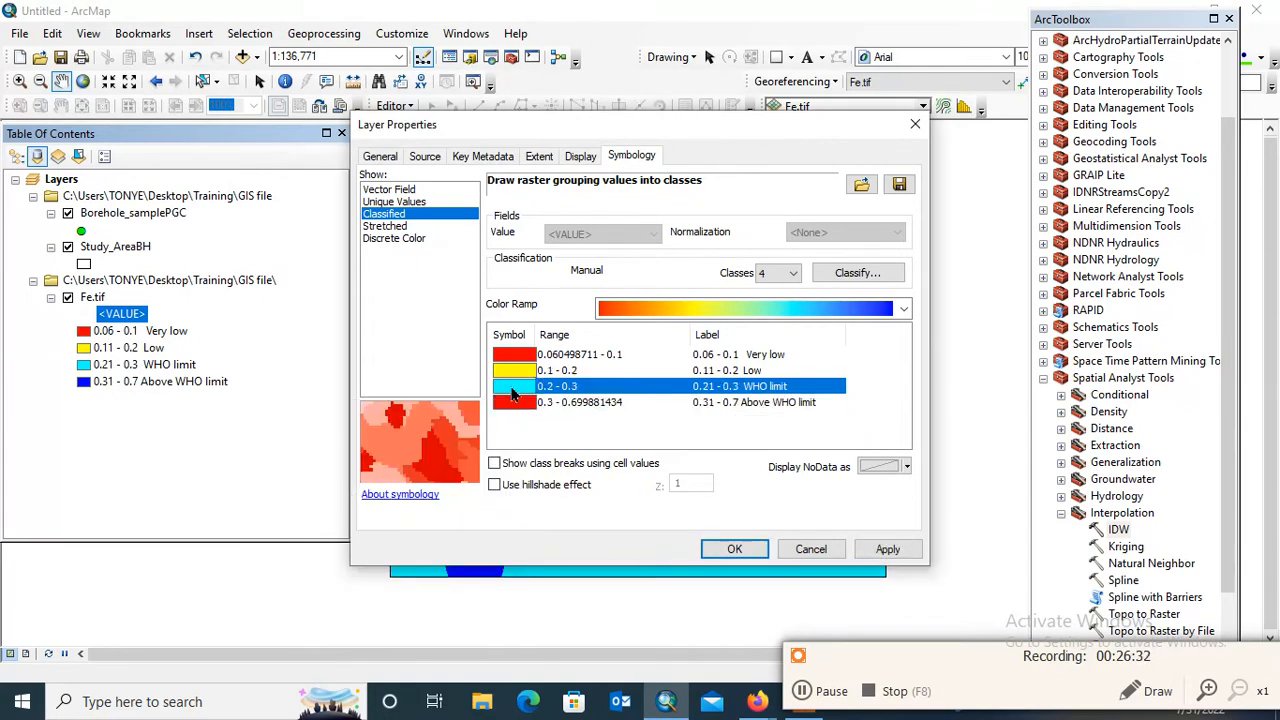
click(509, 388)
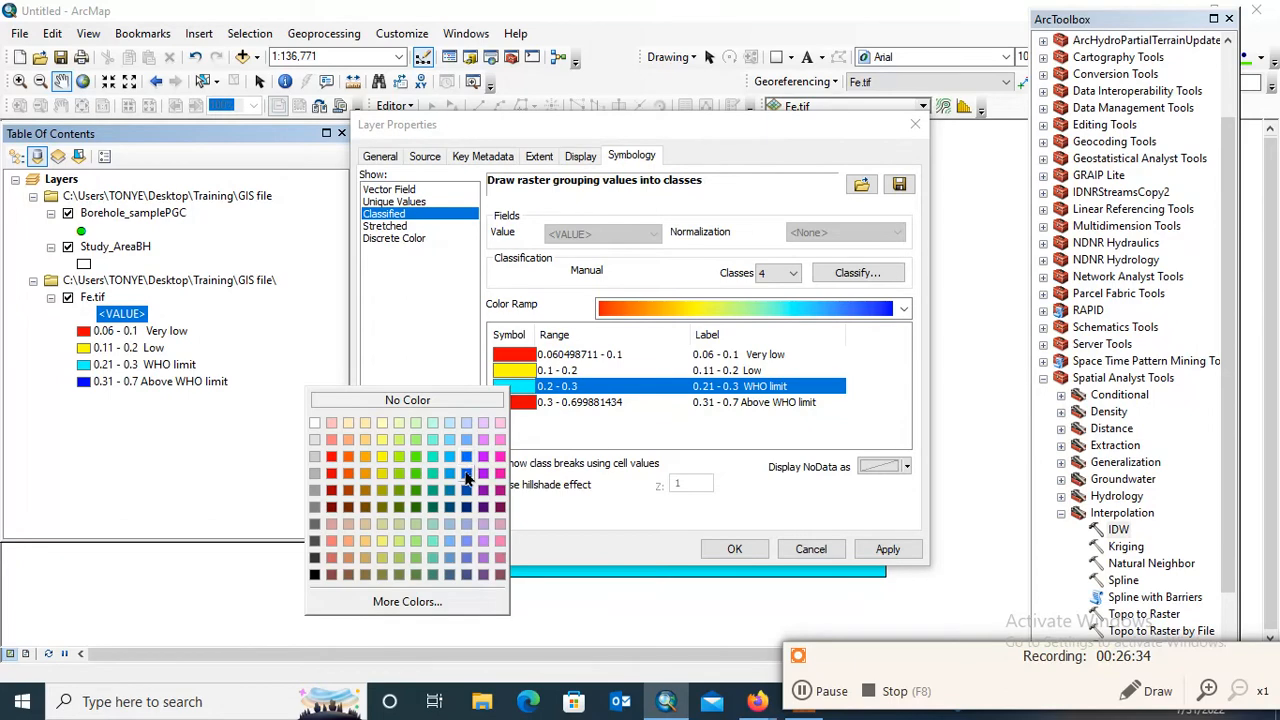
click(466, 460)
Change the color of the 0.06 - 0.1 Very low class to light green and apply the new class colors to Fe.tif
click(521, 370)
click(521, 356)
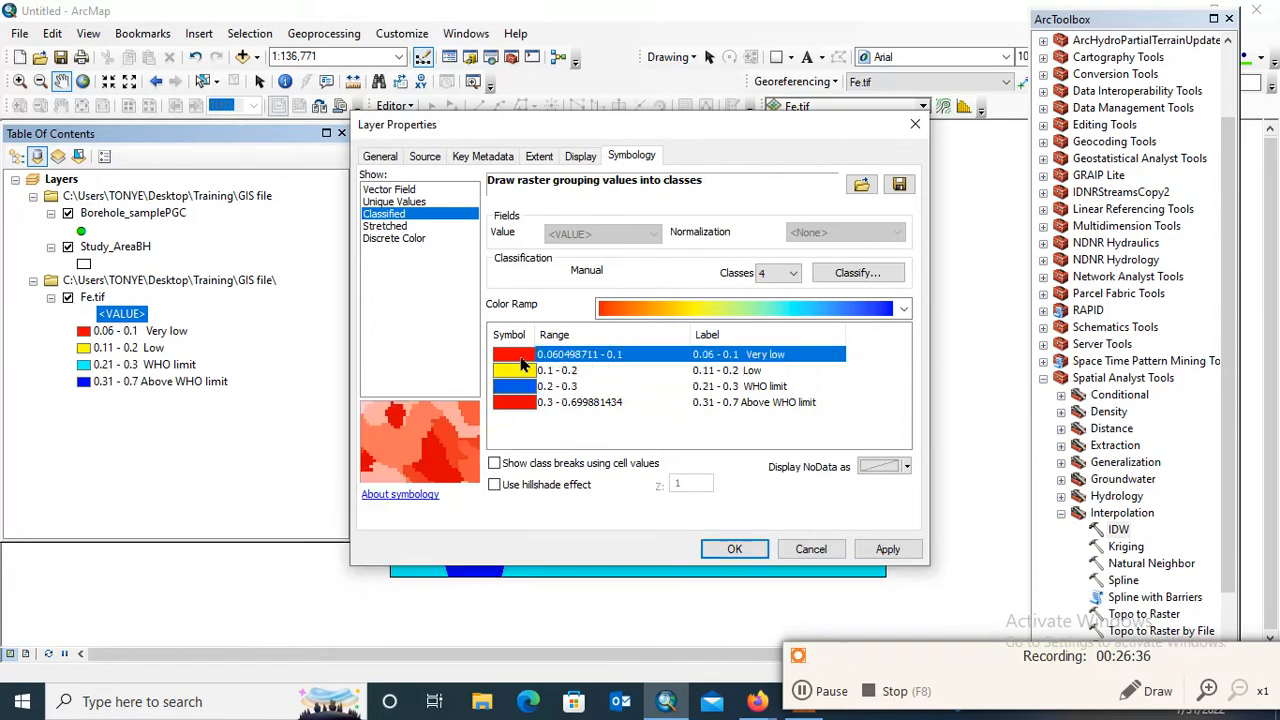
click(517, 362)
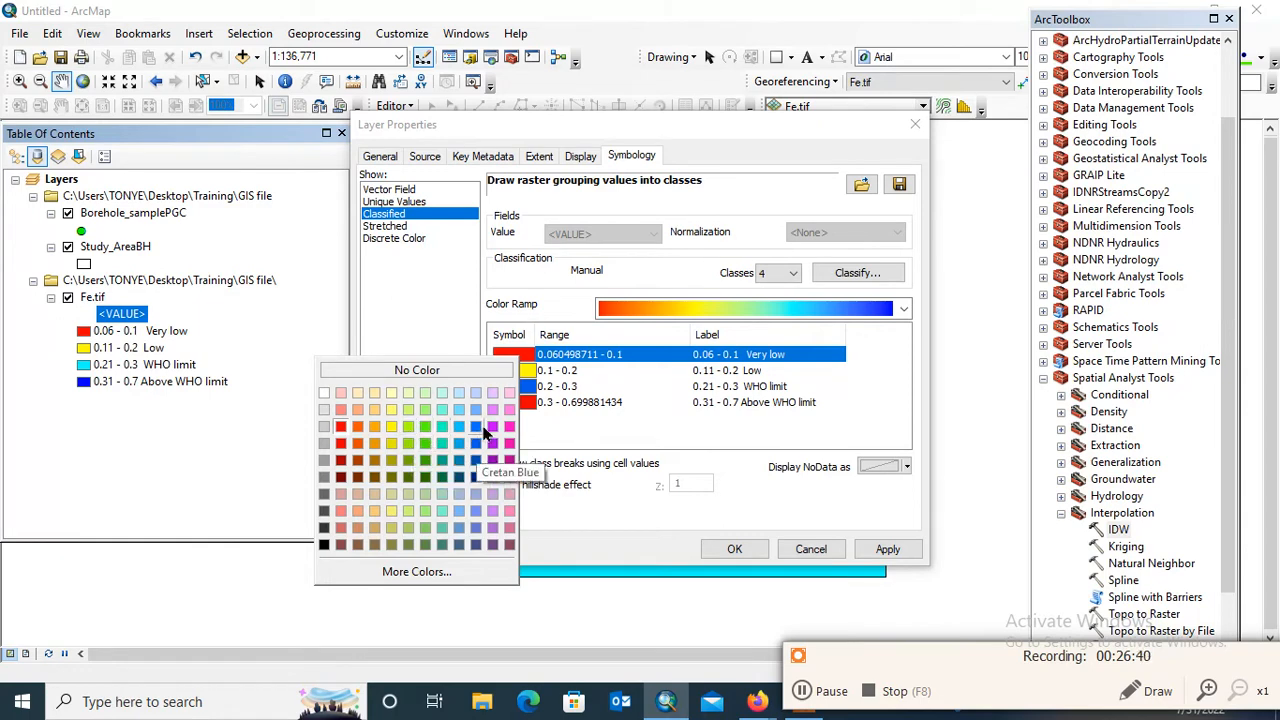
click(408, 427)
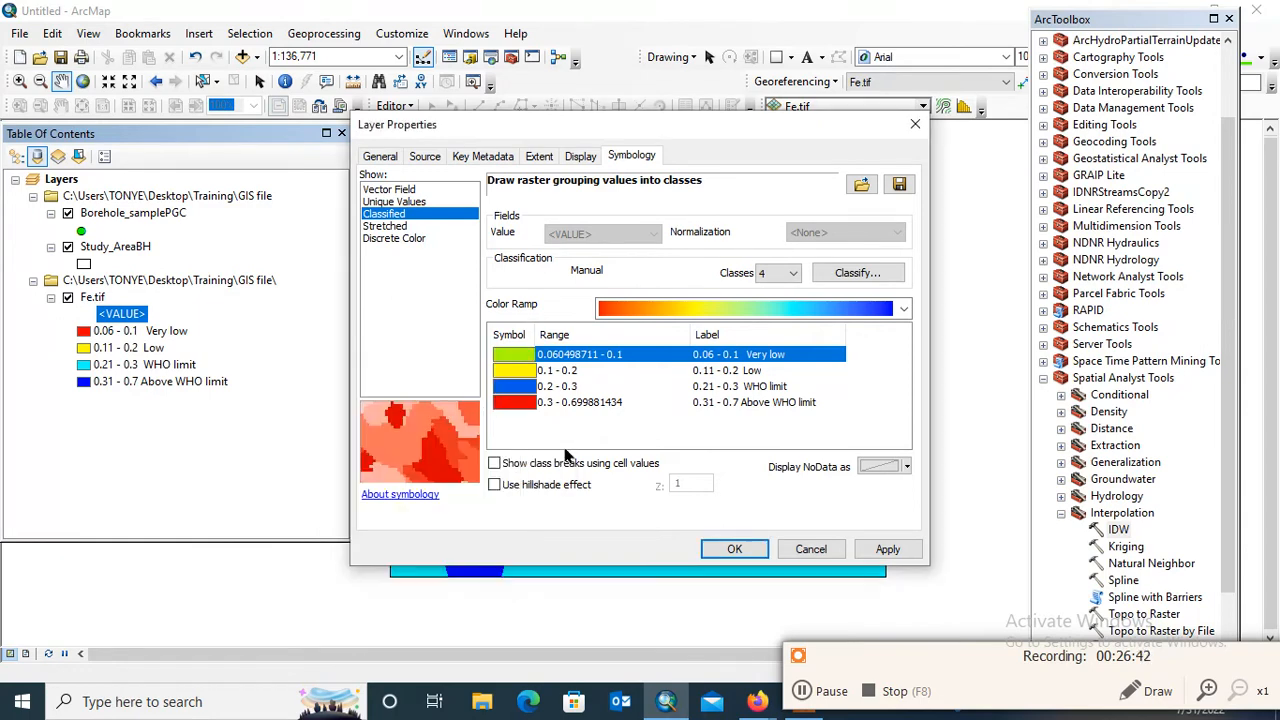
click(888, 550)
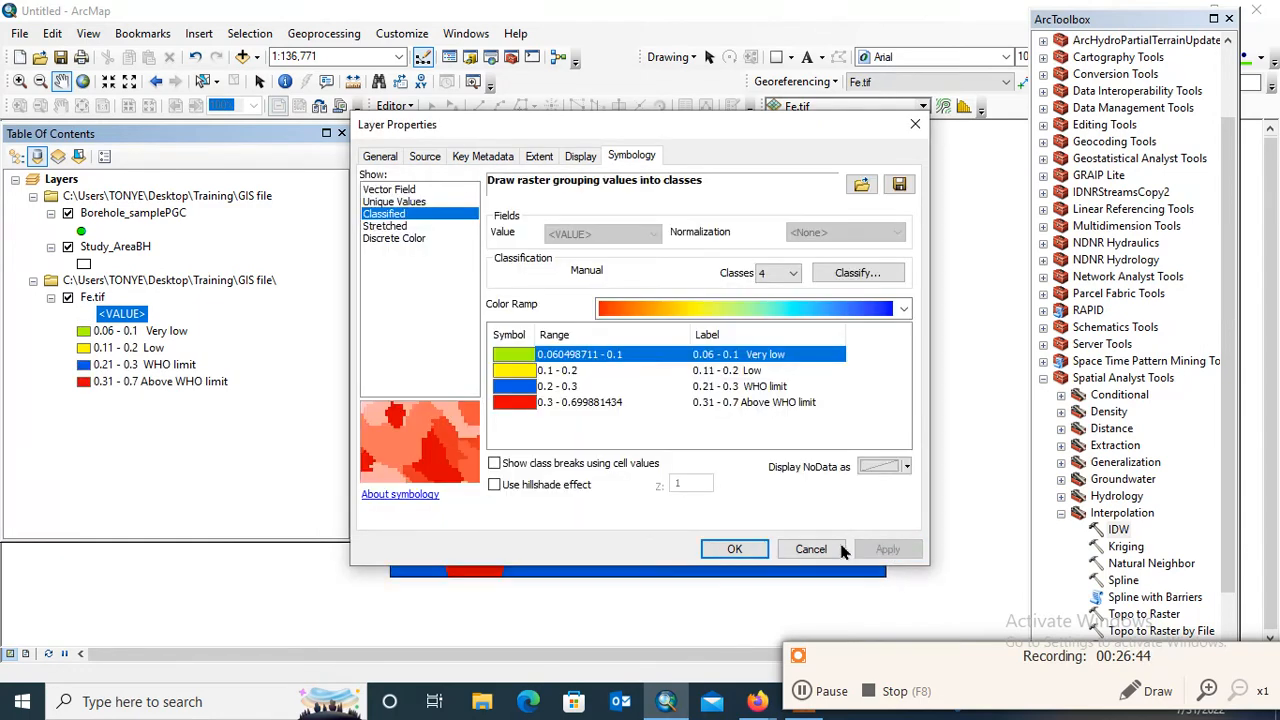
click(735, 552)
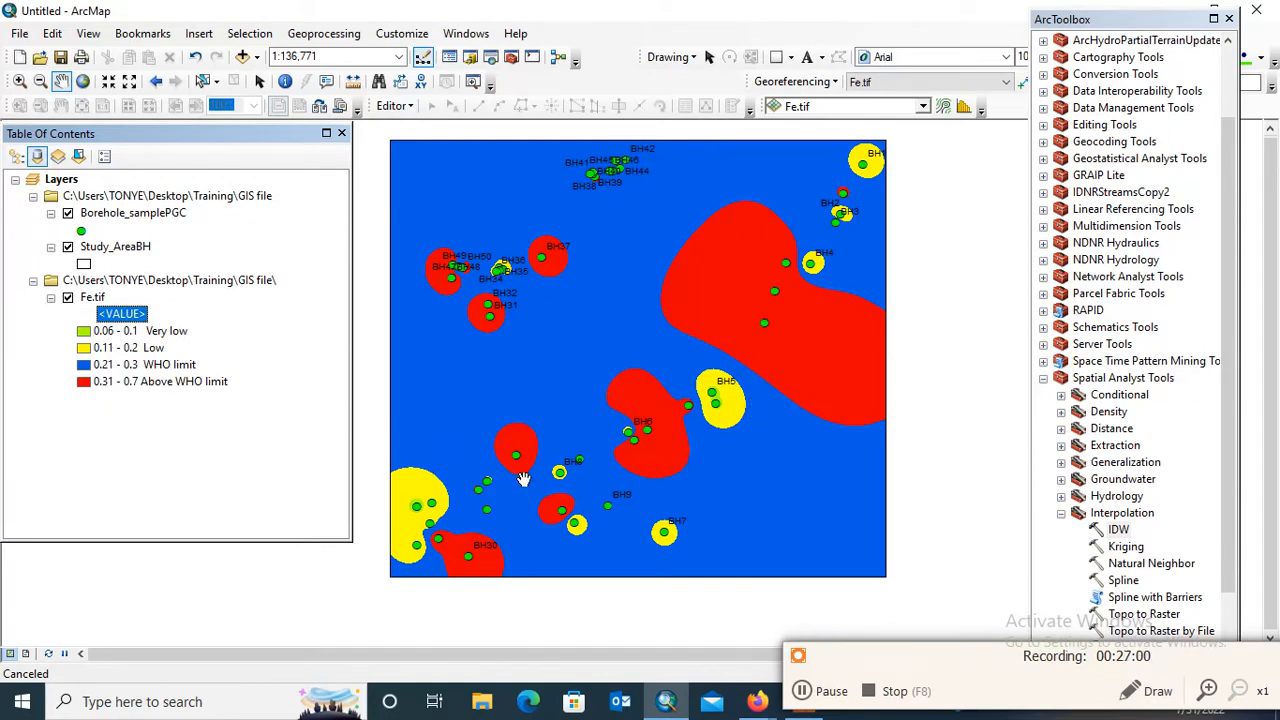
click(268, 381)
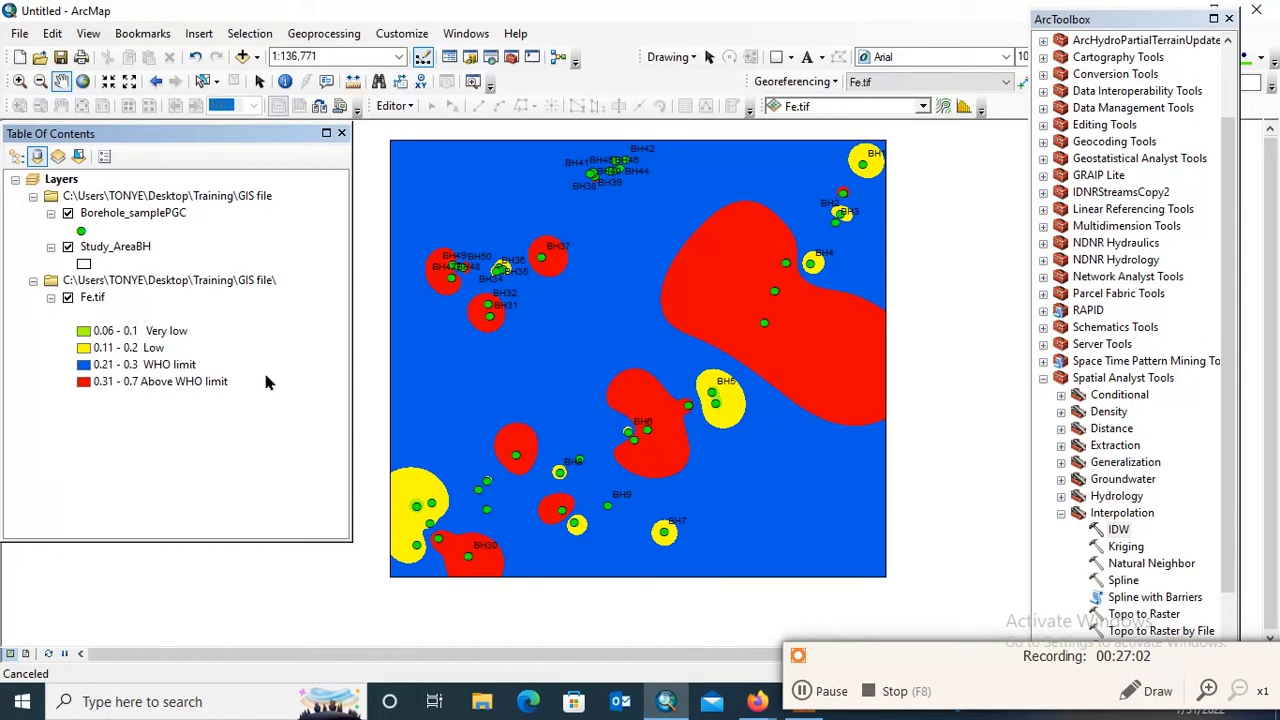
drag(625, 312, 661, 303)
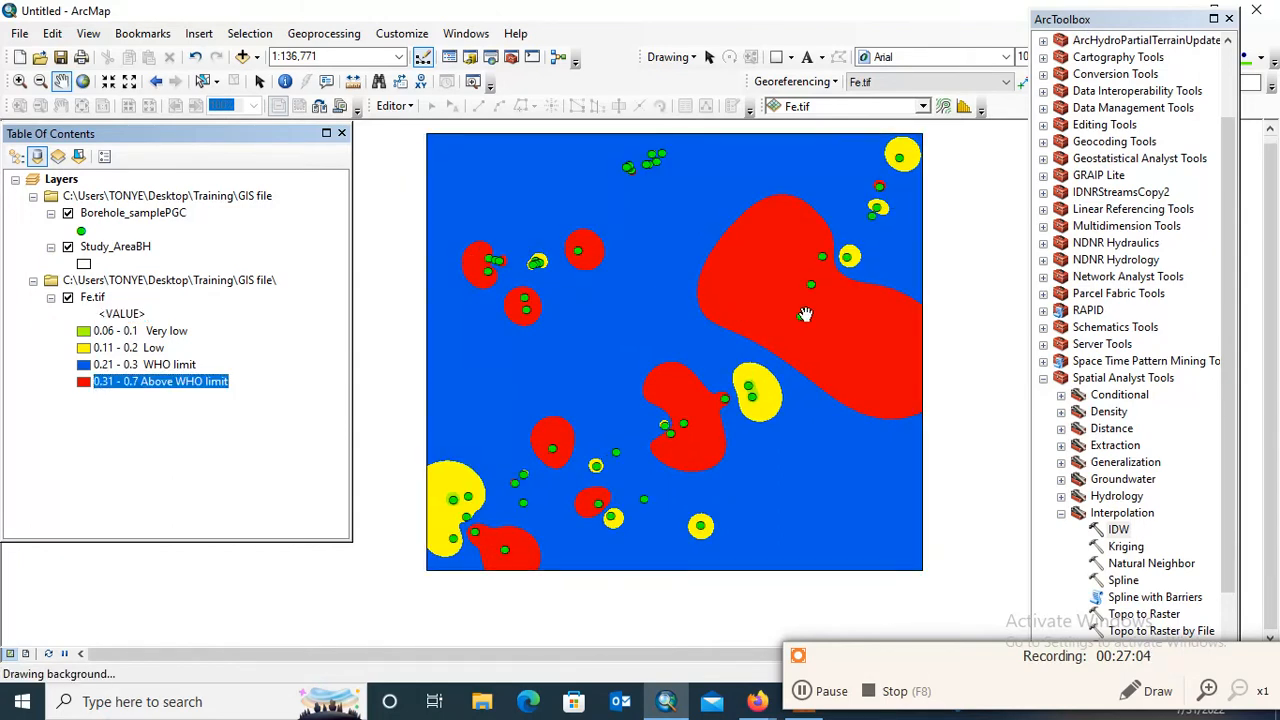
drag(824, 301, 813, 333)
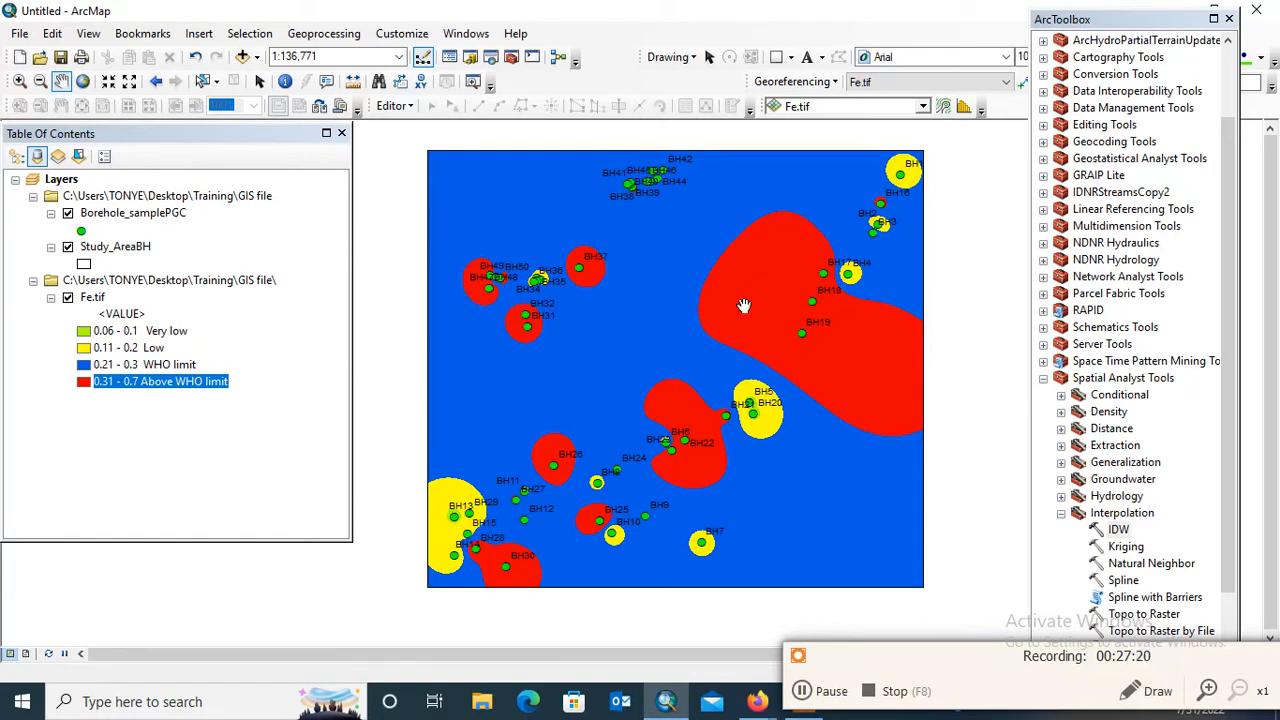
Switch to the page layout and set the map page to Letter landscape, 11 by 8.5 inches, without using the printer paper settings
click(28, 658)
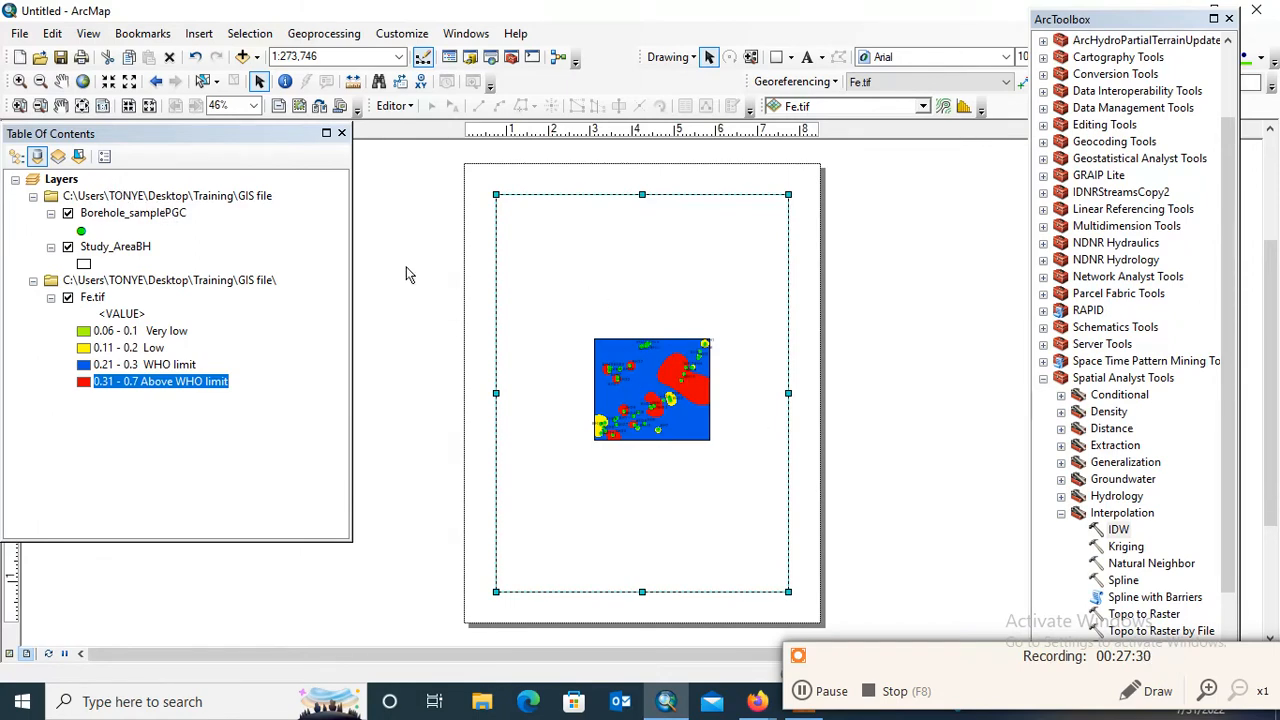
click(25, 33)
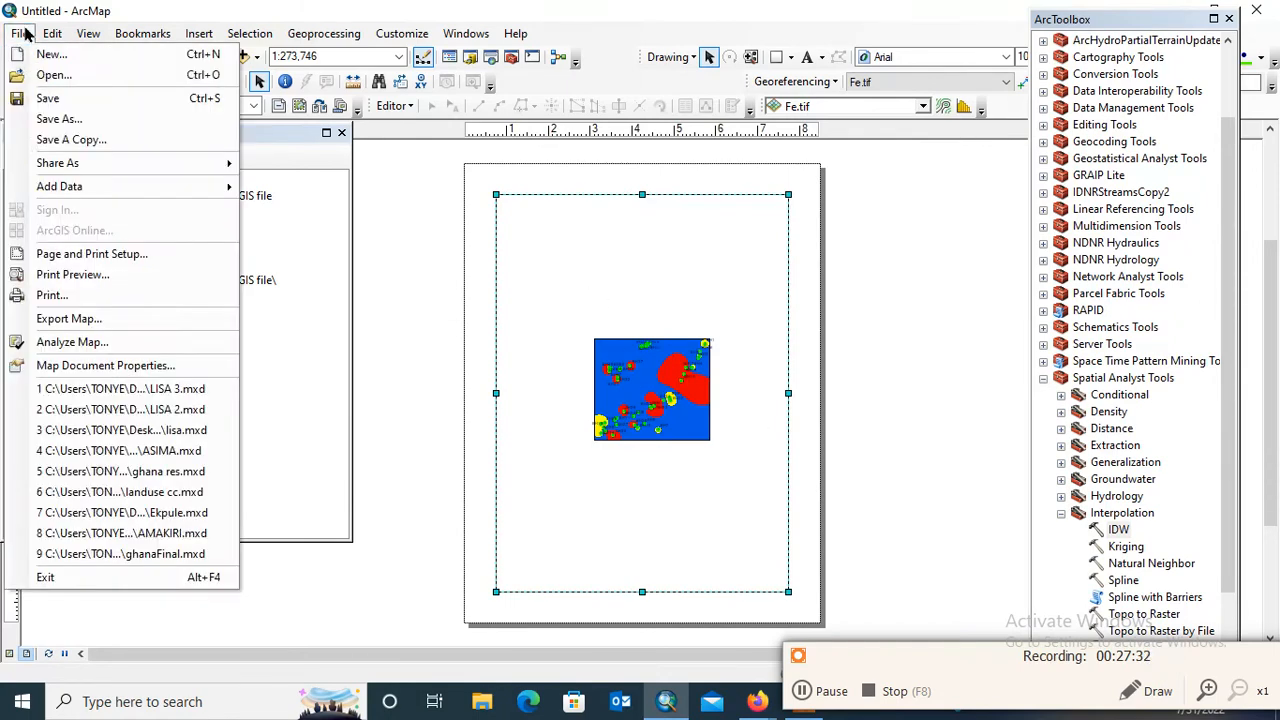
click(87, 253)
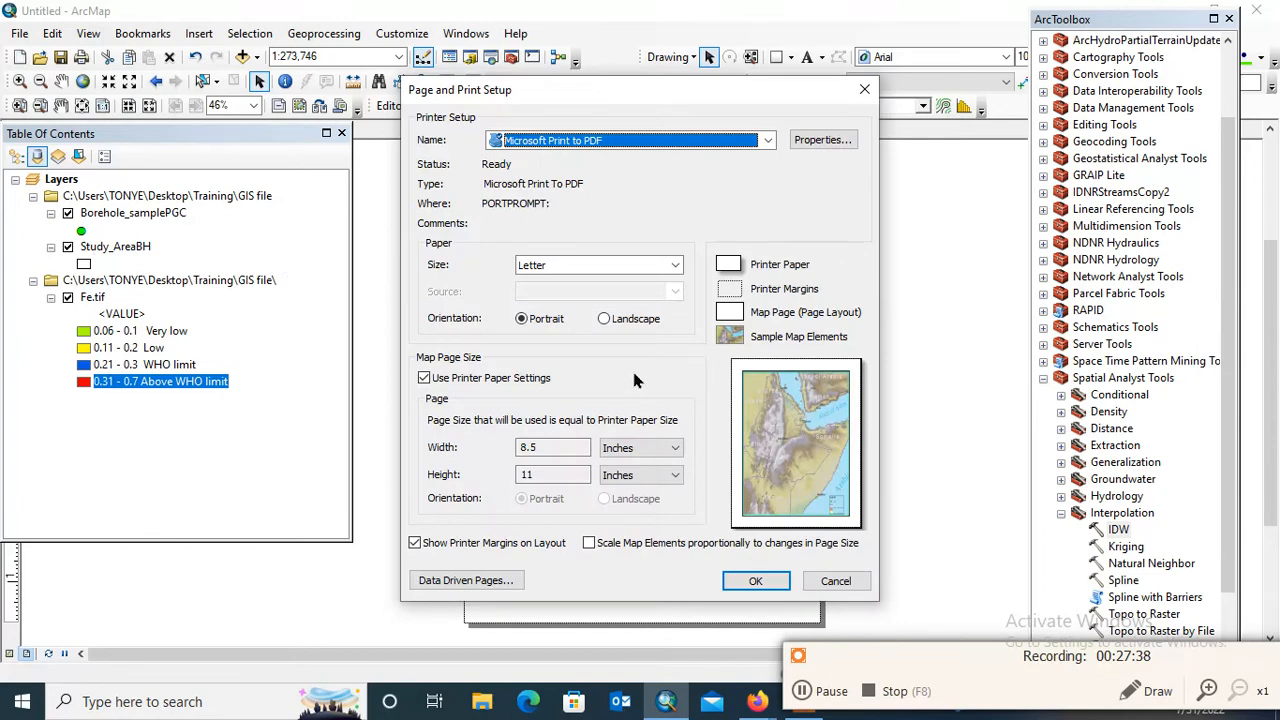
click(424, 378)
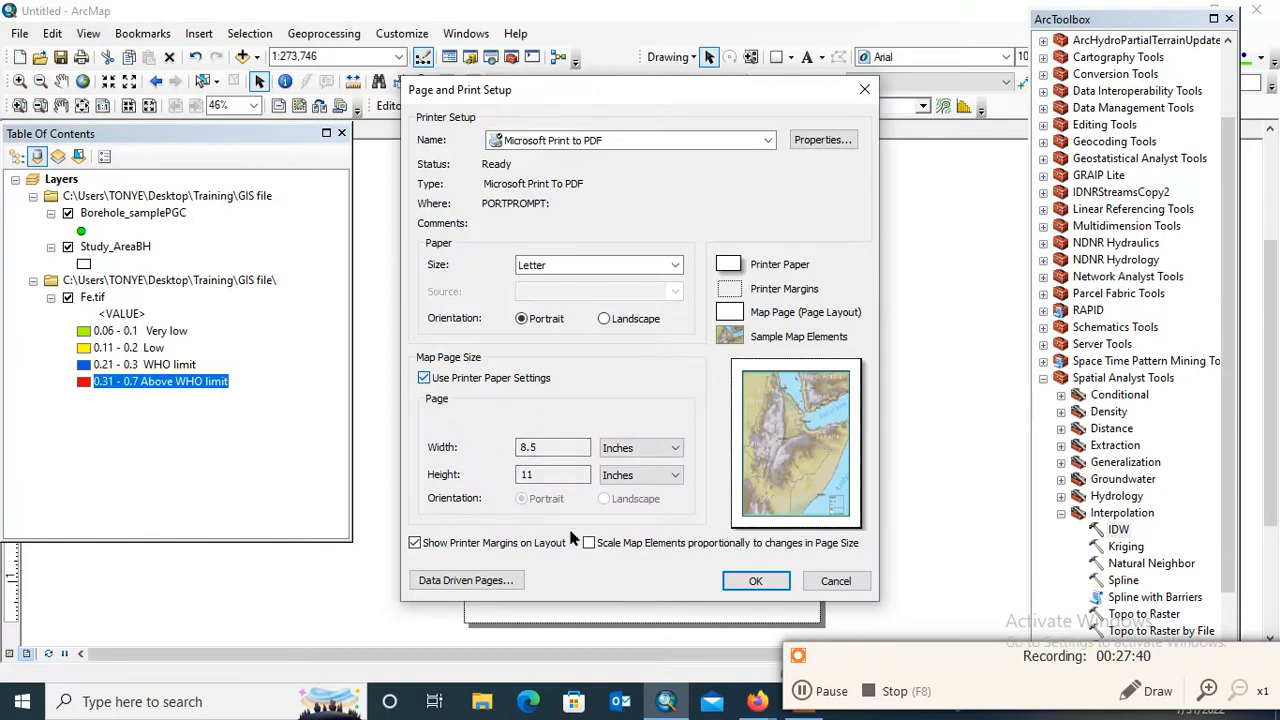
click(606, 500)
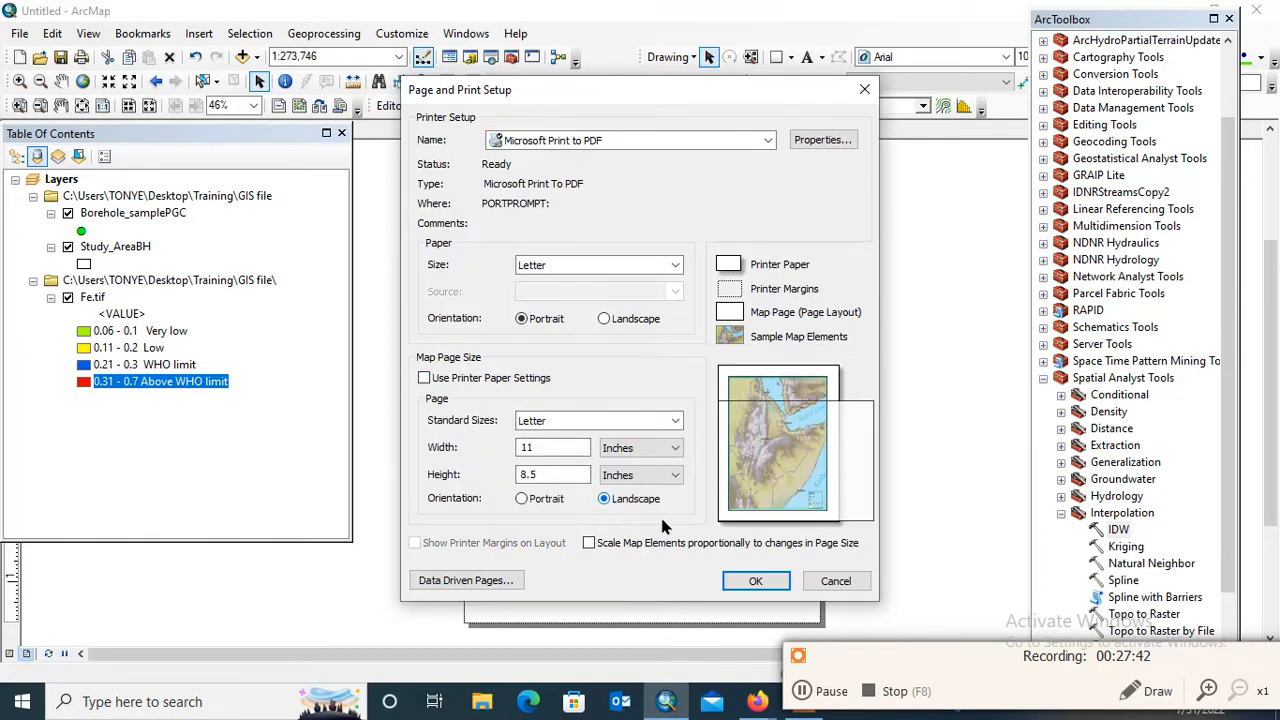
click(753, 581)
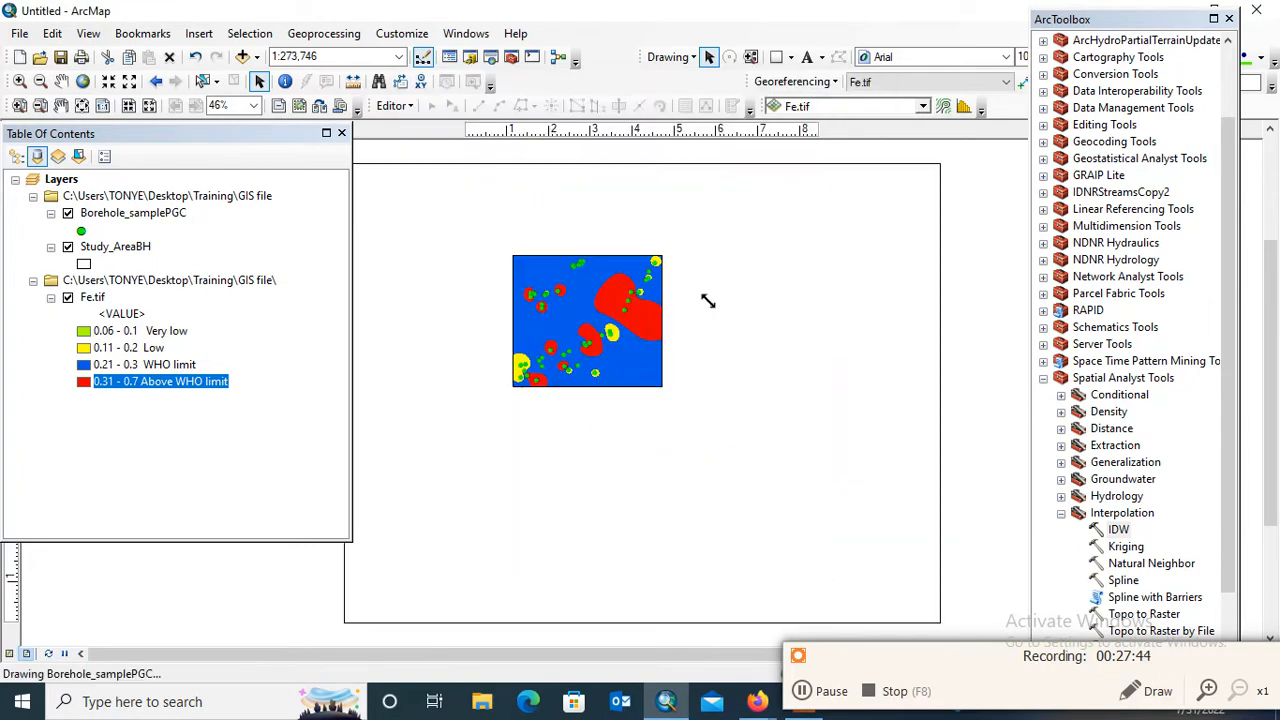
Shorten the data frame from its lower edge and move it fully inside the landscape page
right_click(703, 285)
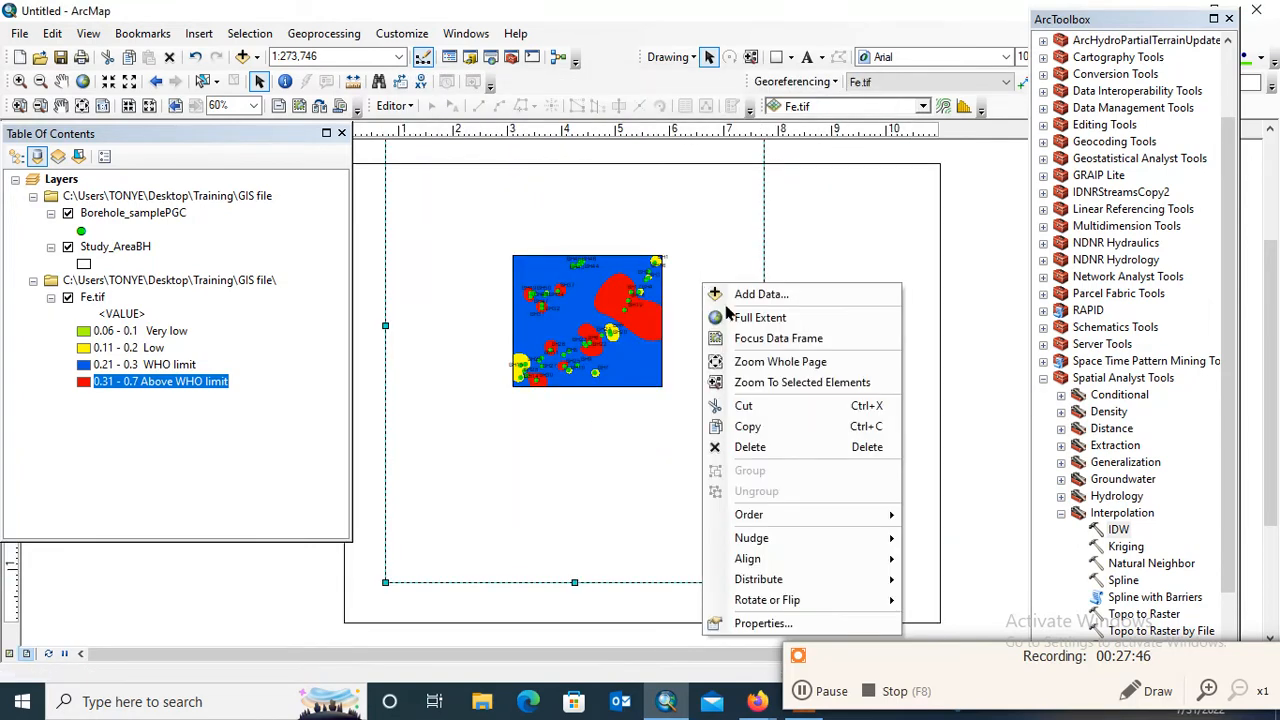
click(680, 220)
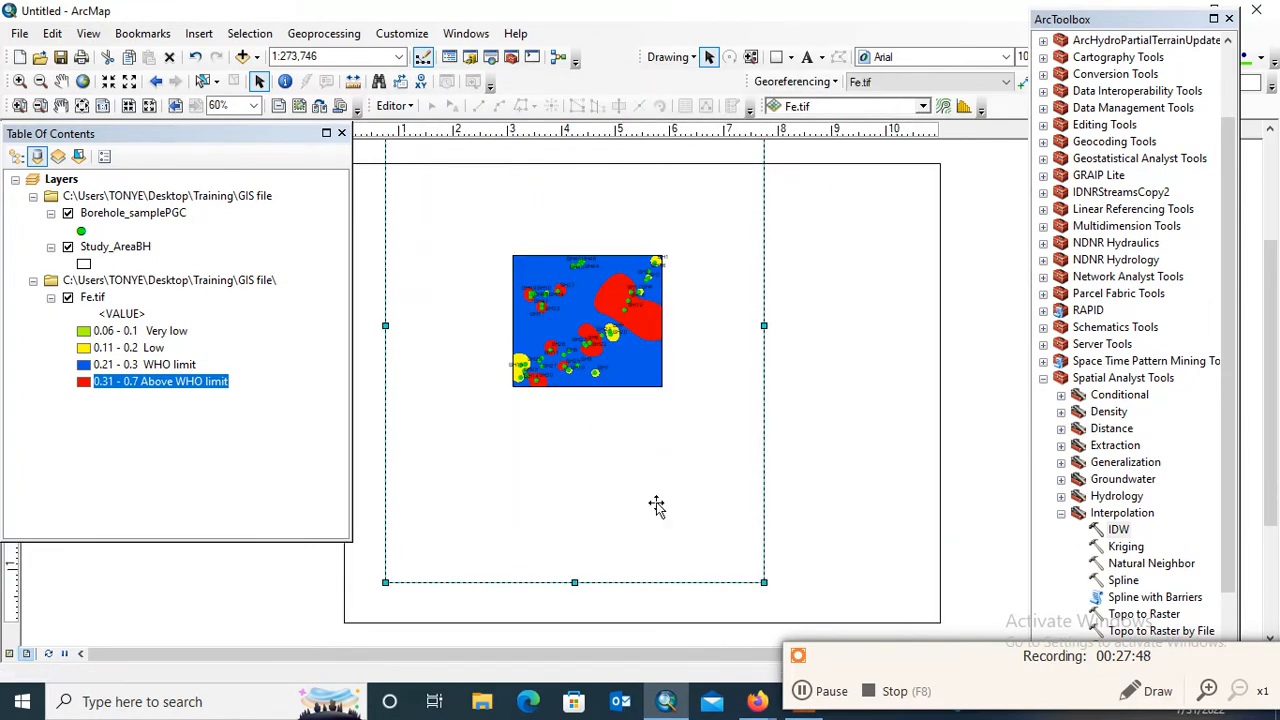
drag(574, 582, 604, 492)
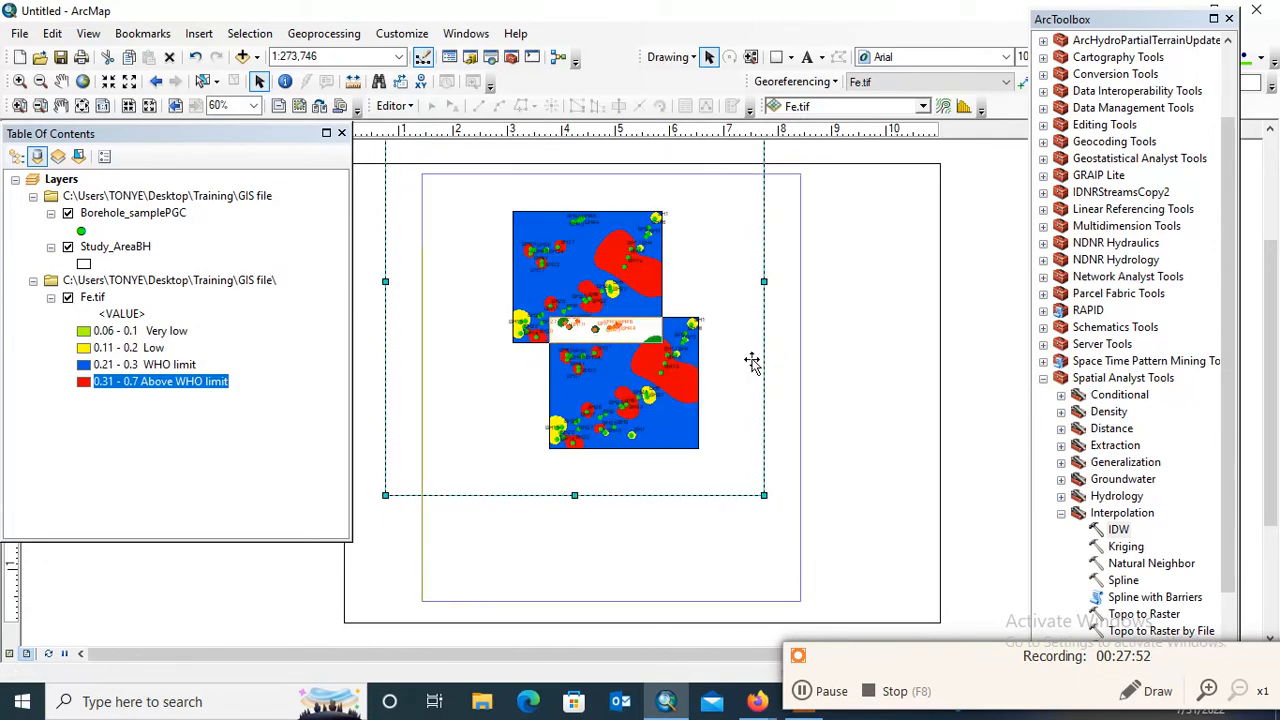
key(ctrl+z)
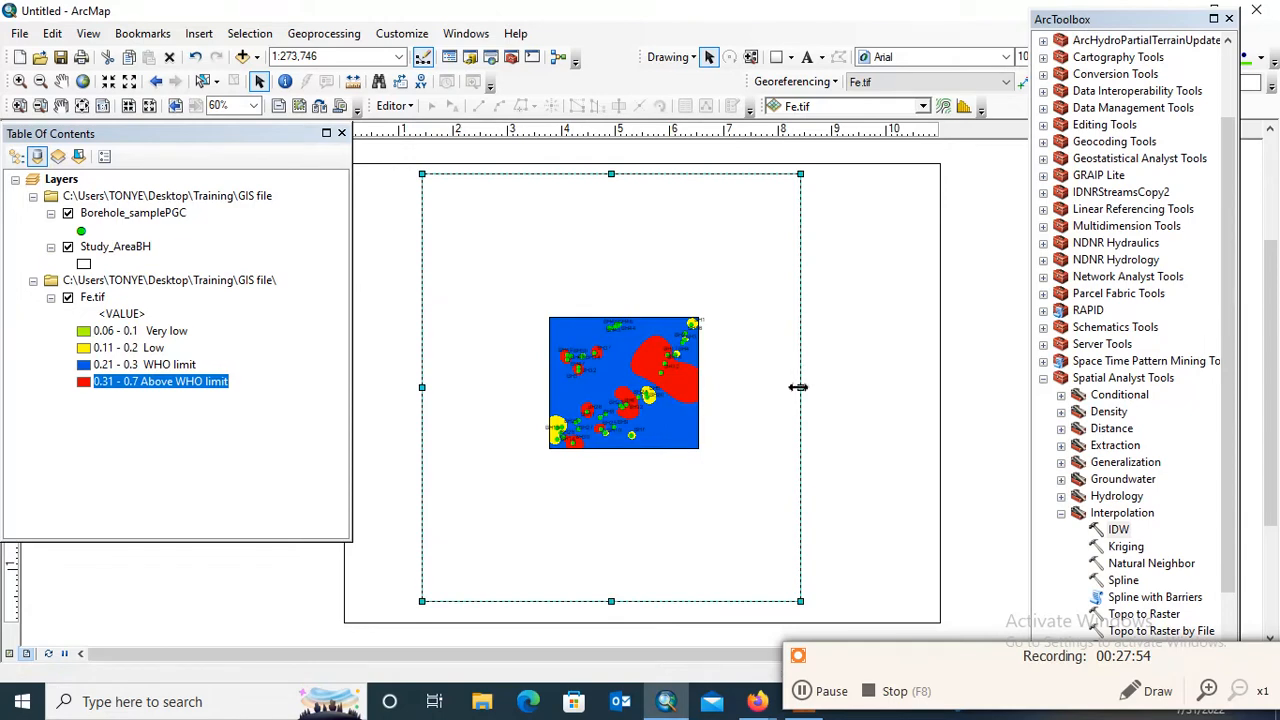
Widen the data frame toward the page's right edge and zoom its map to the full extent
drag(800, 387, 880, 376)
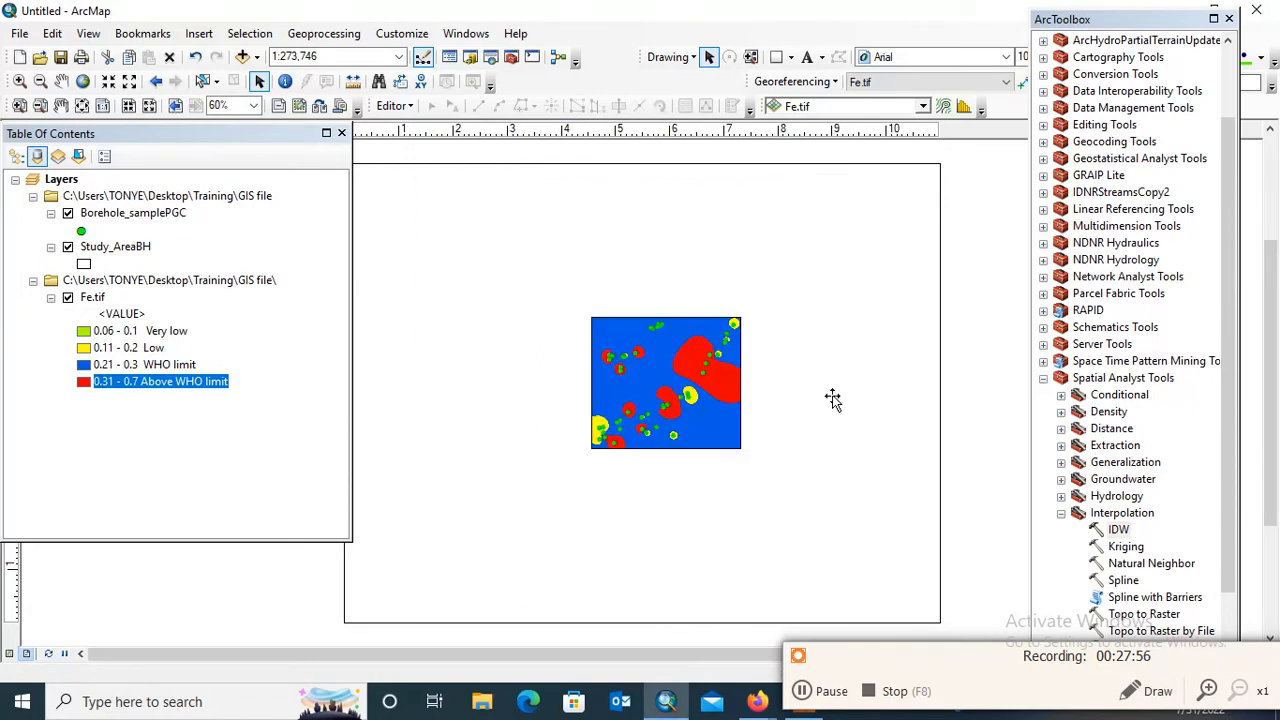
right_click(769, 326)
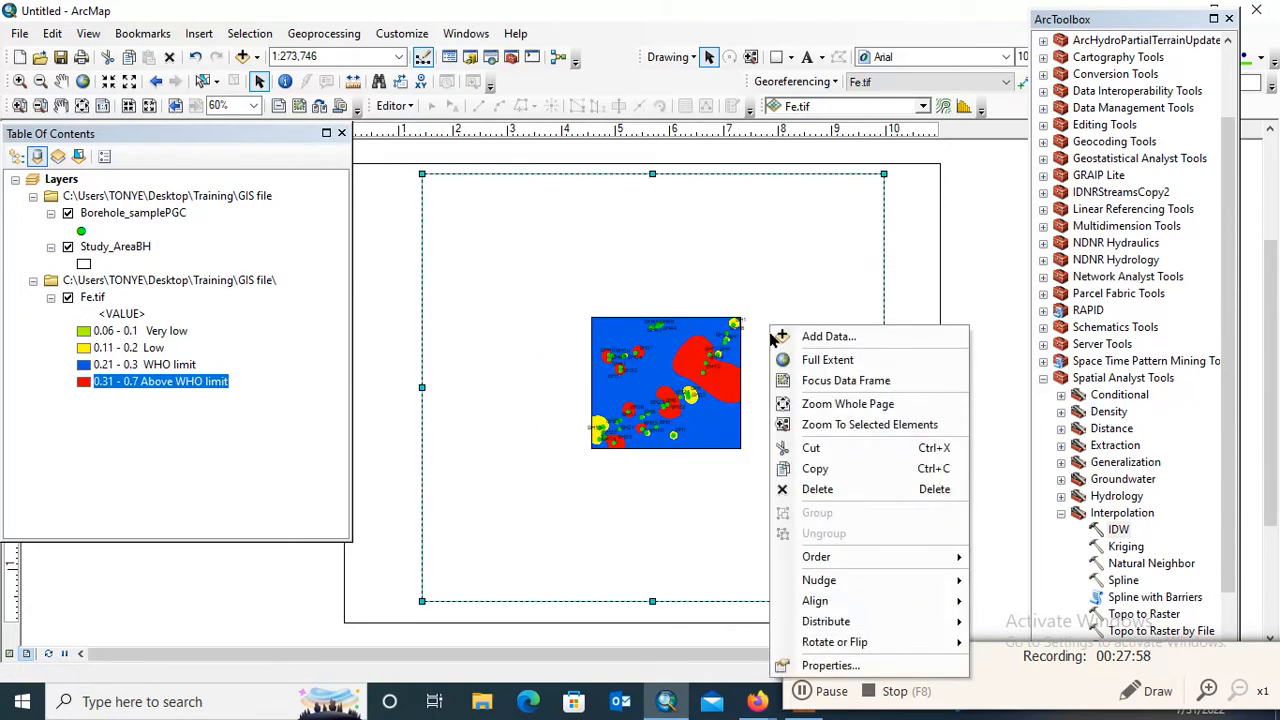
click(826, 362)
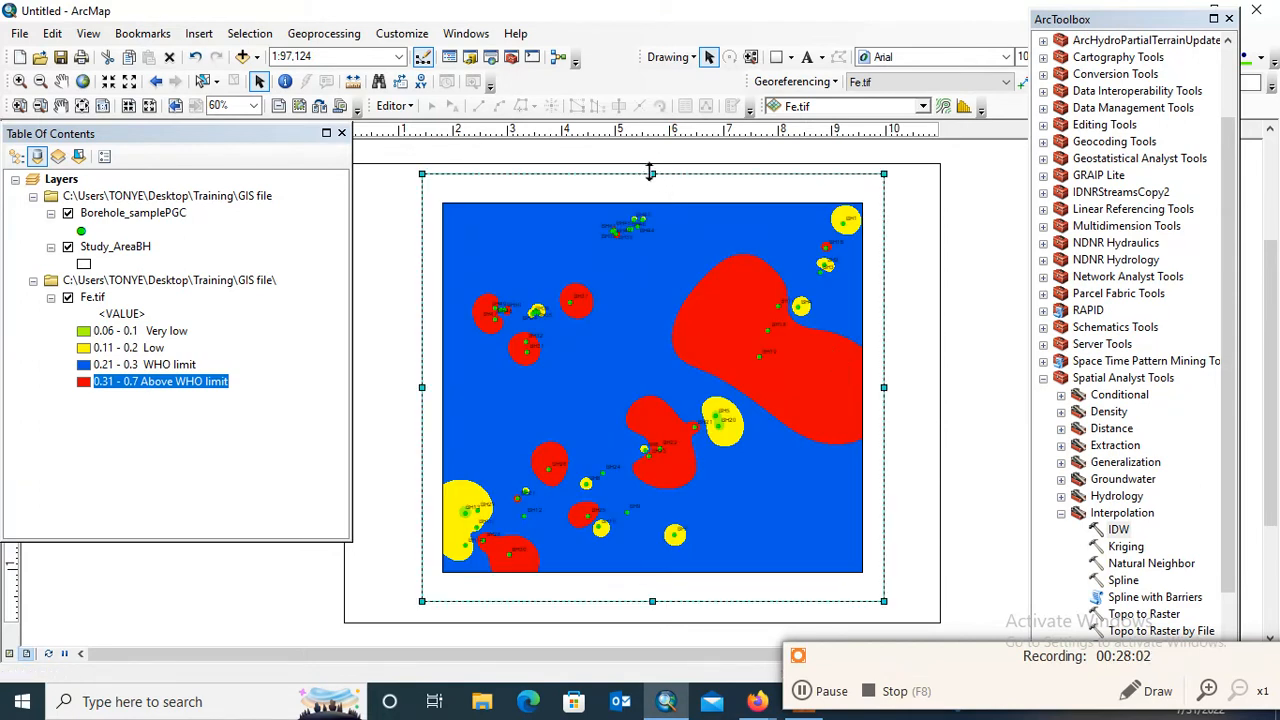
Shorten the data frame from its upper edge and move it toward the page's upper-left corner
drag(651, 173, 652, 195)
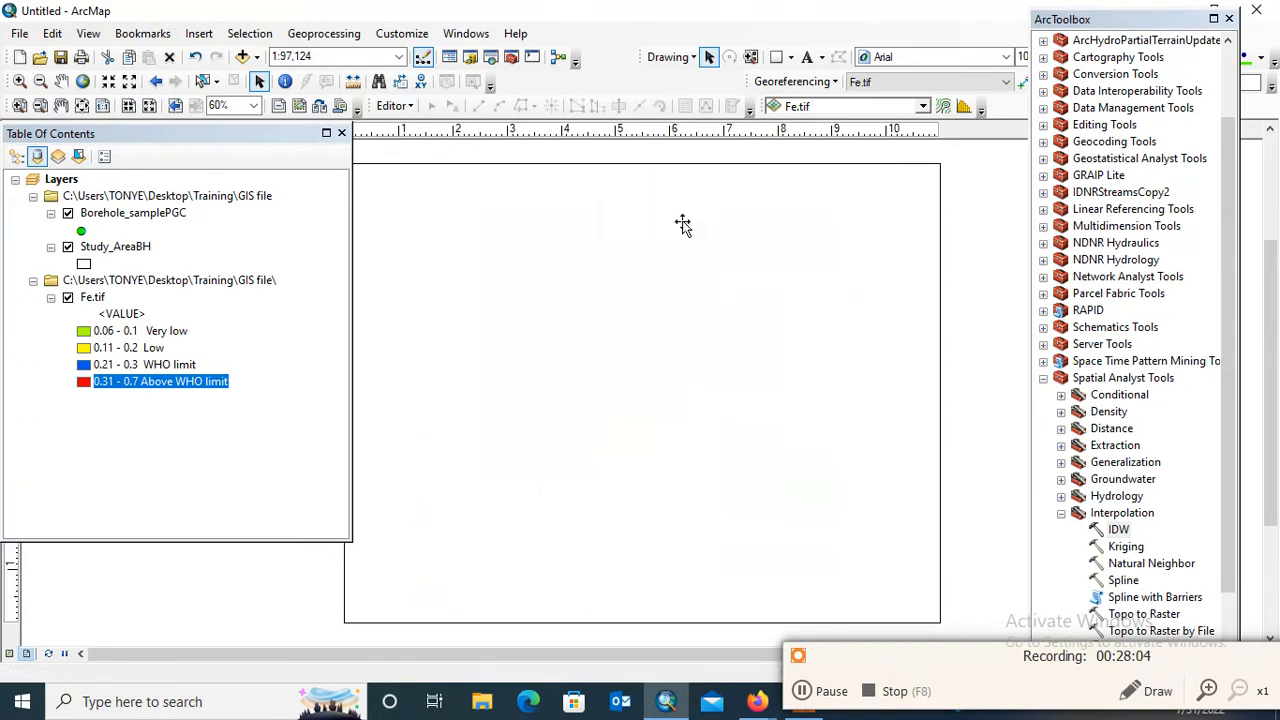
click(745, 362)
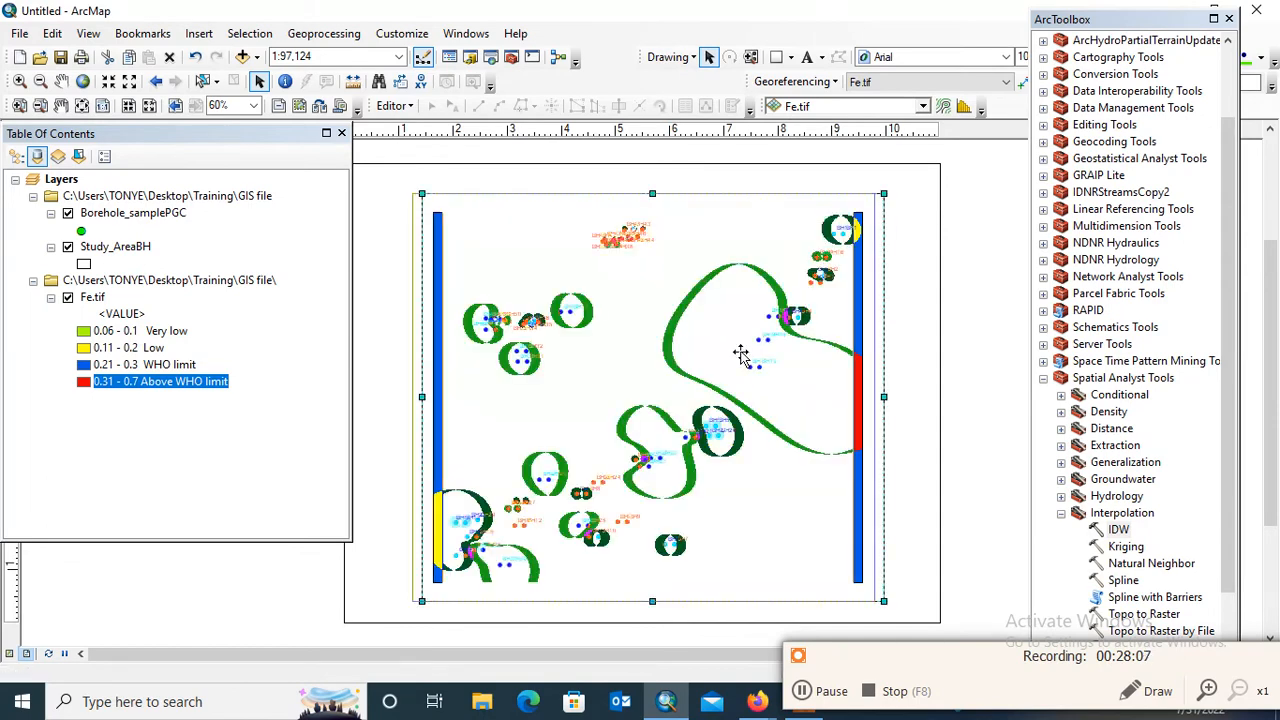
drag(709, 347, 690, 340)
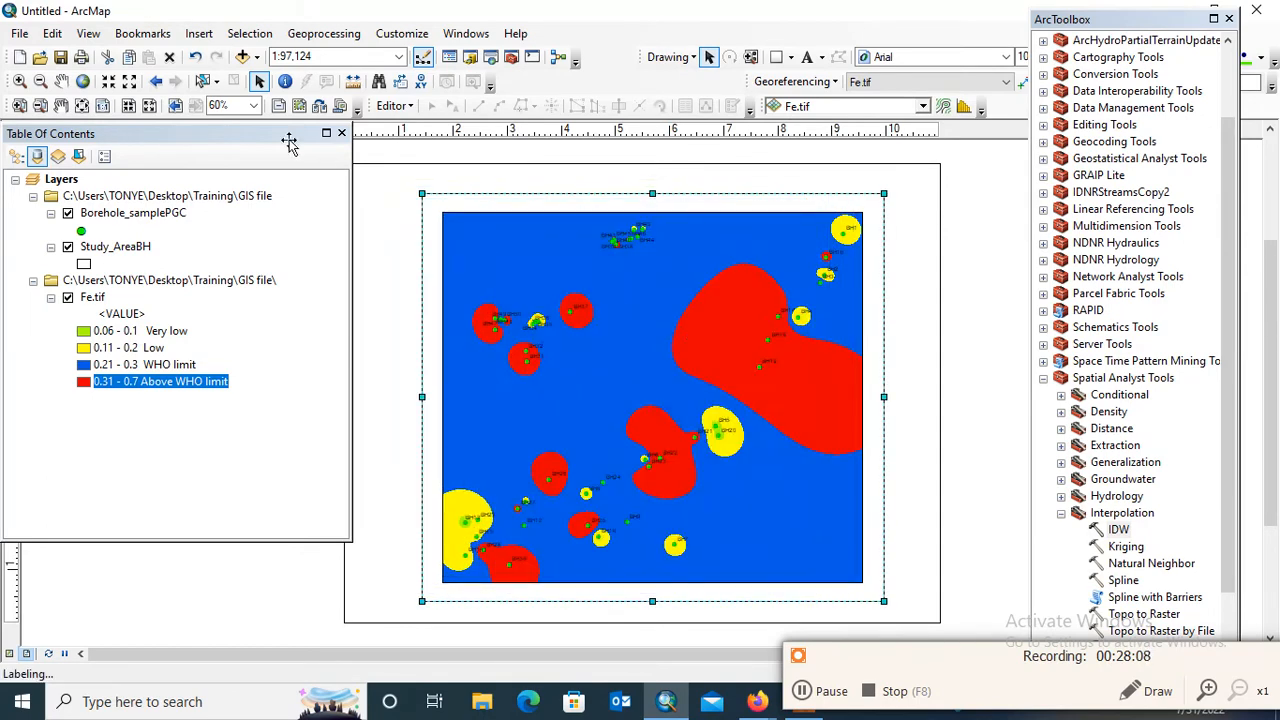
drag(278, 145, 246, 145)
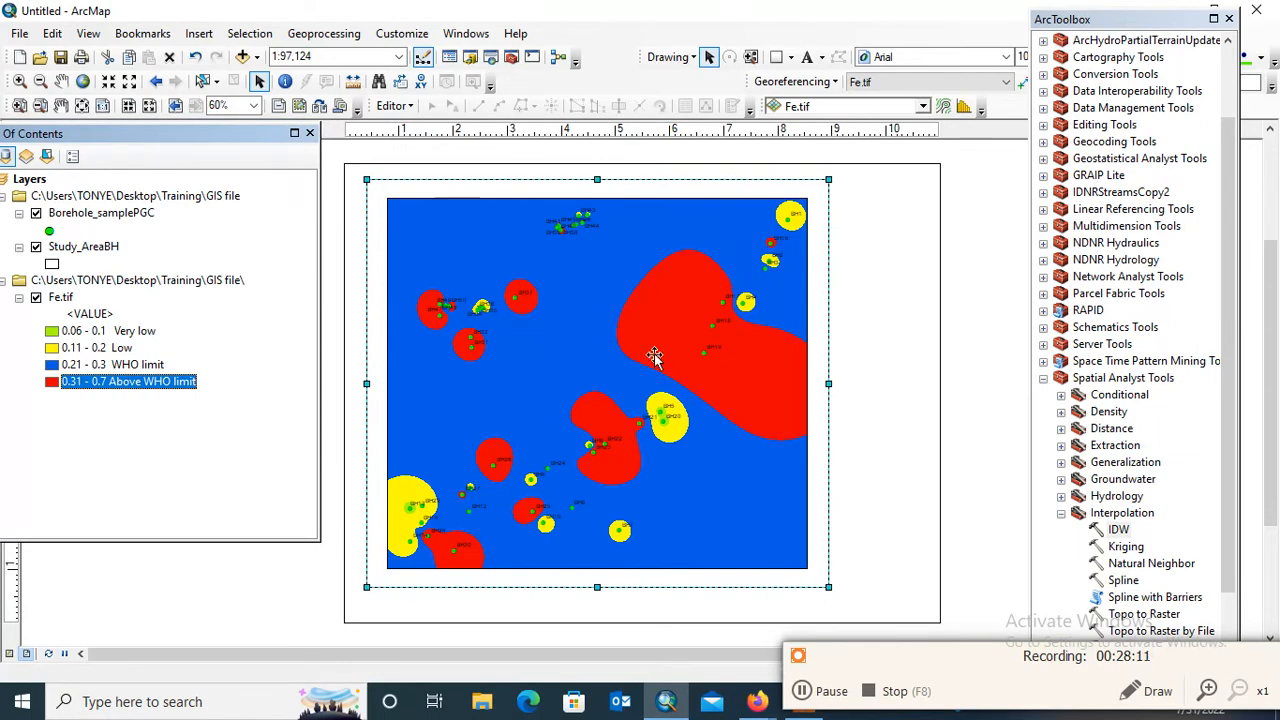
drag(692, 342, 686, 341)
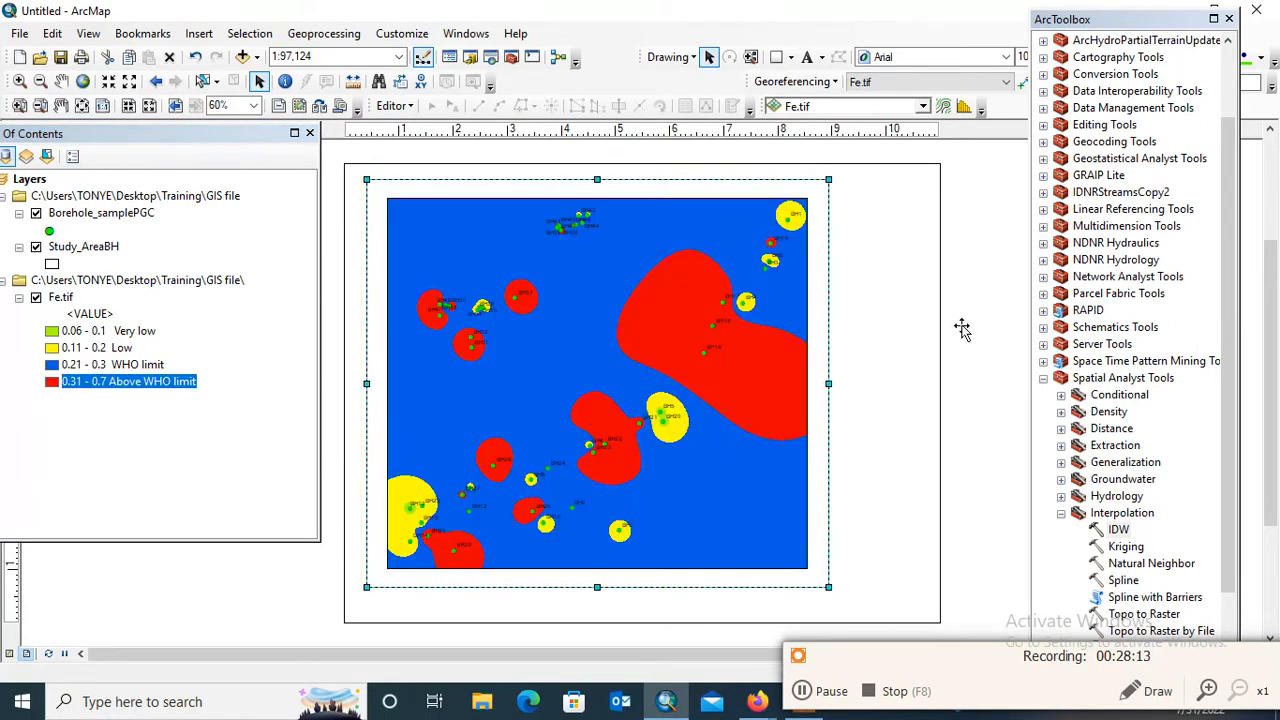
click(1001, 290)
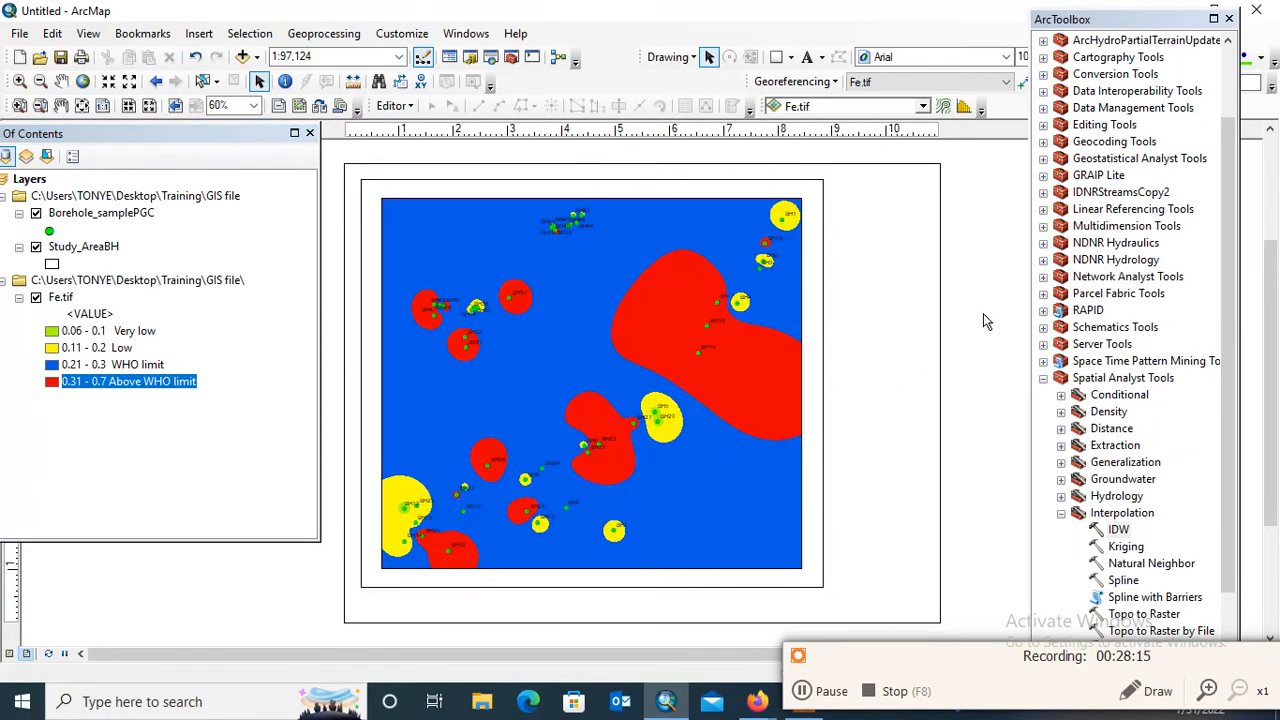
Add a labels-only graticule to the data frame with 30-second parallel and meridian intervals and a simple border, stored as a fixed grid
click(519, 294)
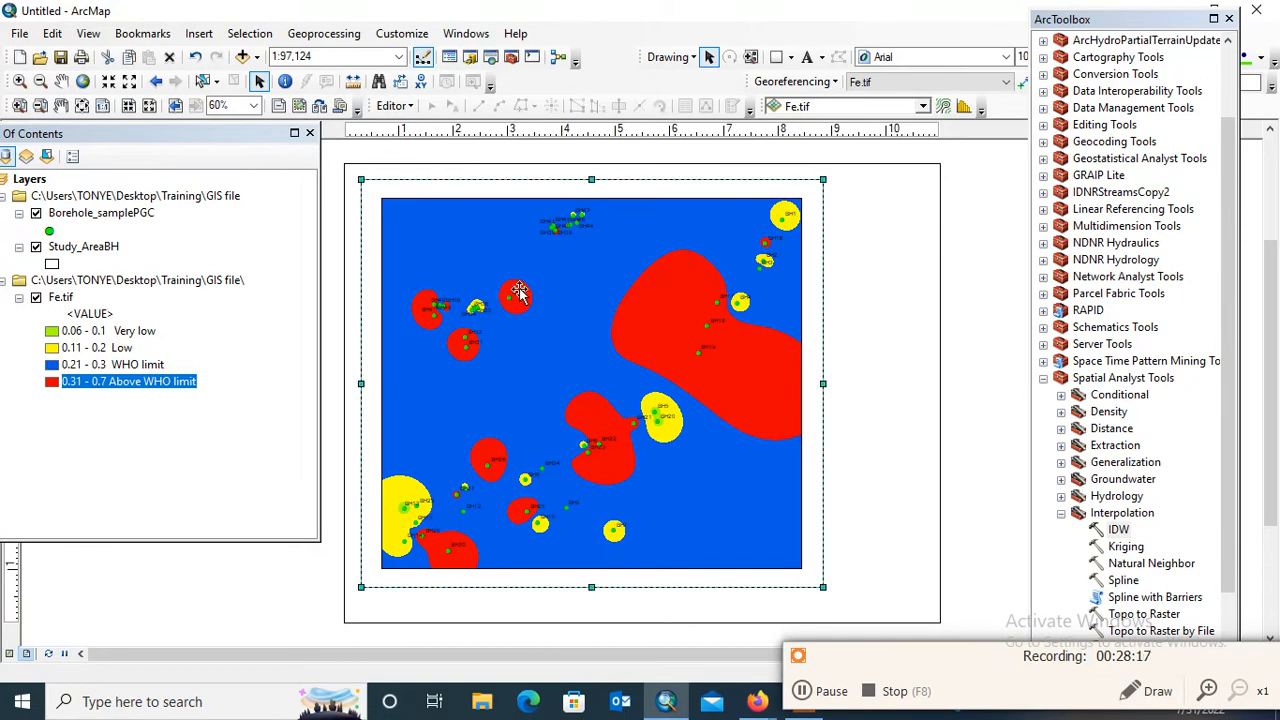
right_click(520, 294)
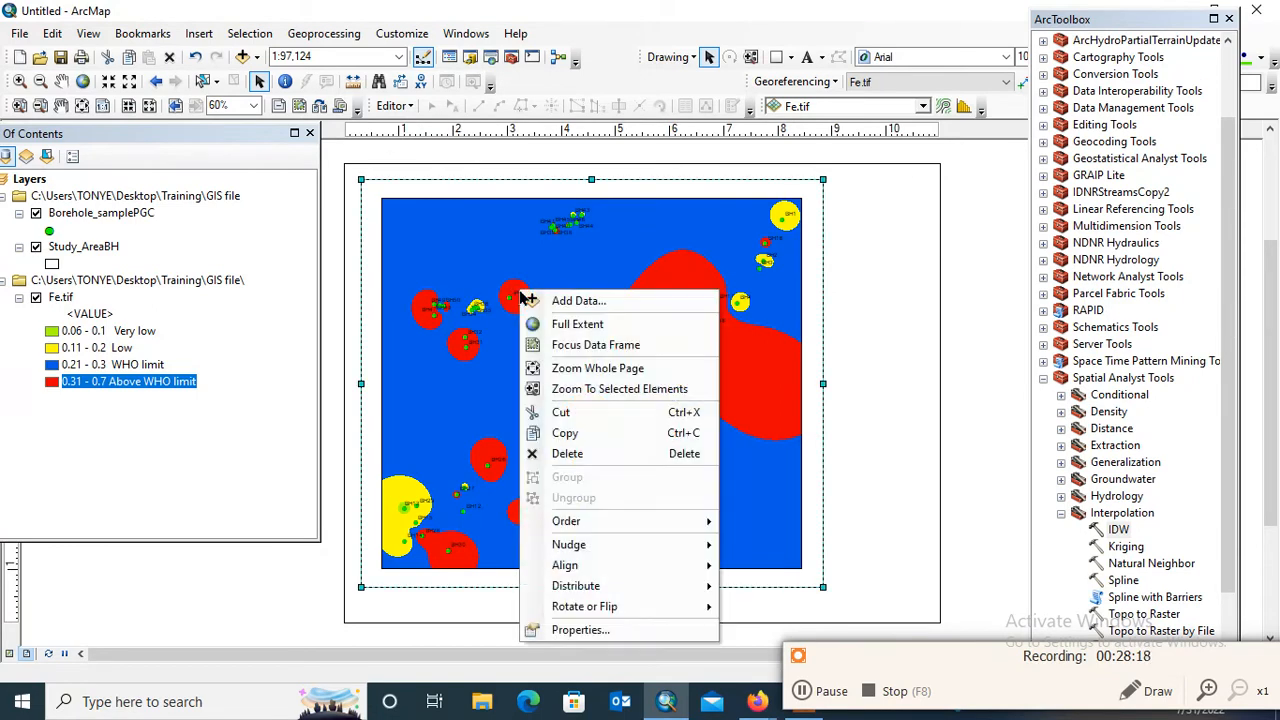
click(607, 630)
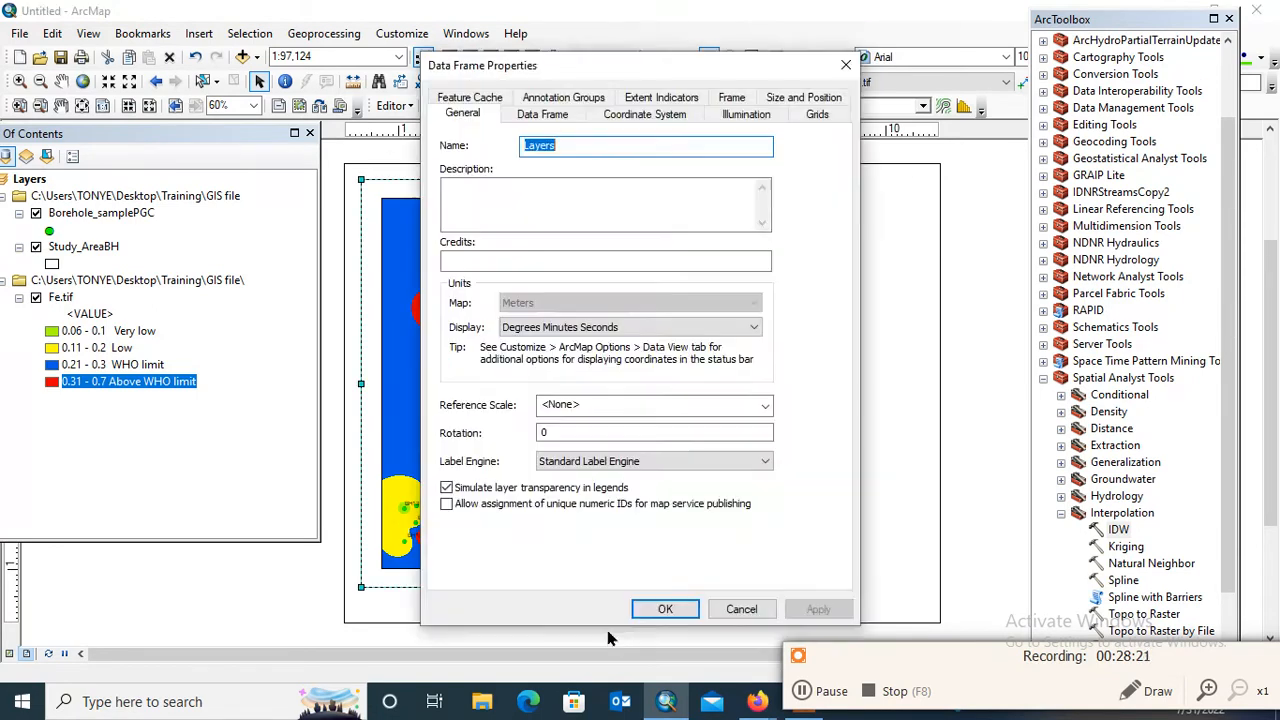
click(817, 113)
click(797, 174)
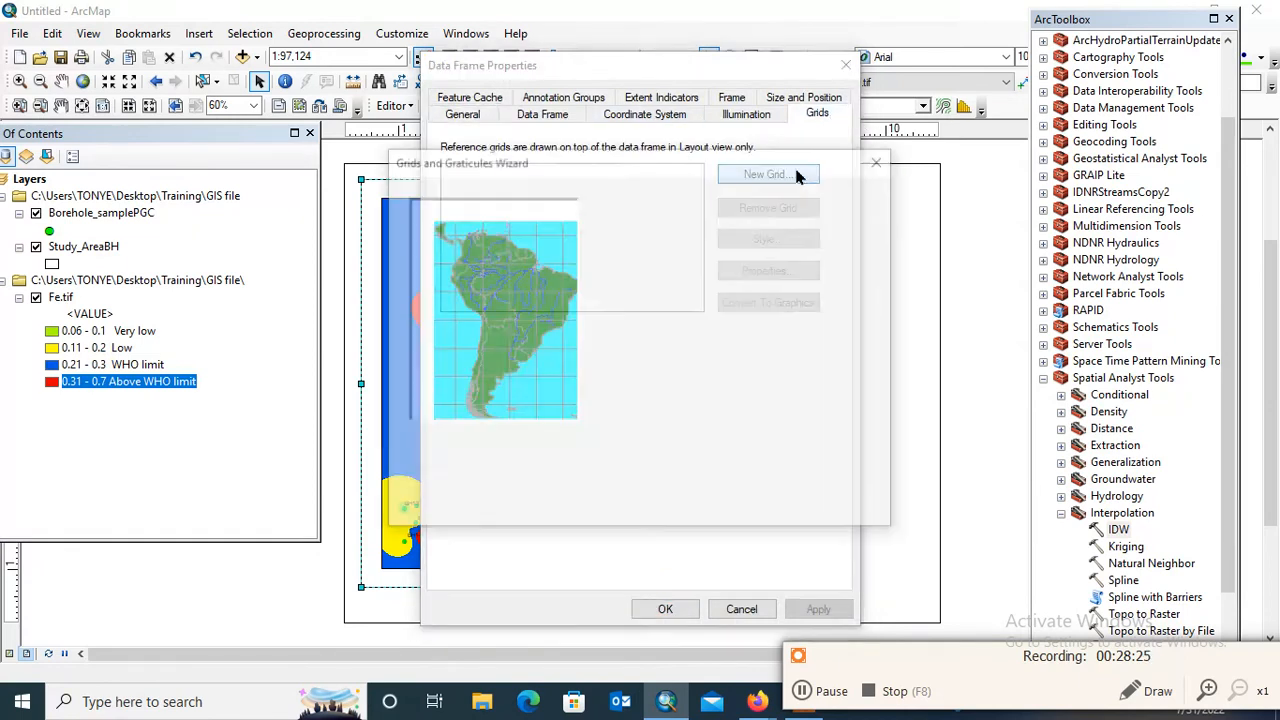
click(780, 512)
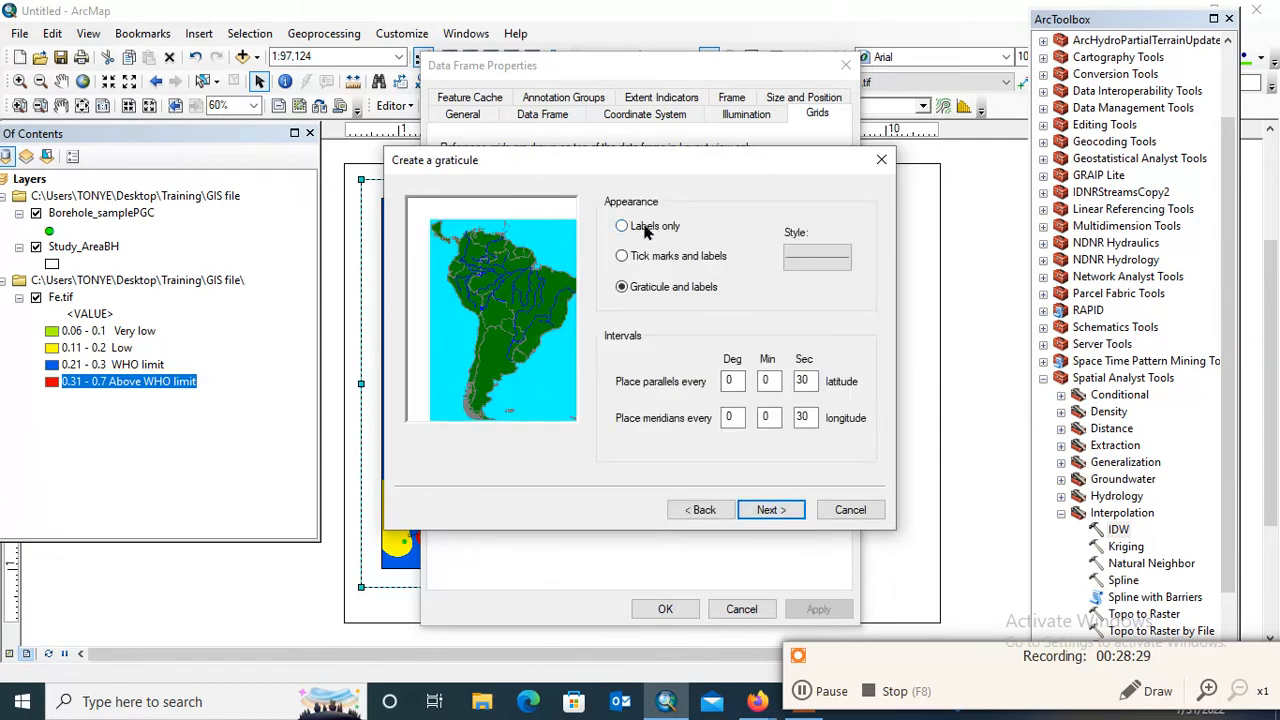
click(785, 511)
click(787, 512)
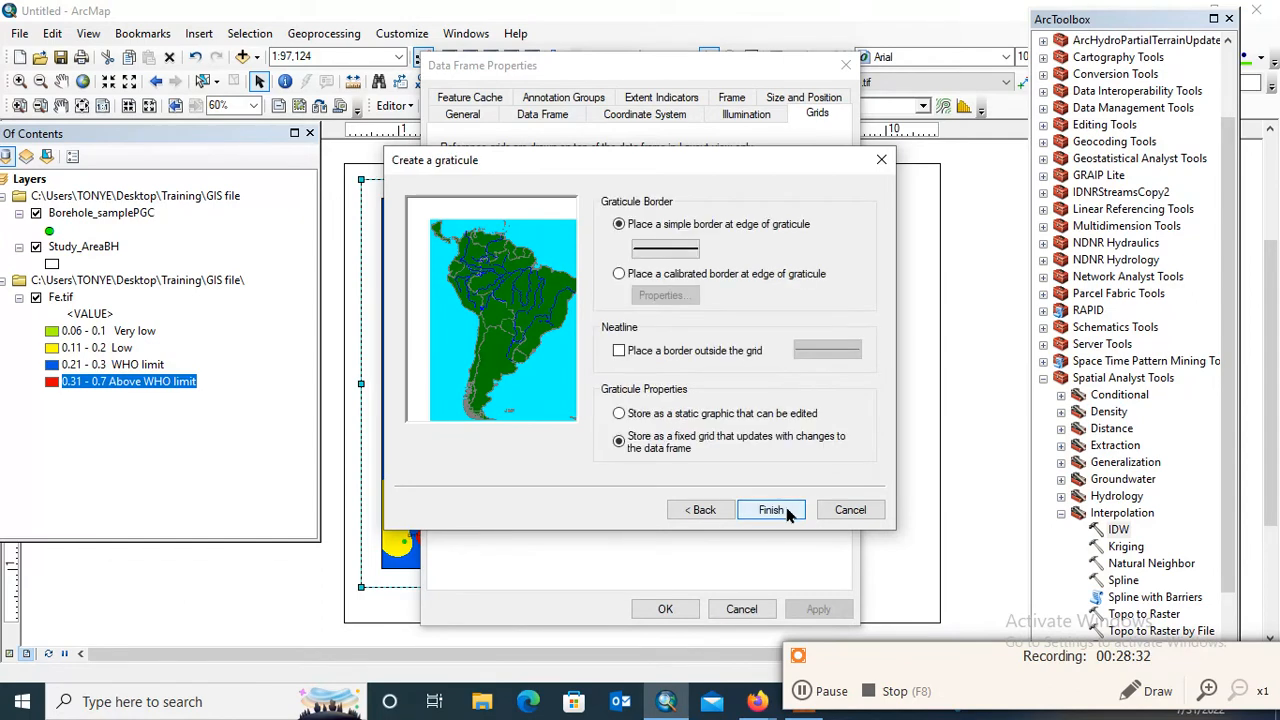
click(787, 512)
click(820, 609)
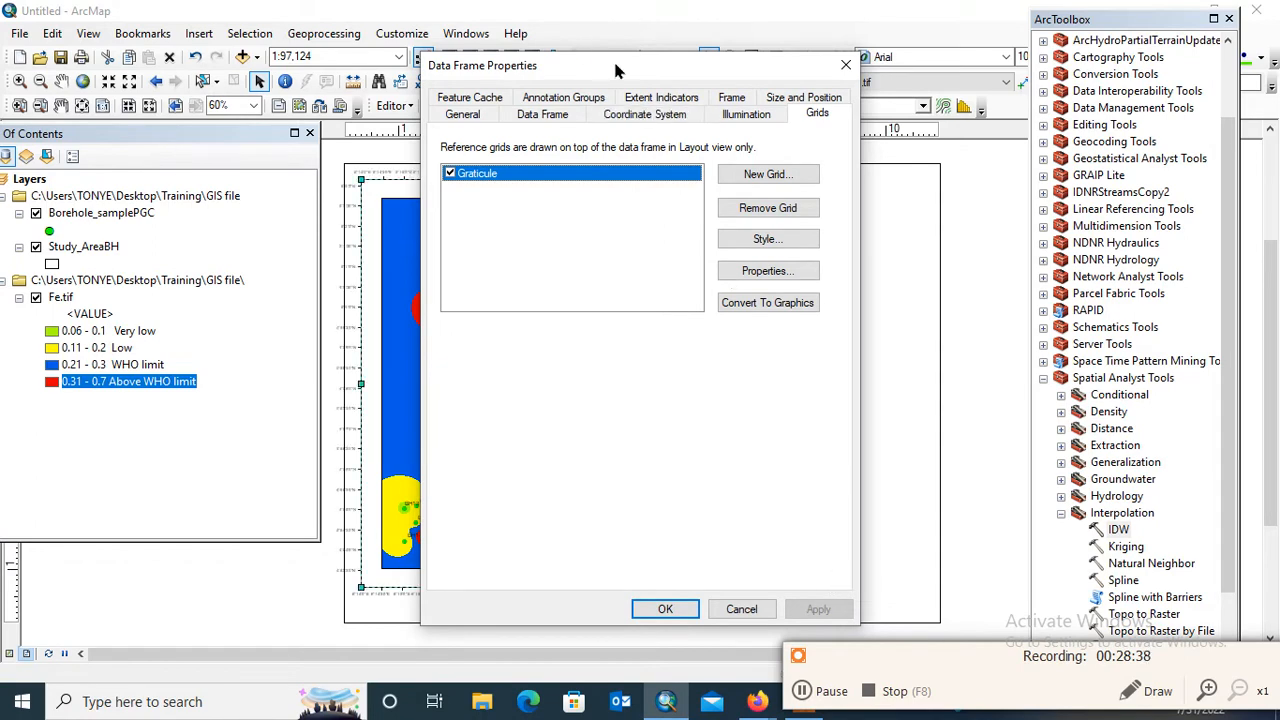
Set the graticule labels to bold, size 12, with vertical orientation for the left and right labels, and apply them to the data frame
drag(615, 70, 274, 29)
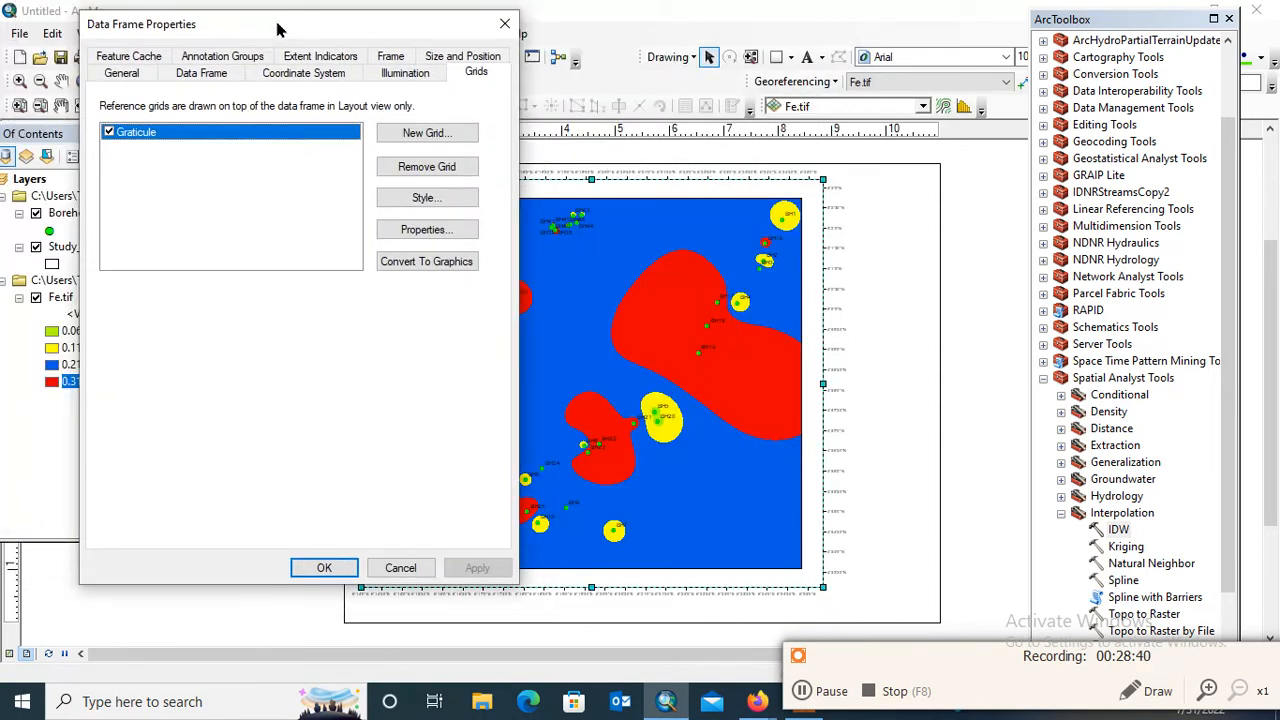
click(438, 231)
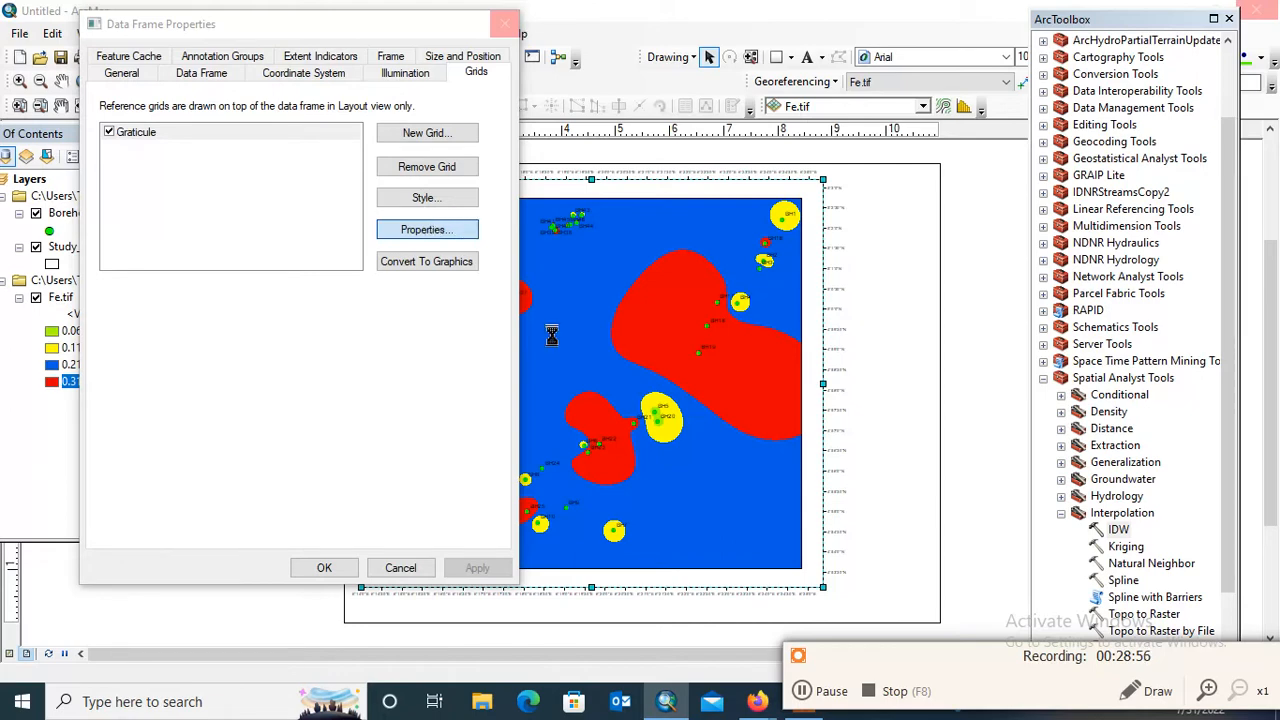
click(805, 700)
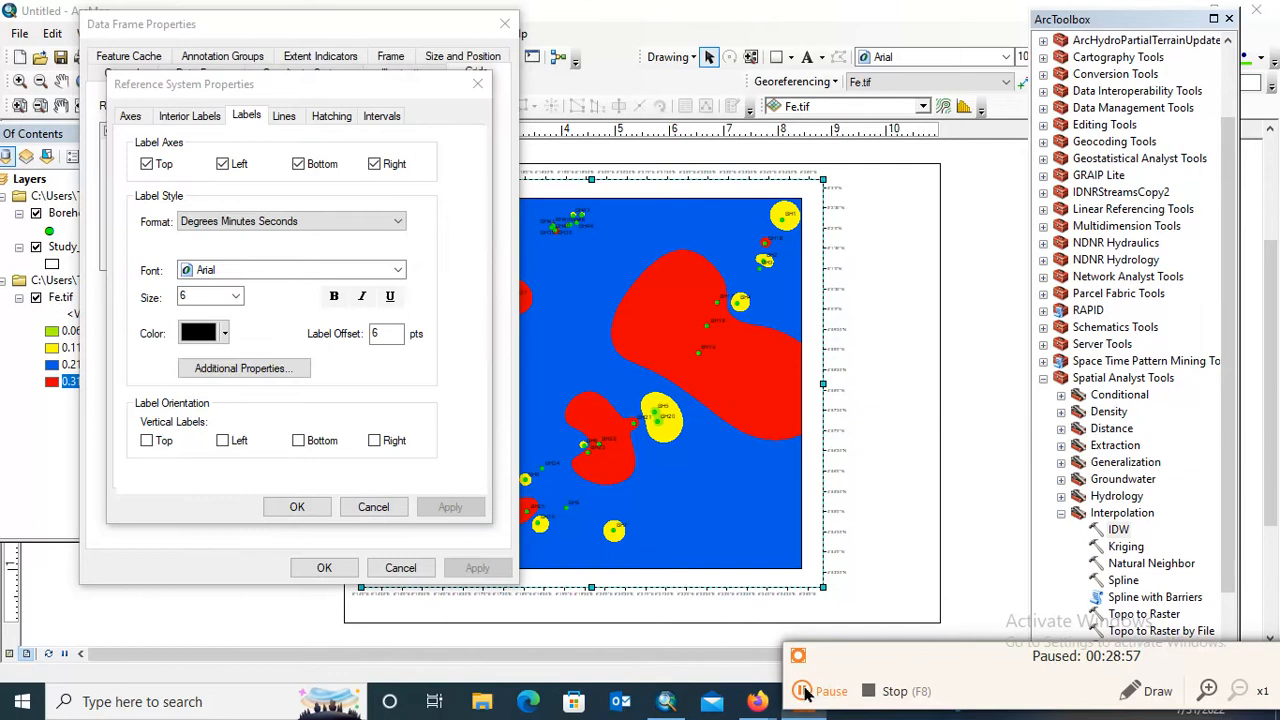
click(806, 694)
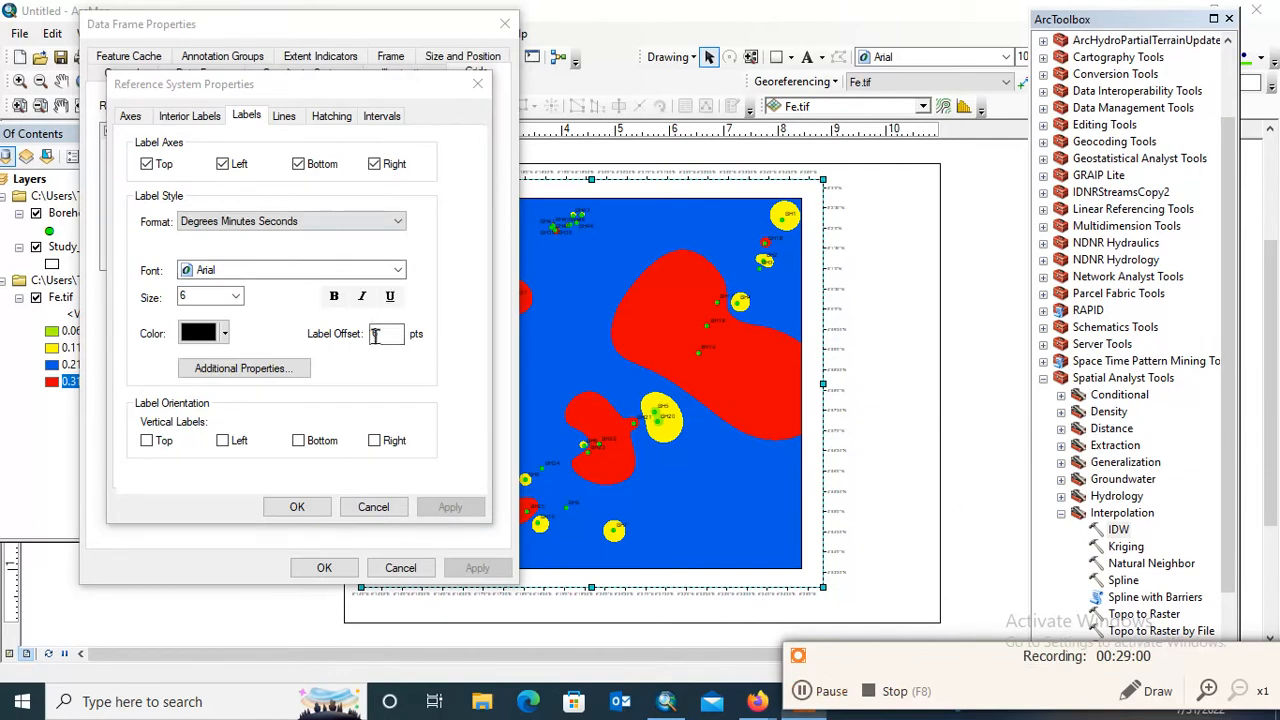
click(237, 302)
click(237, 298)
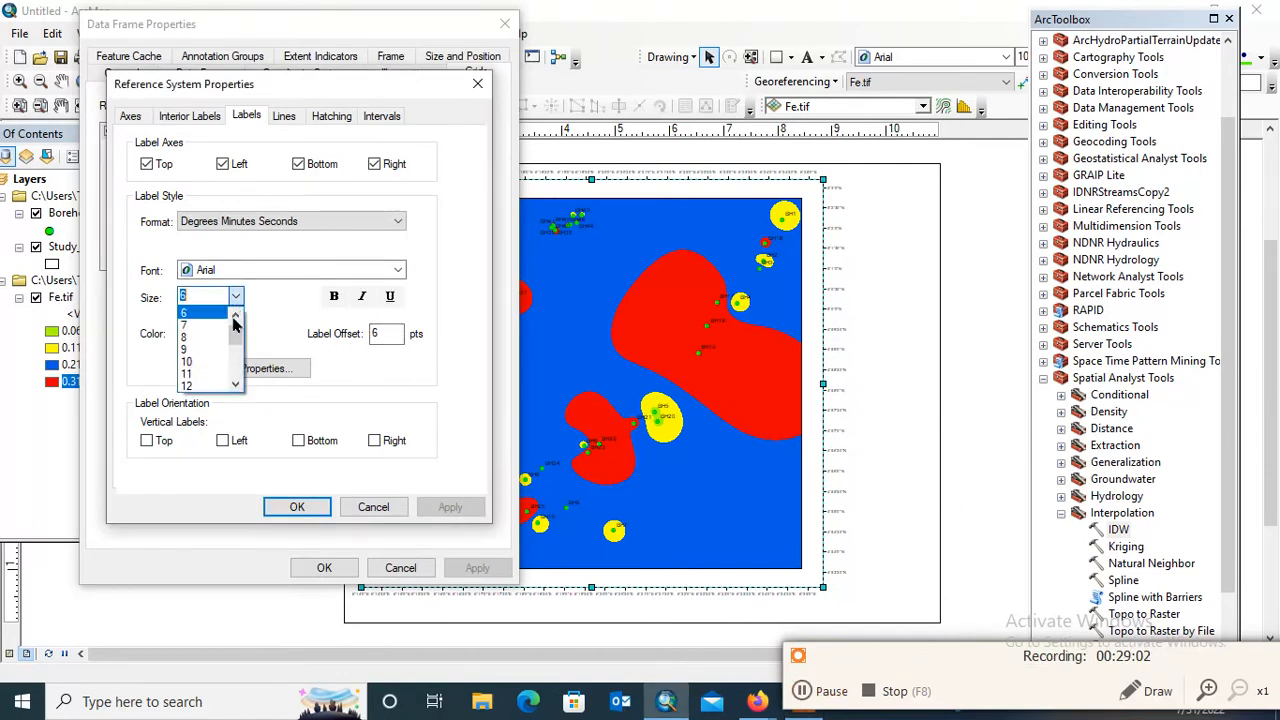
click(195, 374)
click(334, 298)
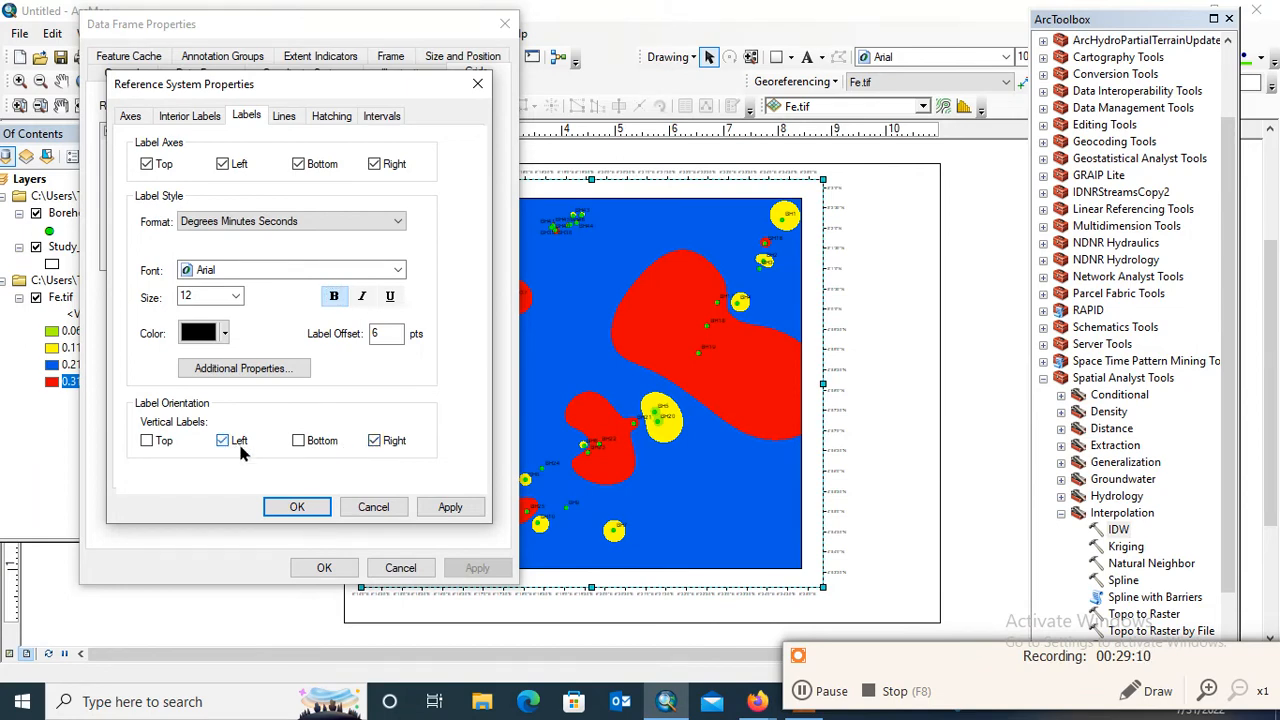
click(450, 507)
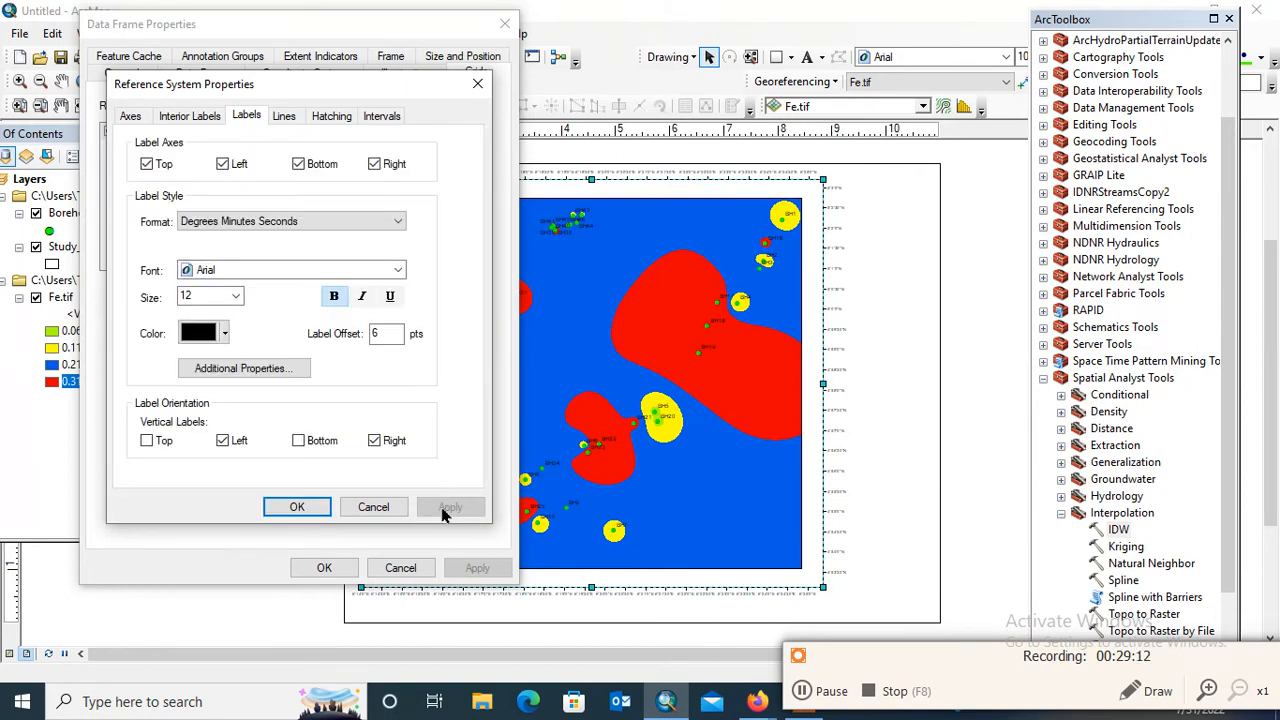
click(297, 507)
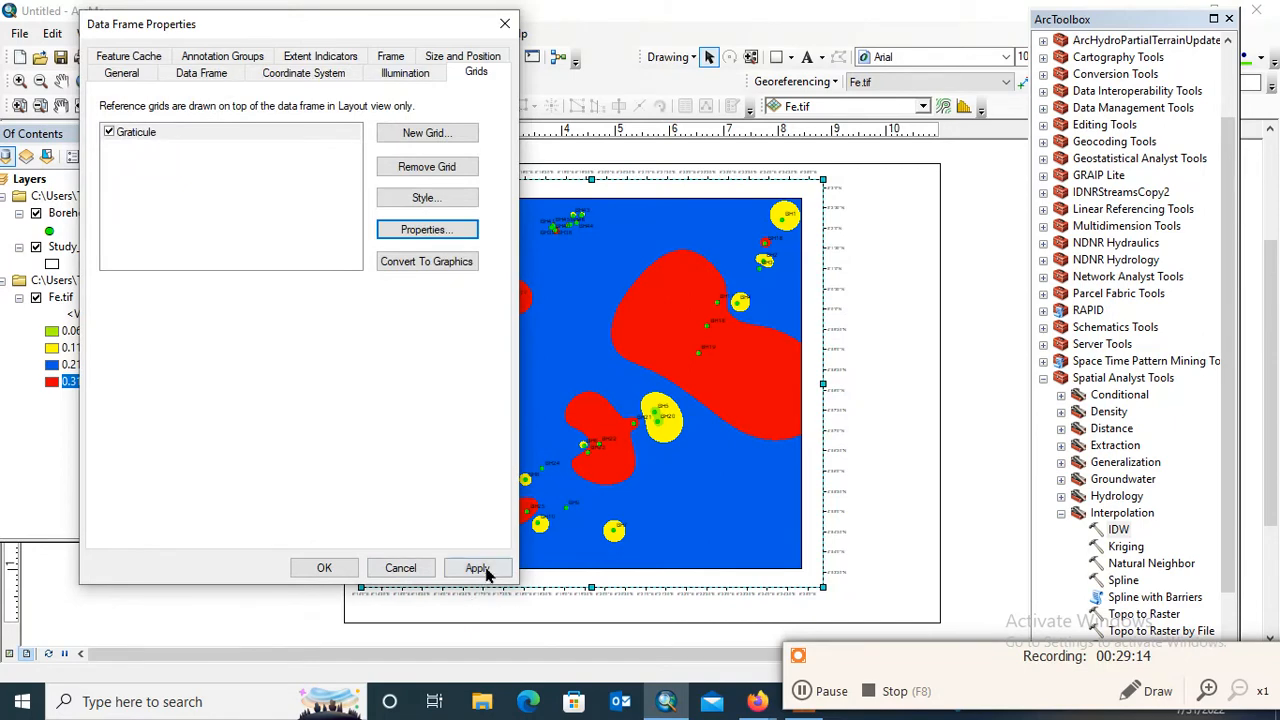
click(478, 569)
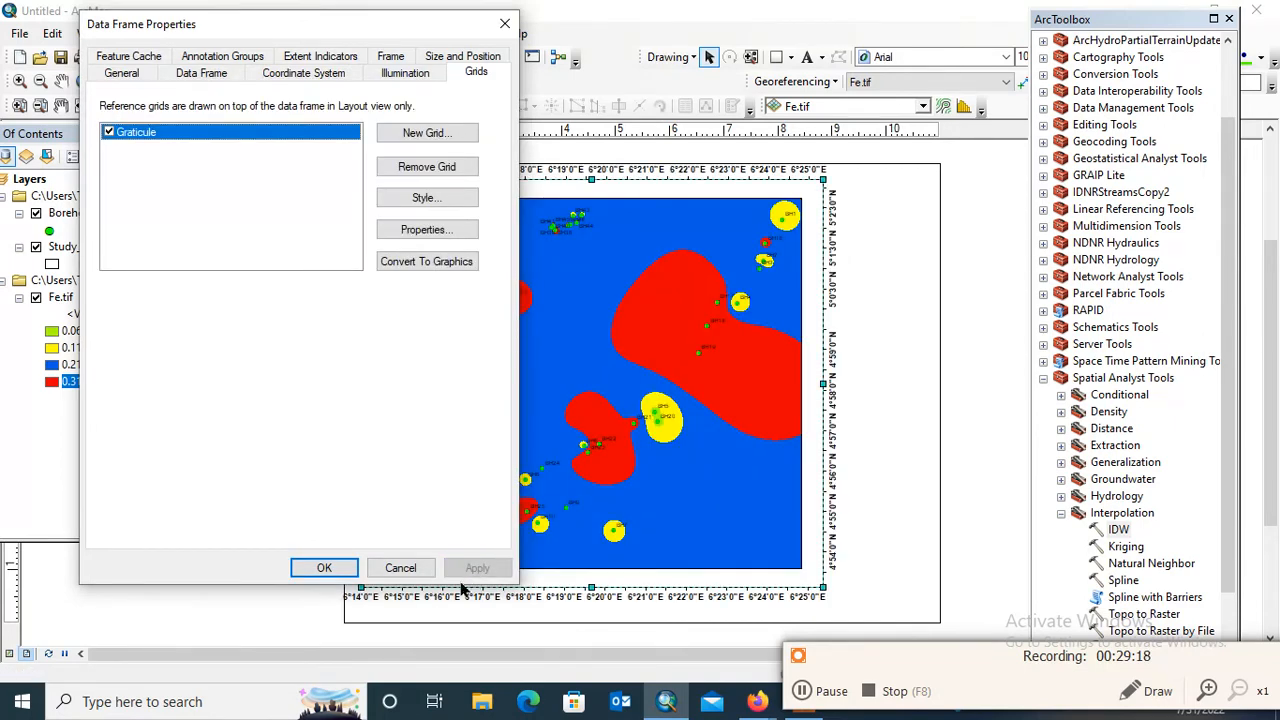
click(341, 570)
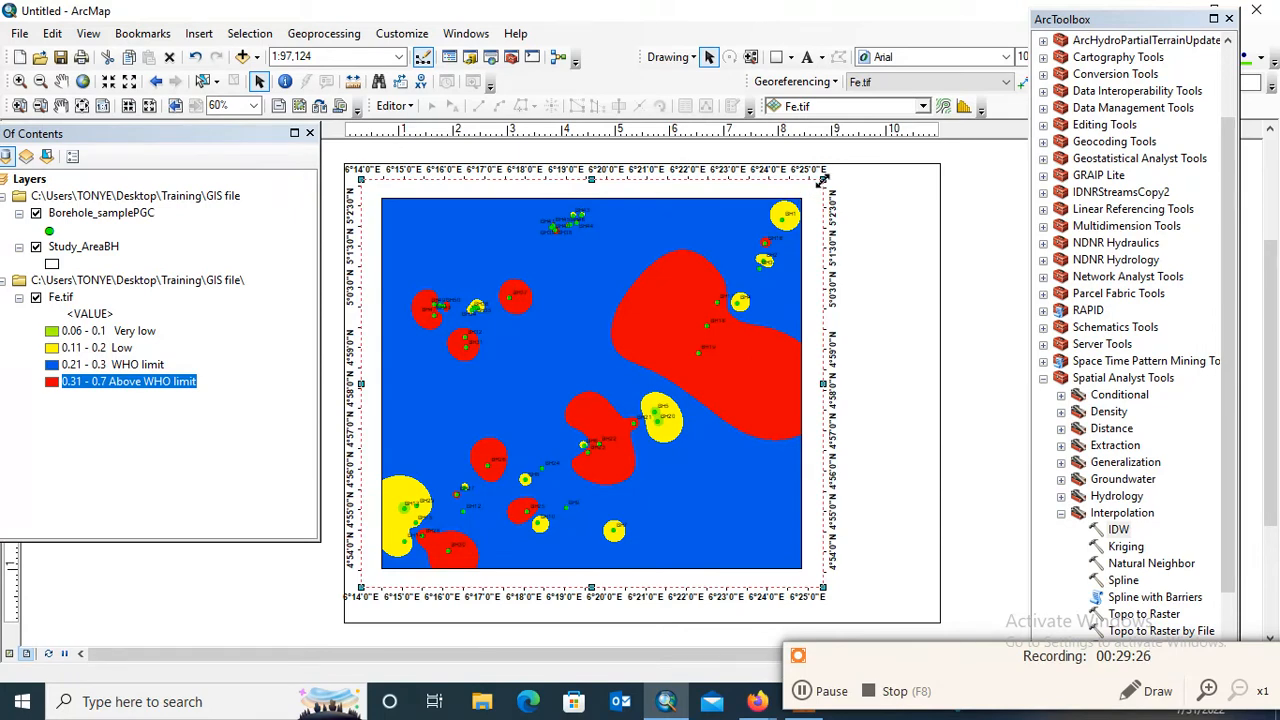
Shrink the data frame from its upper-right corner and reposition it so the coordinate labels fit inside the page
drag(822, 180, 815, 205)
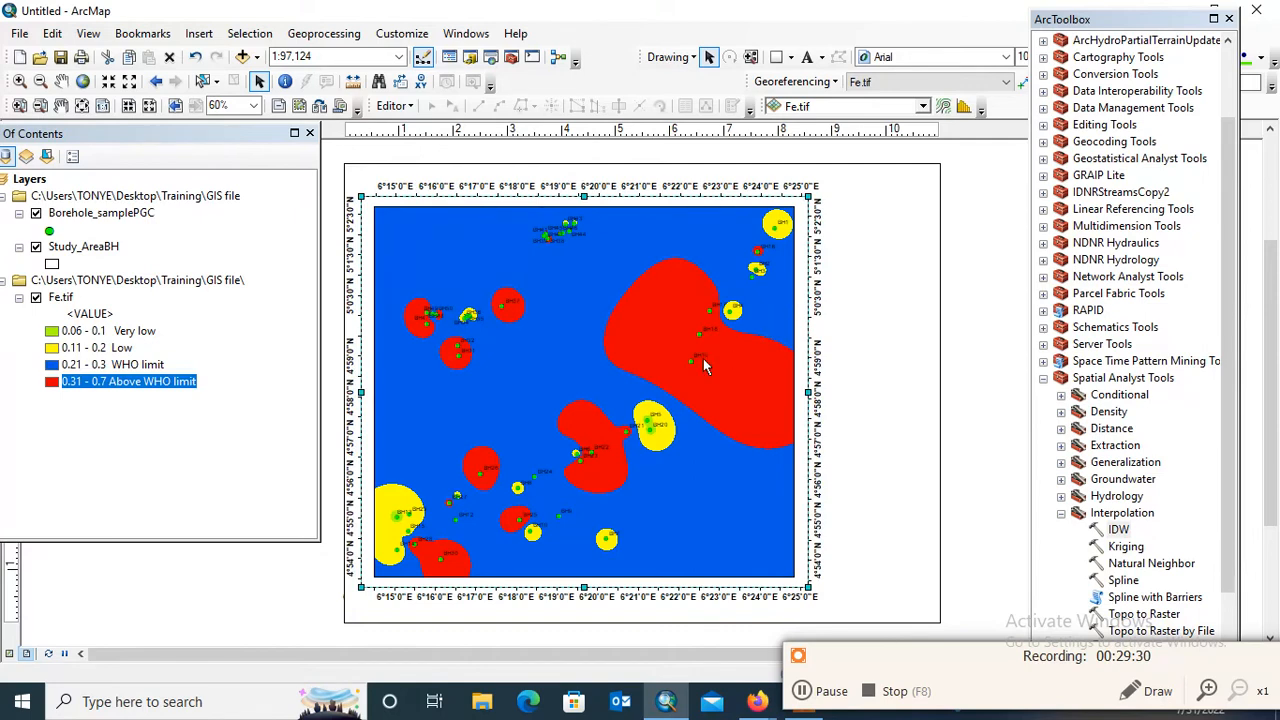
mouse_move(671, 339)
mouse_down()
mouse_move(682, 360)
mouse_move(685, 337)
mouse_up()
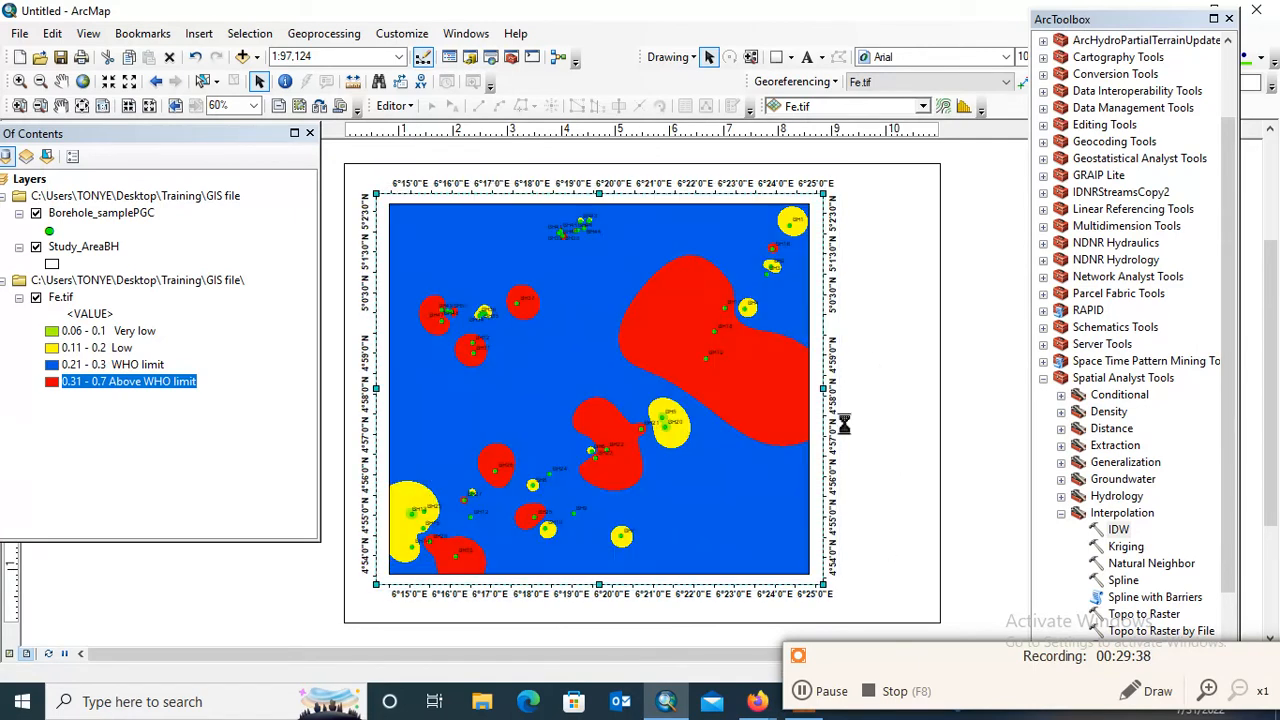
click(909, 386)
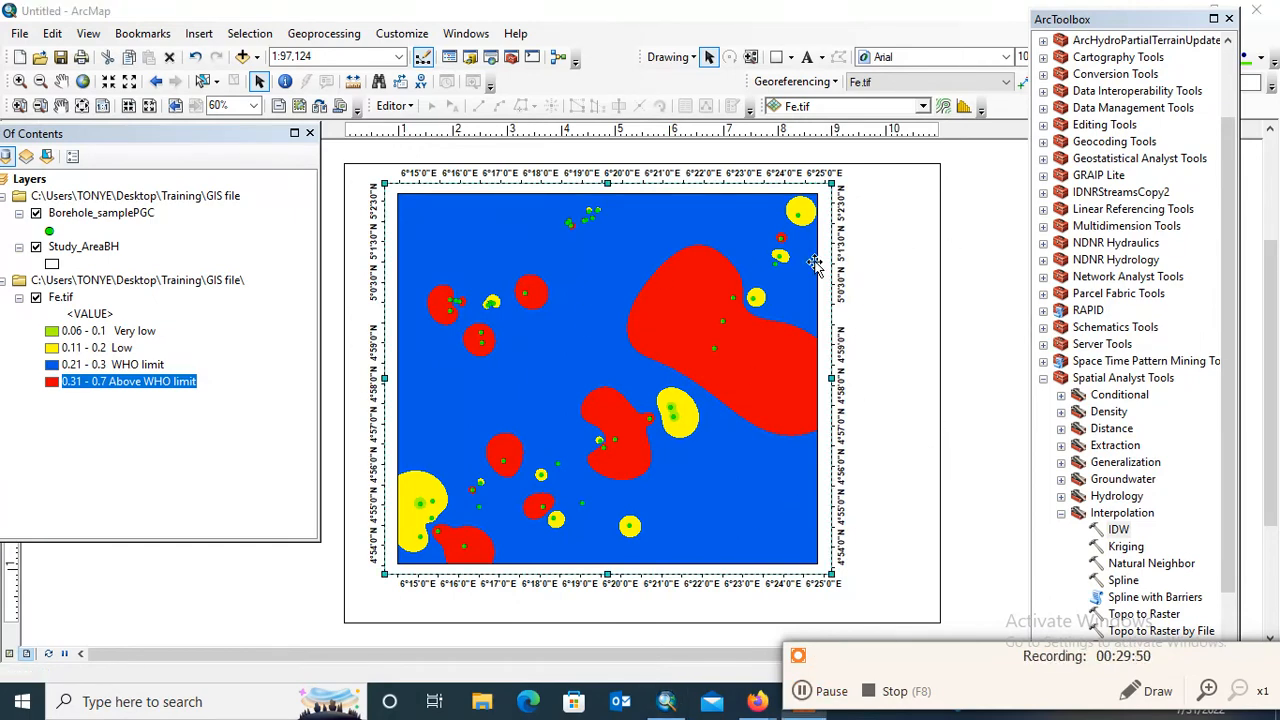
click(877, 241)
click(750, 250)
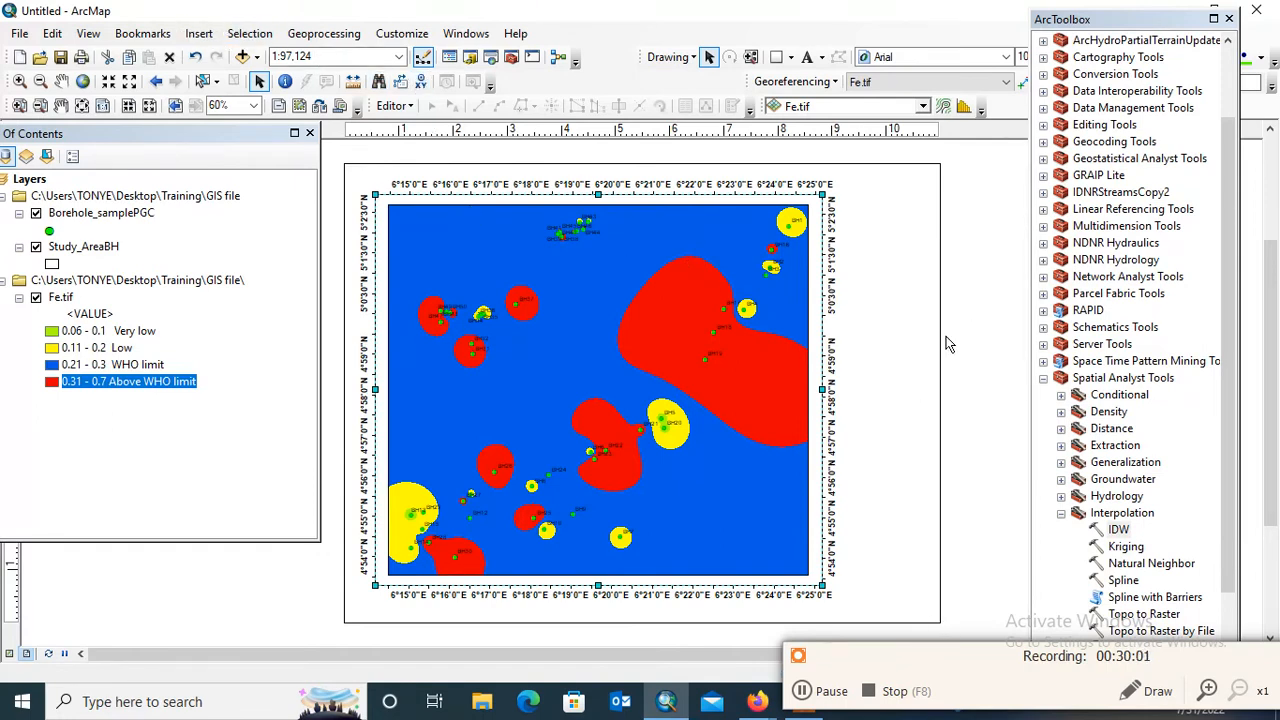
Insert a one-column legend titled Legend for Borehole_samplePGC, Study_AreaBH and Fe.tif, choosing a line border and keeping the 30 by 15 pt patches
click(204, 41)
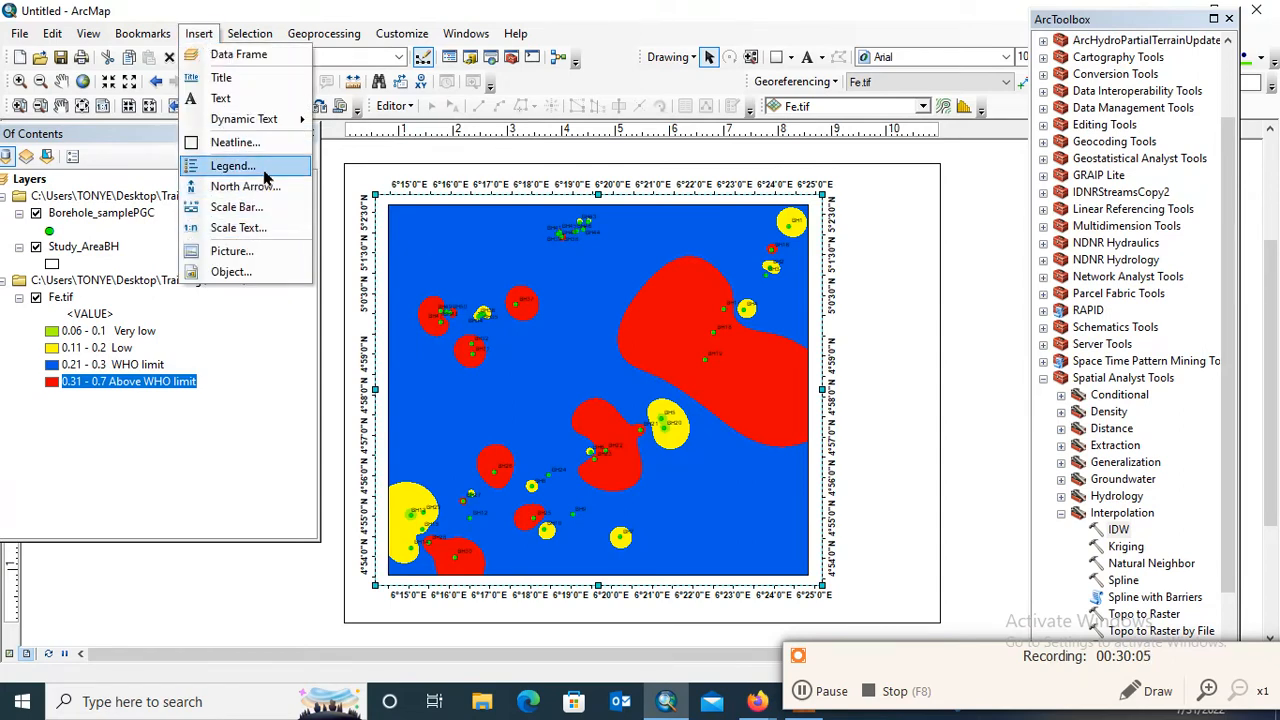
click(233, 166)
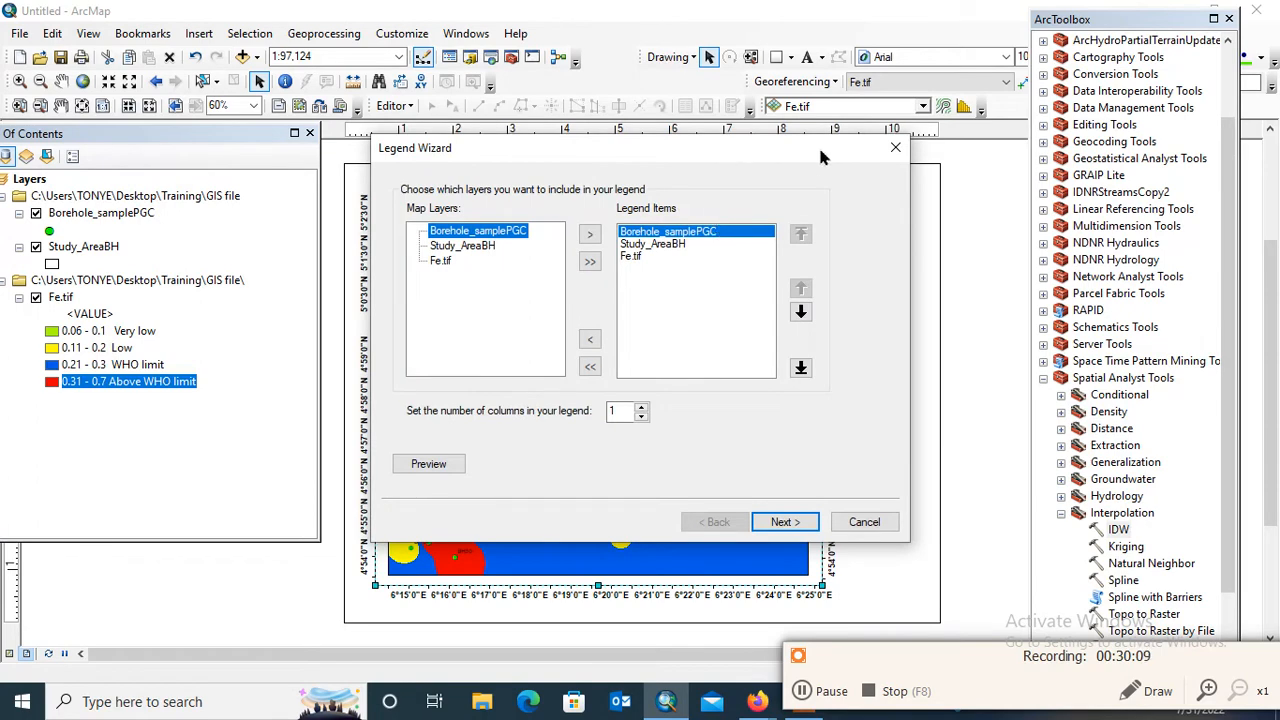
drag(820, 157, 1062, 149)
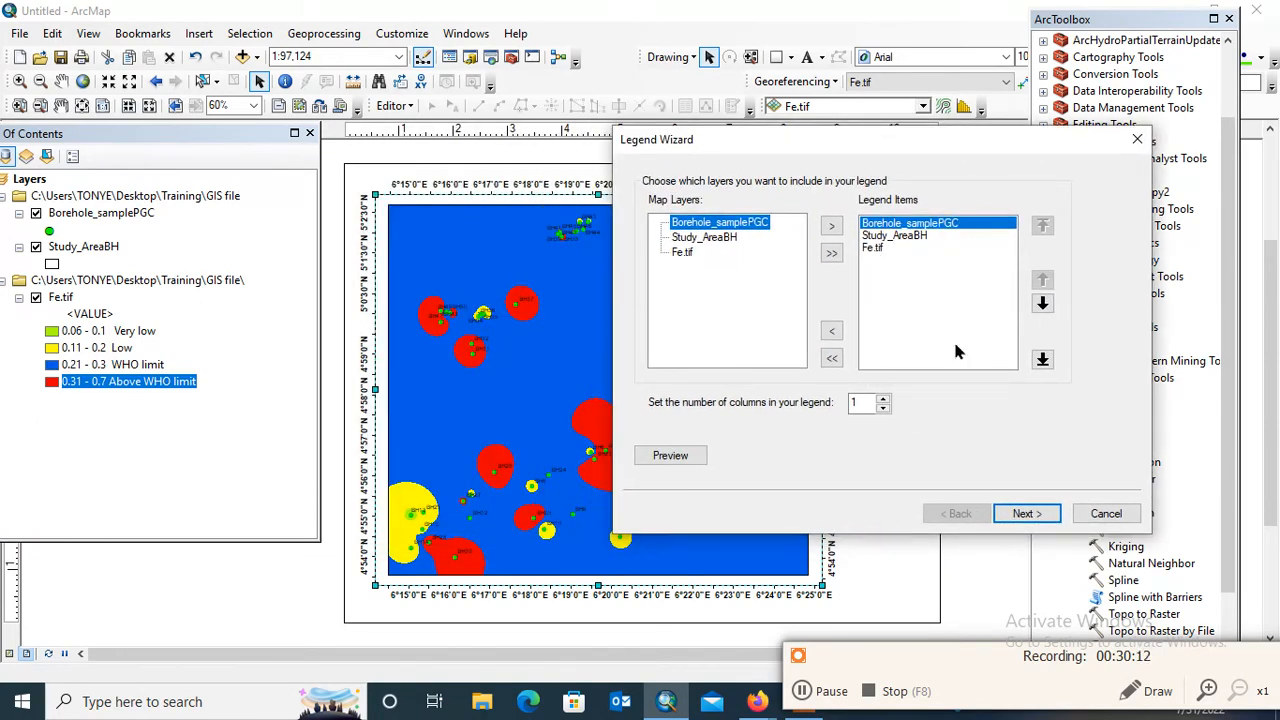
click(1025, 515)
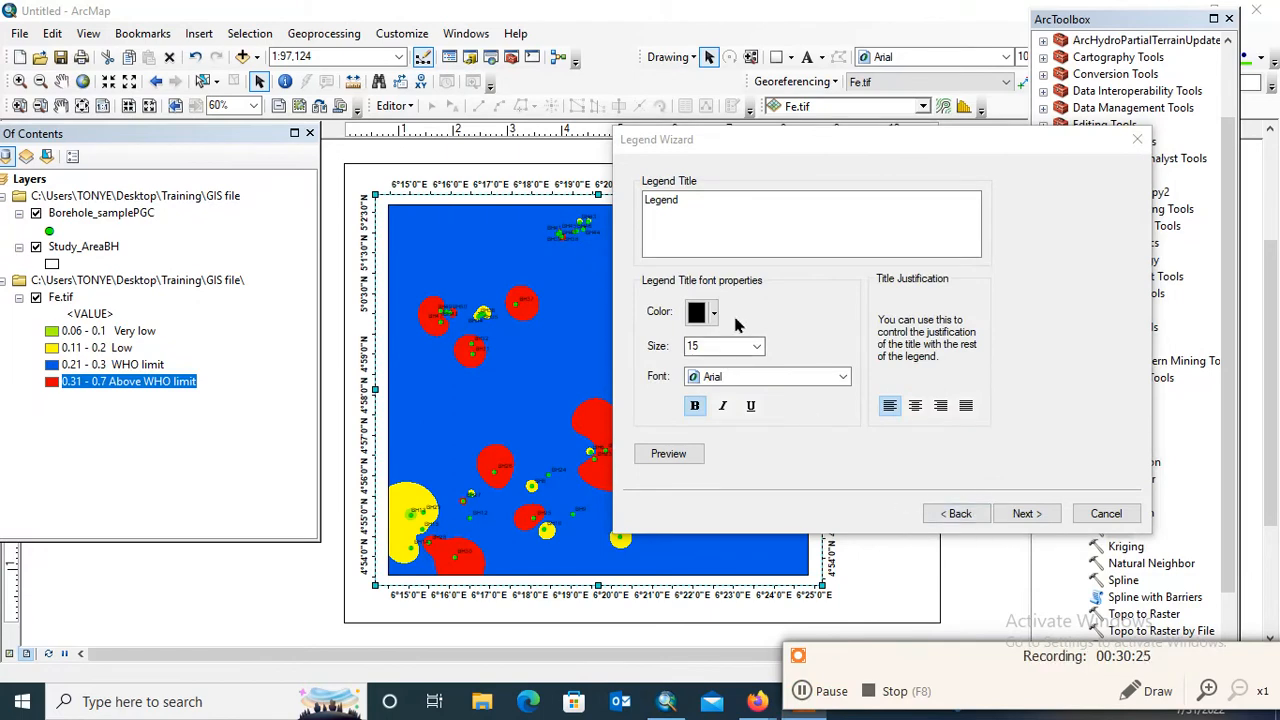
click(1026, 513)
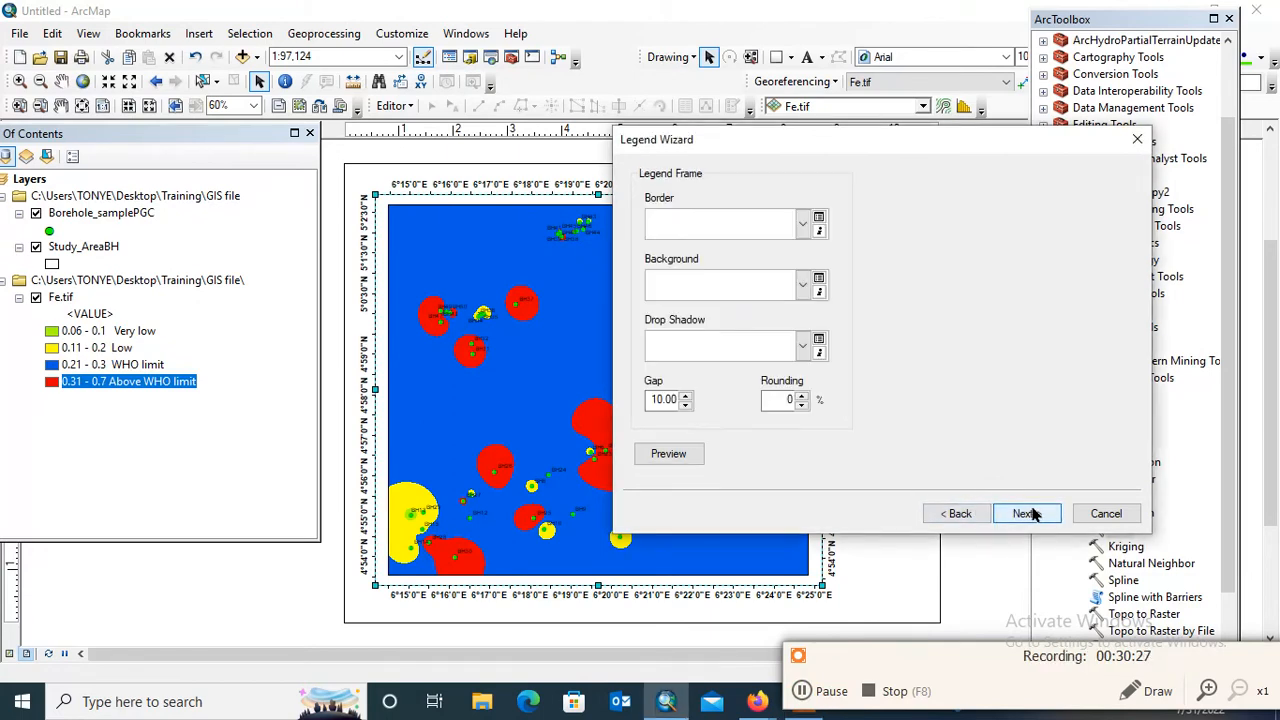
click(802, 224)
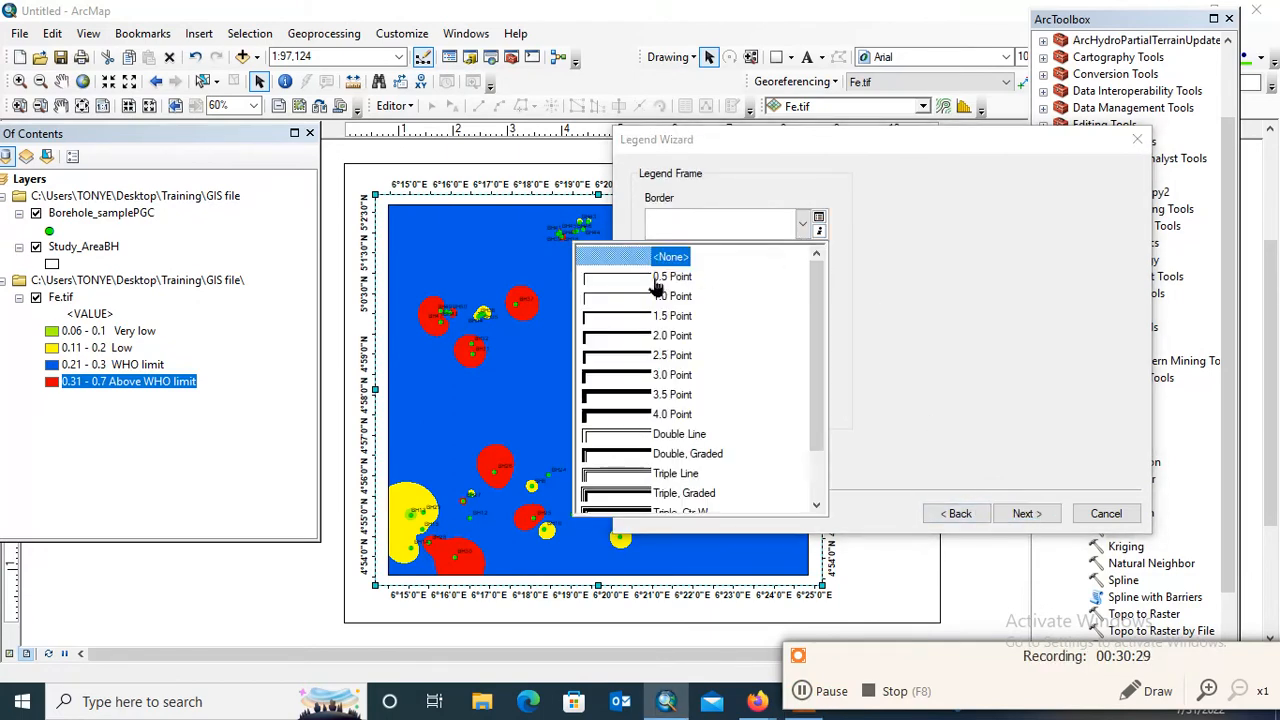
click(706, 327)
click(1027, 514)
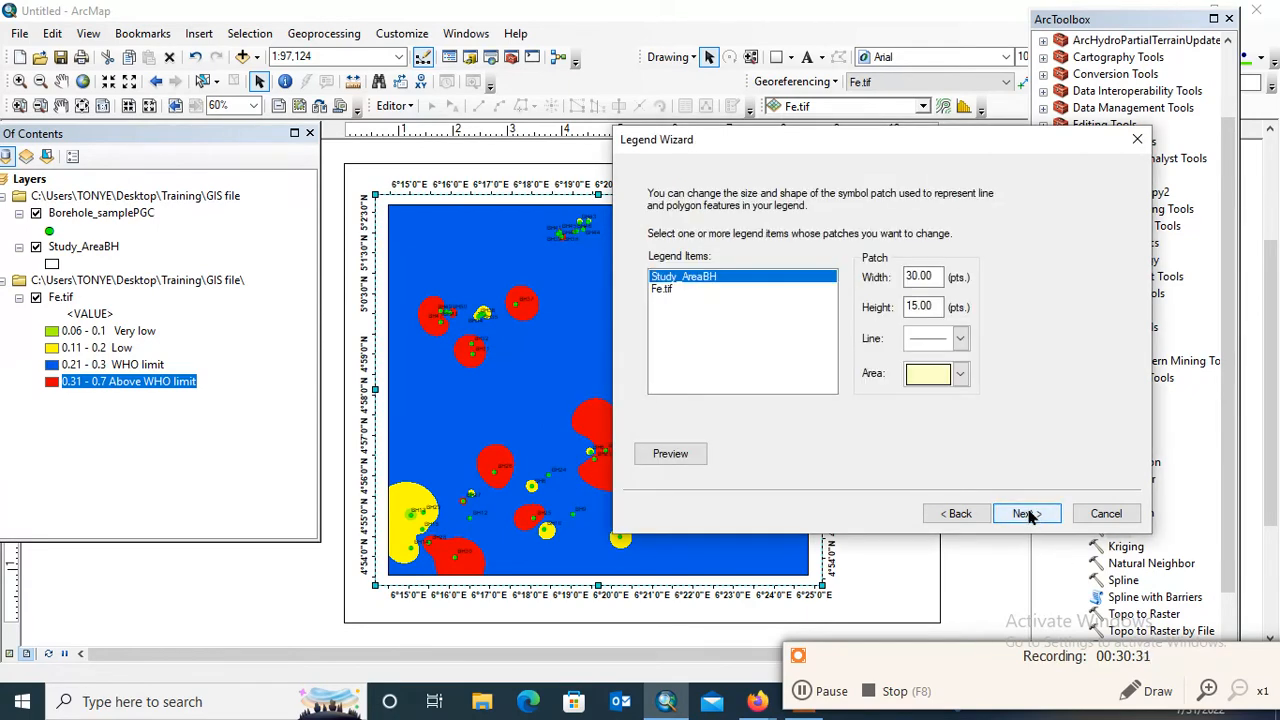
click(1031, 516)
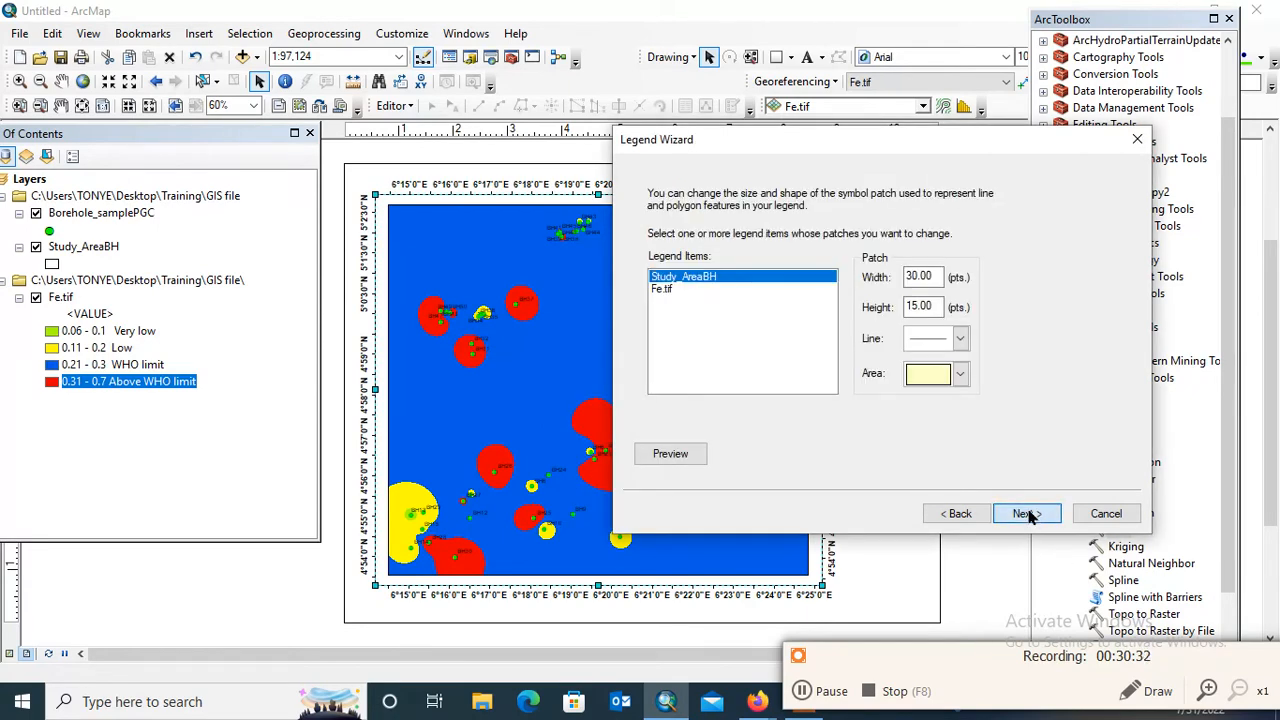
click(1027, 514)
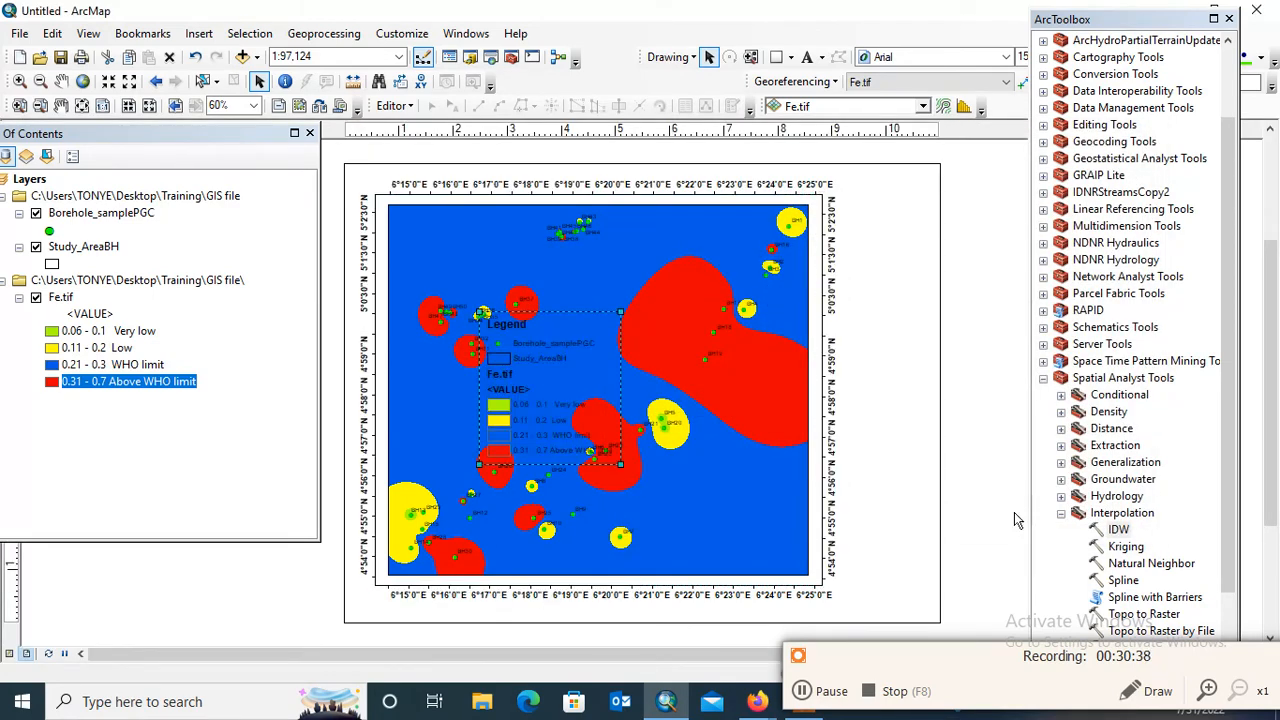
Move the legend outside the map frame, beside its lower-right corner, and set the map page width to 14 inches
drag(570, 366, 941, 484)
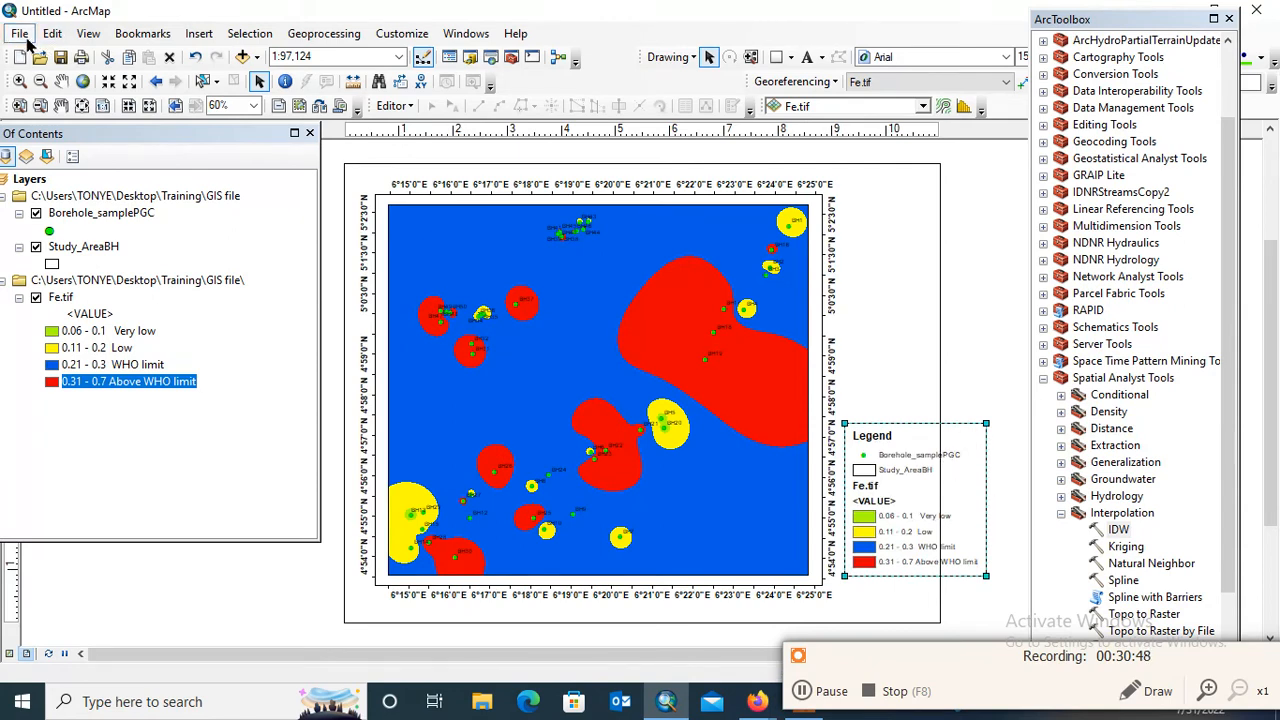
click(24, 34)
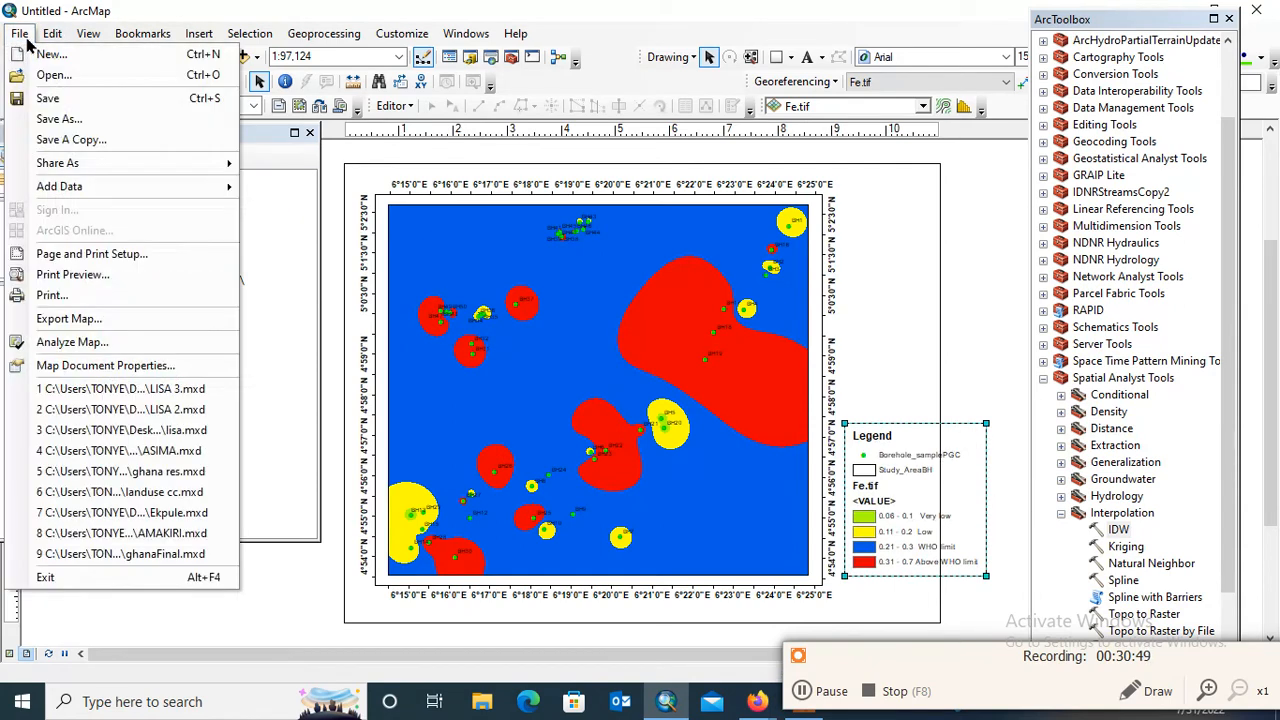
click(138, 258)
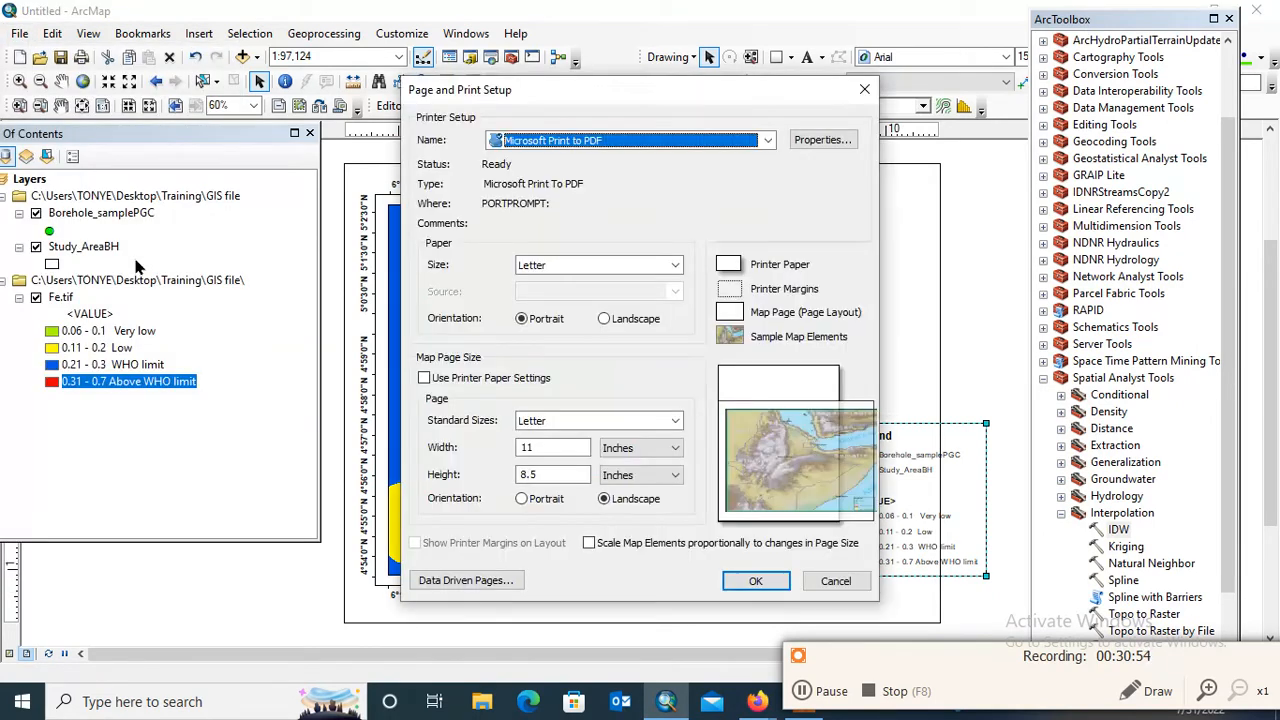
double_click(527, 447)
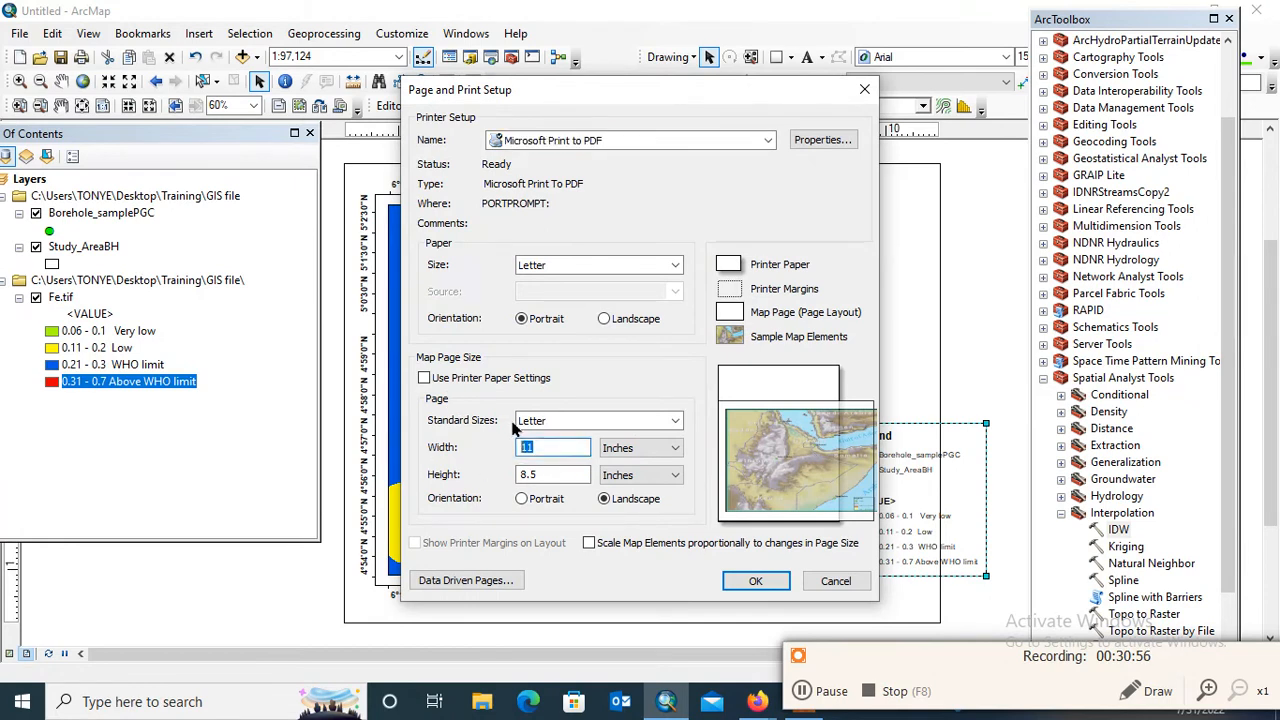
text(14)
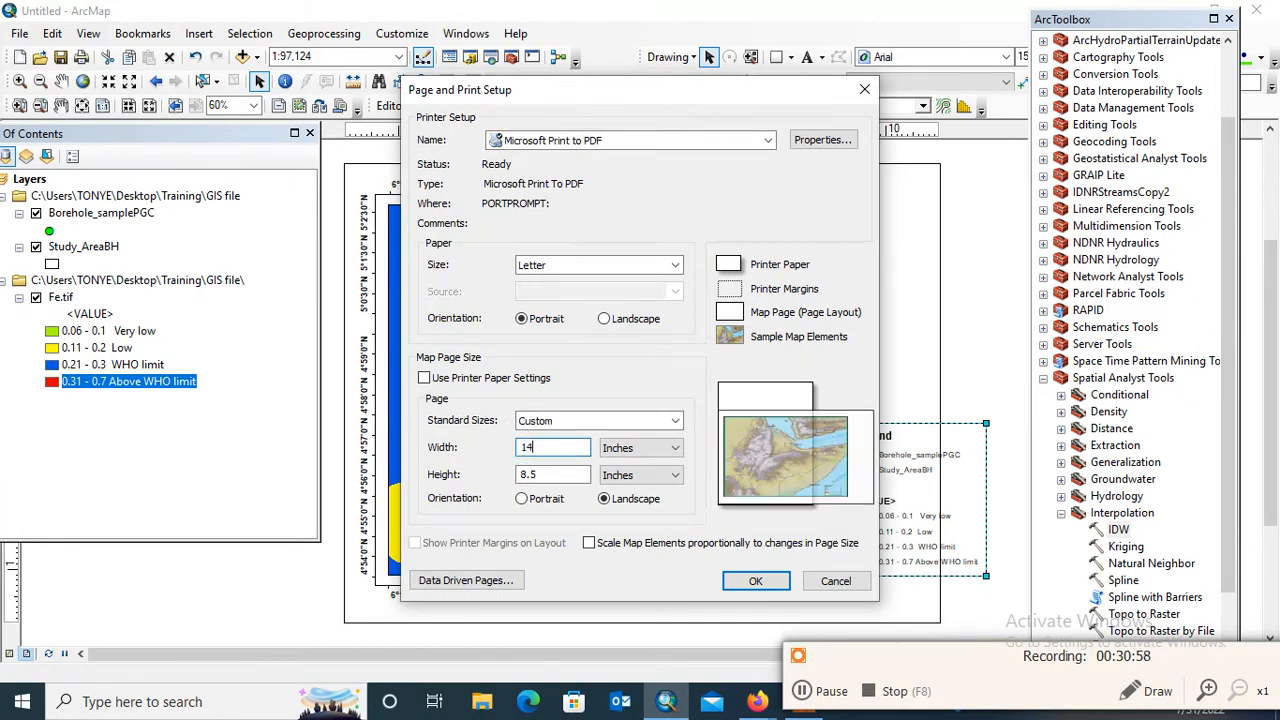
key(Return)
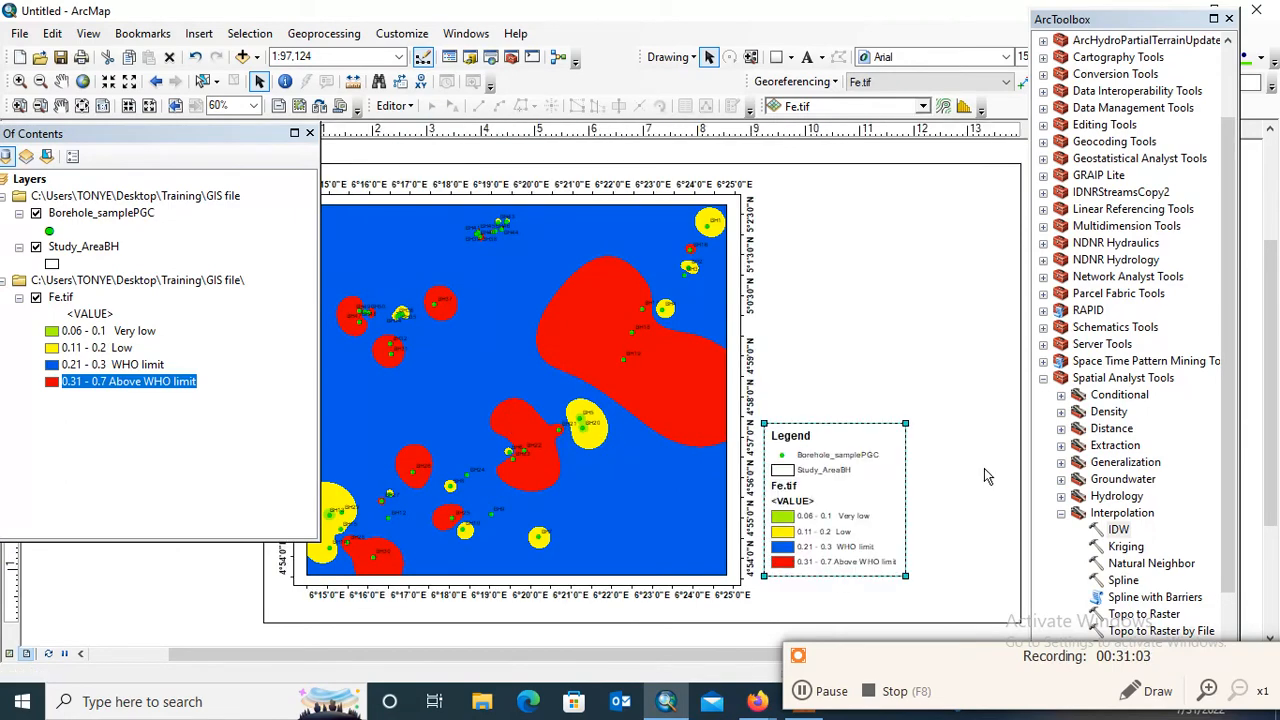
Reduce the map page width so the page fits closely around the map and legend, and deselect the legend
click(19, 33)
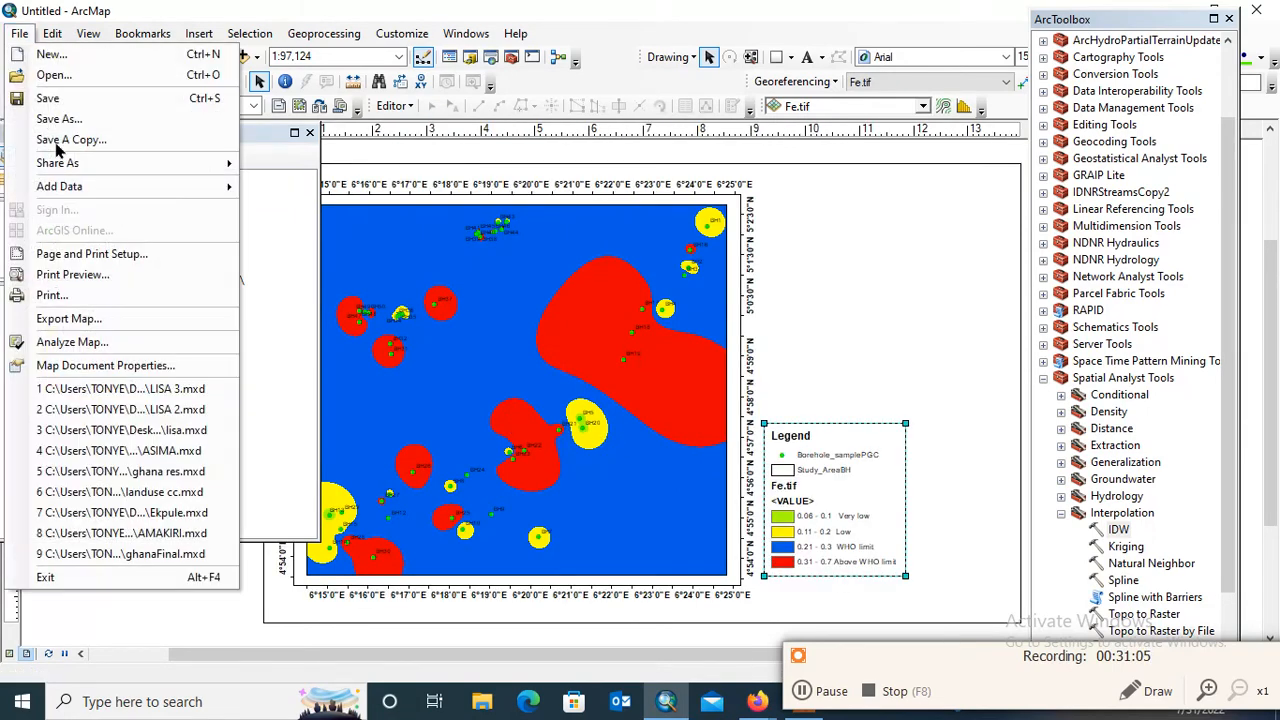
click(147, 264)
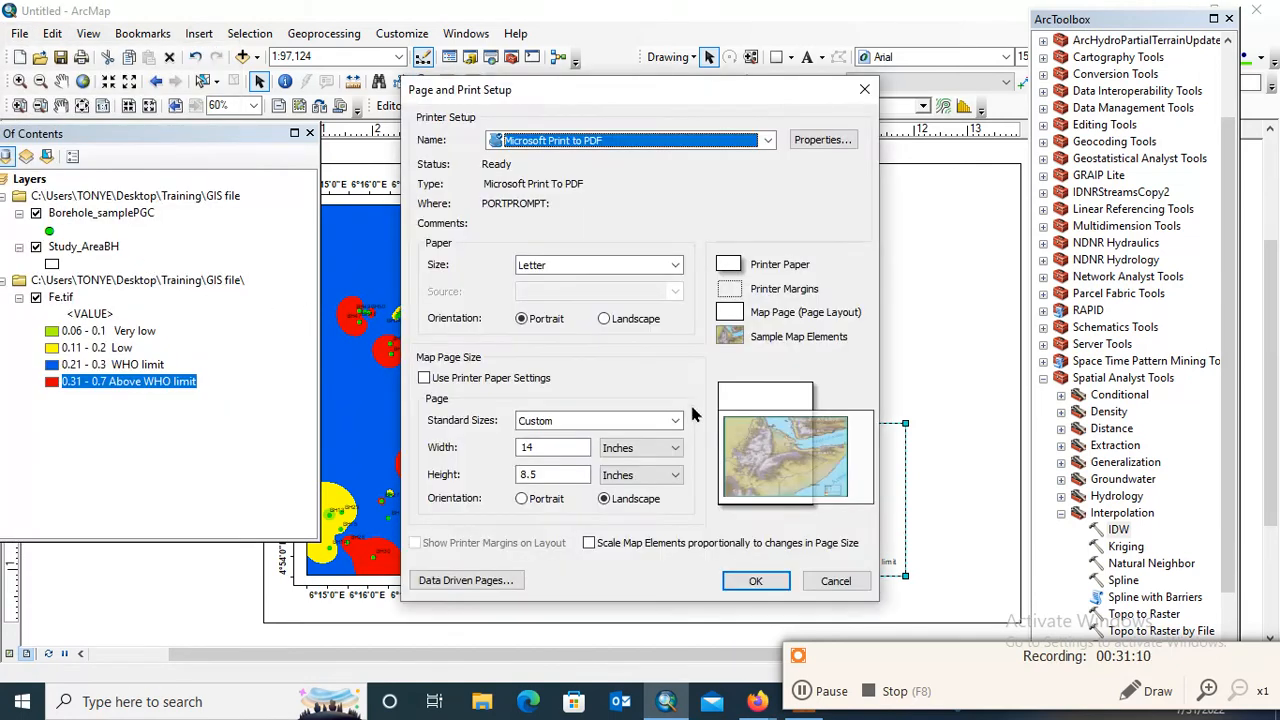
double_click(553, 447)
text(1)
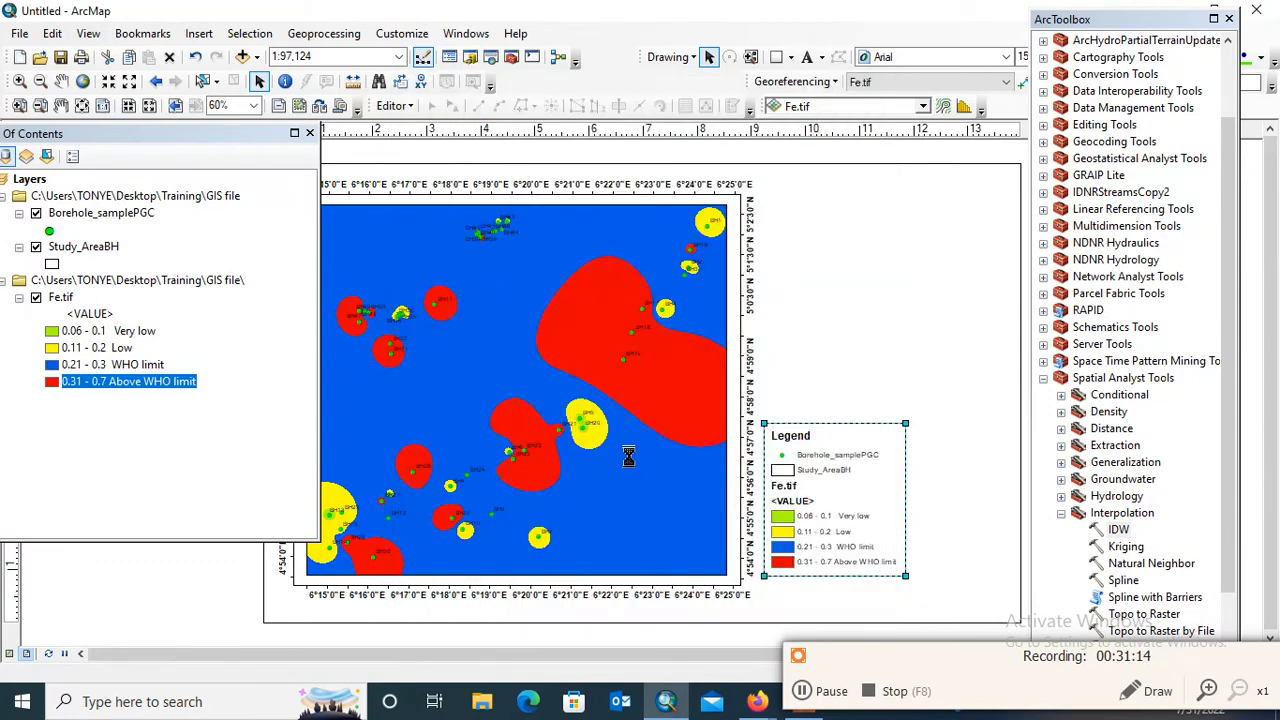
key(Return)
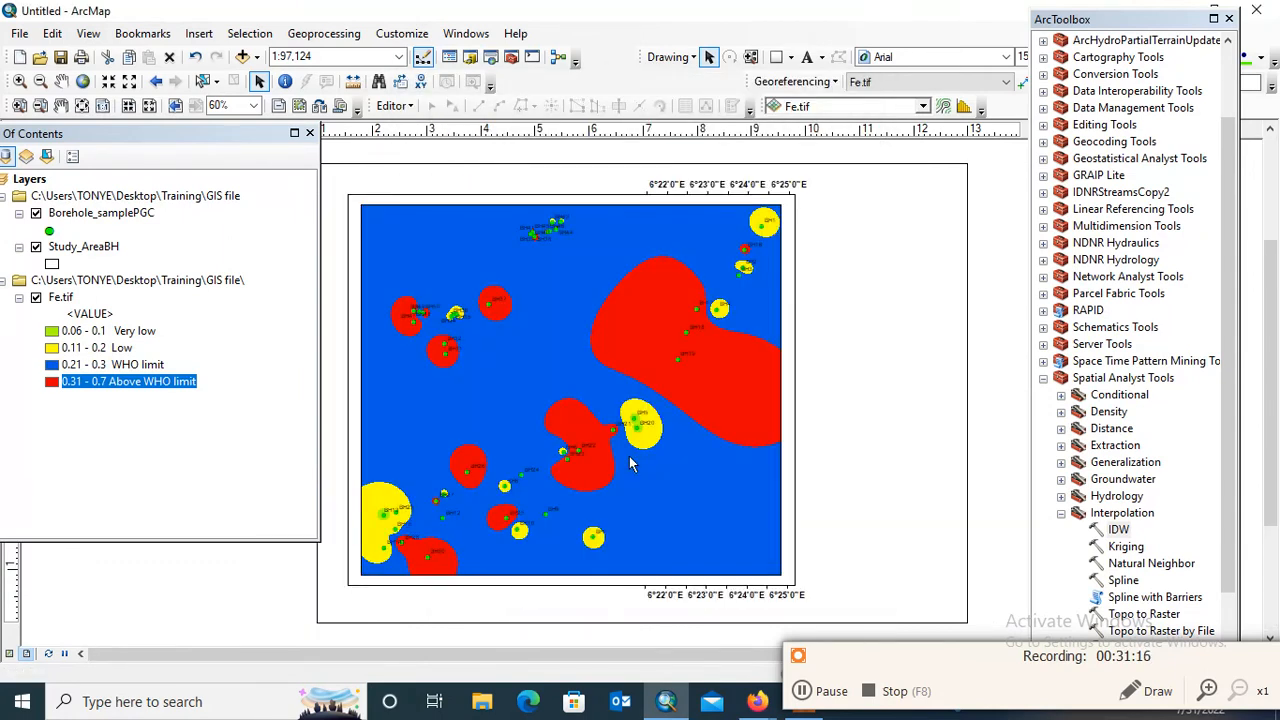
click(1021, 431)
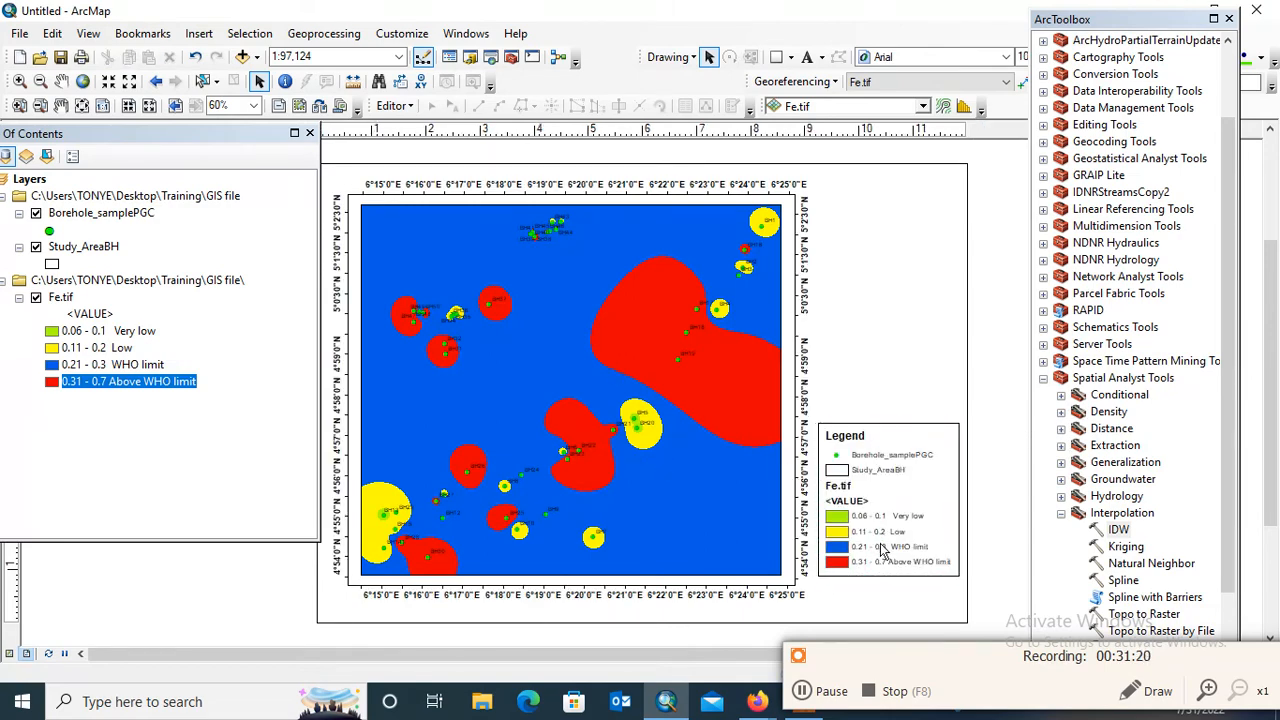
Clear the <VALUE> heading text under the Fe.tif layer so it no longer shows in the legend
click(95, 316)
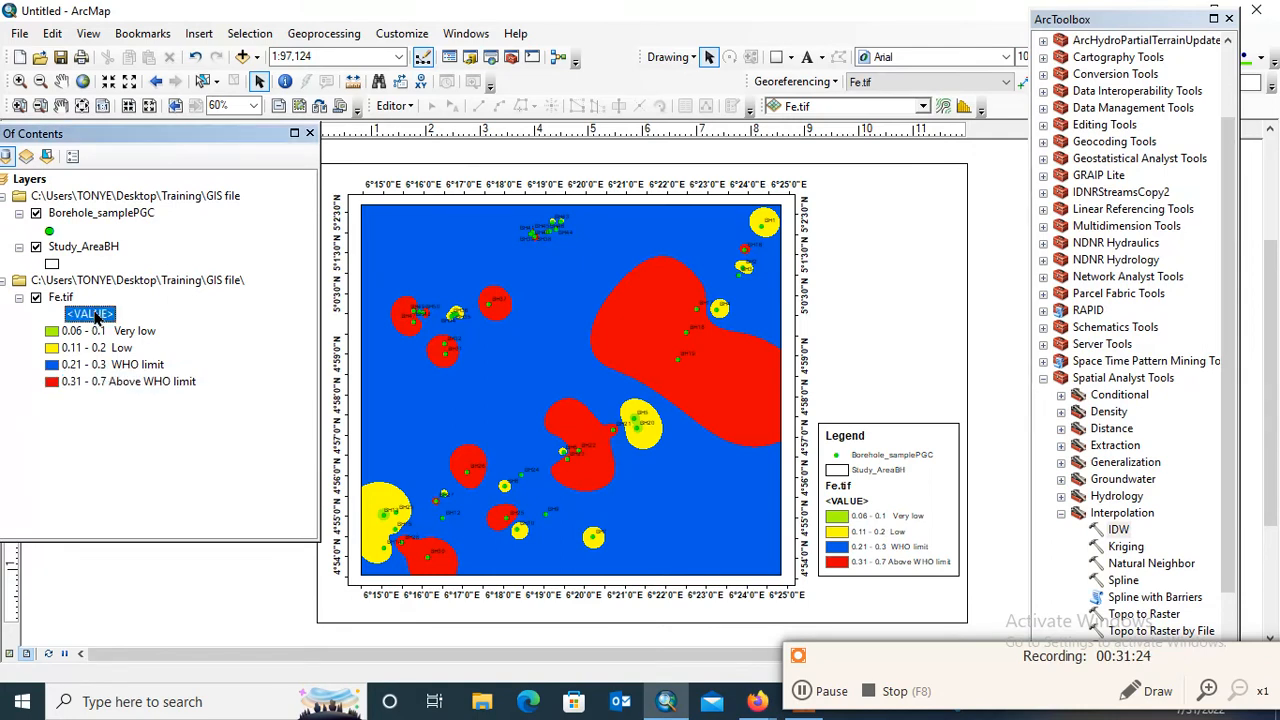
click(97, 316)
key(BackSpace)
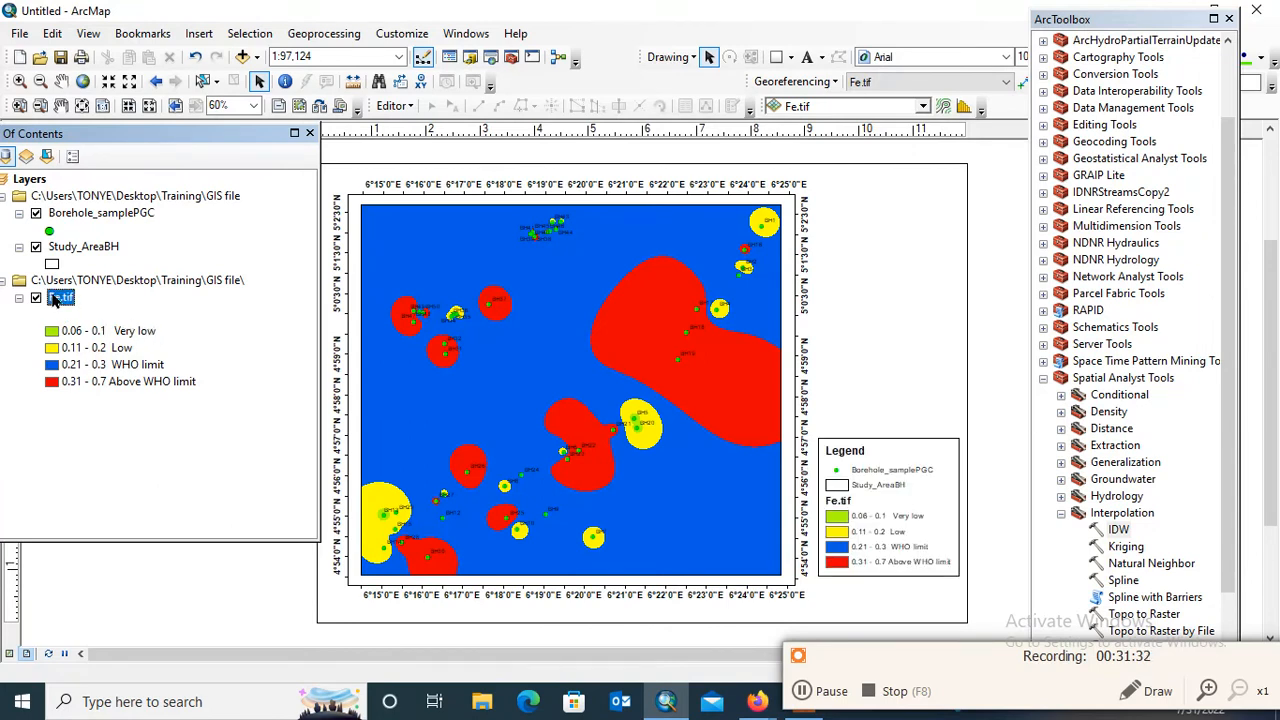
Rename the Fe.tif layer as Iron (Fe)mg
click(58, 299)
key(BackSpace)
text(Iron)
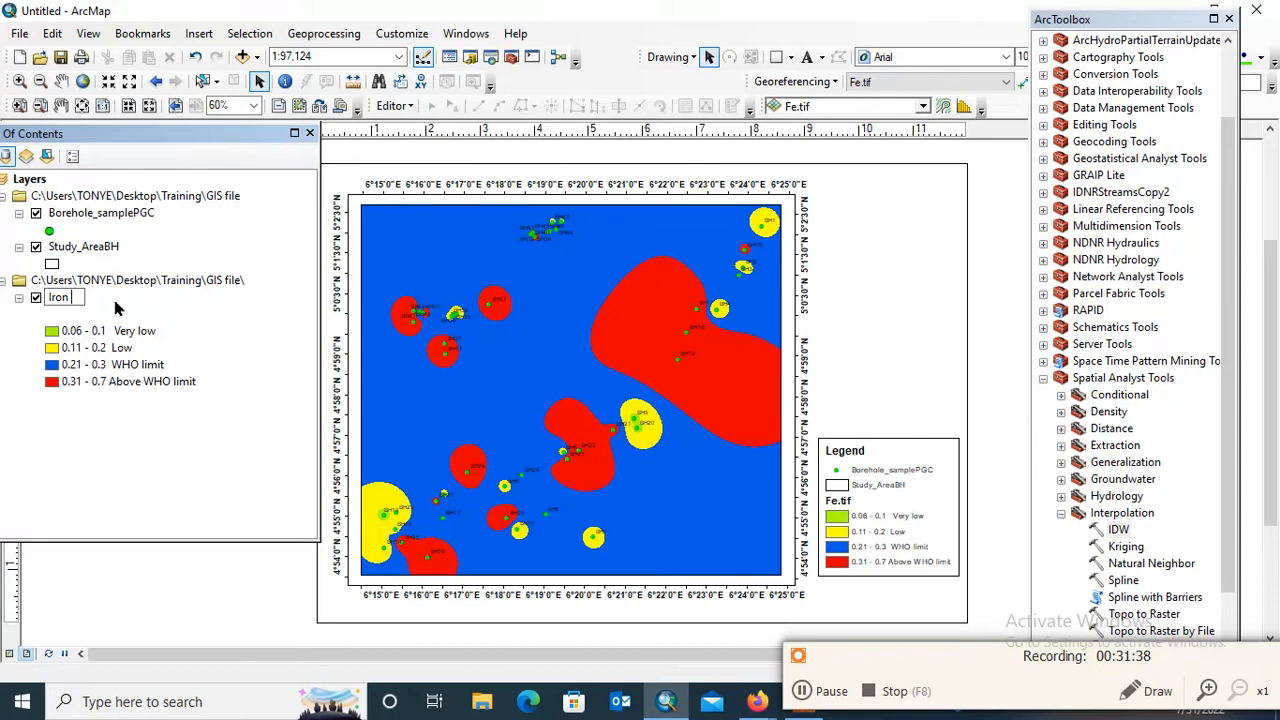
text( m/)
key(BackSpace)
text(g/)
key(BackSpace)
key(BackSpace)
key(BackSpace)
text((Fe)mg)
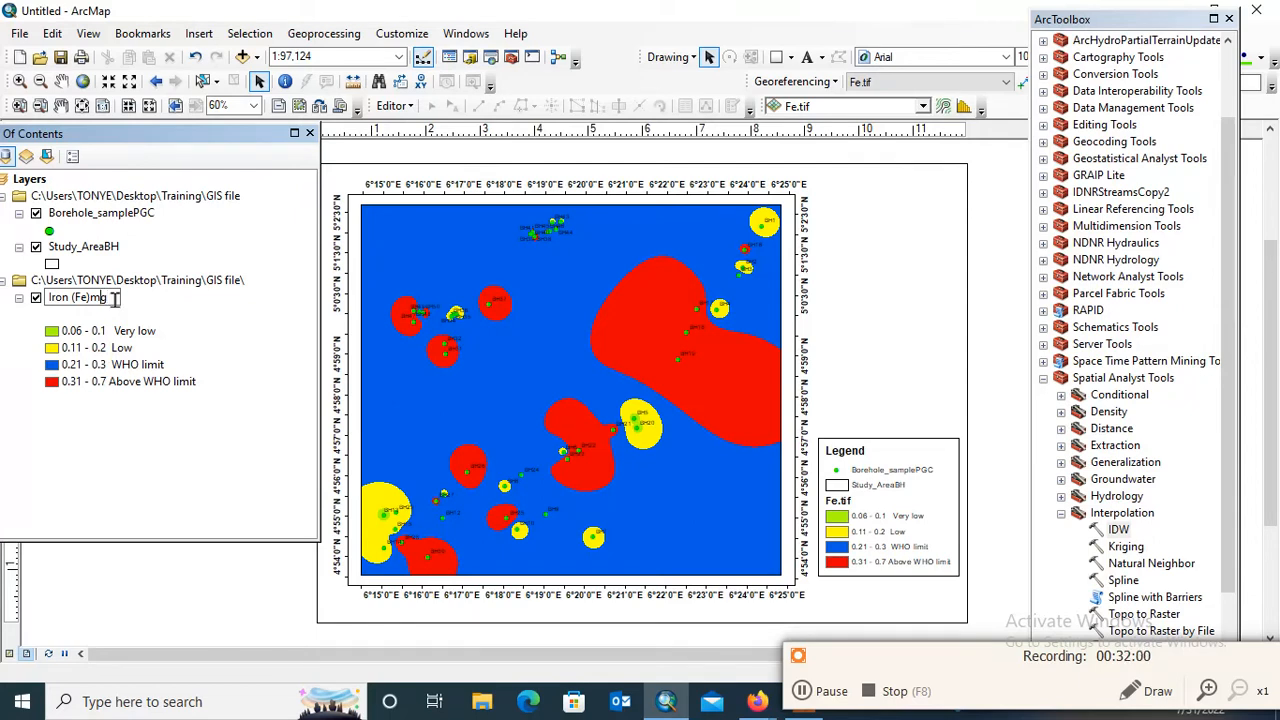
click(806, 693)
click(806, 691)
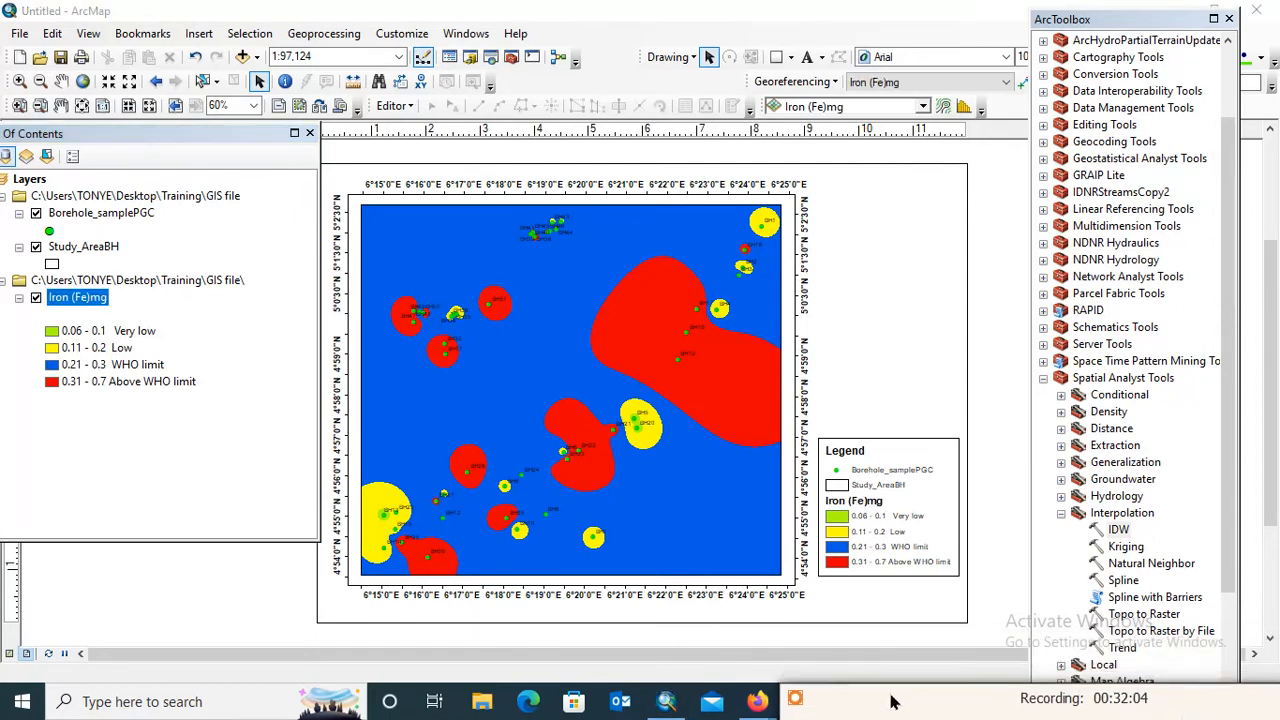
Append the missing unit ending to the iron layer's name so it reads Iron (Fe)mg/l
click(110, 298)
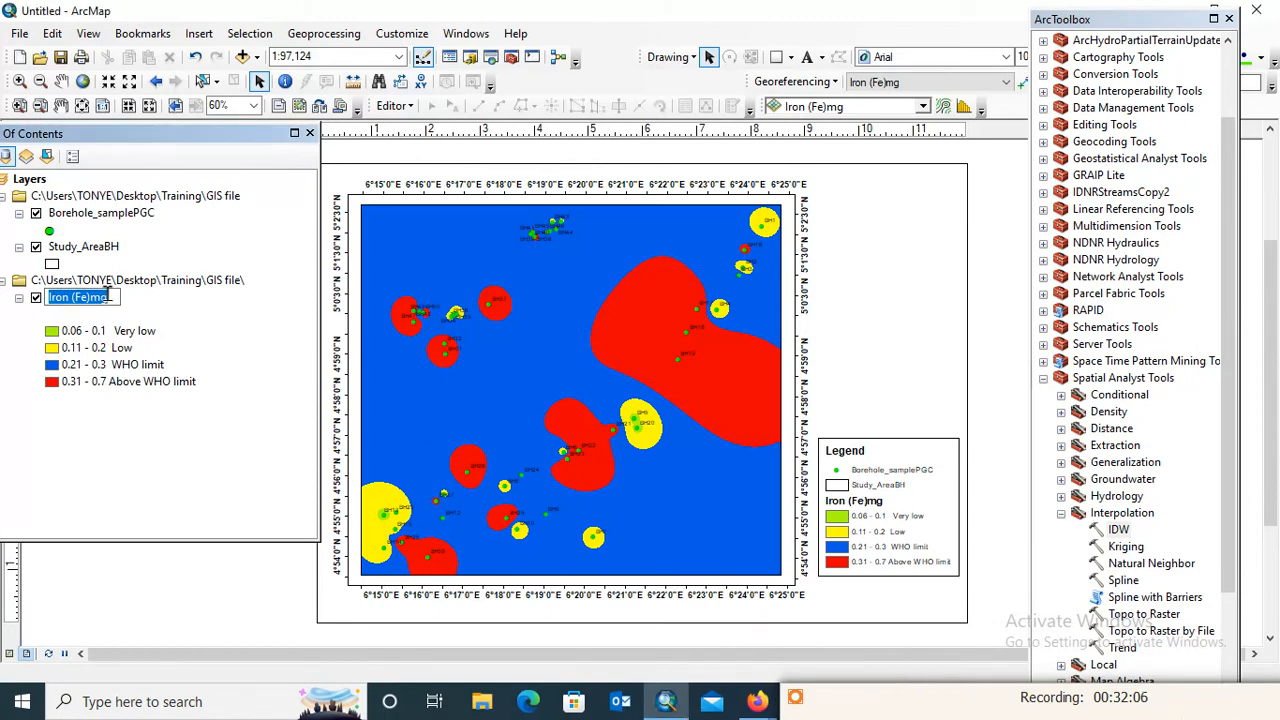
click(112, 295)
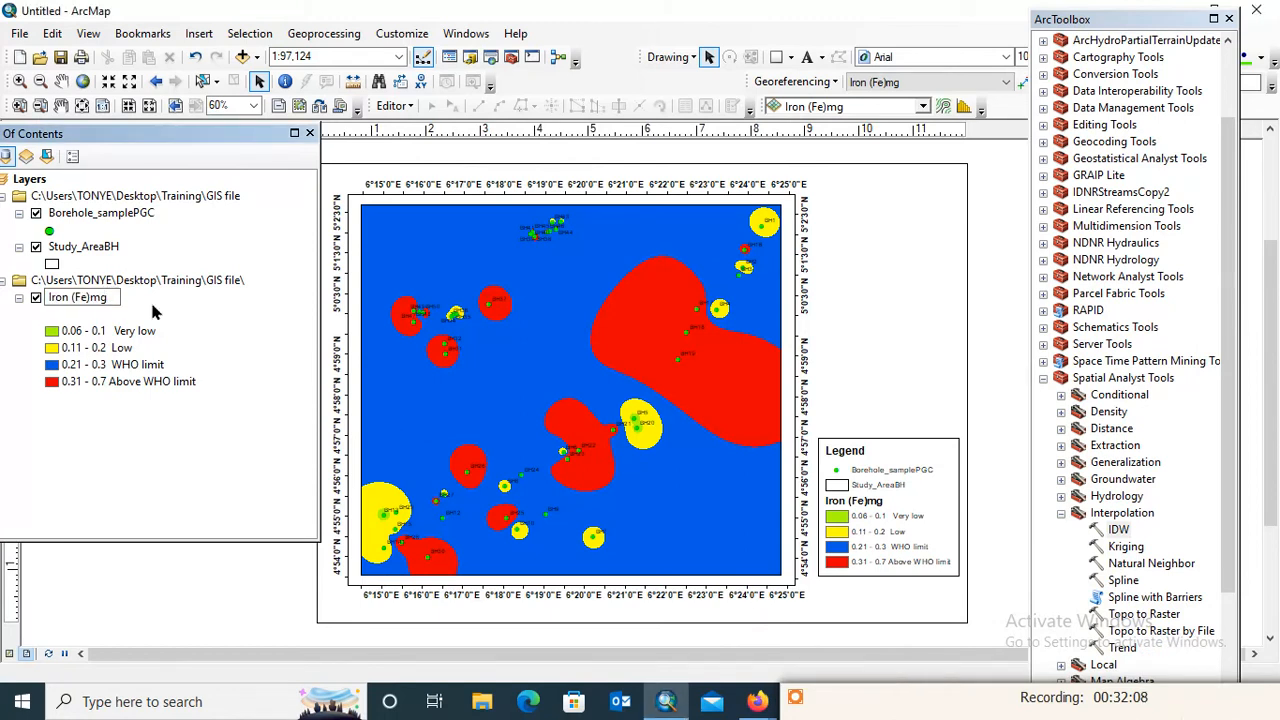
text(/l)
key(Return)
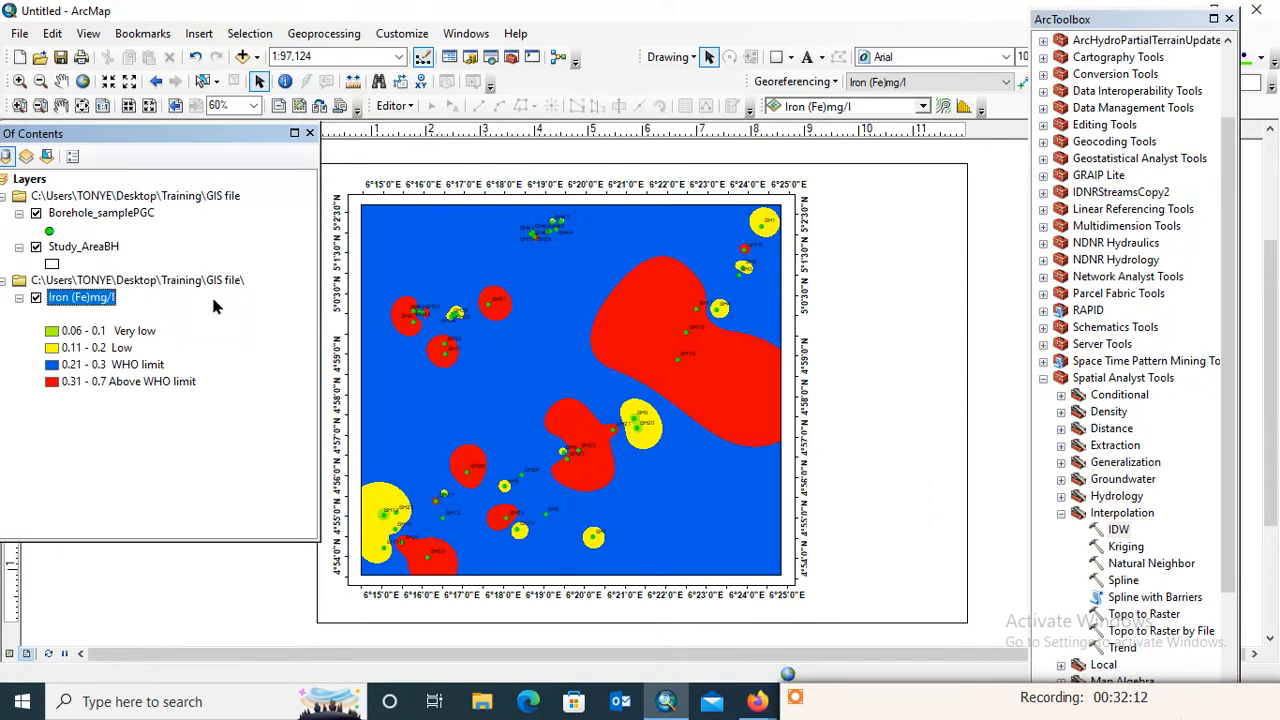
click(48, 299)
click(48, 298)
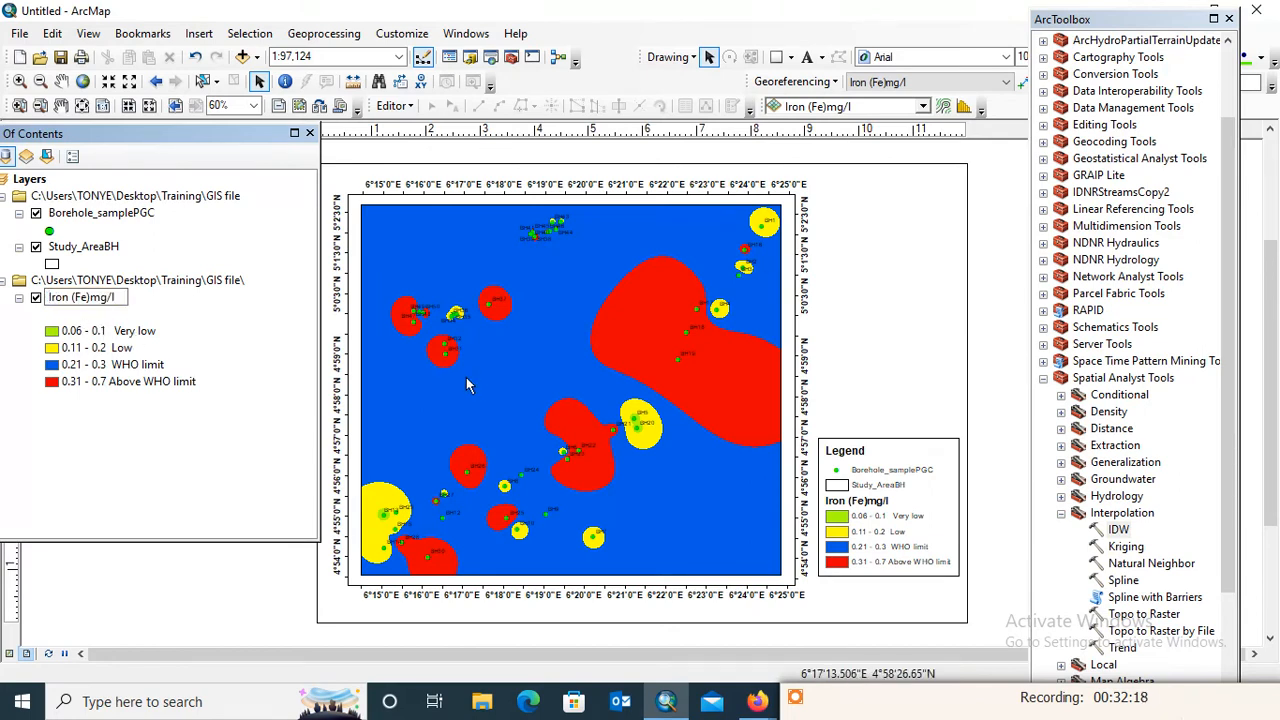
click(234, 311)
Rename the Study_AreaBH layer as Study area
click(100, 252)
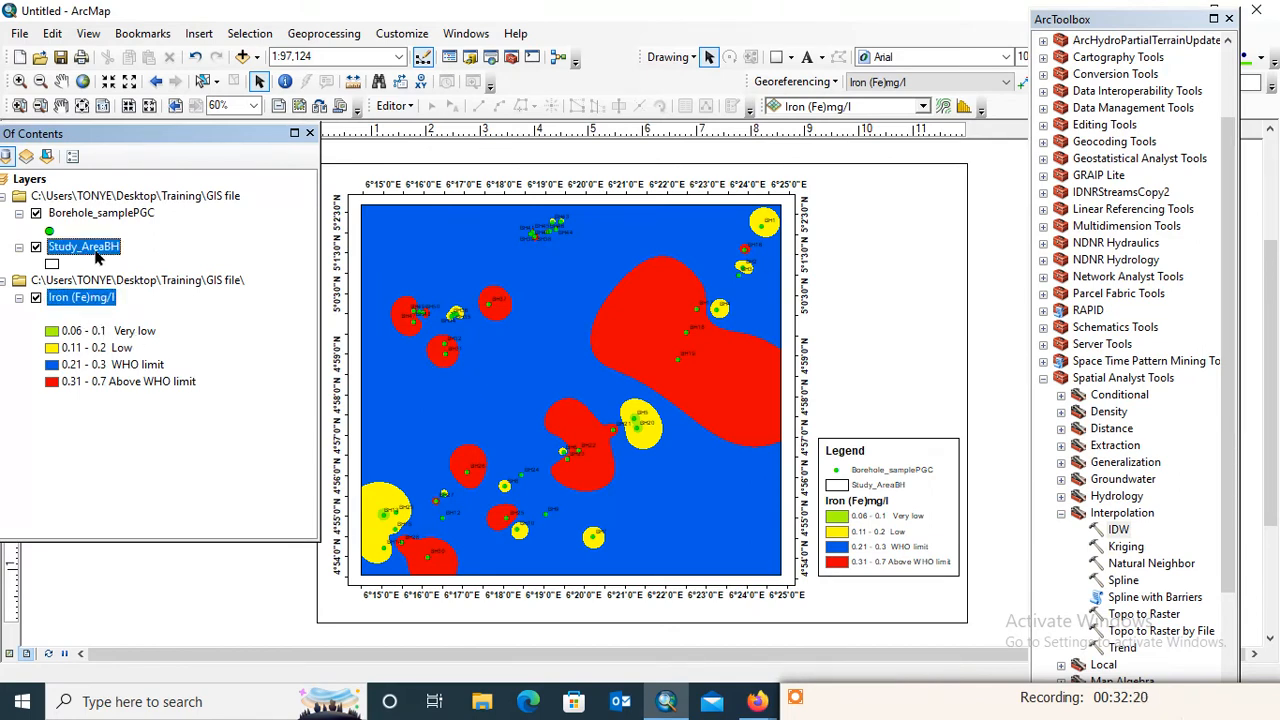
click(88, 250)
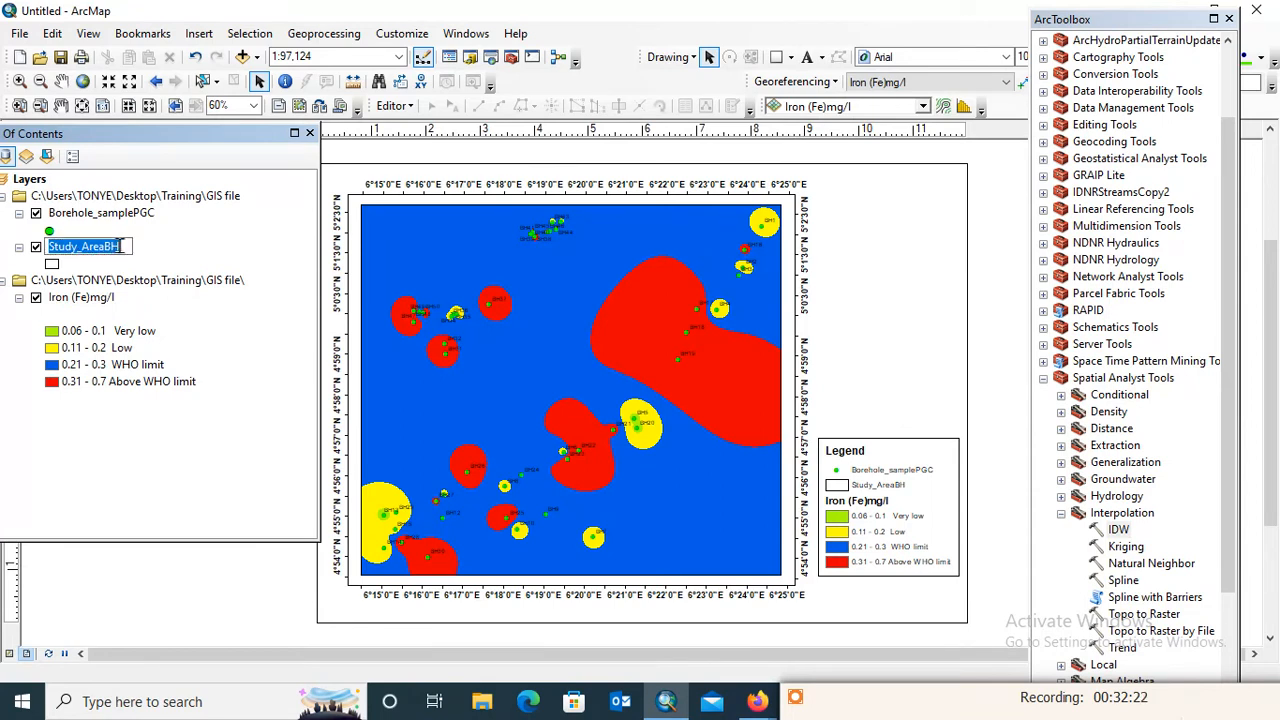
text(St)
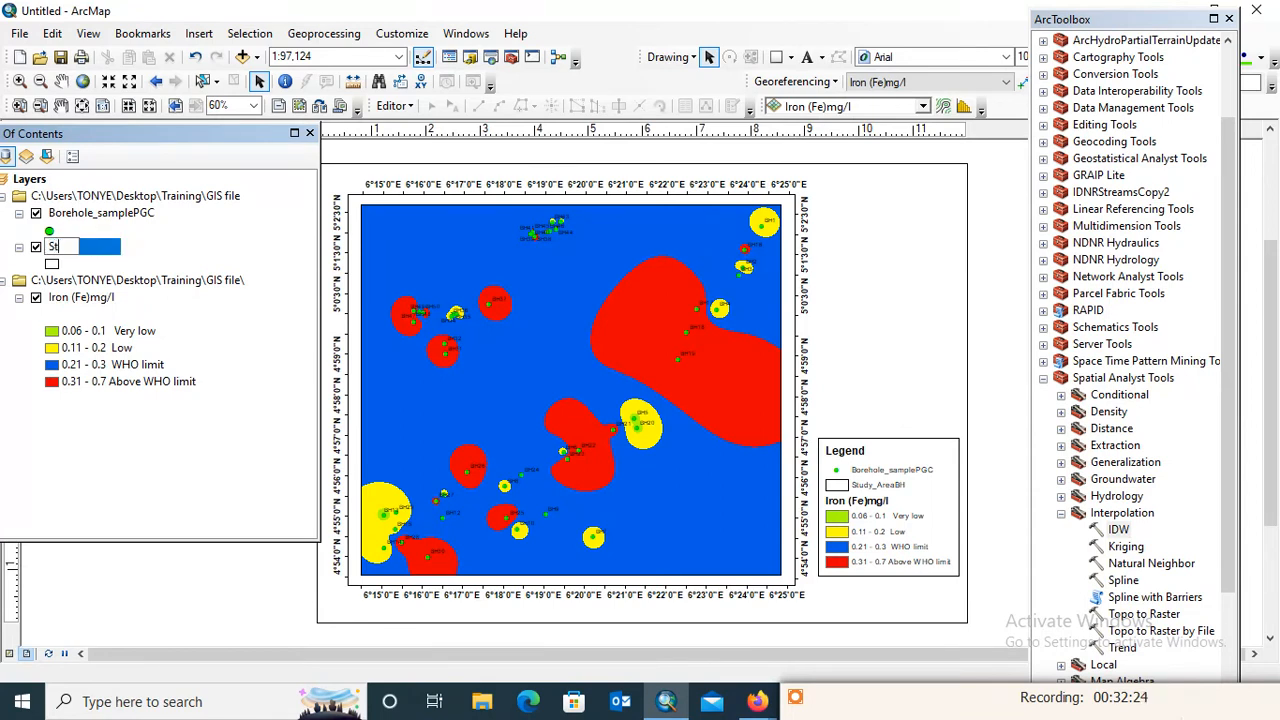
text(udy area)
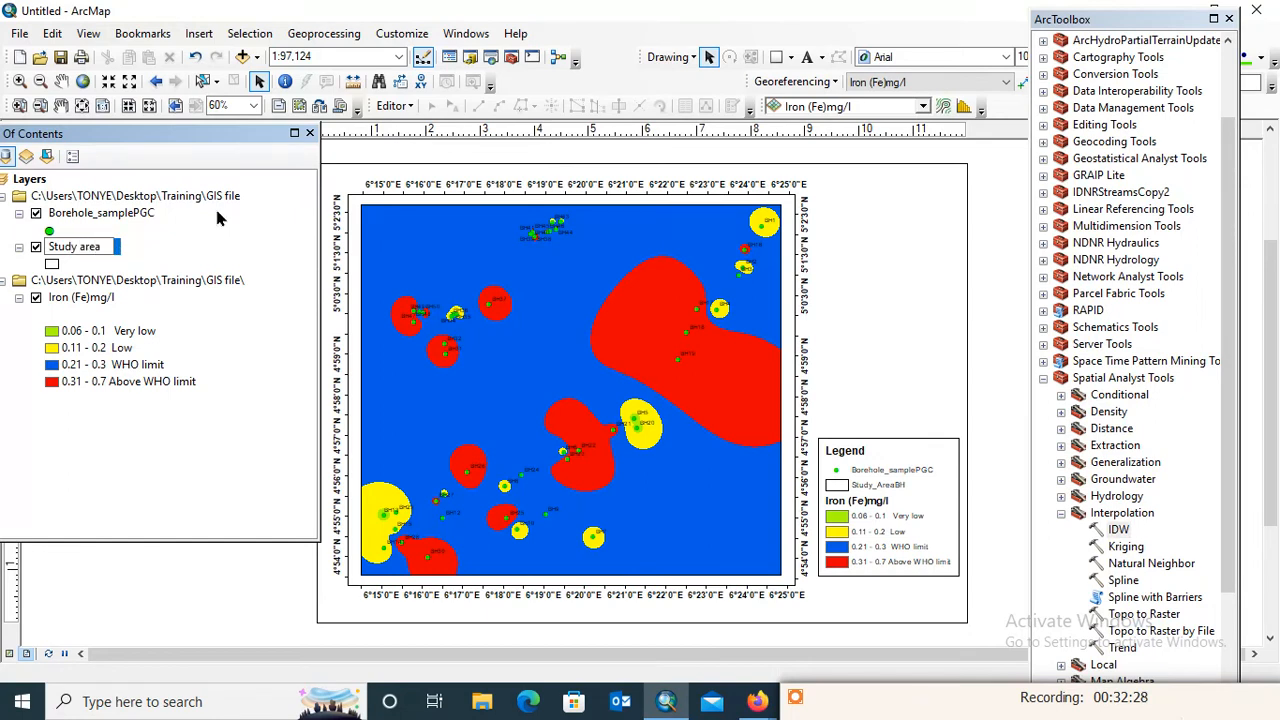
key(Return)
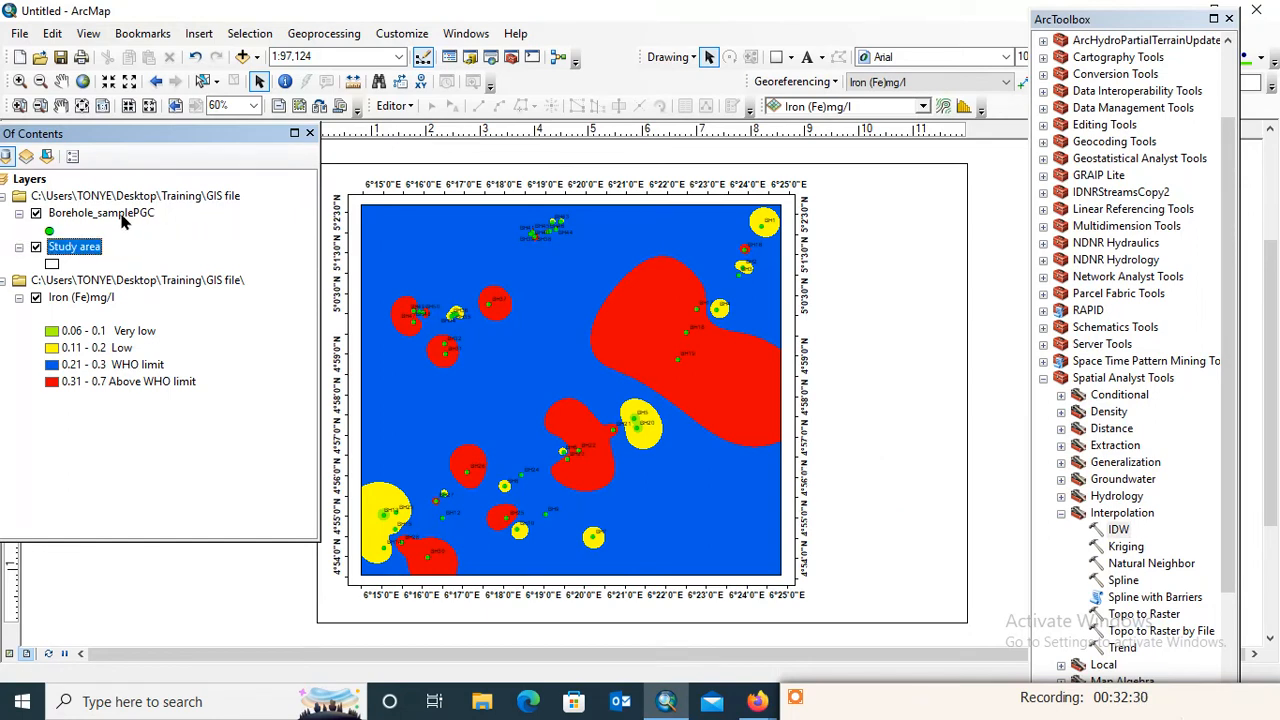
Rename the Borehole_samplePGC layer as Groundwater
click(117, 221)
click(108, 216)
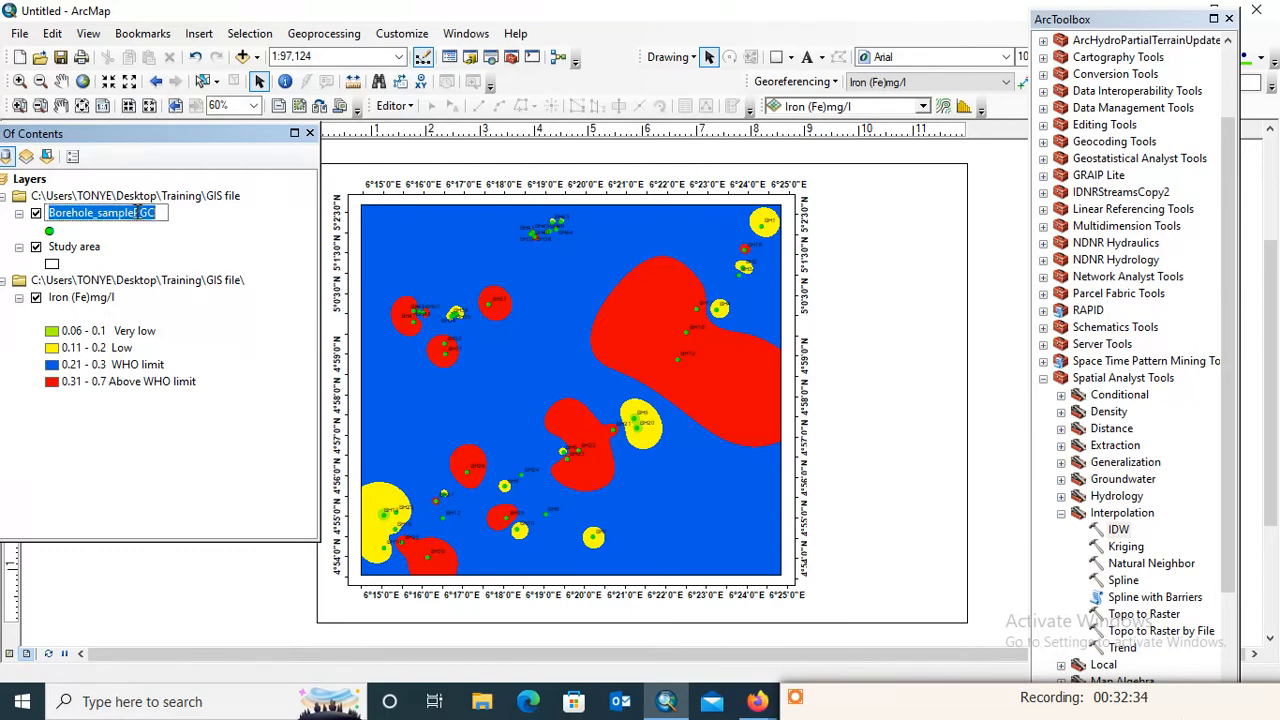
text(G)
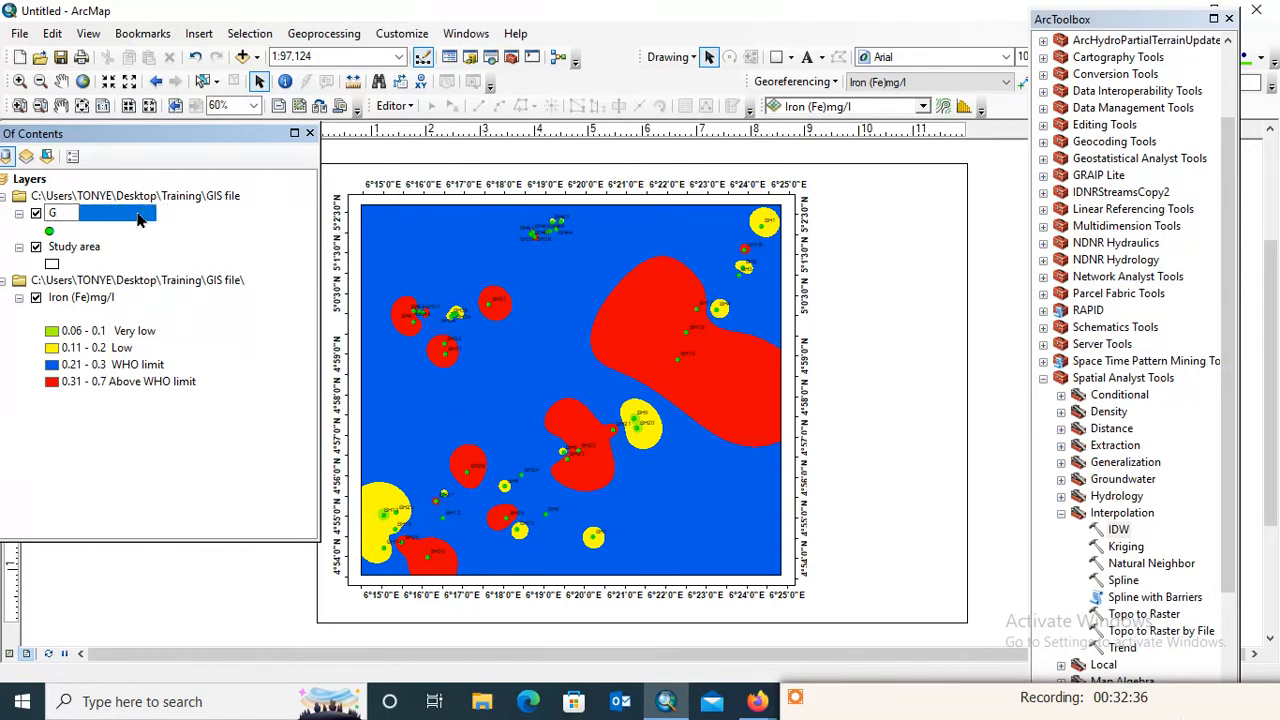
text(rou)
text(d)
key(BackSpace)
key(BackSpace)
text(roundwater)
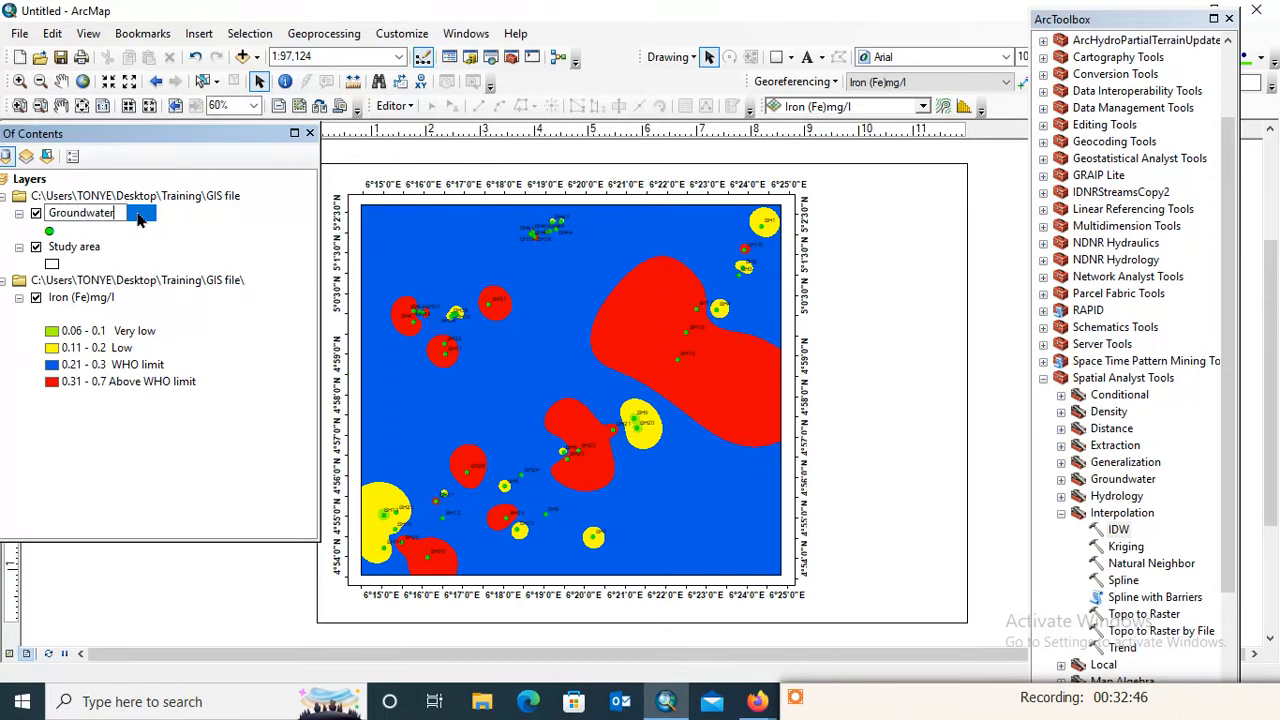
key(Return)
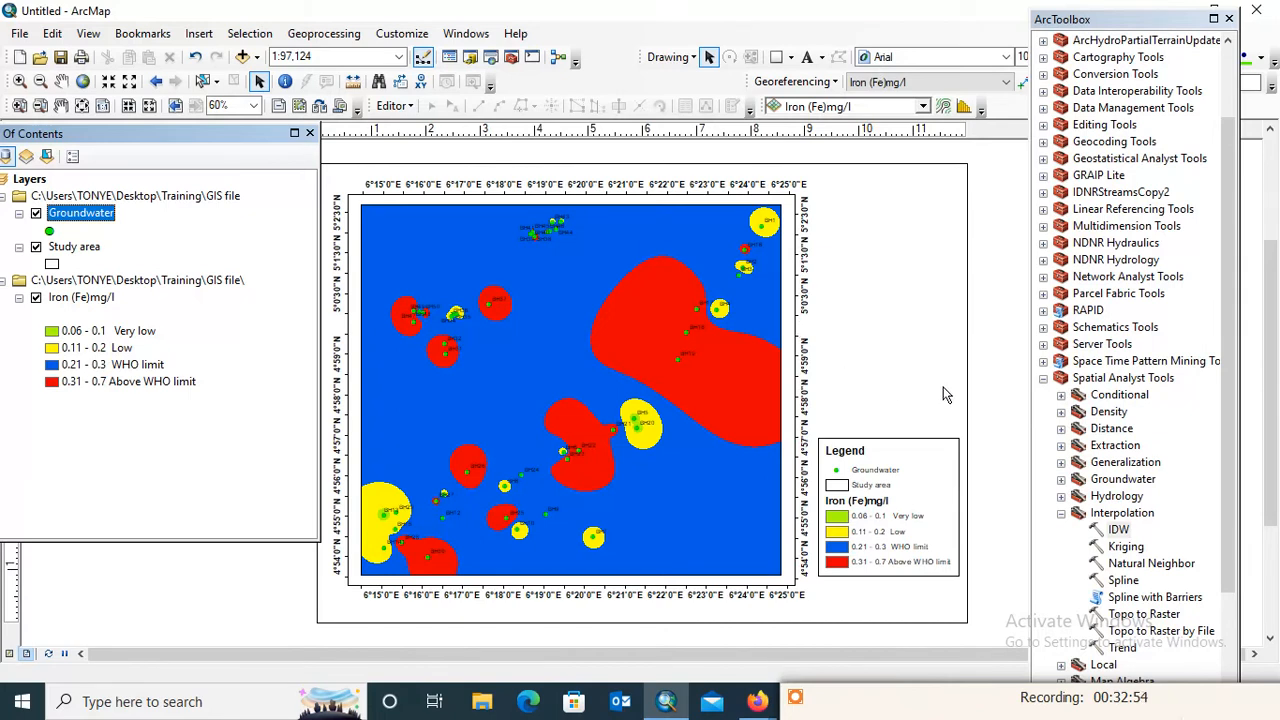
Make the labels of all legend items bold and apply the change to the legend
click(899, 501)
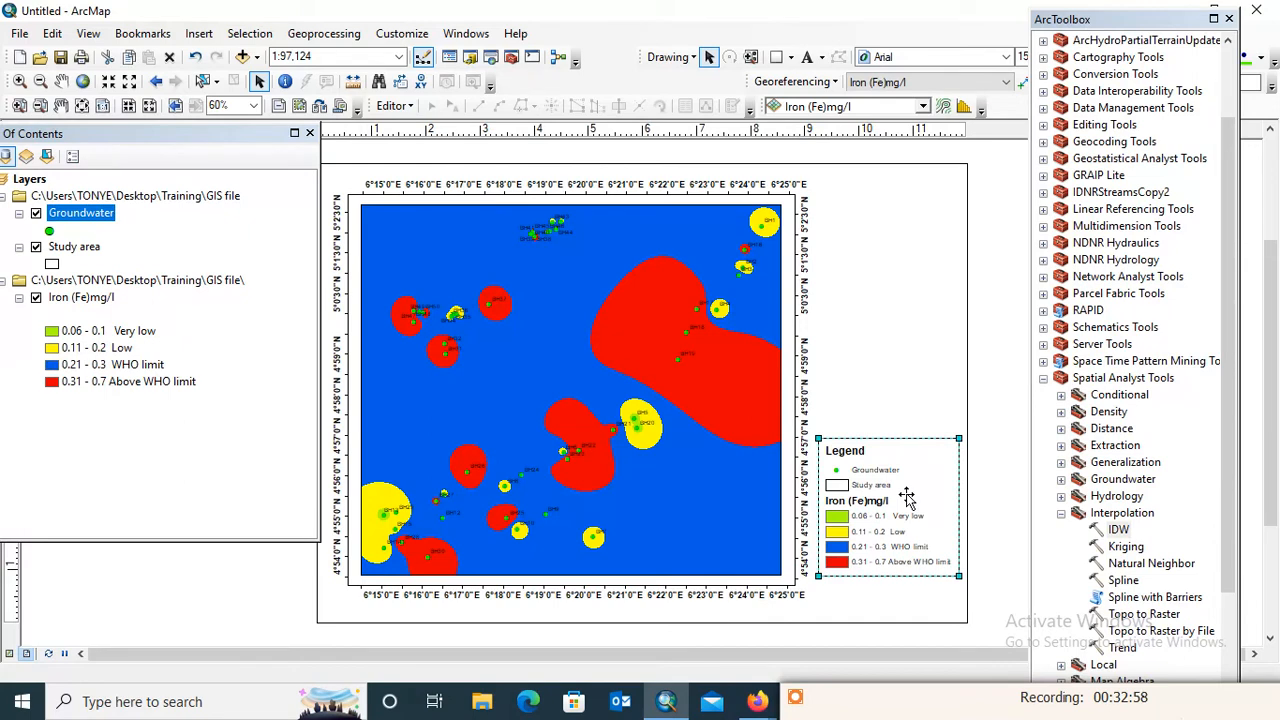
double_click(907, 496)
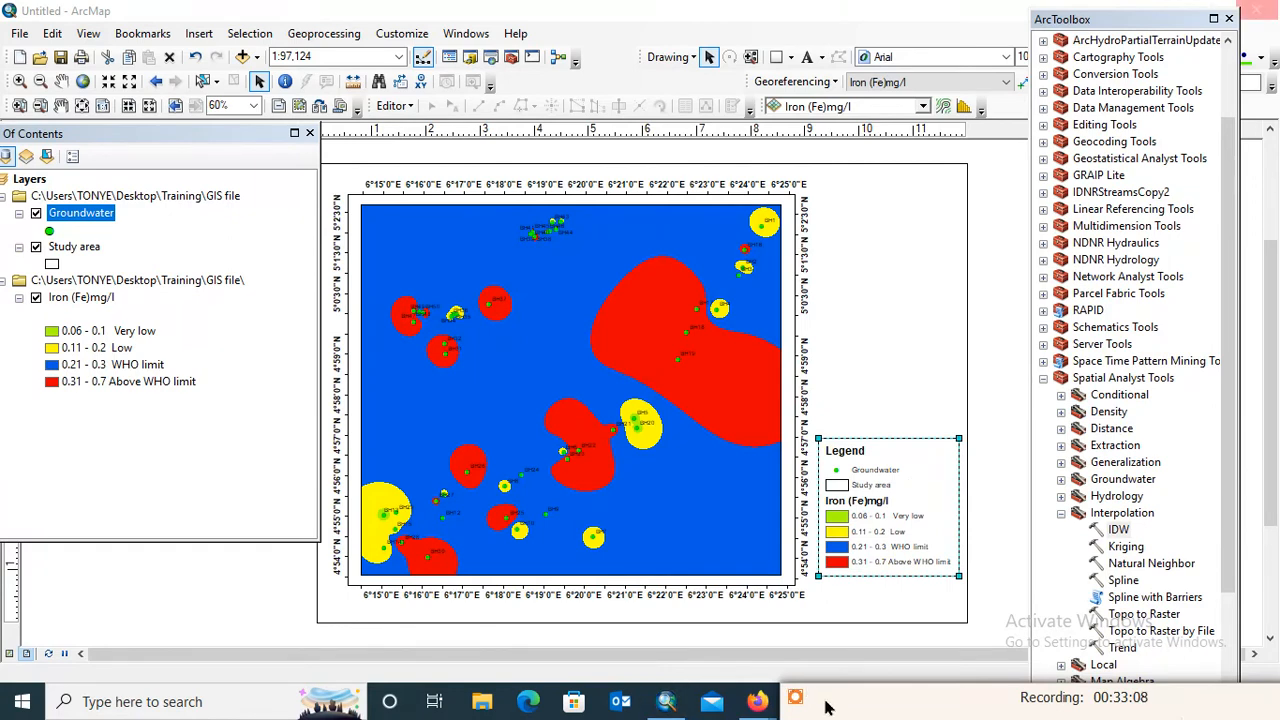
mouse_move(818, 688)
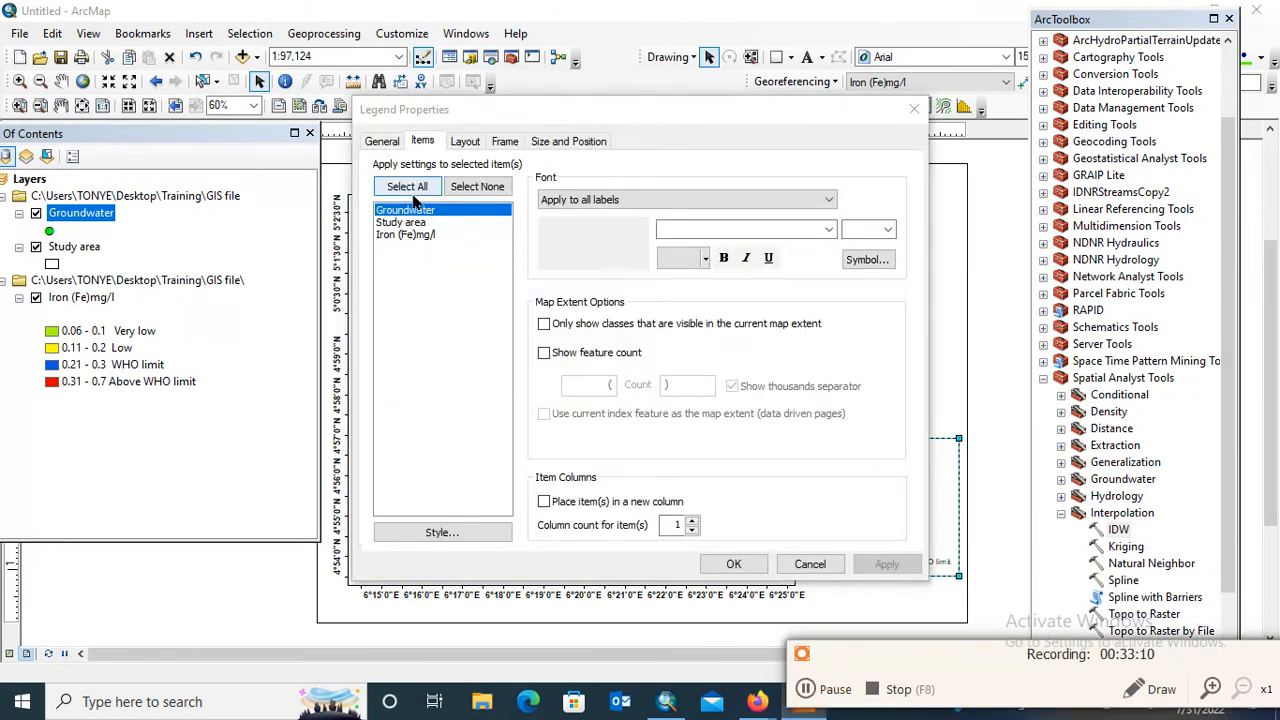
click(413, 196)
click(723, 258)
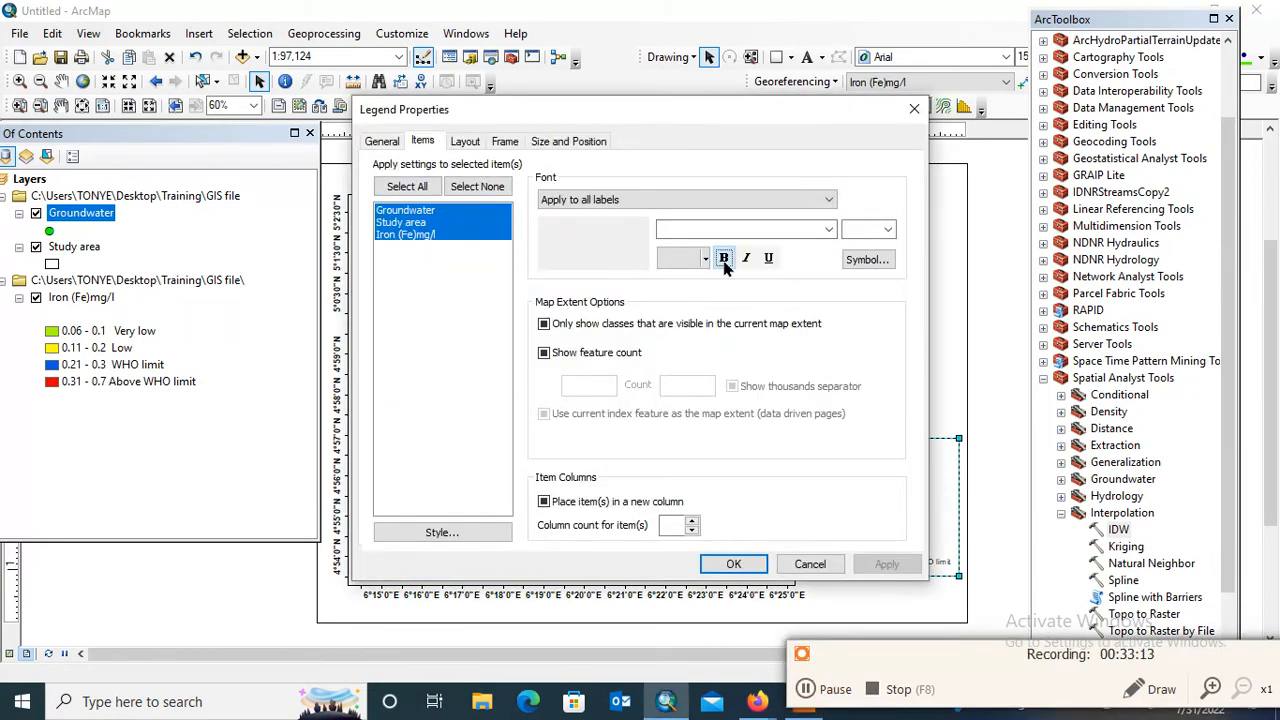
click(886, 564)
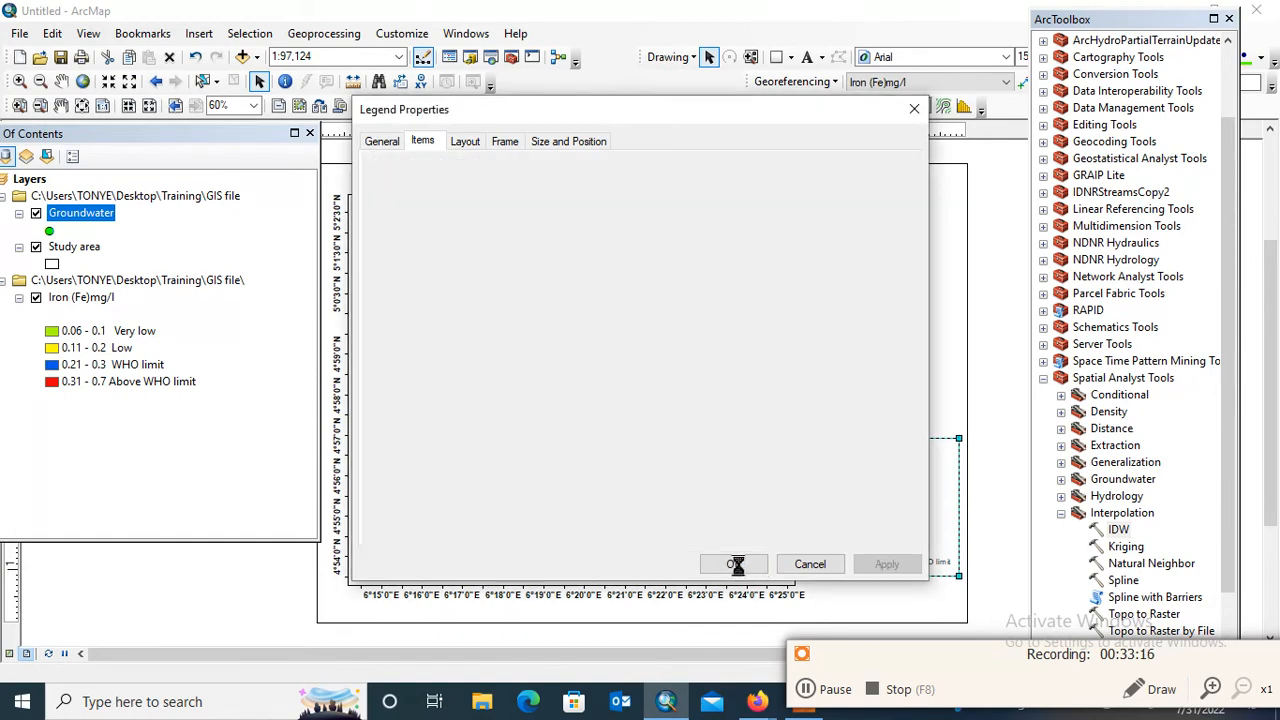
click(736, 564)
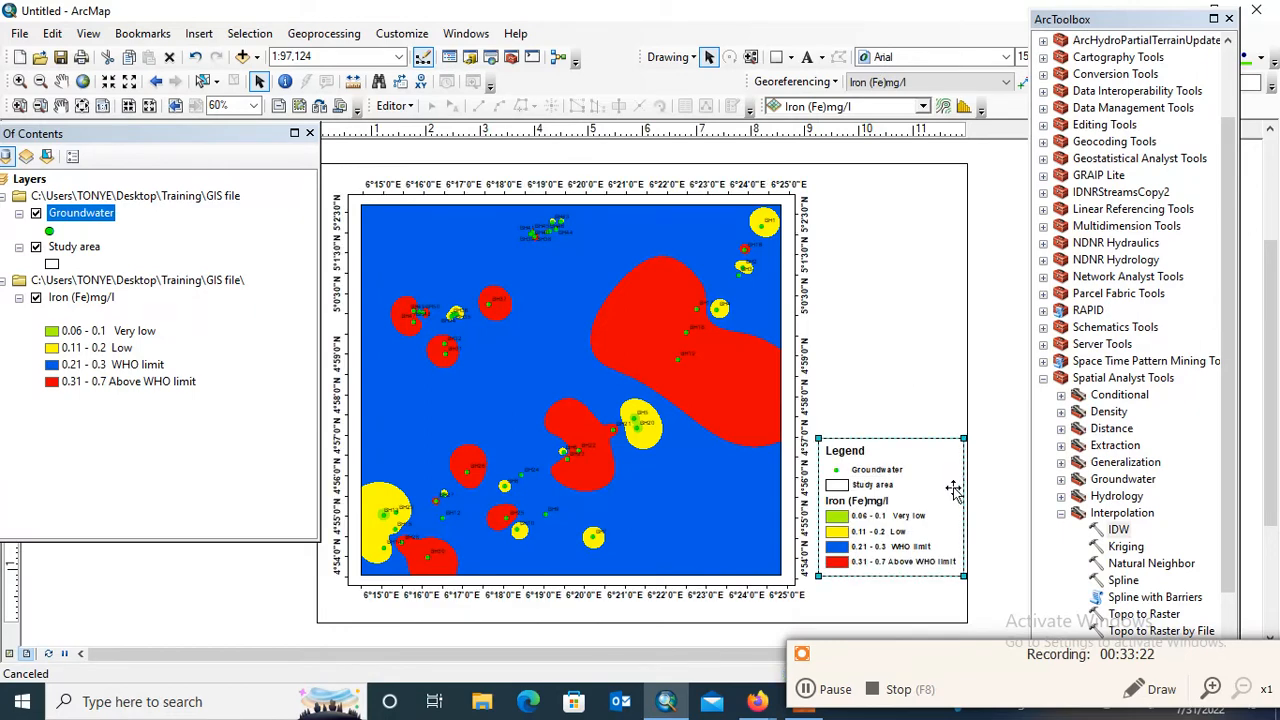
Move the legend slightly lower beside the map and change the Groundwater symbol to Triangle 1 at size 14
drag(934, 491, 932, 507)
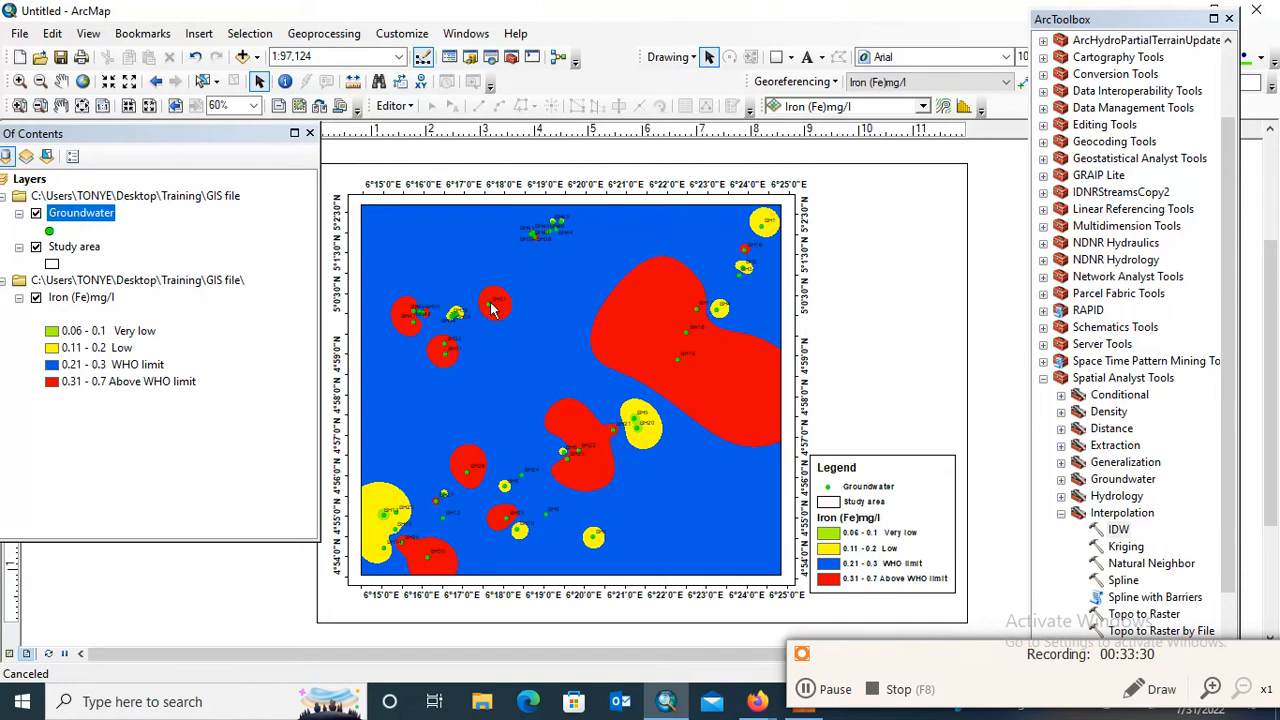
click(50, 231)
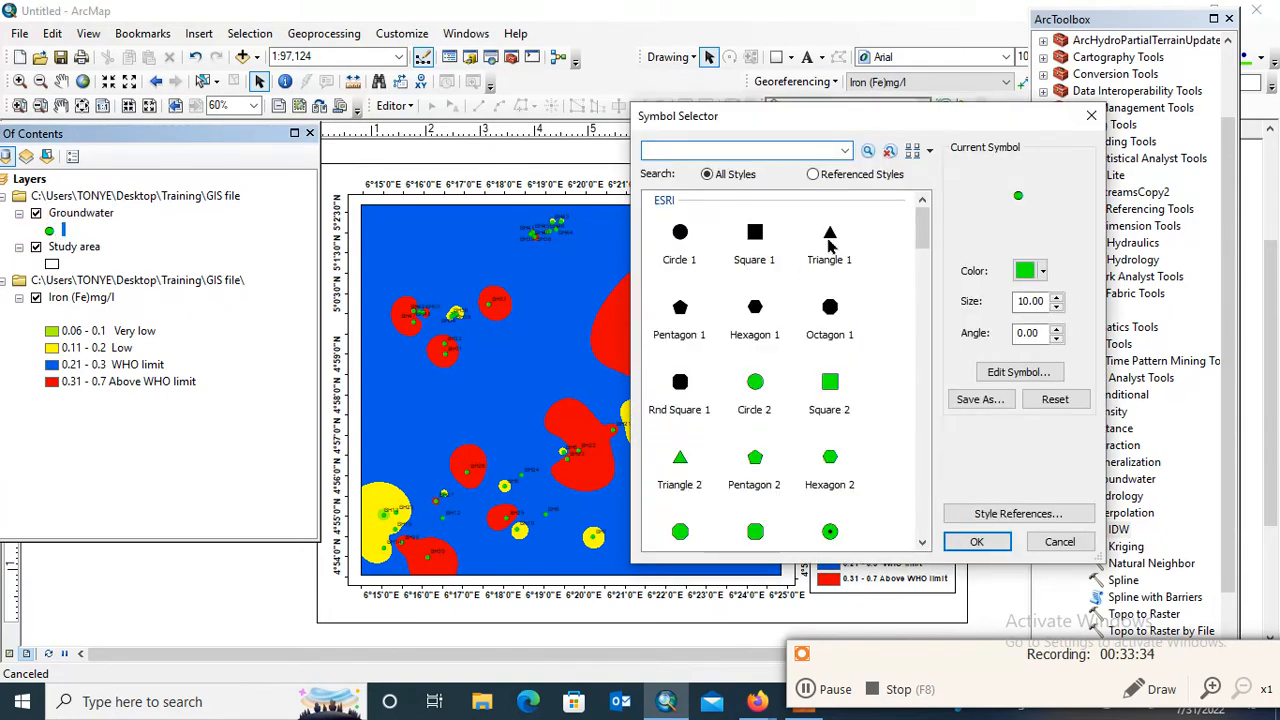
click(829, 236)
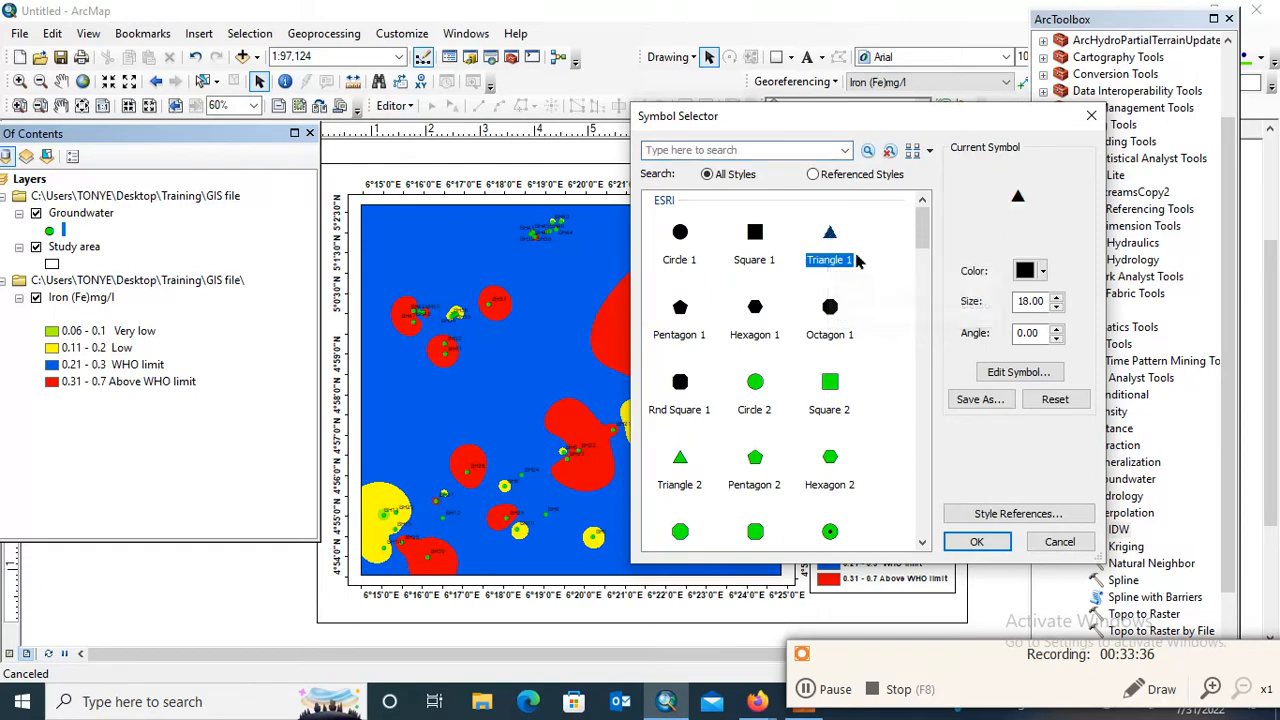
click(1056, 297)
click(1056, 297)
click(1056, 297)
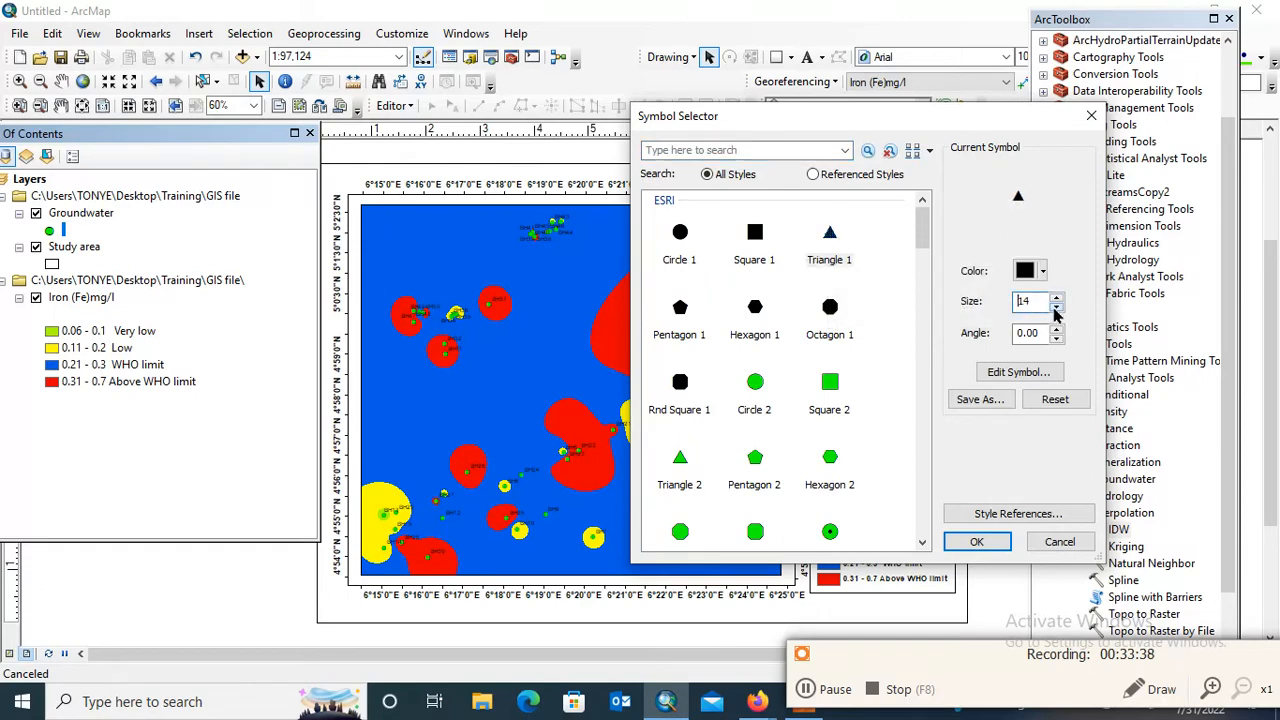
click(976, 538)
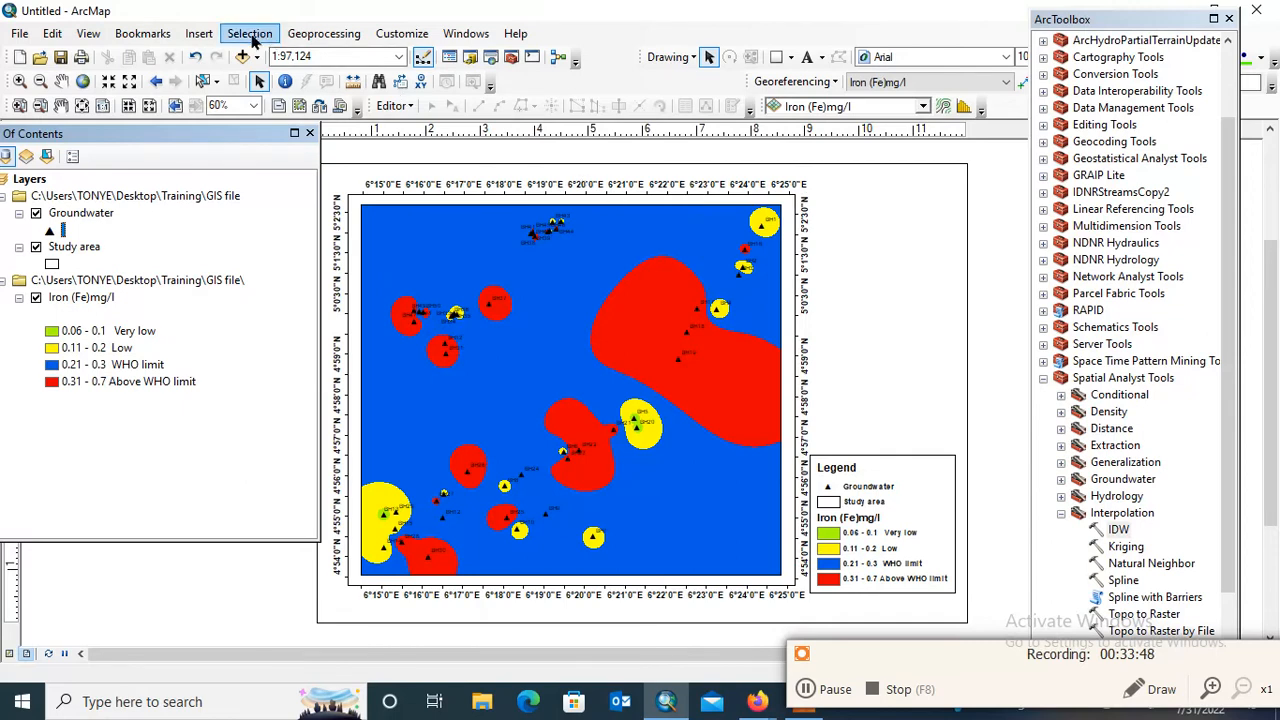
Insert an ESRI North 3 north arrow, enlarge it, and place it in the blank area above the legend
click(199, 33)
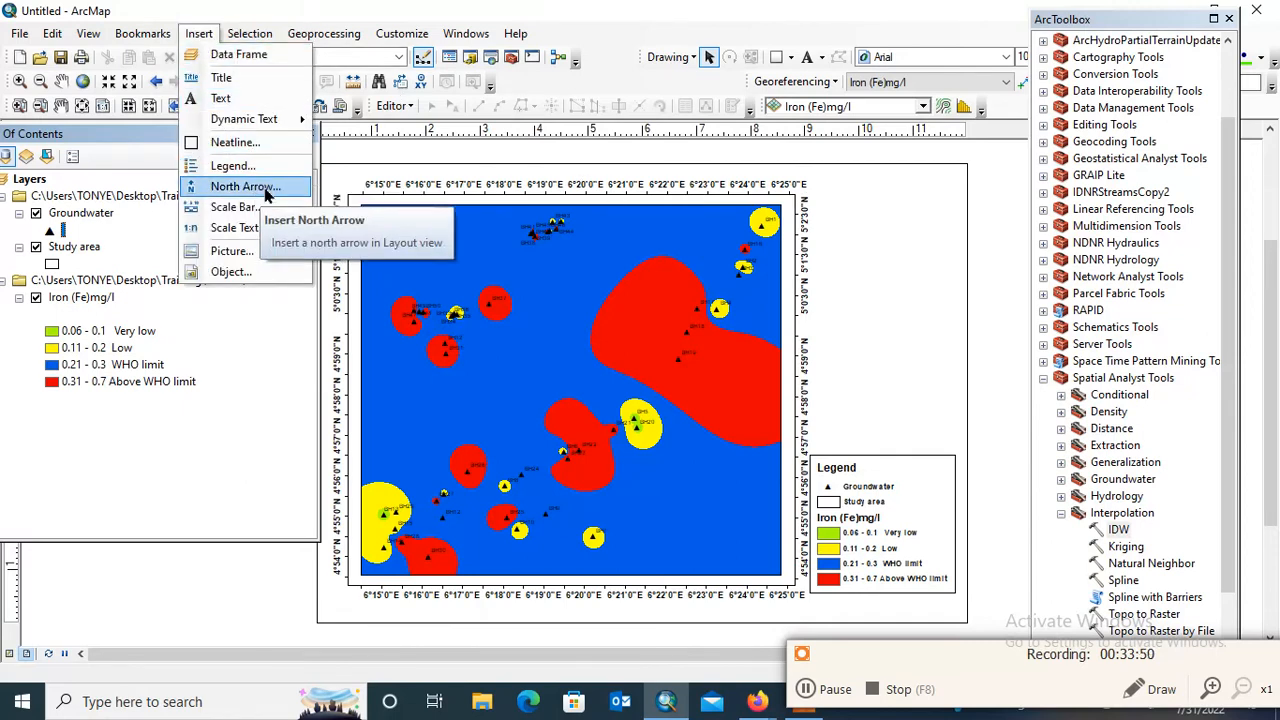
click(266, 194)
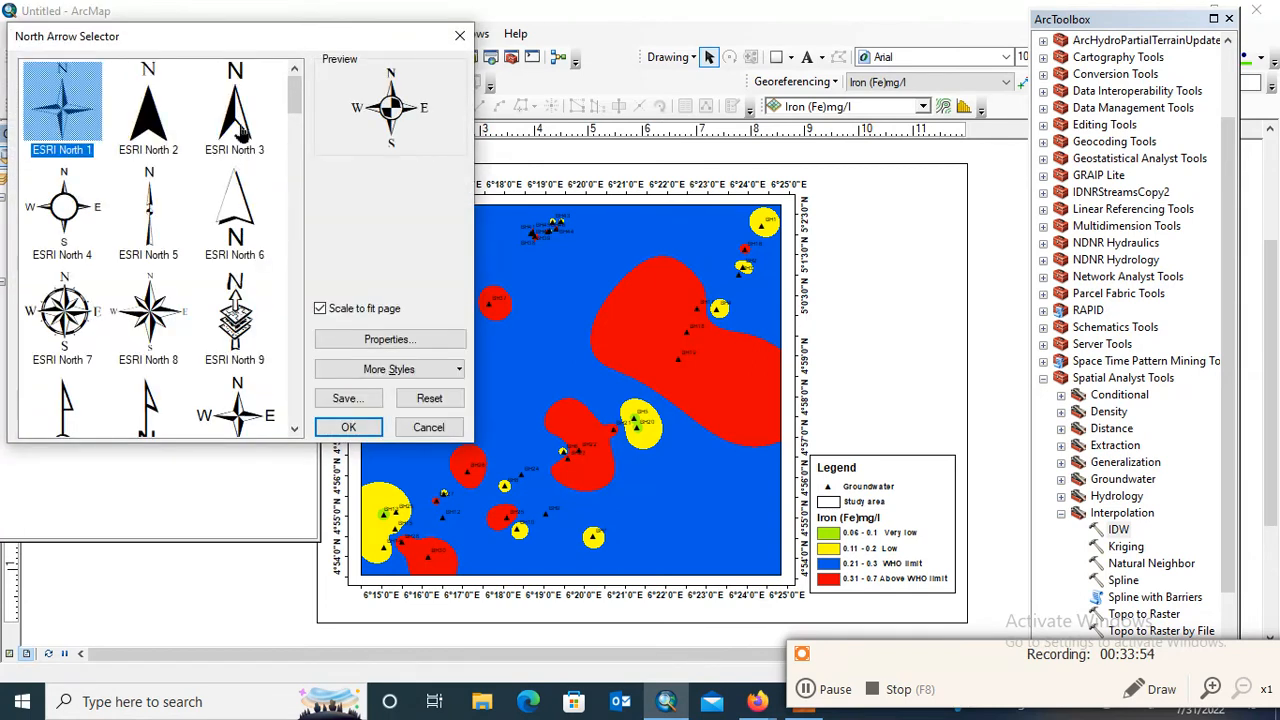
click(240, 130)
click(348, 427)
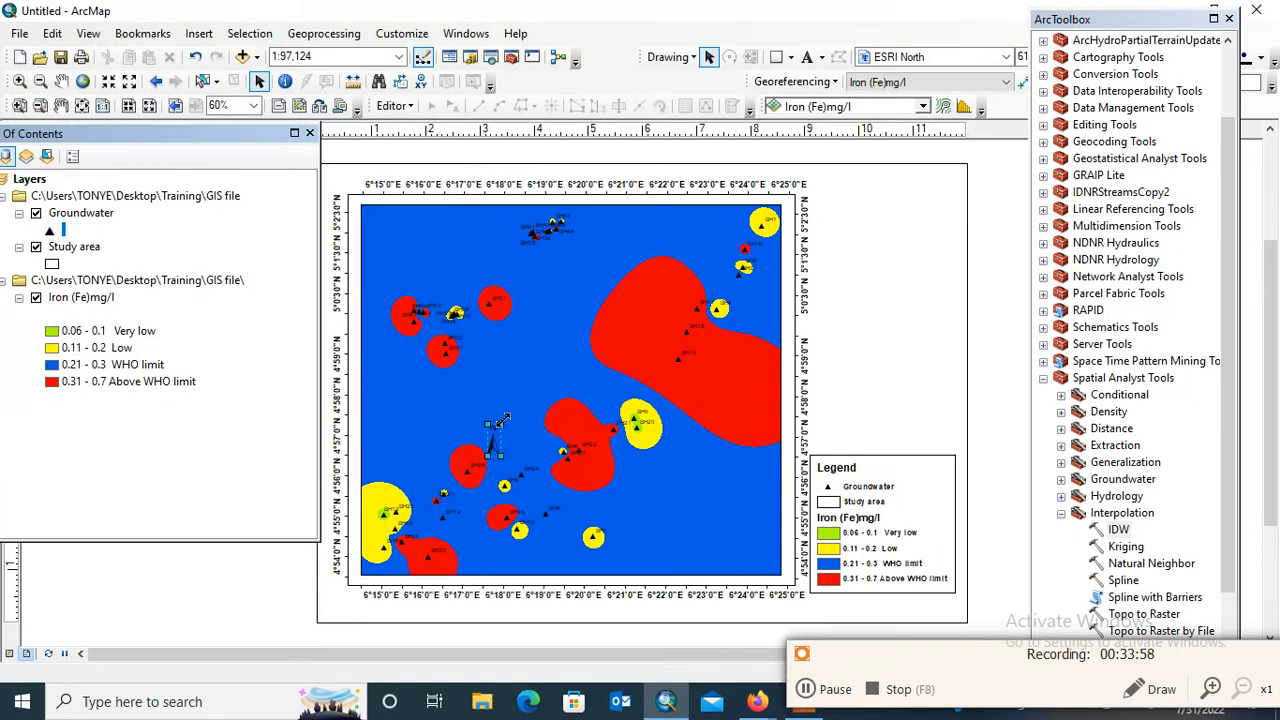
drag(503, 420, 537, 410)
key(Delete)
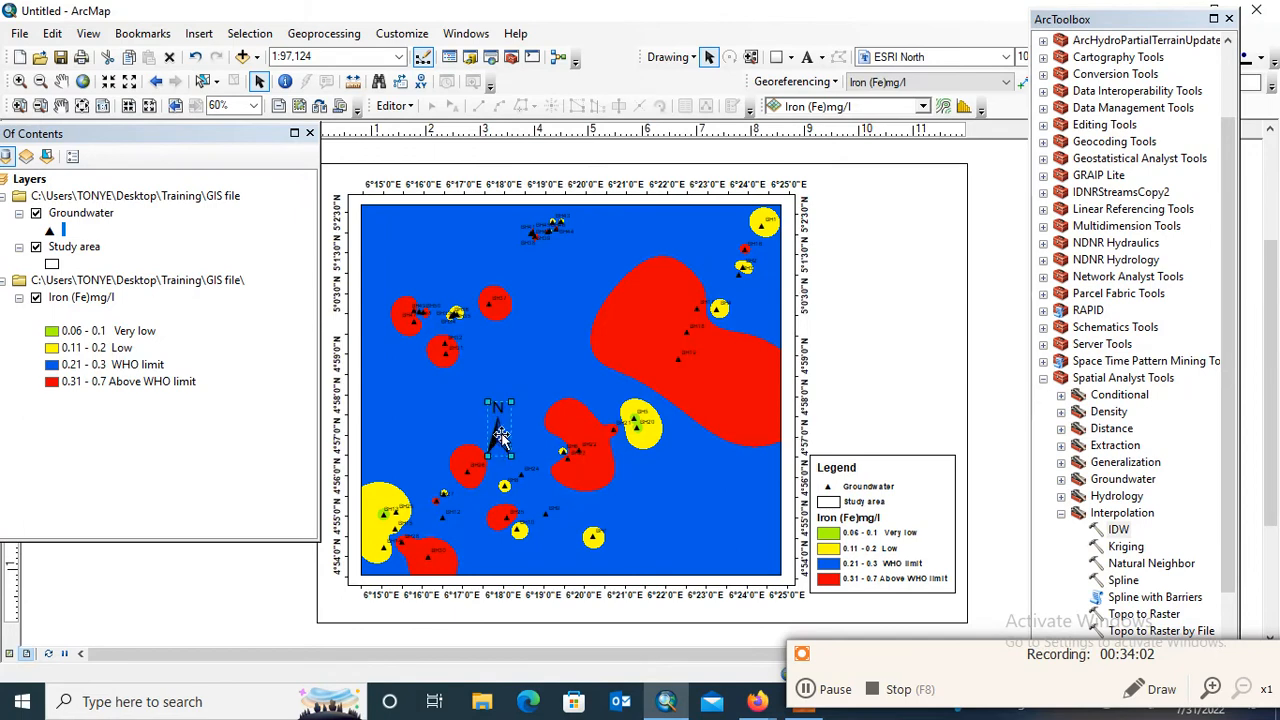
drag(503, 453, 893, 227)
click(938, 260)
Open the scale bar style selection for the layout
click(207, 35)
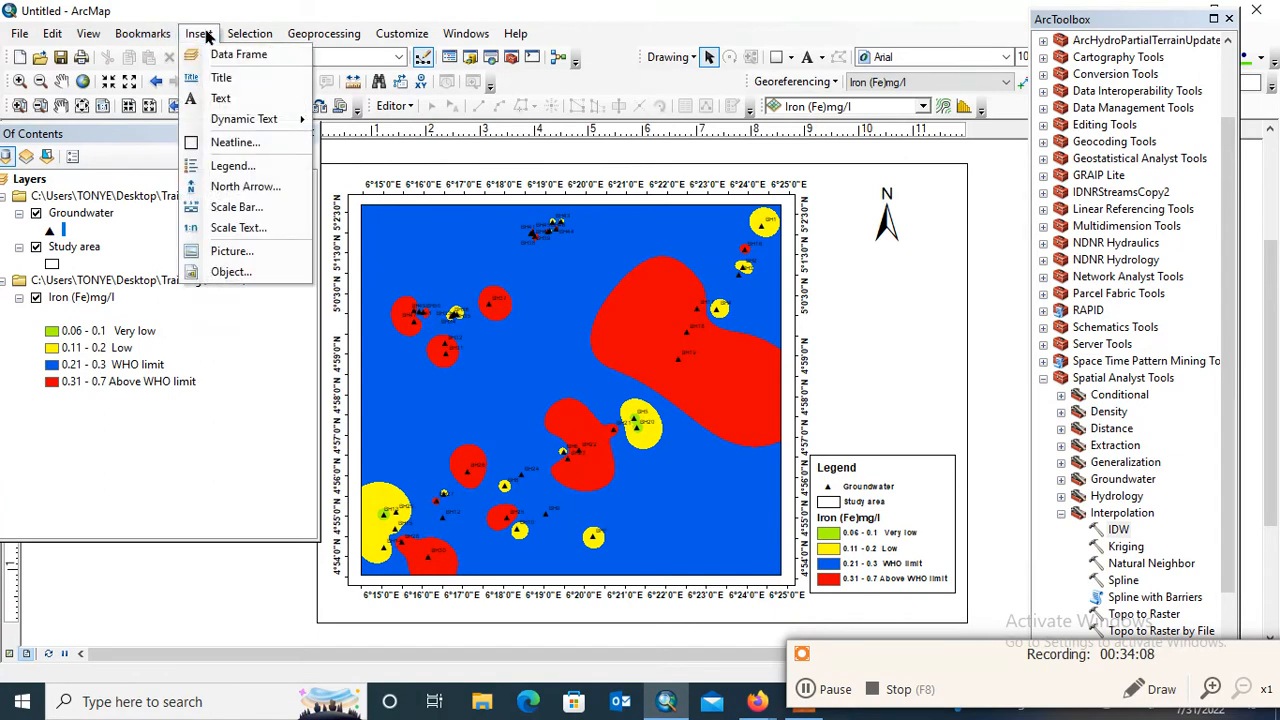
click(238, 209)
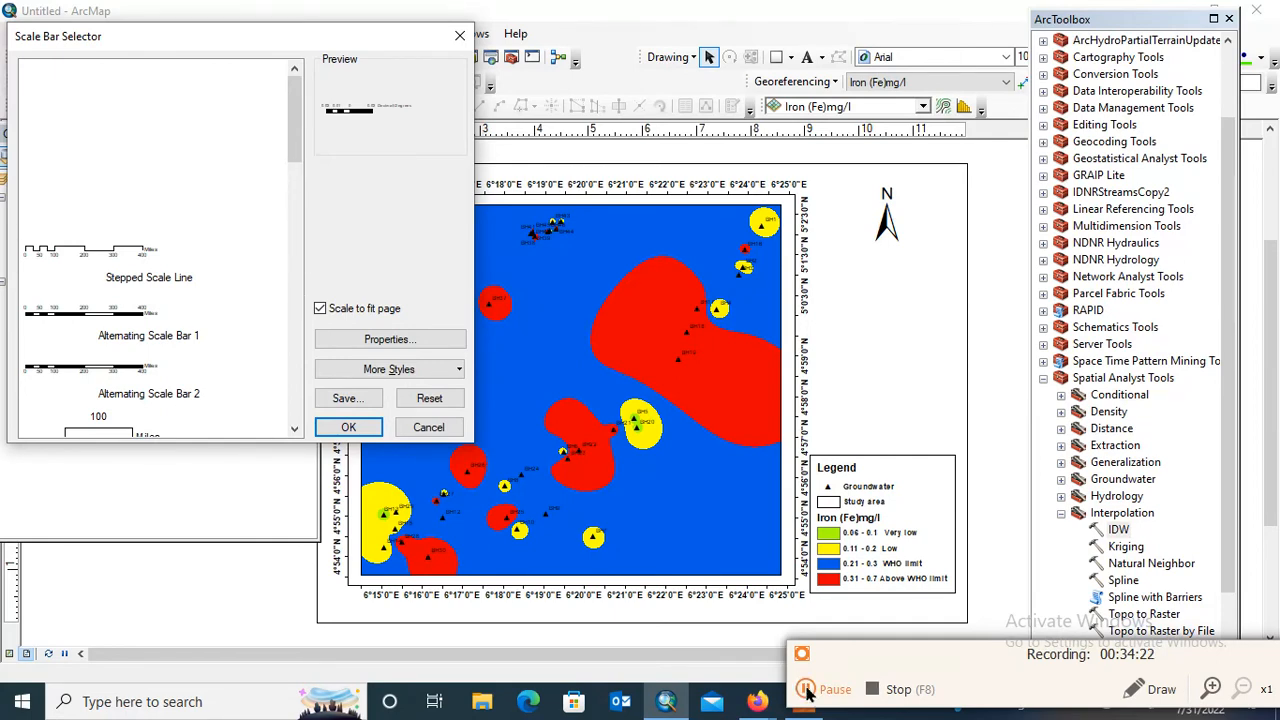
click(800, 683)
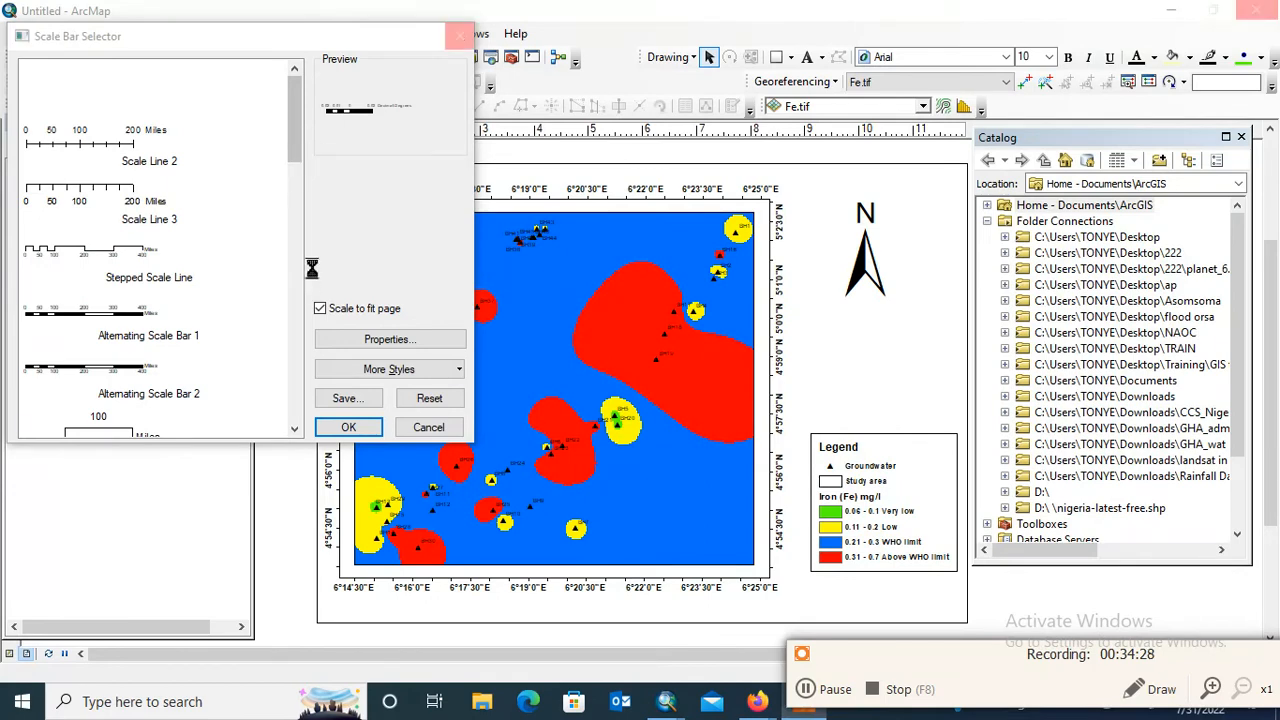
click(806, 690)
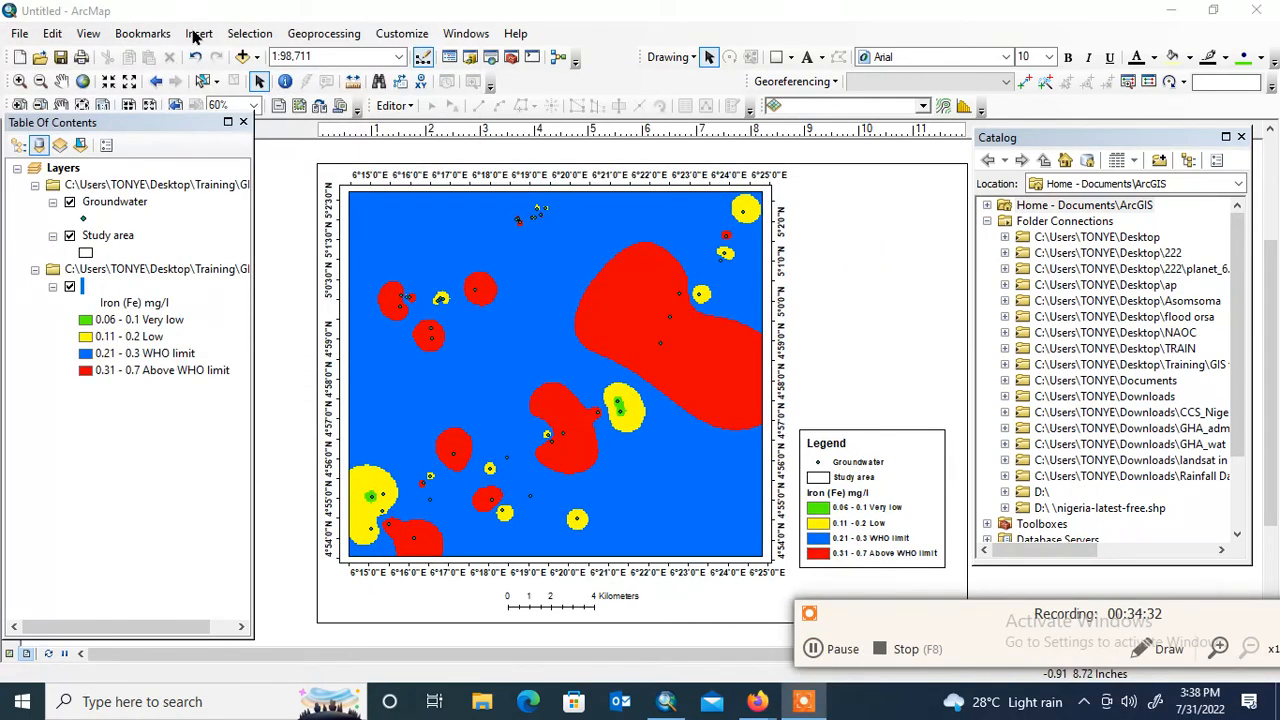
Insert an Absolute Scale text and place it below the map beside the scale bar
click(197, 34)
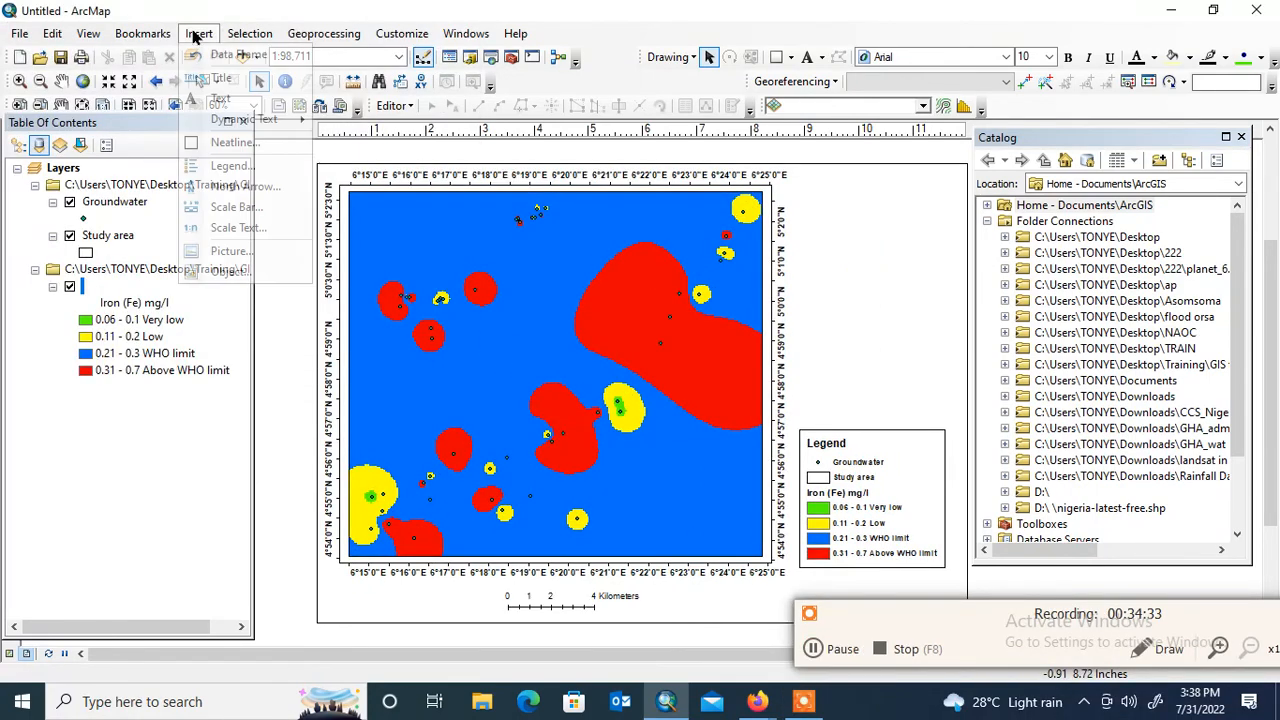
click(257, 227)
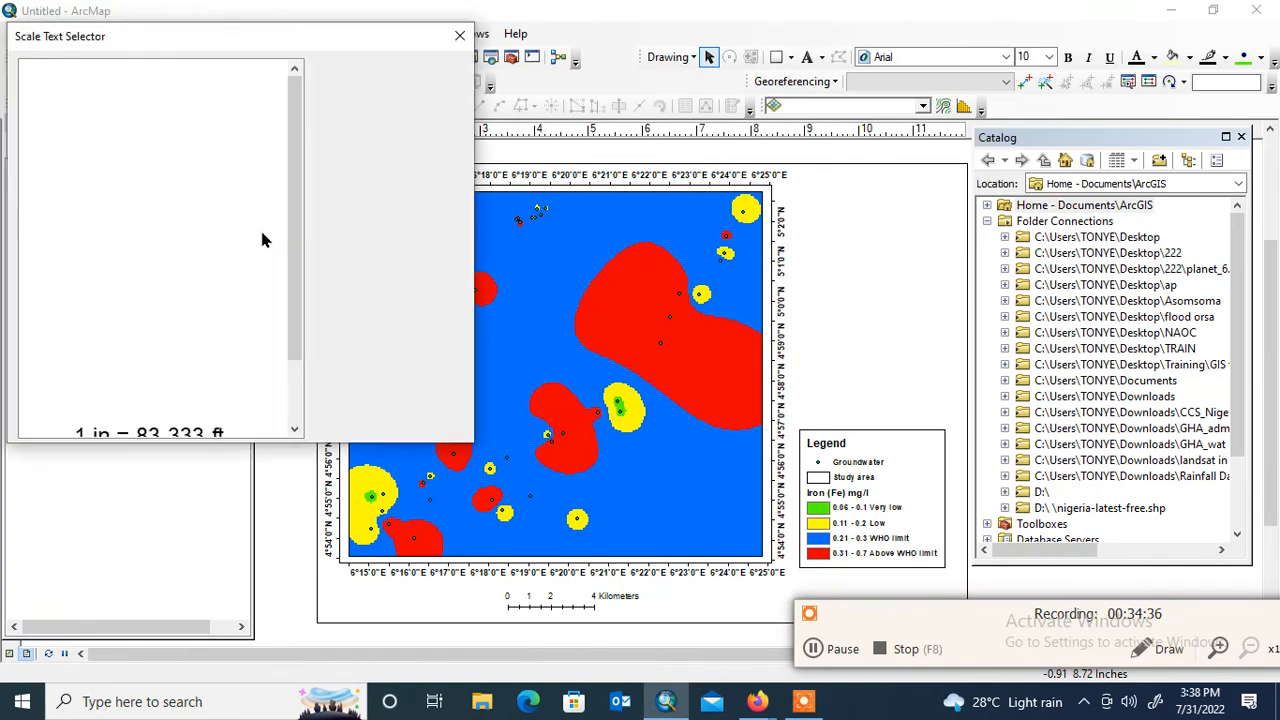
click(172, 86)
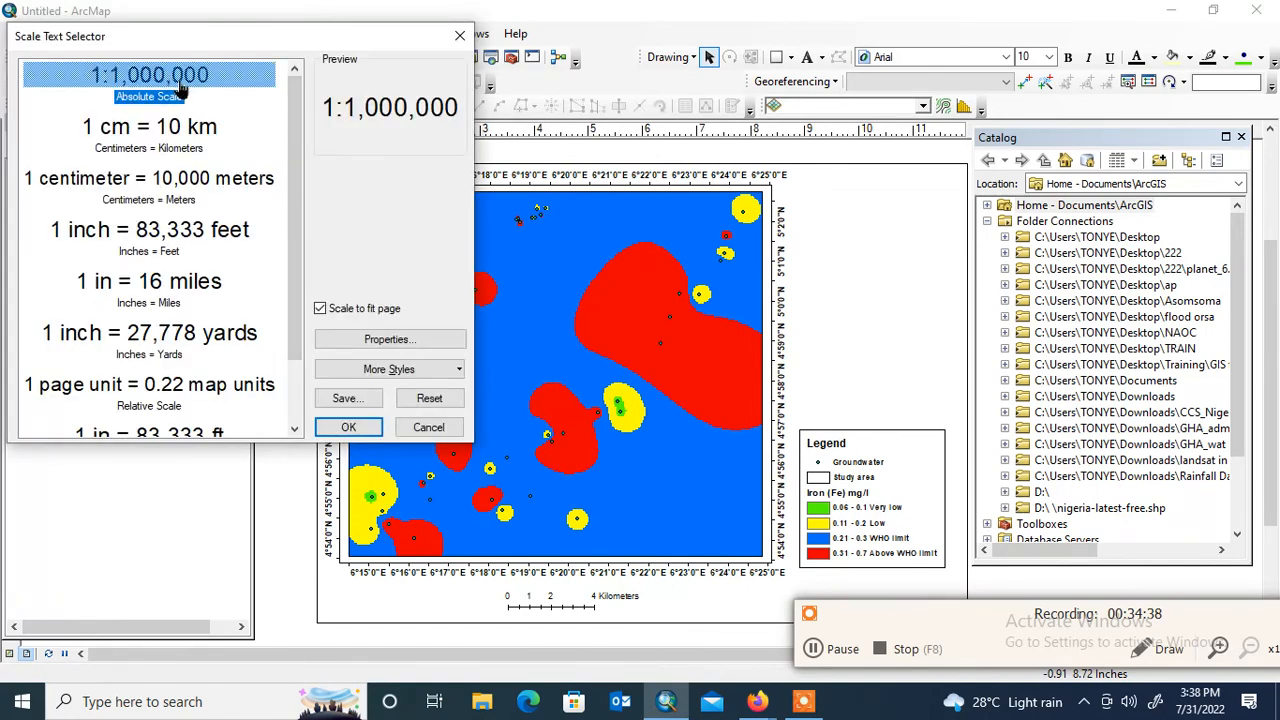
click(348, 426)
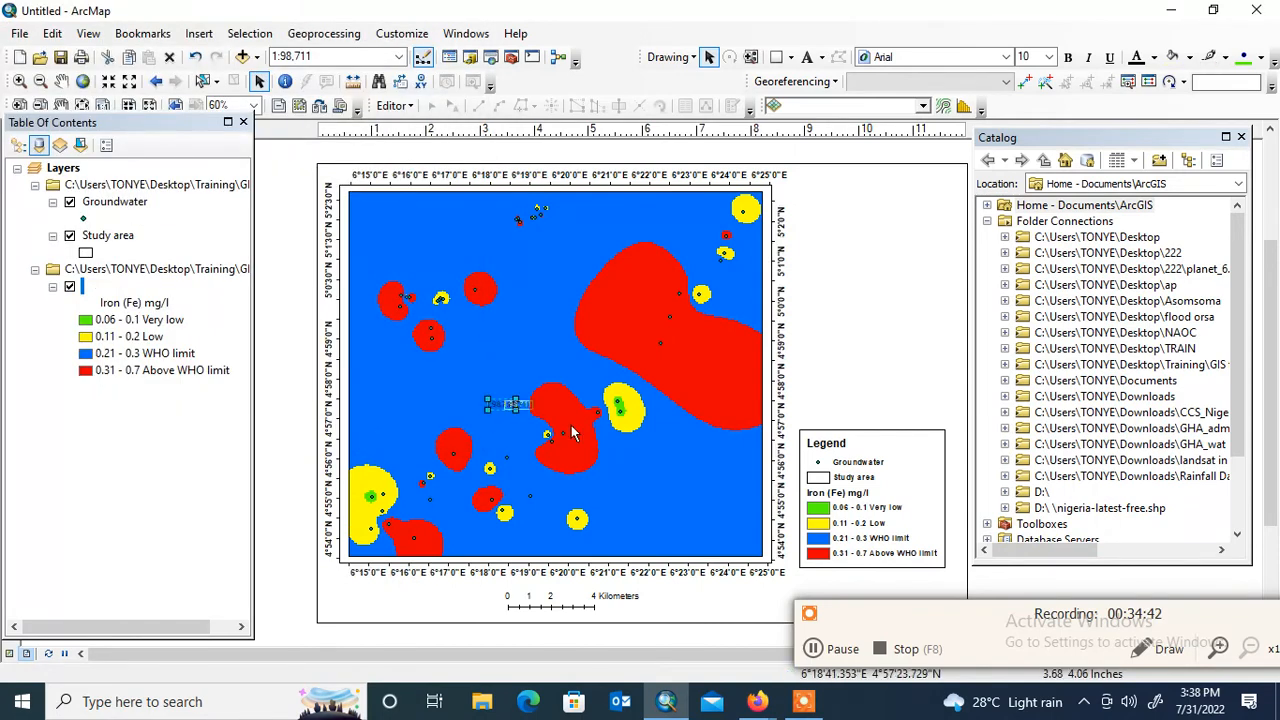
drag(505, 405, 665, 610)
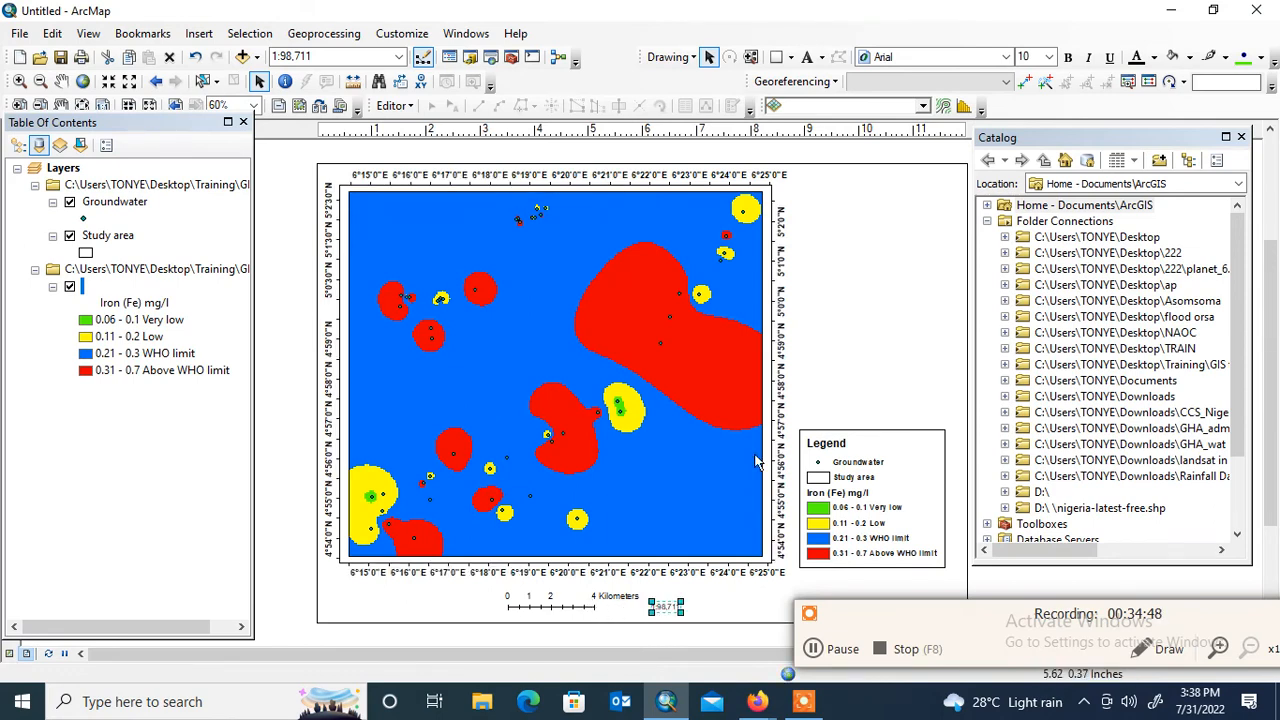
Set the map scale to 1:98,000
click(295, 57)
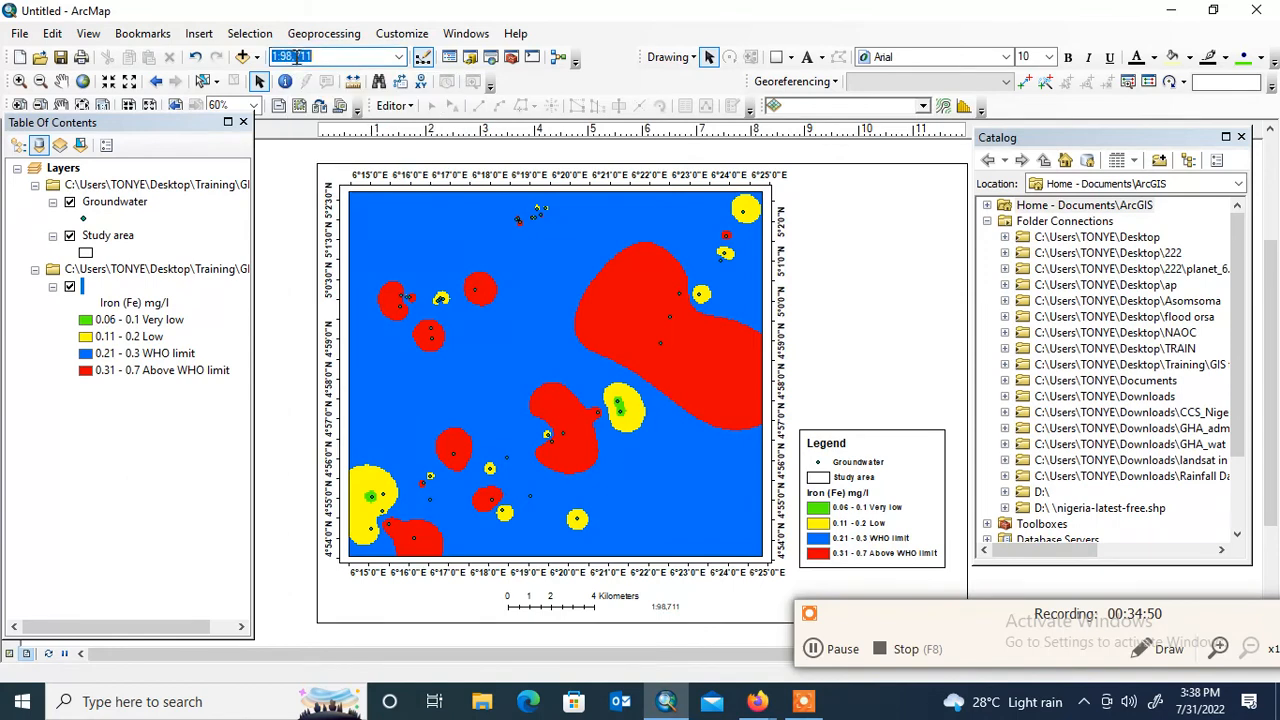
click(290, 57)
key(Return)
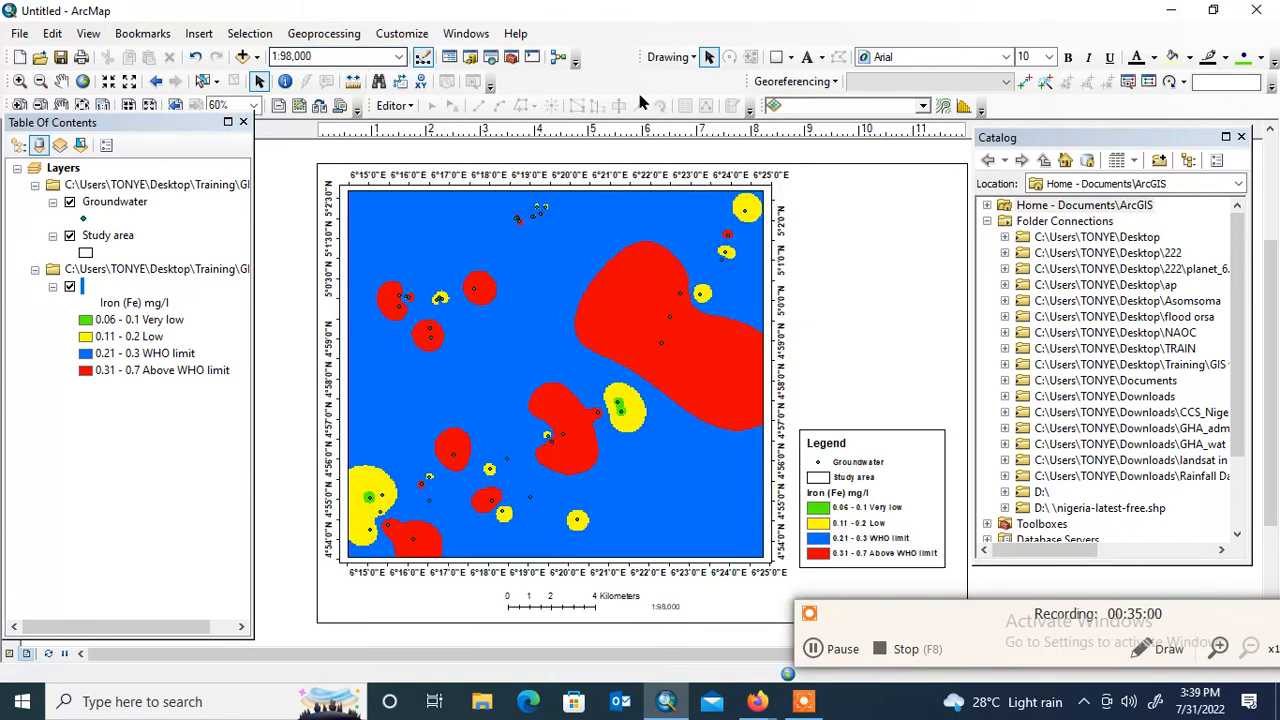
Move the scale bar closer to the map's lower edge and place the scale text directly beneath it
click(578, 600)
drag(577, 599, 579, 591)
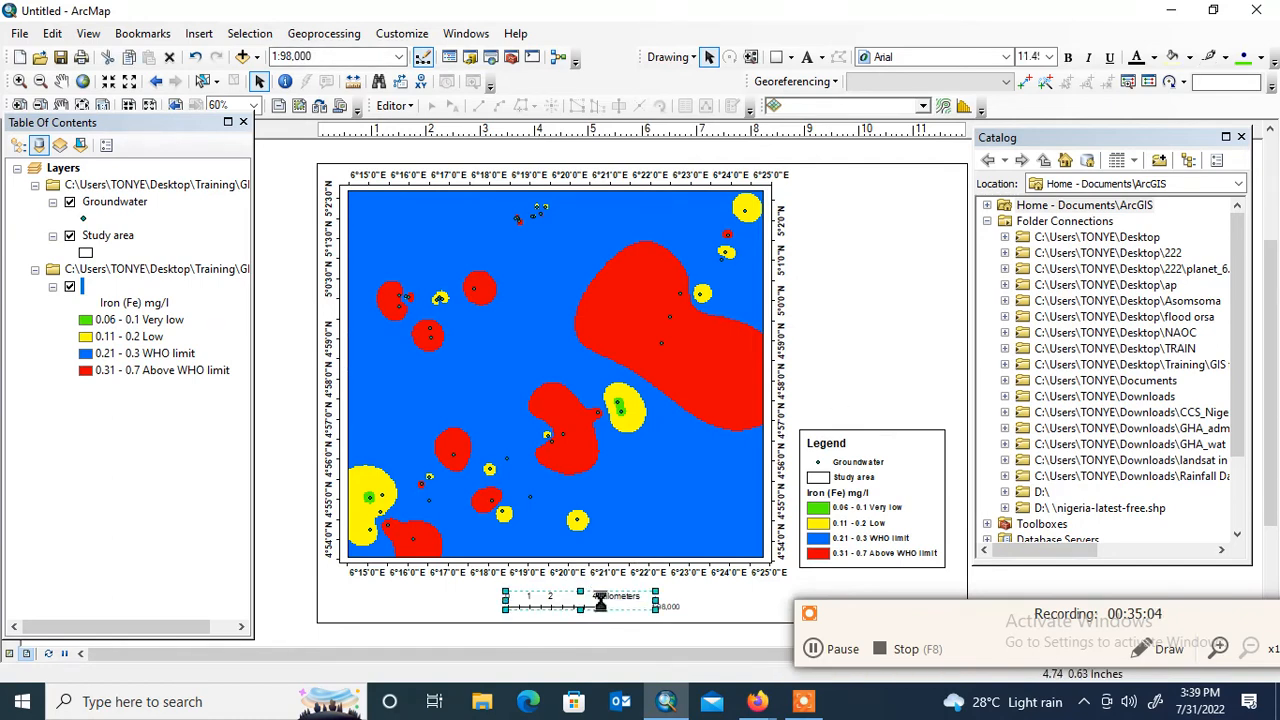
click(701, 602)
drag(667, 614, 555, 612)
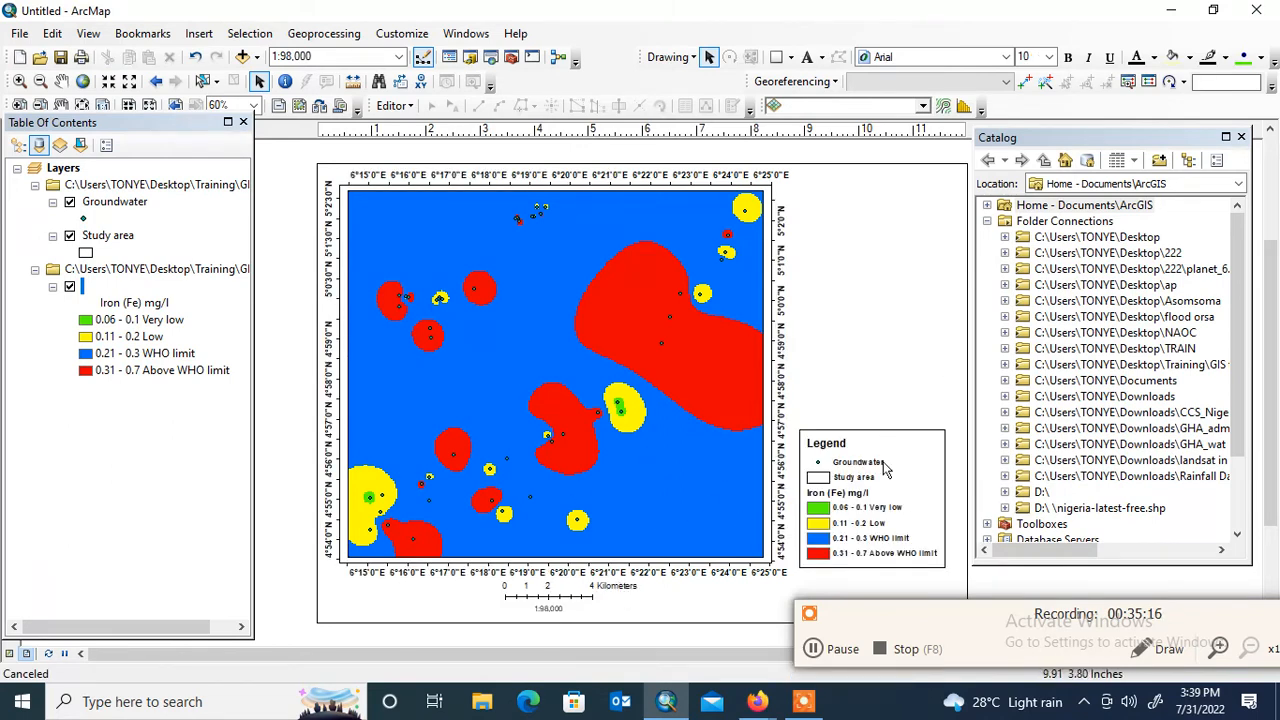
click(938, 610)
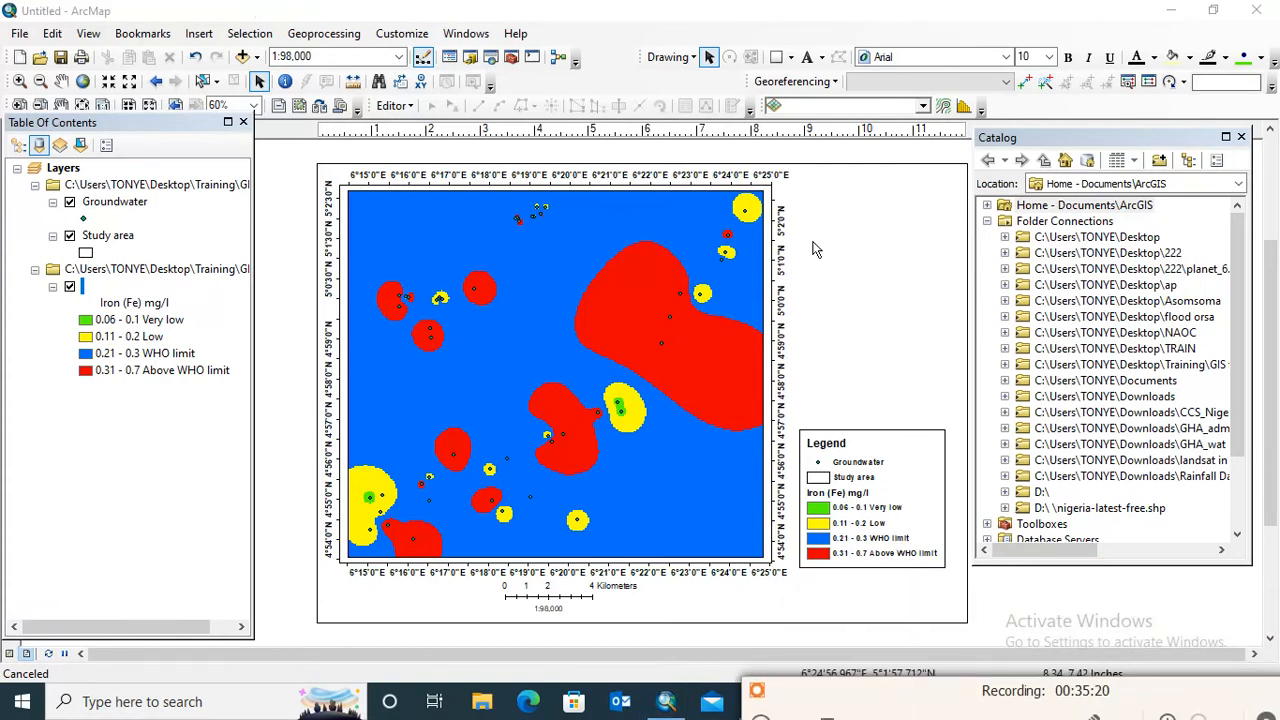
Add an enlarged ESRI North 3 north arrow to the layout's upper-right blank area, above the legend
click(200, 33)
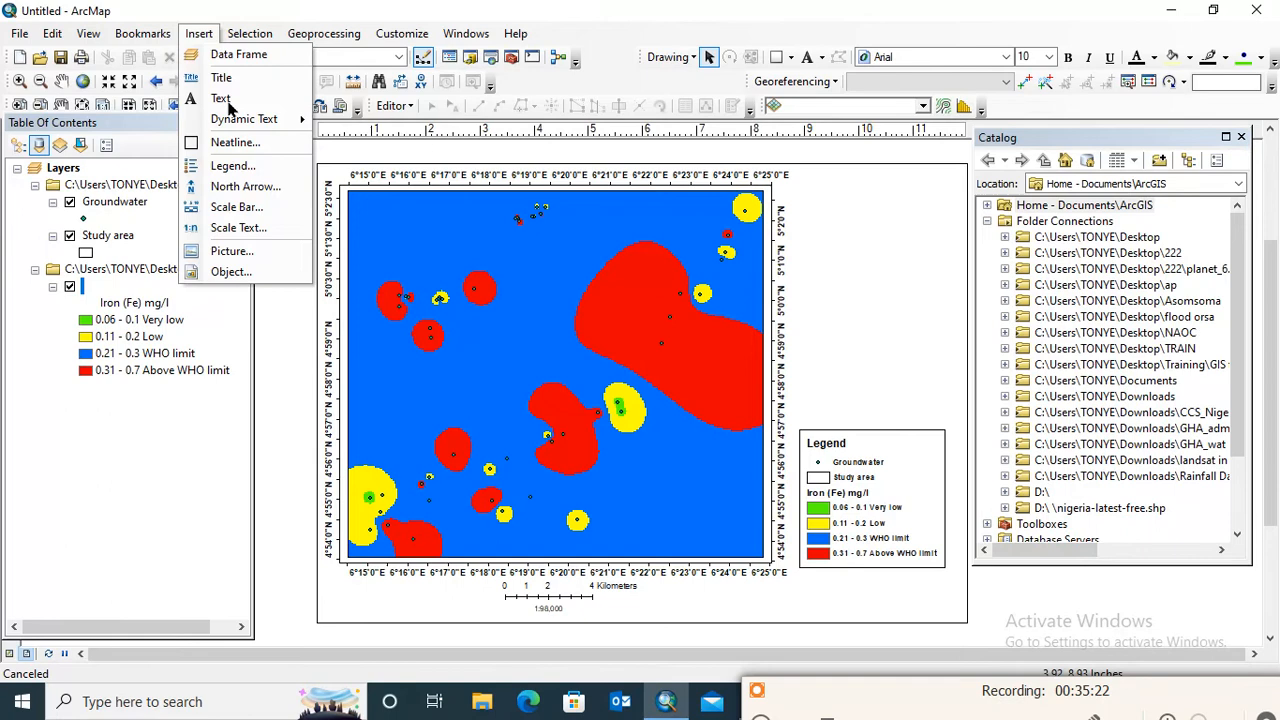
click(246, 187)
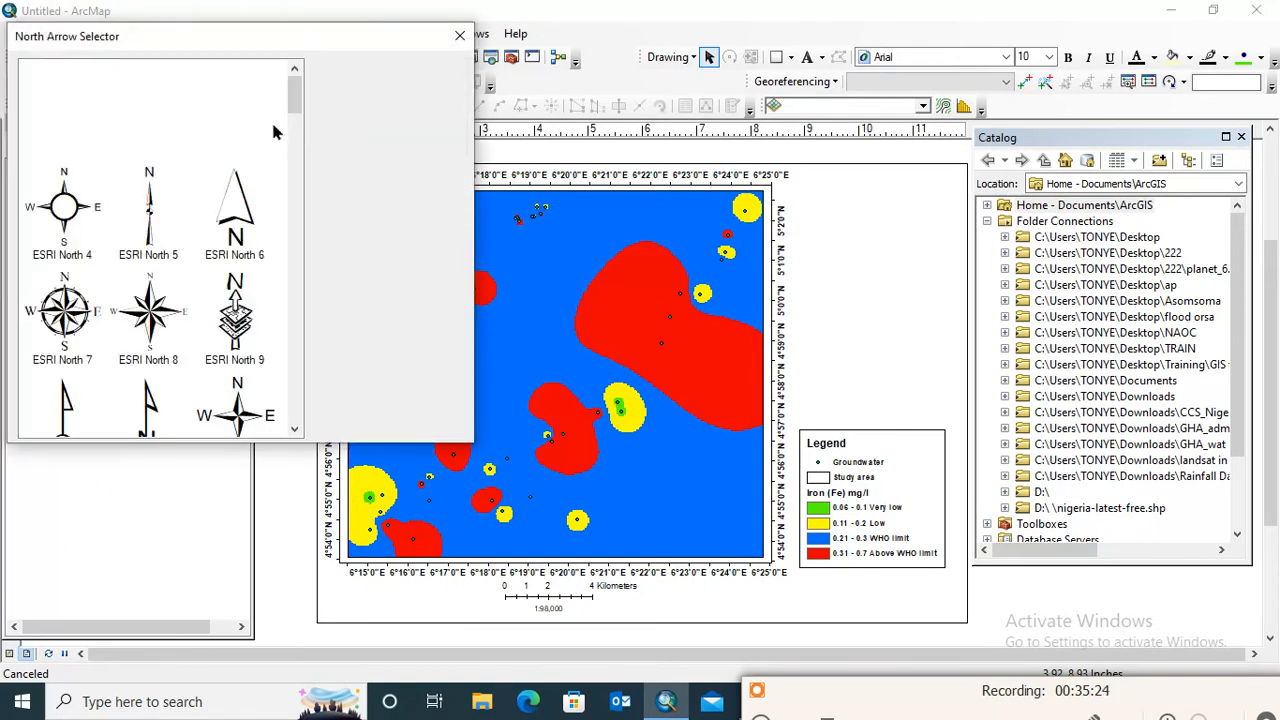
click(238, 124)
click(345, 426)
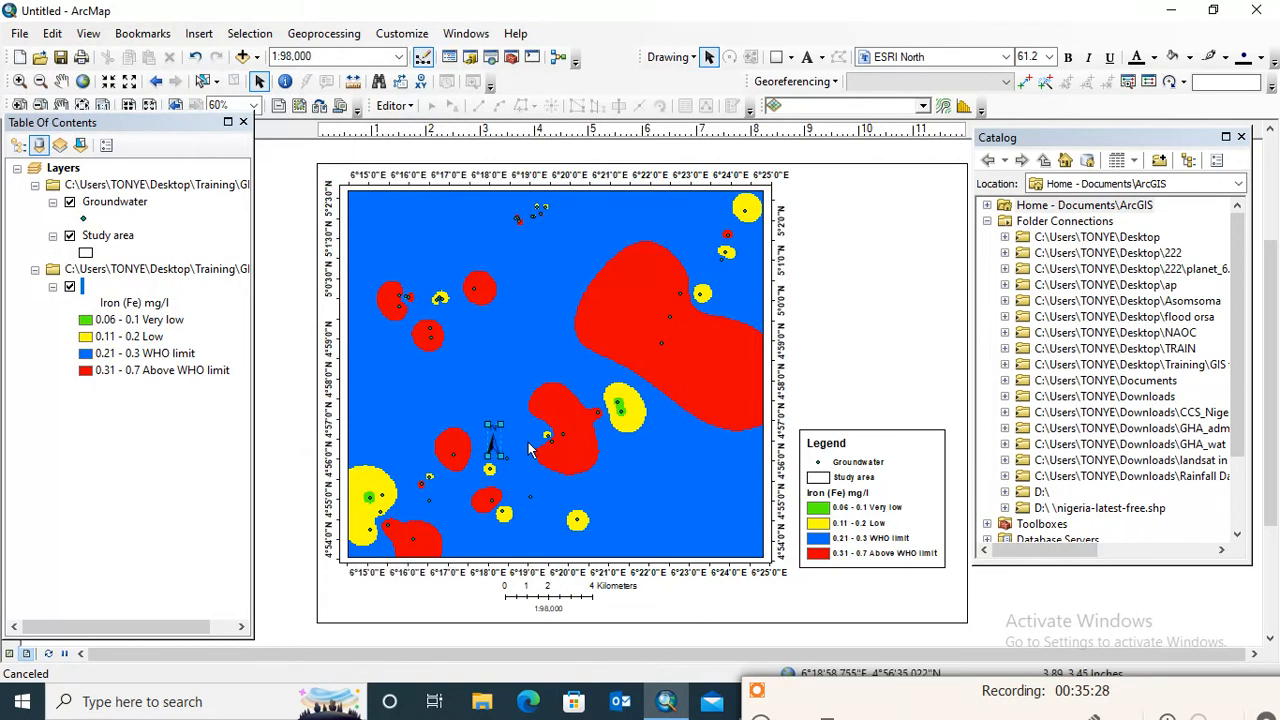
drag(489, 441, 909, 292)
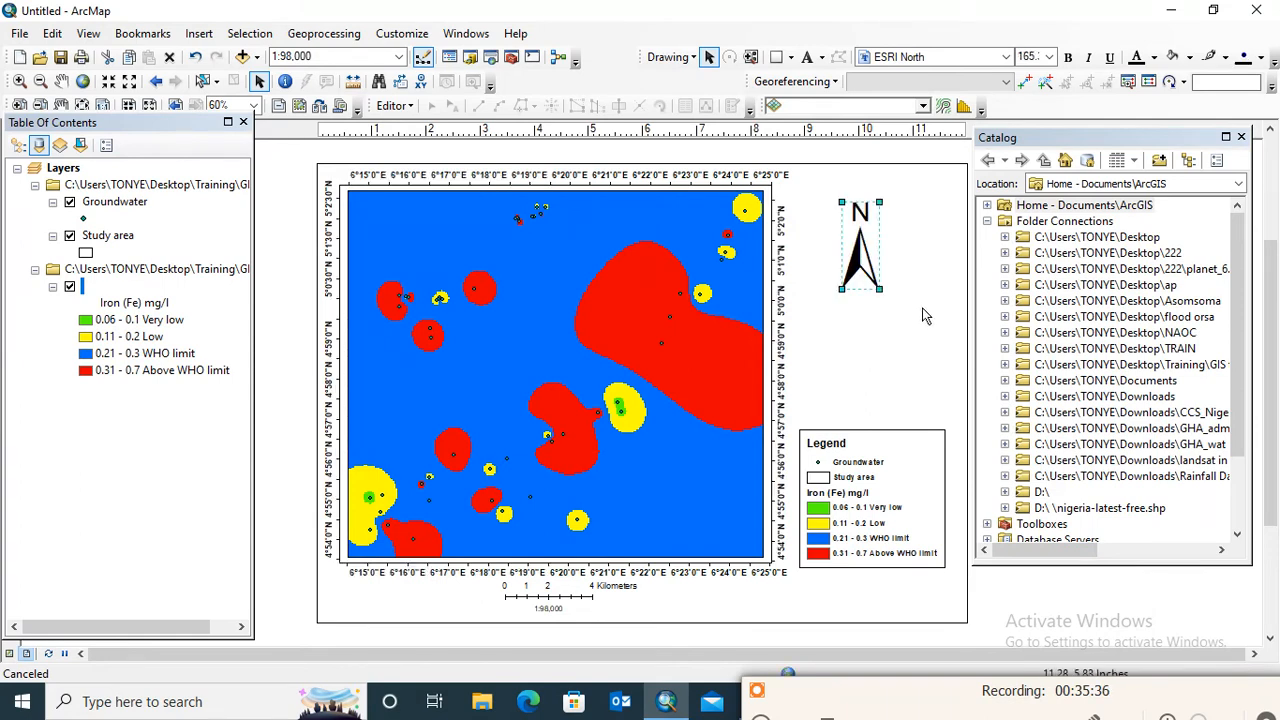
key(Delete)
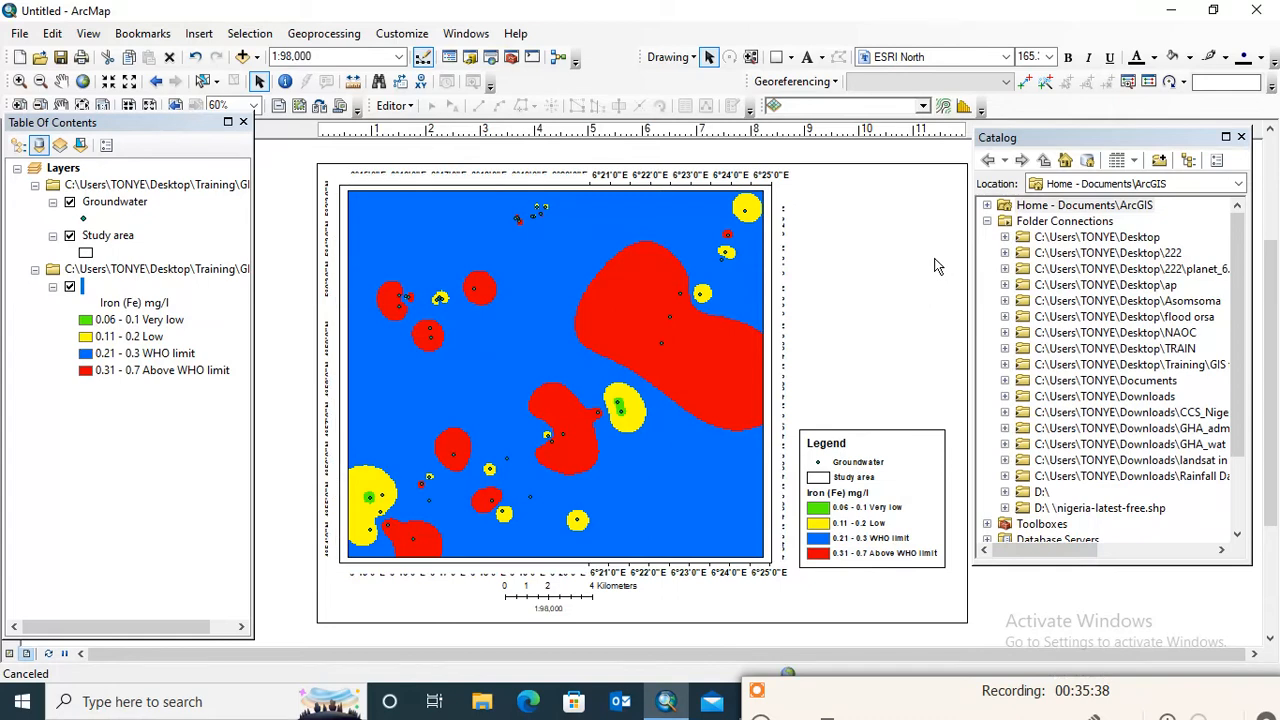
click(948, 289)
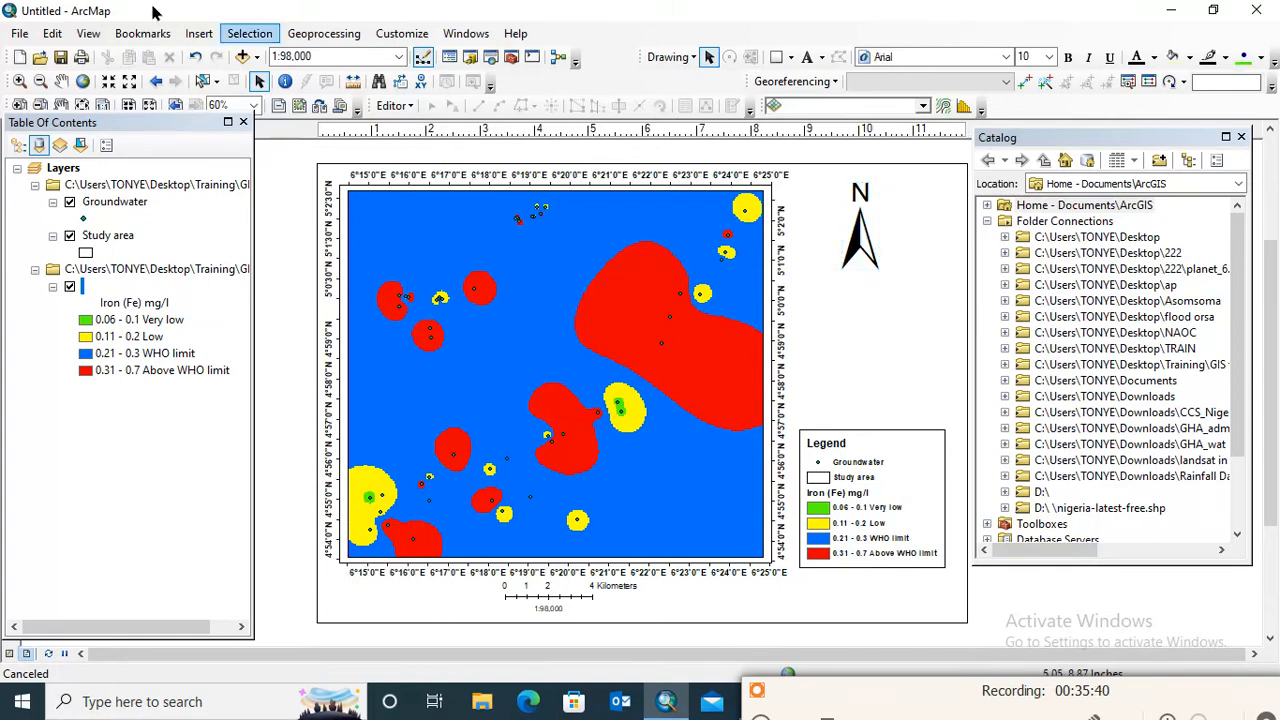
Insert the Coordinate System dynamic text and position it directly above the legend
click(201, 38)
mouse_move(244, 120)
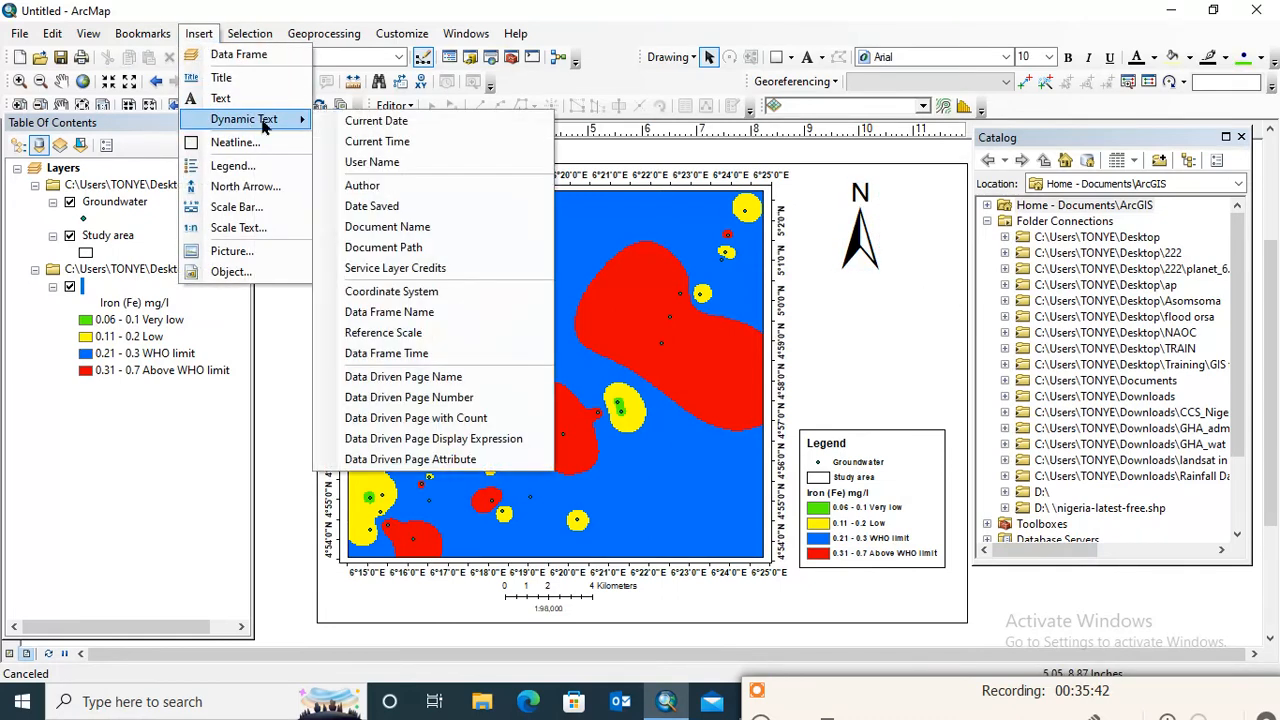
click(410, 293)
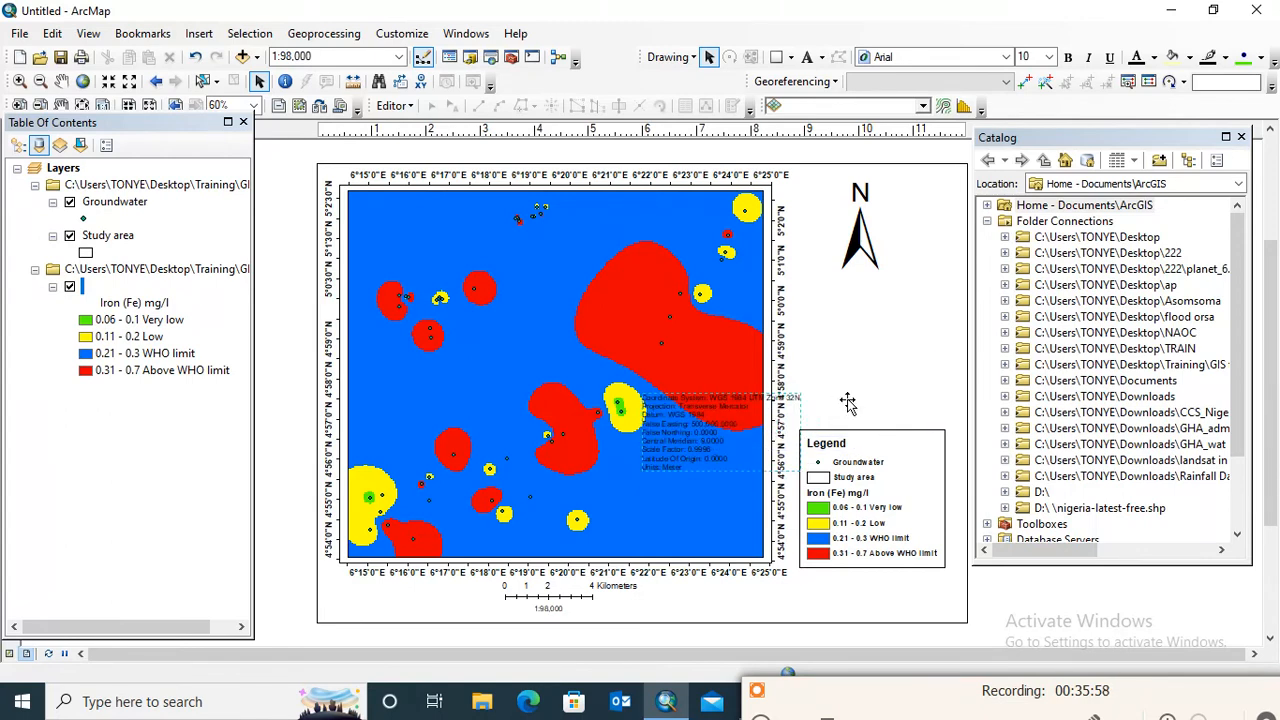
key(Delete)
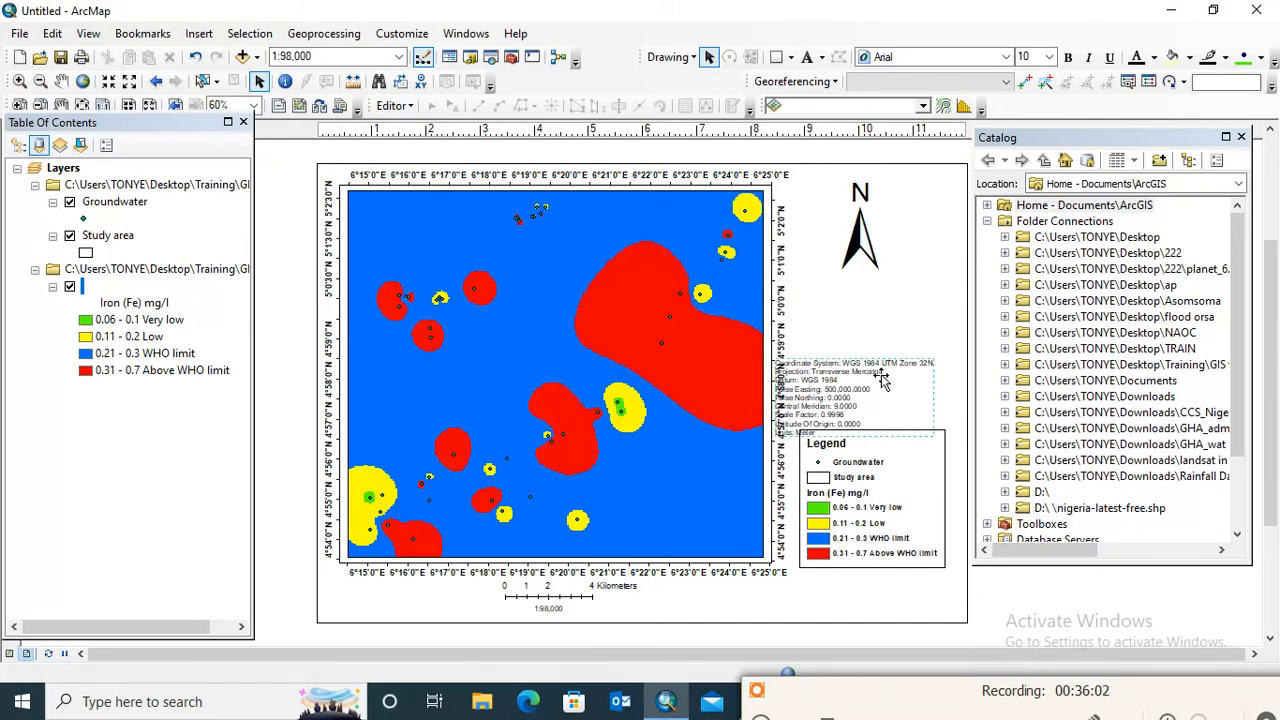
drag(896, 368, 877, 388)
key(ctrl+z)
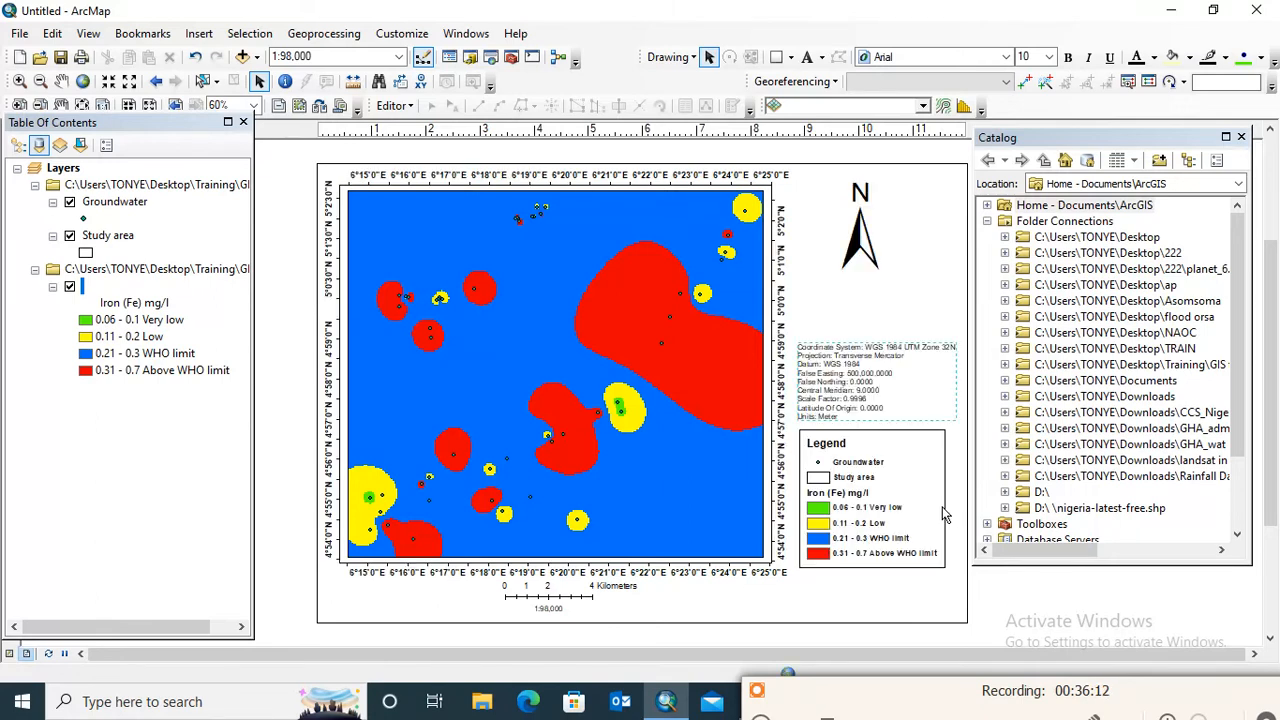
click(897, 604)
Draw a rectangle about 11.84 by 8.36 inches around all layout elements, just inside the page edges
click(790, 58)
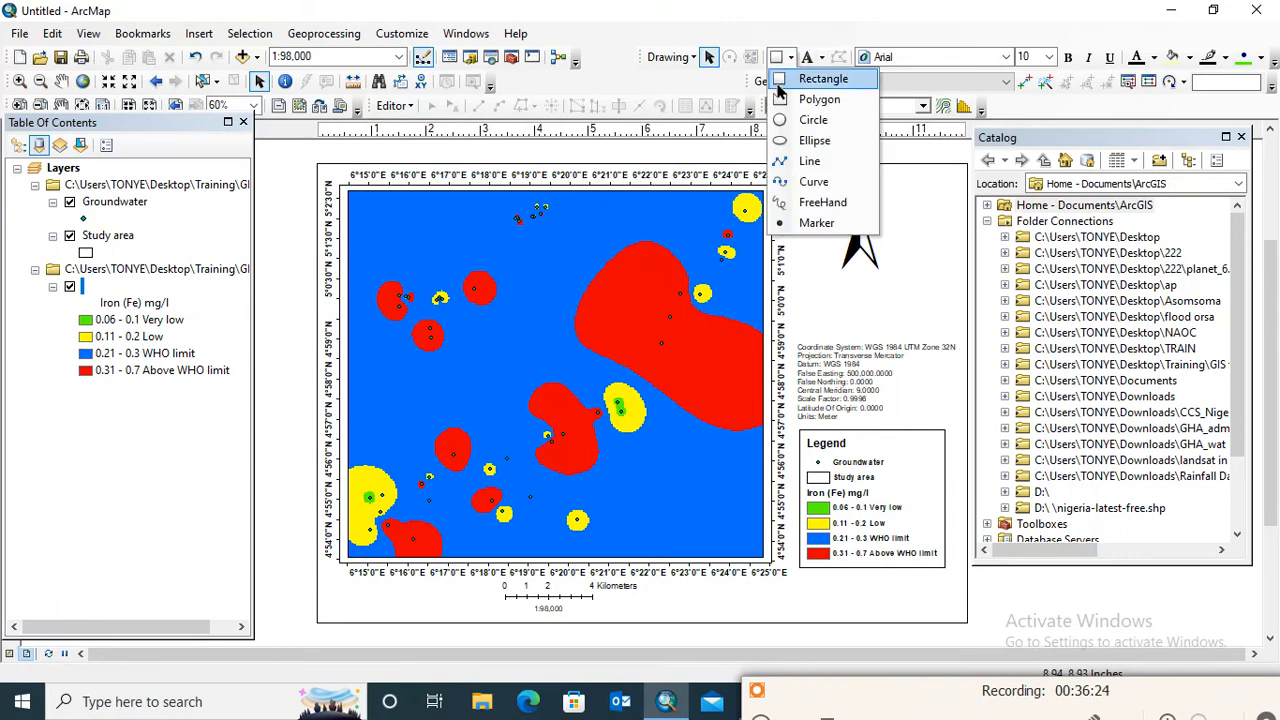
click(801, 86)
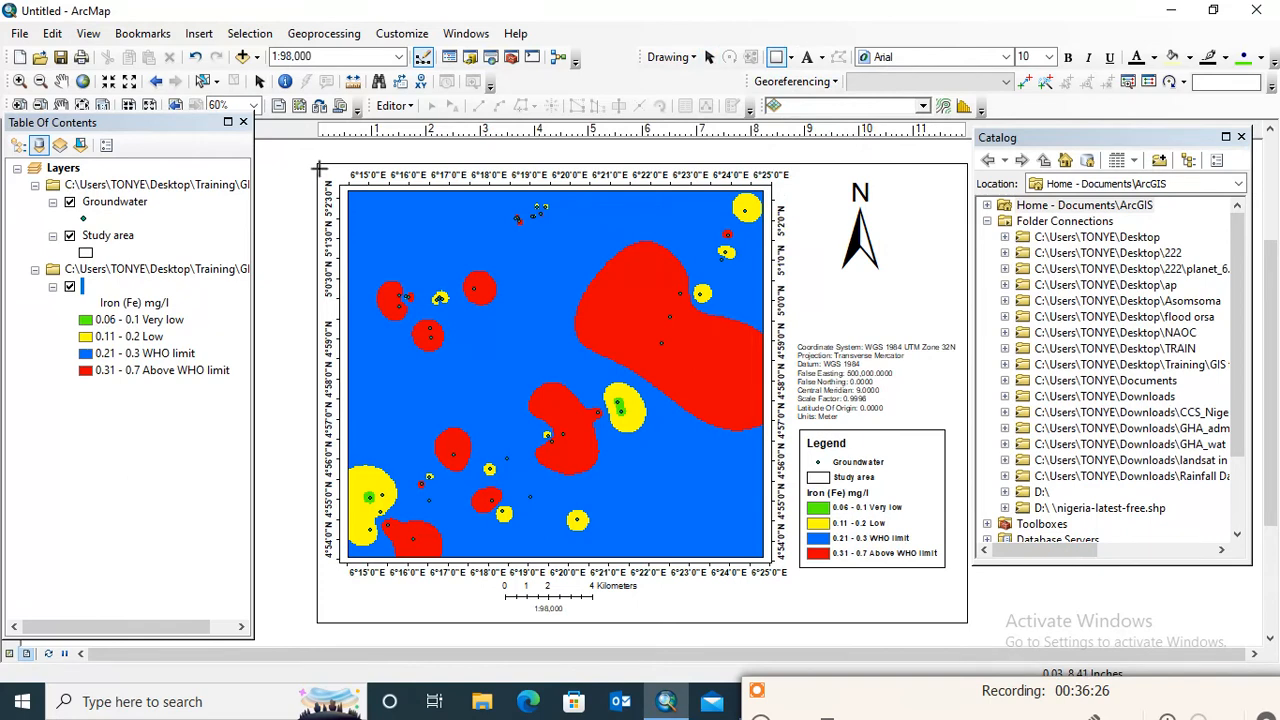
drag(318, 168, 959, 620)
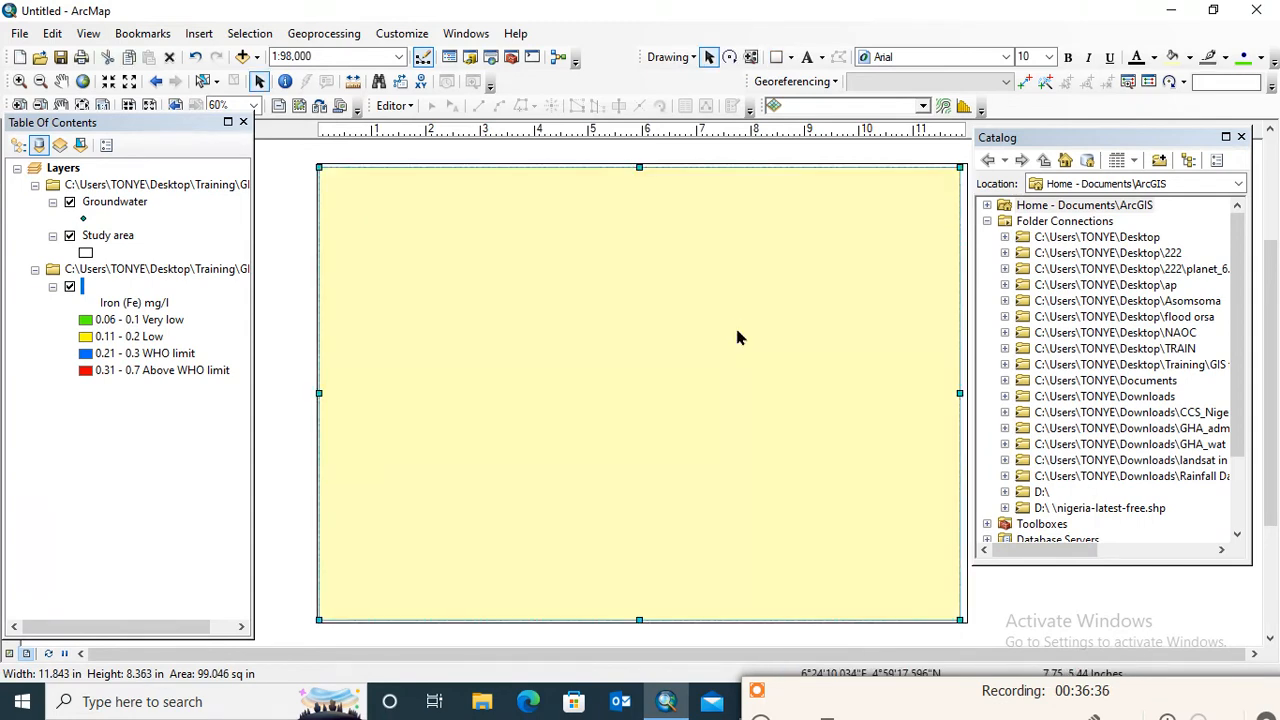
Format the page-sized rectangle as a border with no fill color and a thicker black outline
right_click(736, 338)
click(808, 648)
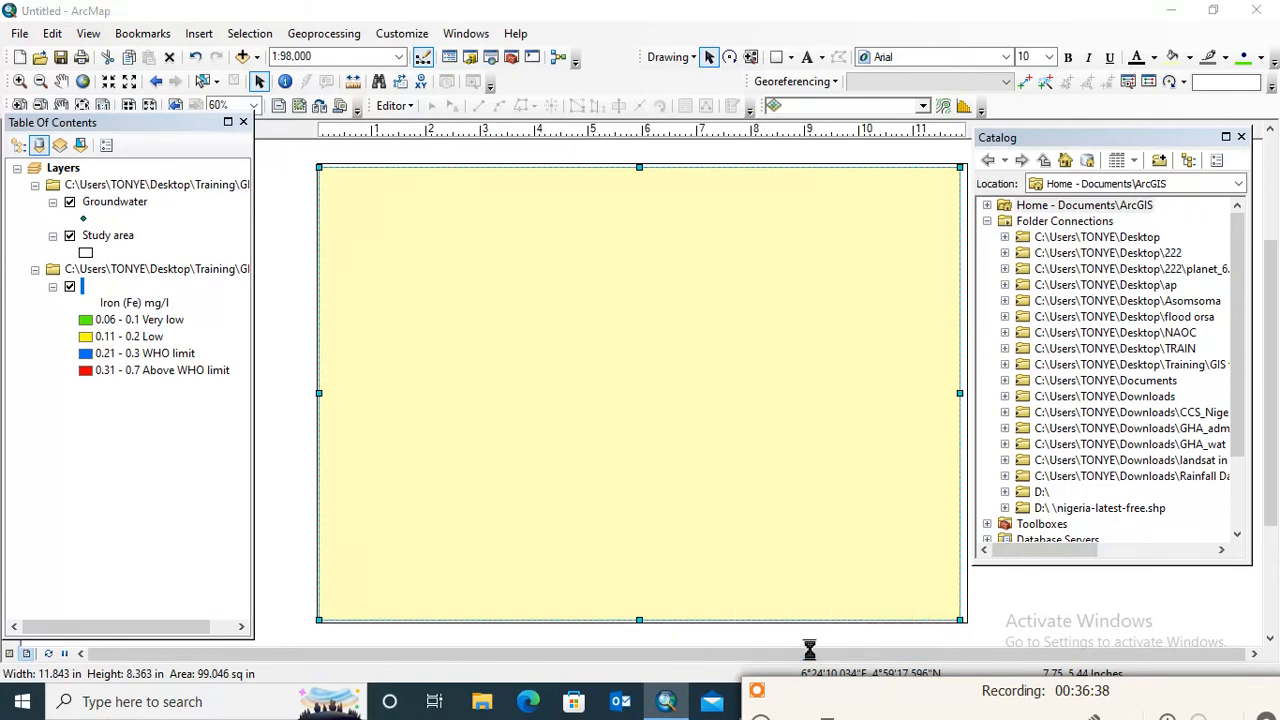
click(580, 274)
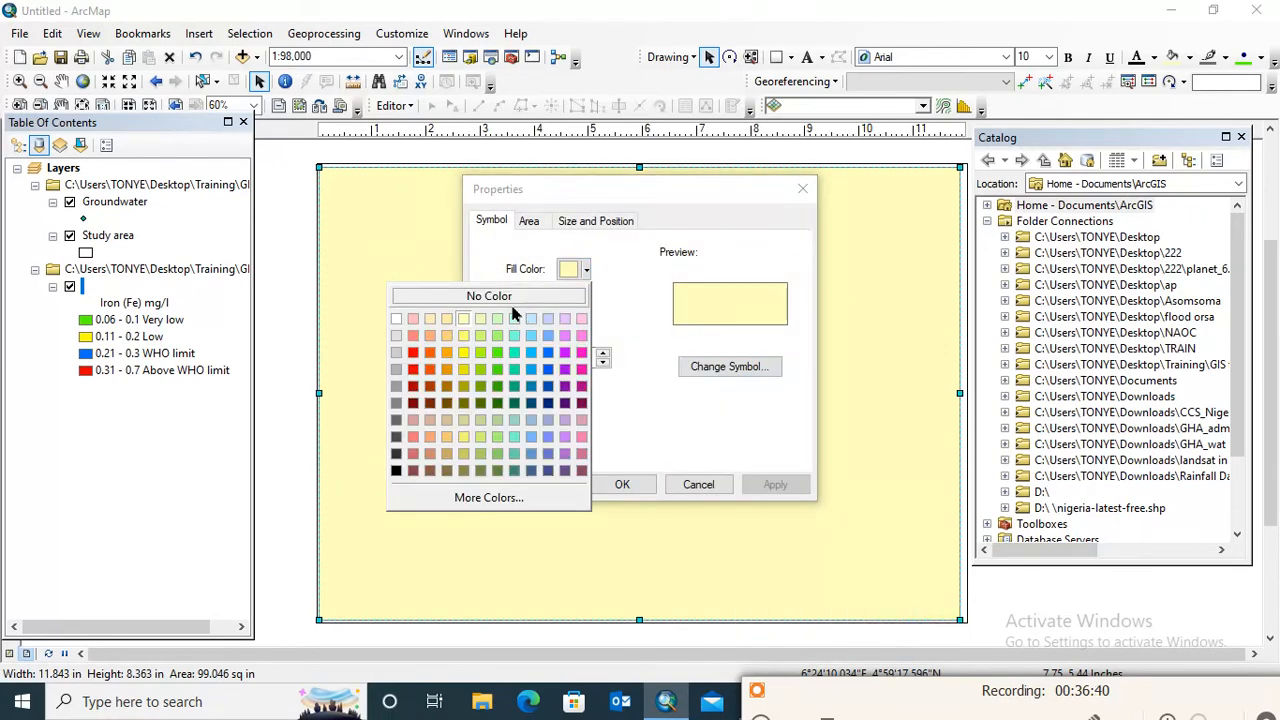
click(489, 296)
click(584, 313)
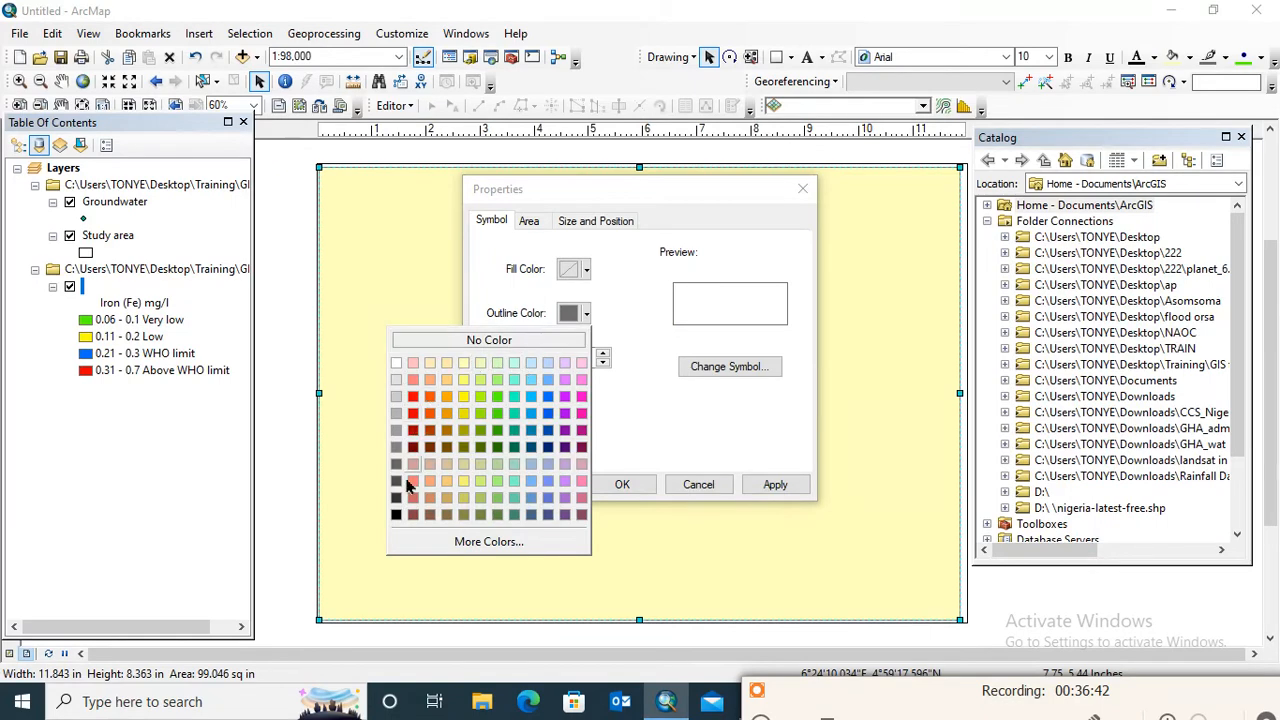
click(396, 515)
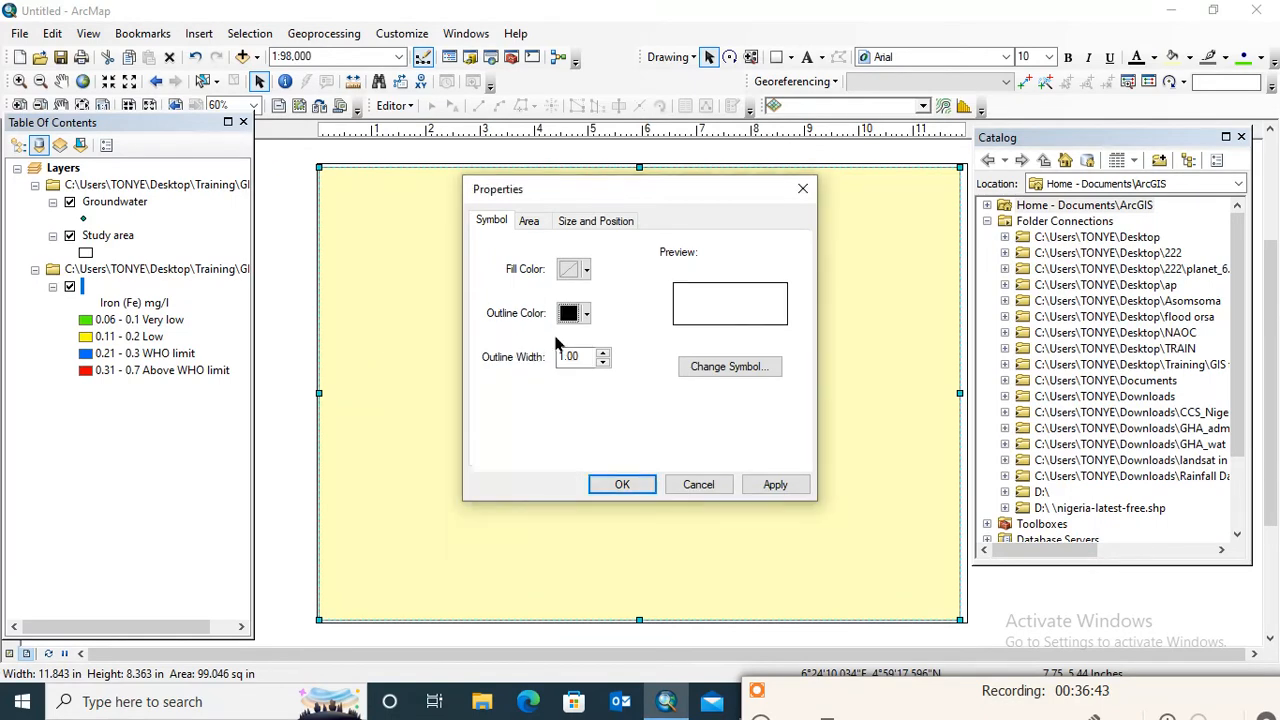
click(603, 357)
click(766, 484)
click(620, 485)
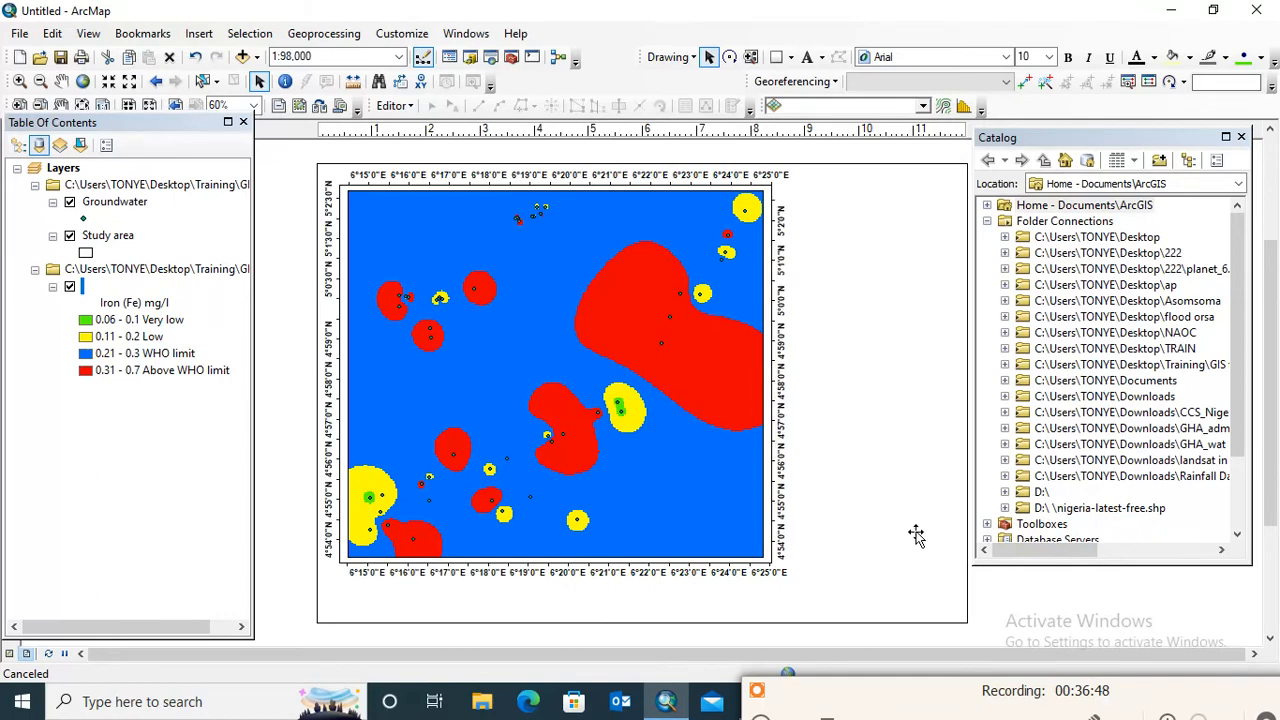
click(995, 345)
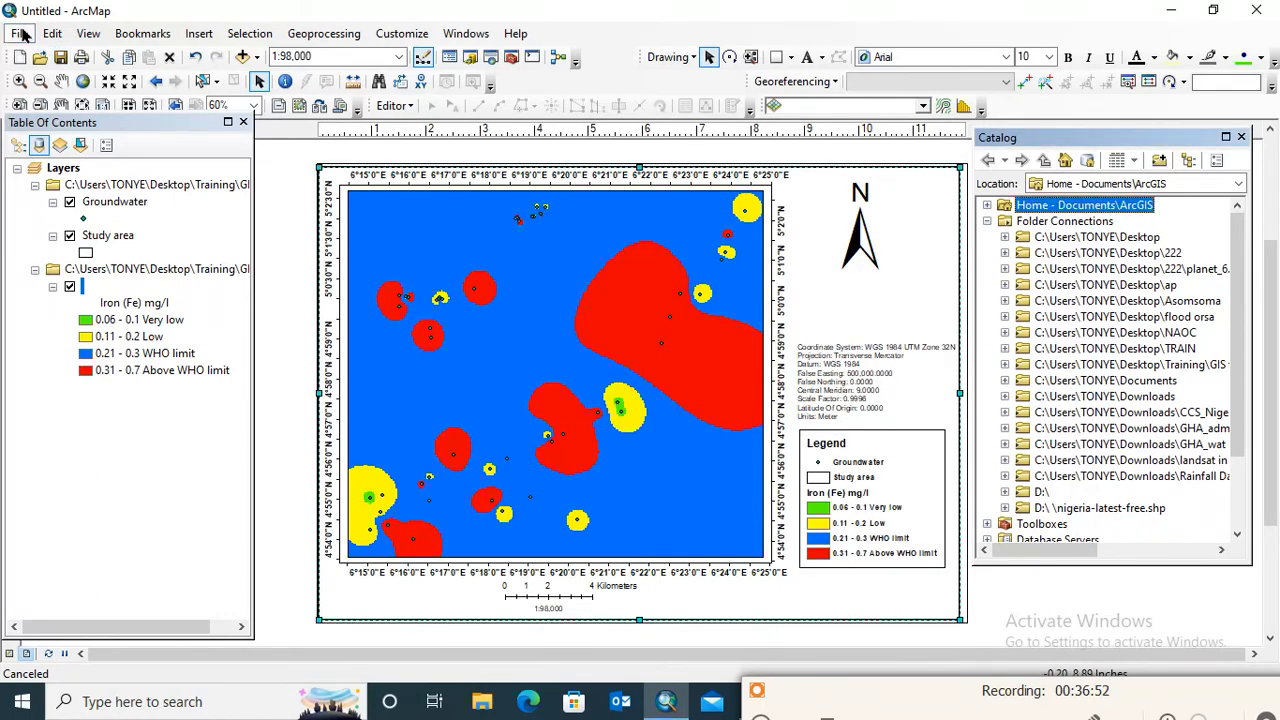
Export the layout to the Desktop as a JPEG named "Fe map in y"
click(22, 34)
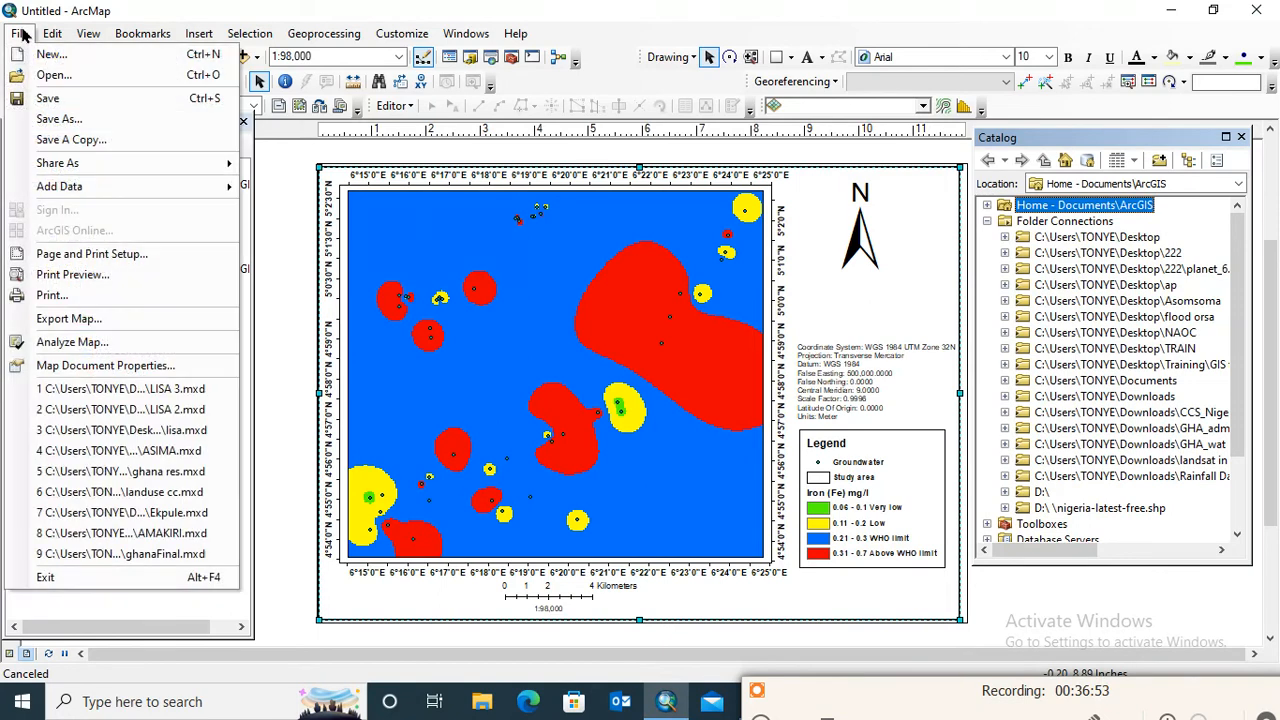
click(104, 328)
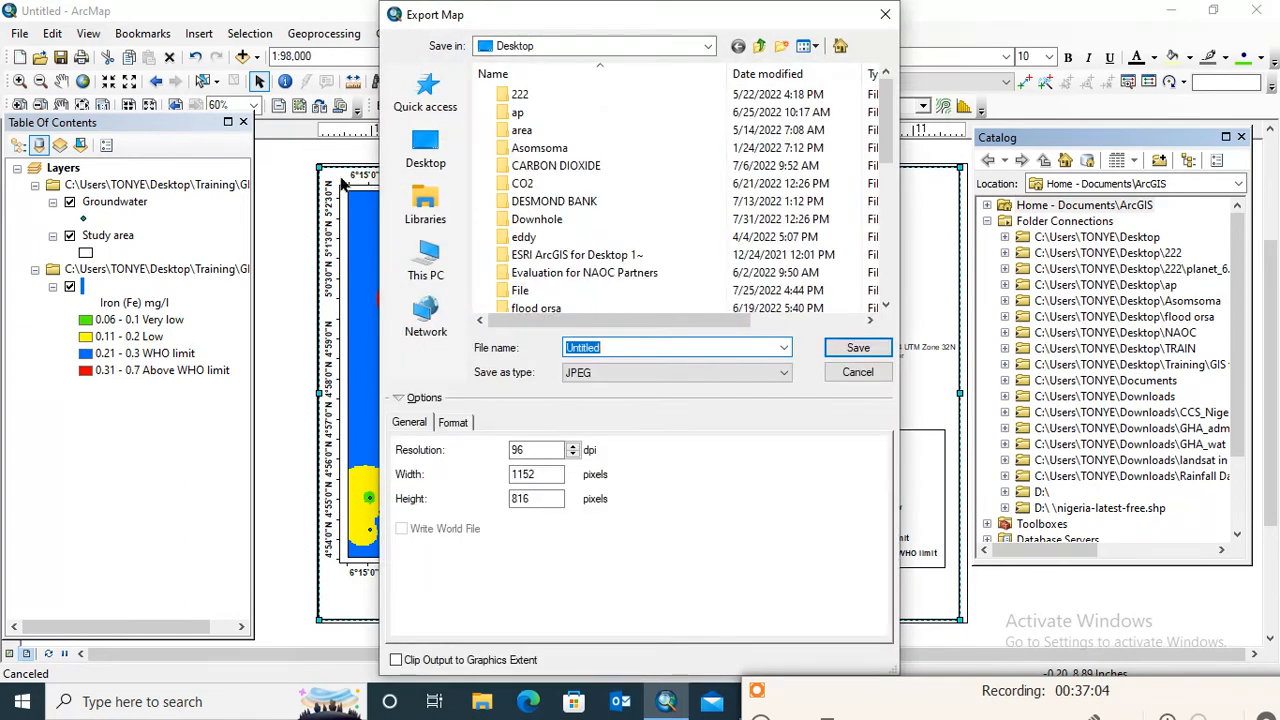
click(425, 155)
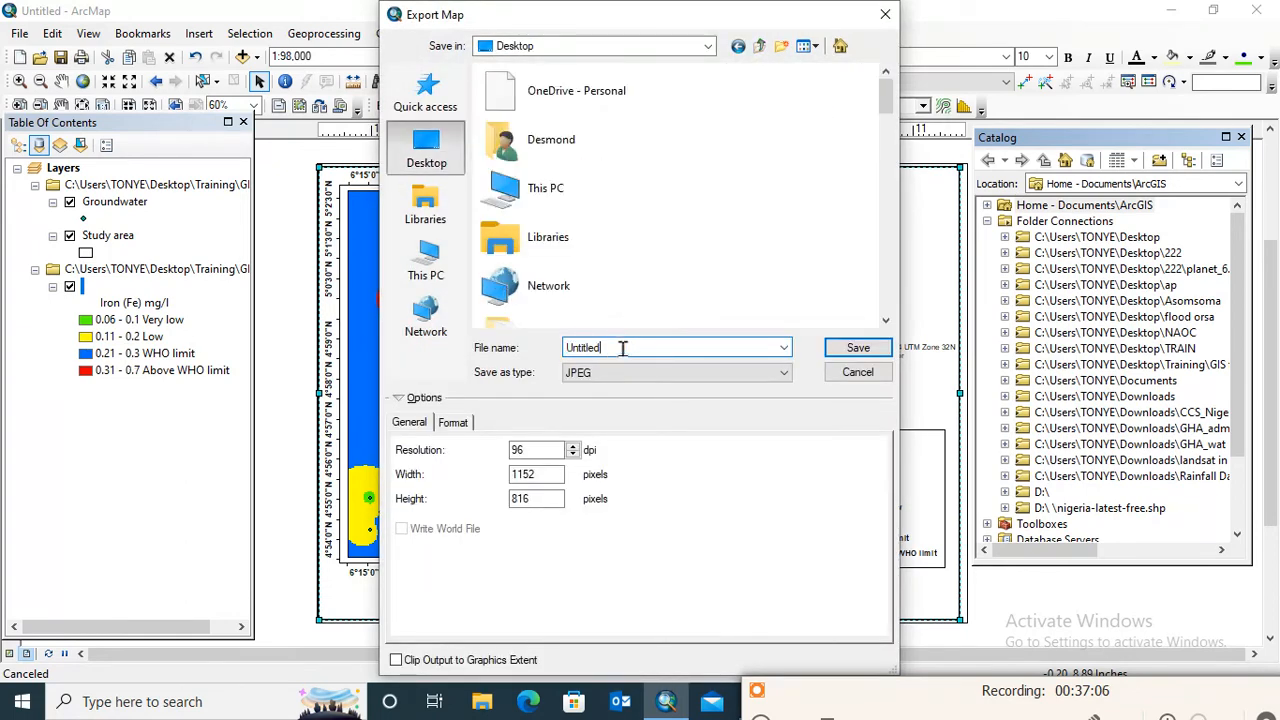
text(FE)
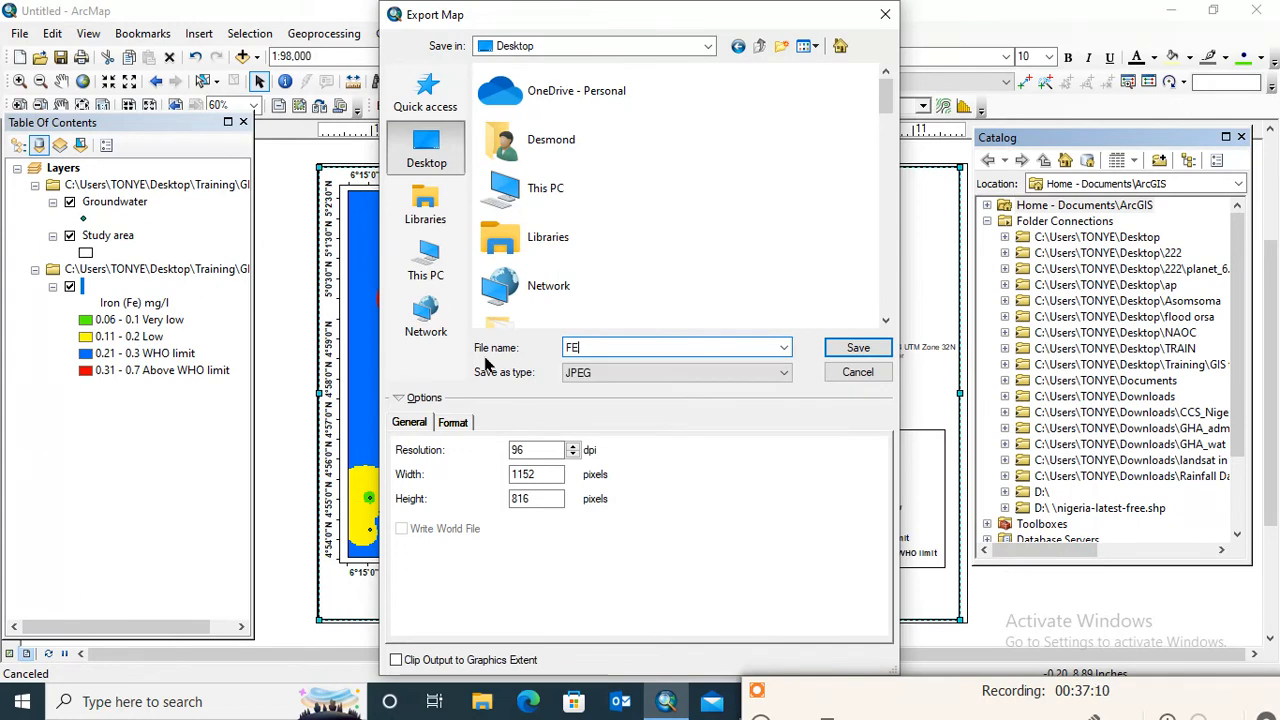
key(BackSpace)
text(p )
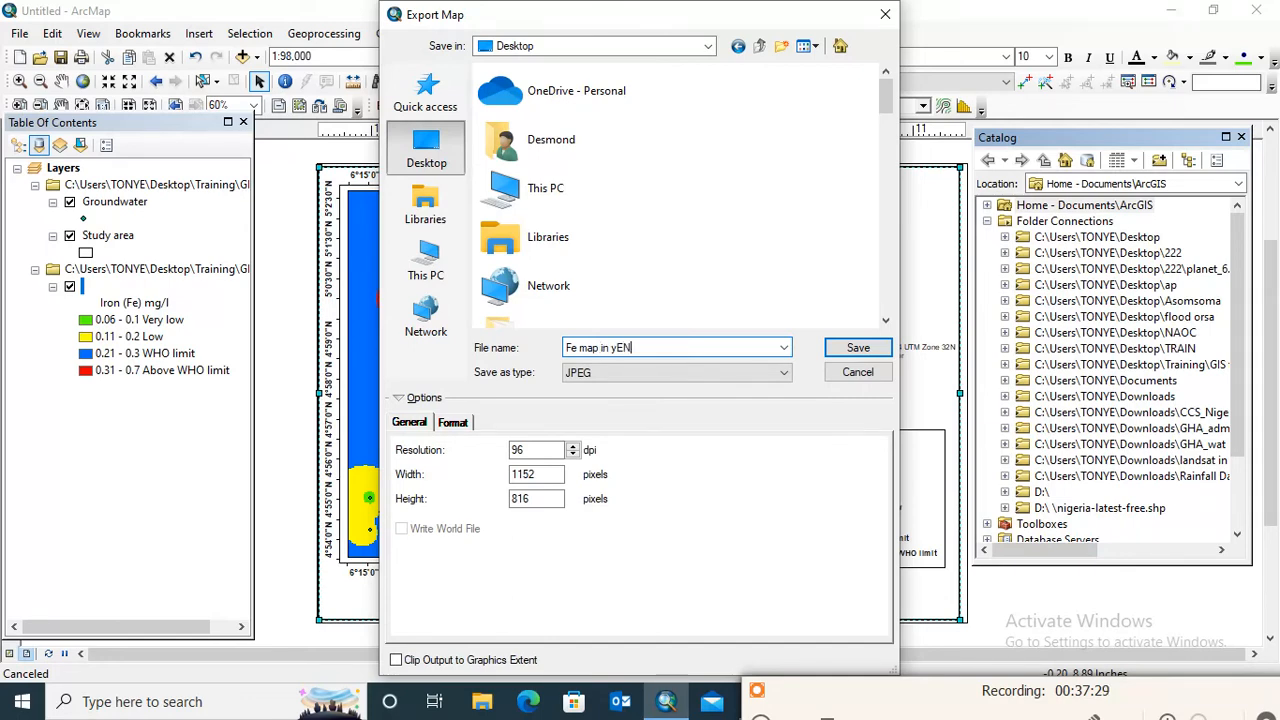
text(in y)
click(858, 348)
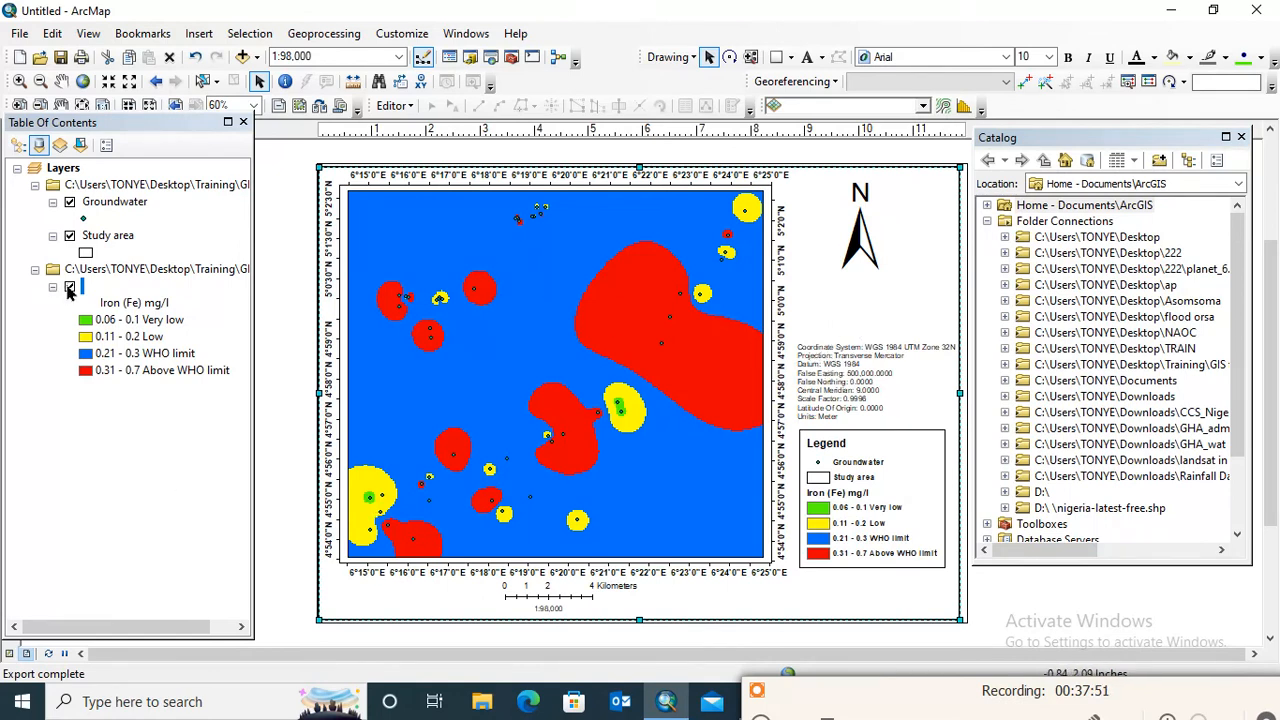
Hide the classified iron raster layer and open the symbology settings of the Groundwater layer
click(69, 287)
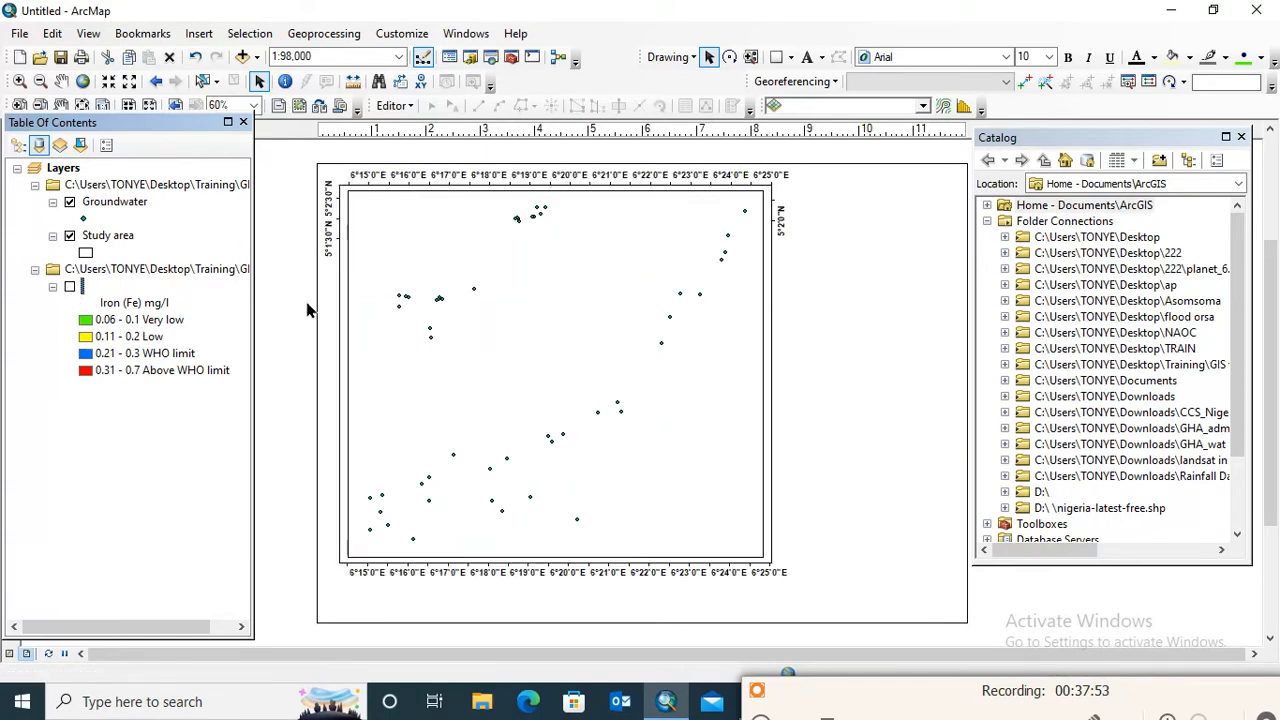
click(118, 204)
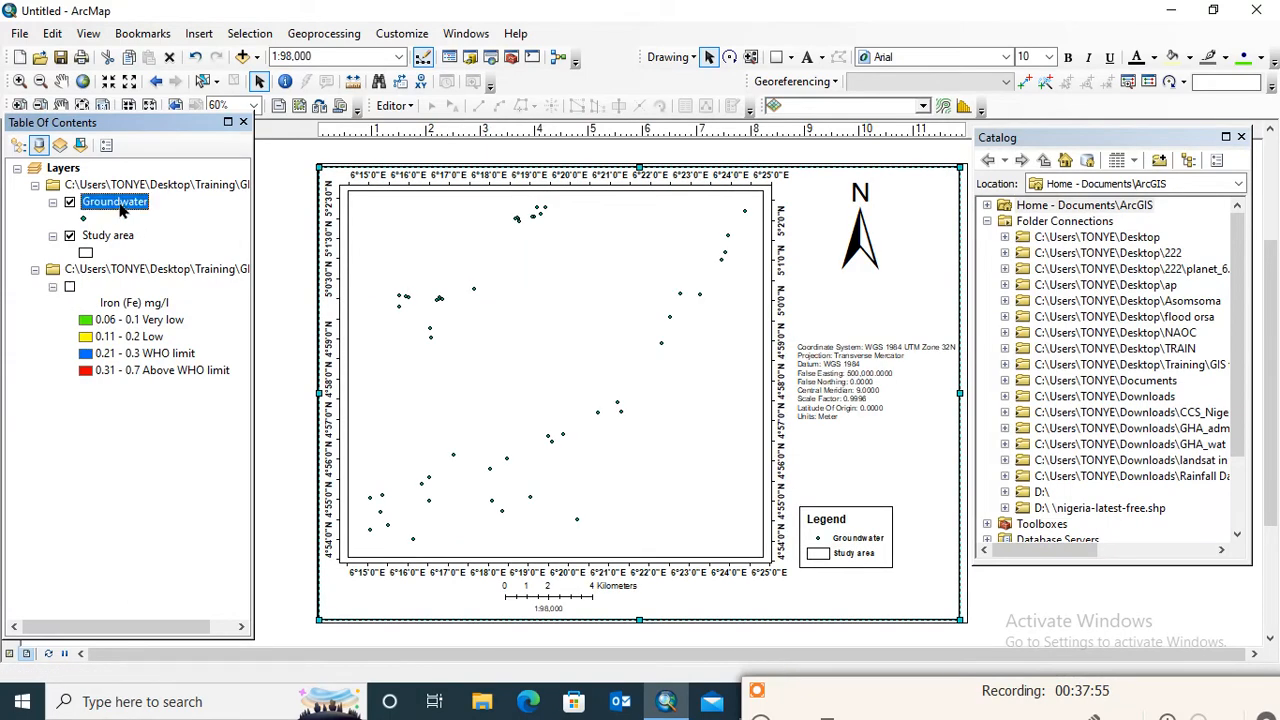
right_click(124, 207)
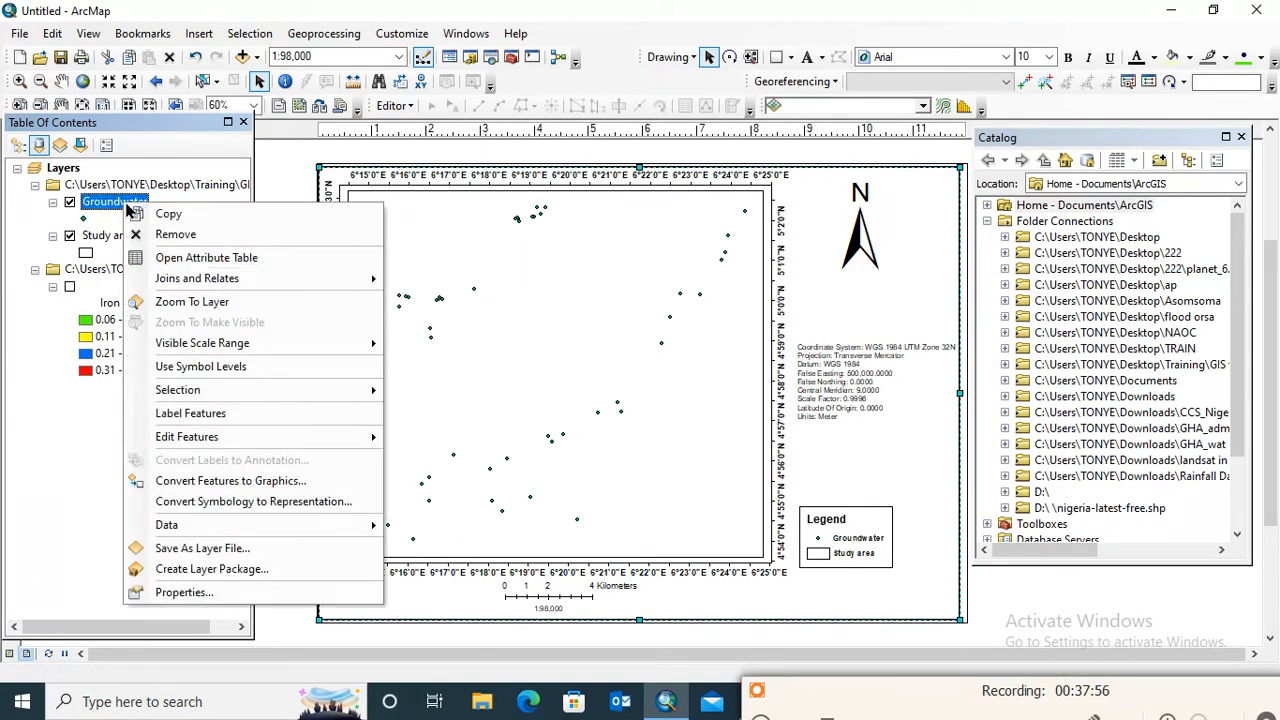
click(201, 598)
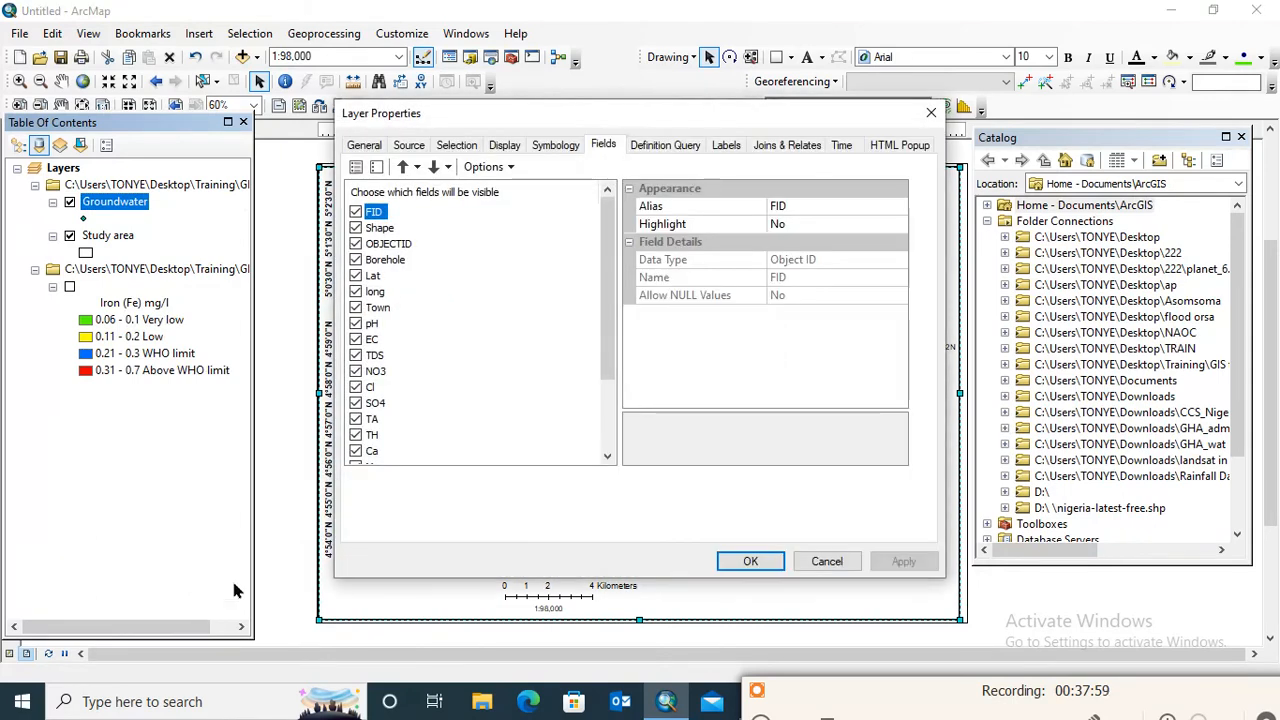
click(548, 148)
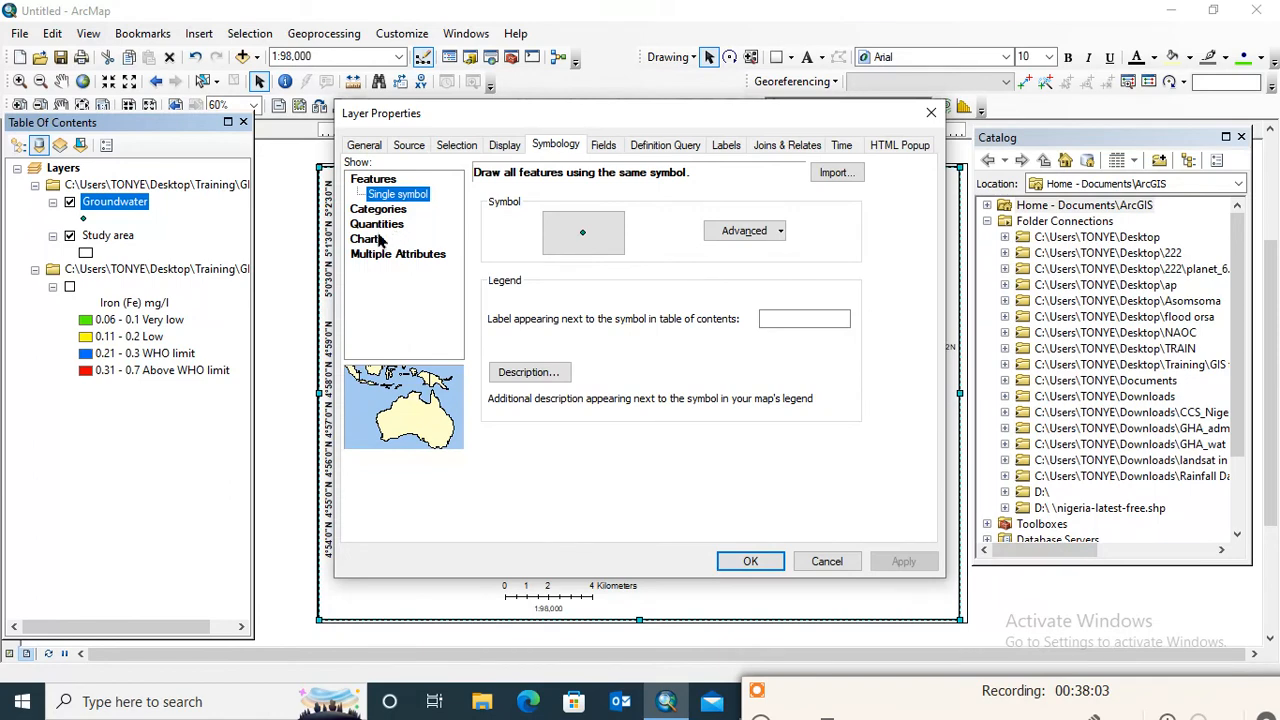
click(378, 210)
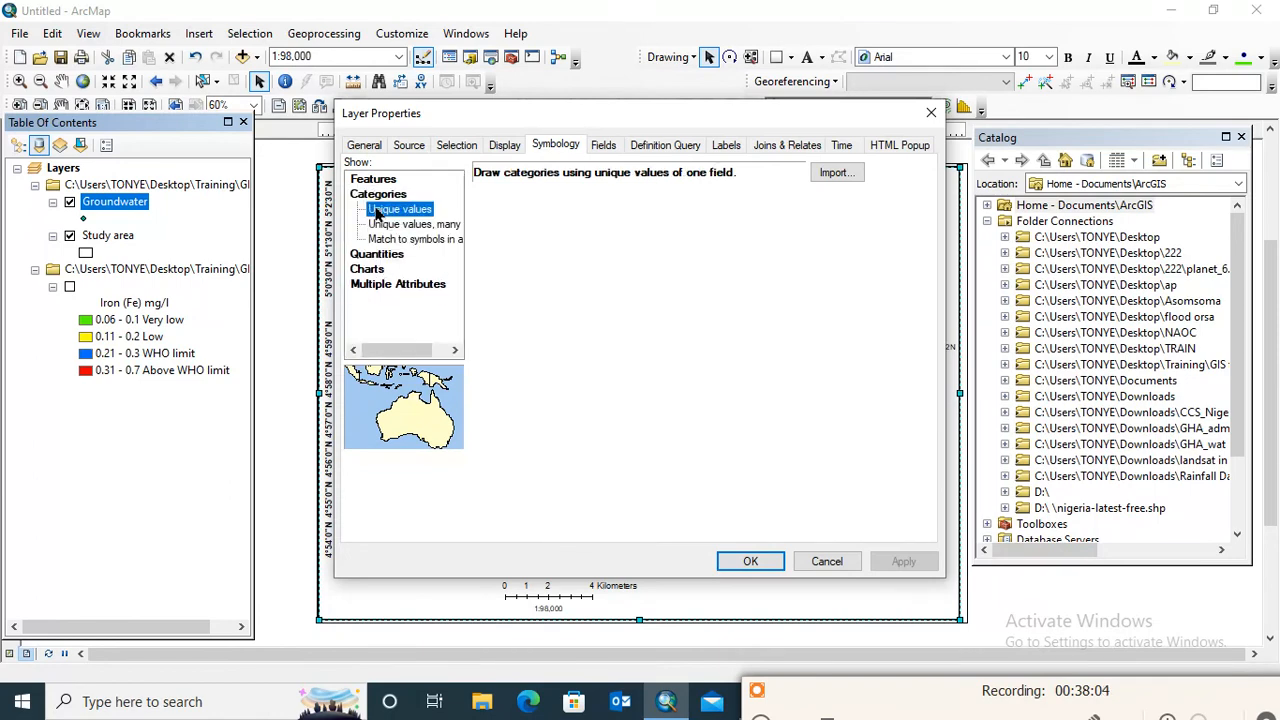
click(410, 245)
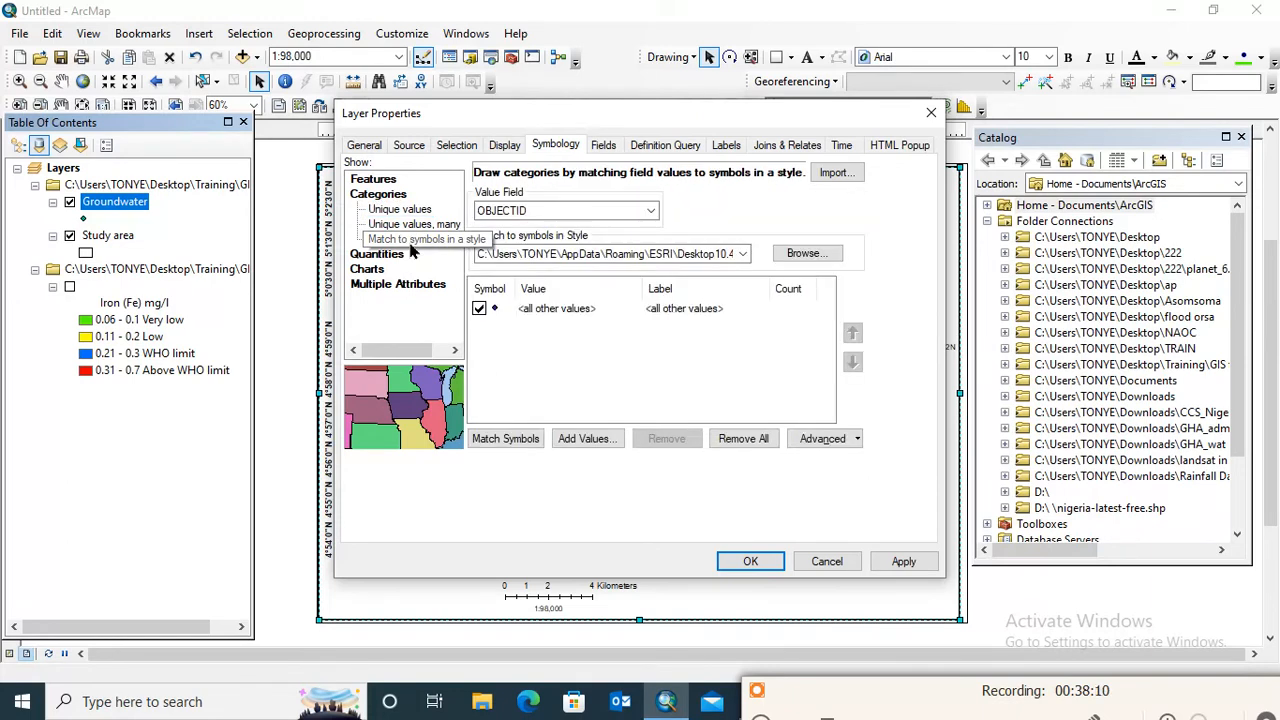
click(623, 210)
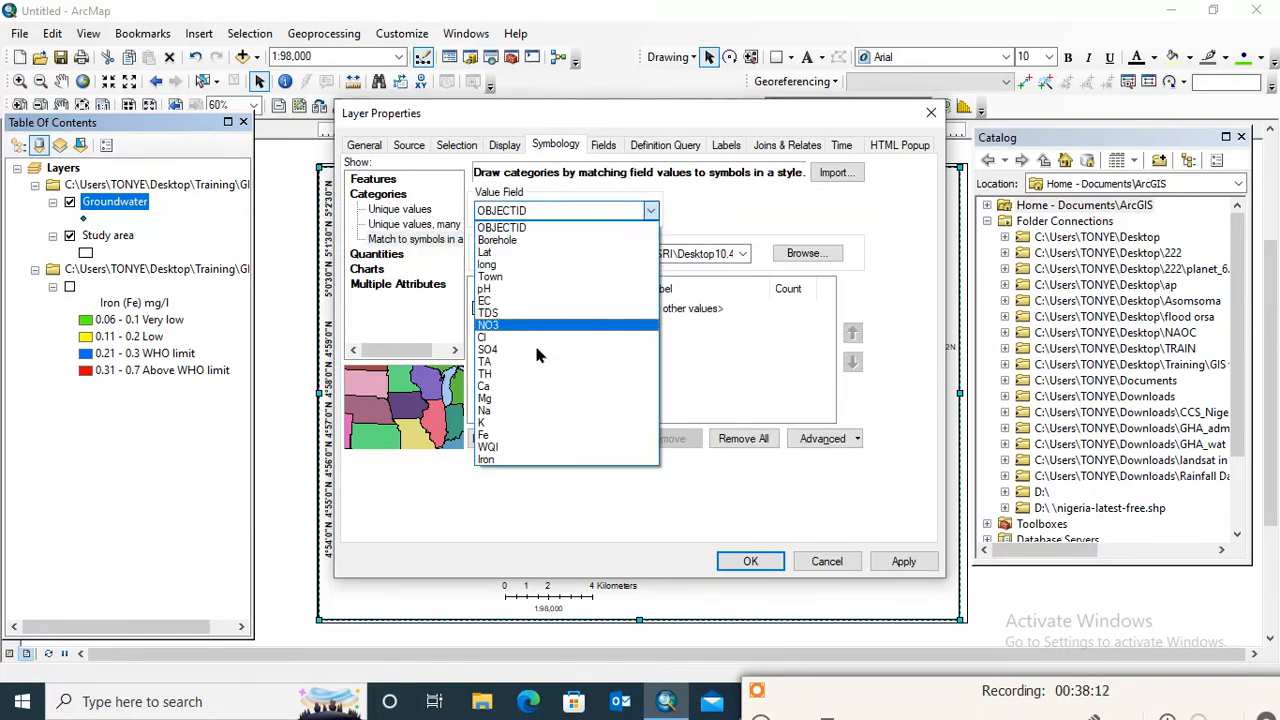
click(540, 434)
click(575, 440)
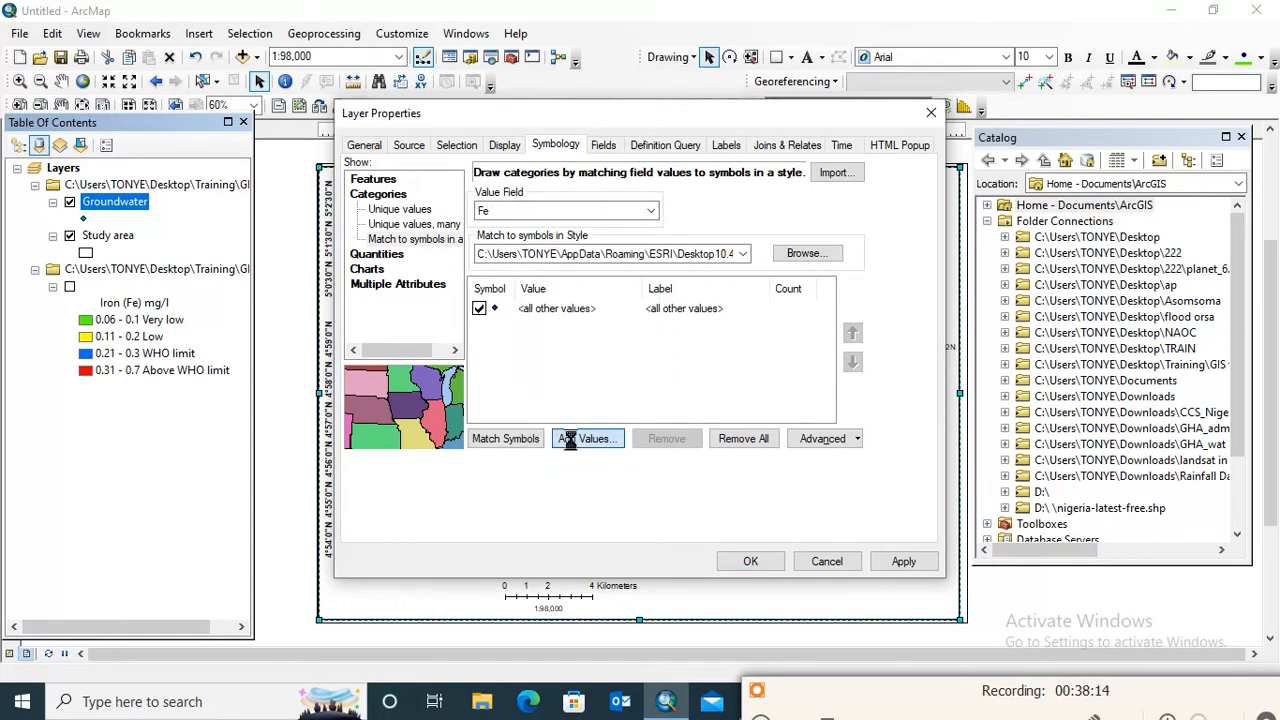
click(759, 213)
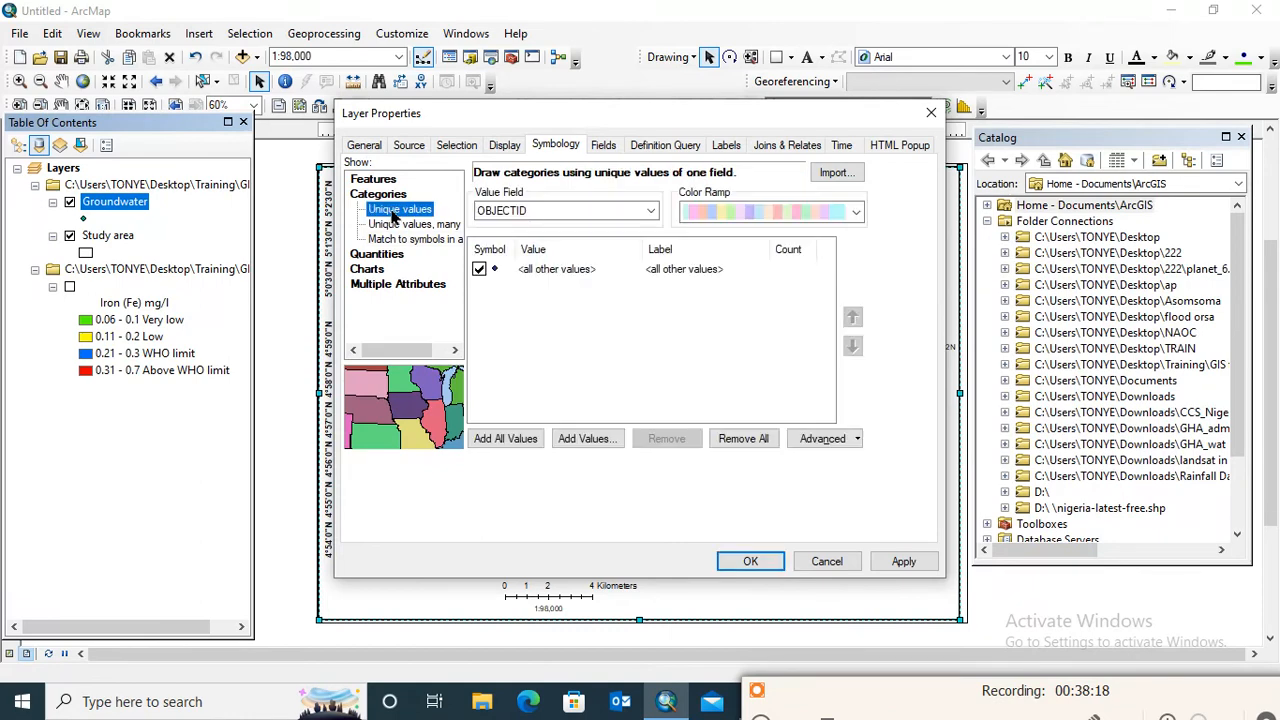
click(388, 210)
click(648, 212)
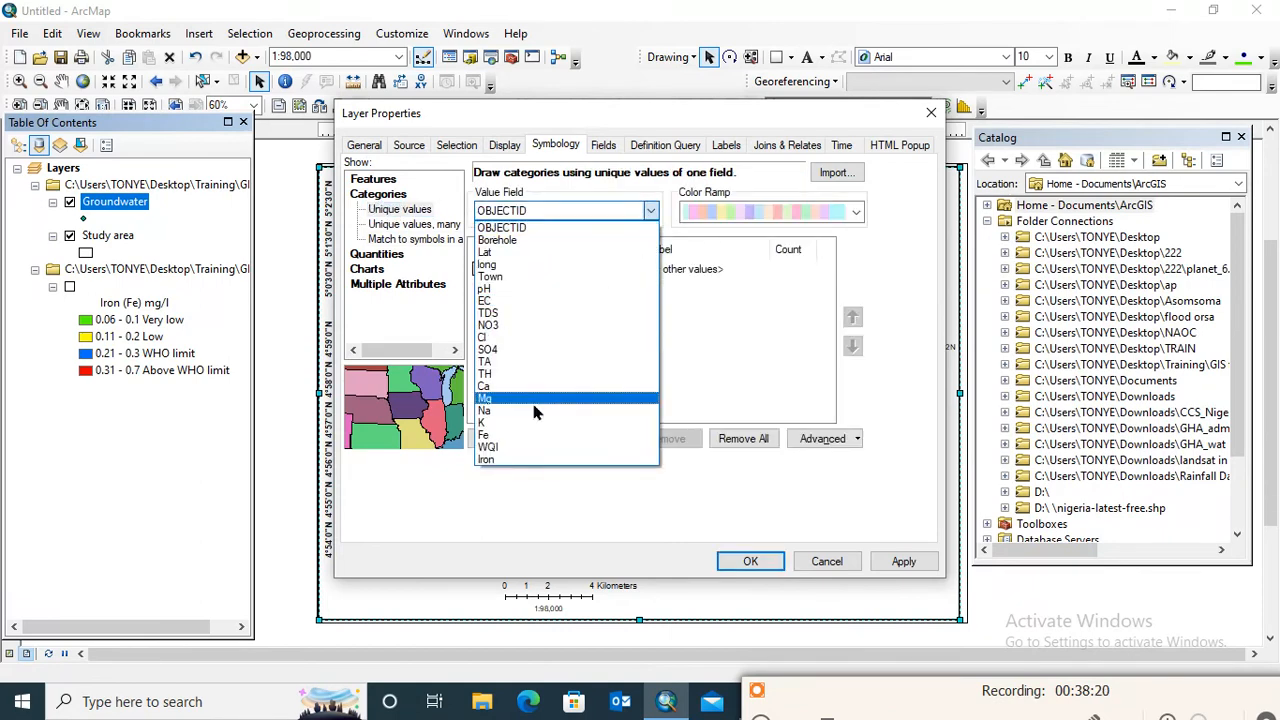
click(560, 438)
click(572, 438)
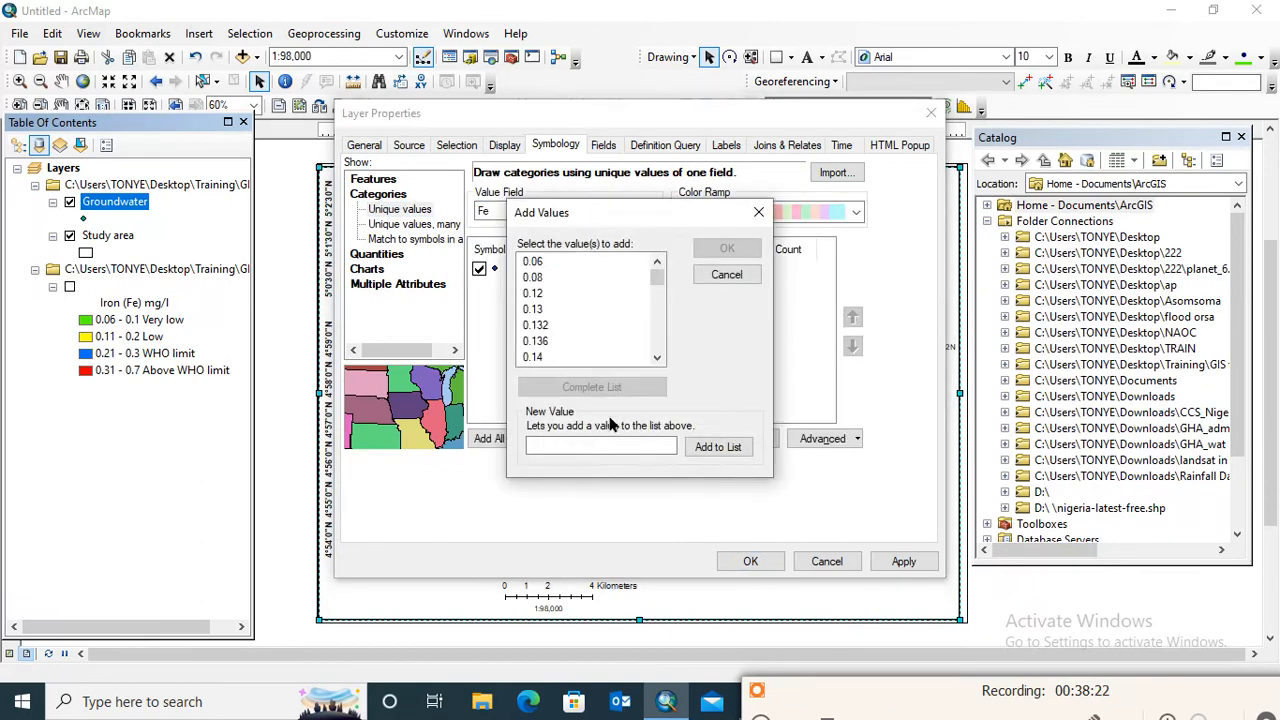
click(757, 214)
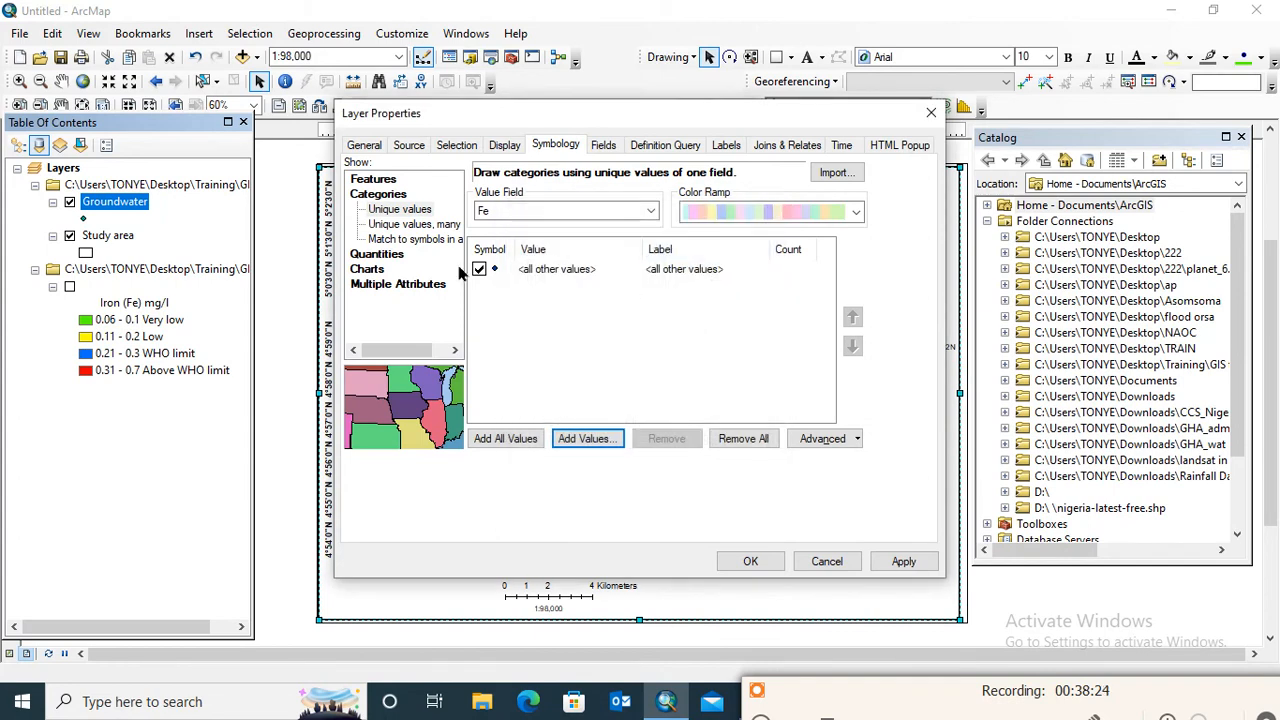
Symbolize the Groundwater points with graduated colors based on the Fe field, showing class ranges using feature values
click(402, 260)
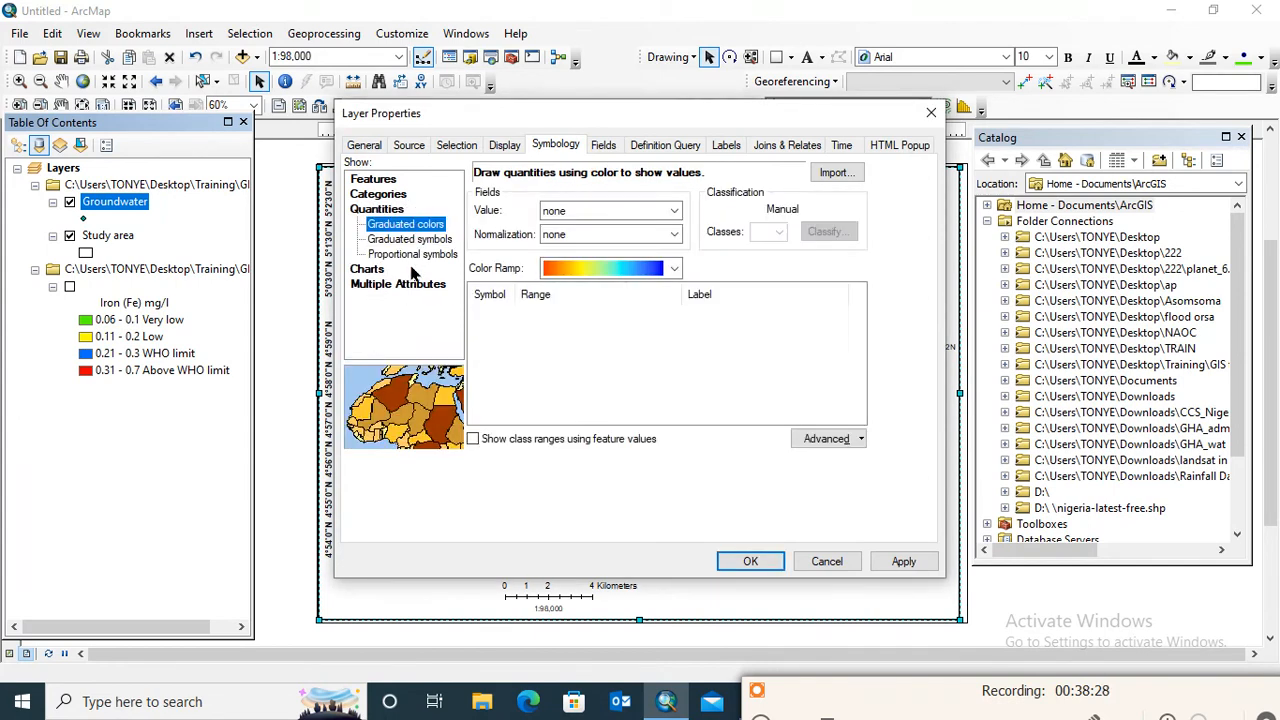
click(630, 211)
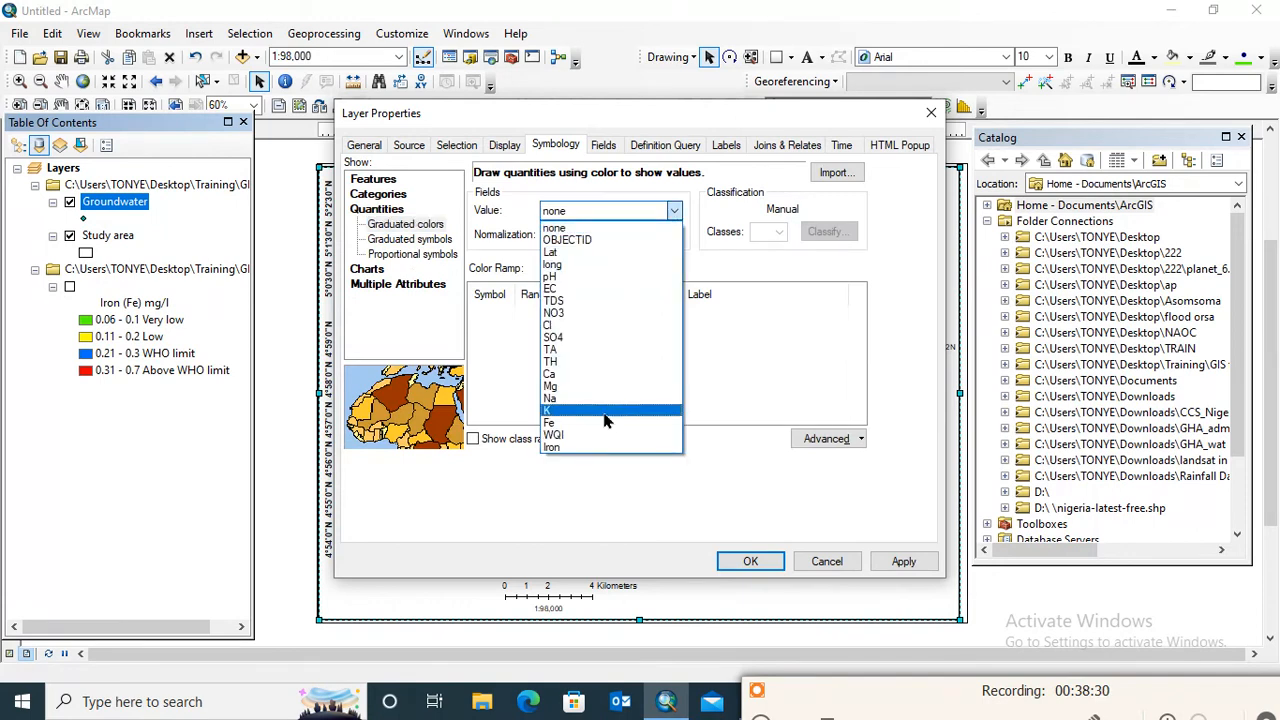
click(600, 425)
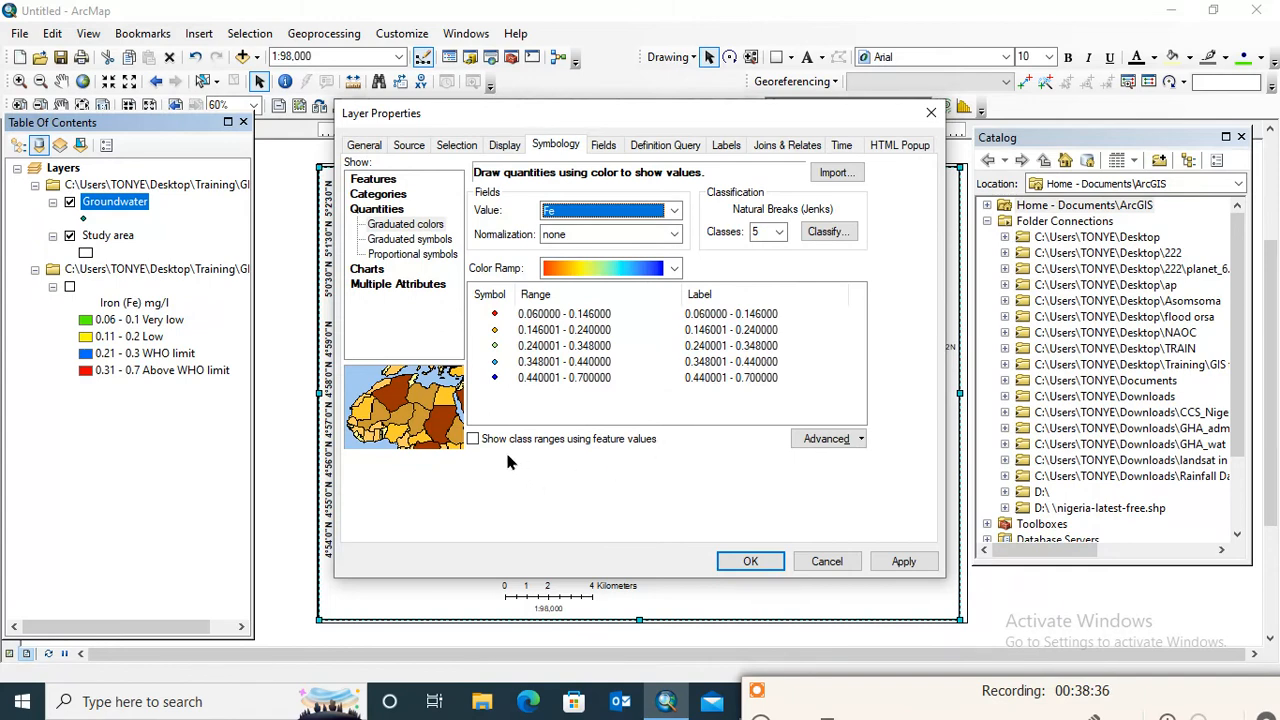
click(474, 440)
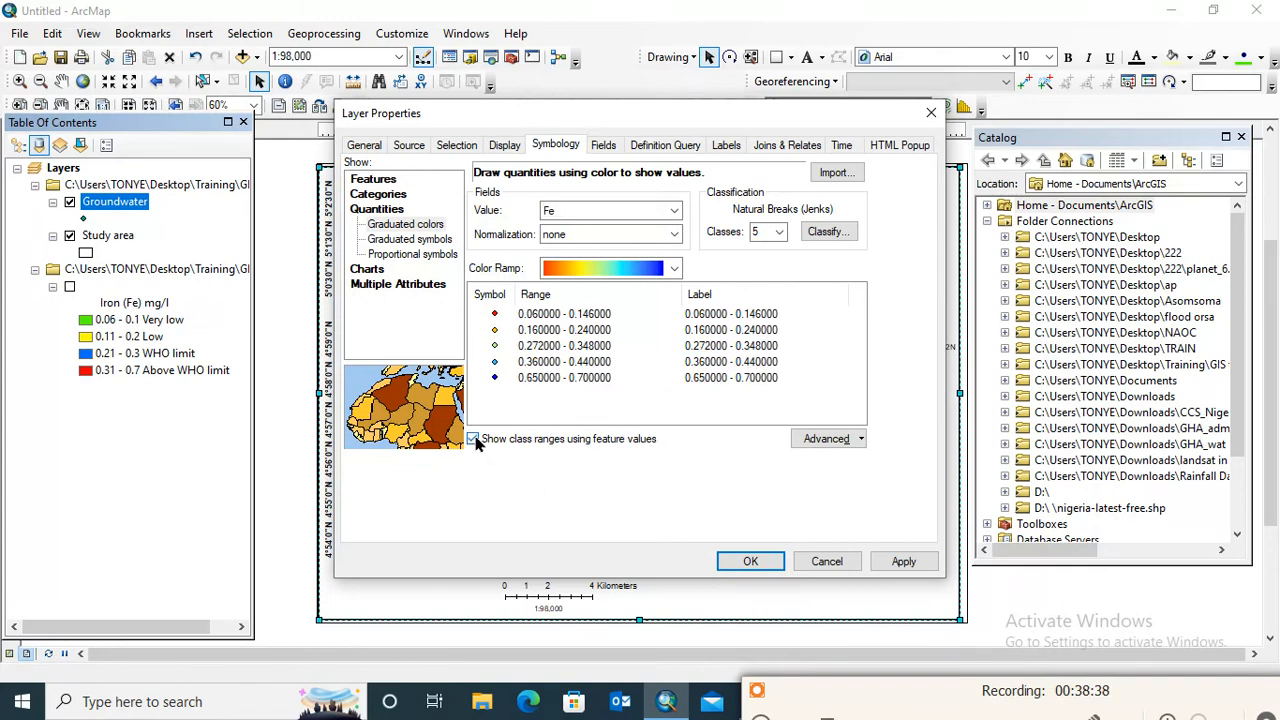
click(474, 440)
click(818, 439)
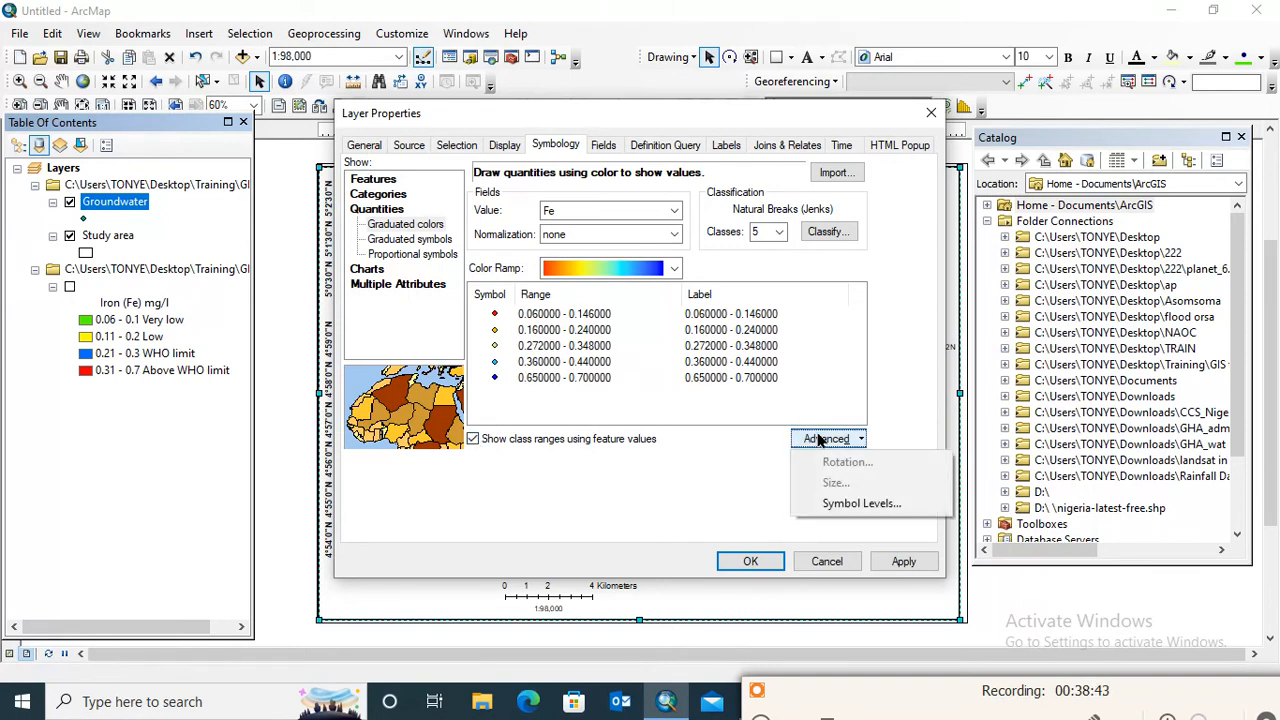
click(855, 505)
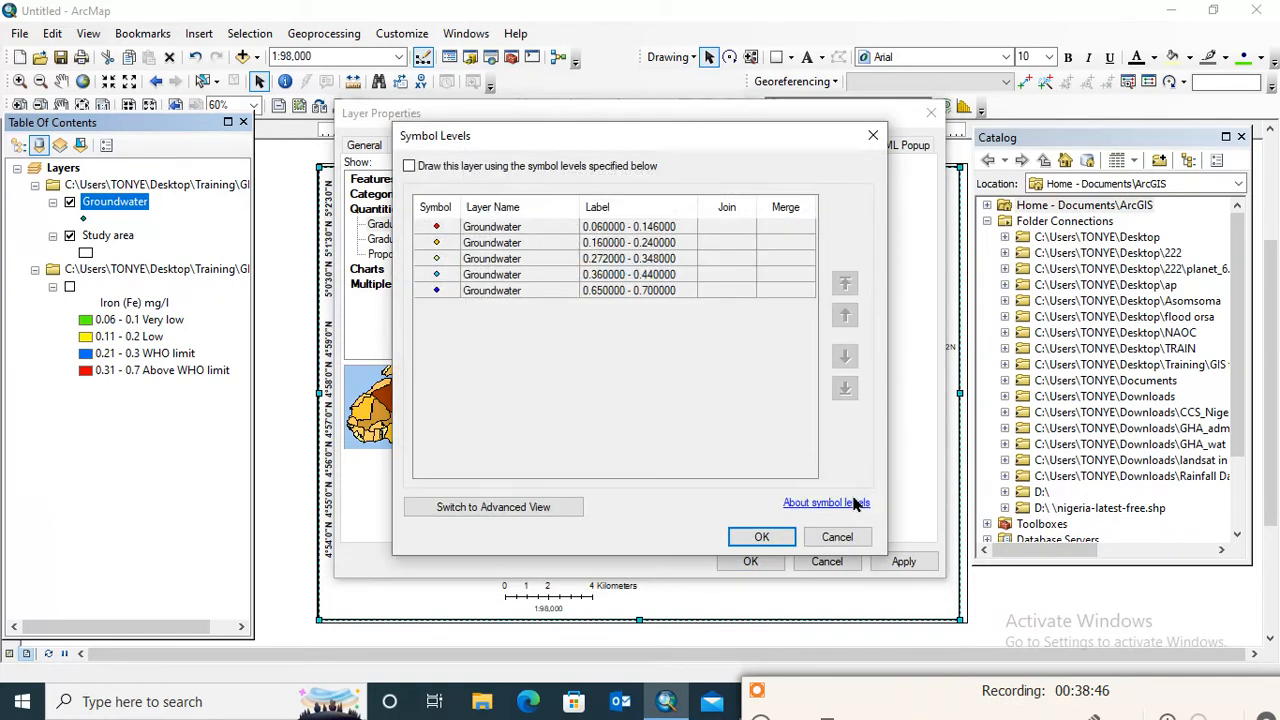
click(762, 537)
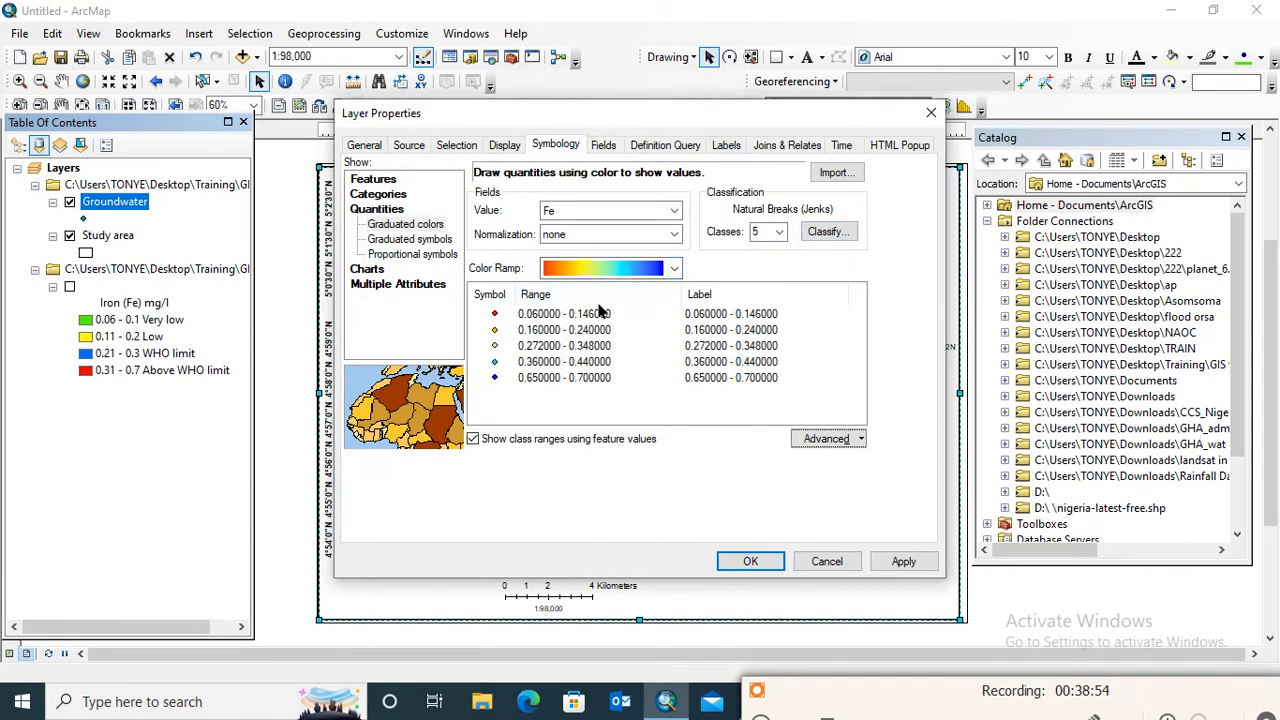
Format the Groundwater class labels as numbers with 2 decimal places and apply the graduated-color symbology
click(789, 295)
click(840, 320)
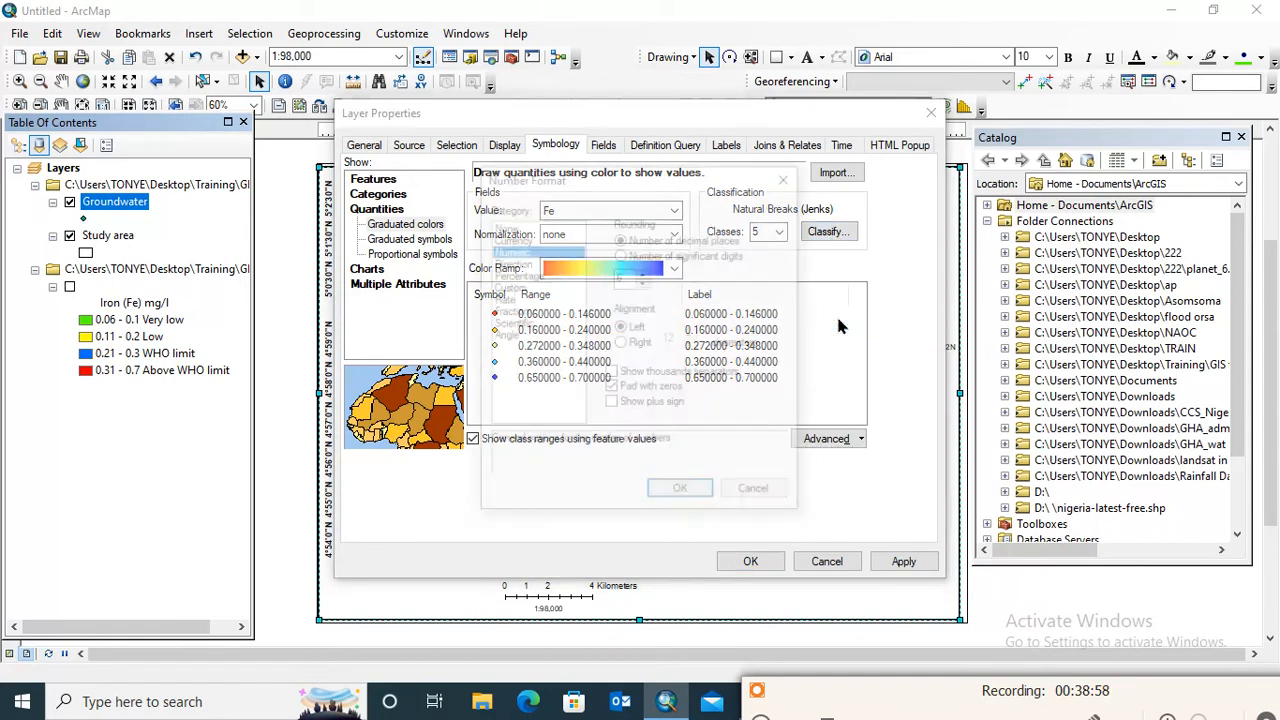
drag(565, 177, 379, 125)
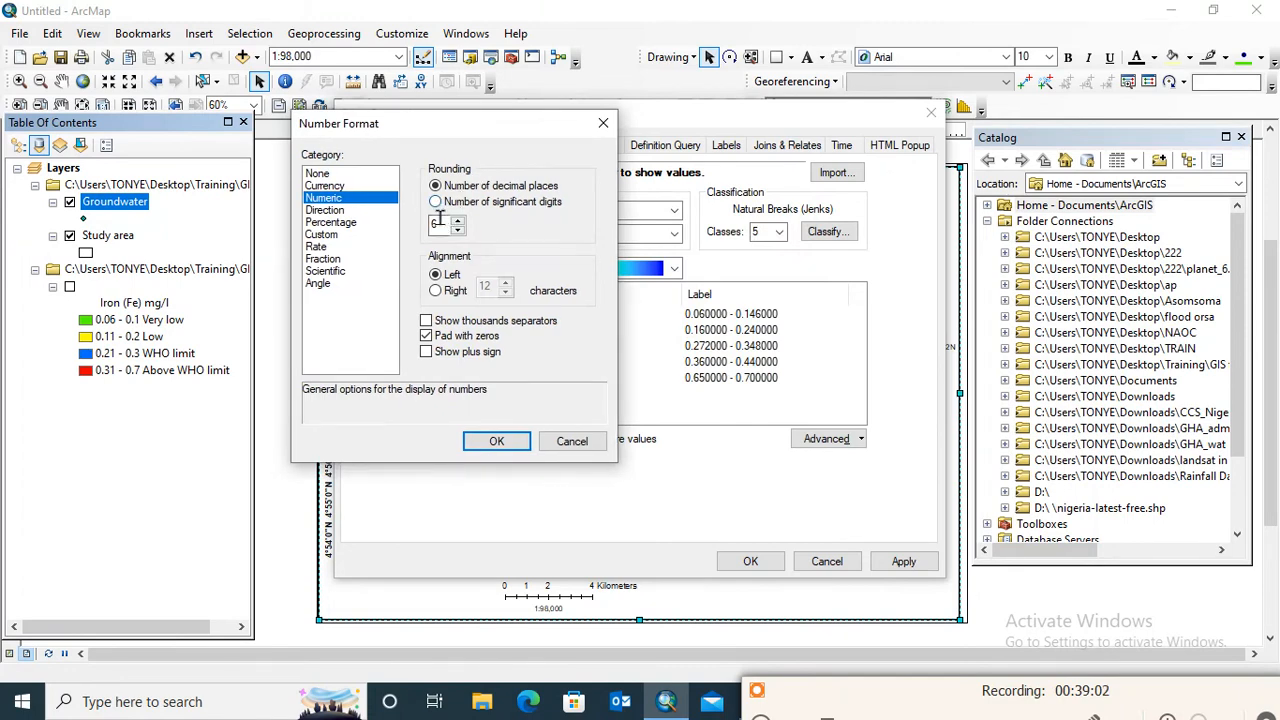
text(2)
click(503, 442)
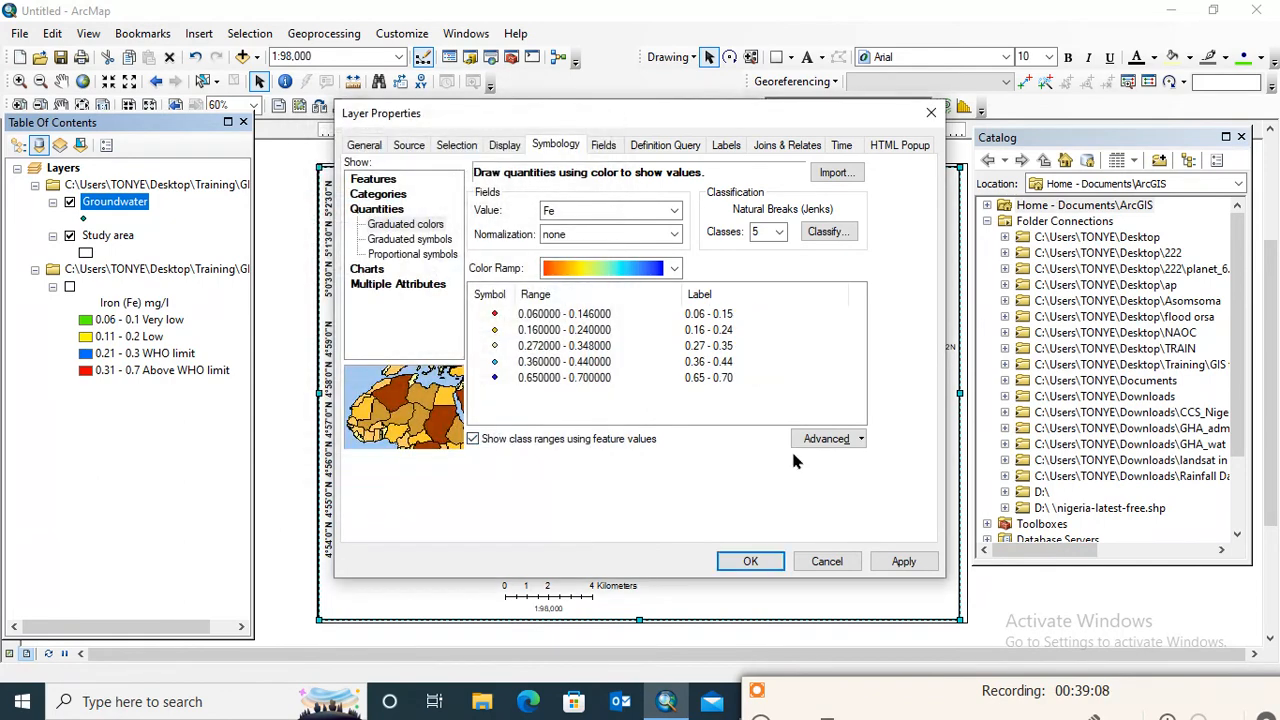
click(902, 561)
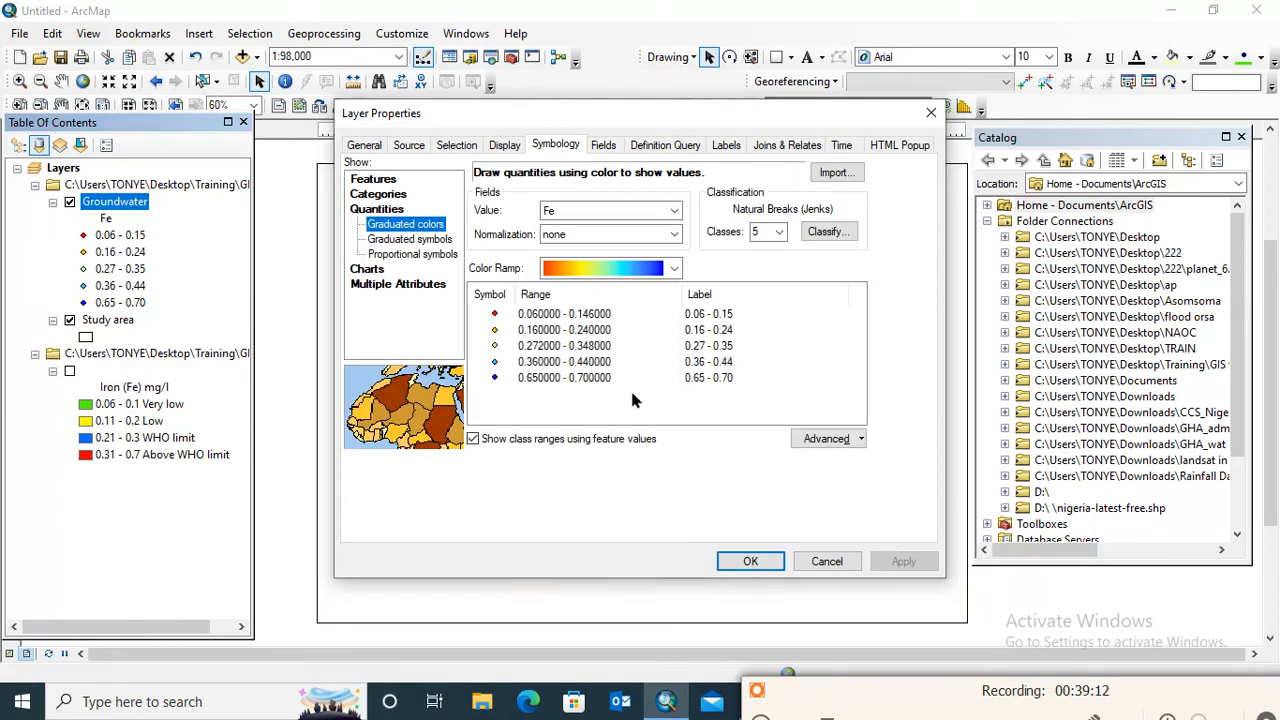
drag(632, 102, 708, 56)
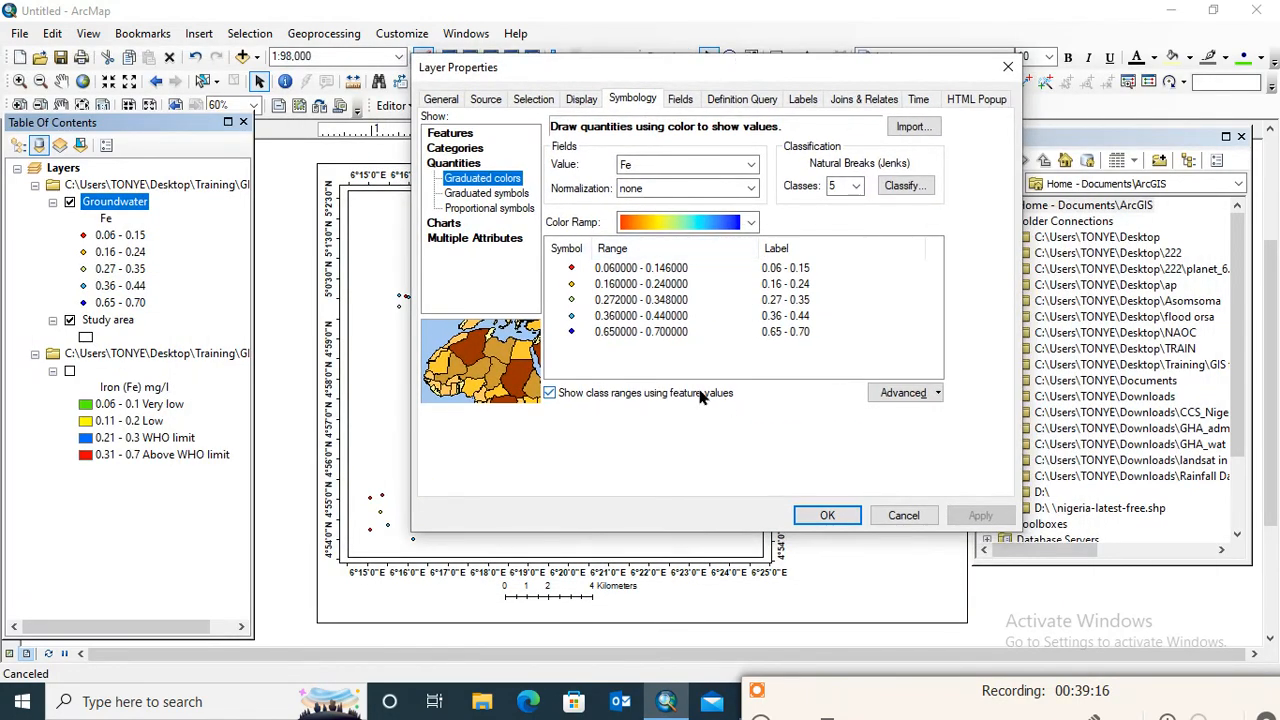
click(833, 515)
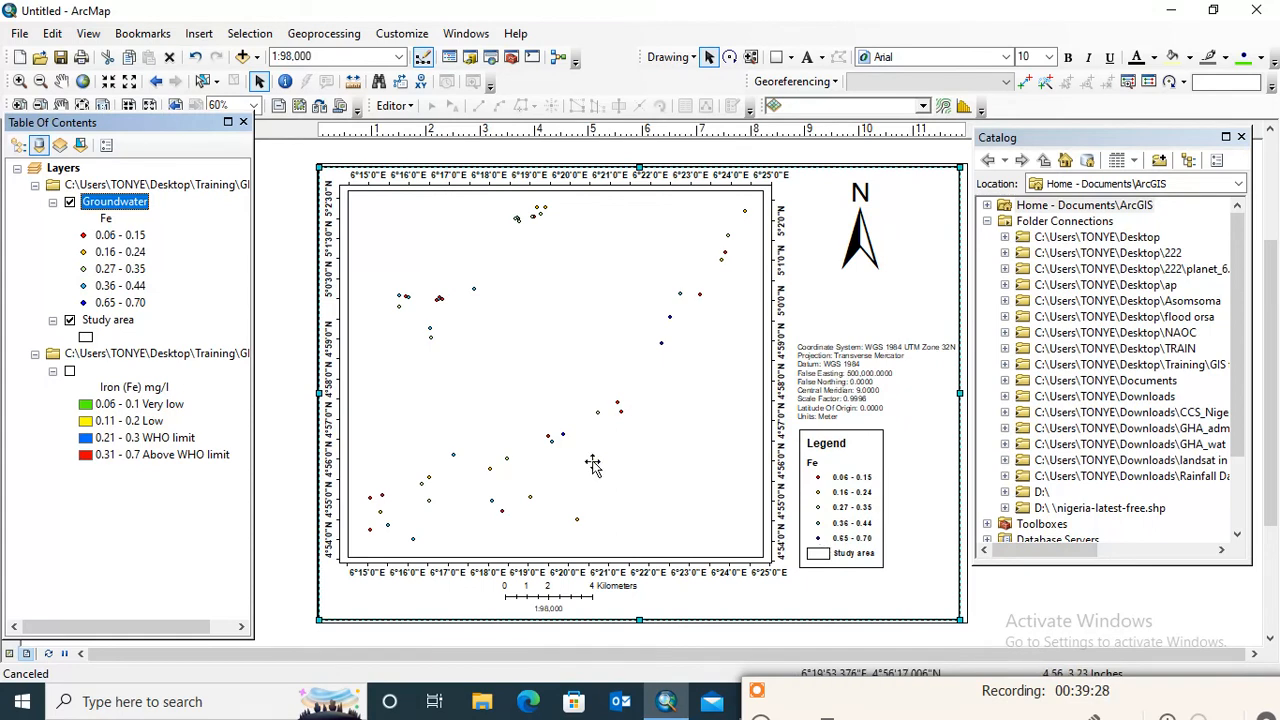
Change the Groundwater layer's symbology to graduated symbols based on the Fe field, with sizes from 4 to 18, and apply it
click(126, 204)
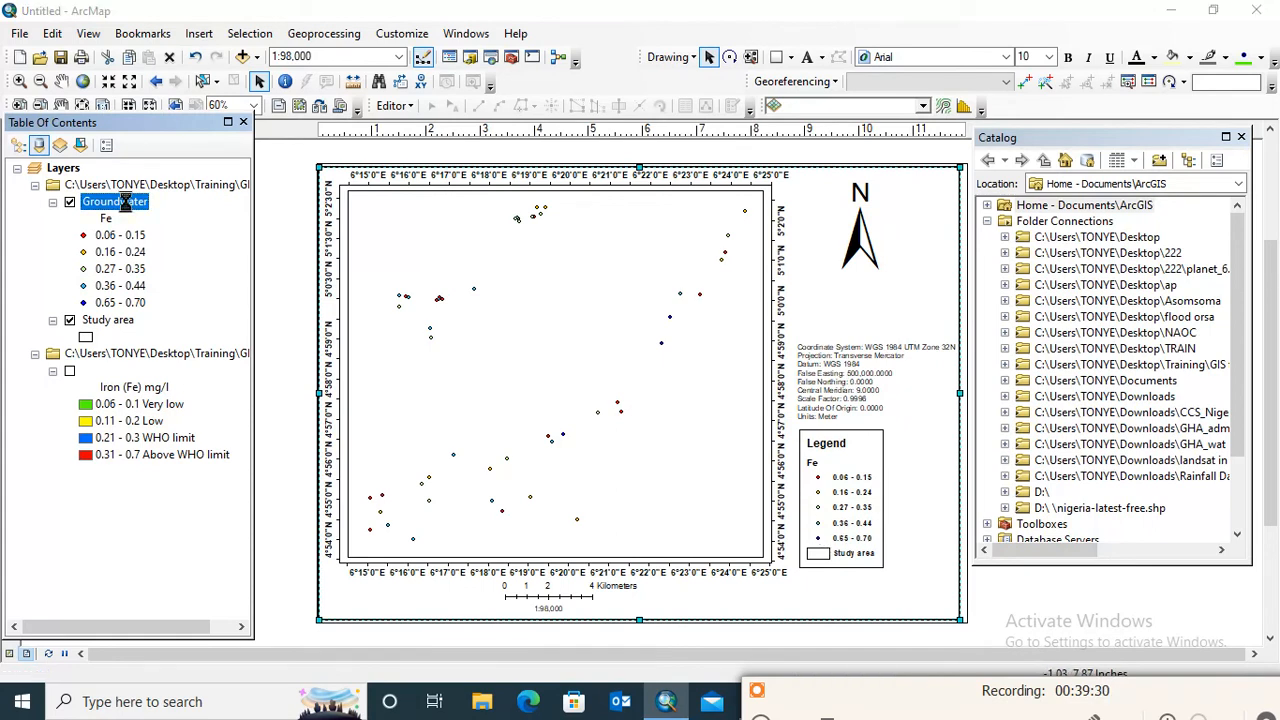
double_click(126, 202)
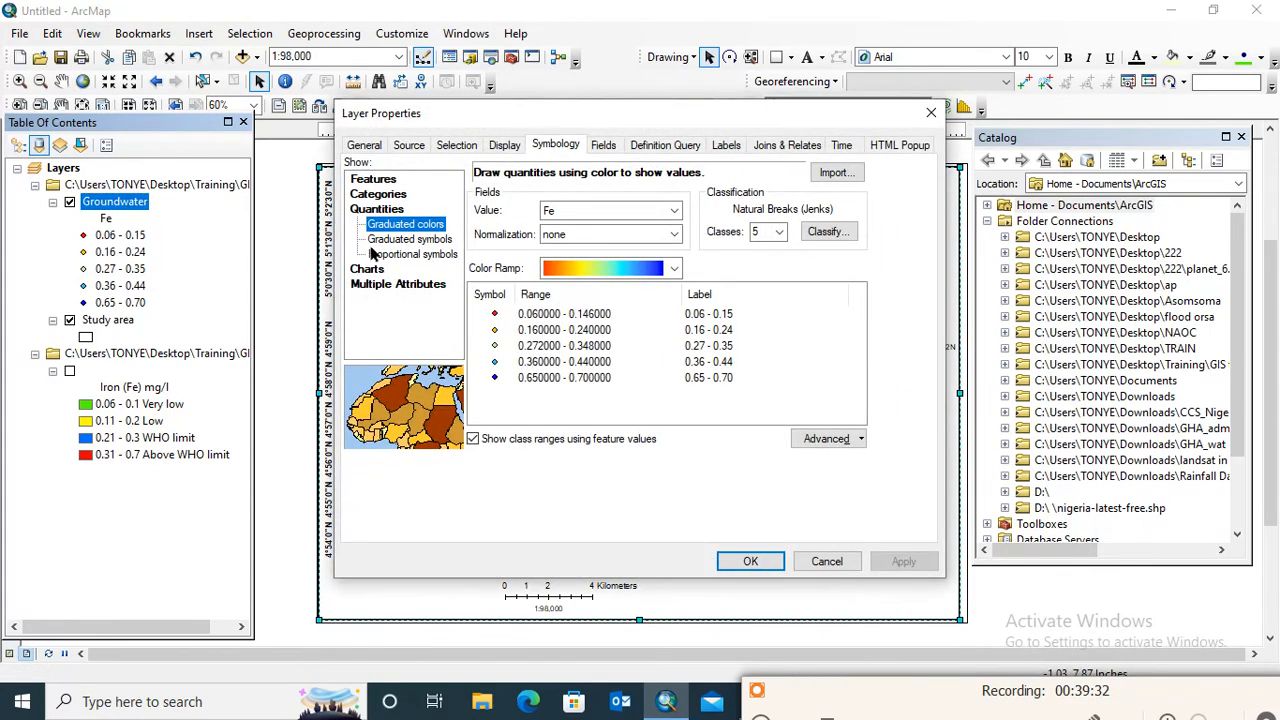
click(396, 241)
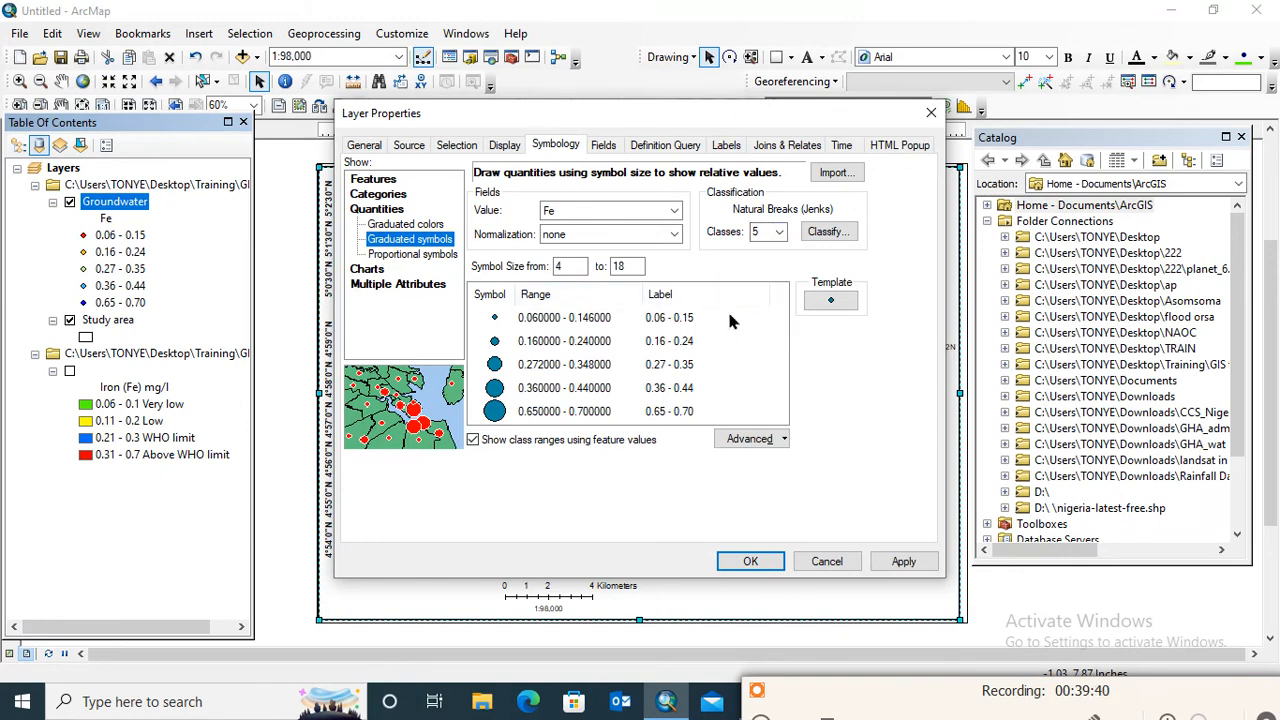
click(772, 447)
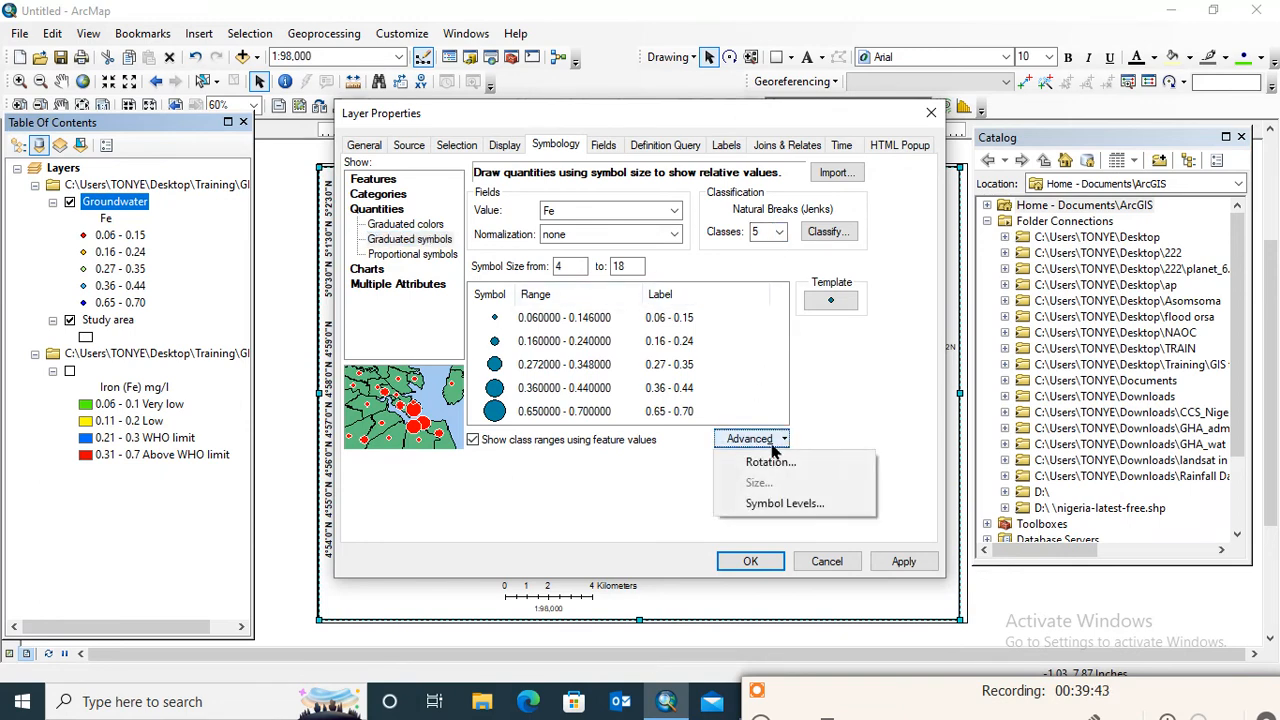
click(781, 504)
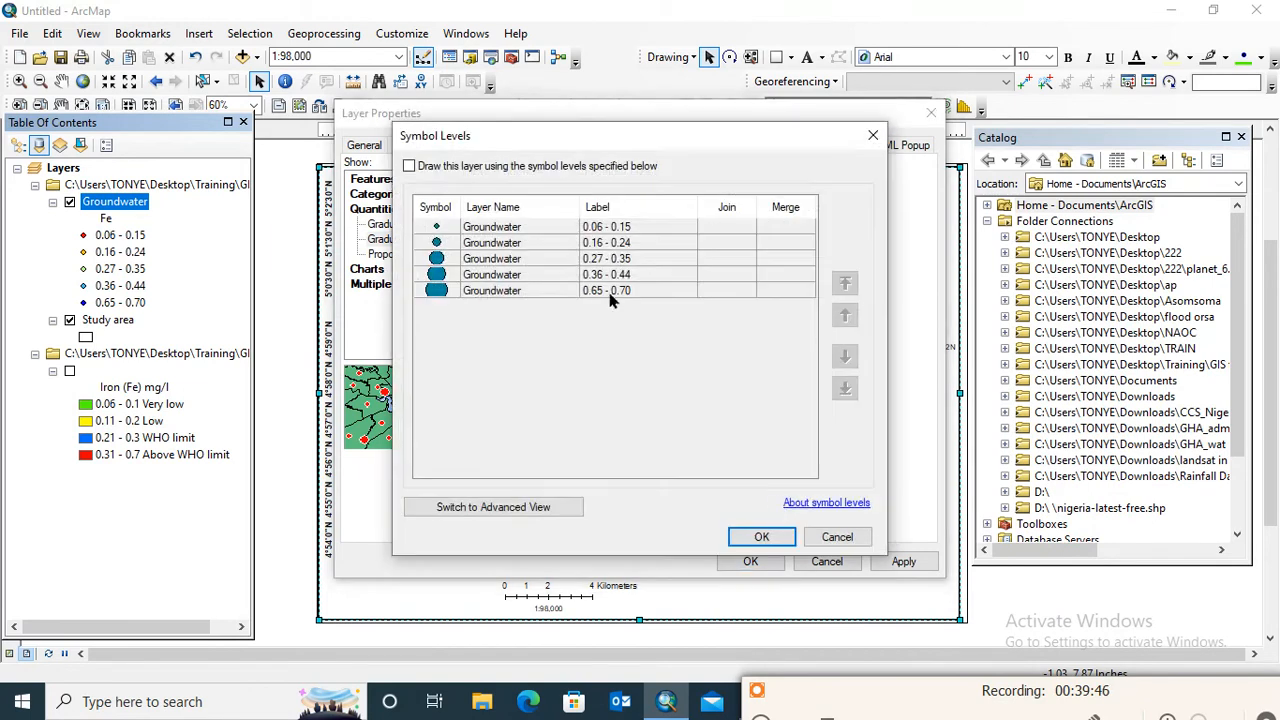
click(873, 135)
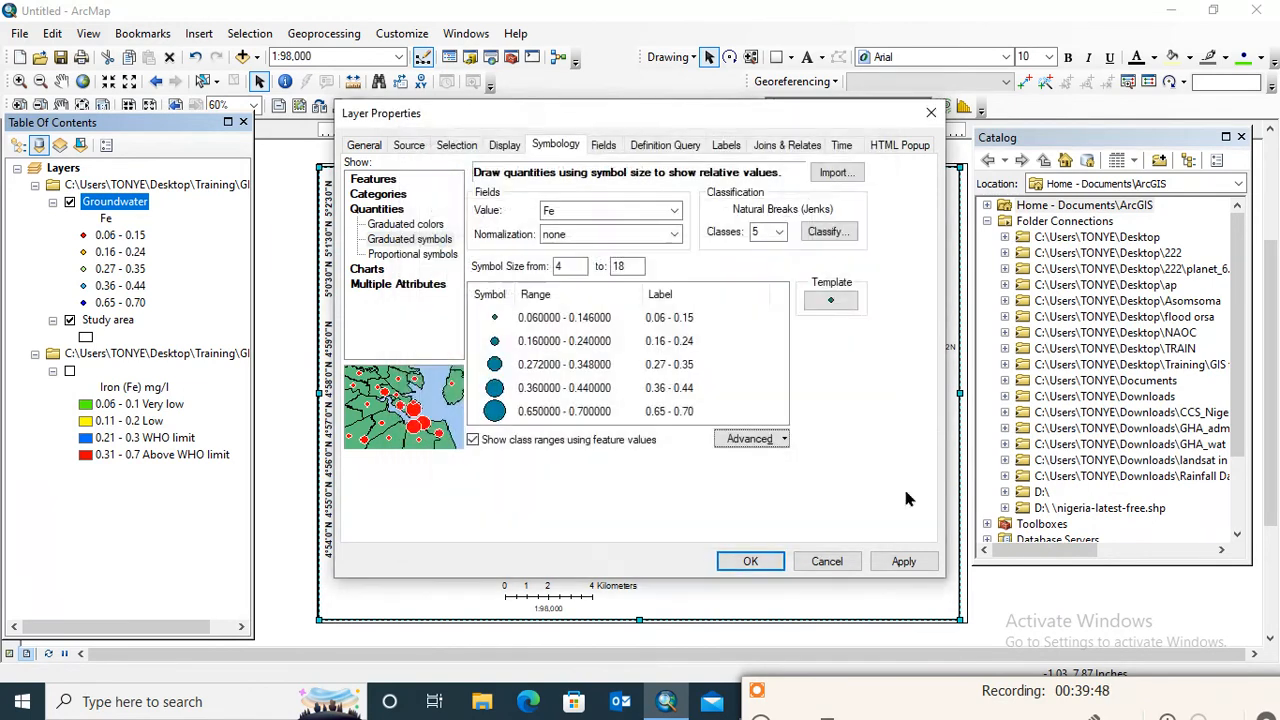
click(903, 561)
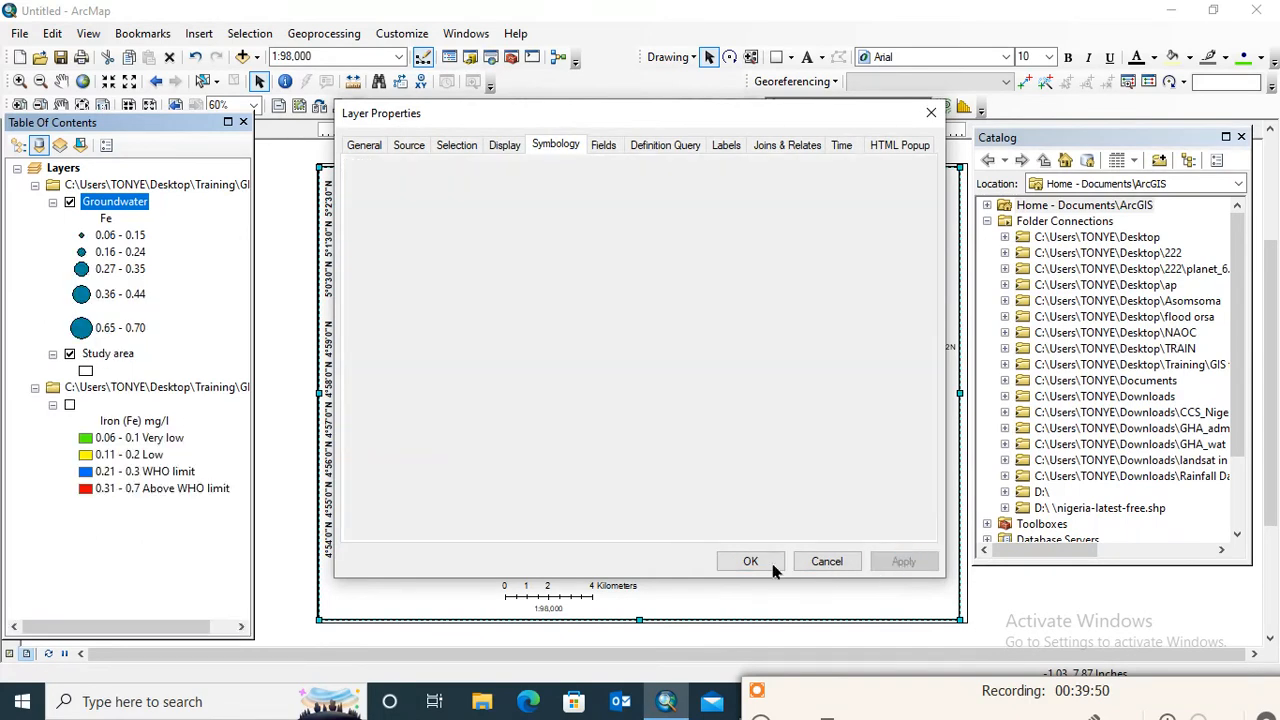
click(750, 561)
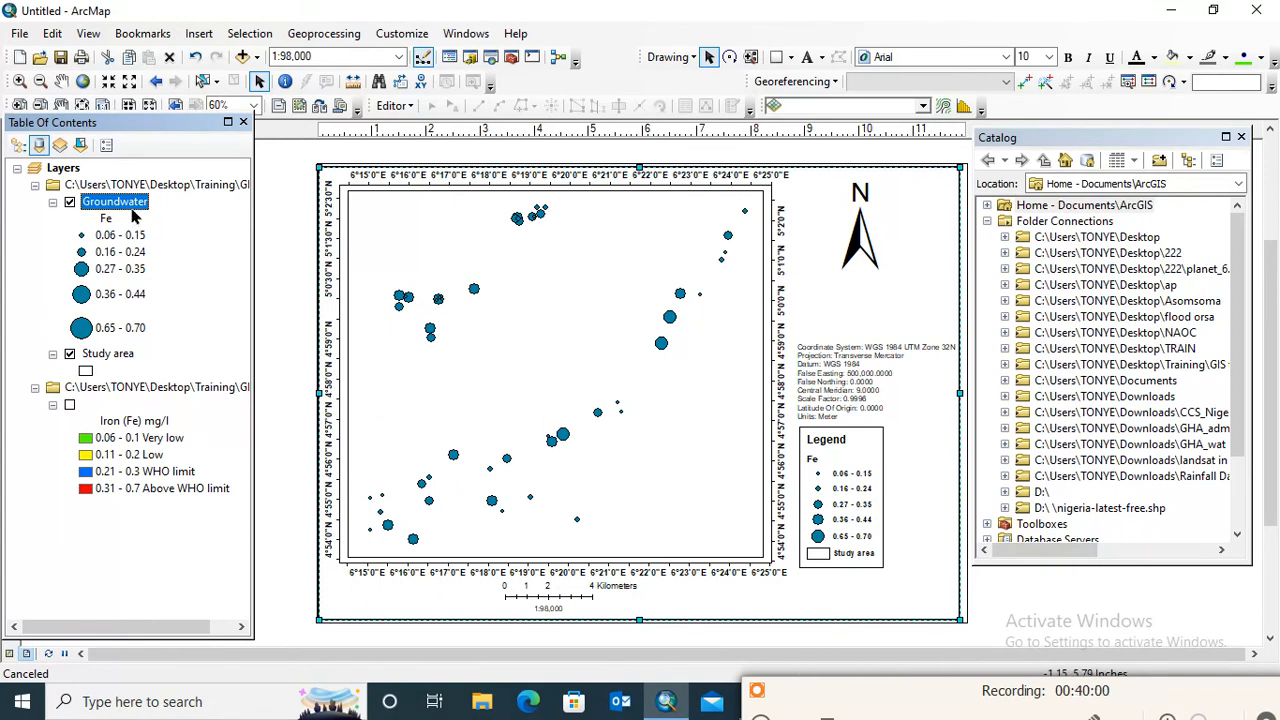
Turn on feature labels for the Groundwater points and open the layer's label settings
right_click(133, 213)
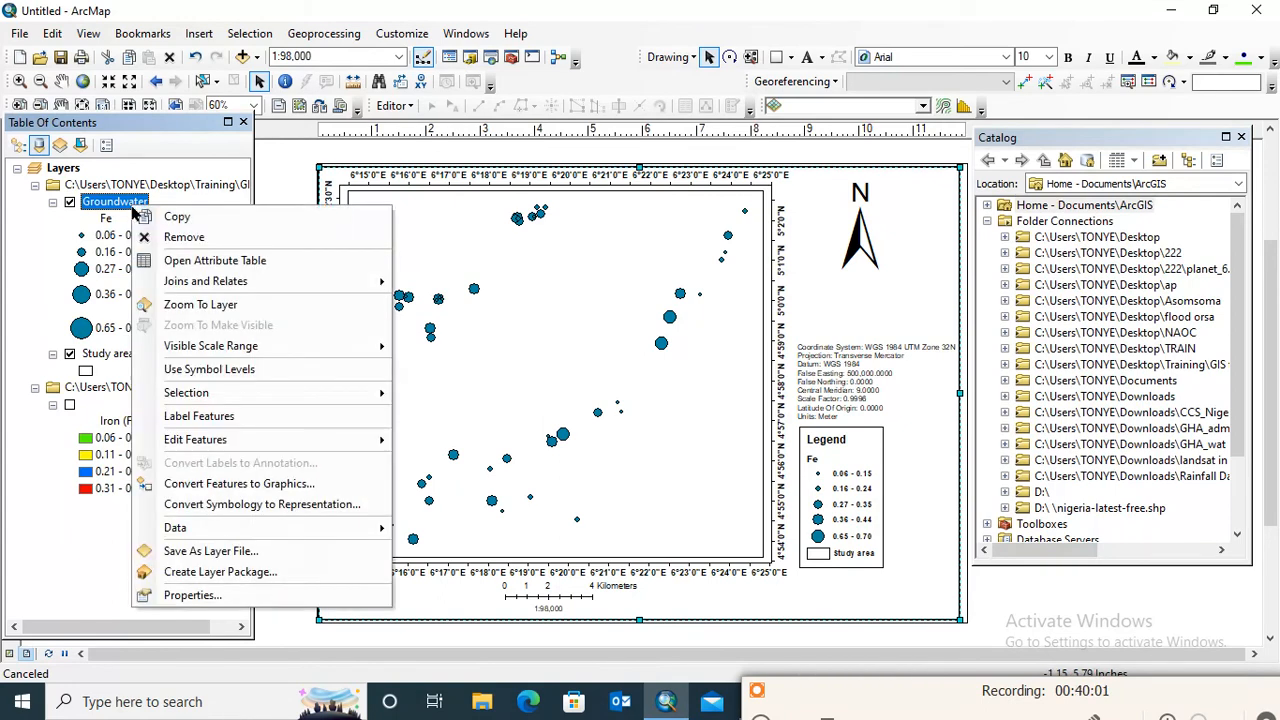
click(195, 418)
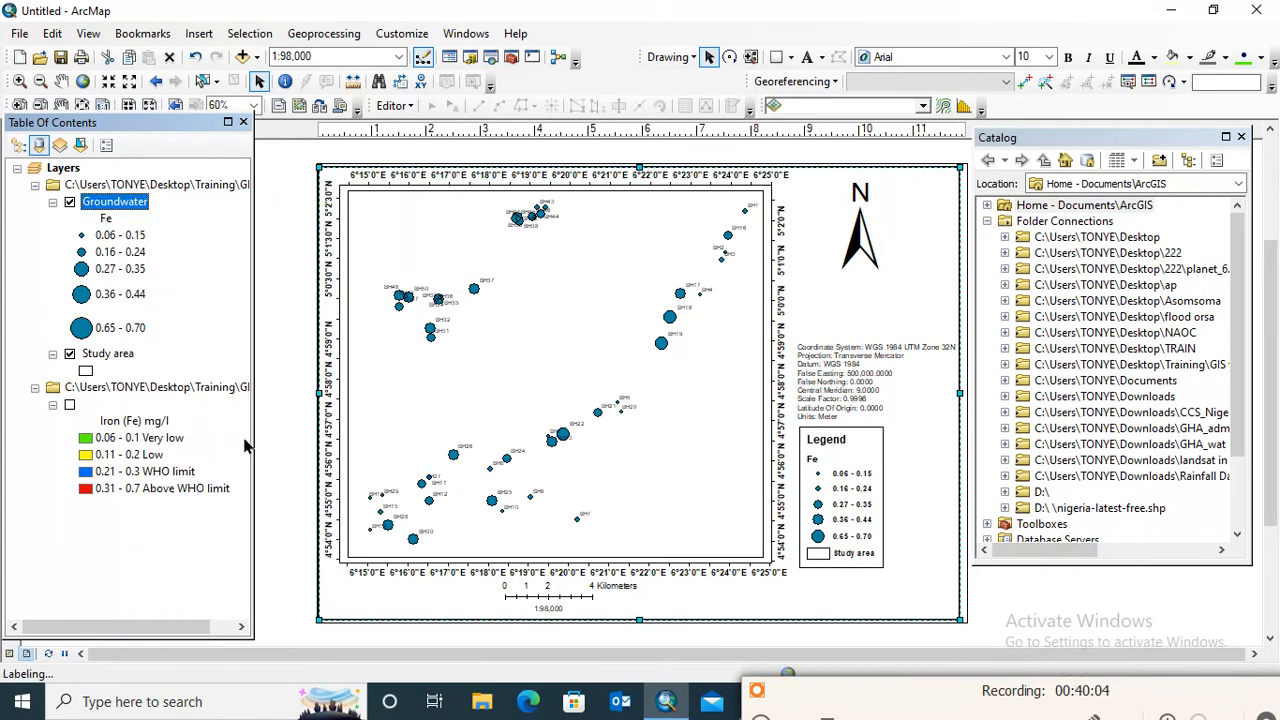
right_click(143, 206)
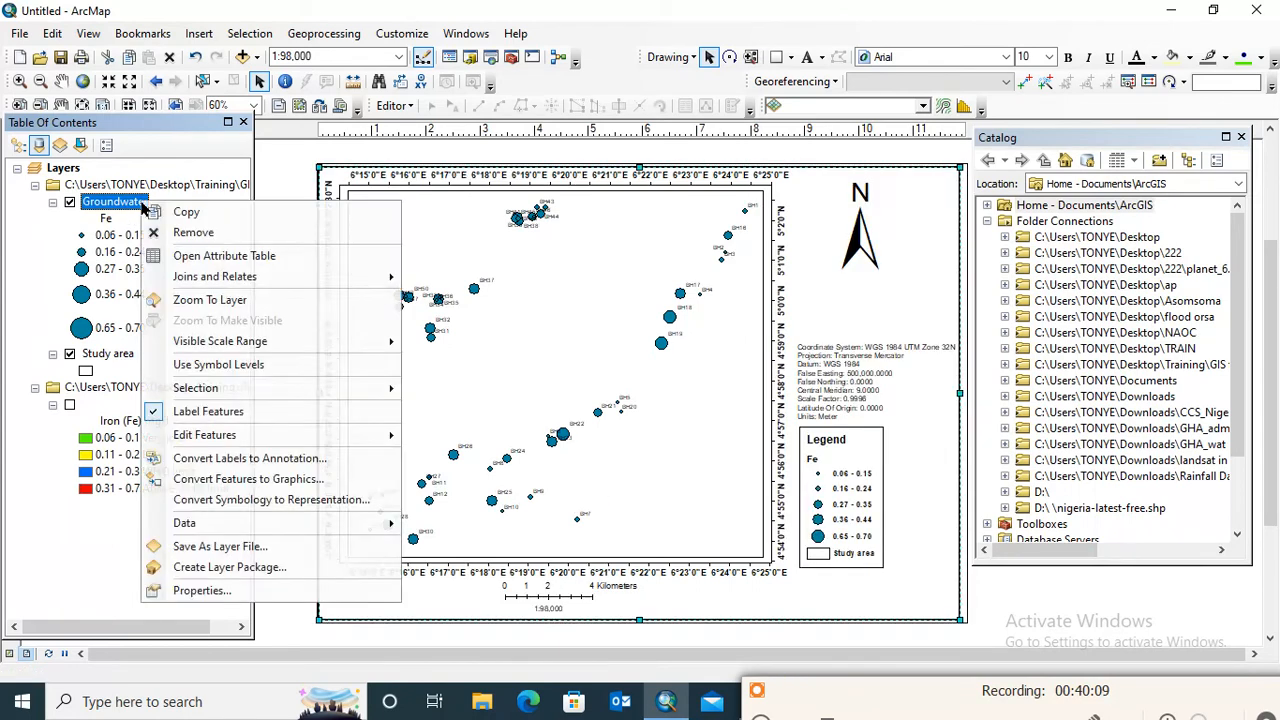
click(205, 591)
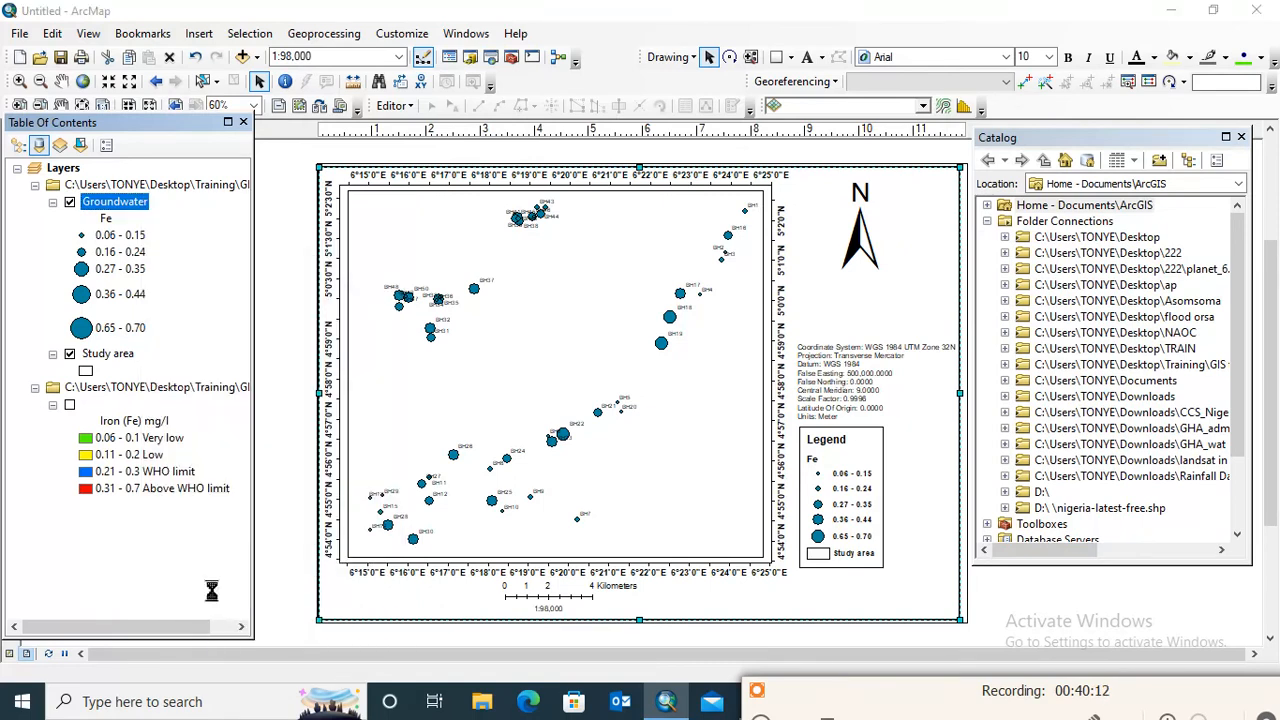
click(736, 150)
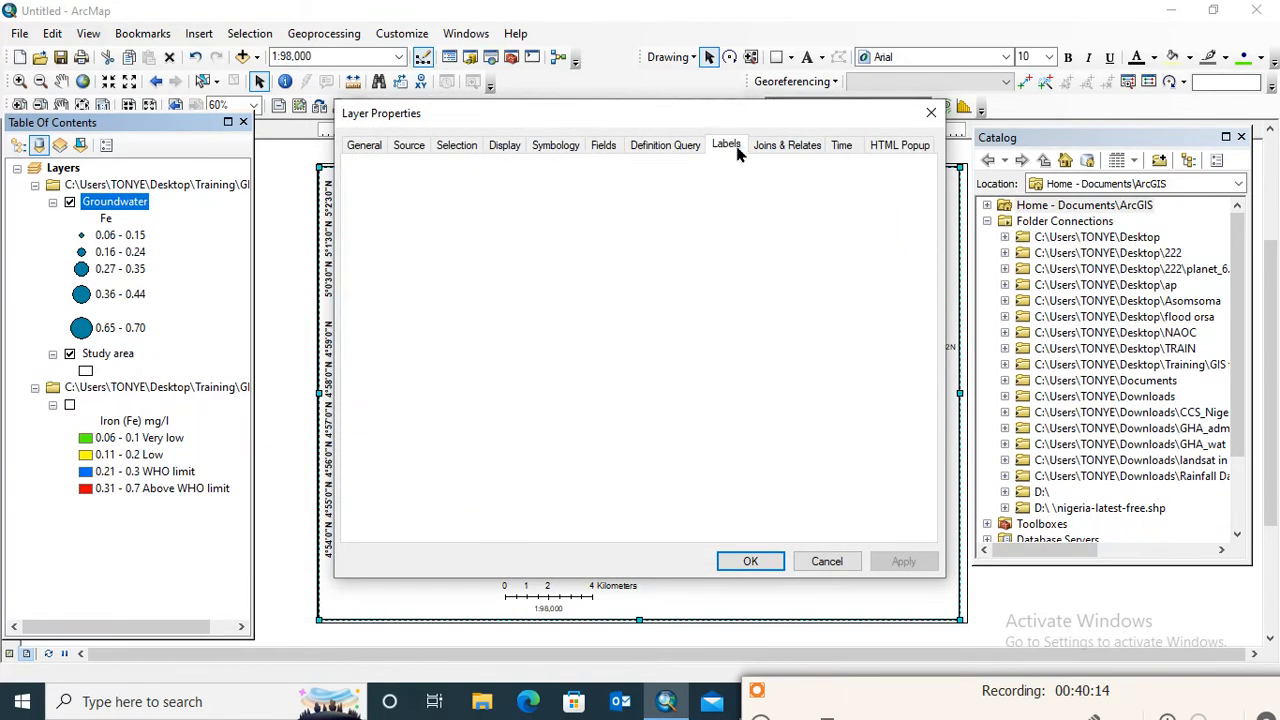
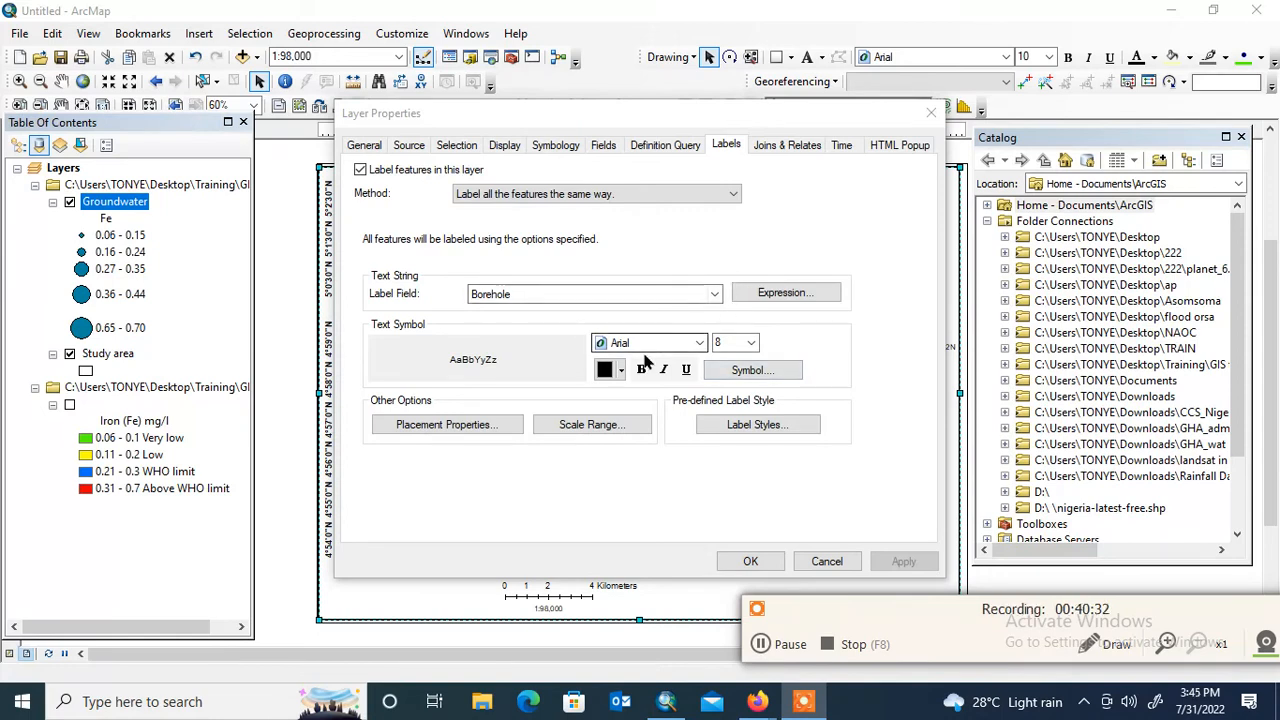
Make the Groundwater layer's Borehole labels bold at size 12 and apply the label settings
click(641, 369)
click(752, 345)
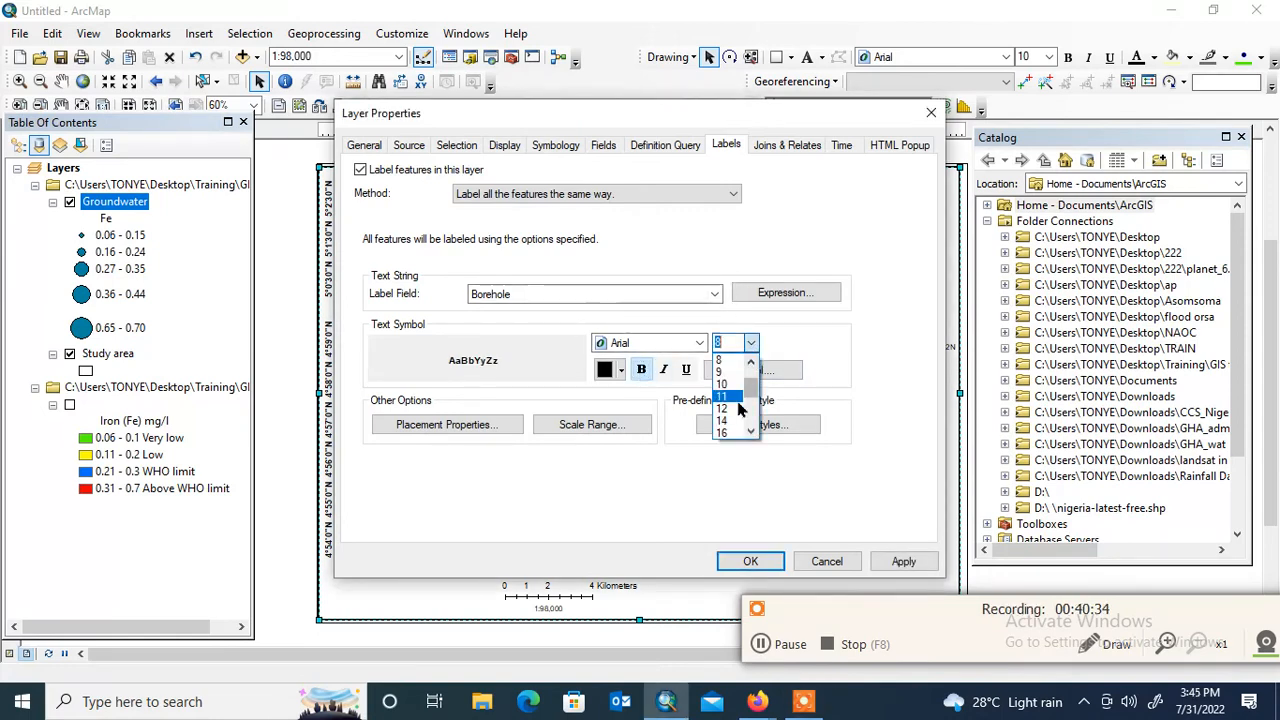
click(722, 421)
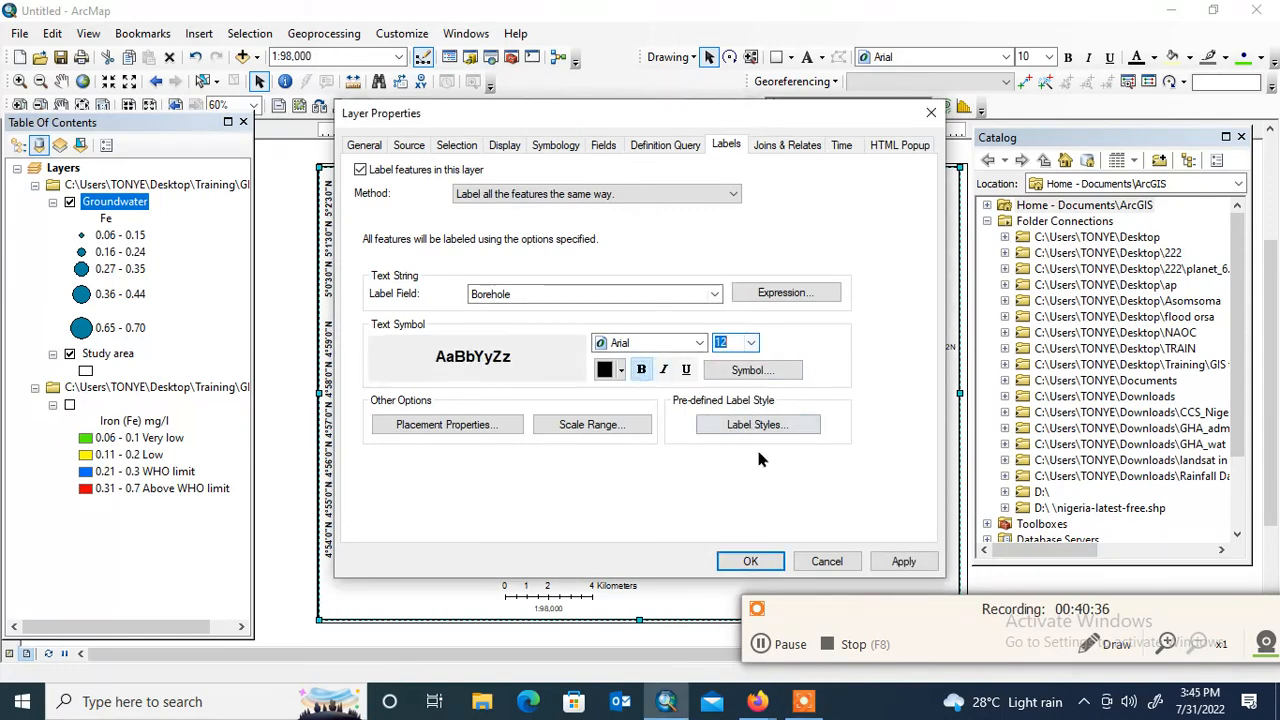
click(902, 561)
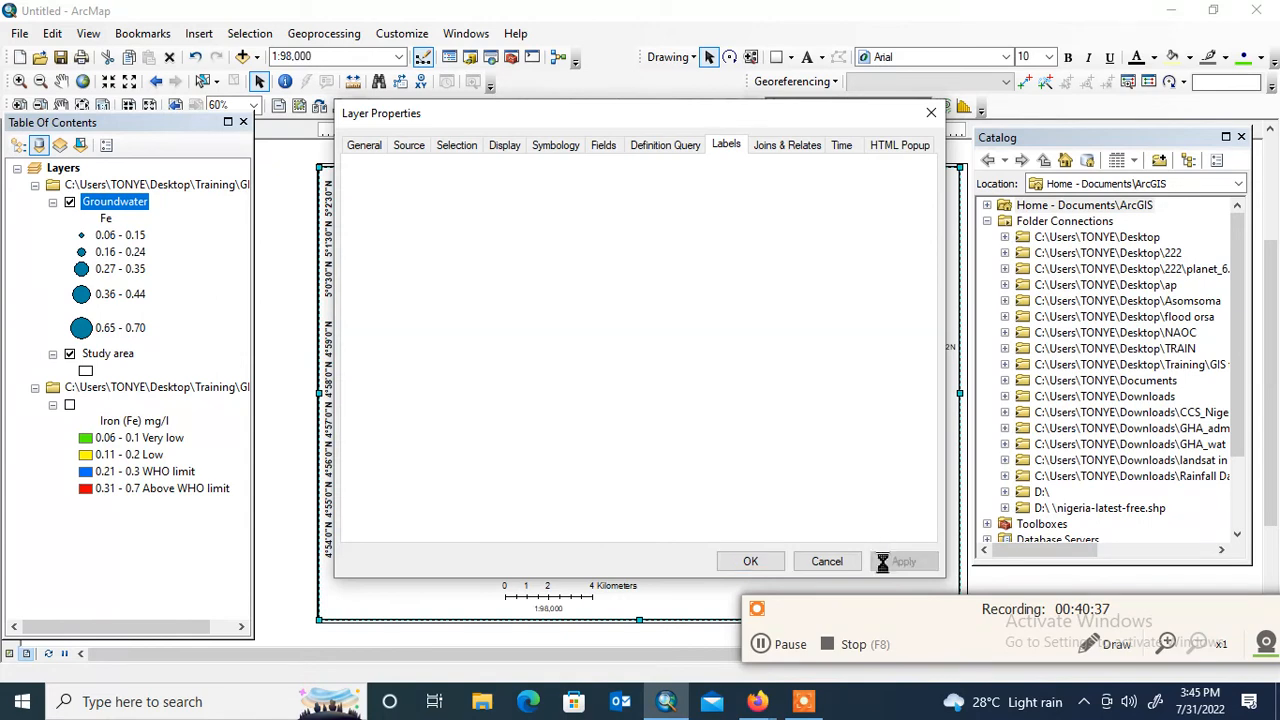
click(750, 561)
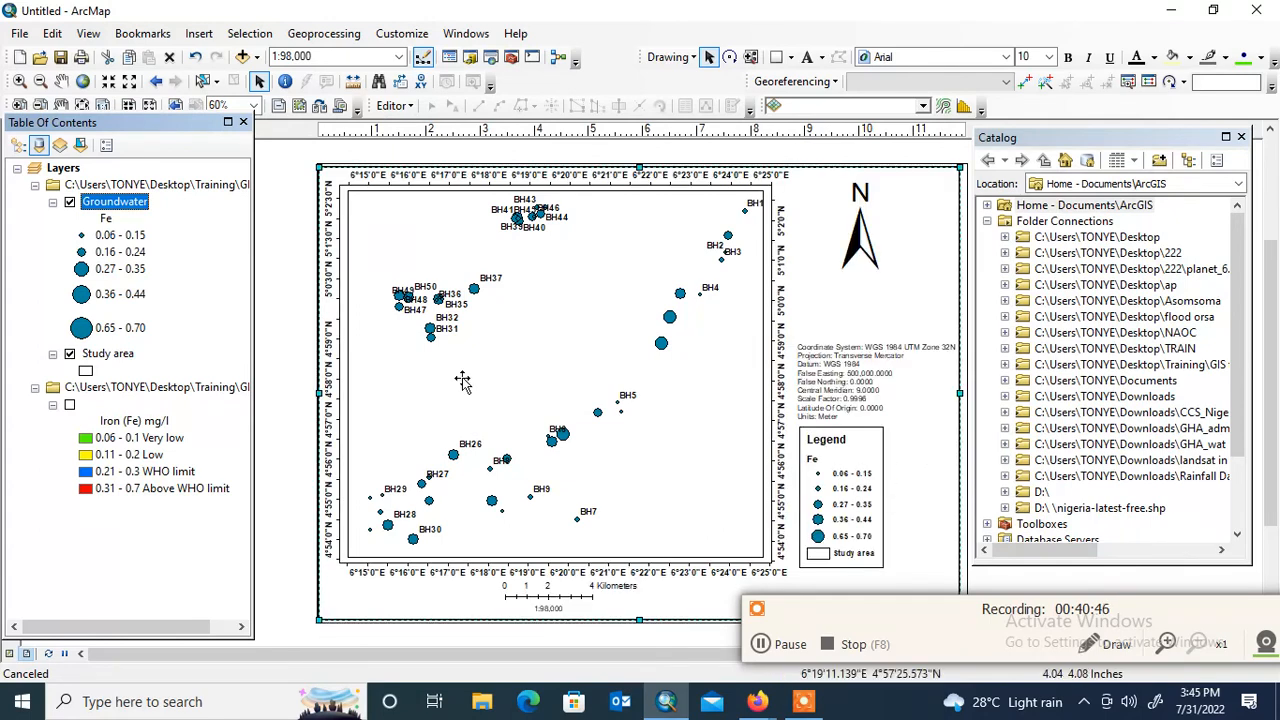
Copy the iron raster's legend heading "Iron (Fe) mg/l" and paste it over the Groundwater layer's Fe heading
click(116, 220)
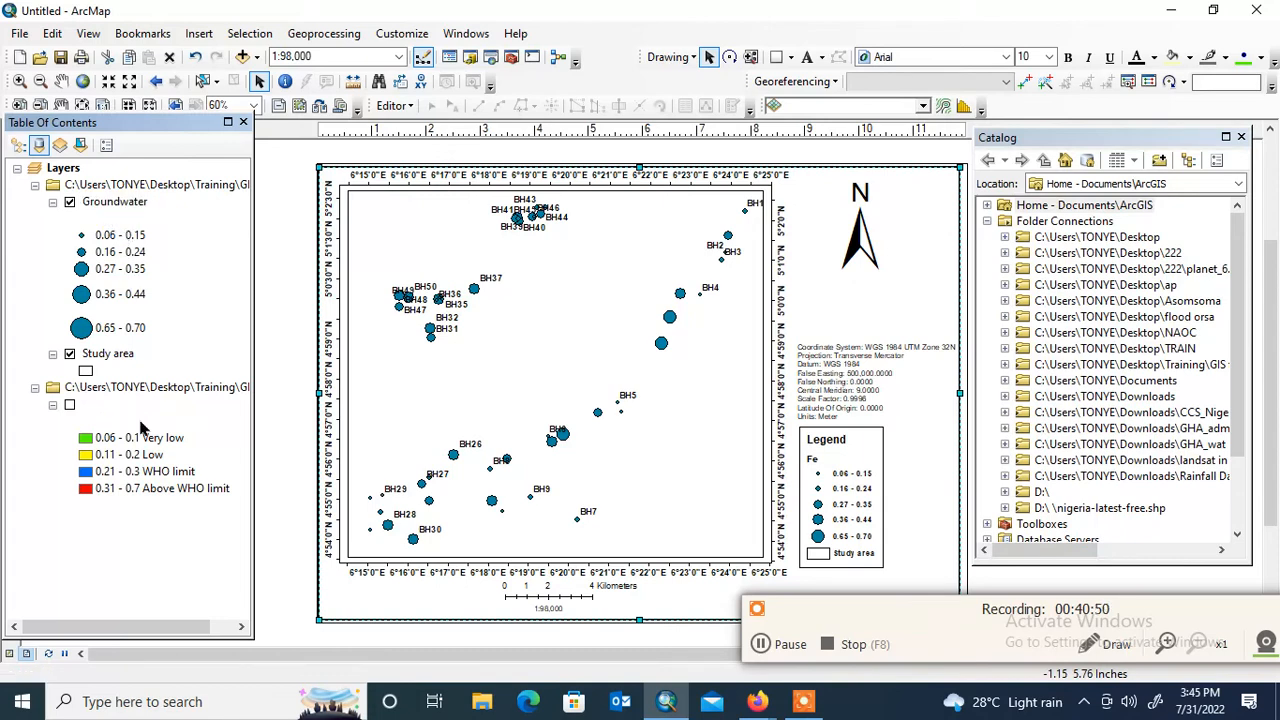
click(130, 424)
click(128, 426)
right_click(128, 426)
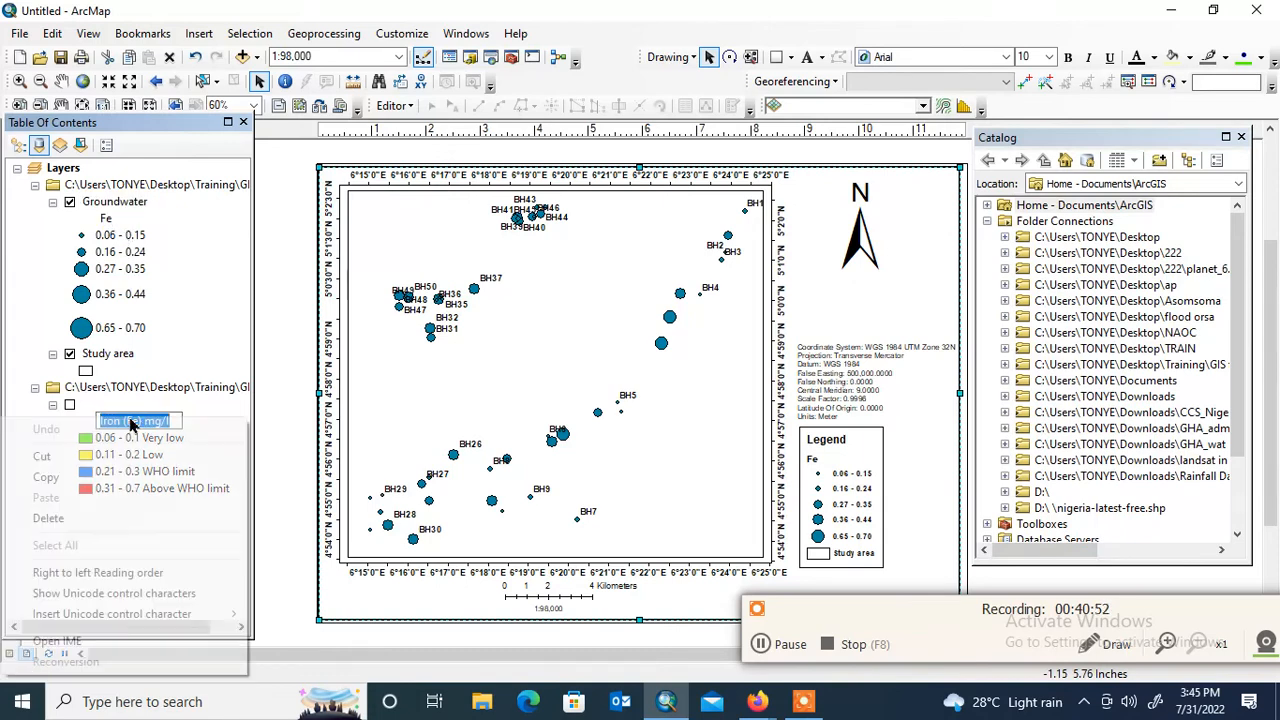
click(83, 482)
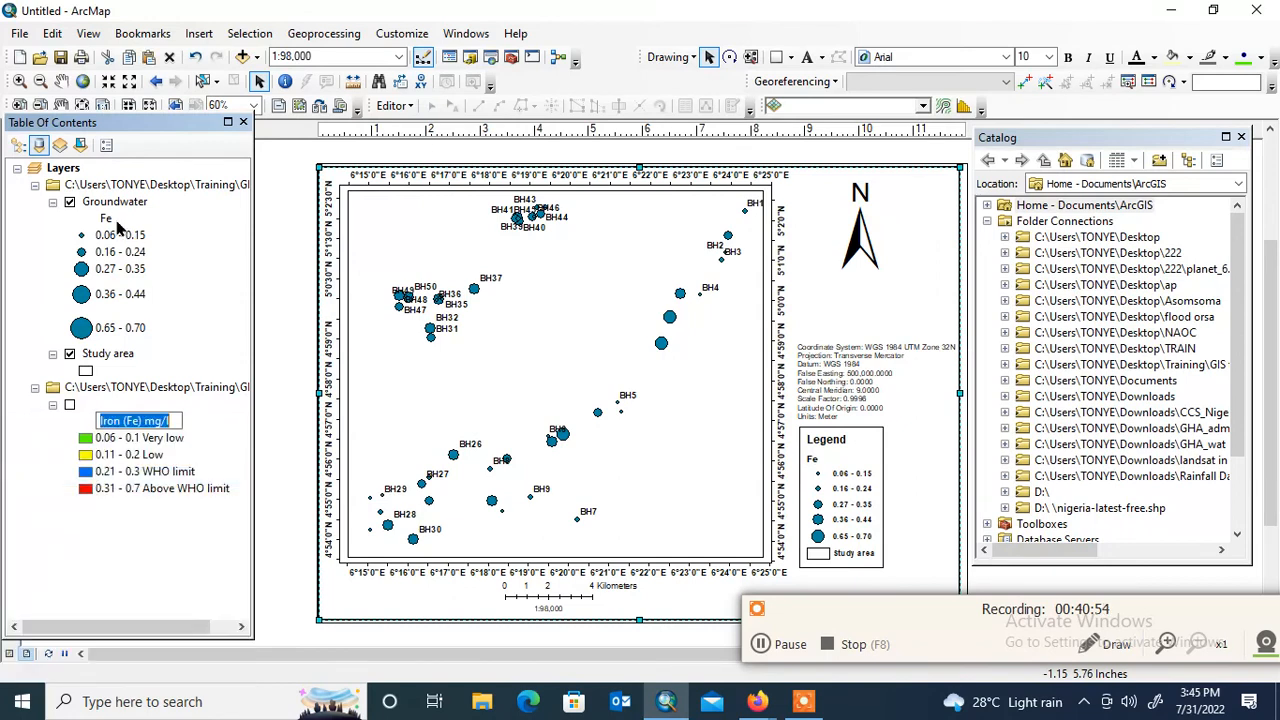
click(107, 221)
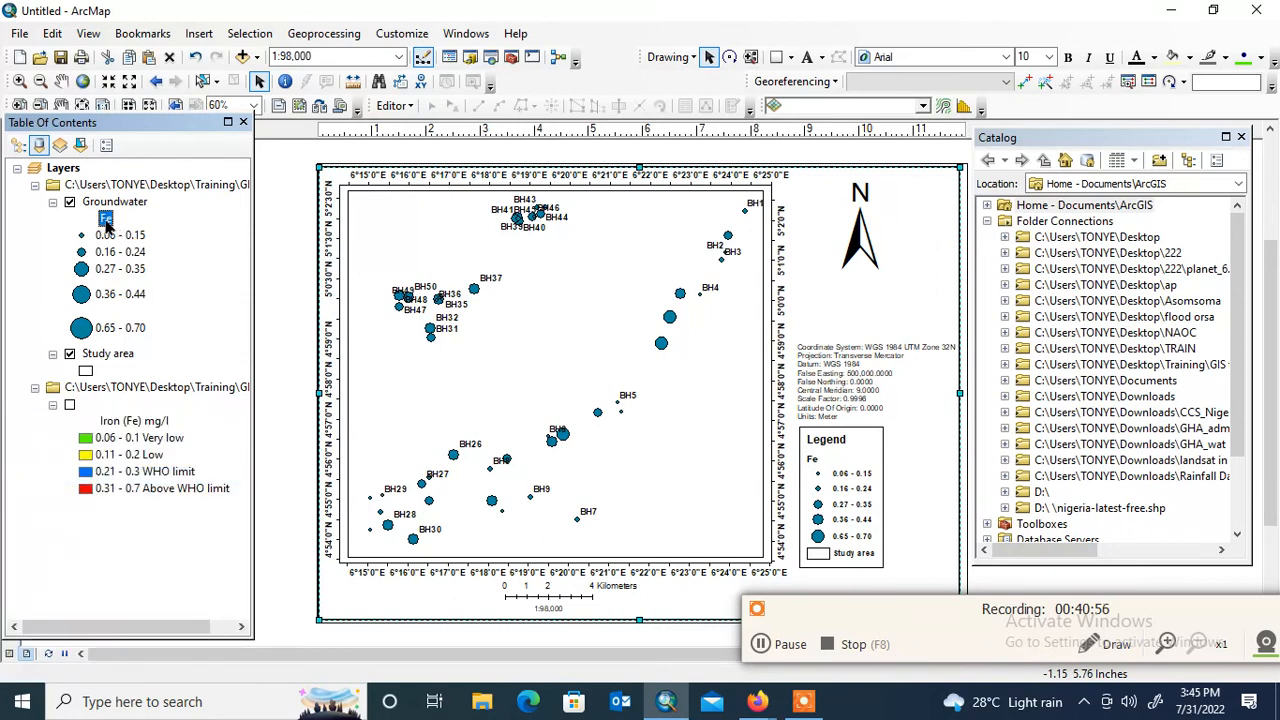
click(107, 221)
key(ctrl+v)
key(Return)
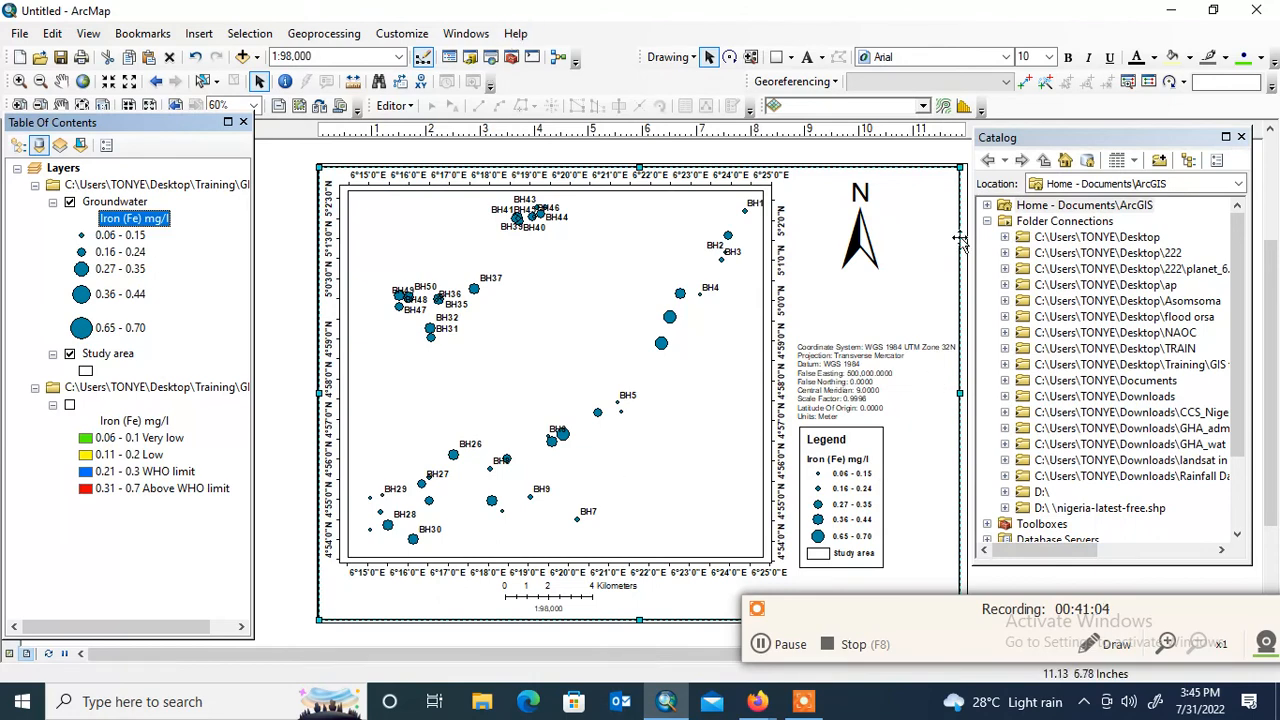
Export the map layout to the Desktop as a JPEG named "Fe map in Yenagoa.jpg 2"
click(884, 152)
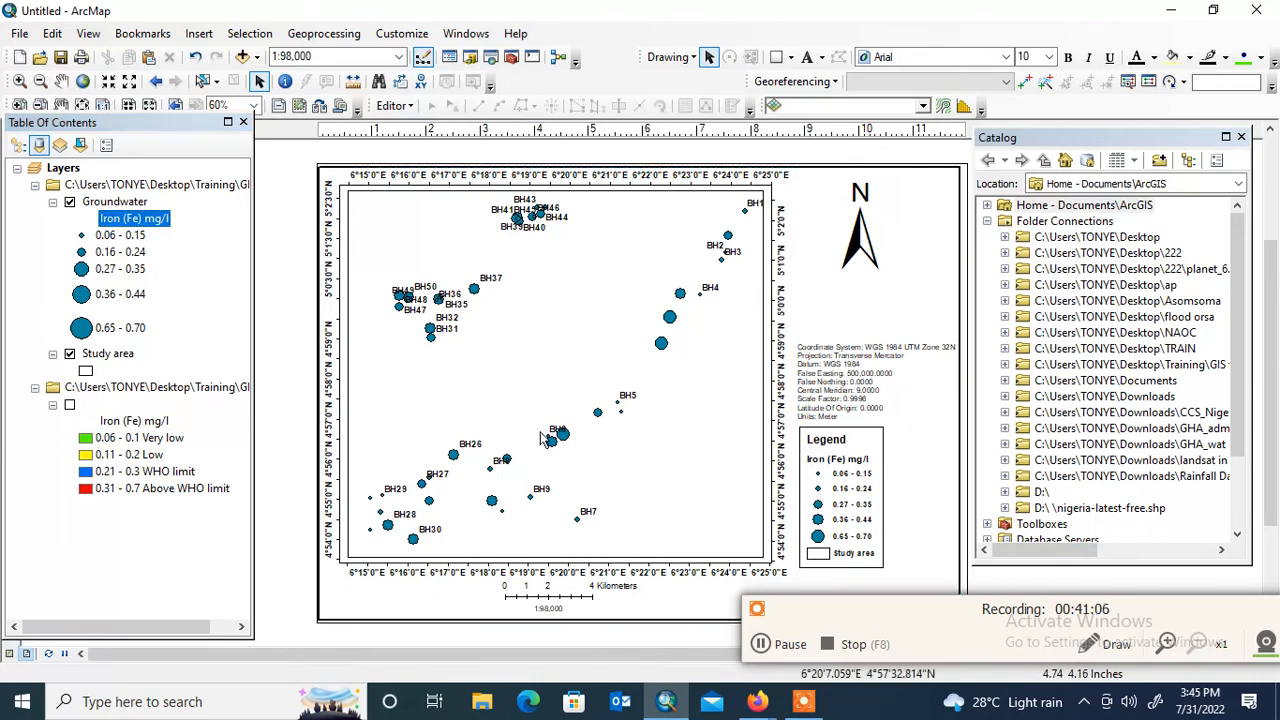
click(19, 36)
click(93, 320)
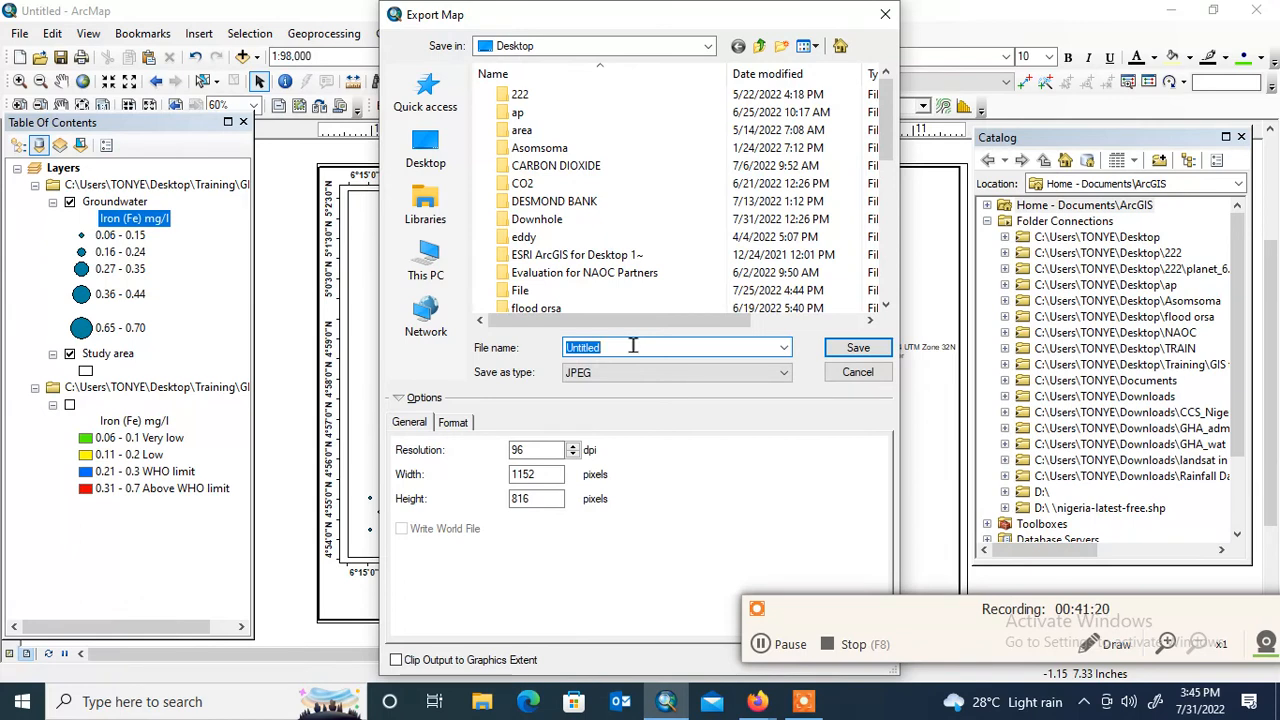
text(Fe)
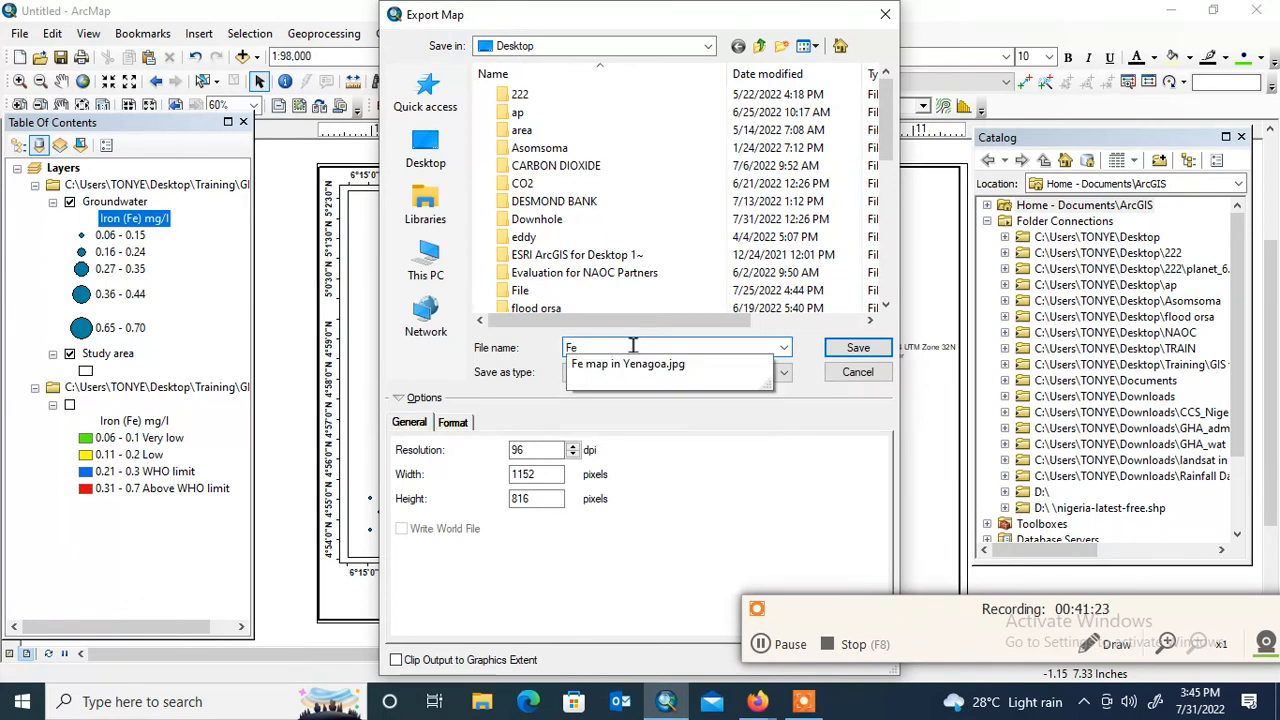
key(Down)
text(2)
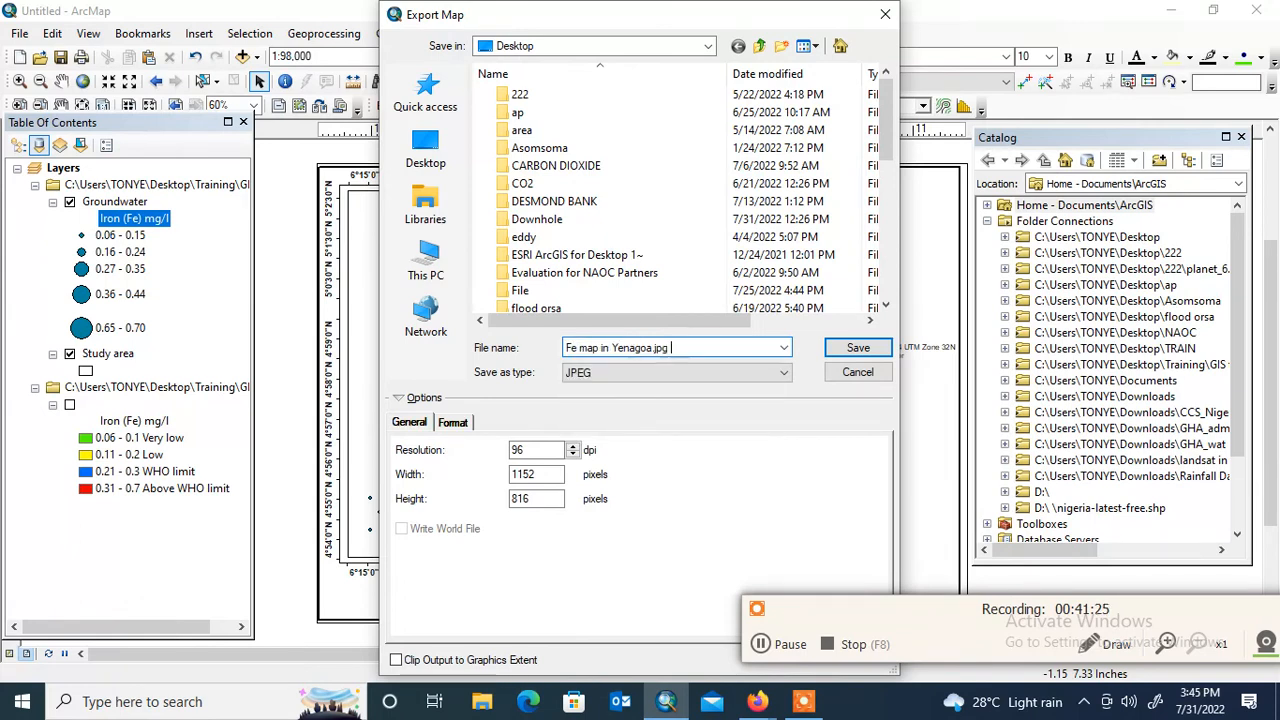
key(Return)
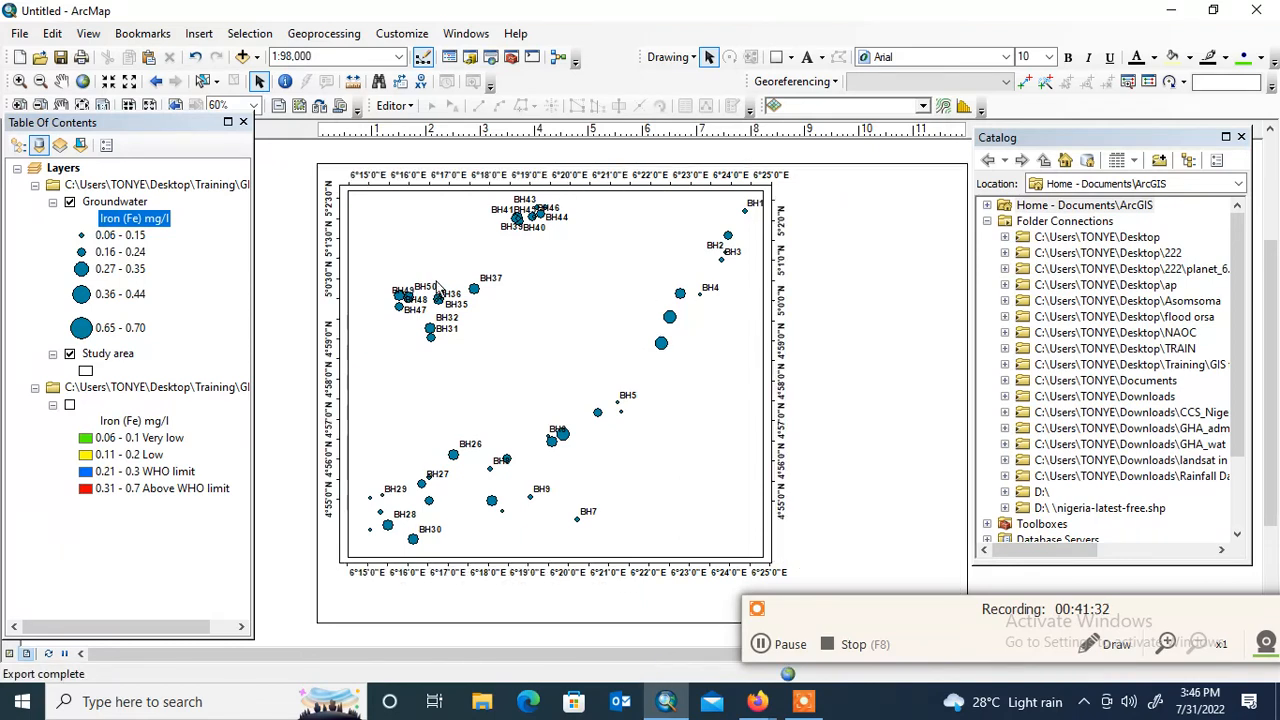
Open the Groundwater layer's symbology settings and switch the display to bar/column charts
click(129, 204)
right_click(129, 204)
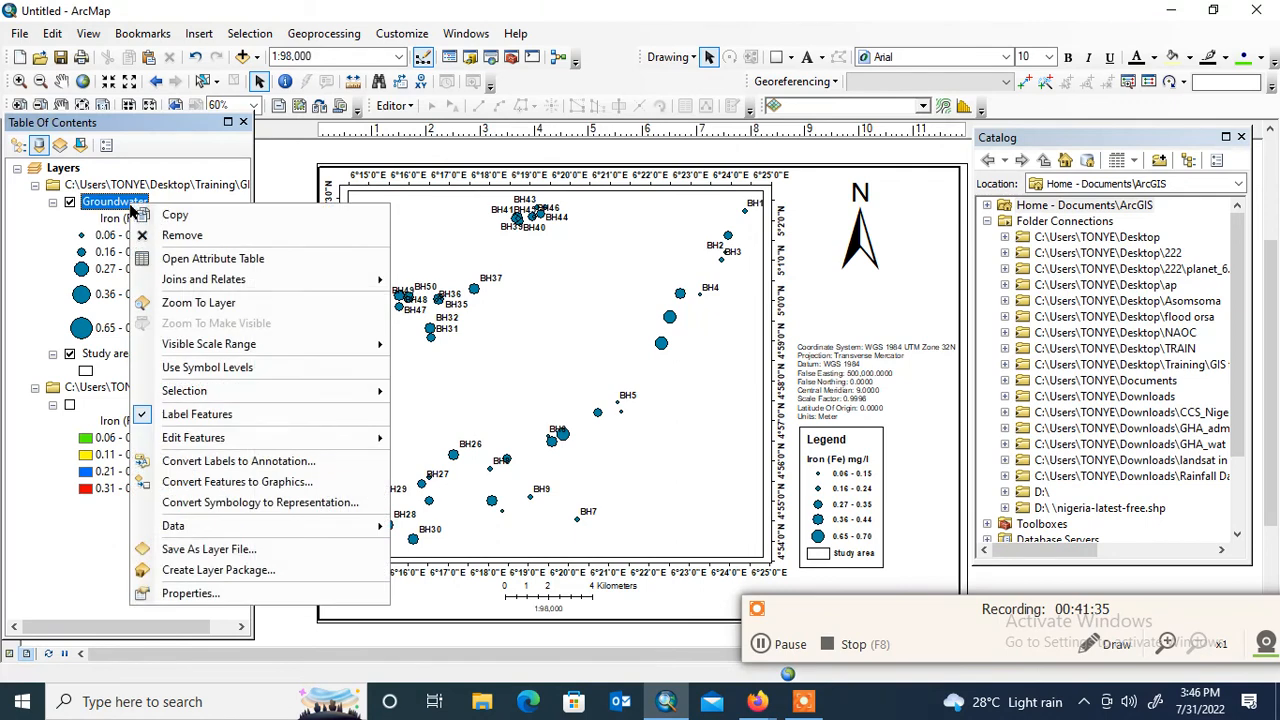
click(190, 593)
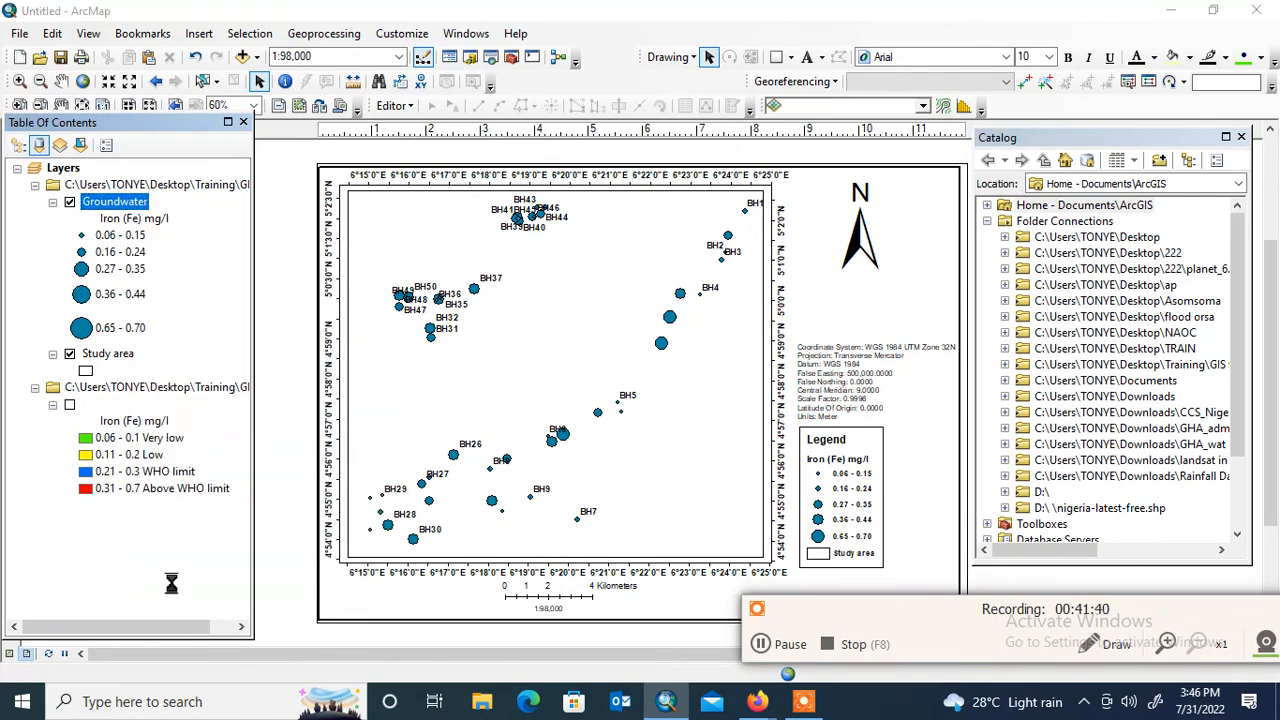
click(765, 648)
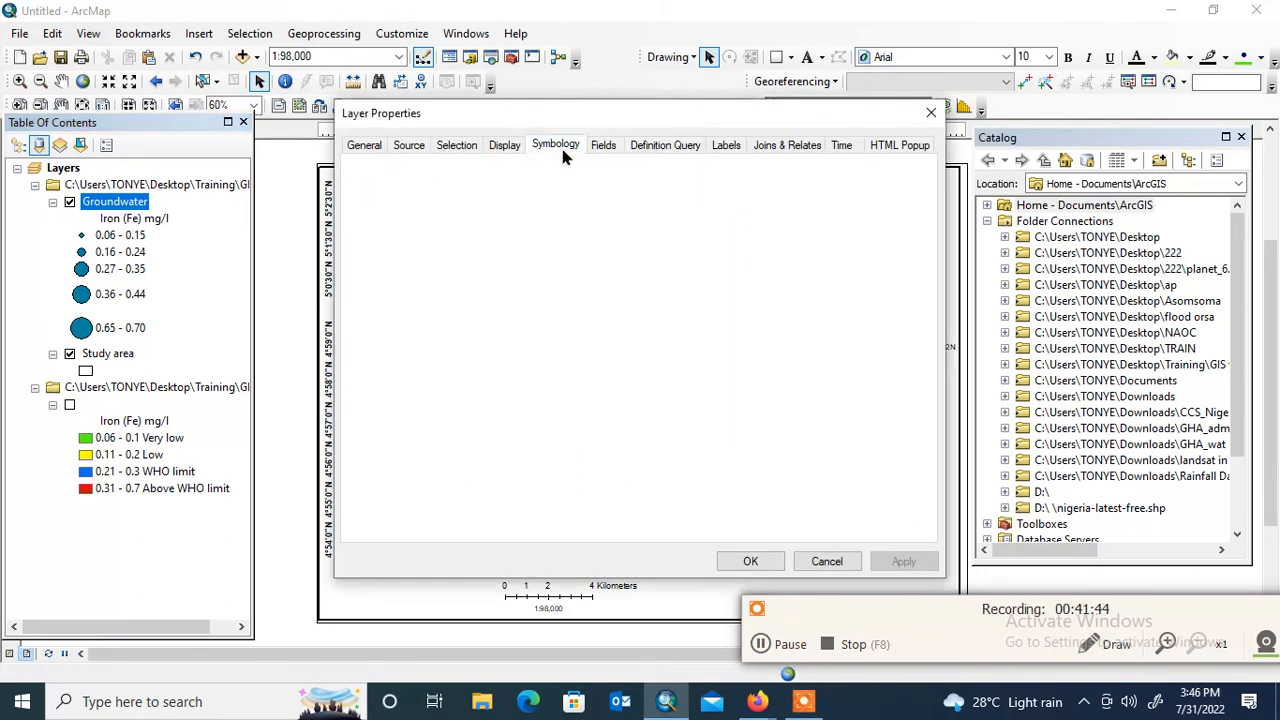
click(556, 146)
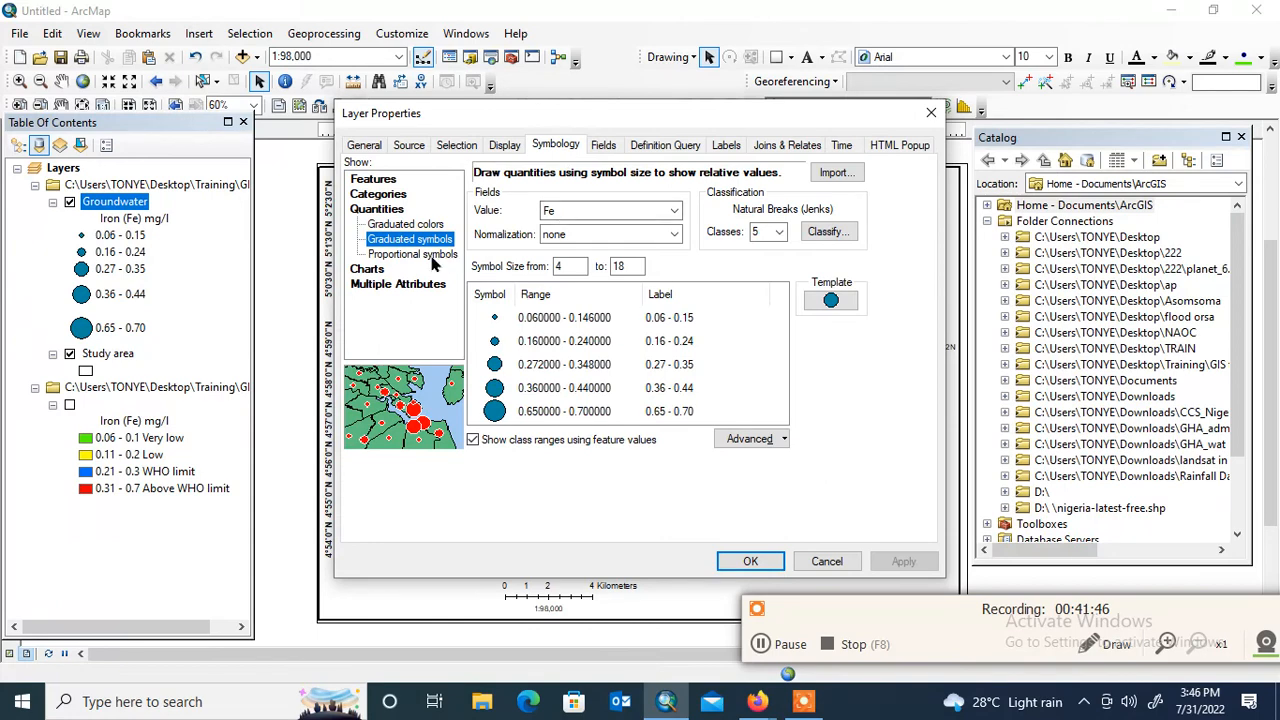
click(428, 256)
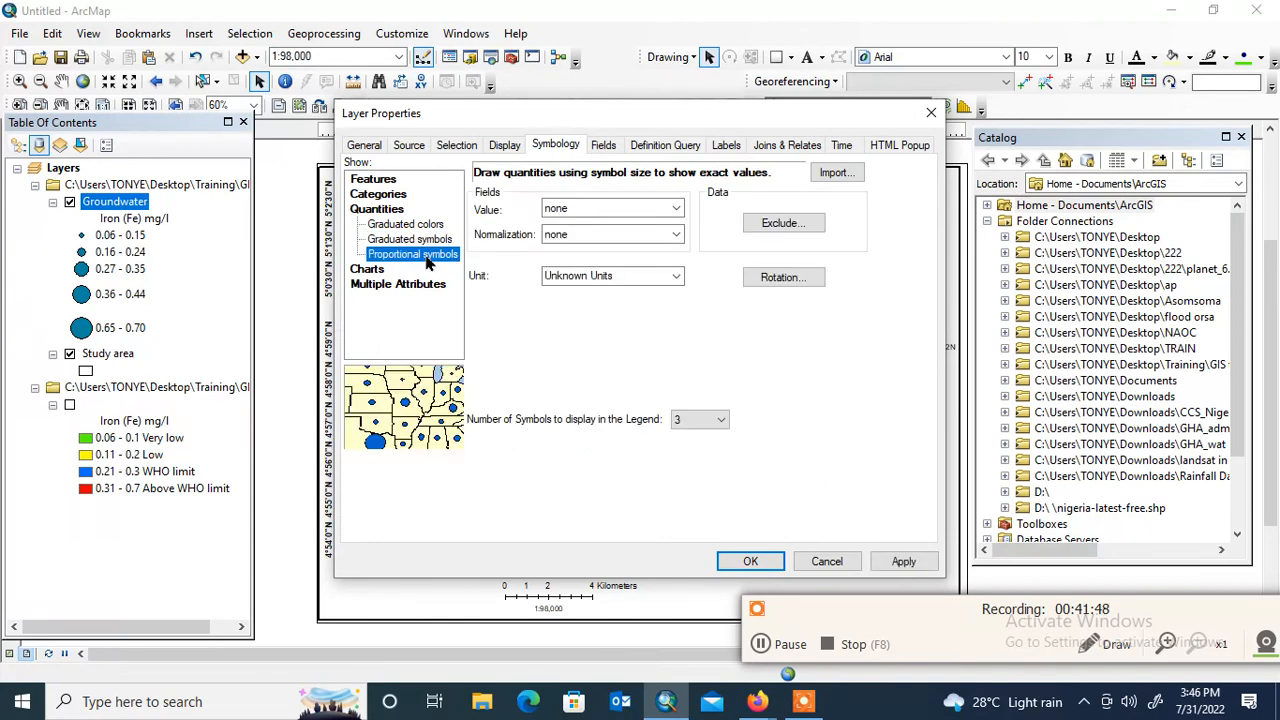
click(367, 270)
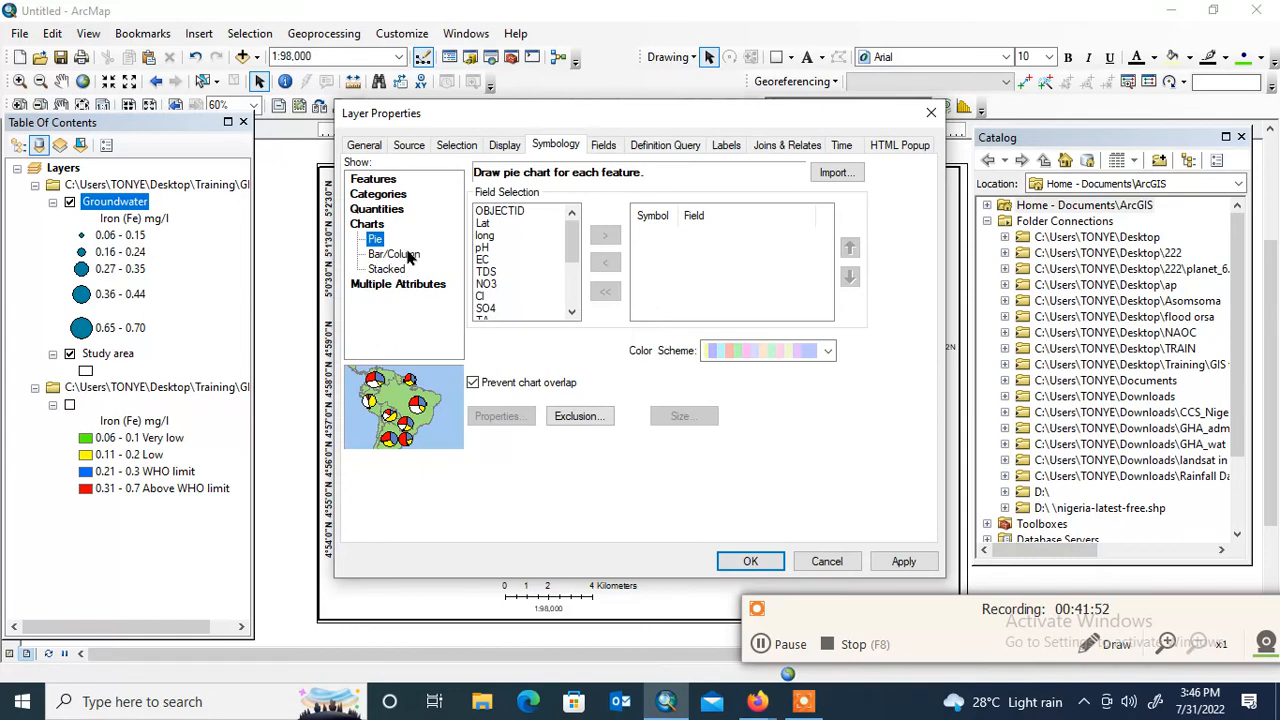
click(400, 255)
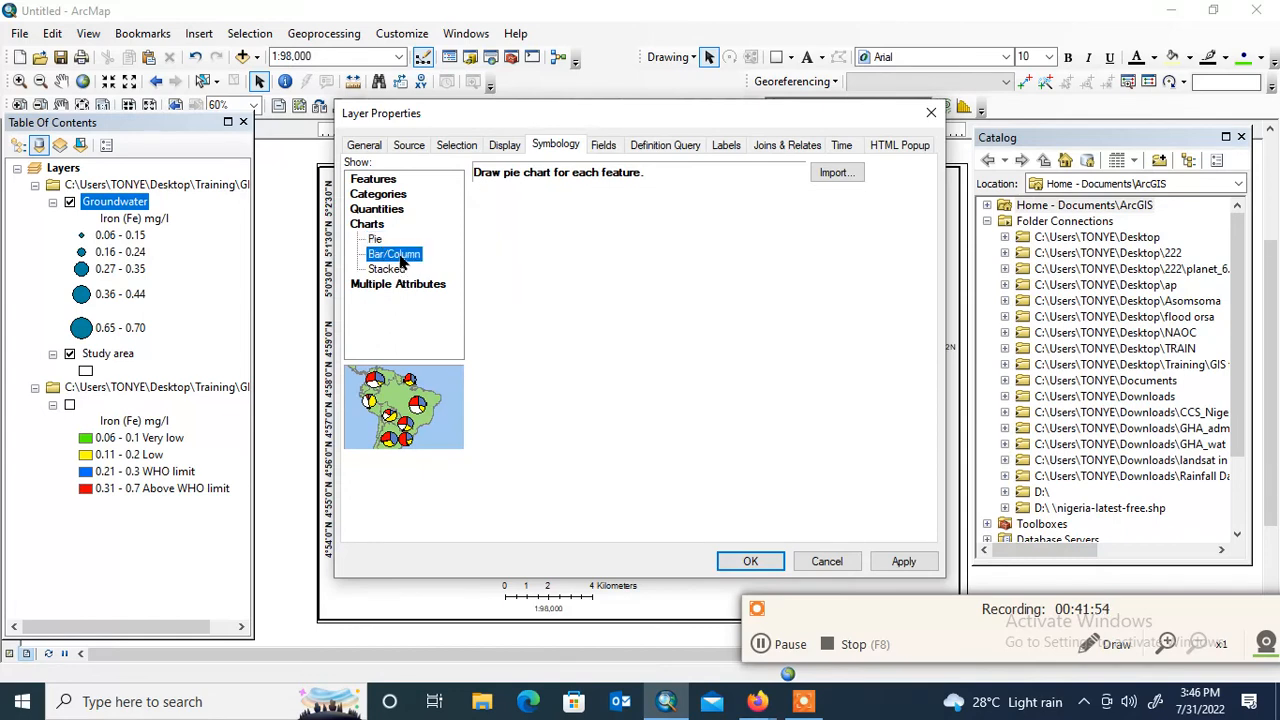
Add the Fe, K and Cl fields to the Groundwater bar/column chart
click(571, 313)
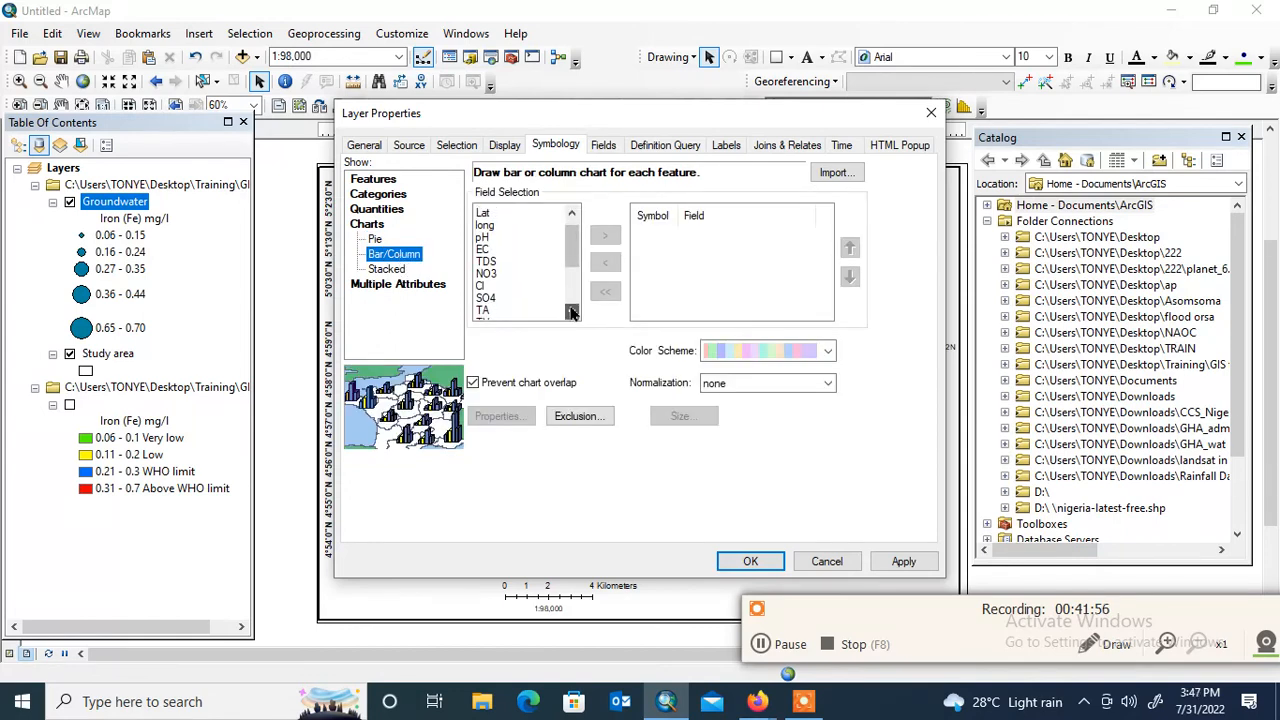
click(571, 313)
click(571, 313)
click(571, 313)
click(571, 312)
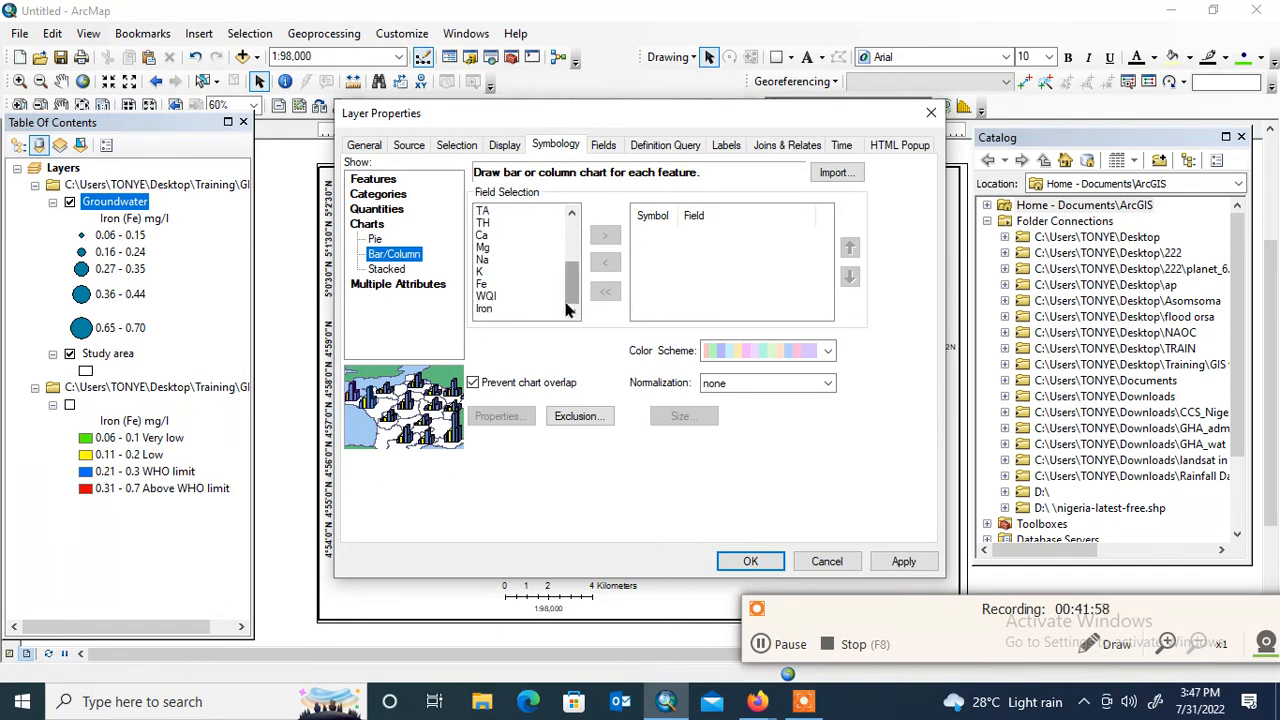
click(486, 286)
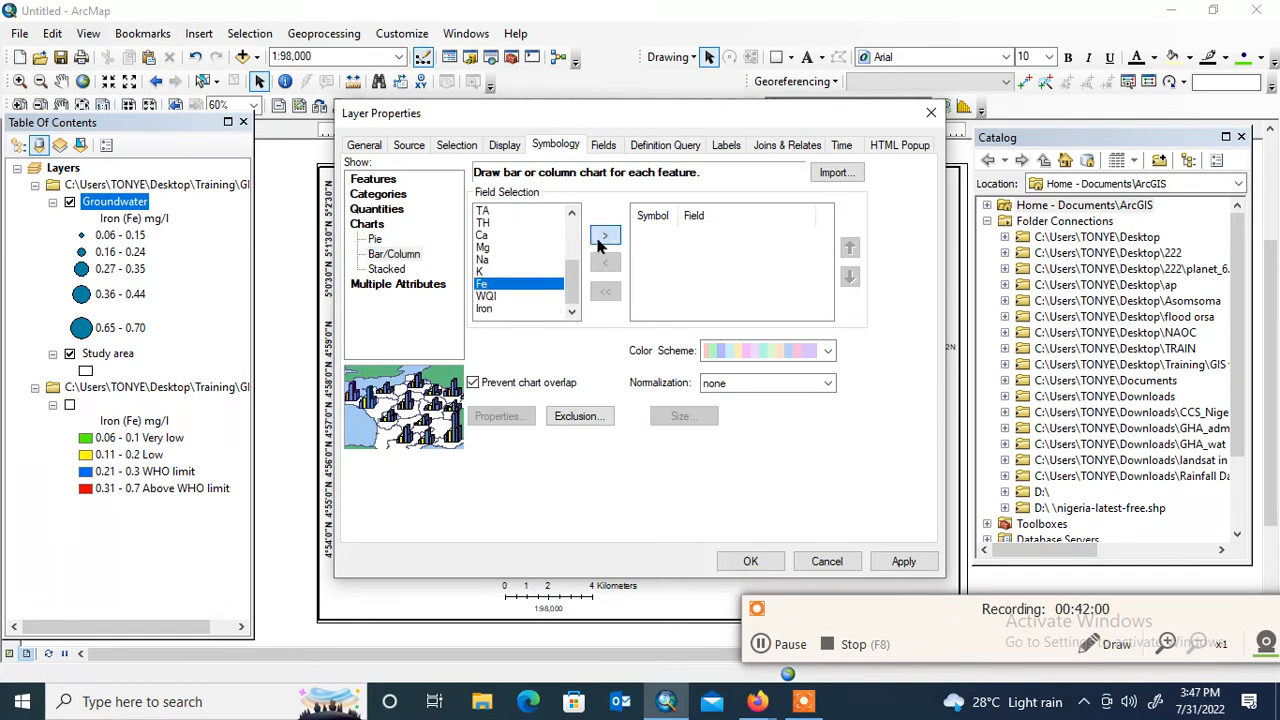
click(605, 235)
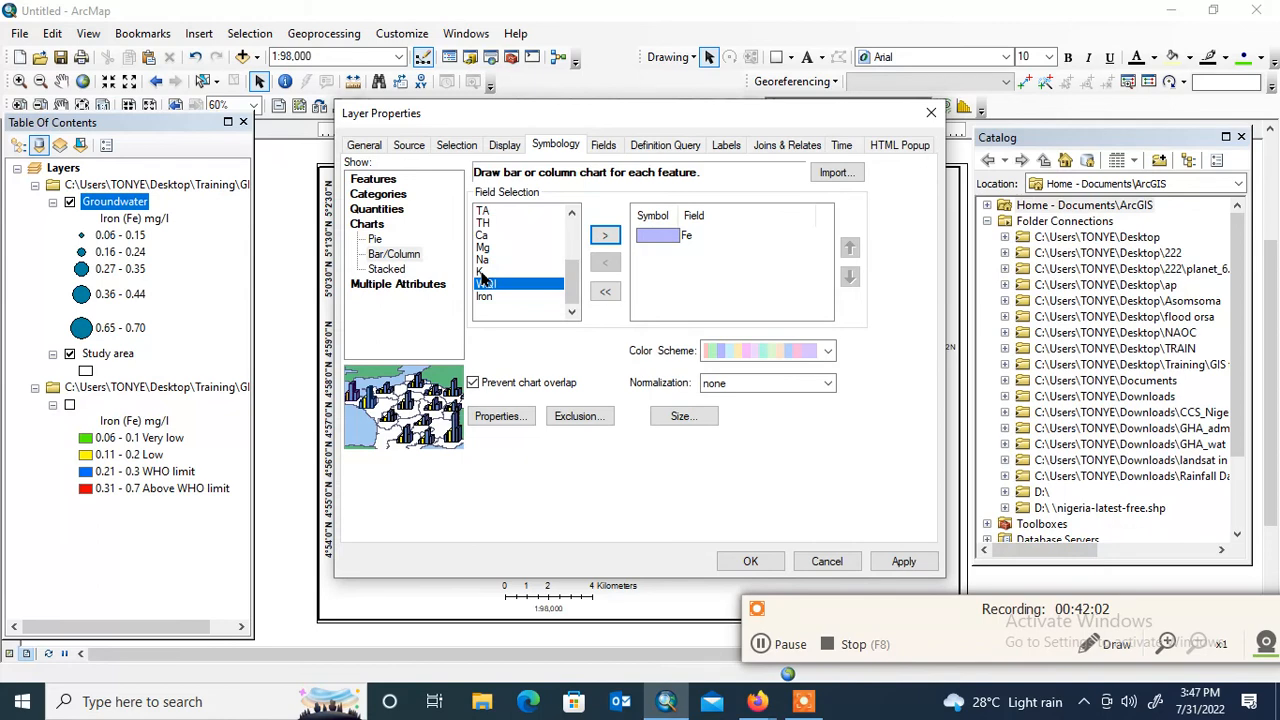
click(483, 276)
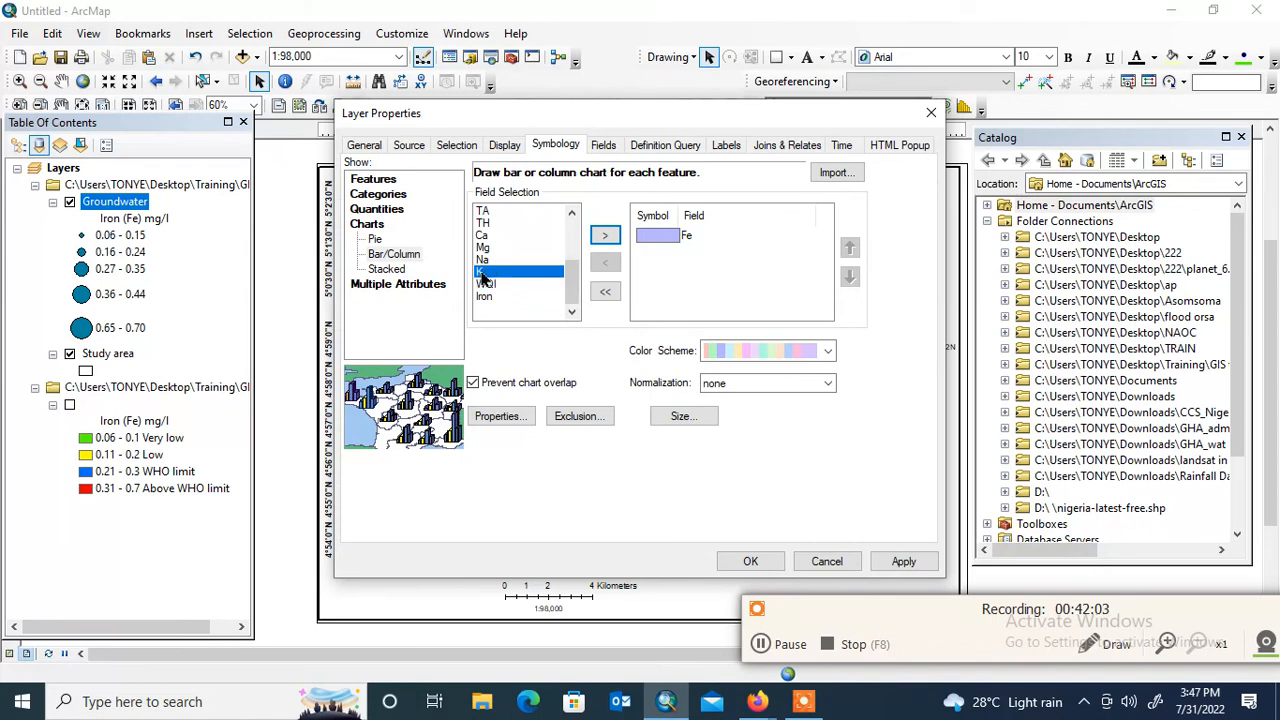
click(603, 235)
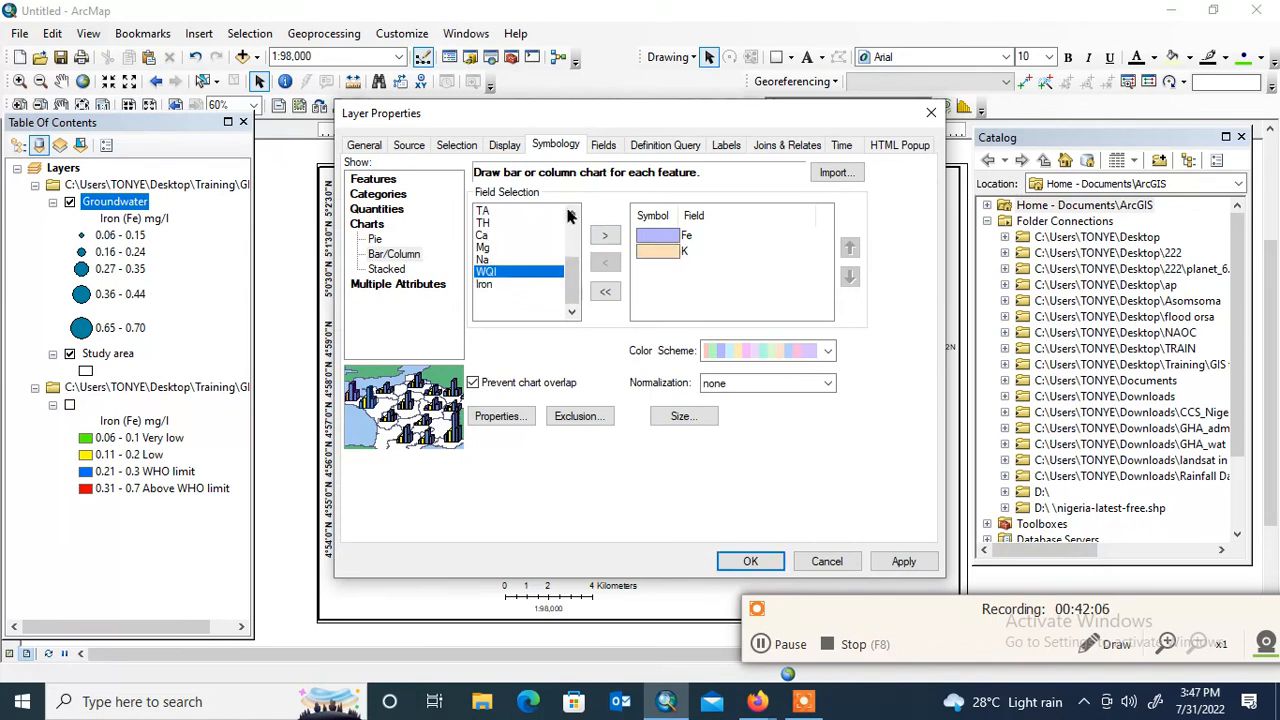
click(571, 215)
click(571, 213)
click(571, 213)
click(482, 235)
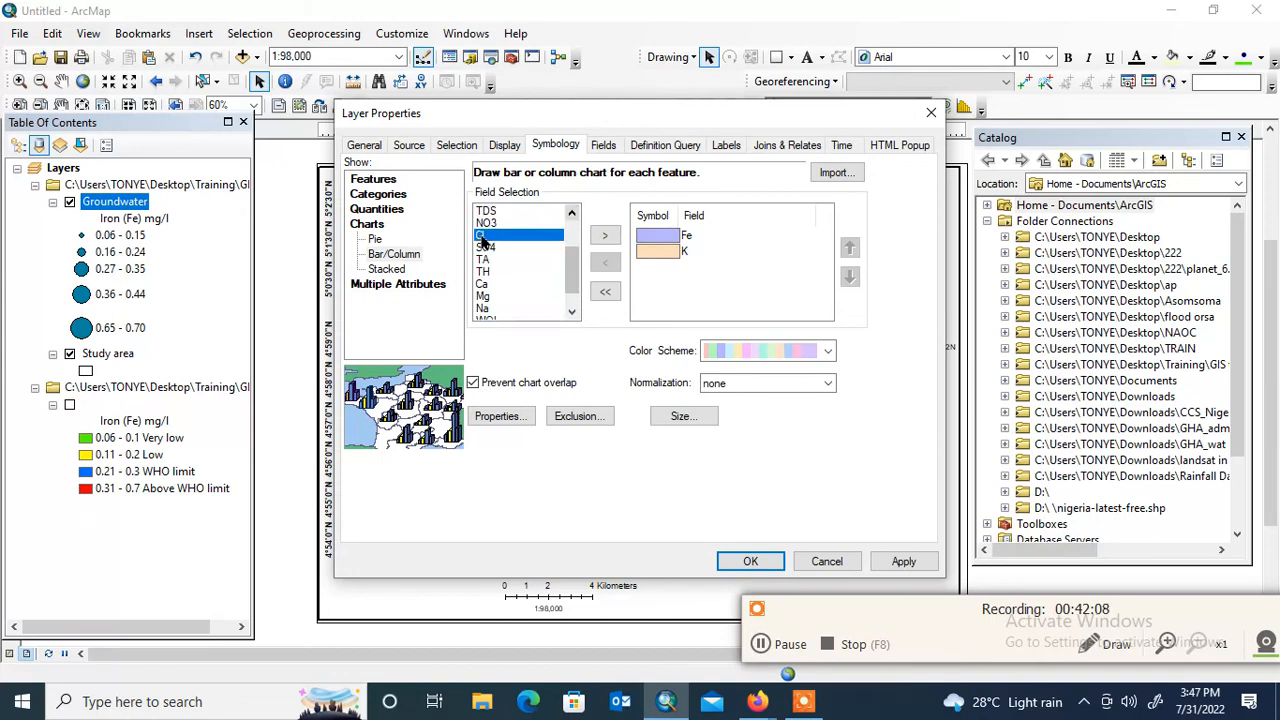
click(608, 234)
Set the chart fill color of the Fe field to red and of the K field to yellow
double_click(672, 243)
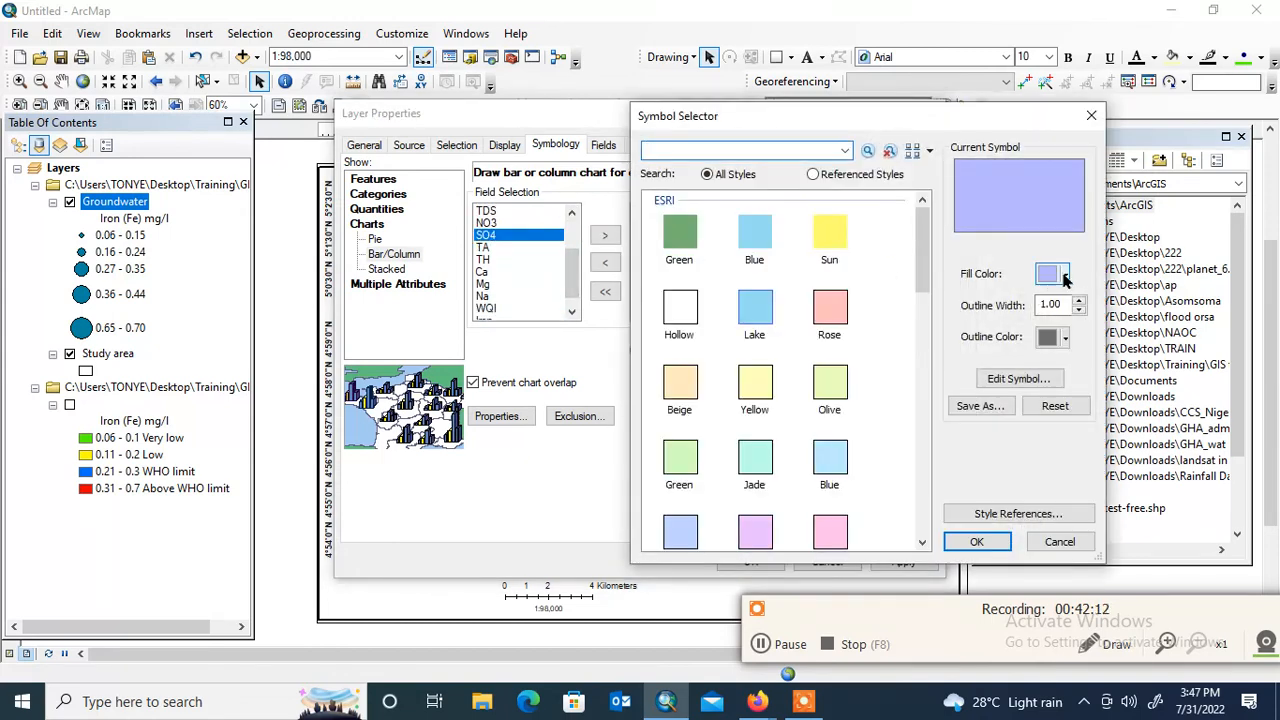
click(1064, 276)
click(876, 360)
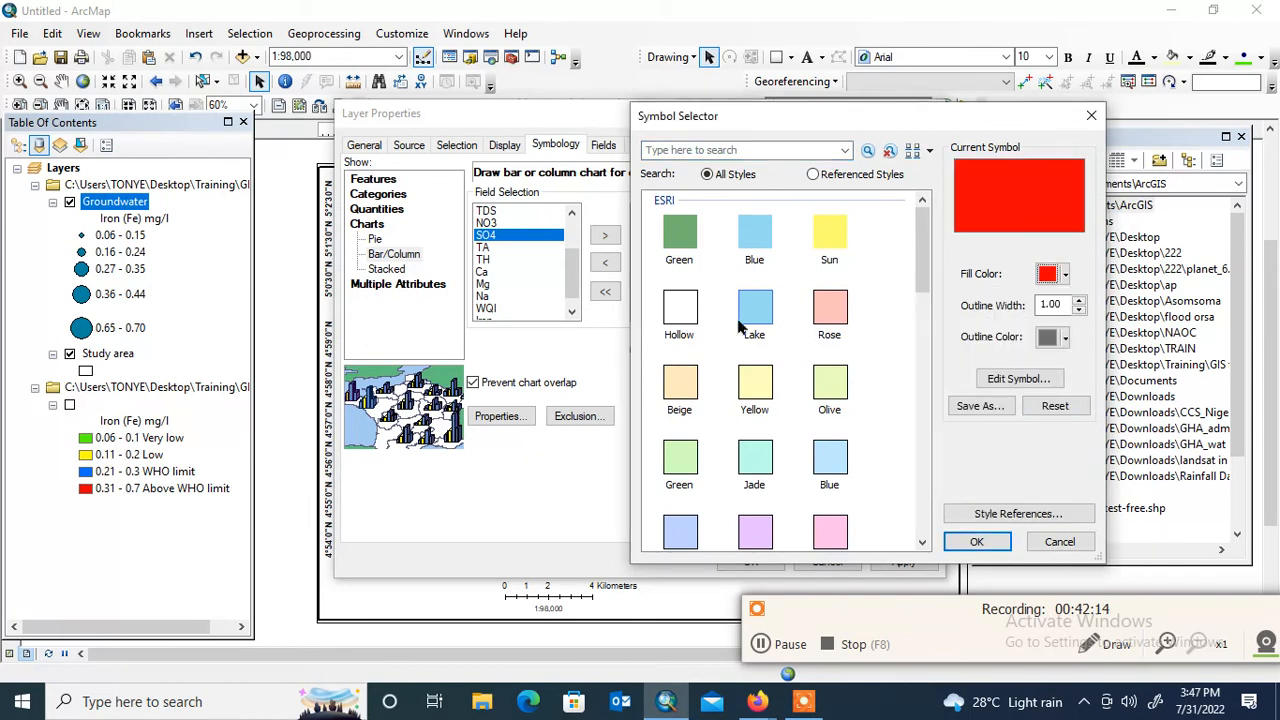
click(976, 541)
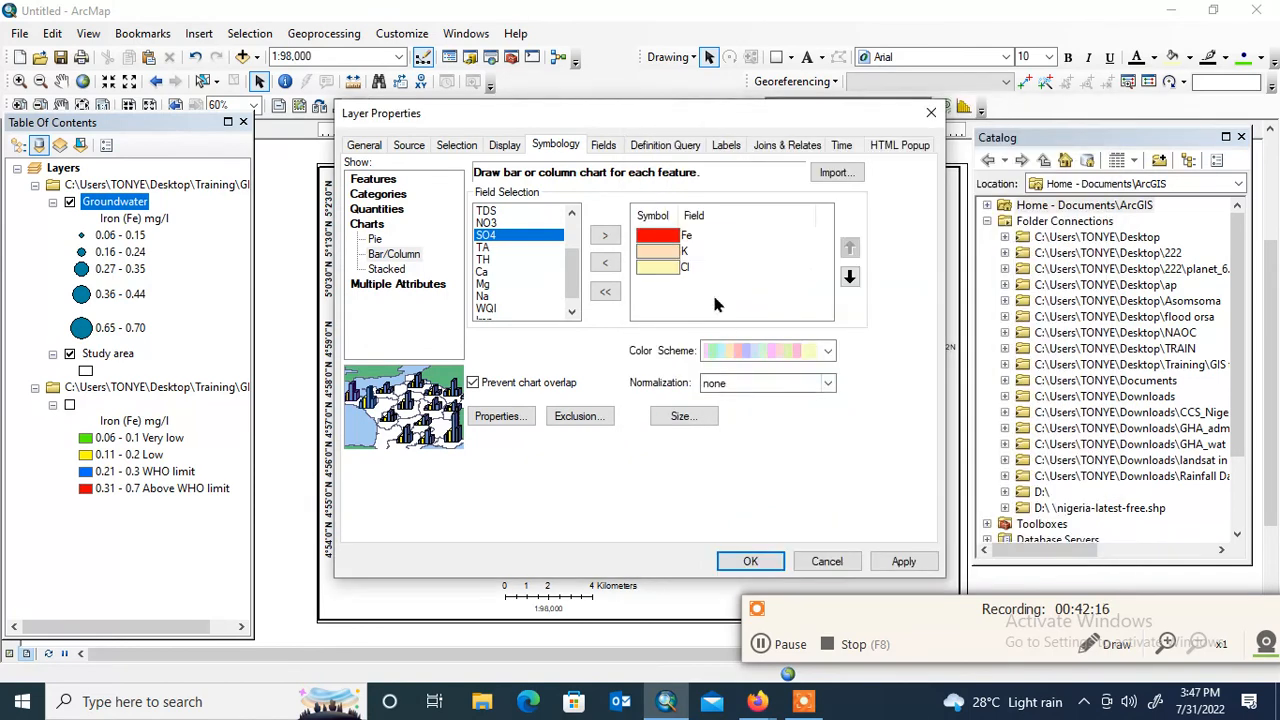
double_click(658, 262)
click(1064, 276)
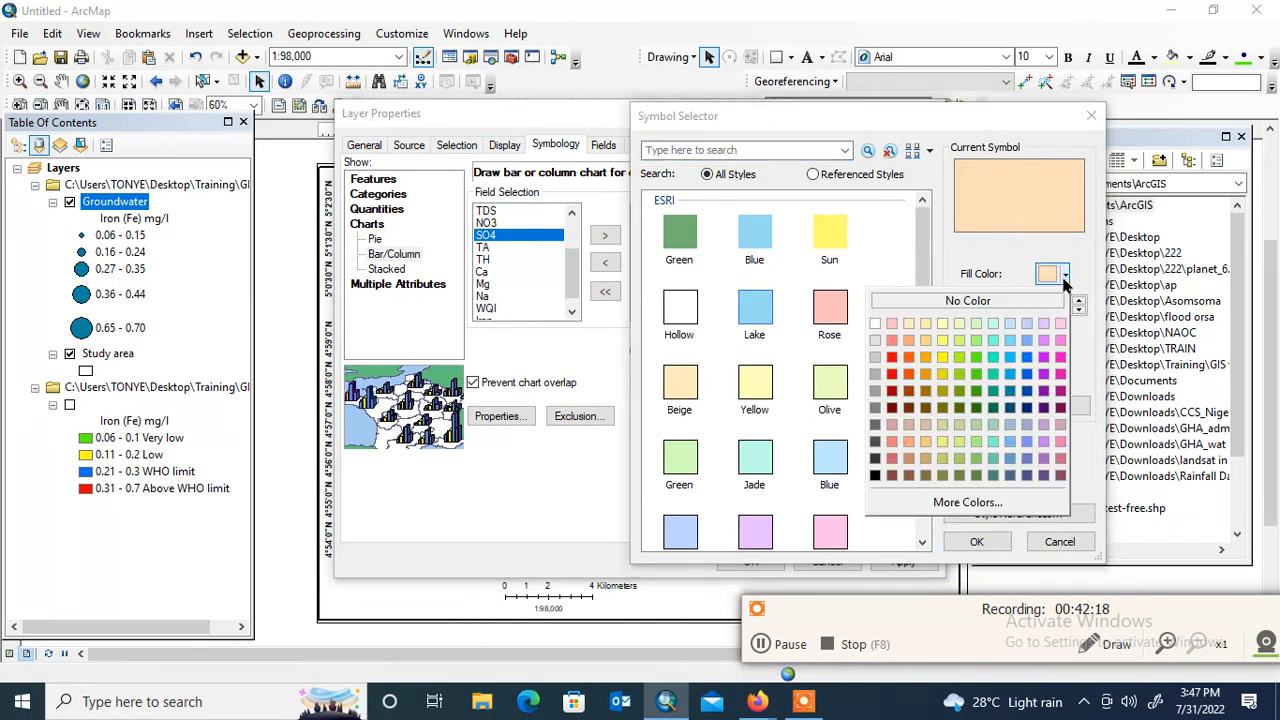
click(942, 358)
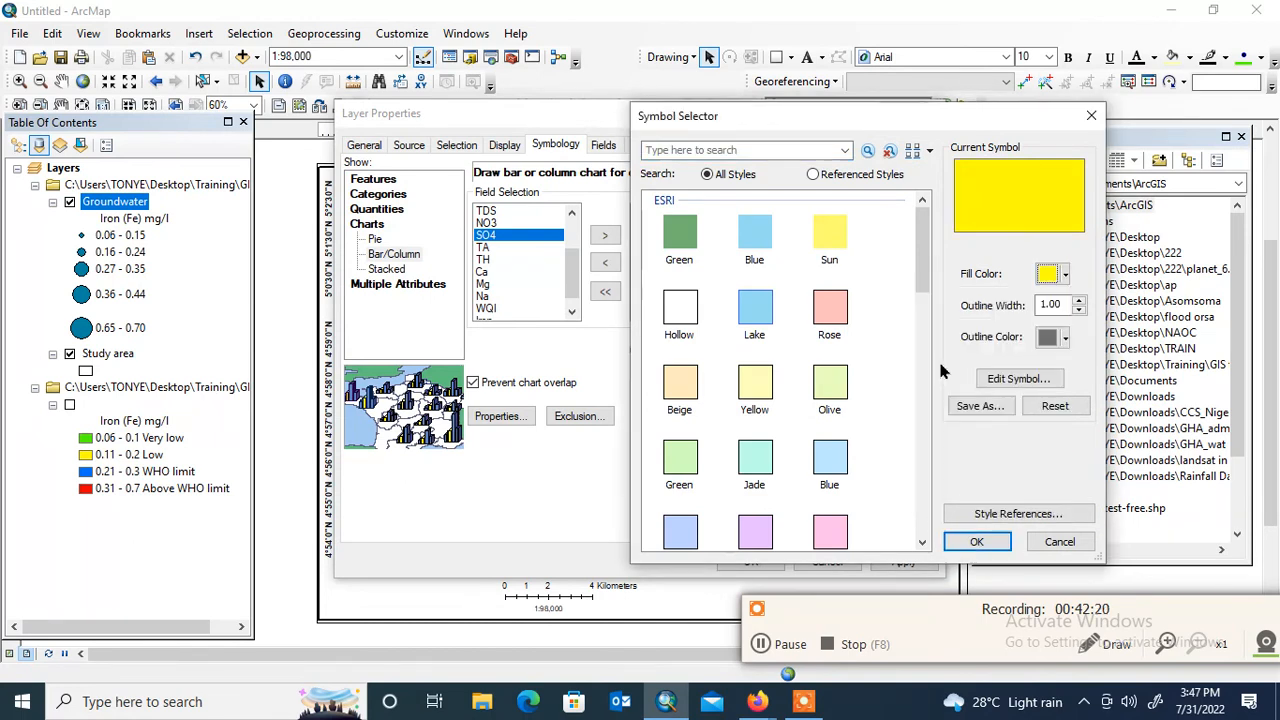
click(976, 541)
Set the chart fill color of the Cl field to blue
click(666, 270)
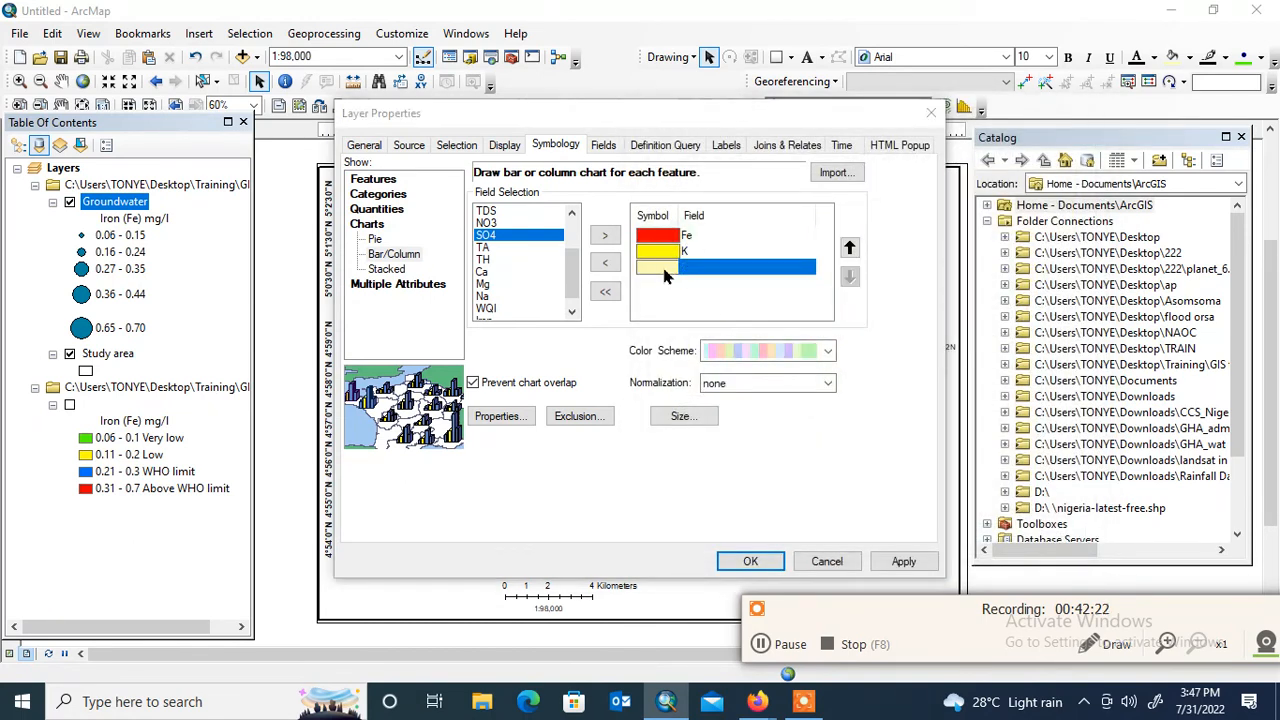
double_click(664, 270)
click(1064, 274)
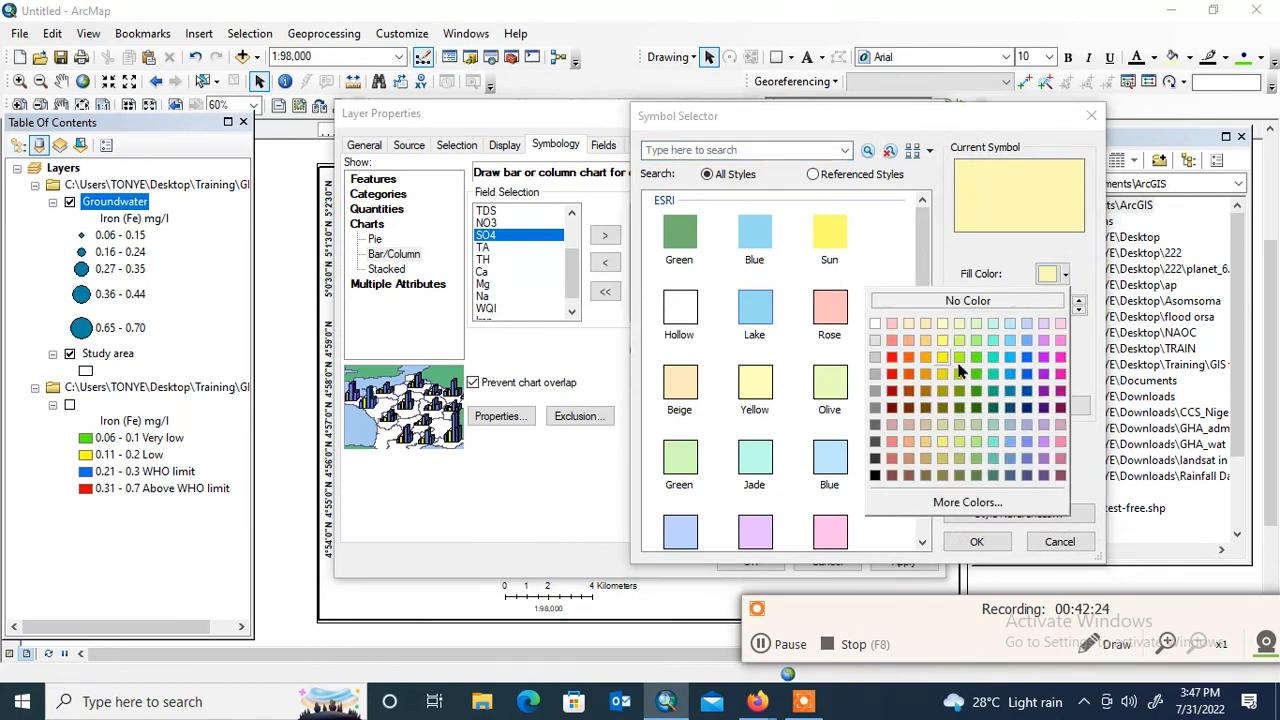
click(1025, 364)
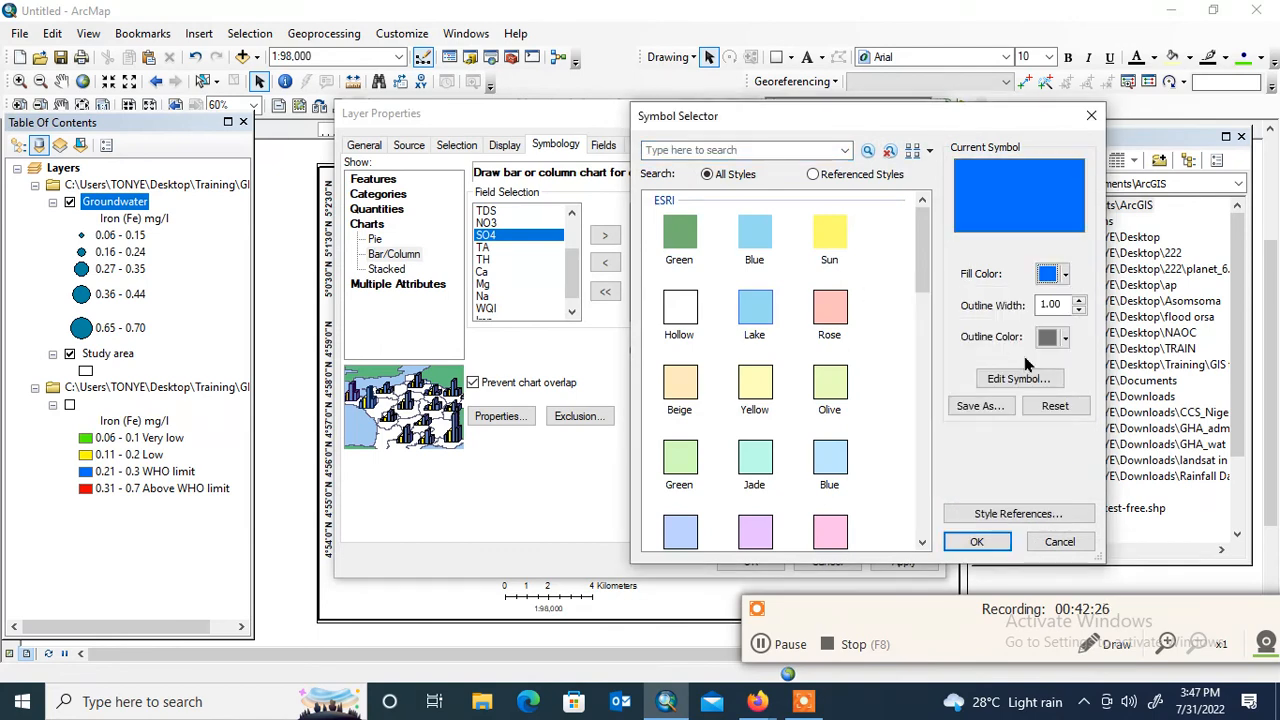
click(976, 541)
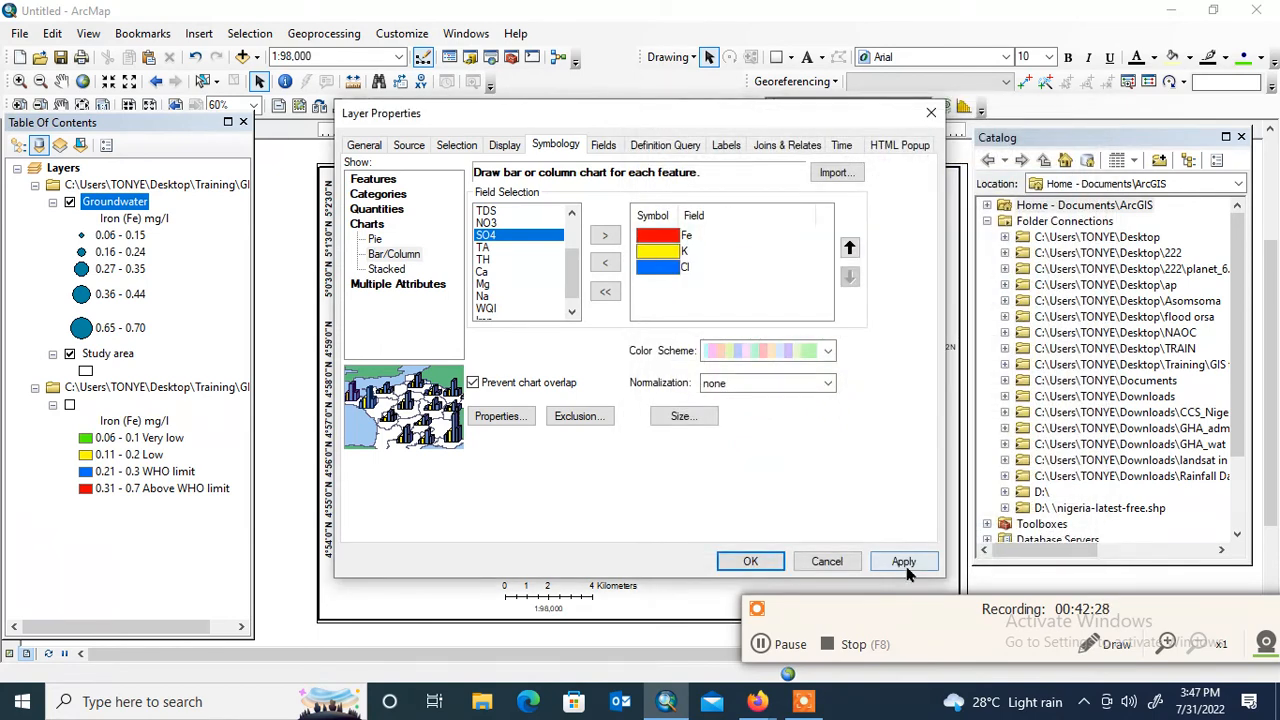
Check the chart size settings and apply the Fe, K and Cl bar/column charts to the Groundwater layer
click(705, 417)
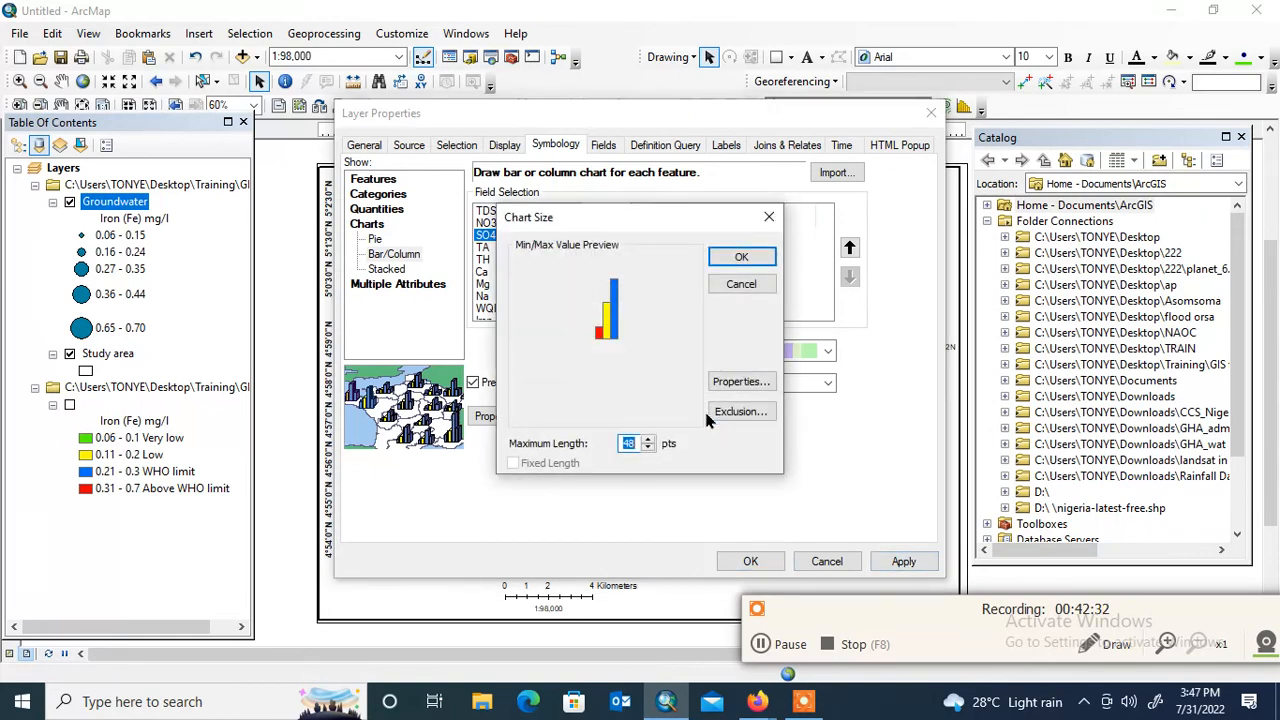
click(741, 284)
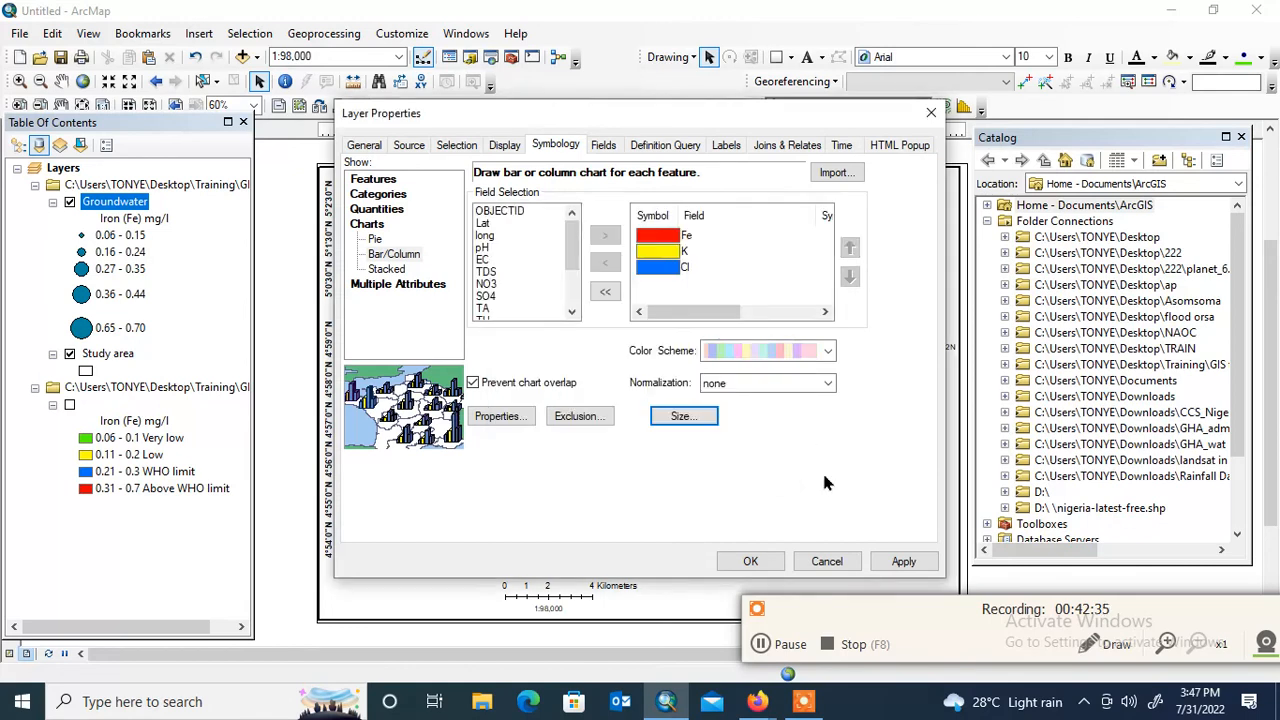
click(903, 561)
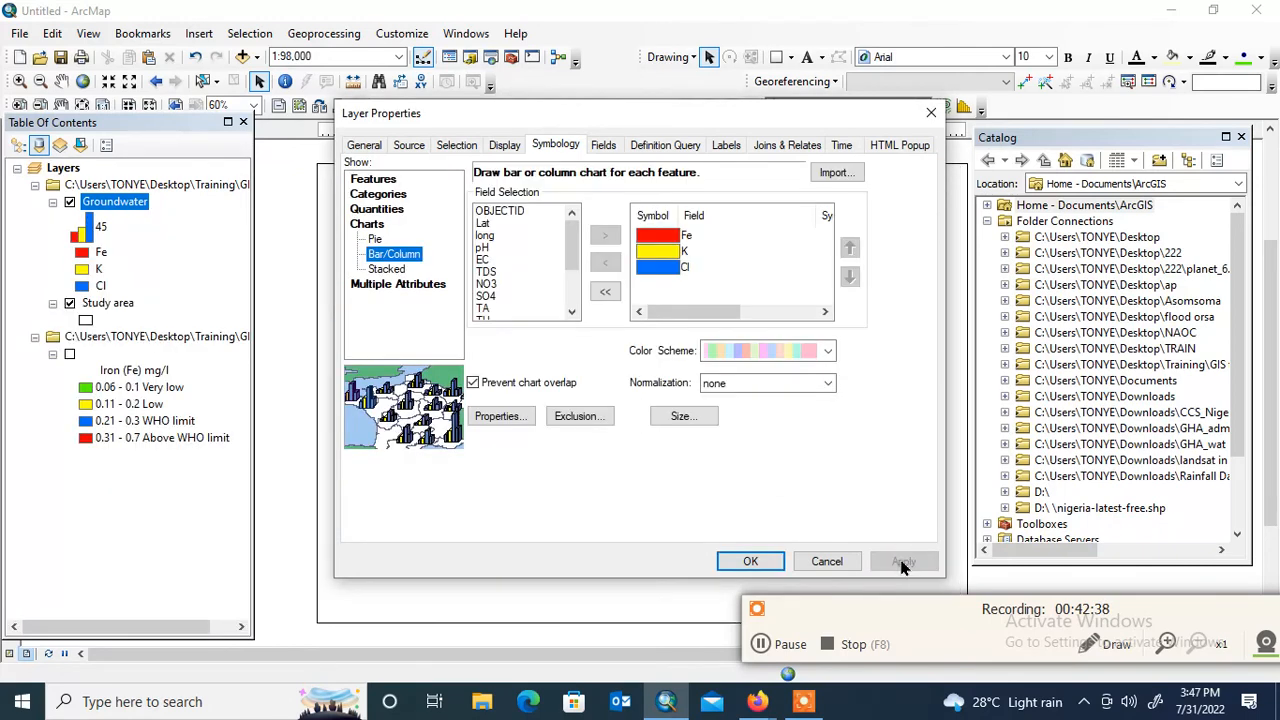
click(757, 561)
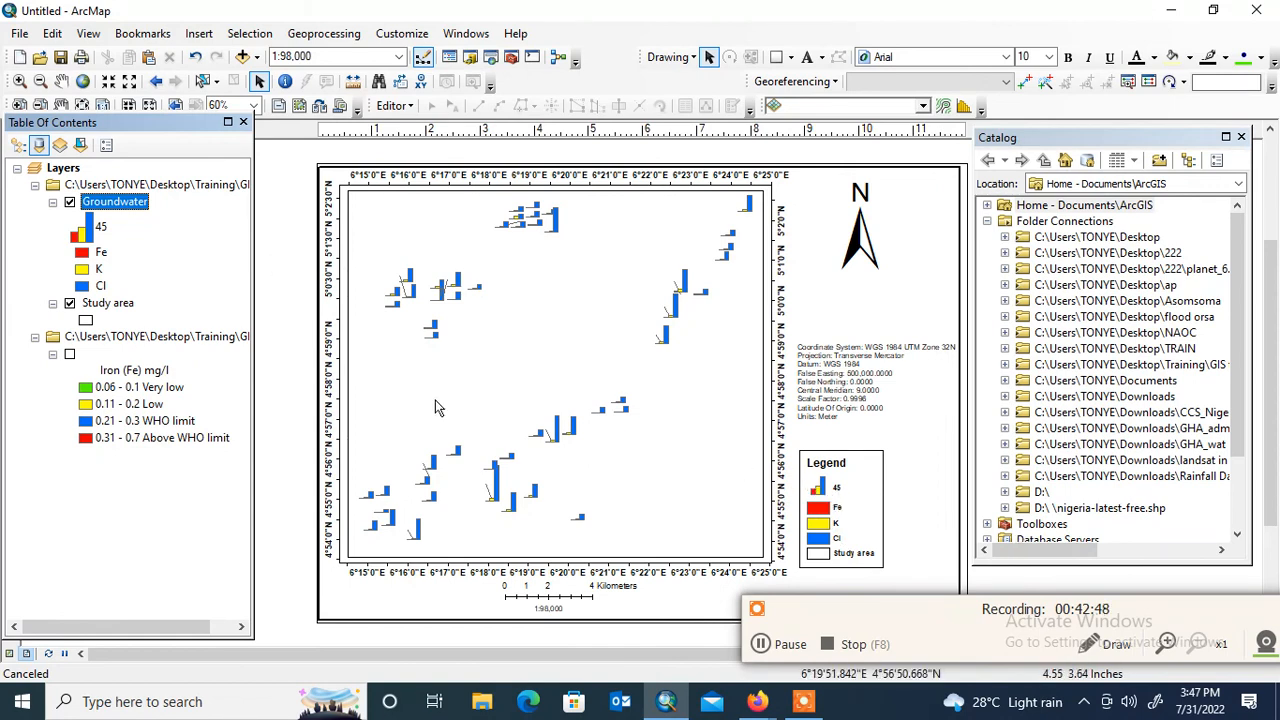
Switch the Groundwater layer's symbology to pie charts of Fe, K and Cl with chart overlap prevention turned off
click(209, 310)
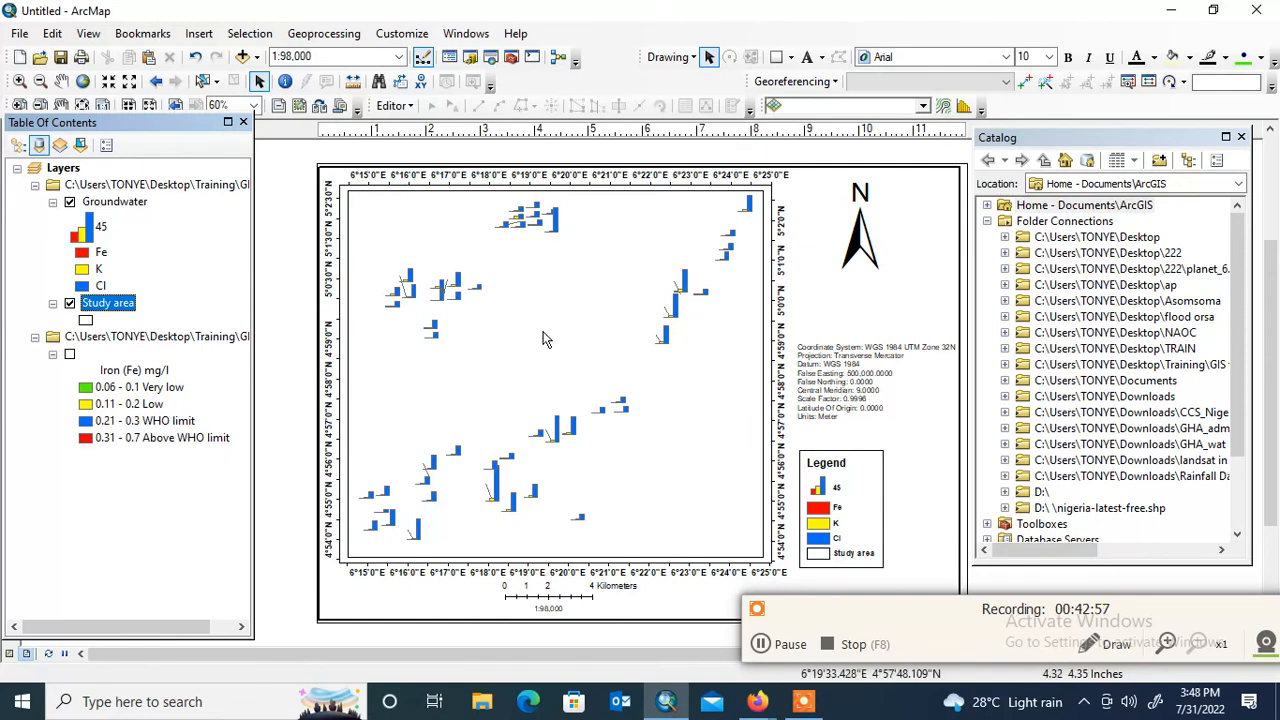
click(115, 203)
right_click(116, 202)
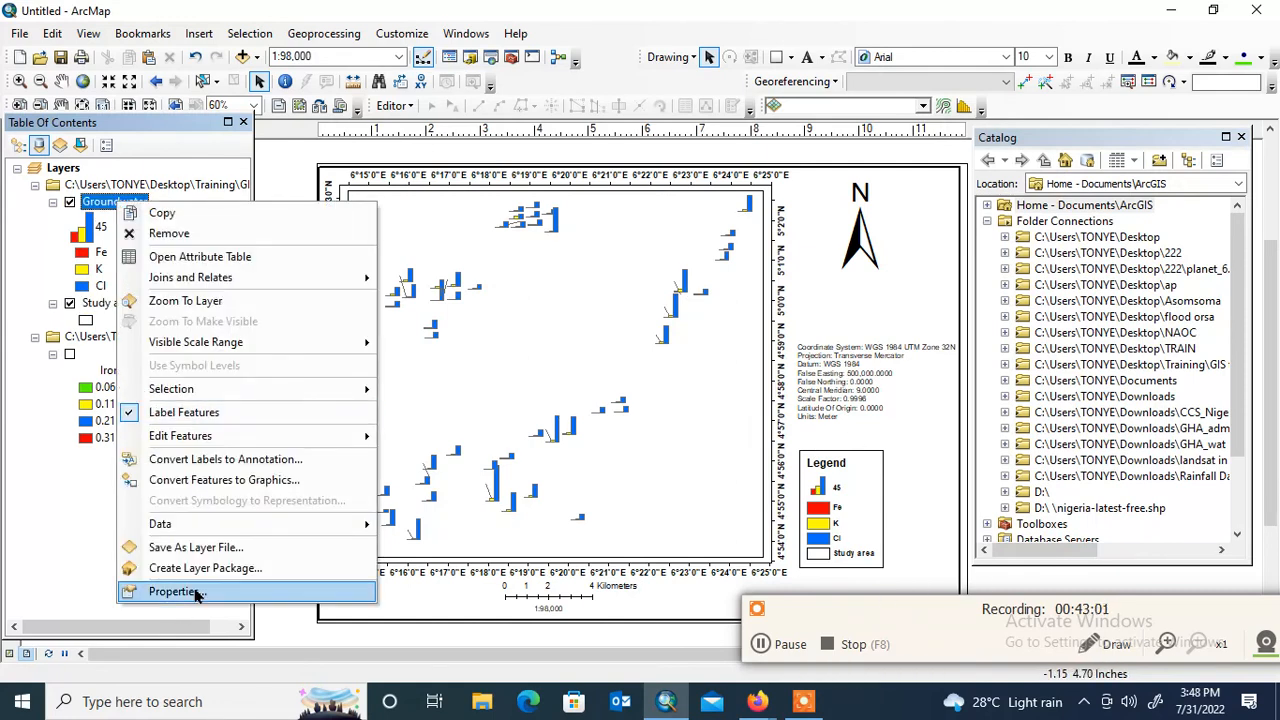
click(175, 592)
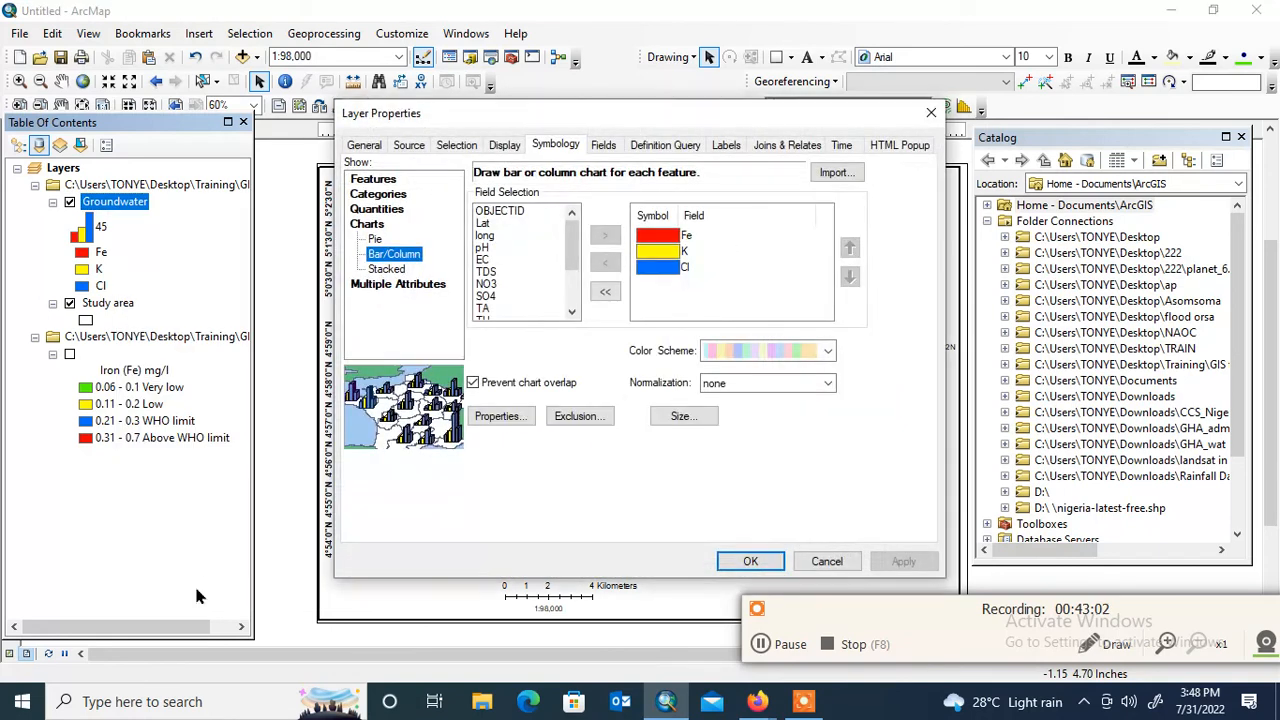
click(376, 241)
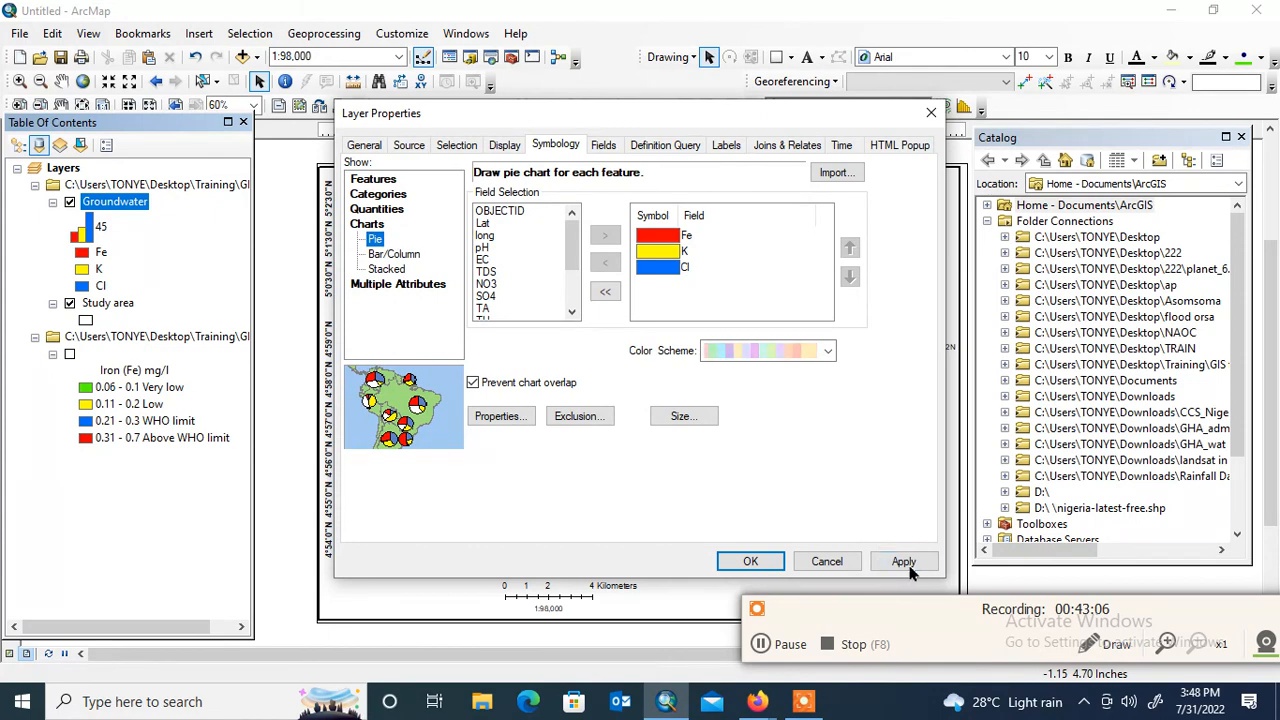
click(473, 383)
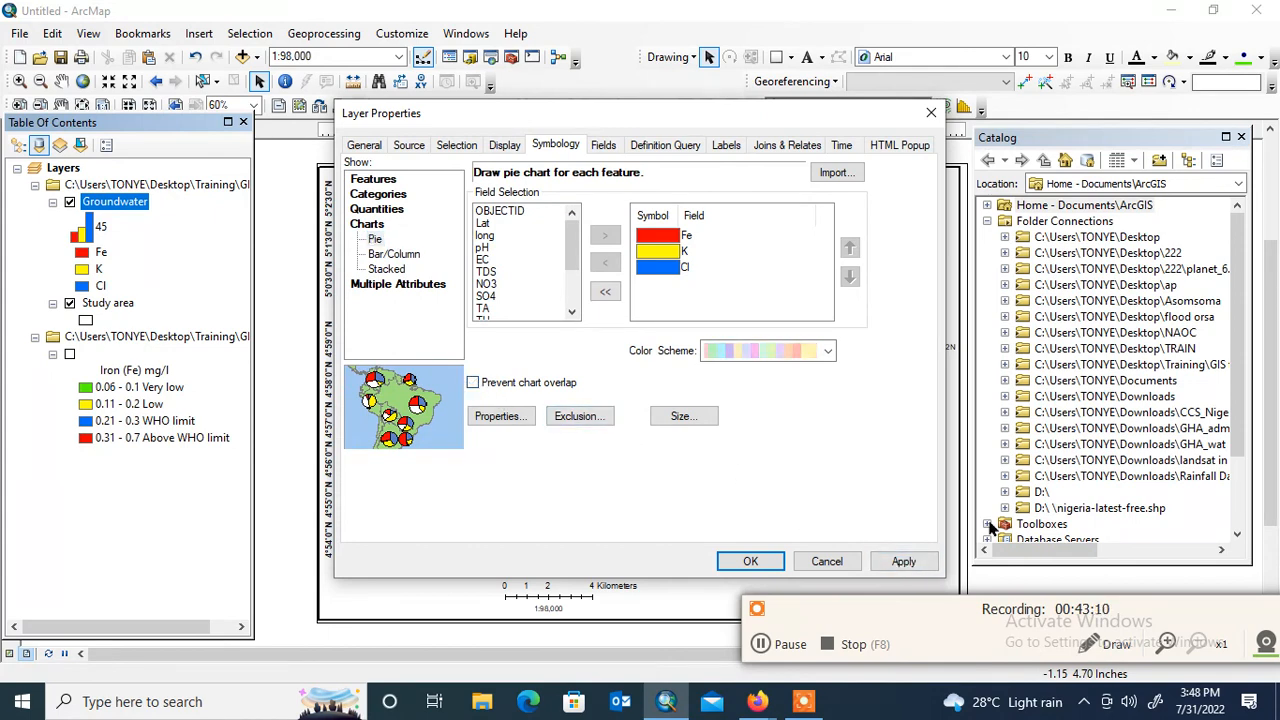
click(914, 561)
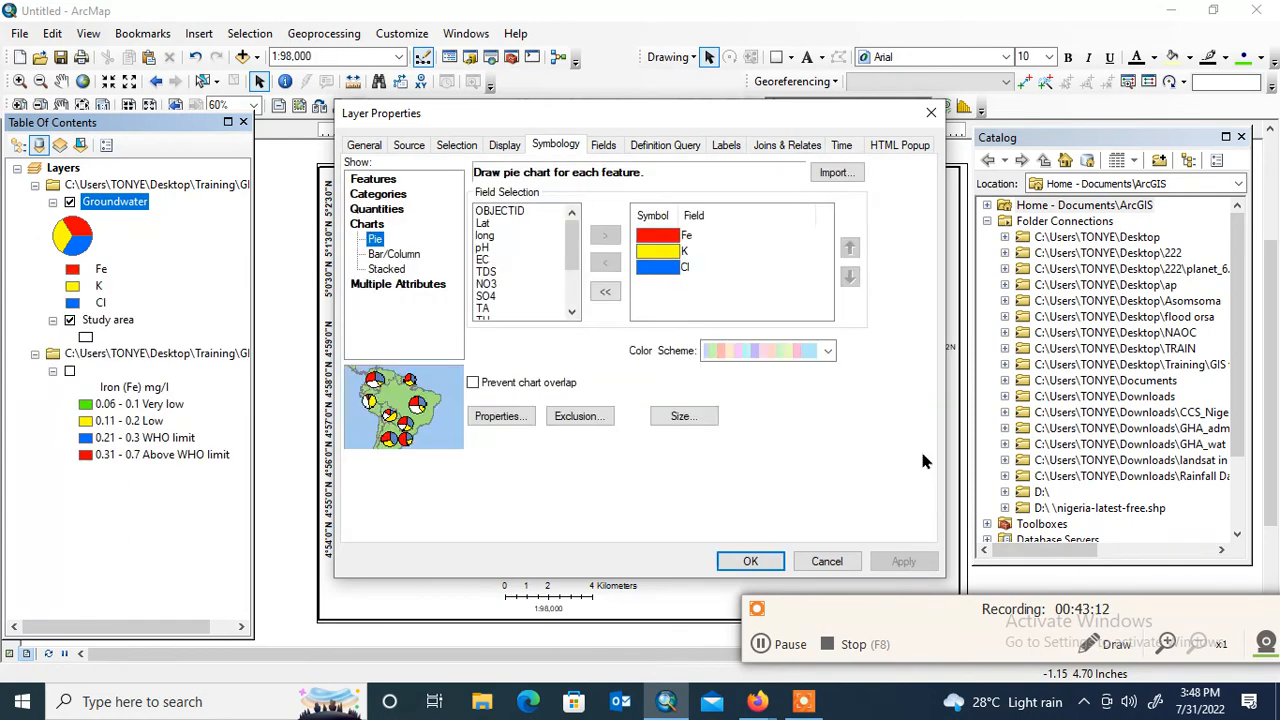
drag(640, 113, 293, 78)
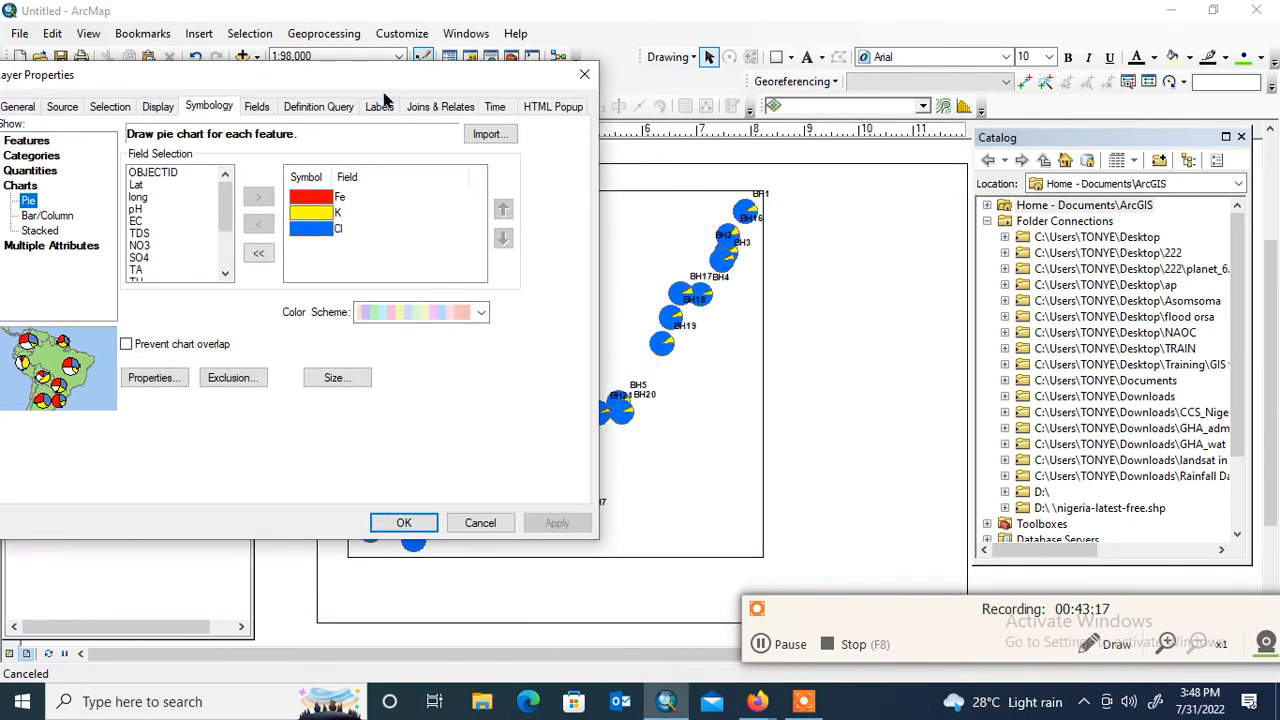
click(406, 522)
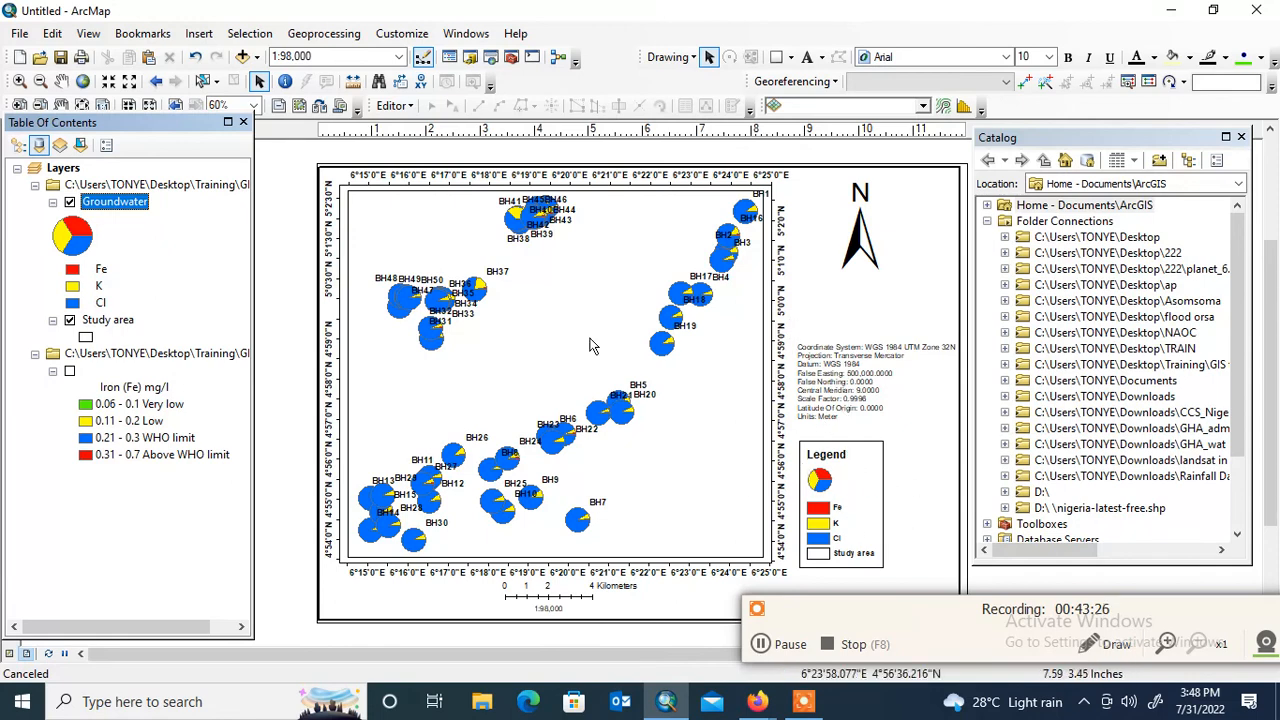
right_click(131, 210)
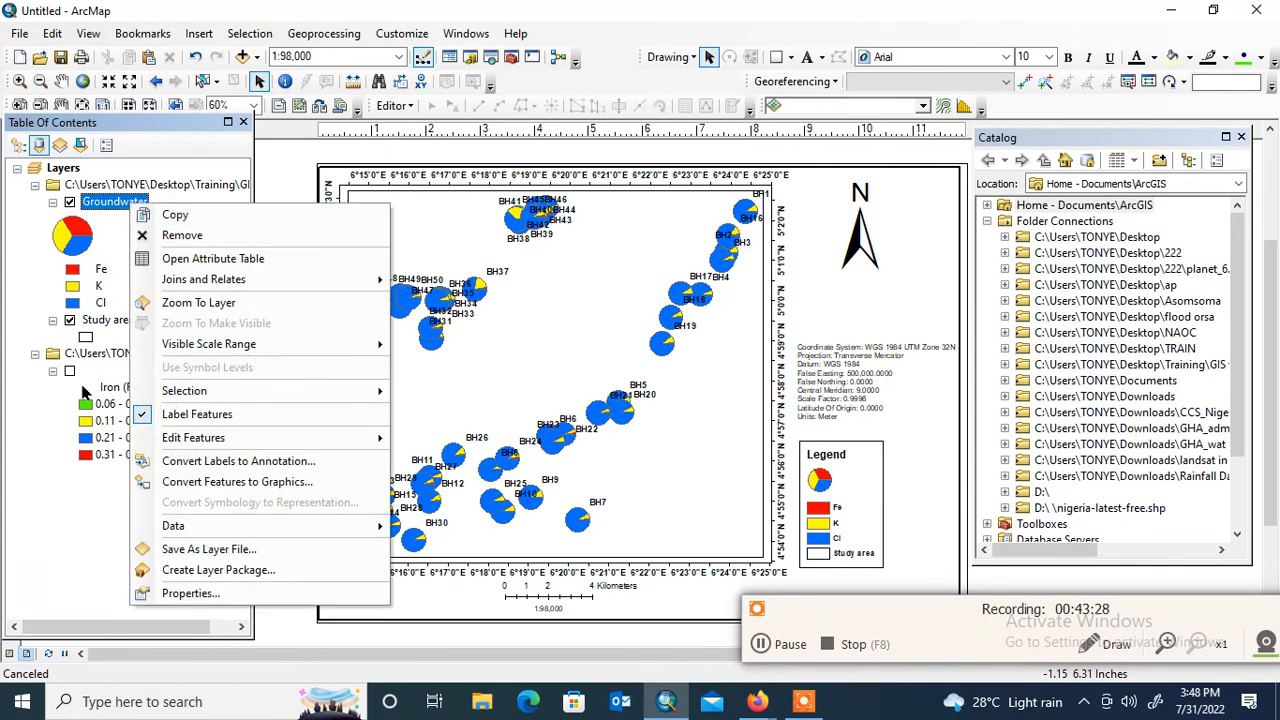
key(Escape)
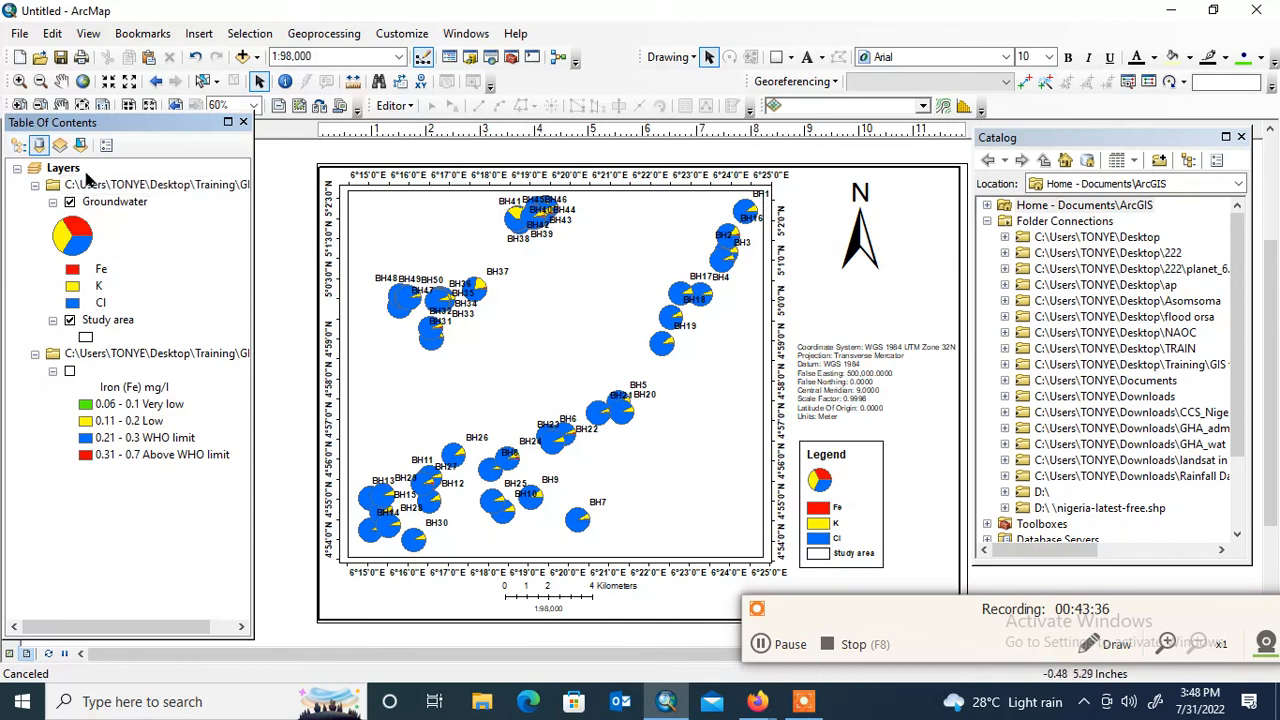
right_click(88, 175)
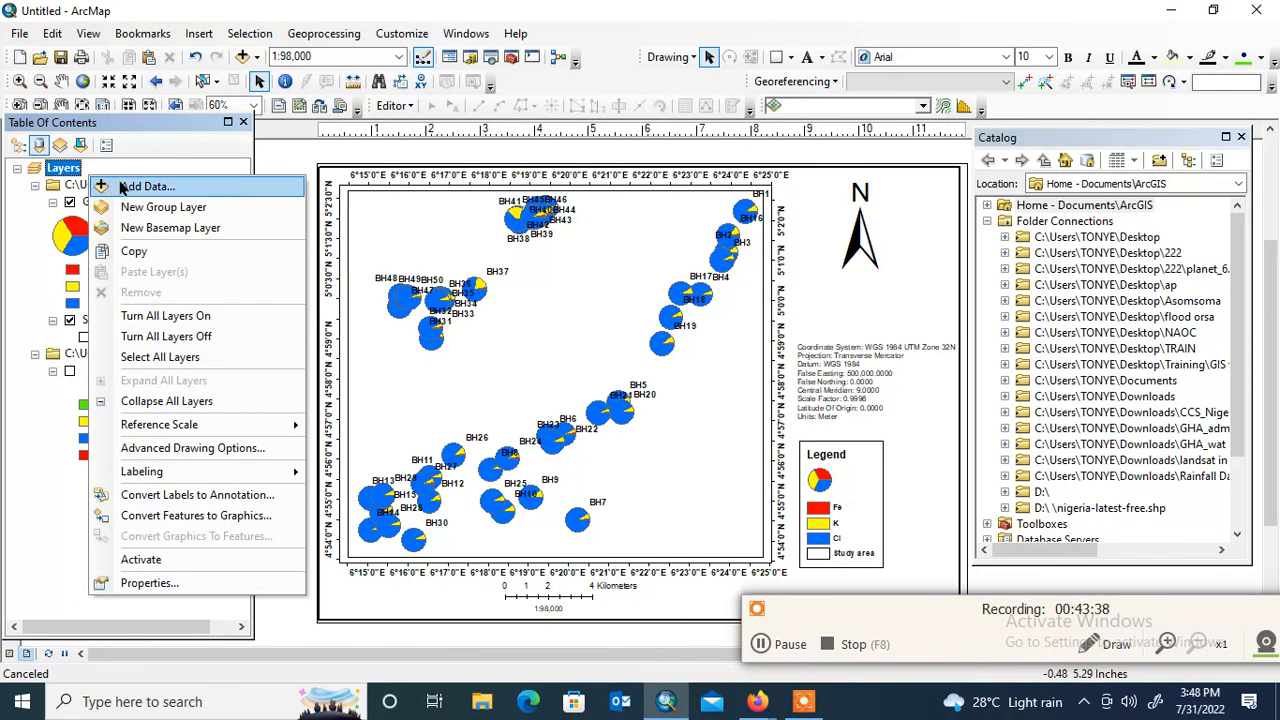
click(149, 165)
right_click(88, 175)
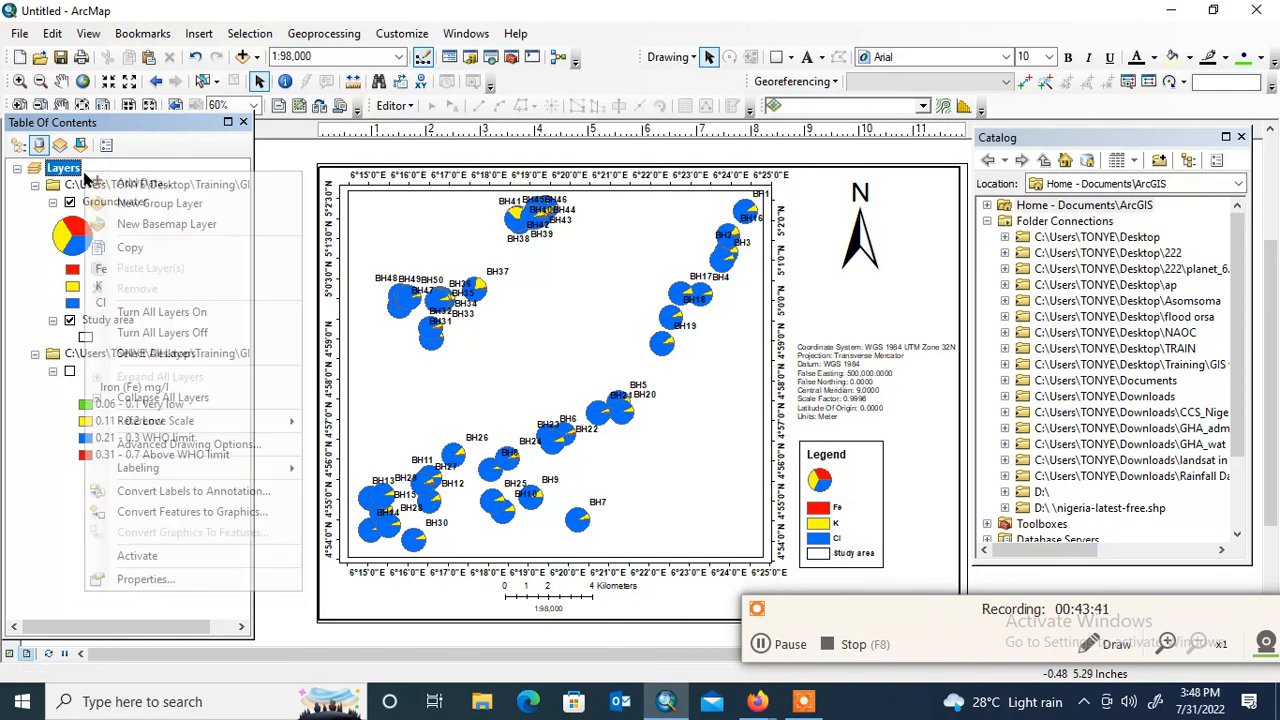
click(160, 575)
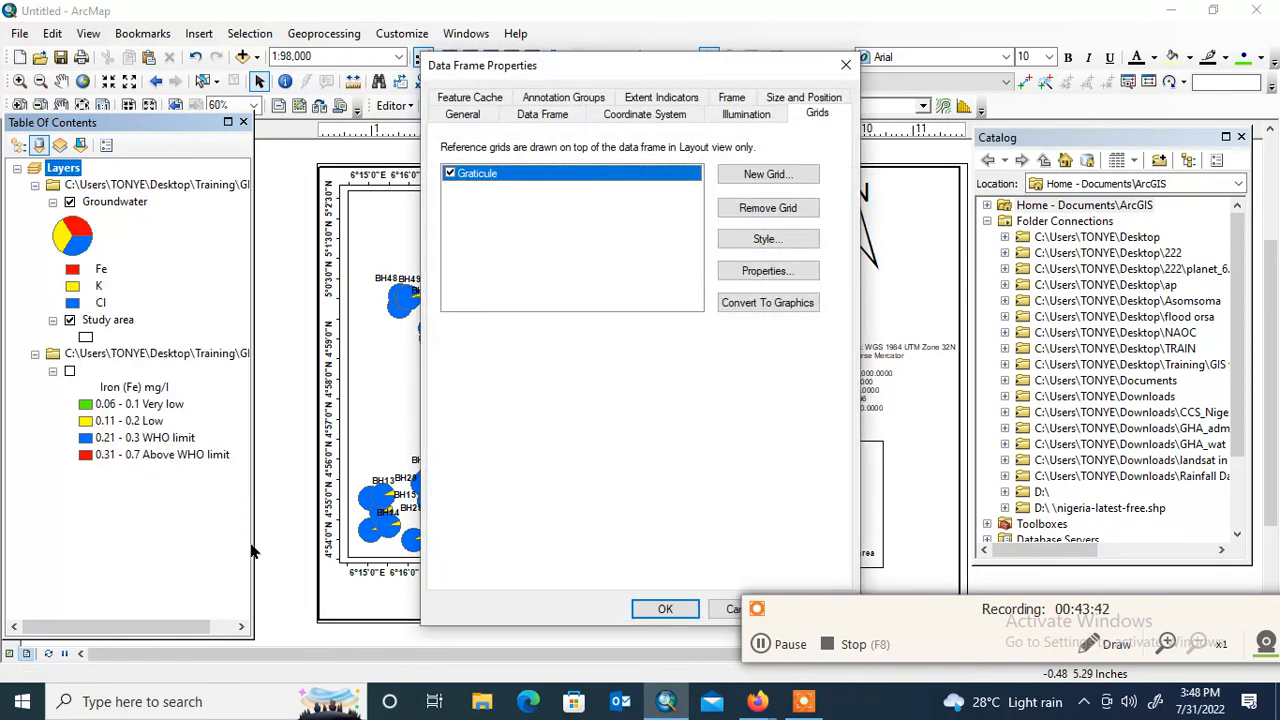
click(843, 72)
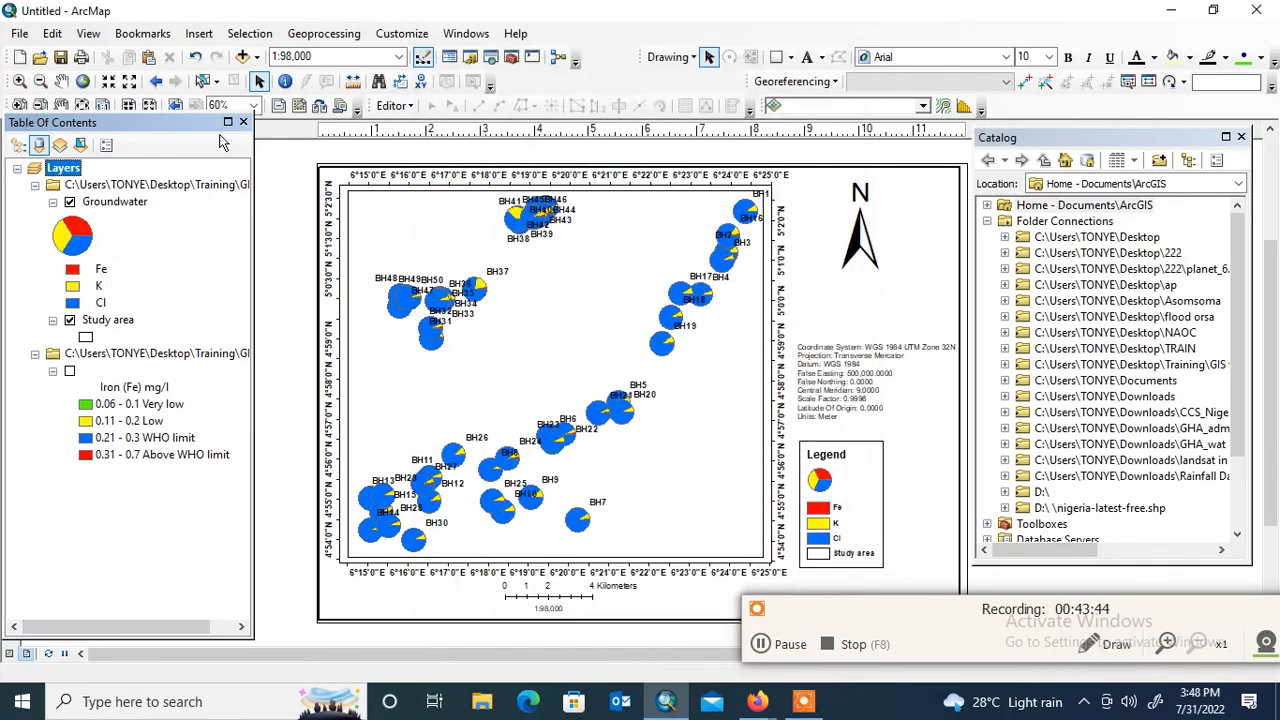